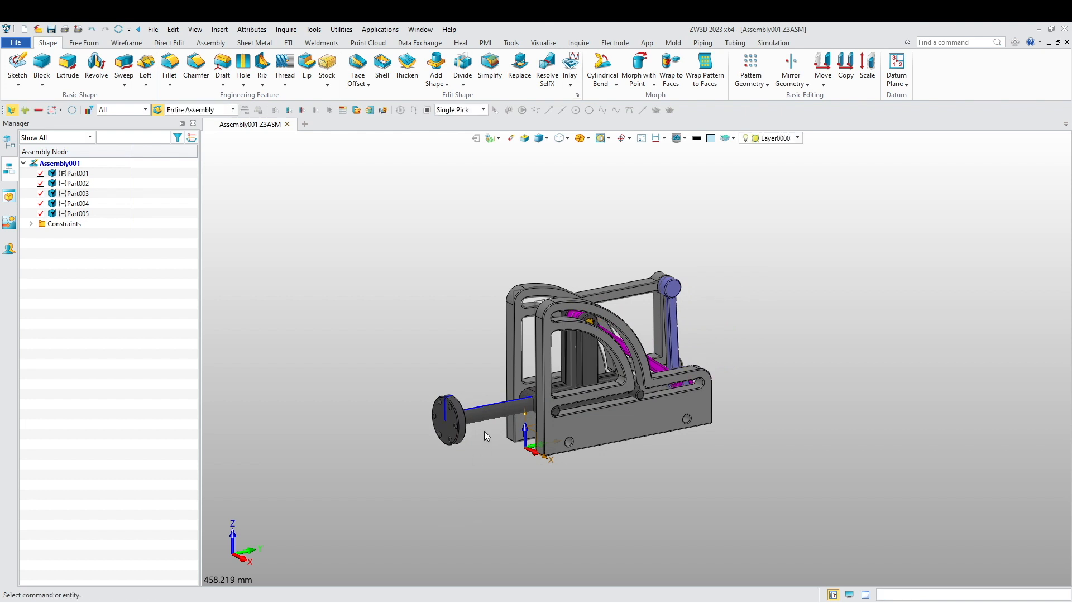
# Step: Examine the mechanism assembly and try moving its components to study how the rod and links are connected
pyautogui.scroll(-3, 472, 483)
pyautogui.moveTo(472, 486); pyautogui.dragTo(478, 411, button='middle')
pyautogui.moveTo(465, 379); pyautogui.dragTo(512, 535)
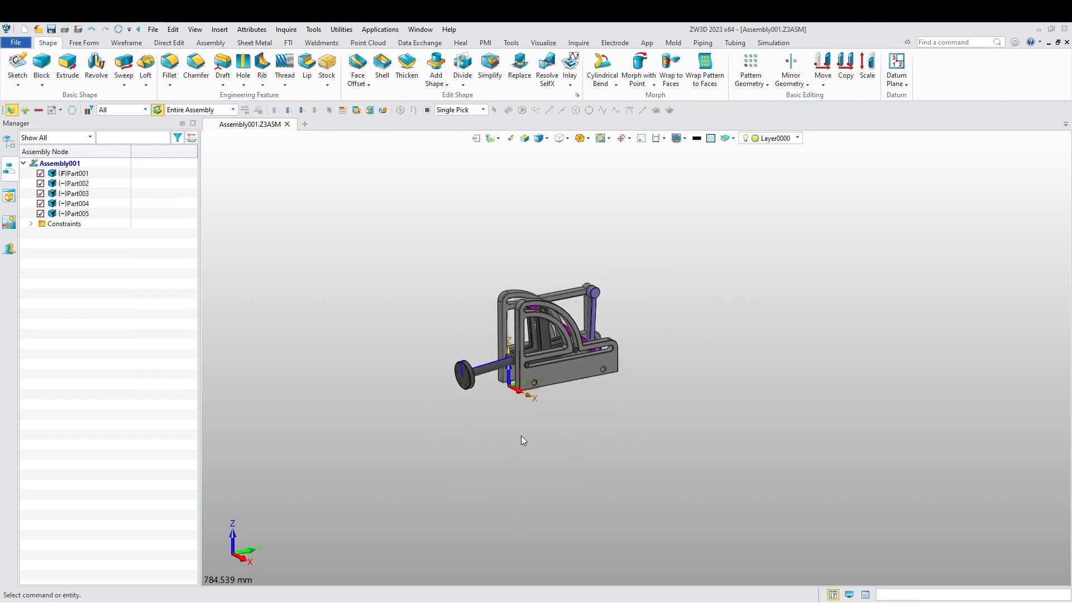
pyautogui.moveTo(472, 381); pyautogui.dragTo(531, 384)
pyautogui.scroll(4, 531, 383)
pyautogui.moveTo(520, 441); pyautogui.dragTo(482, 481, button='middle')
pyautogui.scroll(-3, 492, 412)
pyautogui.moveTo(451, 398); pyautogui.dragTo(431, 536)
pyautogui.moveTo(572, 353); pyautogui.dragTo(487, 258)
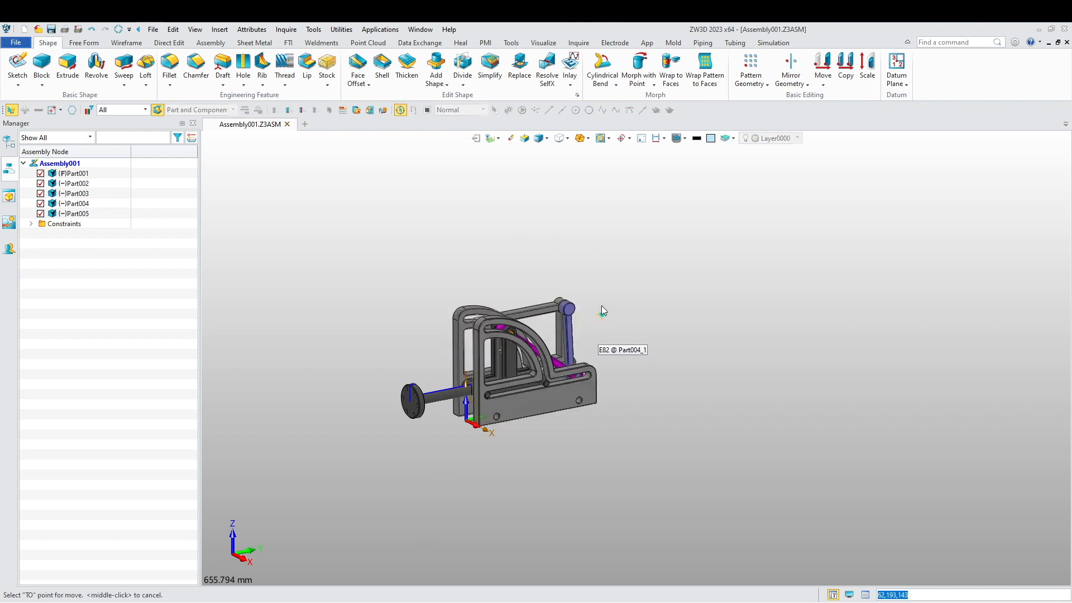
pyautogui.moveTo(450, 322); pyautogui.dragTo(449, 322)
pyautogui.moveTo(408, 408); pyautogui.dragTo(437, 438)
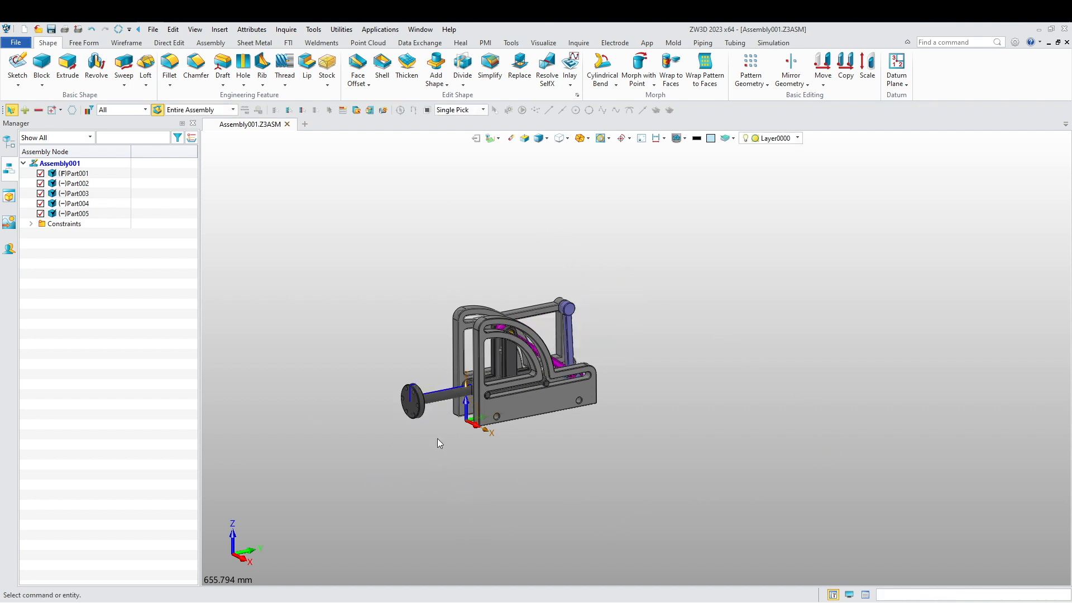
pyautogui.scroll(-1, 520, 427)
pyautogui.moveTo(525, 438); pyautogui.dragTo(630, 464, button='middle')
pyautogui.scroll(4, 593, 480)
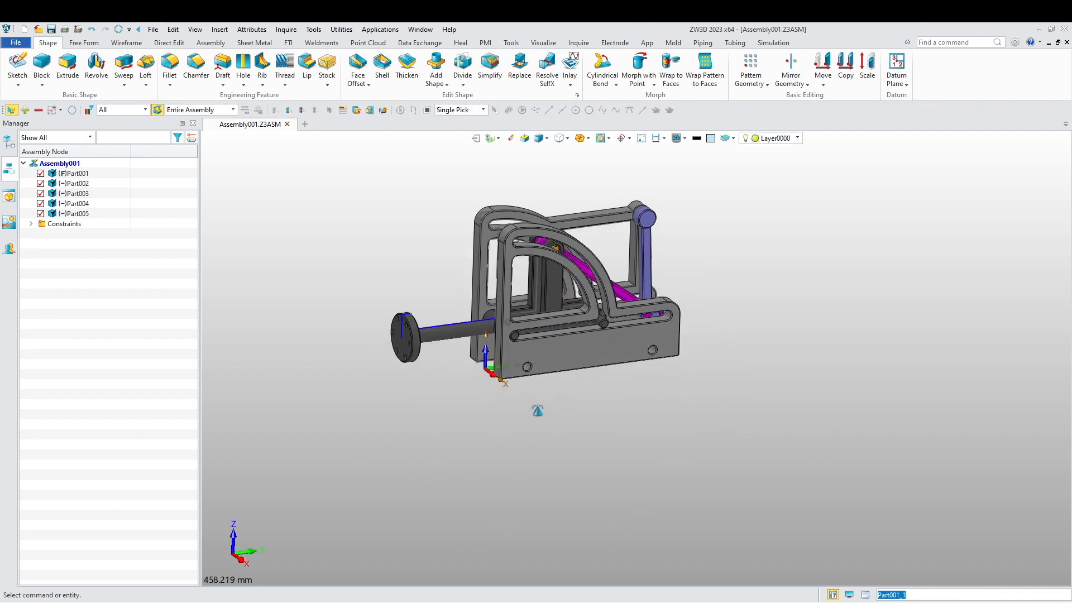
pyautogui.moveTo(386, 340); pyautogui.dragTo(429, 412)
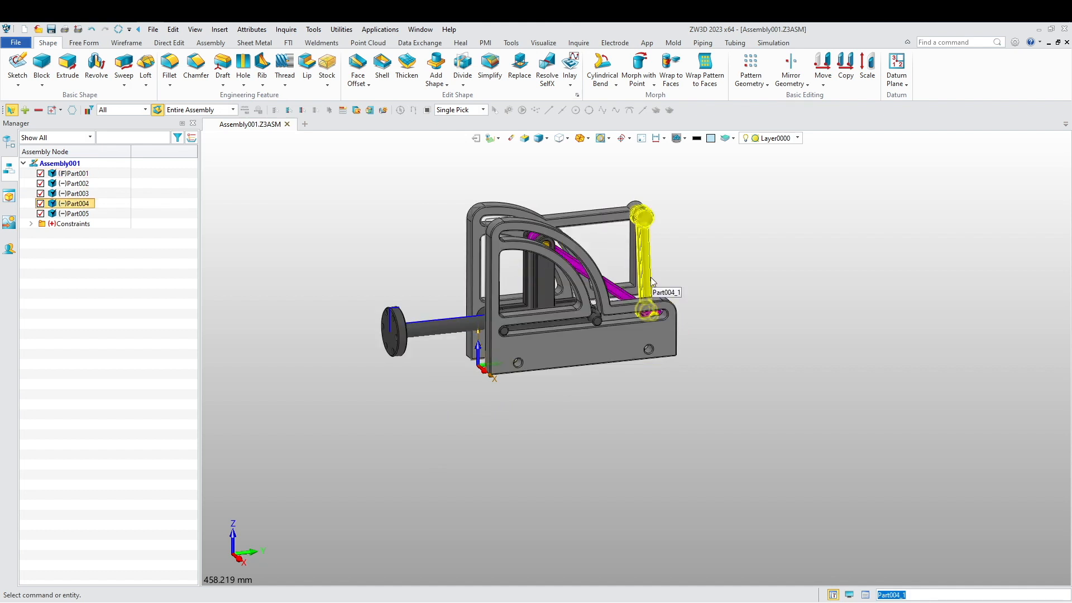
pyautogui.moveTo(426, 465); pyautogui.dragTo(441, 509, button='middle')
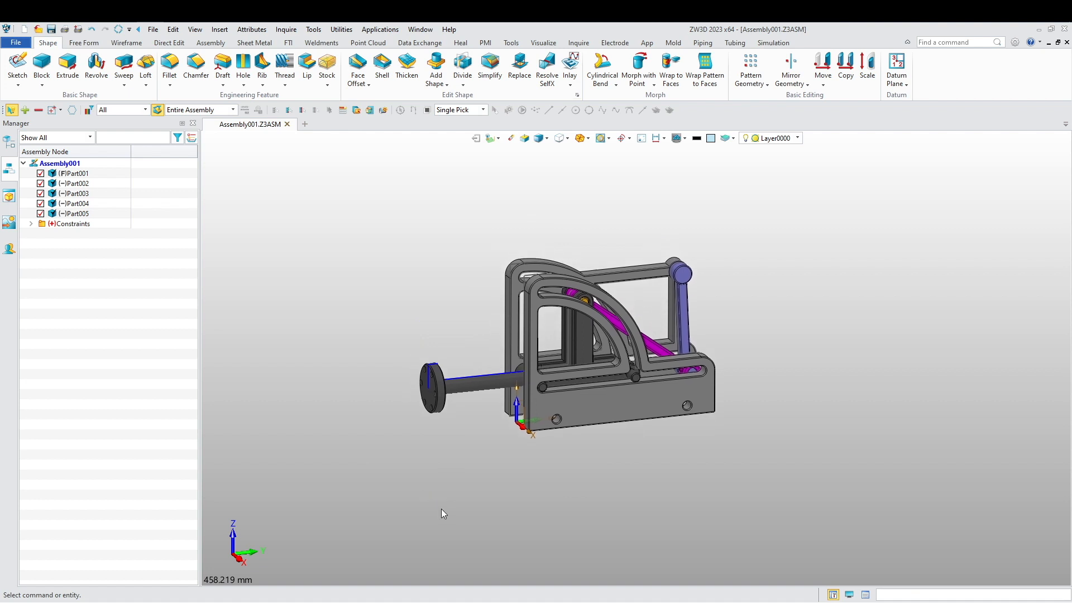
pyautogui.moveTo(439, 487); pyautogui.dragTo(433, 479, button='middle')
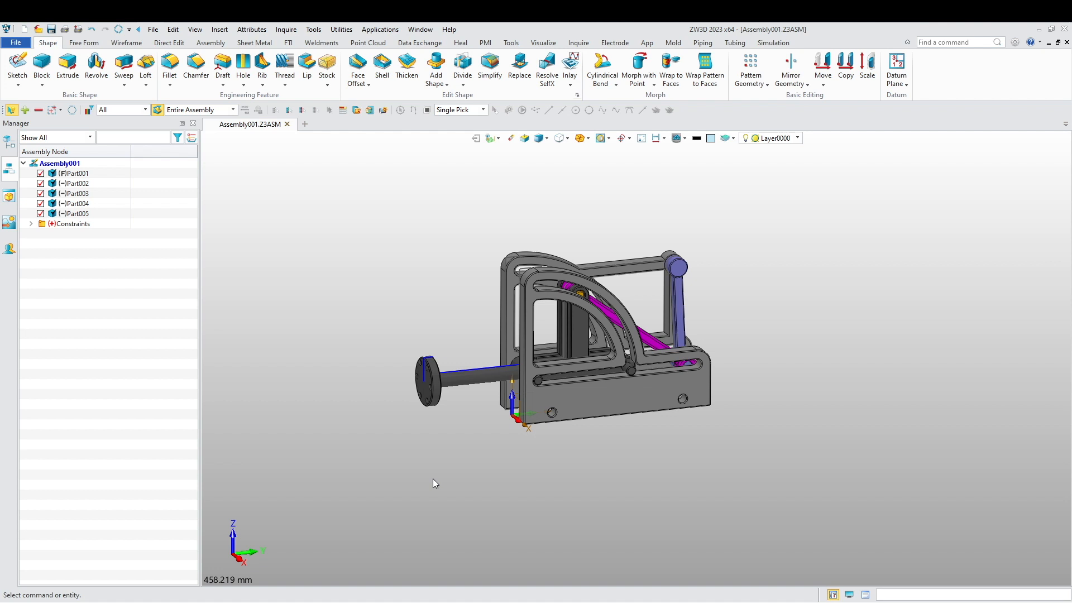
# Step: Close the assembly and create a new standard part file named Part_1 from the default template
pyautogui.click(287, 124)
pyautogui.click(578, 350)
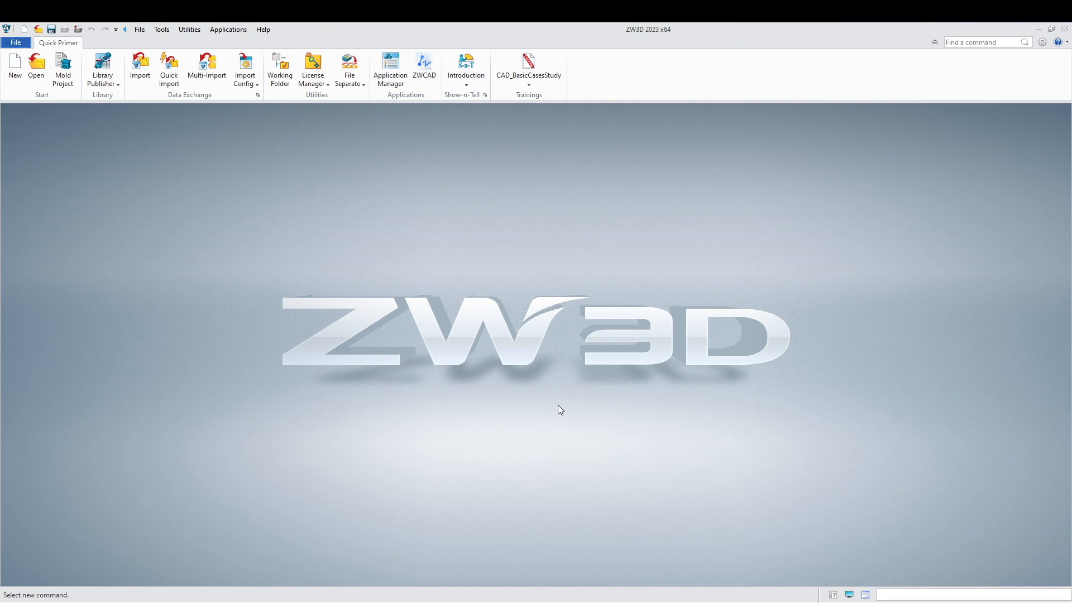
pyautogui.press('1')
pyautogui.click(17, 69)
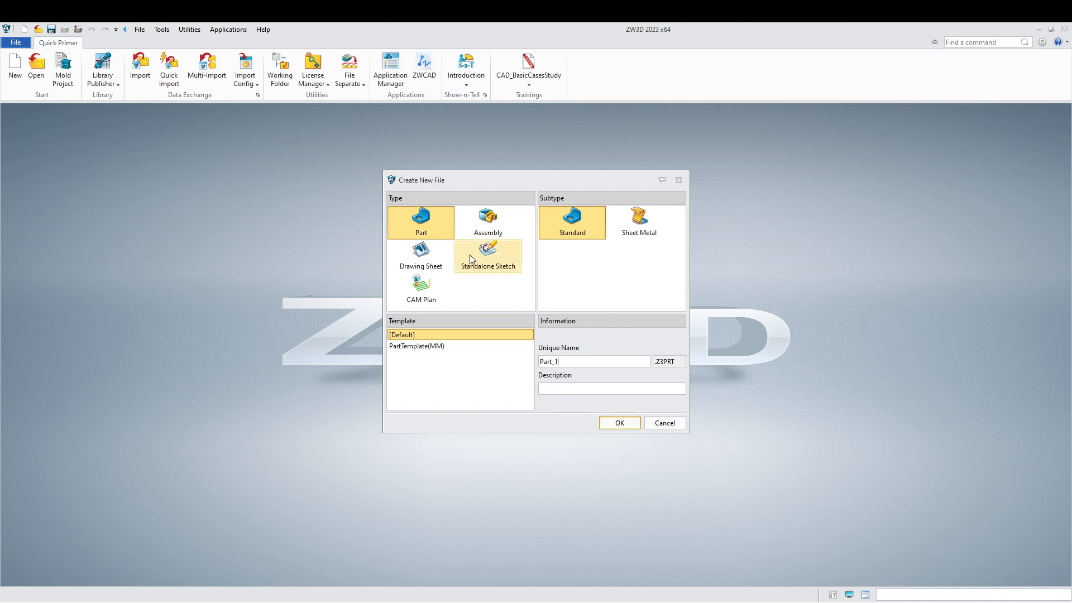
pyautogui.click(614, 422)
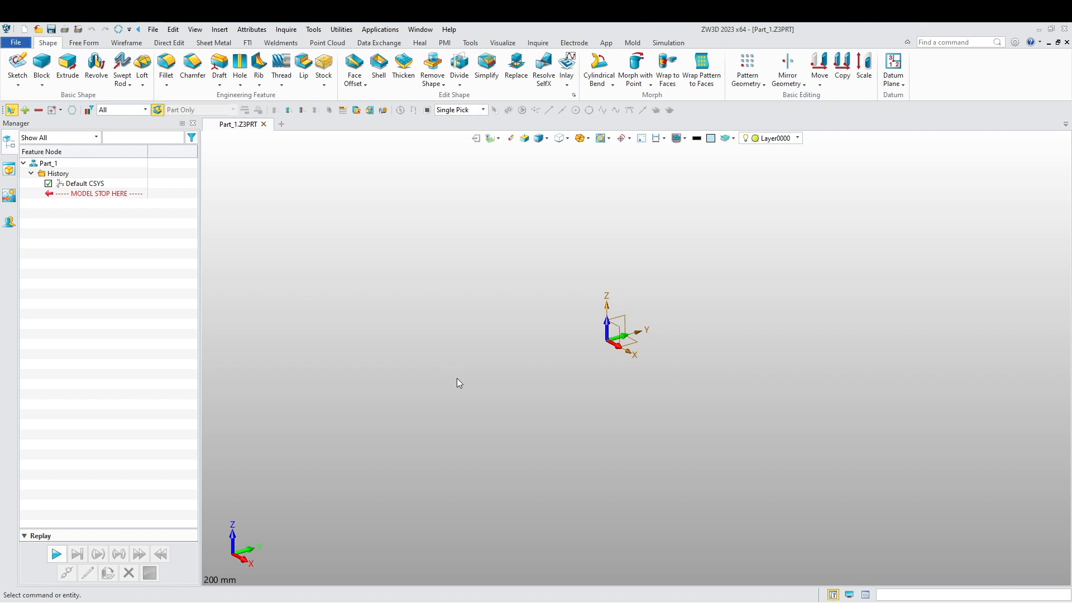
# Step: Start a new sketch on the YZ datum plane
pyautogui.rightClick(350, 321)
pyautogui.click(394, 383)
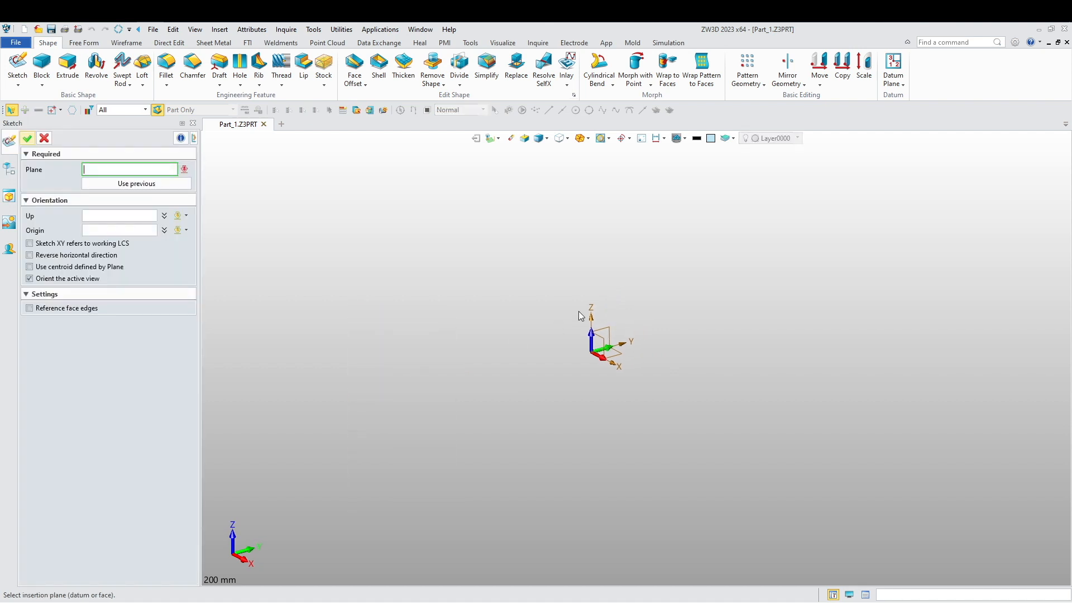
pyautogui.click(603, 337)
pyautogui.middleClick(439, 364)
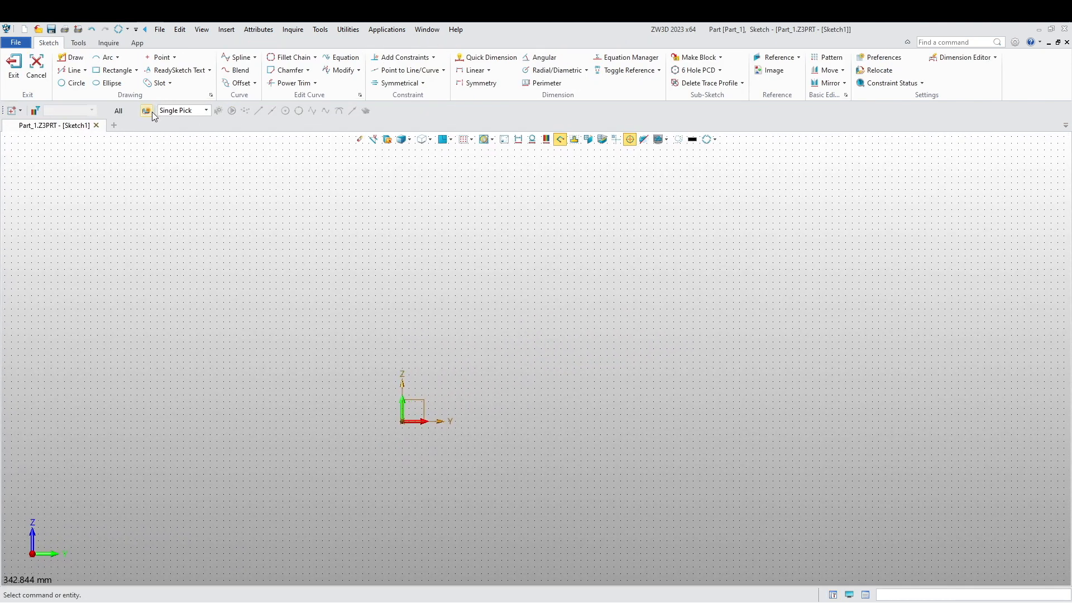
# Step: Draw a vertical line upward and a horizontal line about 295 mm long along the Y axis, both from the origin
pyautogui.click(72, 57)
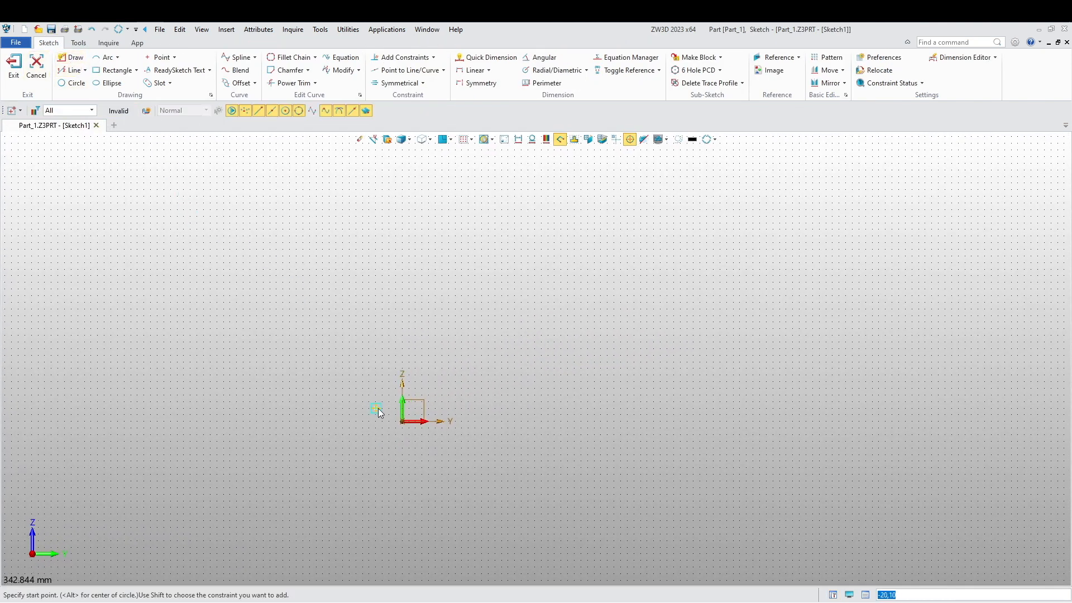
pyautogui.click(402, 422)
pyautogui.click(402, 190)
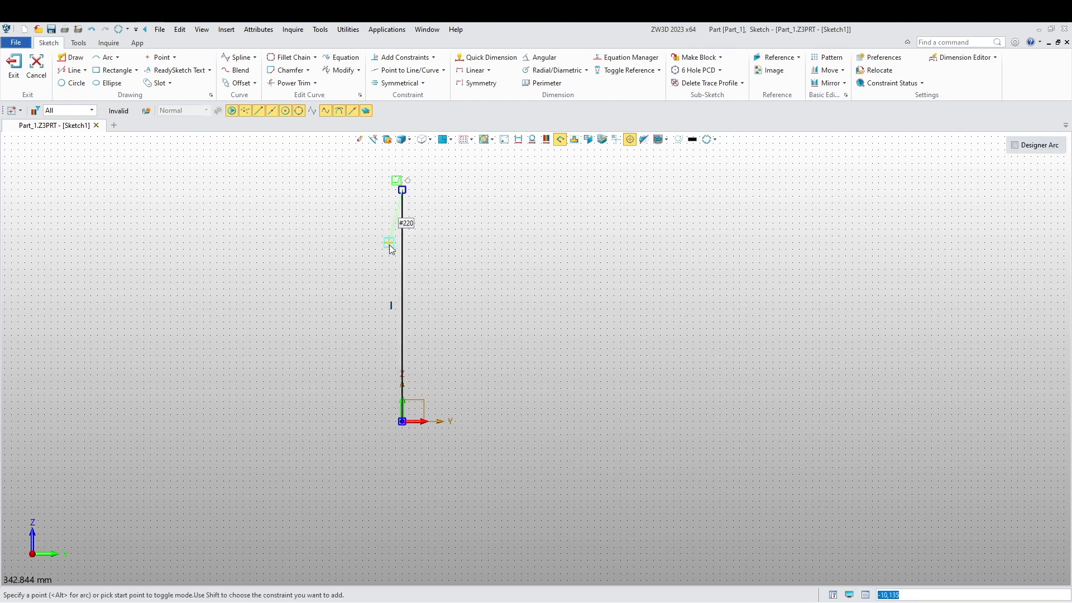
pyautogui.middleClick(384, 375)
pyautogui.middleClick(385, 379)
pyautogui.click(402, 422)
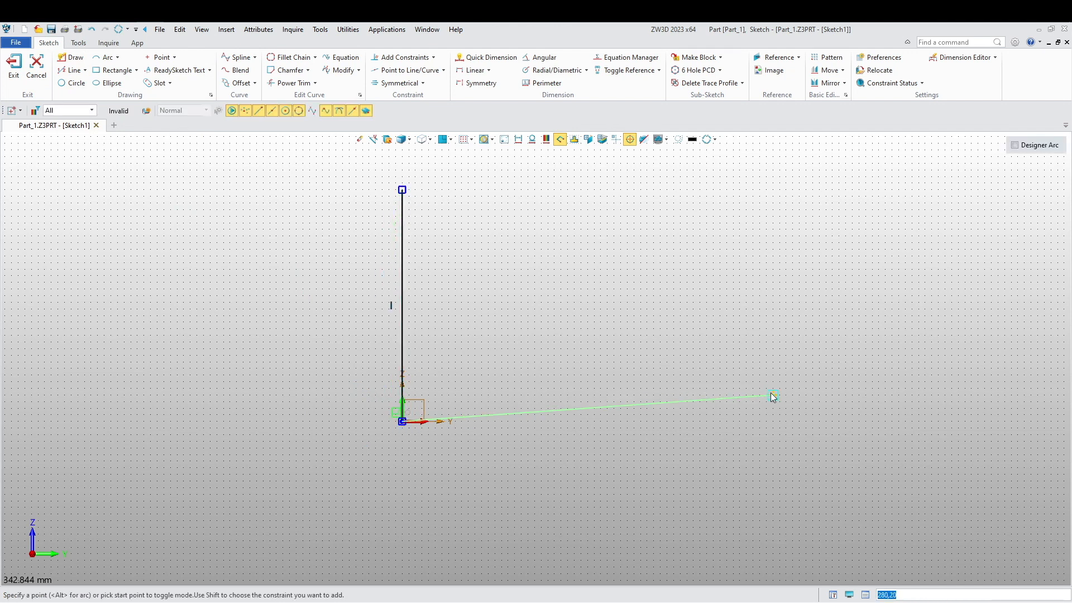
pyautogui.click(793, 421)
pyautogui.middleClick(685, 369)
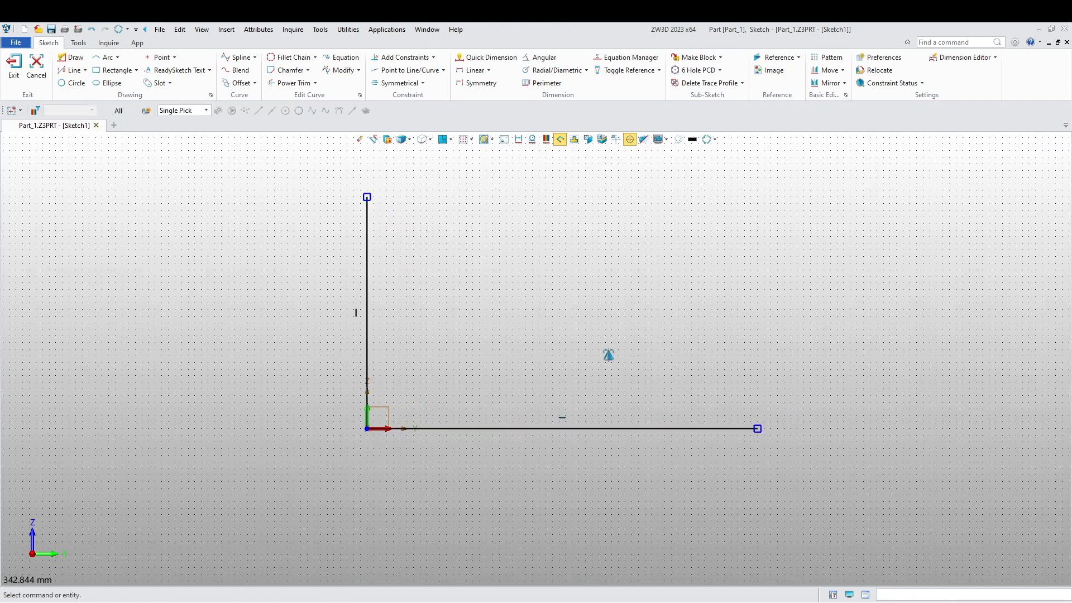
# Step: Dimension the horizontal line's length to 200 mm
pyautogui.click(487, 57)
pyautogui.click(517, 435)
pyautogui.click(512, 457)
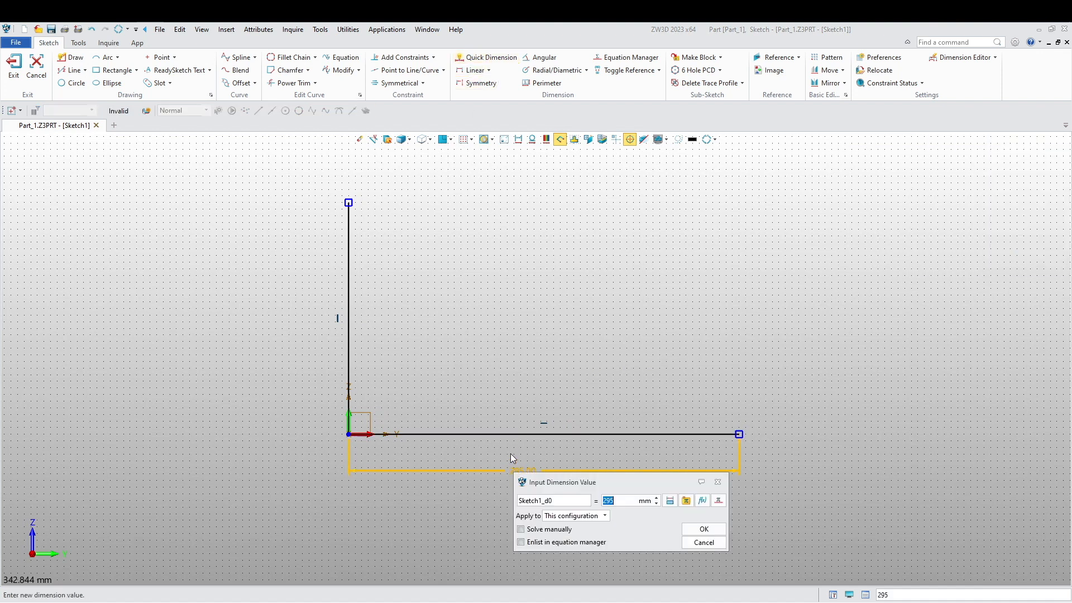
pyautogui.press('Return')
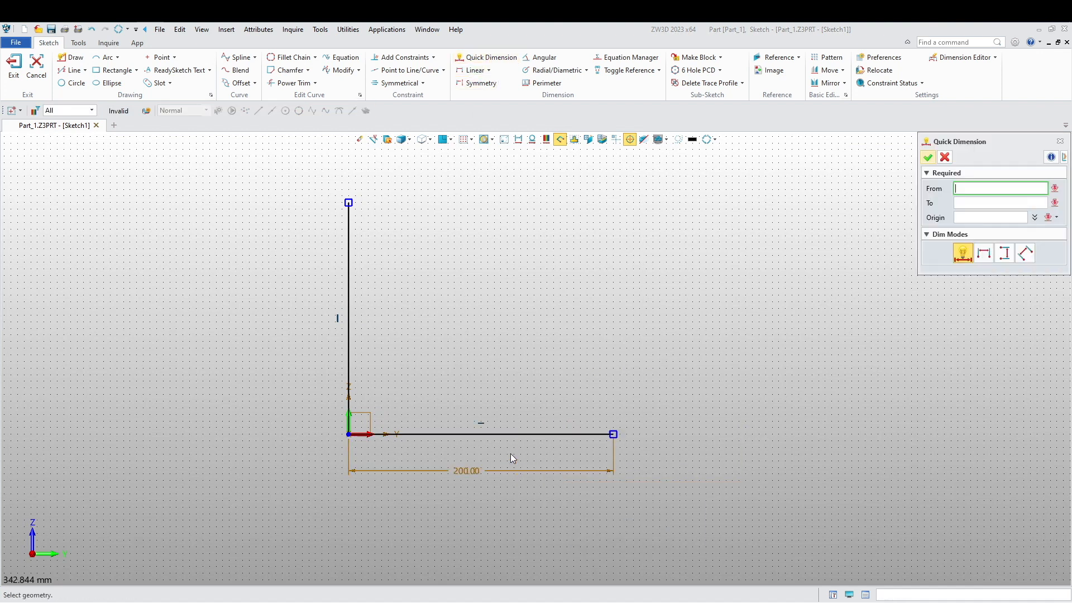
pyautogui.click(348, 311)
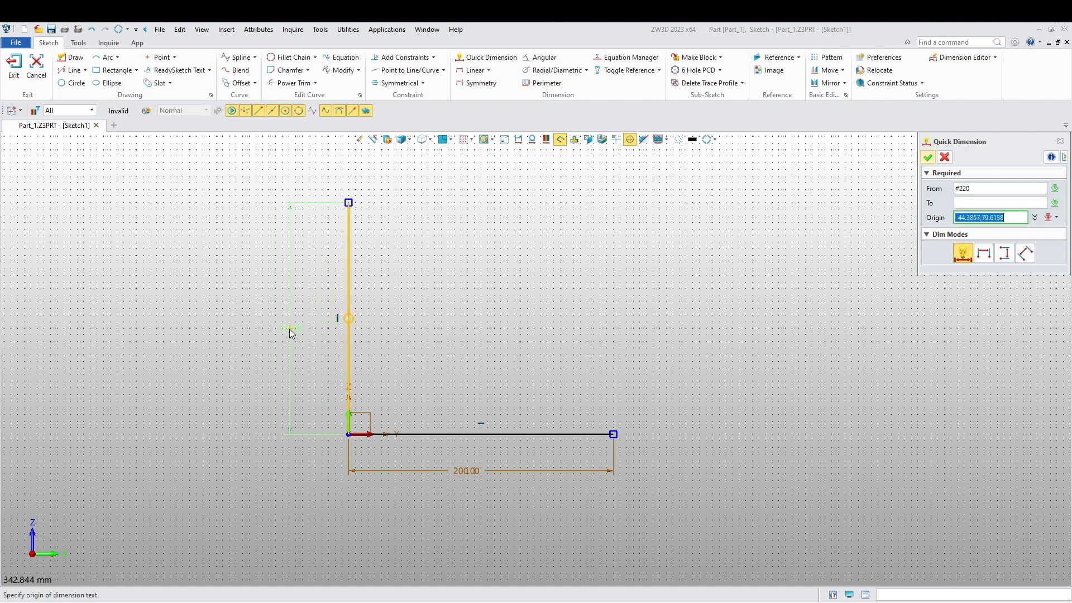
pyautogui.press('Escape')
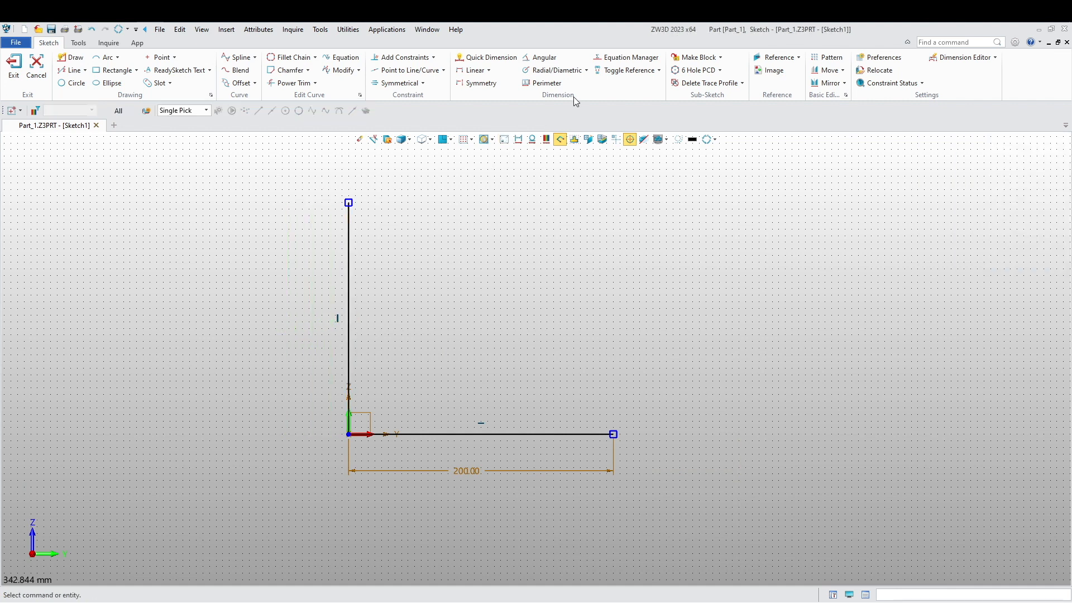
# Step: Offset the vertical line 15 mm in the positive Y direction only, with offsetting in both directions disabled
pyautogui.click(239, 83)
pyautogui.click(349, 288)
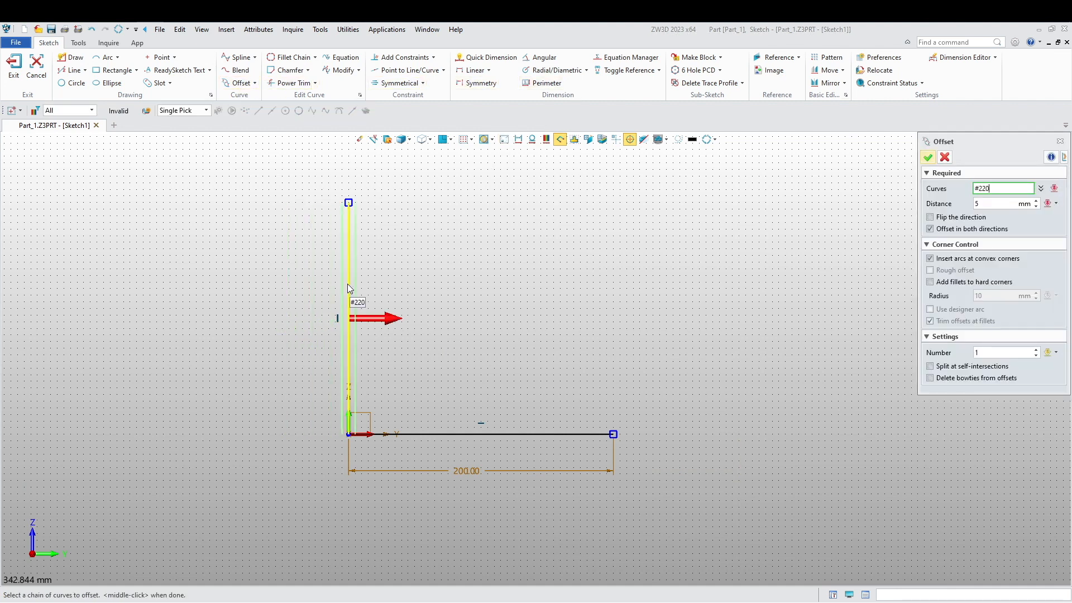
pyautogui.click(943, 230)
pyautogui.click(986, 205)
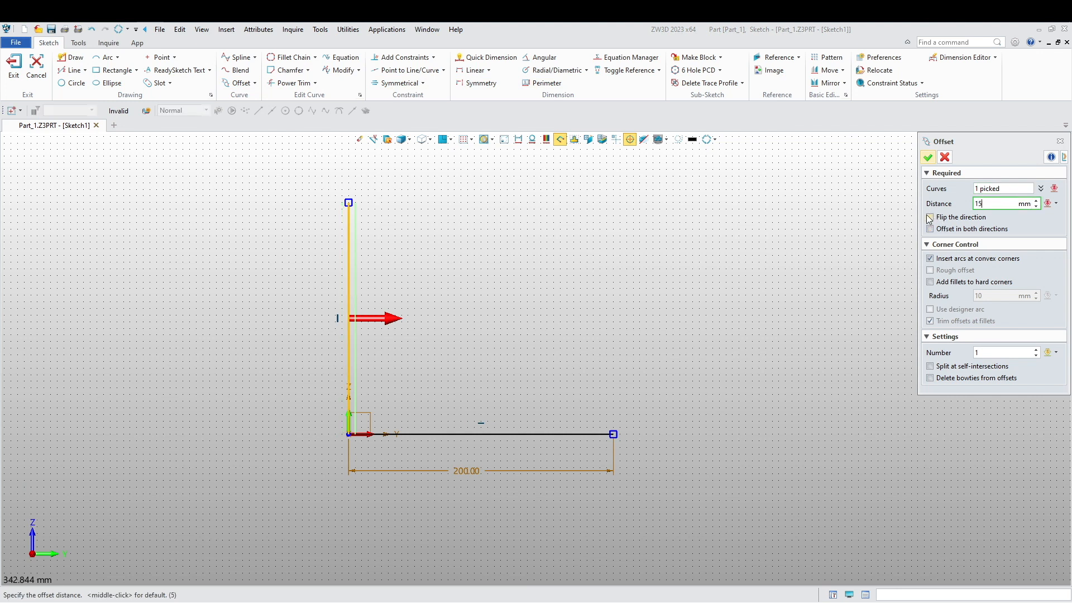
pyautogui.click(928, 161)
# Step: Offset the horizontal base line 45 mm upward using the flipped direction
pyautogui.click(454, 434)
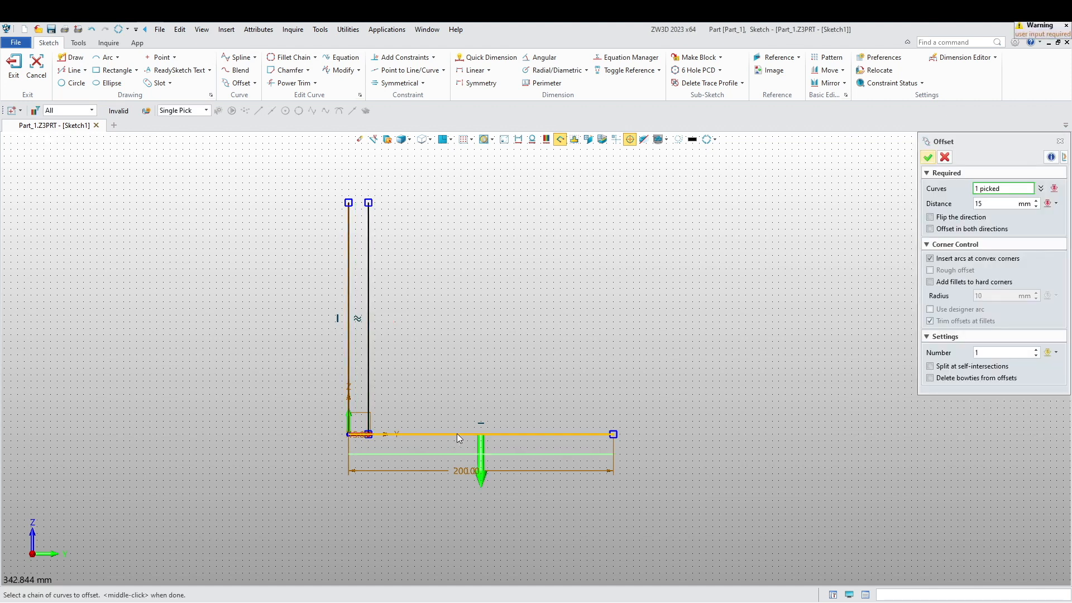
pyautogui.middleClick(991, 210)
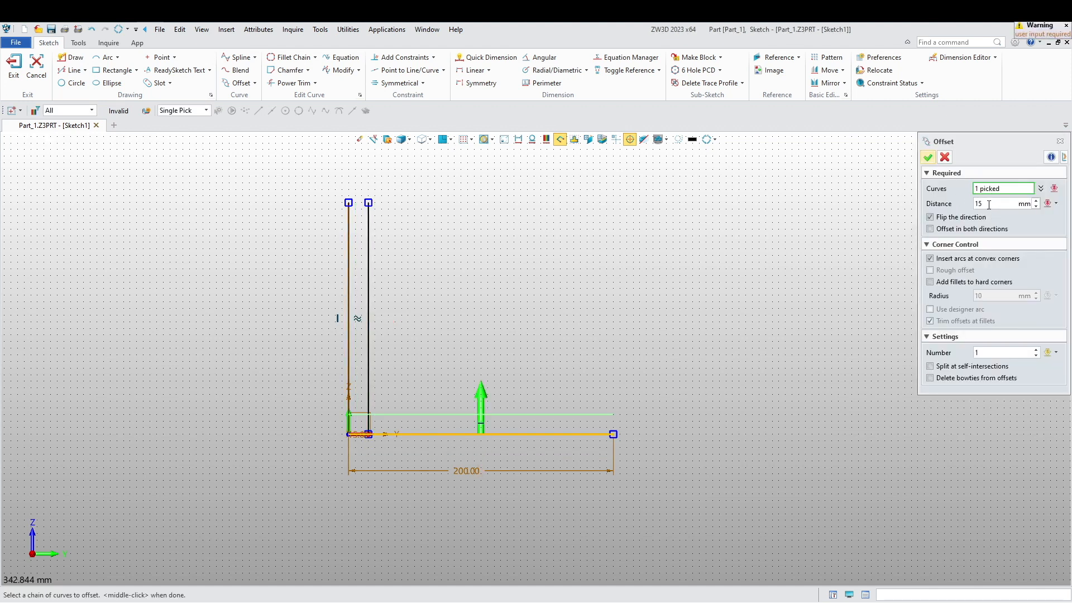
pyautogui.write('45')
pyautogui.press('Return')
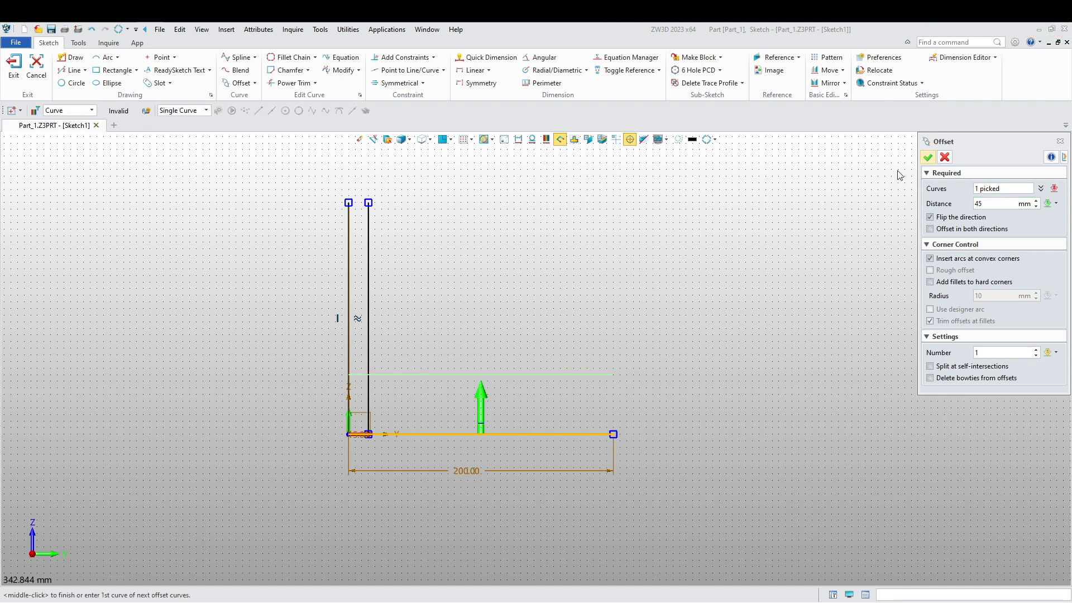
pyautogui.click(930, 157)
pyautogui.scroll(3, 571, 327)
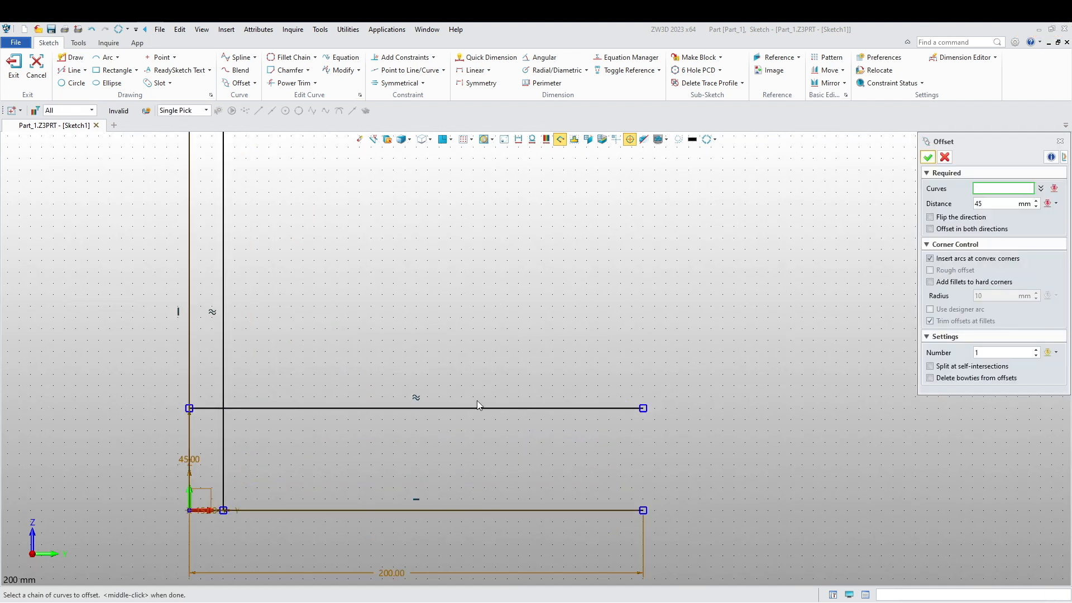
pyautogui.press('Escape')
# Step: Convert the two offset lines to construction geometry
pyautogui.rightClick(331, 407)
pyautogui.click(340, 397)
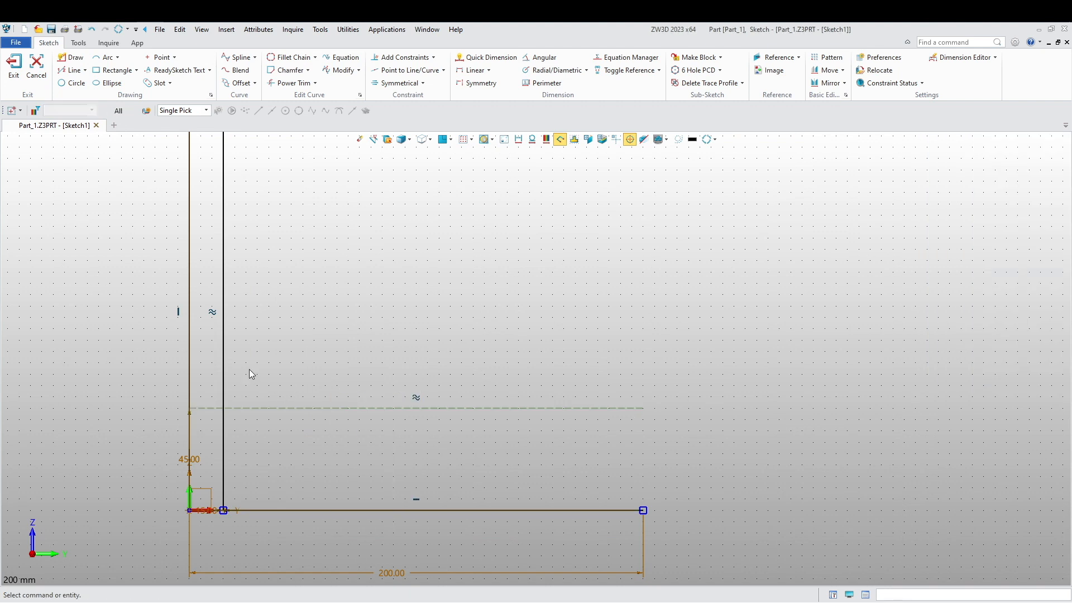
pyautogui.rightClick(224, 350)
pyautogui.click(235, 348)
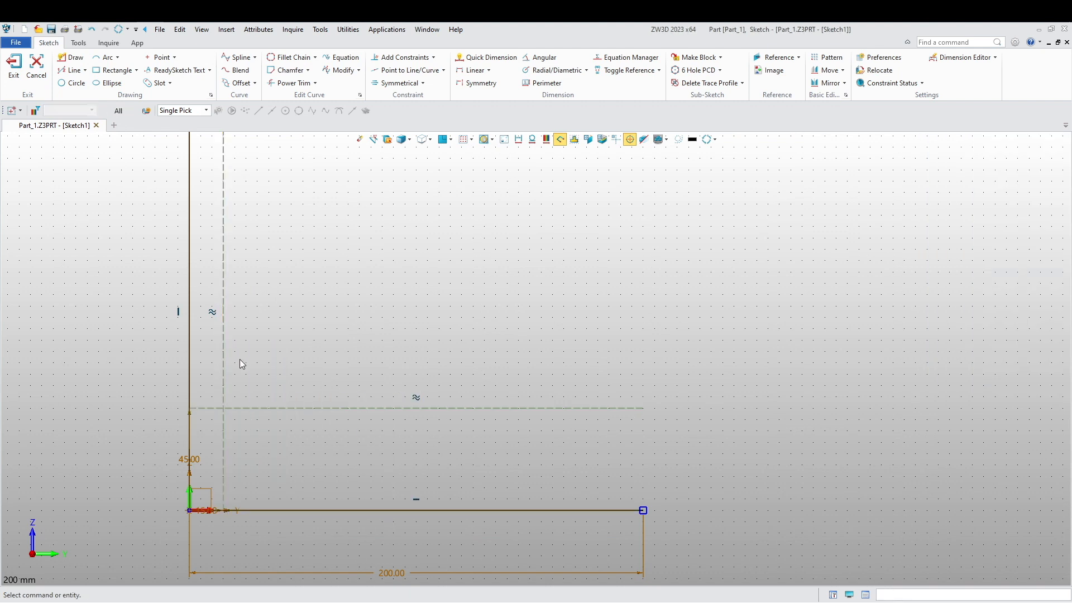
# Step: Draw a horizontal 10 mm diameter slot from the construction lines' intersection, about 153 mm between centres, and delete the horizontal offset line
pyautogui.click(159, 82)
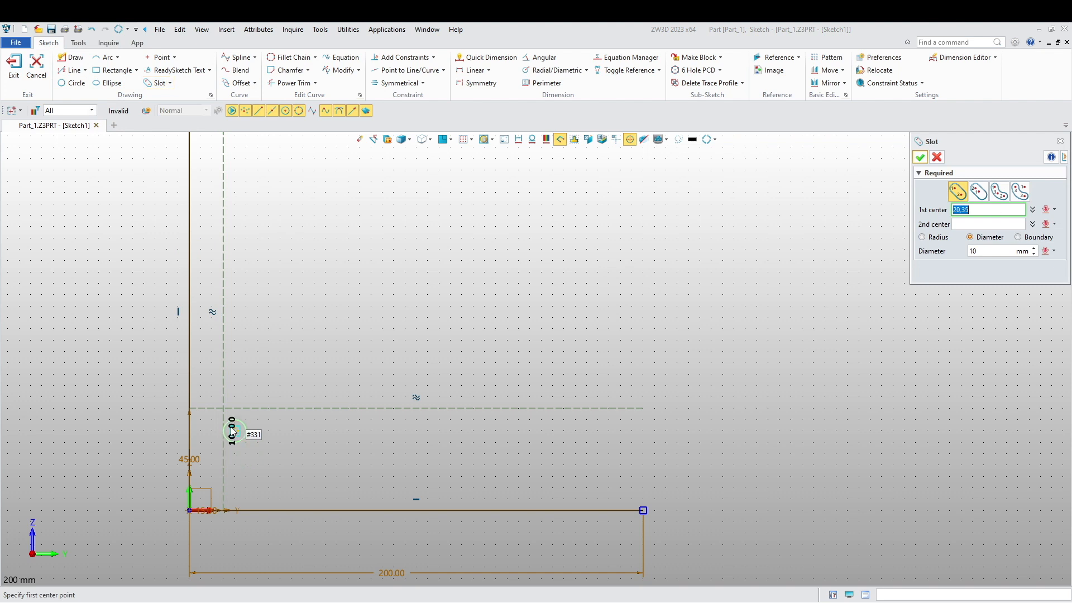
pyautogui.click(224, 410)
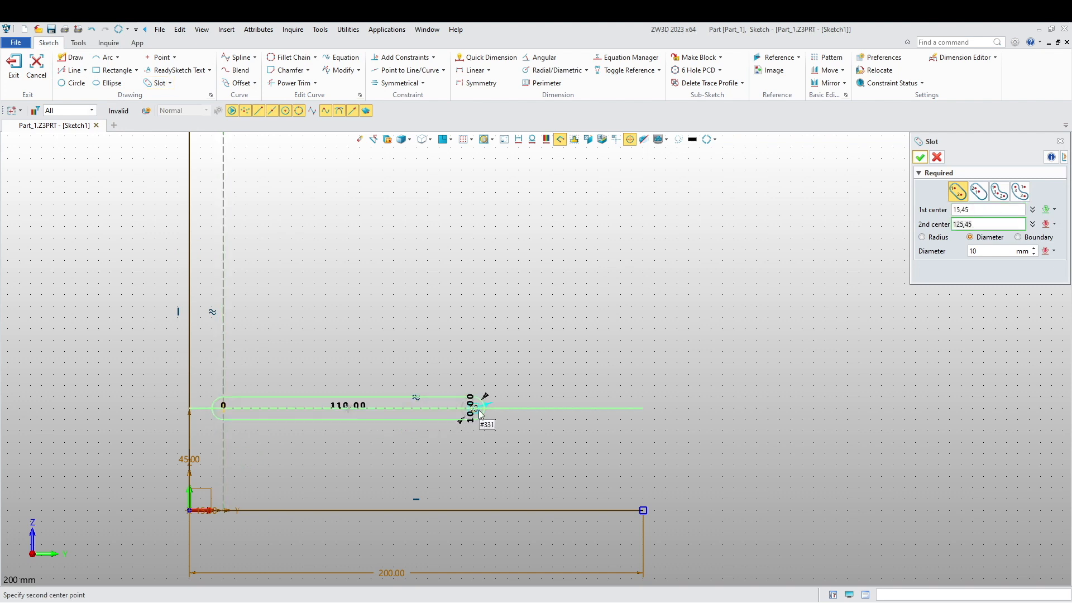
pyautogui.click(569, 408)
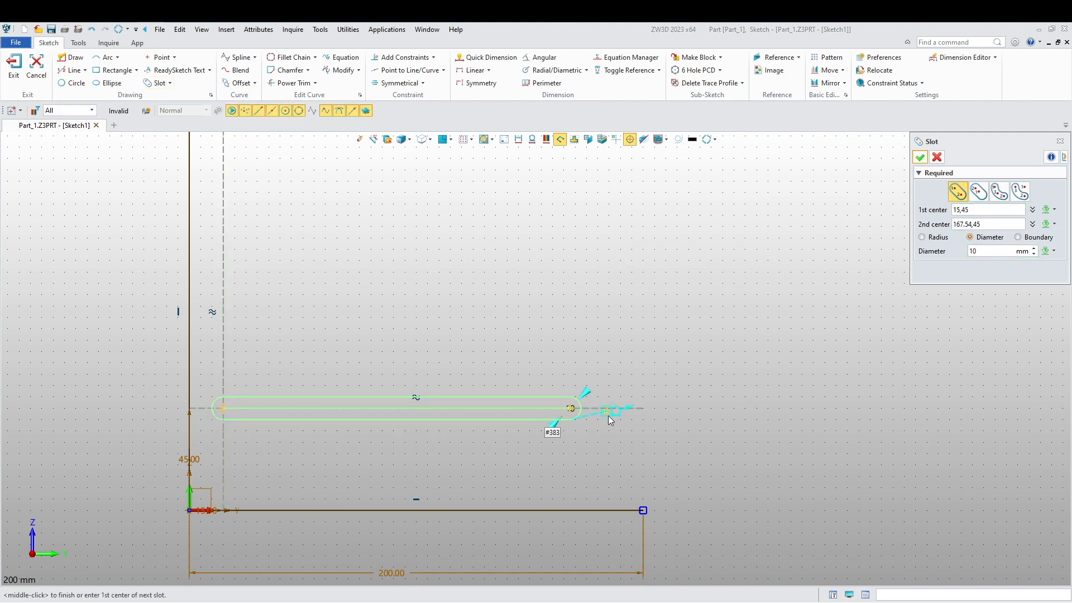
pyautogui.middleClick(617, 405)
pyautogui.rightClick(617, 405)
pyautogui.press('Escape')
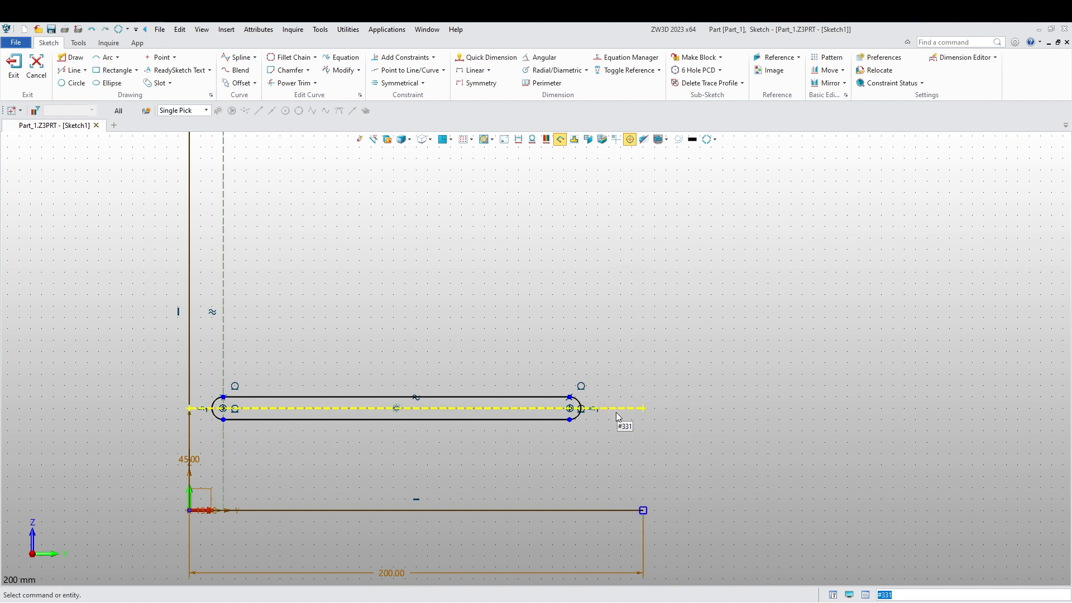
pyautogui.rightClick(615, 410)
pyautogui.click(648, 469)
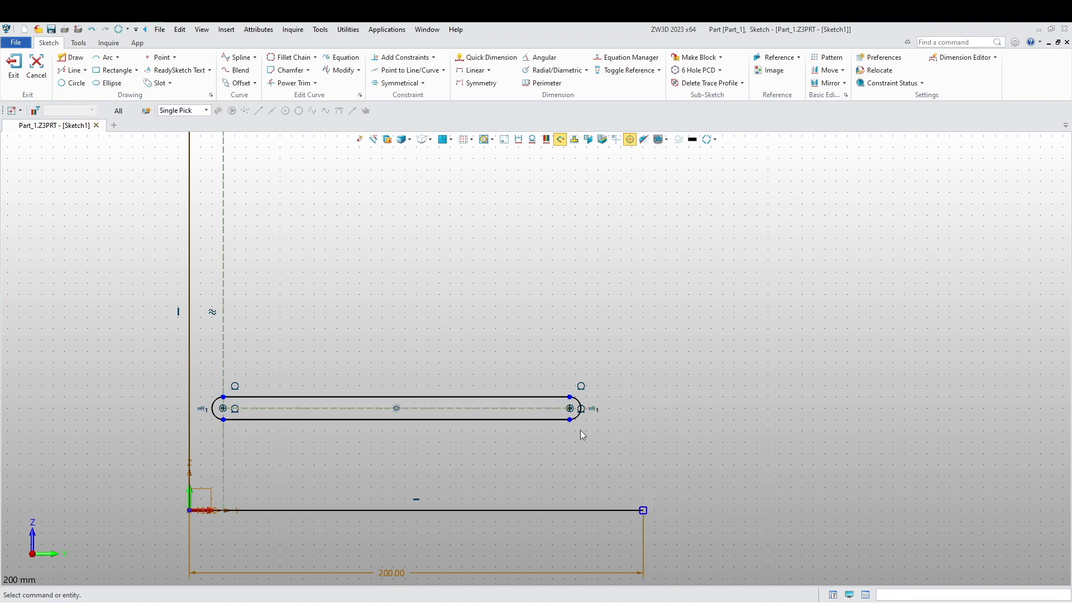
# Step: Add a 45 mm vertical dimension between the slot's centreline and the horizontal base line
pyautogui.moveTo(345, 454); pyautogui.dragTo(389, 455, button='middle')
pyautogui.click(477, 61)
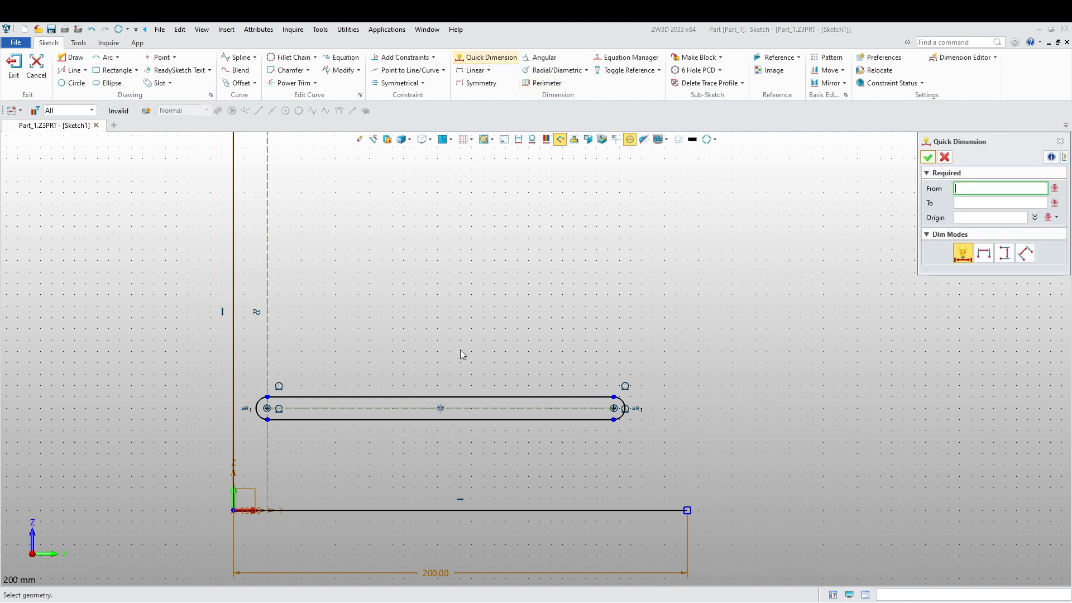
pyautogui.click(468, 408)
pyautogui.click(465, 509)
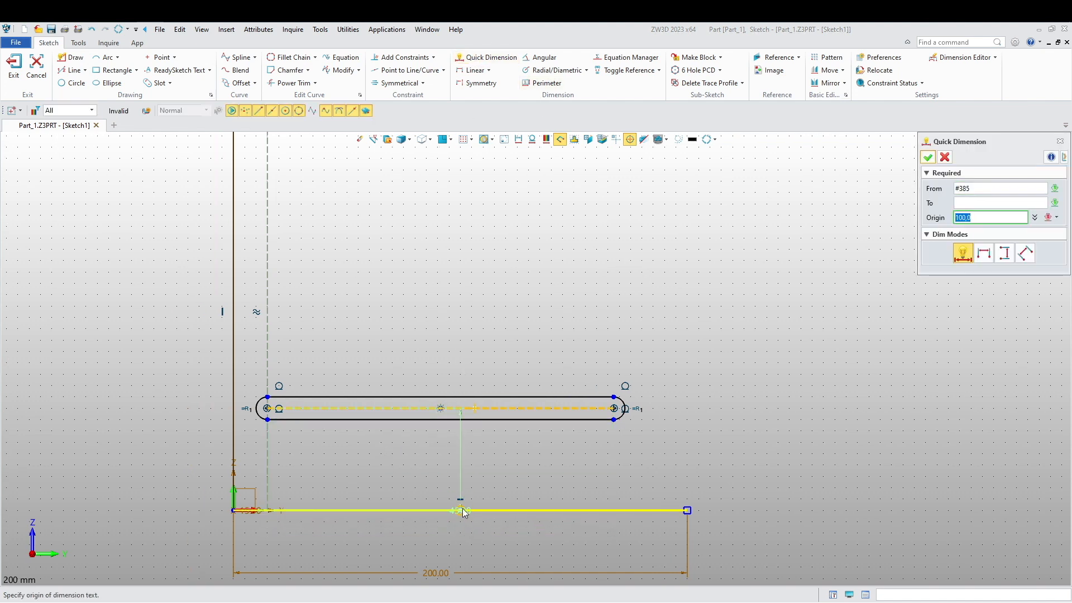
pyautogui.click(422, 461)
pyautogui.press('Return')
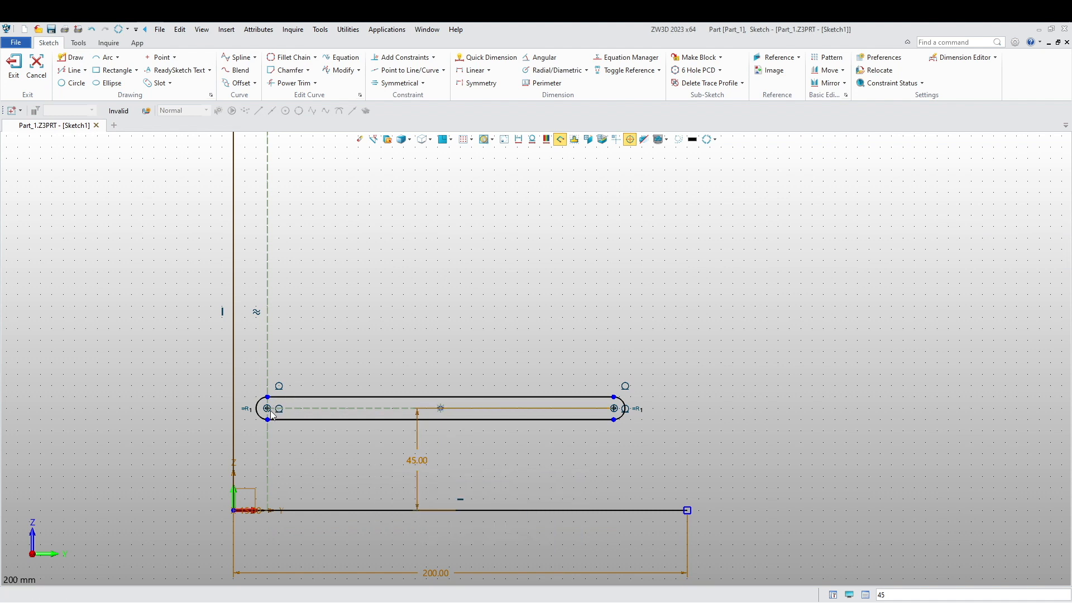
pyautogui.press('Escape')
# Step: Add a 15 mm horizontal dimension from the solid vertical line to the centre of the slot's nearer end arc
pyautogui.click(259, 408)
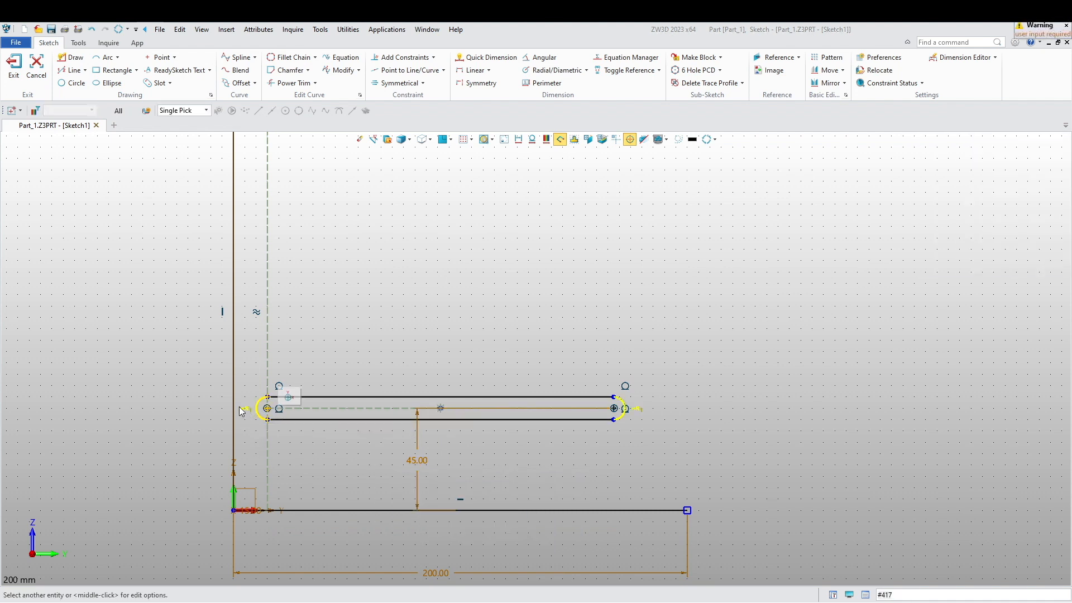
pyautogui.press('Escape')
pyautogui.click(477, 57)
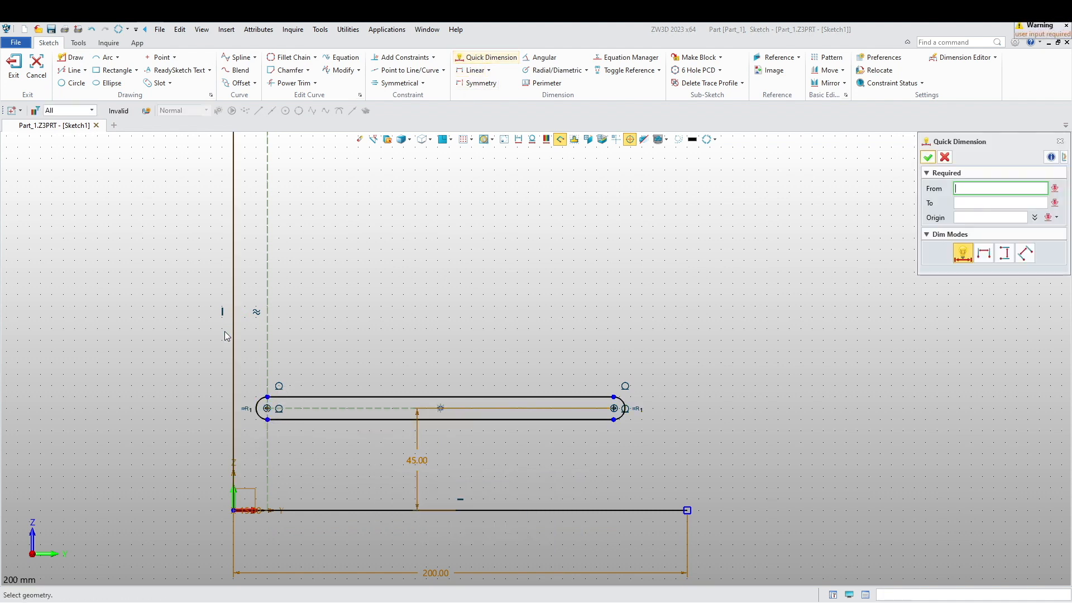
pyautogui.click(234, 354)
pyautogui.click(271, 412)
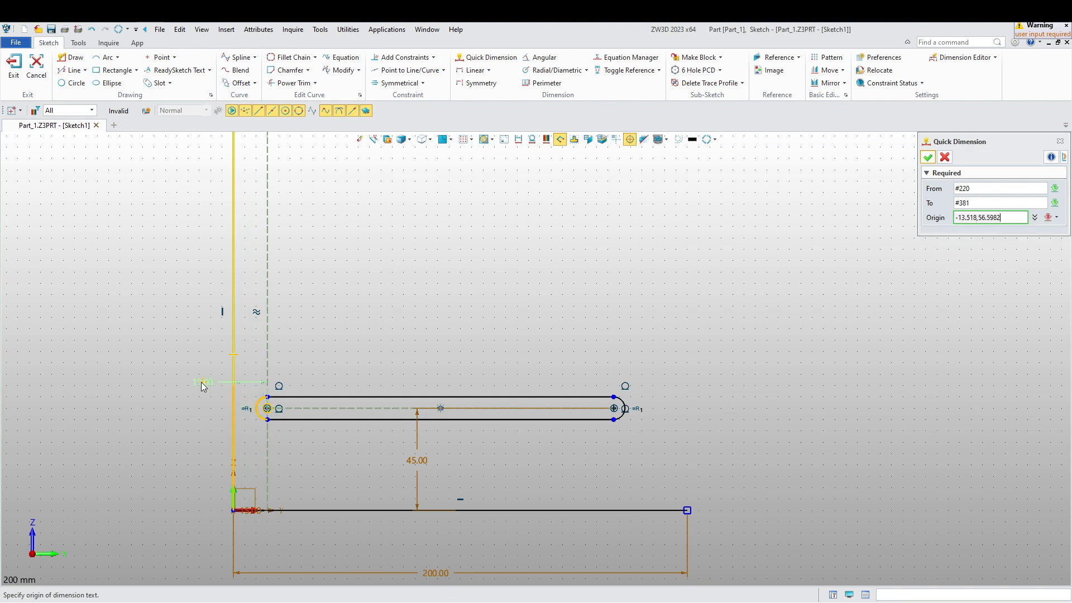
pyautogui.click(189, 378)
pyautogui.press('Return')
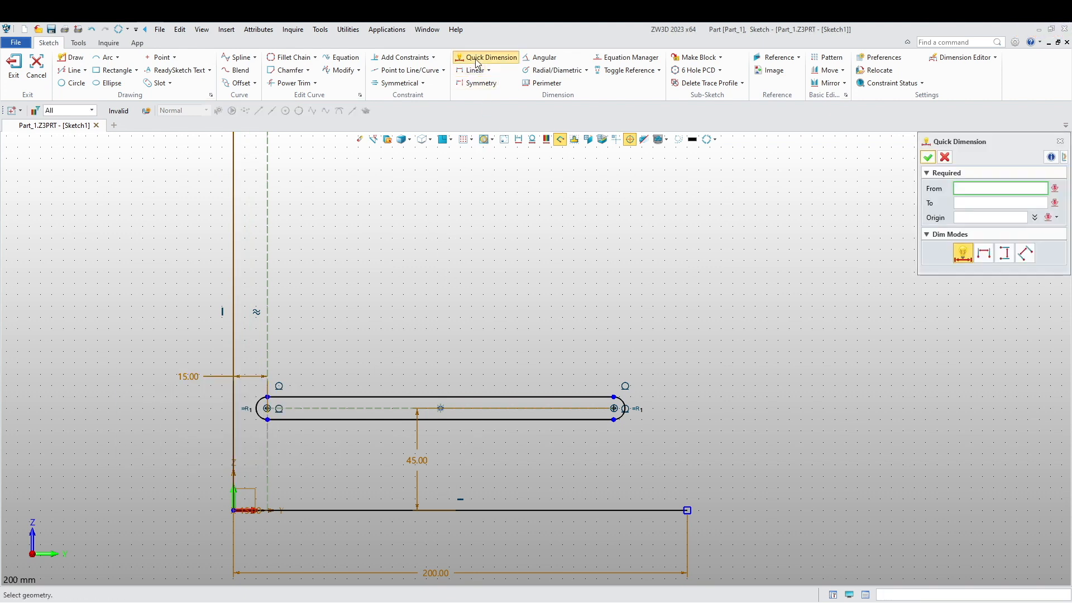
# Step: Dimension the slot's centreline and set its length to 170 mm
pyautogui.click(490, 413)
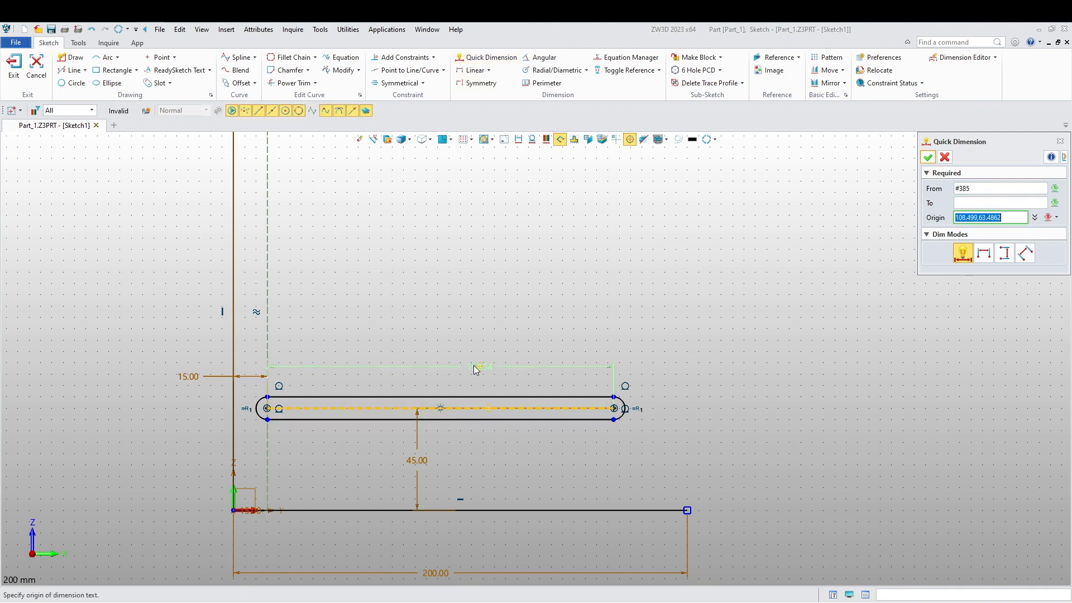
pyautogui.click(441, 368)
pyautogui.write('170')
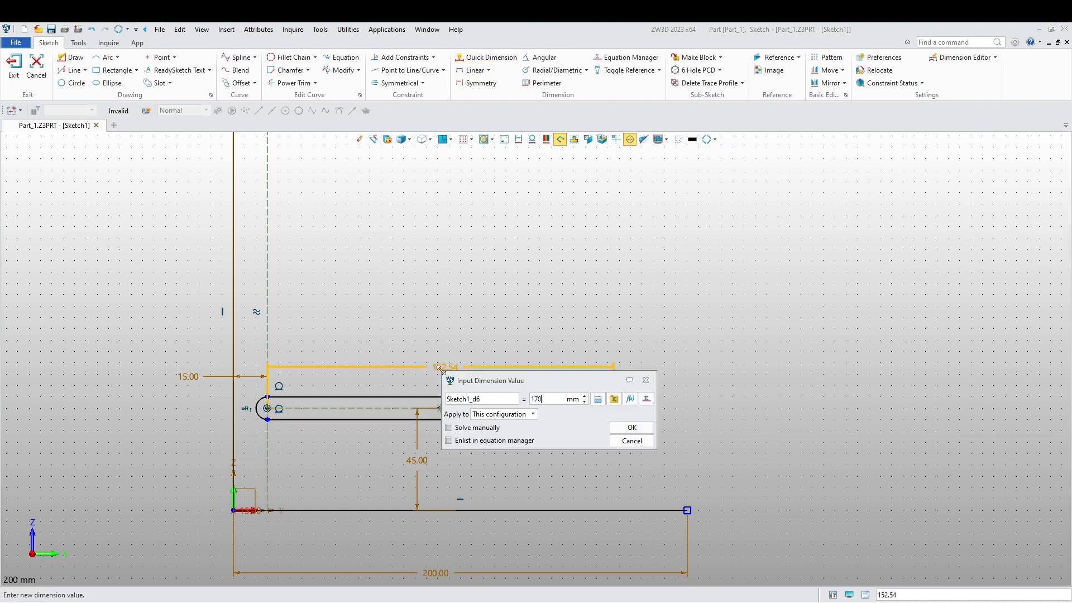
pyautogui.press('Return')
# Step: Draw a circle of radius 100 mm centred on the slot's end-arc centre nearest the vertical lines
pyautogui.moveTo(739, 297); pyautogui.dragTo(744, 356, button='middle')
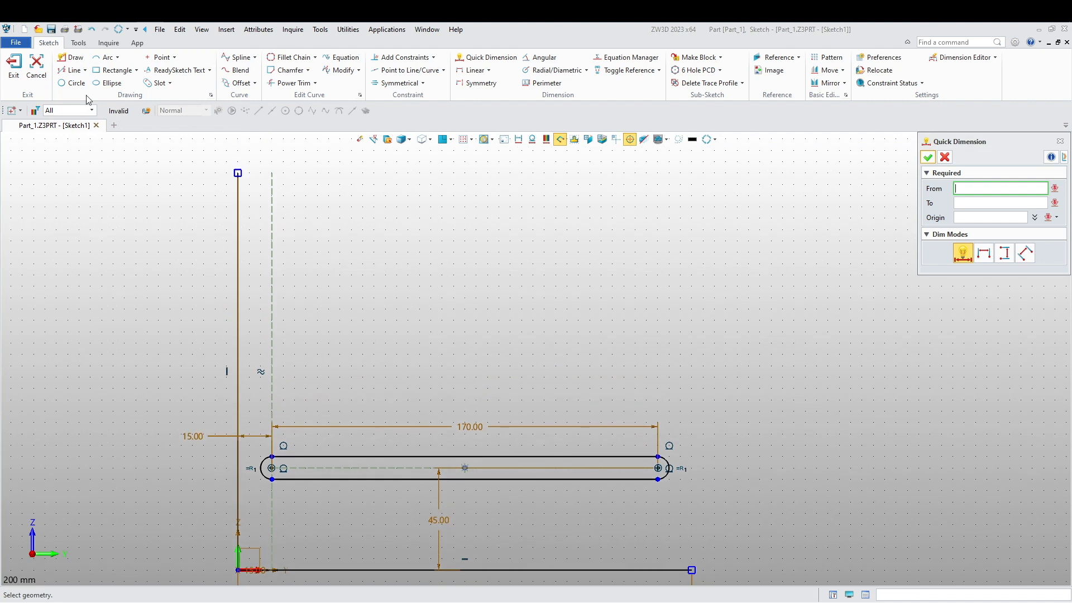
pyautogui.click(73, 83)
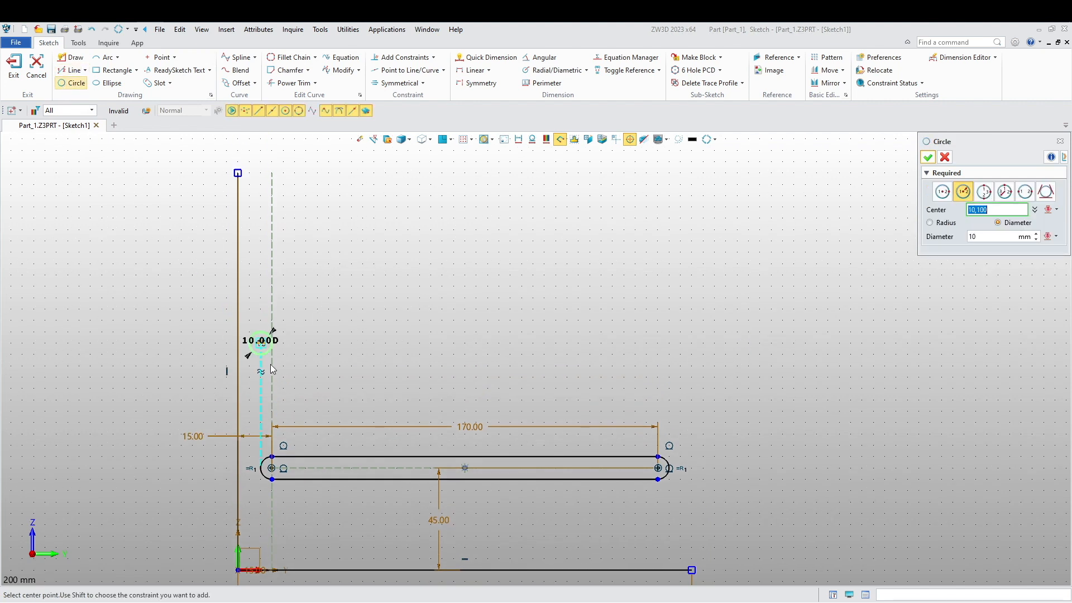
pyautogui.click(272, 468)
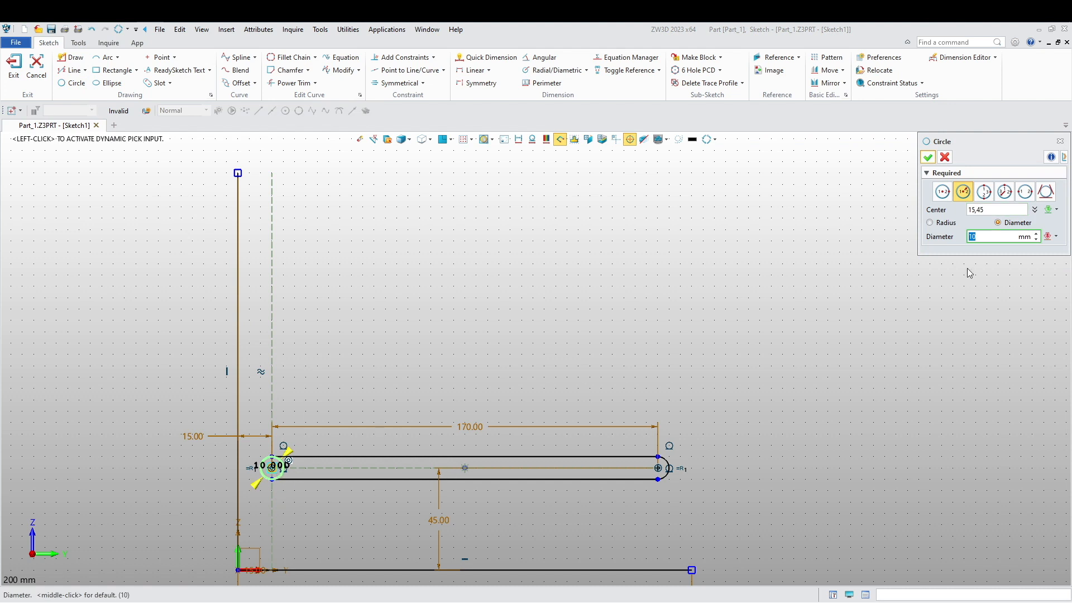
pyautogui.click(942, 191)
pyautogui.click(962, 191)
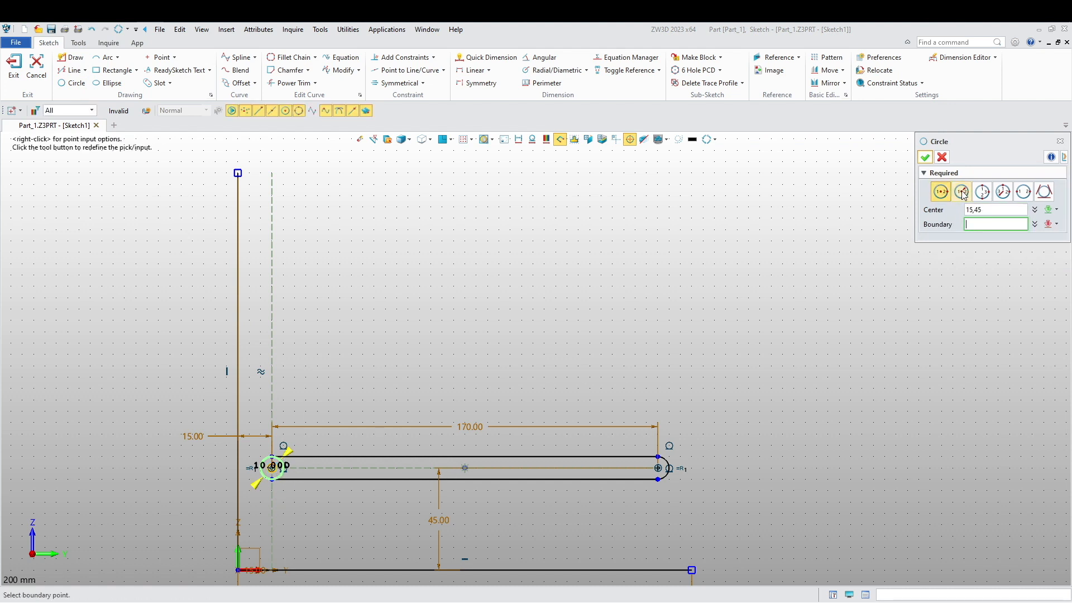
pyautogui.click(947, 224)
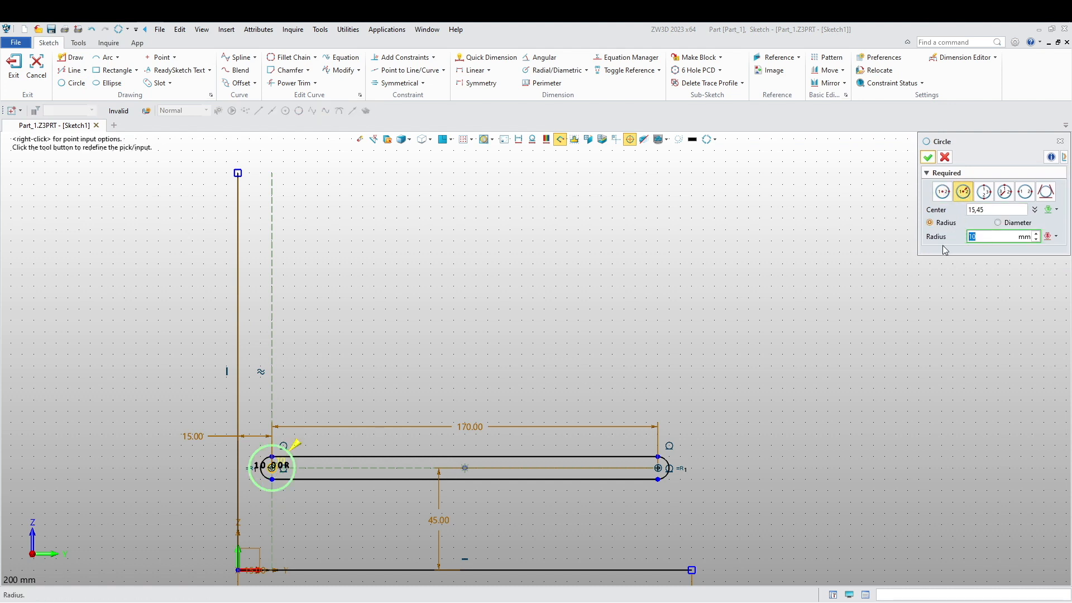
pyautogui.write('100')
pyautogui.press('Return')
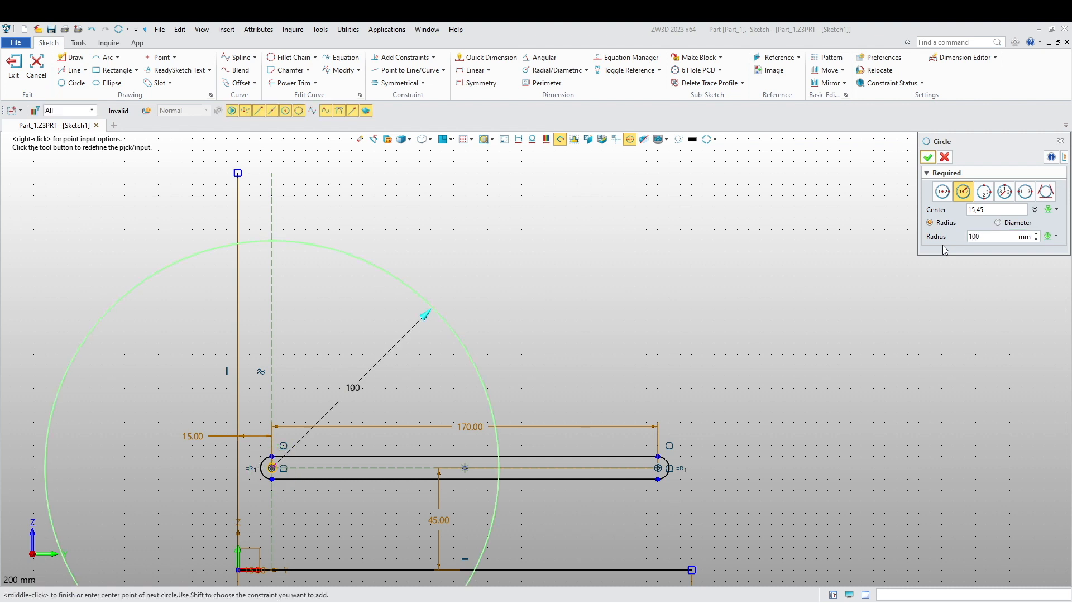
pyautogui.click(928, 157)
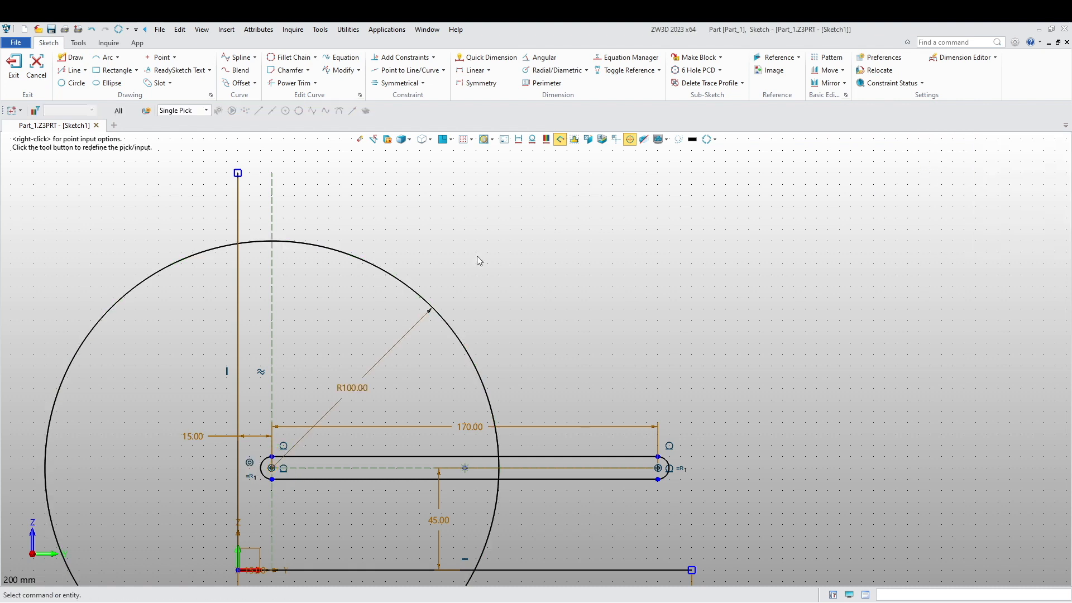
# Step: Trim the 100 mm radius circle to the quarter arc between the vertical construction line and the slot's upper edge, and convert it to construction geometry
pyautogui.moveTo(338, 310); pyautogui.dragTo(355, 284, button='middle')
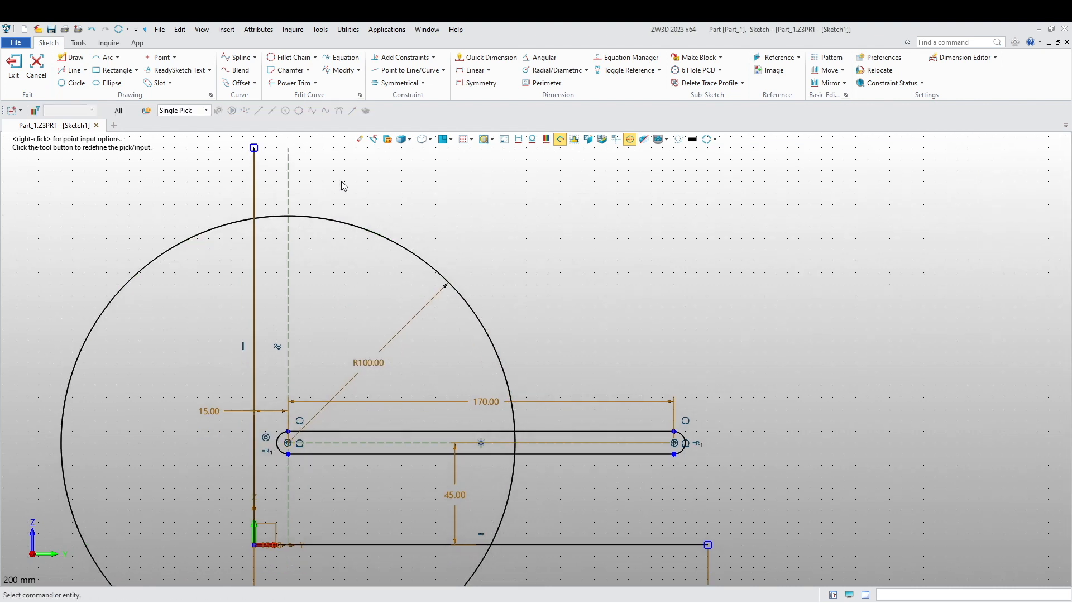
pyautogui.click(291, 83)
pyautogui.scroll(-2, 236, 268)
pyautogui.scroll(6, 440, 344)
pyautogui.moveTo(440, 343); pyautogui.dragTo(494, 334)
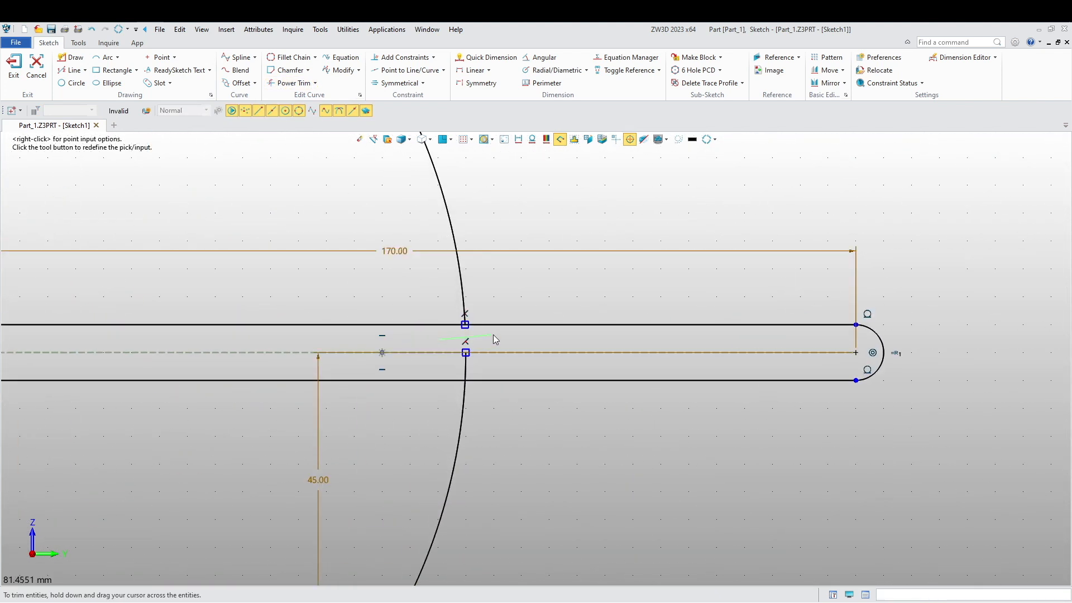
pyautogui.press('Escape')
pyautogui.rightClick(457, 420)
pyautogui.click(462, 438)
pyautogui.rightClick(462, 436)
pyautogui.click(498, 491)
pyautogui.scroll(-5, 467, 494)
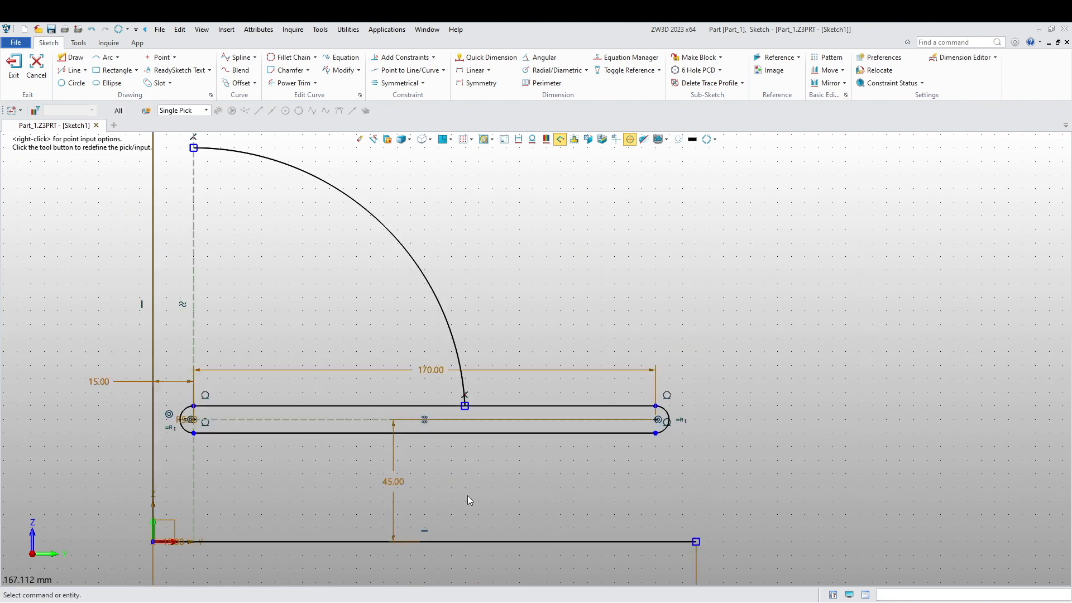
pyautogui.rightClick(435, 323)
pyautogui.click(450, 314)
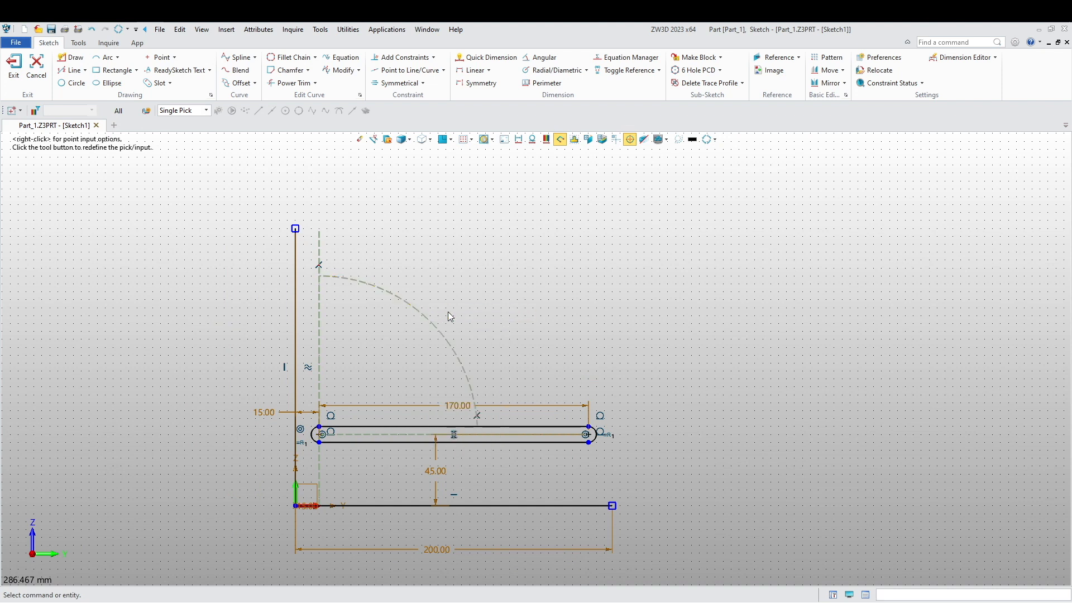
# Step: Offset the quarter construction arc 5 mm in both directions
pyautogui.click(240, 82)
pyautogui.click(404, 294)
pyautogui.click(972, 203)
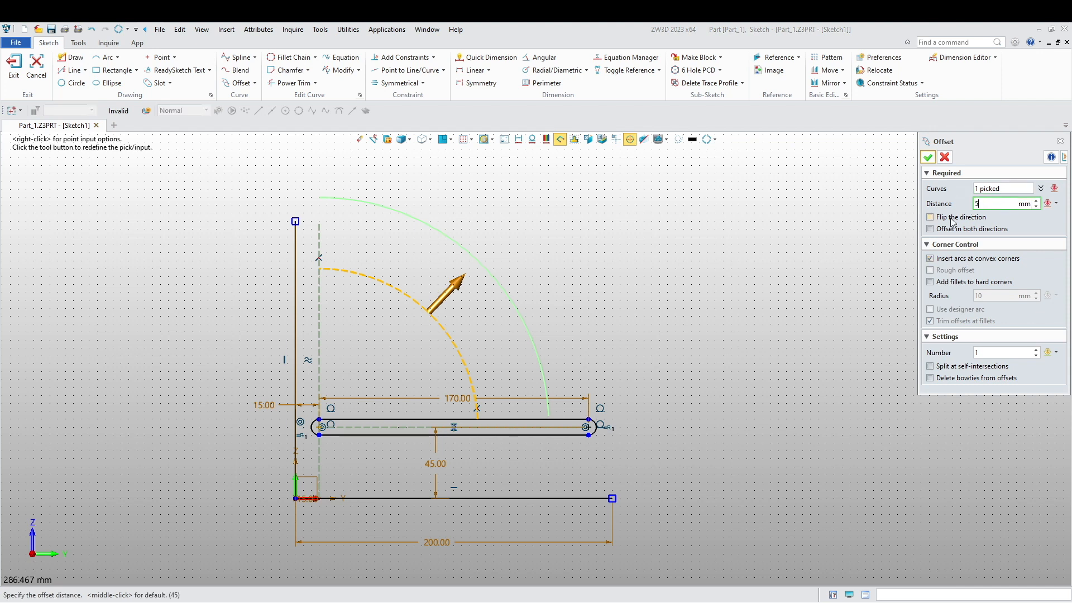
pyautogui.click(949, 229)
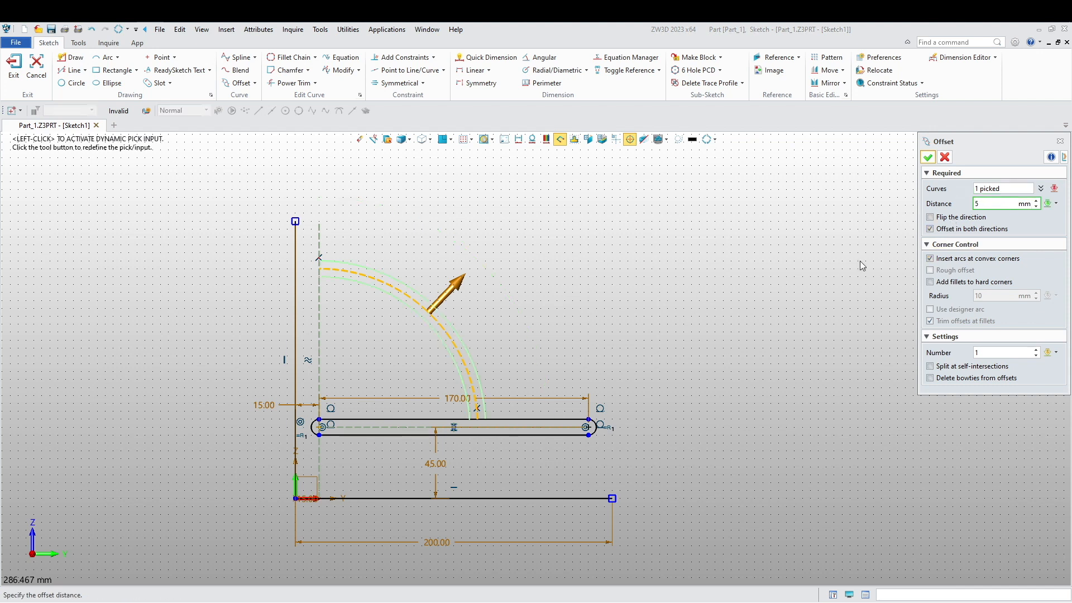
pyautogui.click(928, 157)
# Step: Extend the outer offset arc's lower end to the slot's upper edge
pyautogui.scroll(3, 390, 410)
pyautogui.scroll(5, 603, 455)
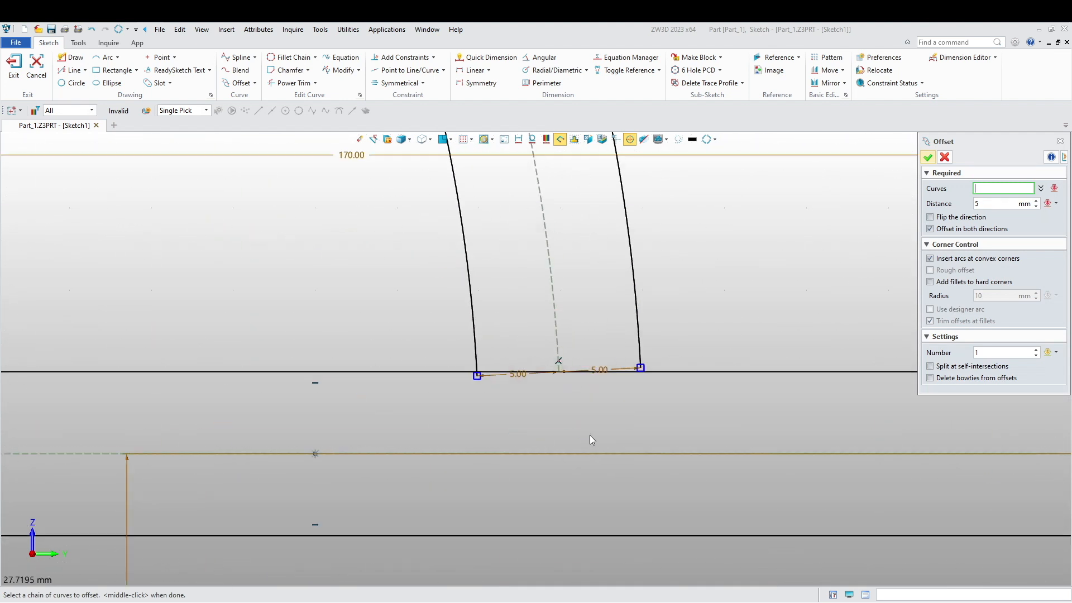
pyautogui.click(315, 83)
pyautogui.click(312, 144)
pyautogui.click(631, 362)
pyautogui.click(673, 386)
pyautogui.scroll(5, 444, 413)
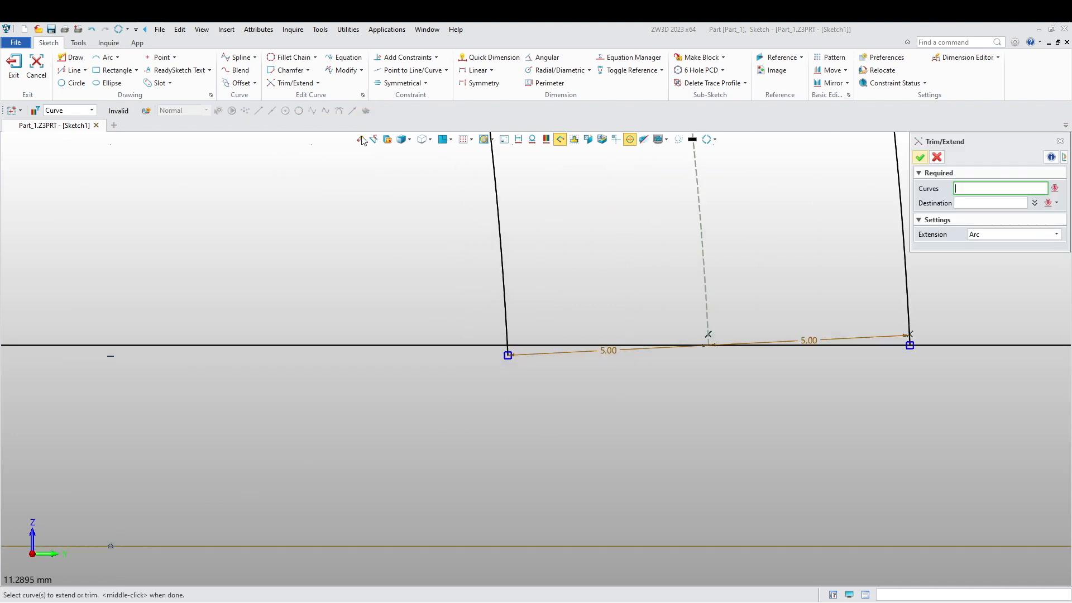
pyautogui.press('Escape')
# Step: Trim off the inner offset arc's overhang past the slot's upper edge
pyautogui.click(319, 83)
pyautogui.click(311, 101)
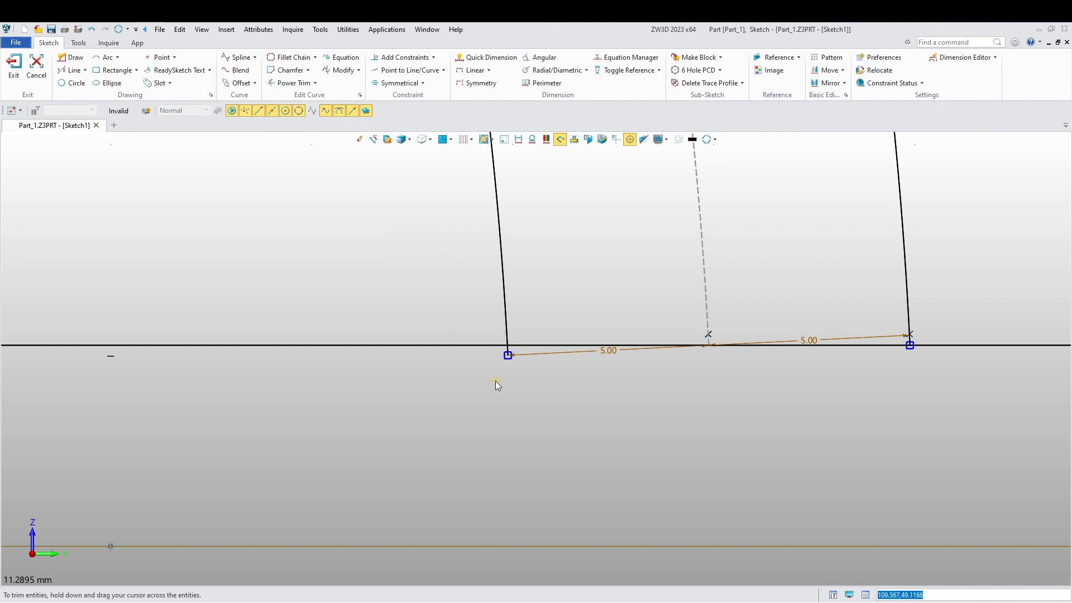
pyautogui.scroll(4, 494, 381)
pyautogui.press('Escape')
pyautogui.scroll(-1, 505, 352)
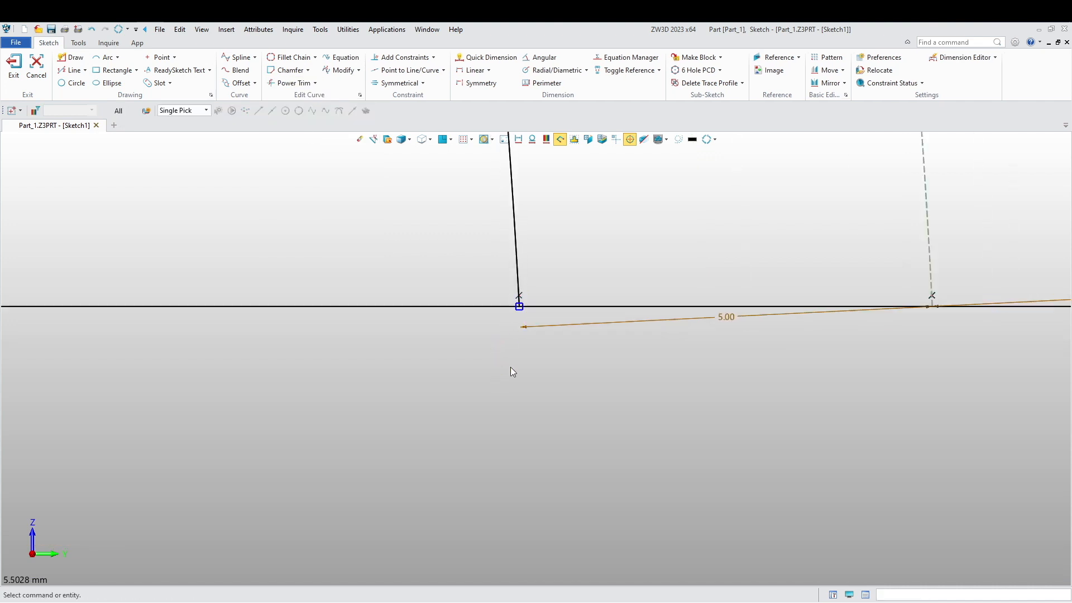
# Step: Trim away the slot's upper edge between the two offset arcs to open the junction
pyautogui.scroll(-1, 460, 329)
pyautogui.middleClick(461, 331)
pyautogui.moveTo(578, 335); pyautogui.dragTo(626, 287)
pyautogui.scroll(-5, 600, 371)
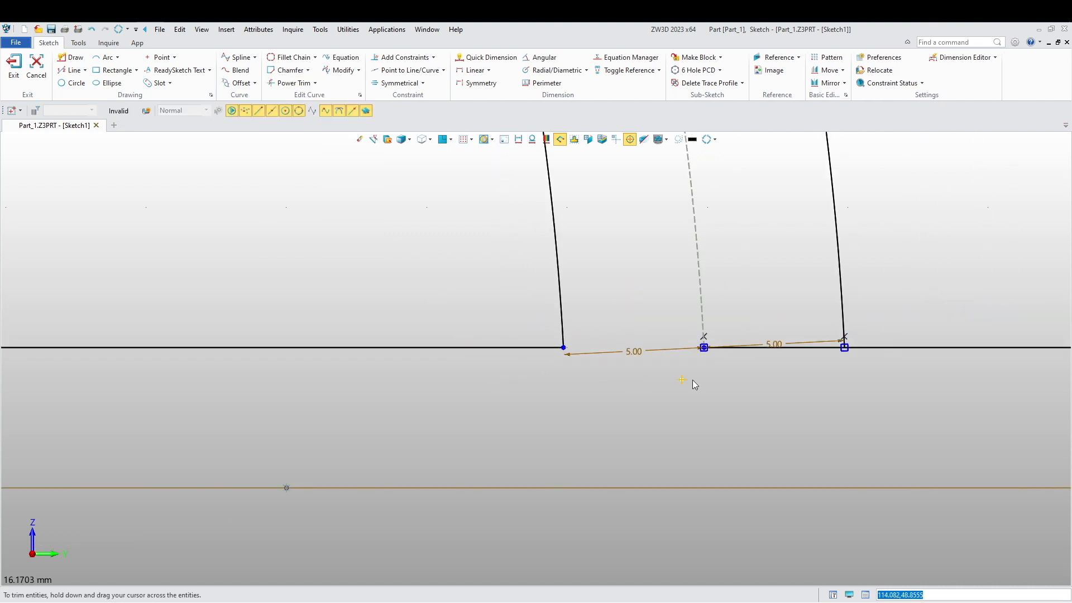
pyautogui.scroll(-5, 726, 365)
pyautogui.moveTo(543, 391); pyautogui.dragTo(659, 495, button='middle')
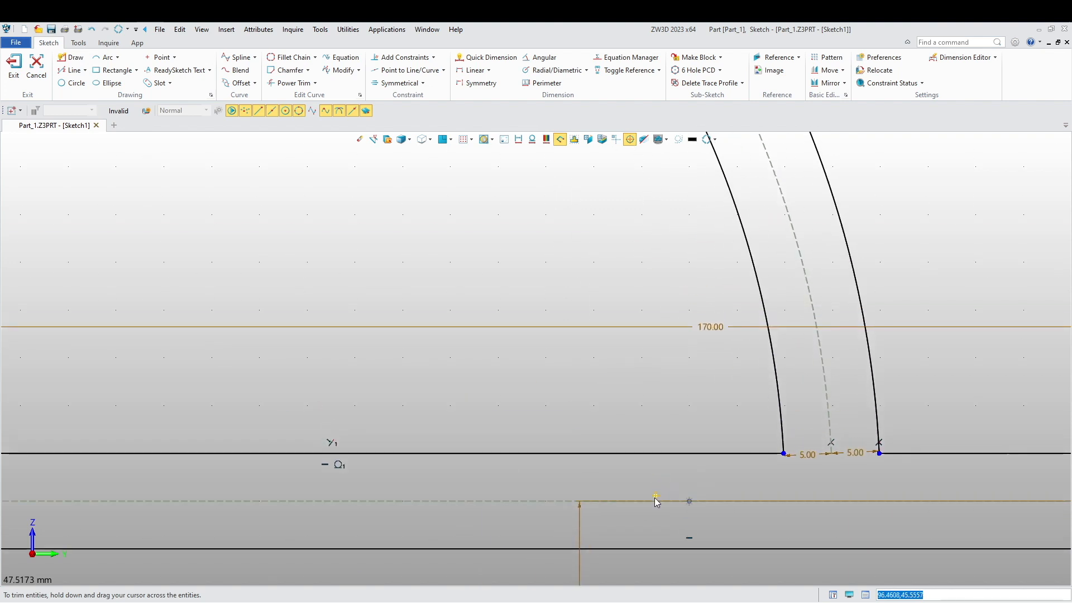
pyautogui.press('Escape')
# Step: Draw a circle centred on the construction arc's upper end, passing through the outer offset arc's endpoint
pyautogui.scroll(-6, 647, 506)
pyautogui.moveTo(456, 286); pyautogui.dragTo(471, 439, button='middle')
pyautogui.scroll(10, 414, 329)
pyautogui.moveTo(262, 306); pyautogui.dragTo(297, 283, button='middle')
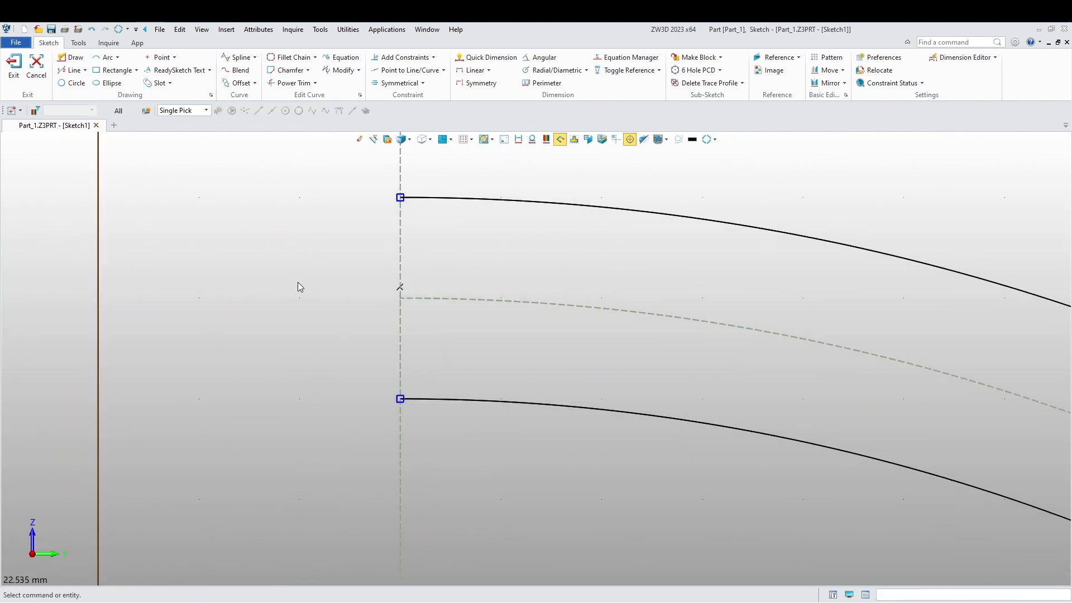
pyautogui.click(72, 84)
pyautogui.click(401, 298)
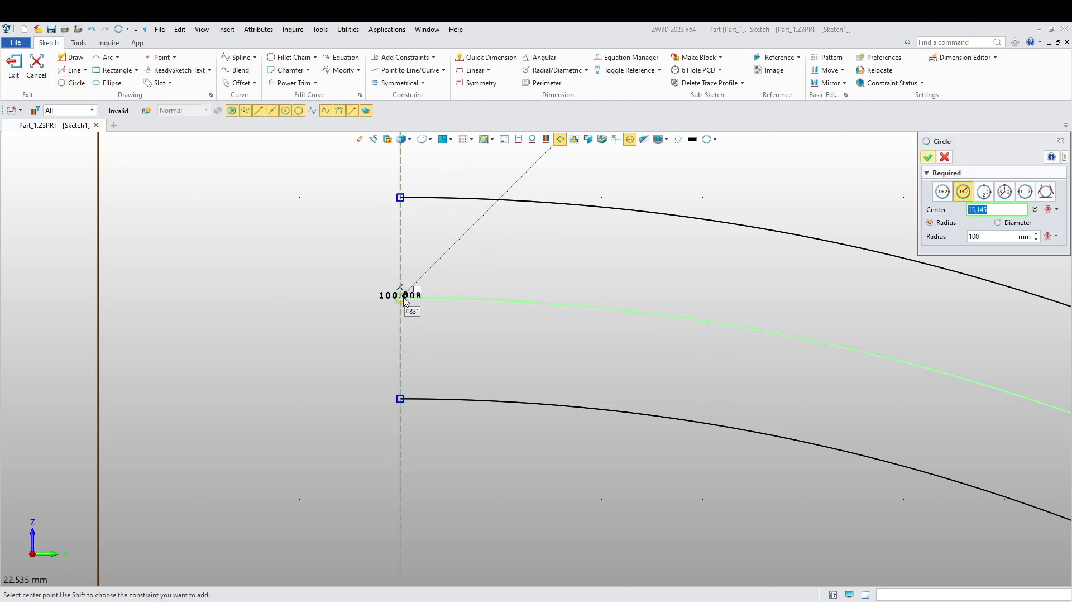
pyautogui.click(942, 191)
pyautogui.click(400, 197)
pyautogui.middleClick(384, 222)
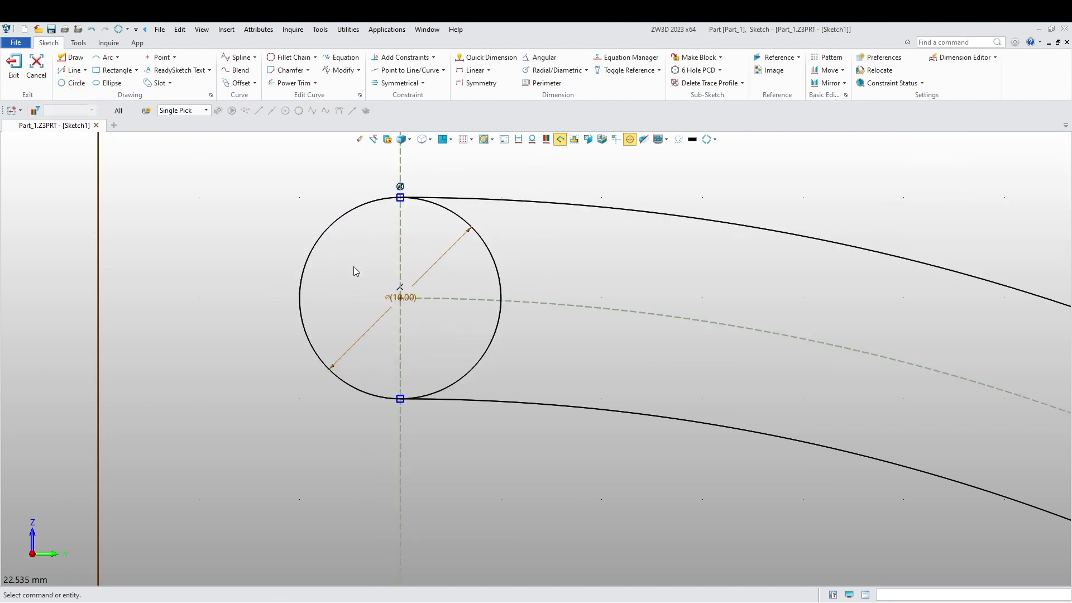
# Step: Trim the inner half of the circle so a semicircle closes the curved slot's upper end
pyautogui.click(281, 88)
pyautogui.moveTo(482, 263)
pyautogui.mouseDown()
pyautogui.moveTo(505, 325)
pyautogui.moveTo(473, 348)
pyautogui.mouseUp()
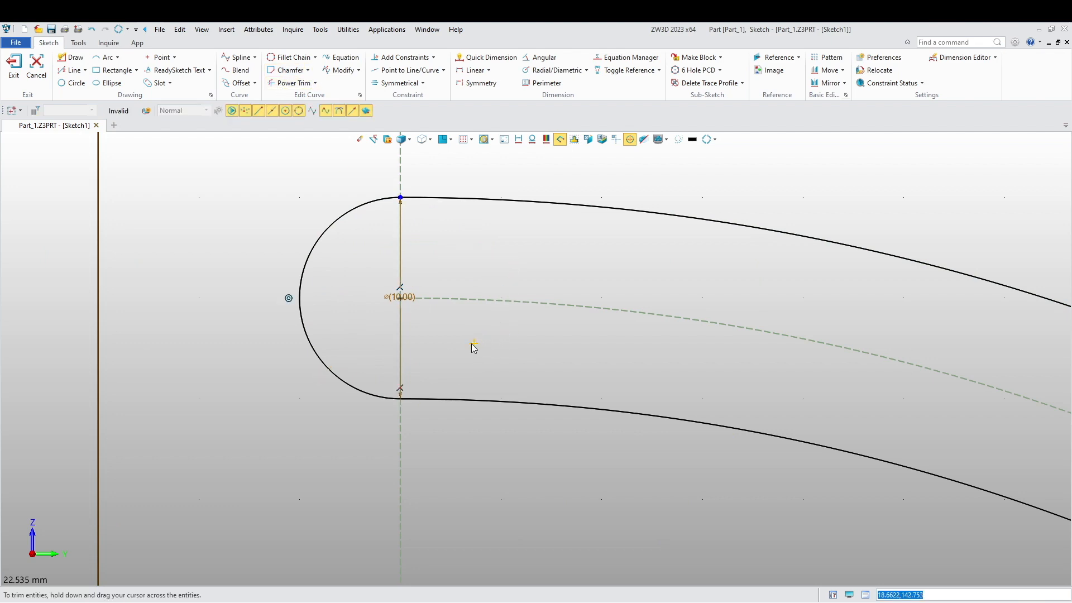
pyautogui.middleClick(474, 347)
# Step: Add a 100 mm radius dimension to the curved slot's construction arc
pyautogui.scroll(-5, 469, 343)
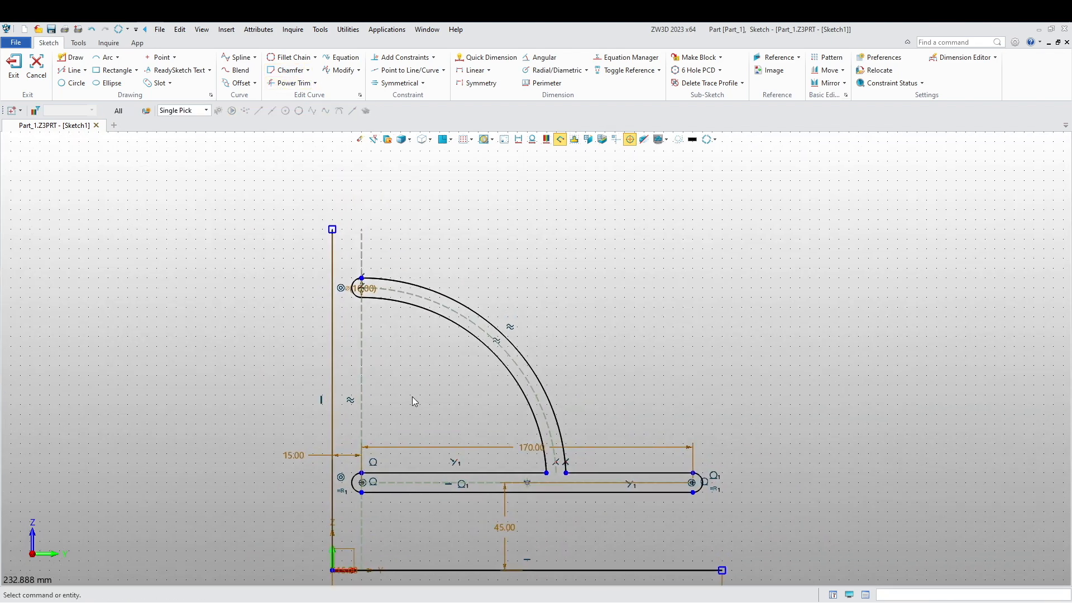
pyautogui.click(487, 57)
pyautogui.click(479, 327)
pyautogui.click(439, 376)
pyautogui.press('Return')
pyautogui.scroll(3, 381, 327)
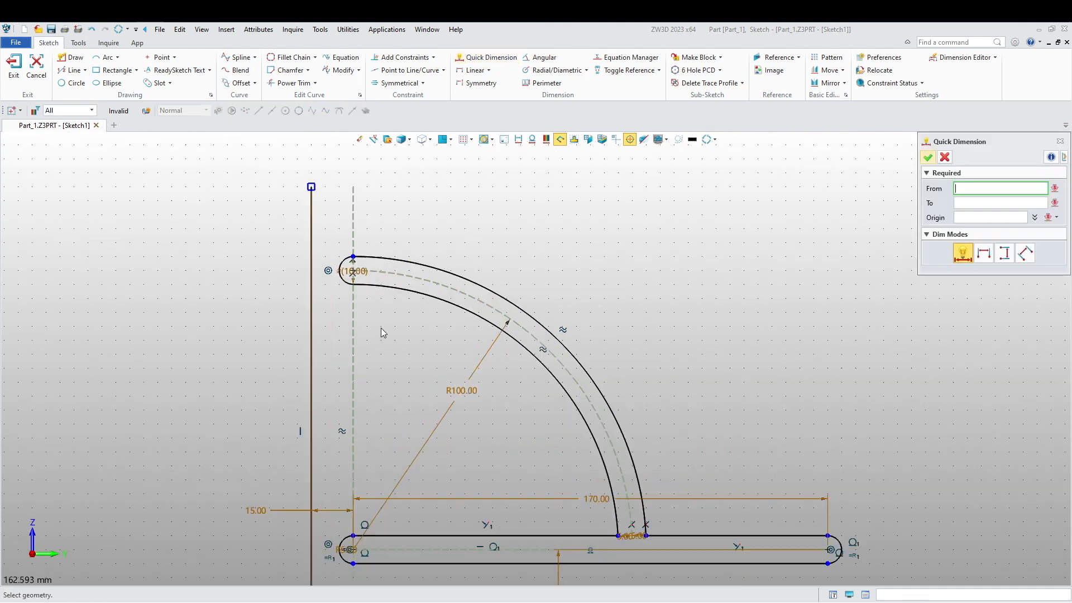
pyautogui.middleClick(349, 274)
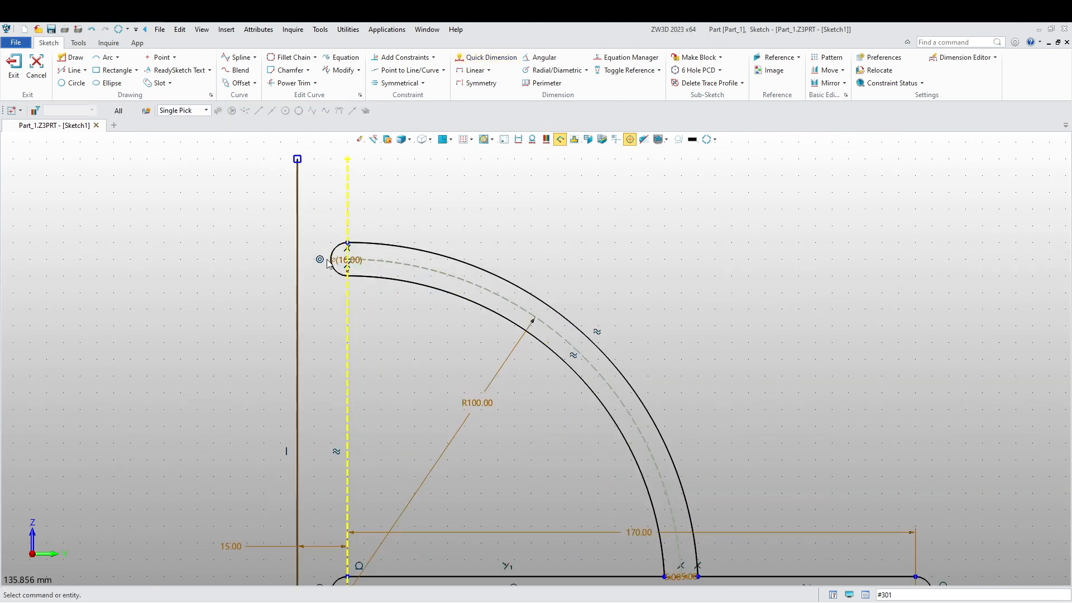
# Step: Offset the curved slot's outer arc 10 mm outward to form the plate's curved outer edge
pyautogui.scroll(3, 346, 257)
pyautogui.scroll(-5, 346, 258)
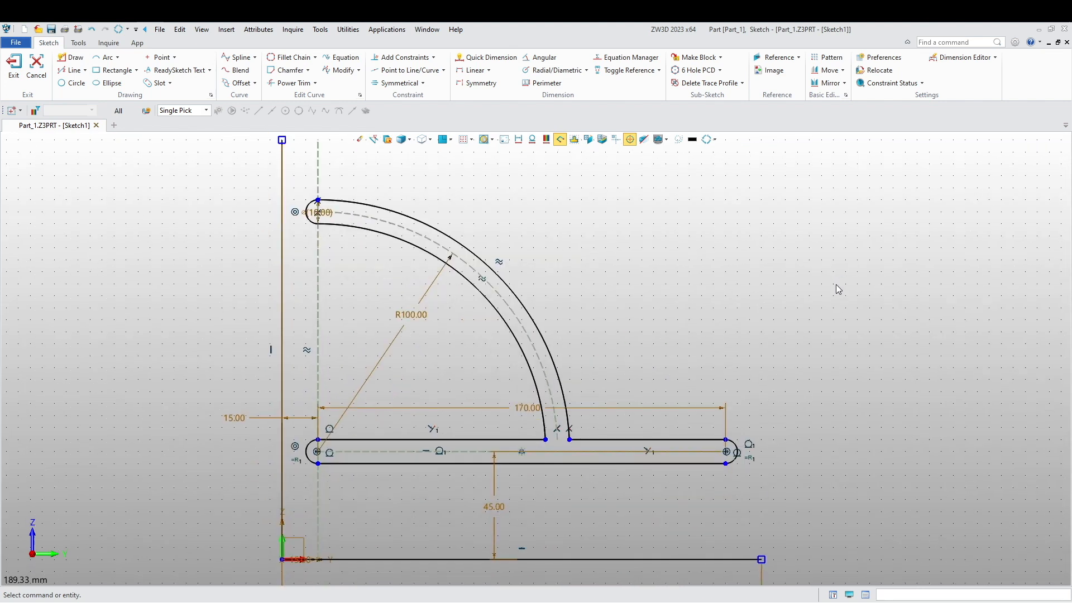
pyautogui.click(239, 83)
pyautogui.click(506, 279)
pyautogui.click(930, 229)
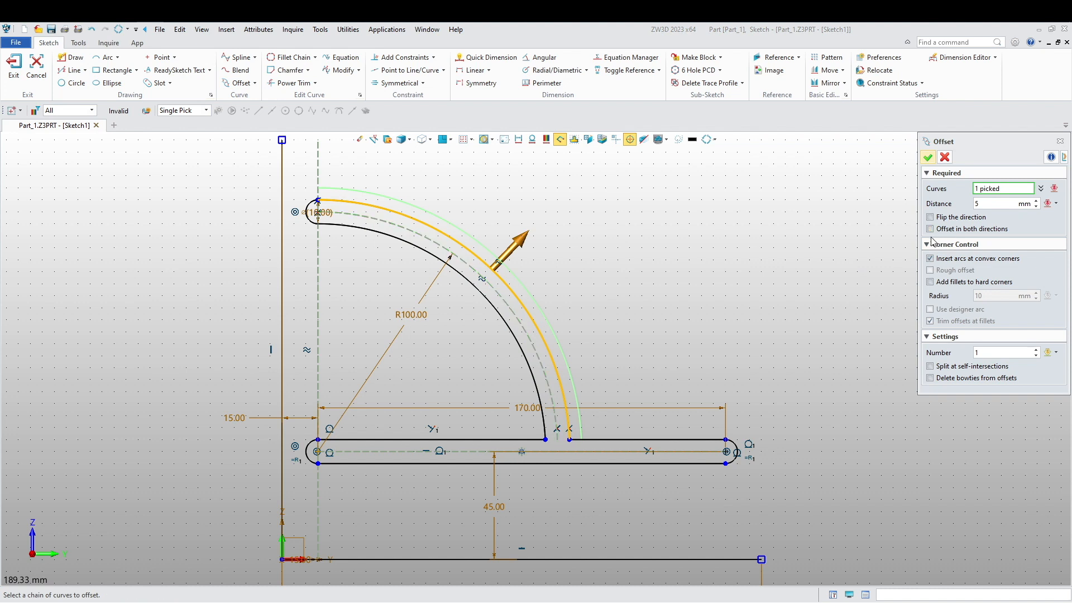
pyautogui.click(988, 201)
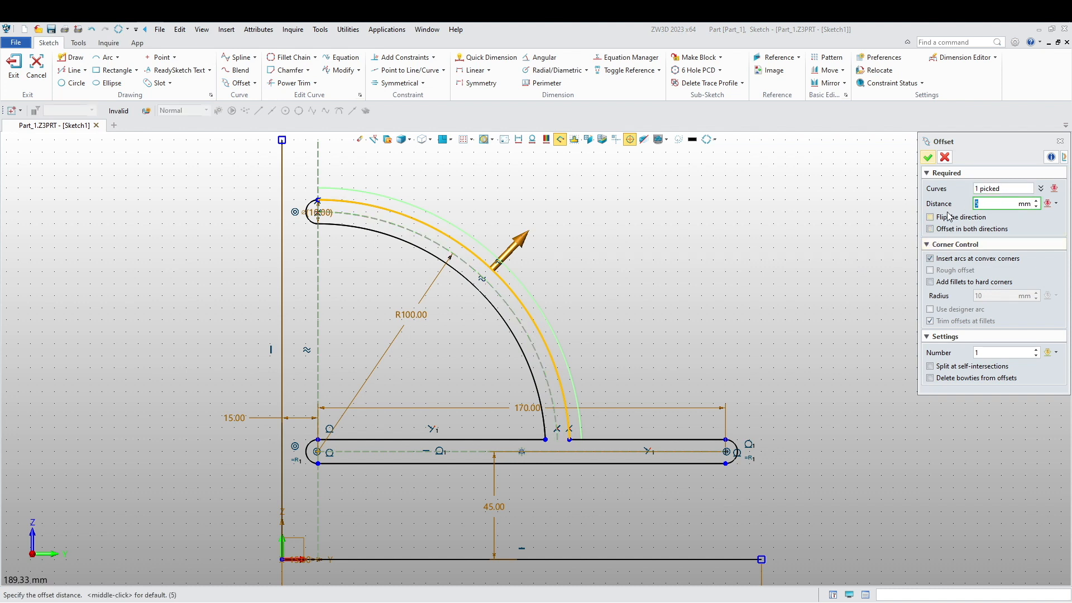
pyautogui.write('10')
pyautogui.press('Return')
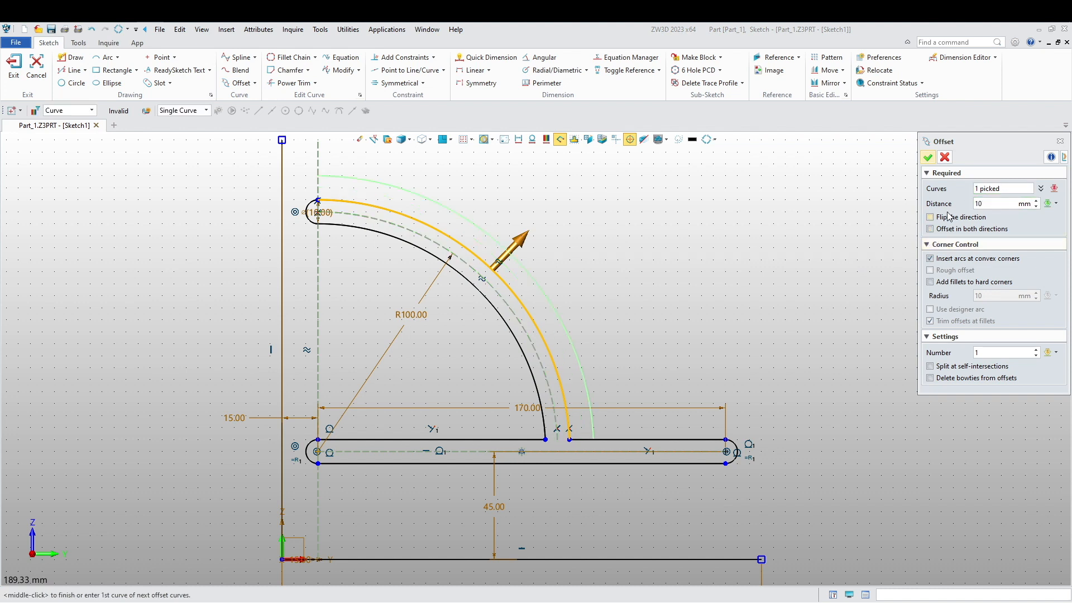
pyautogui.middleClick(927, 162)
# Step: Draw a horizontal line from the new outer arc's upper endpoint to the plate's left vertical edge
pyautogui.click(71, 58)
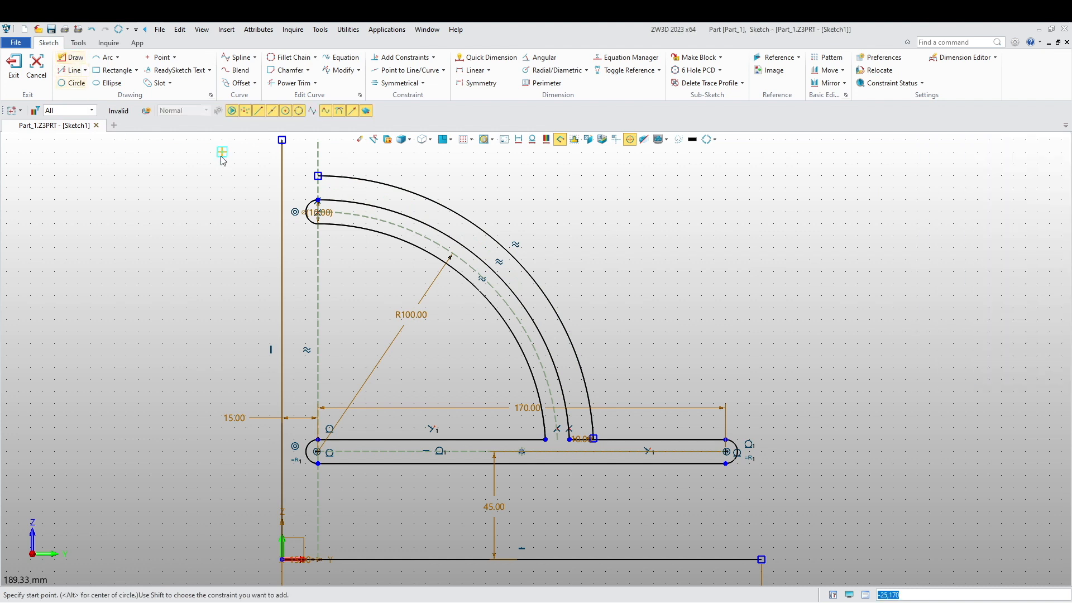
pyautogui.scroll(8, 311, 166)
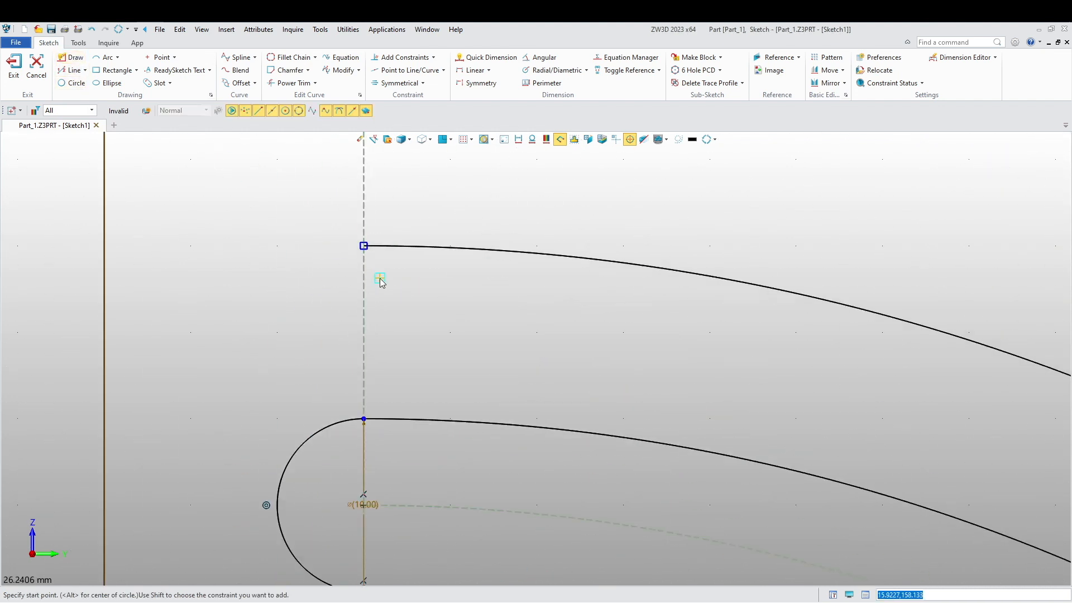
pyautogui.click(364, 246)
pyautogui.click(105, 246)
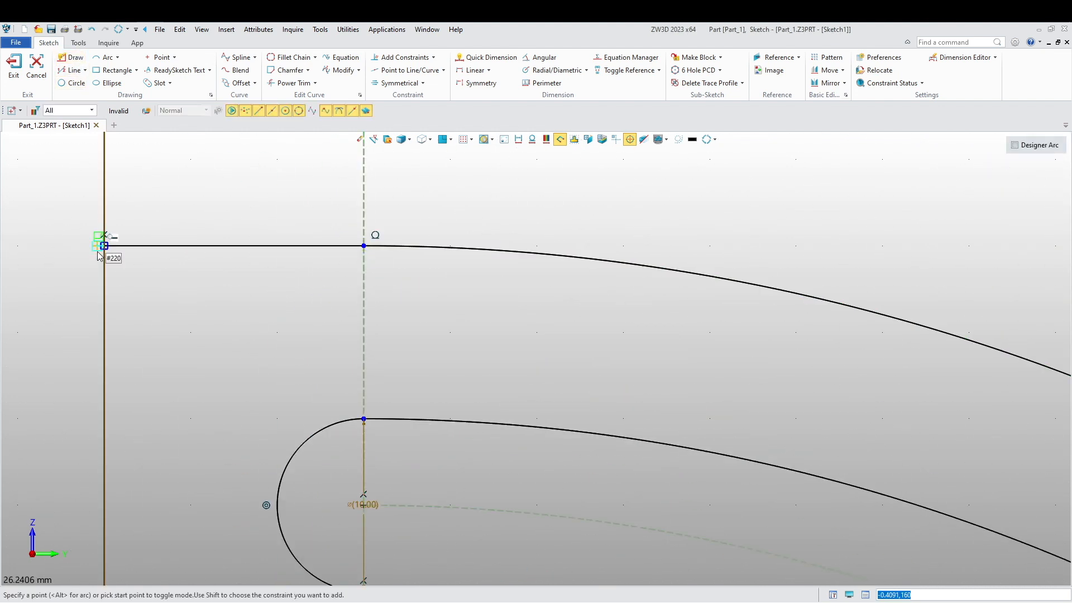
pyautogui.middleClick(156, 307)
# Step: Trim off the part of the left vertical edge that extends above the short horizontal top line
pyautogui.scroll(-3, 213, 326)
pyautogui.click(293, 82)
pyautogui.click(187, 184)
pyautogui.middleClick(108, 239)
# Step: Offset the straight slot's upper edge, on the portion beyond the curved slot, 10 mm upward
pyautogui.scroll(-1, 107, 239)
pyautogui.scroll(-7, 106, 236)
pyautogui.moveTo(463, 412); pyautogui.dragTo(532, 380, button='middle')
pyautogui.scroll(5, 502, 483)
pyautogui.middleClick(446, 409)
pyautogui.middleClick(455, 397)
pyautogui.middleClick(475, 393)
pyautogui.middleClick(469, 401)
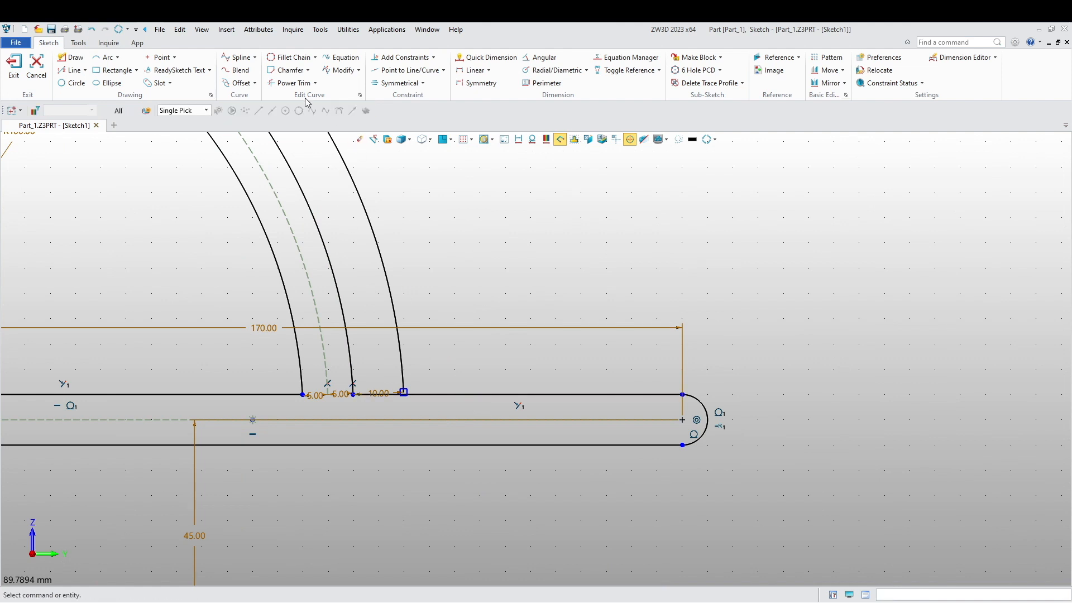
pyautogui.click(239, 82)
pyautogui.click(523, 394)
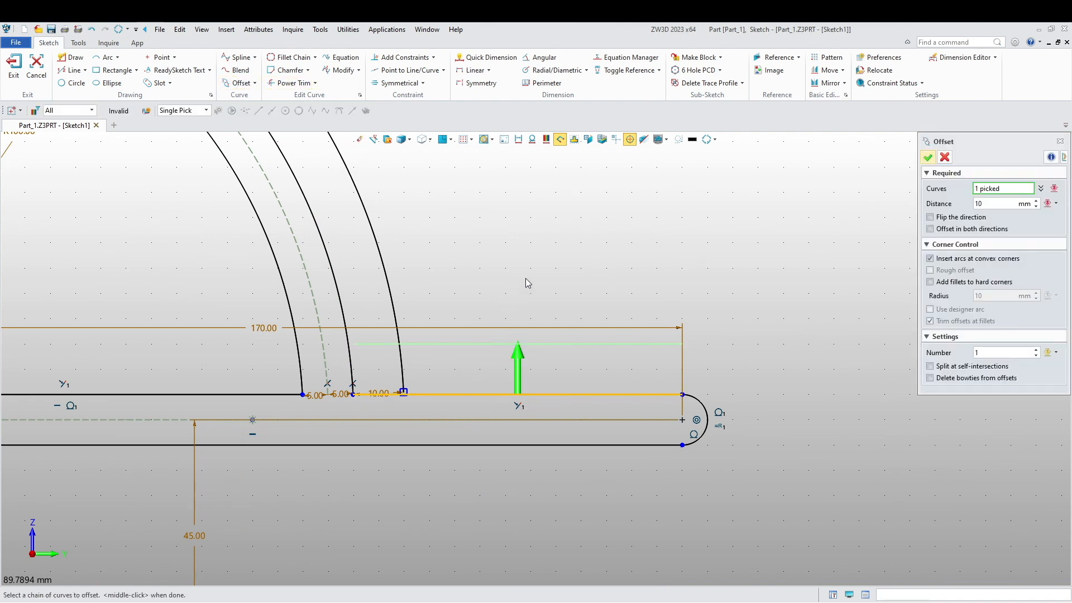
pyautogui.click(928, 158)
# Step: Trim the overlapping ends of the outer offset arc and the offset line so they meet at a corner
pyautogui.click(293, 82)
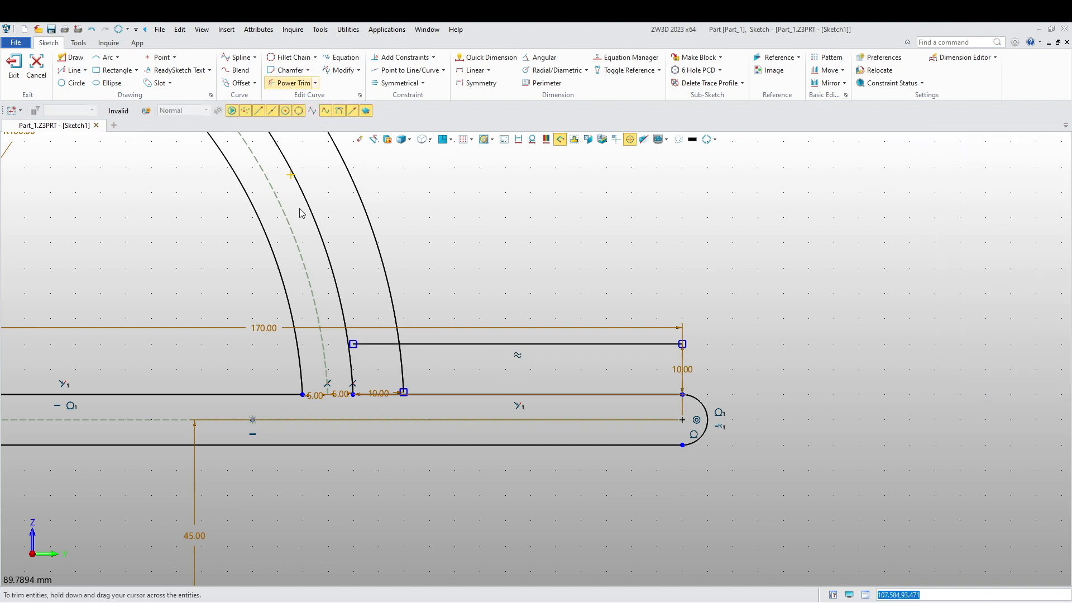
pyautogui.moveTo(395, 358); pyautogui.dragTo(403, 361)
pyautogui.middleClick(414, 351)
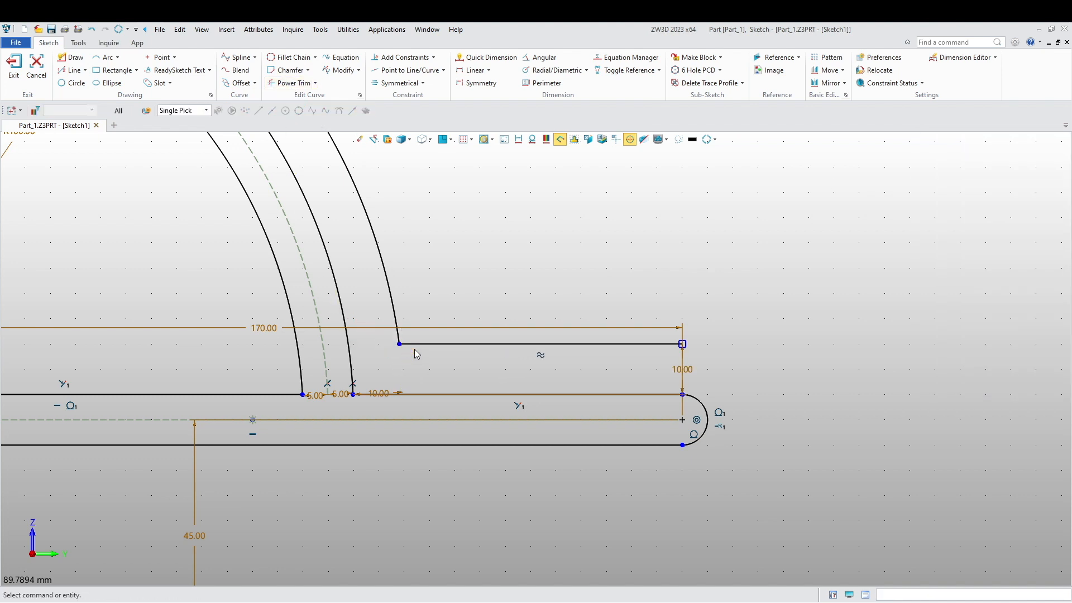
pyautogui.scroll(-3, 776, 298)
pyautogui.scroll(1, 725, 329)
pyautogui.moveTo(722, 322); pyautogui.dragTo(777, 327)
pyautogui.scroll(-2, 735, 423)
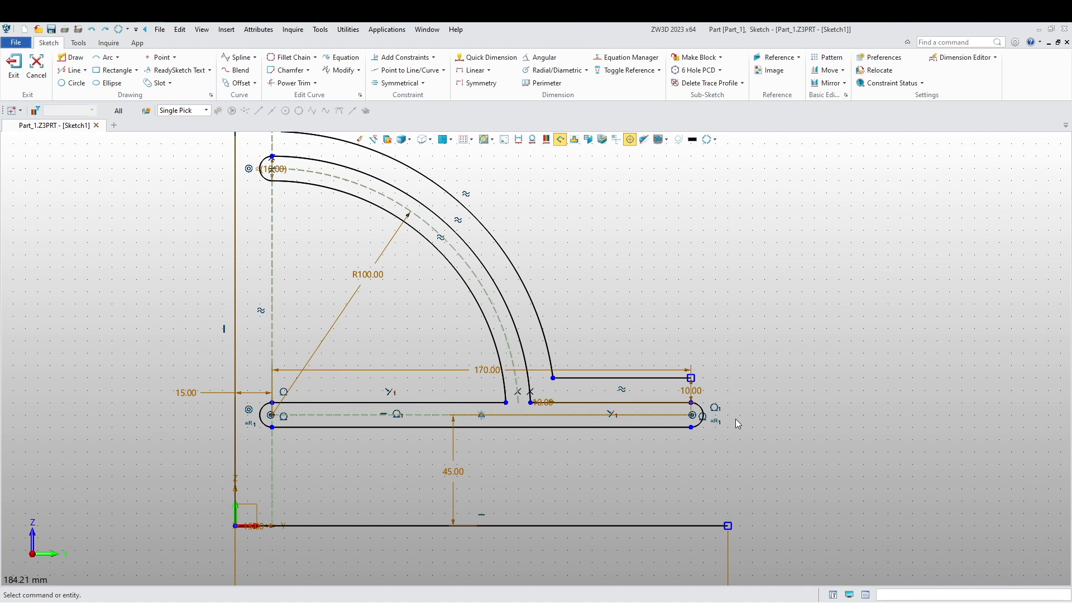
pyautogui.hotkey('ctrl', 'z')
pyautogui.click(105, 29)
# Step: Draw a vertical line from the 200 mm baseline's right end up to the level of the offset line
pyautogui.scroll(3, 613, 411)
pyautogui.moveTo(619, 379); pyautogui.dragTo(516, 374, button='middle')
pyautogui.scroll(-2, 696, 447)
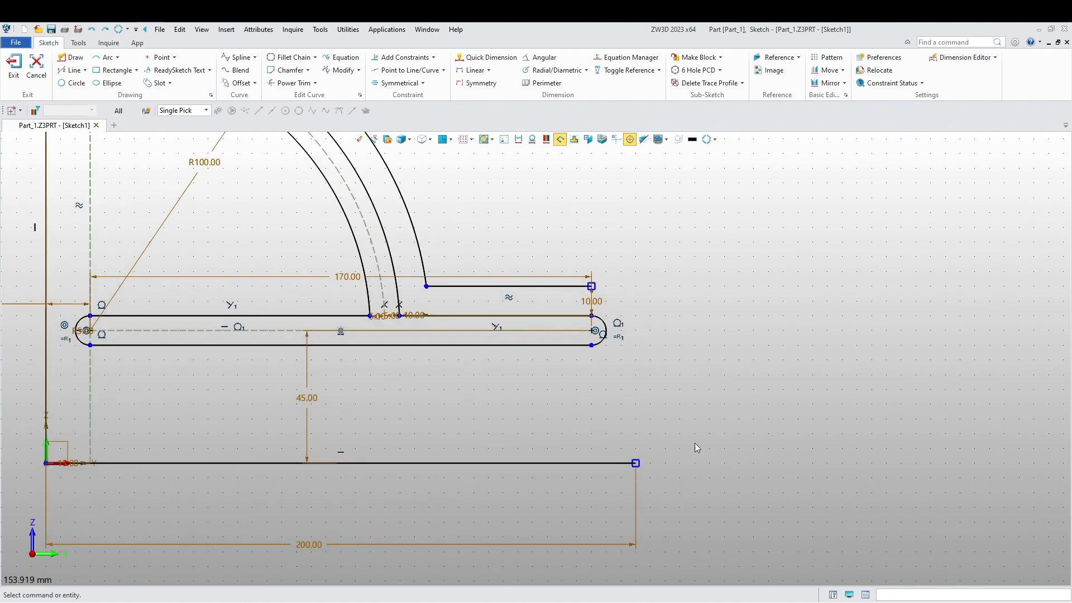
pyautogui.click(71, 82)
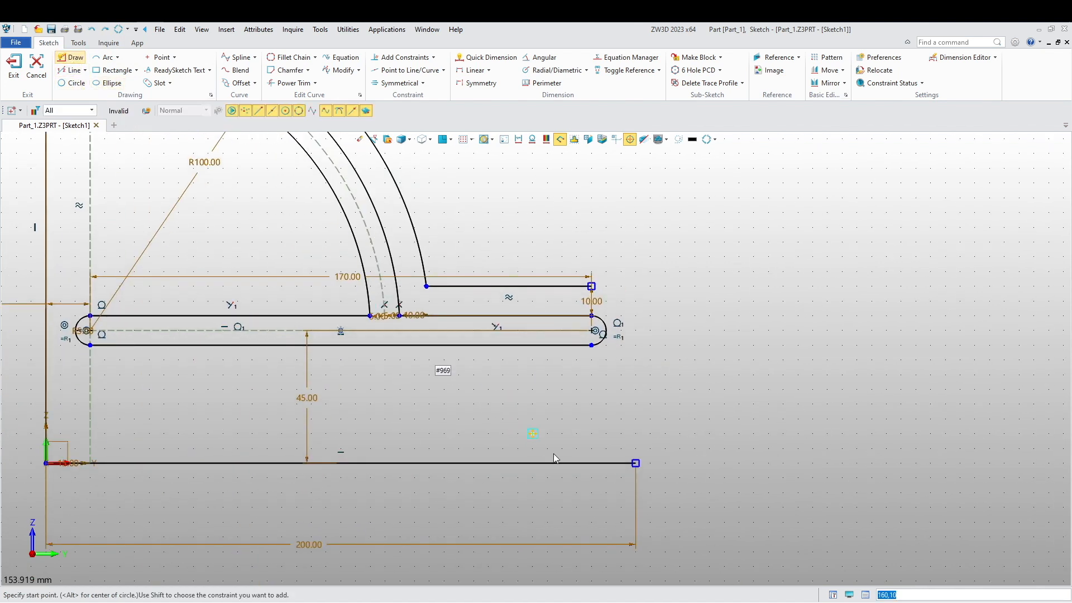
pyautogui.click(636, 464)
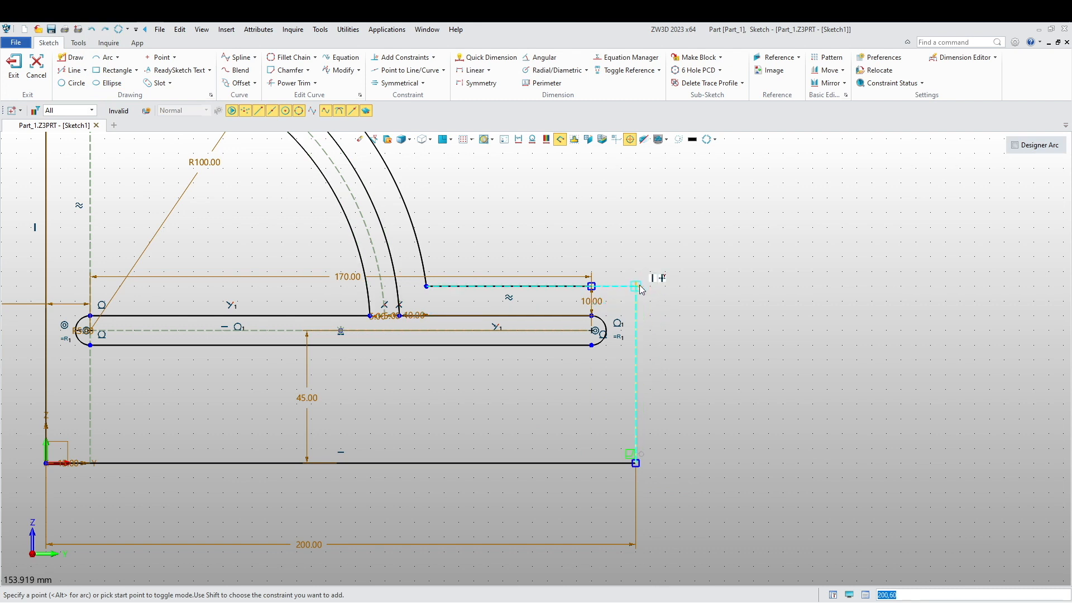
pyautogui.click(639, 288)
pyautogui.middleClick(670, 304)
# Step: Extend the horizontal offset line to the new vertical edge to close the plate outline
pyautogui.click(314, 82)
pyautogui.click(292, 143)
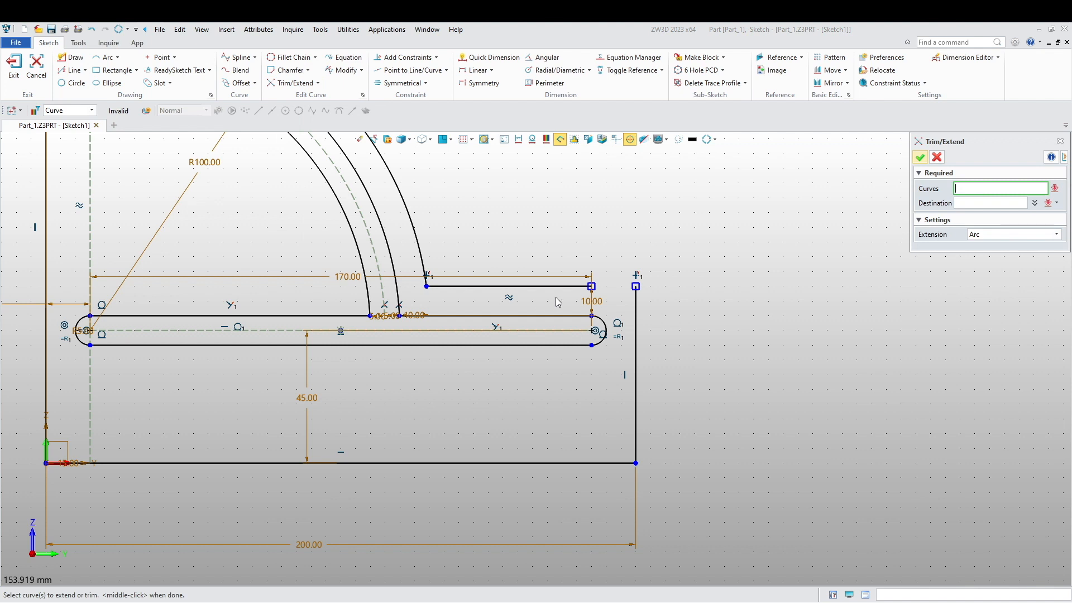
pyautogui.click(569, 286)
pyautogui.click(636, 310)
pyautogui.middleClick(642, 341)
pyautogui.scroll(5, 641, 341)
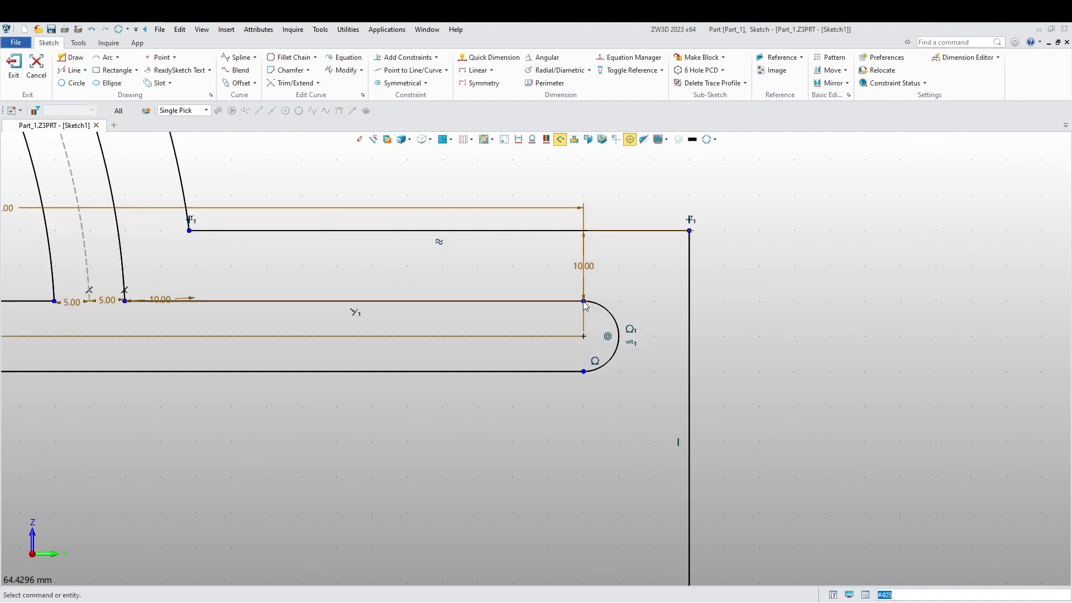
pyautogui.rightClick(593, 272)
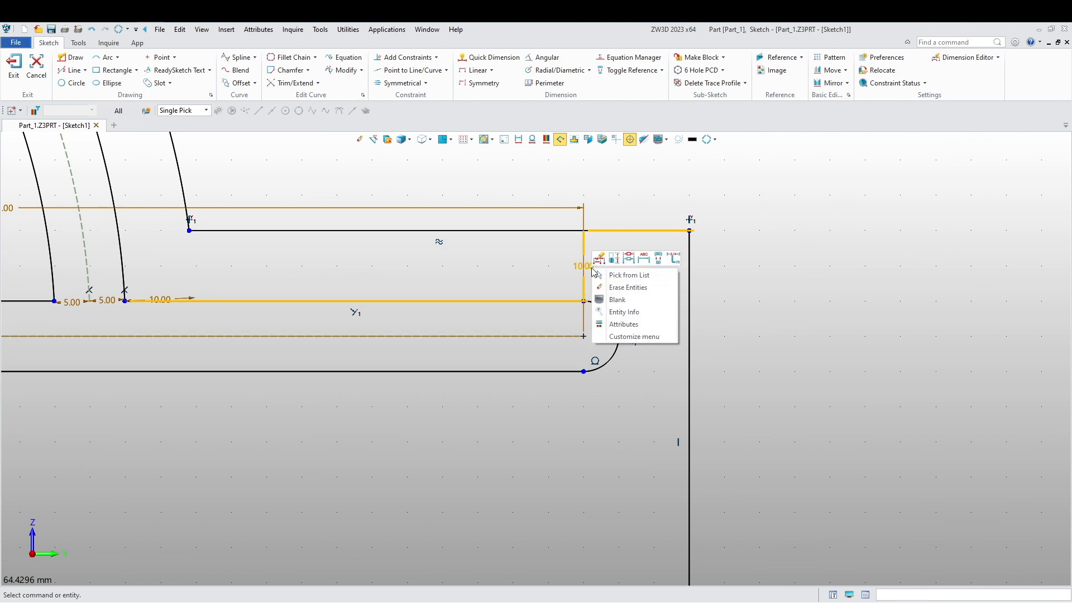
pyautogui.scroll(-5, 447, 449)
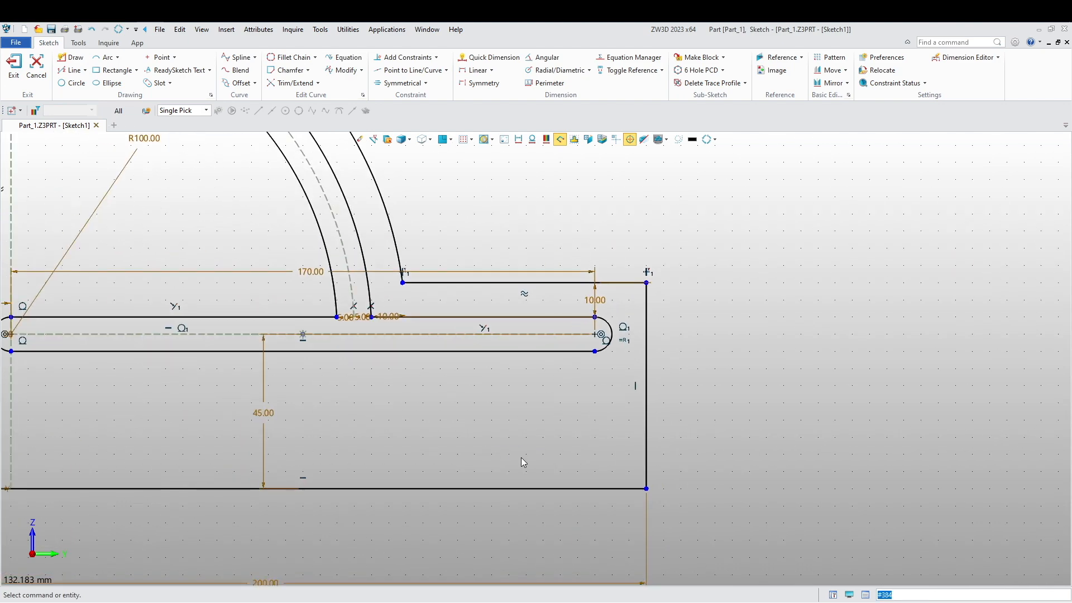
pyautogui.scroll(-2, 507, 475)
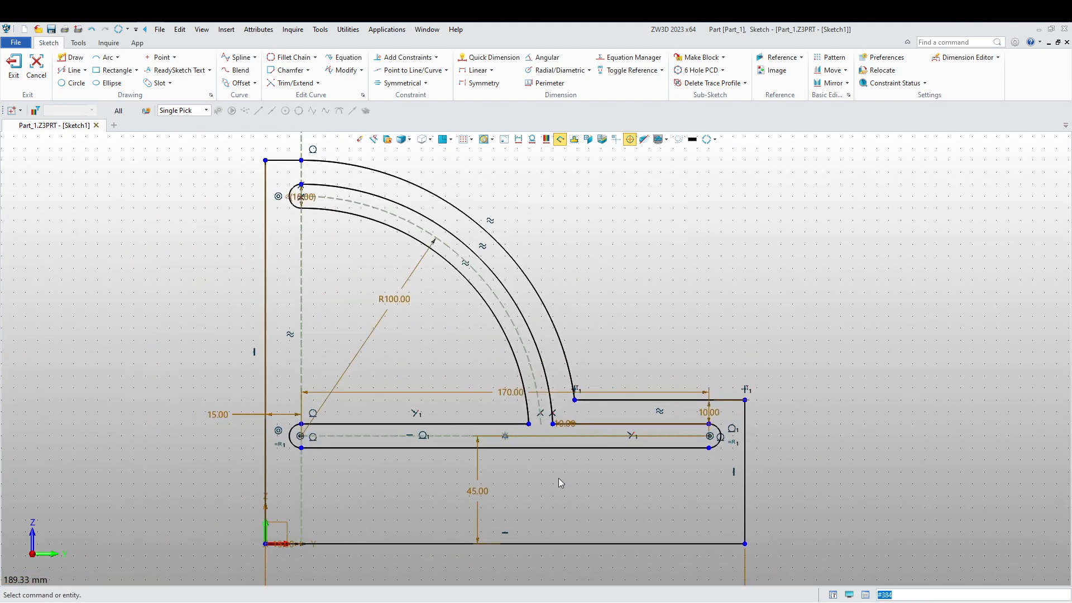
pyautogui.scroll(-3, 479, 507)
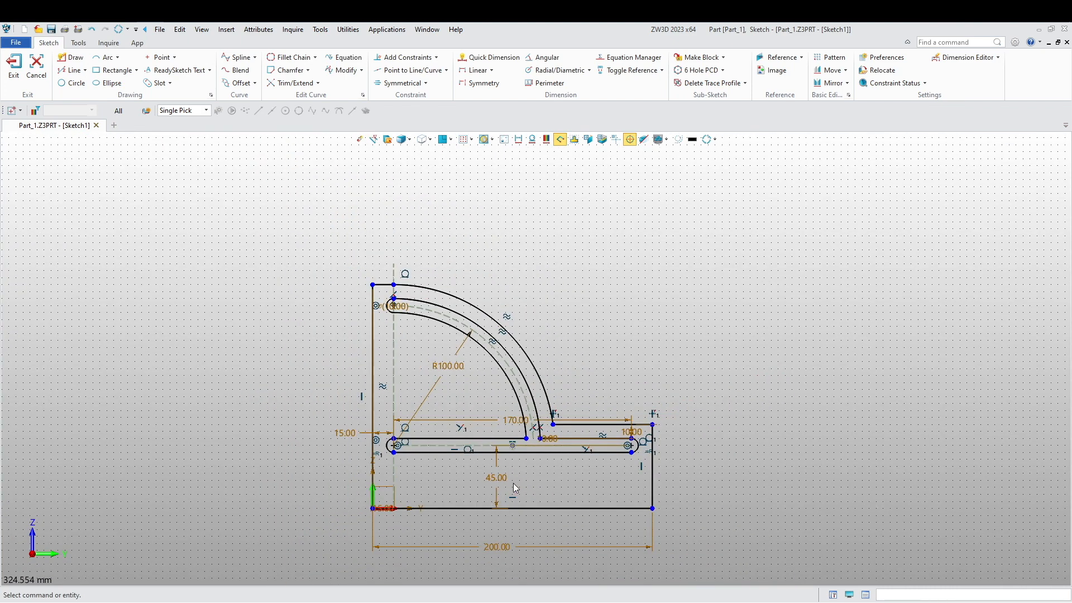
# Step: Draw two level 9 mm diameter circles about 7.5 mm above the baseline, one near each end
pyautogui.click(73, 83)
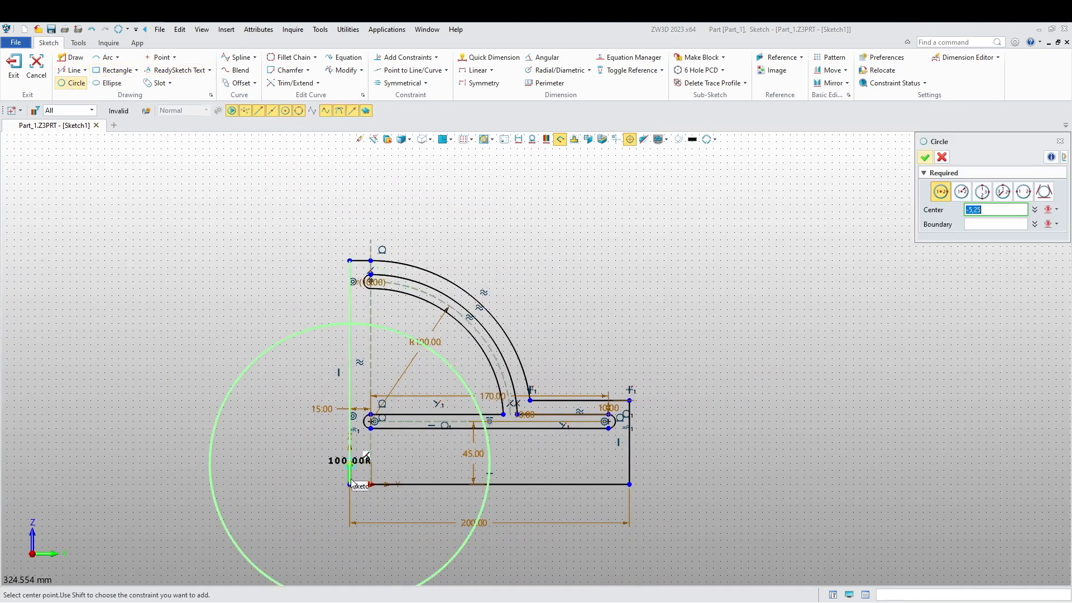
pyautogui.scroll(5, 363, 489)
pyautogui.moveTo(364, 489); pyautogui.dragTo(281, 337, button='middle')
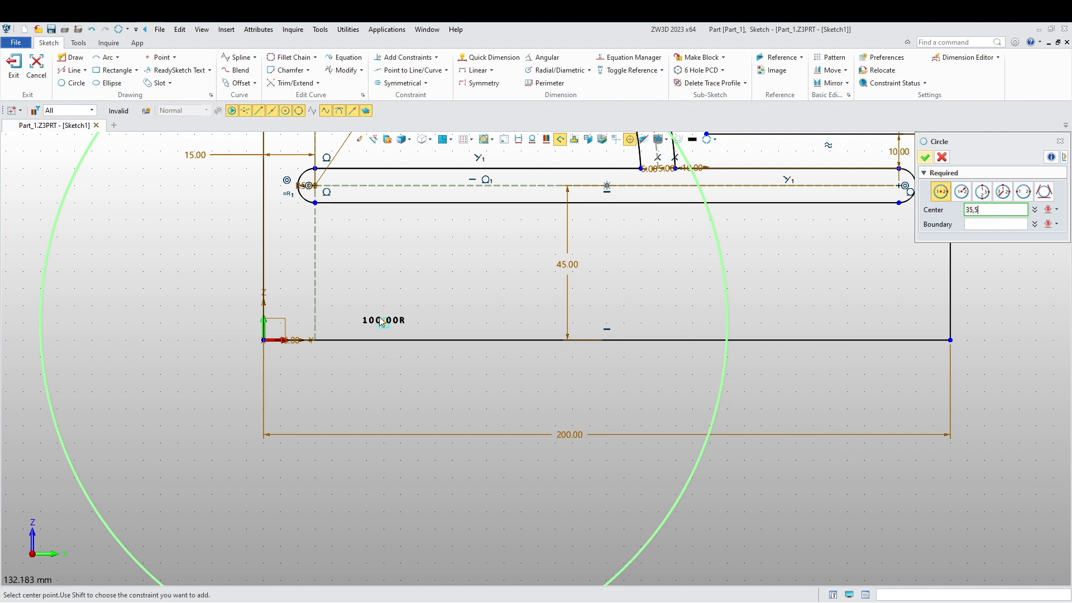
pyautogui.click(958, 195)
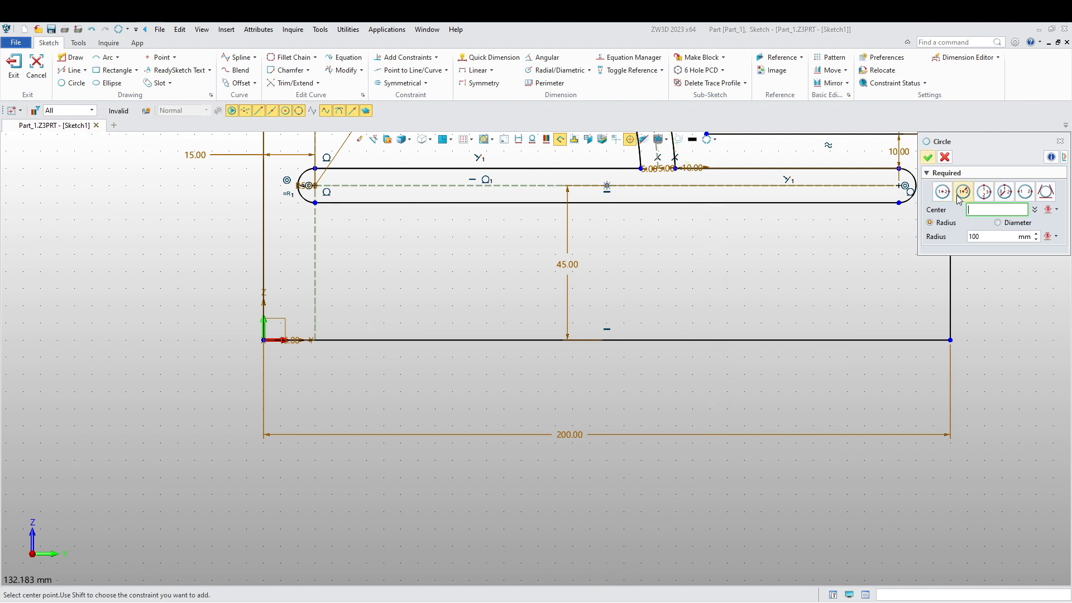
pyautogui.click(992, 238)
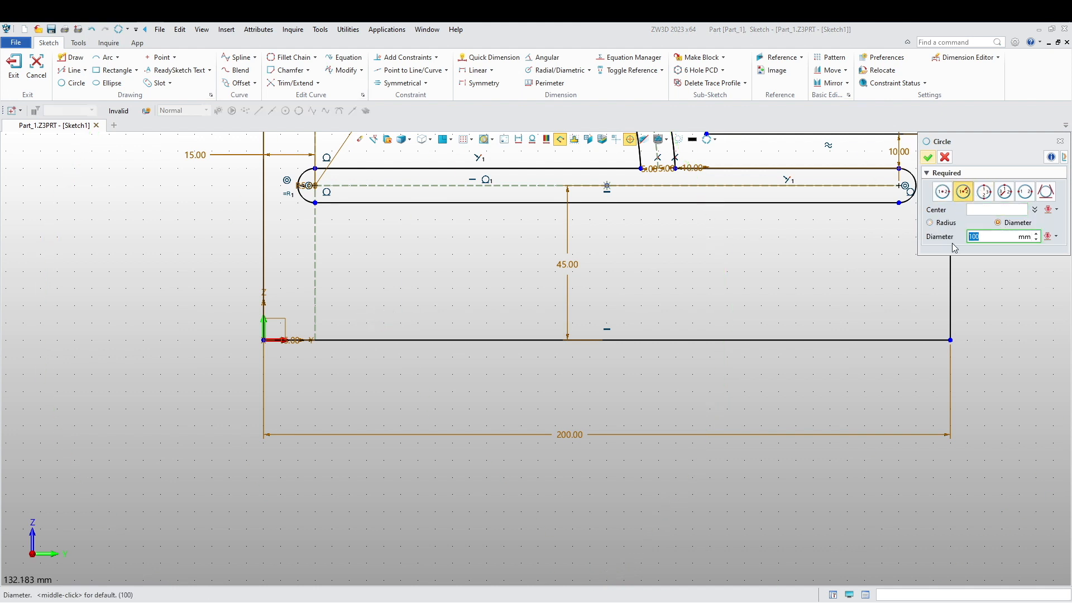
pyautogui.press('Return')
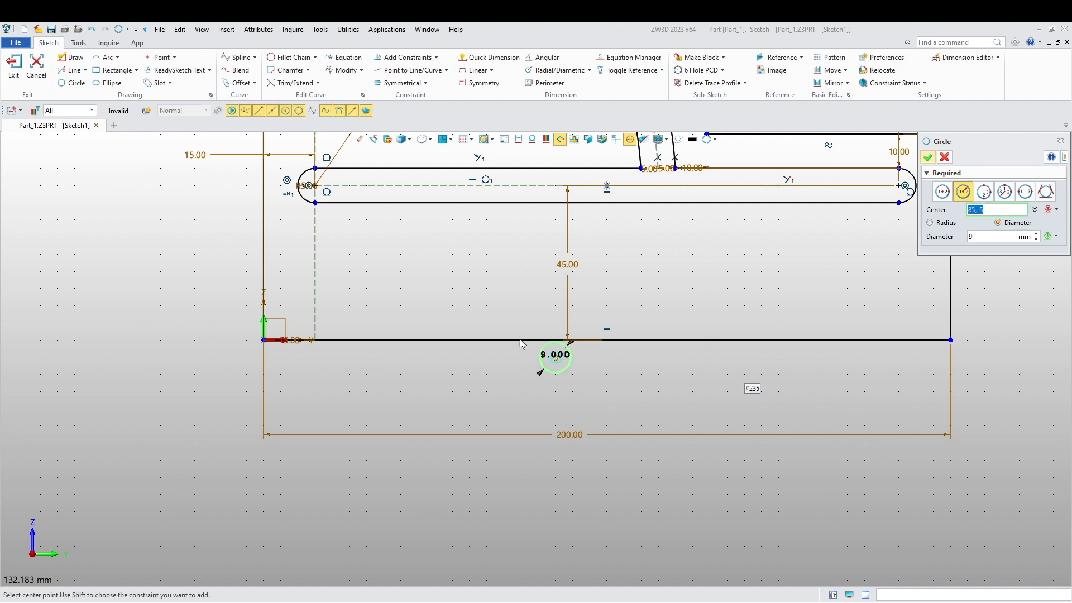
pyautogui.click(387, 315)
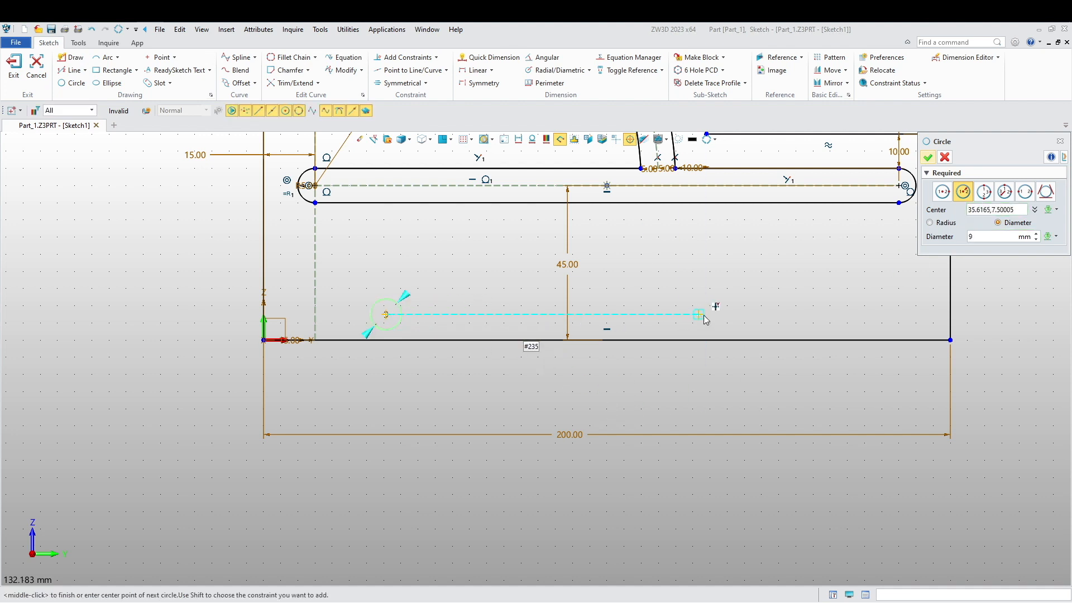
pyautogui.click(846, 316)
pyautogui.middleClick(561, 352)
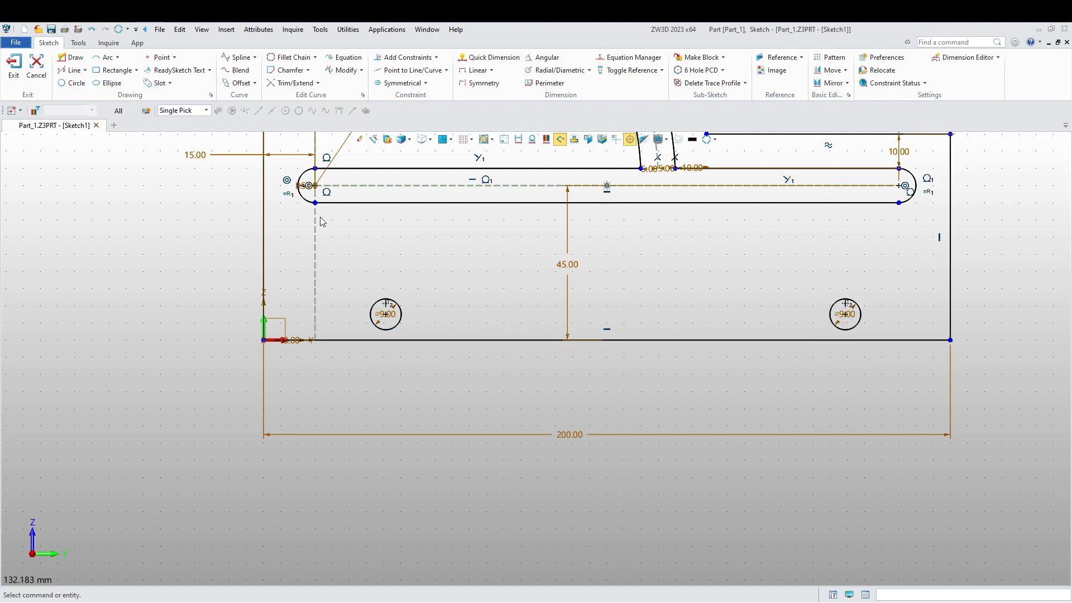
# Step: Dimension the right circle's centre 10 mm above the plate's bottom edge
pyautogui.click(490, 58)
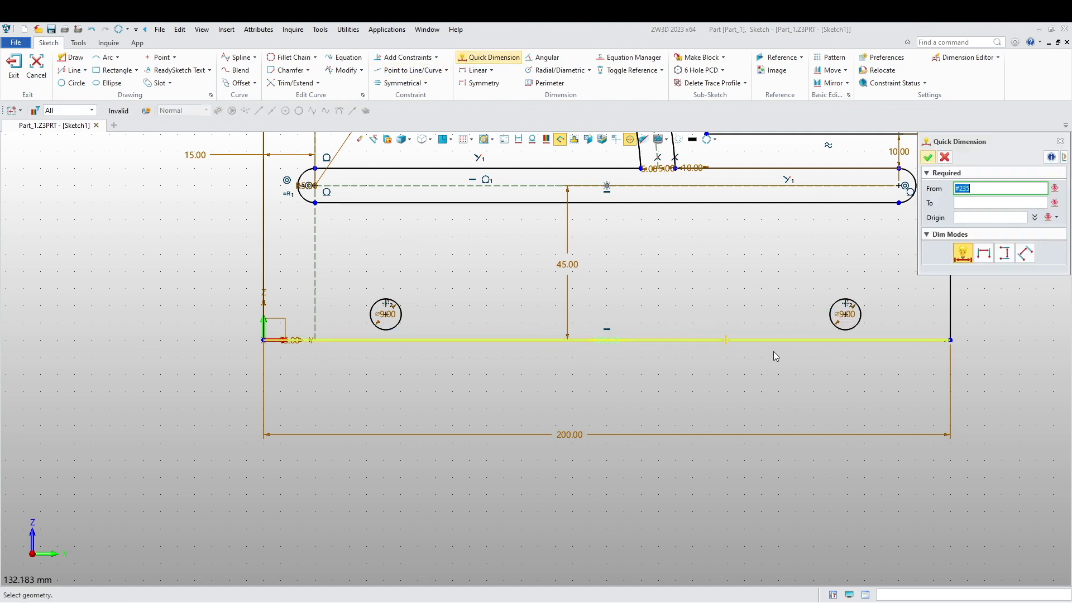
pyautogui.click(847, 317)
pyautogui.click(904, 341)
pyautogui.click(982, 329)
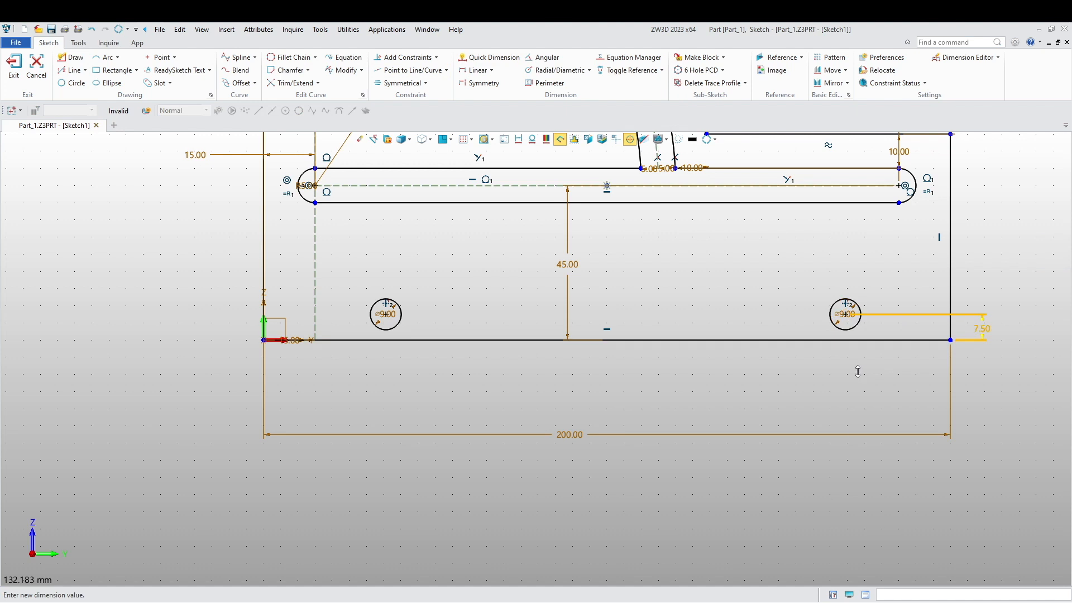
pyautogui.press('Return')
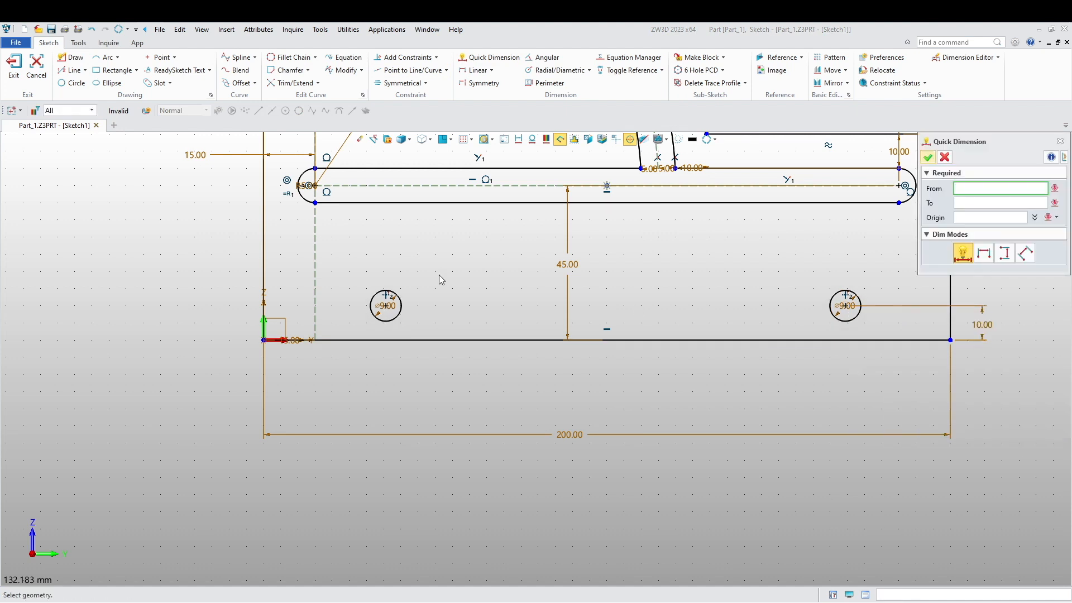
pyautogui.press('Escape')
# Step: Add a 30 mm horizontal dimension between the left circle's centre and the plate's lower-left corner
pyautogui.click(477, 70)
pyautogui.click(398, 314)
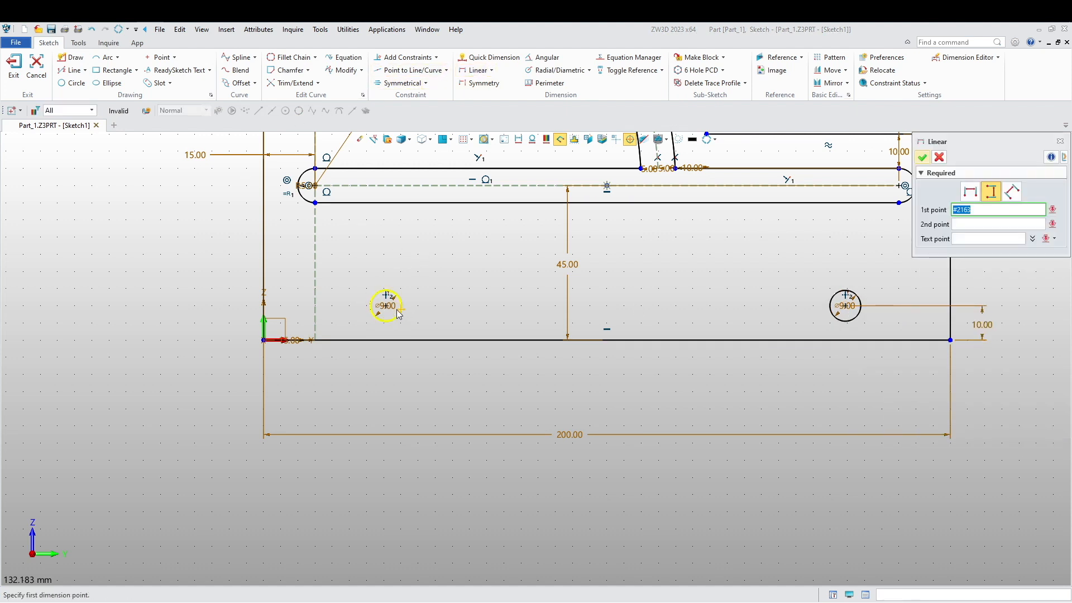
pyautogui.click(263, 340)
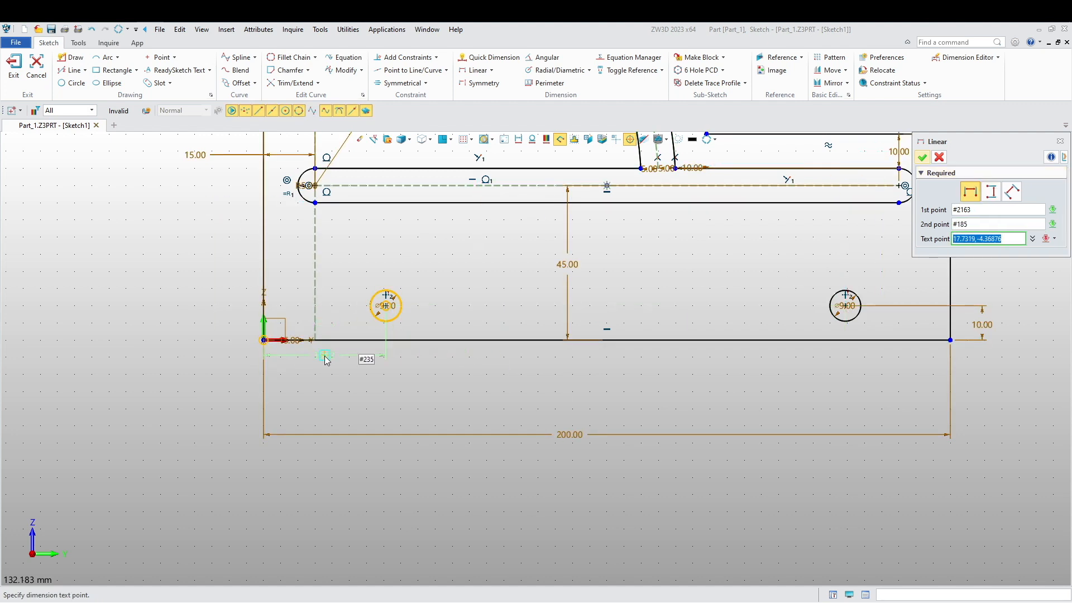
pyautogui.click(326, 360)
pyautogui.write('30')
pyautogui.press('Return')
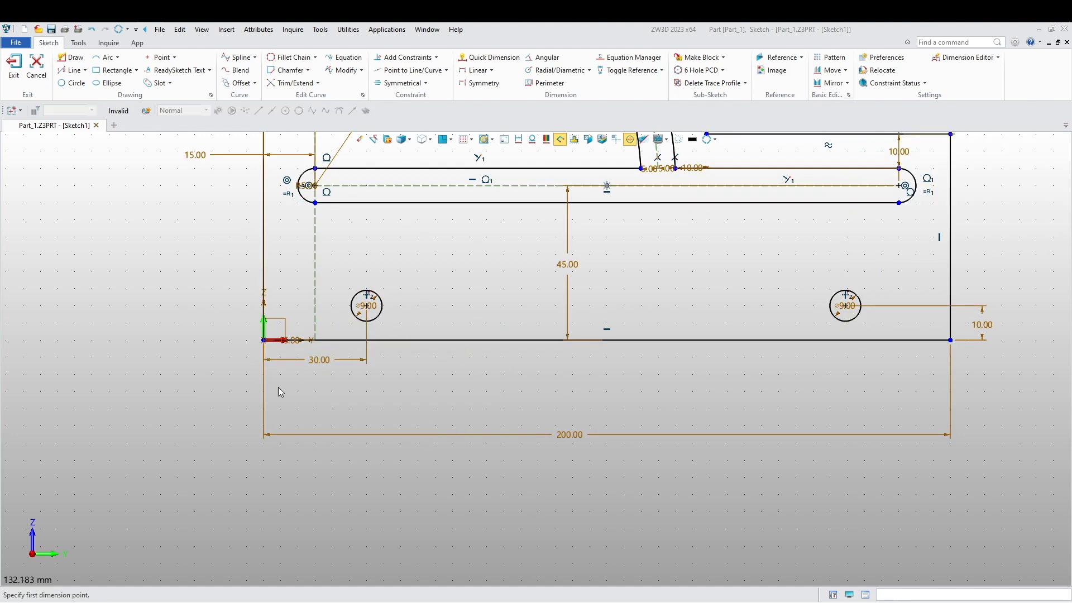
# Step: Add a 30 mm horizontal dimension between the right 9 mm circle's centre and the plate's lower-right corner
pyautogui.click(846, 312)
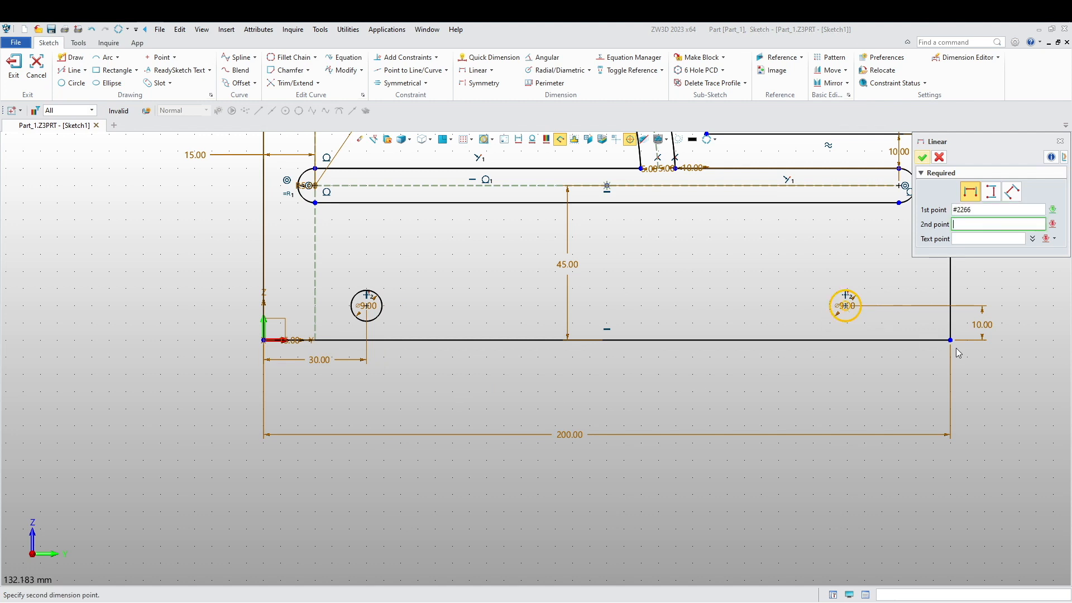
pyautogui.click(951, 340)
pyautogui.click(893, 365)
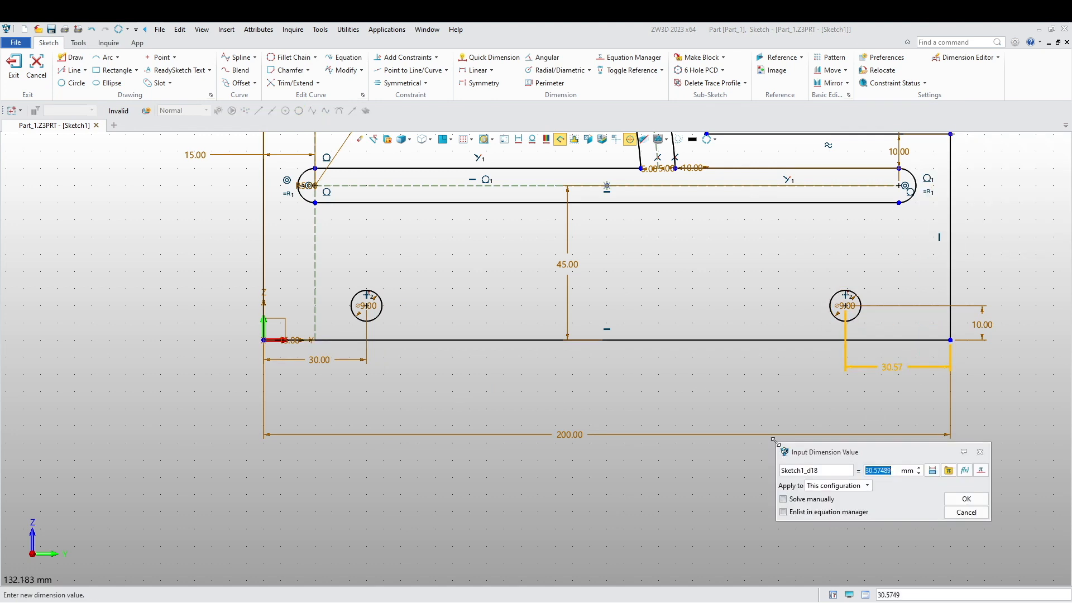
pyautogui.write('30')
pyautogui.press('Return')
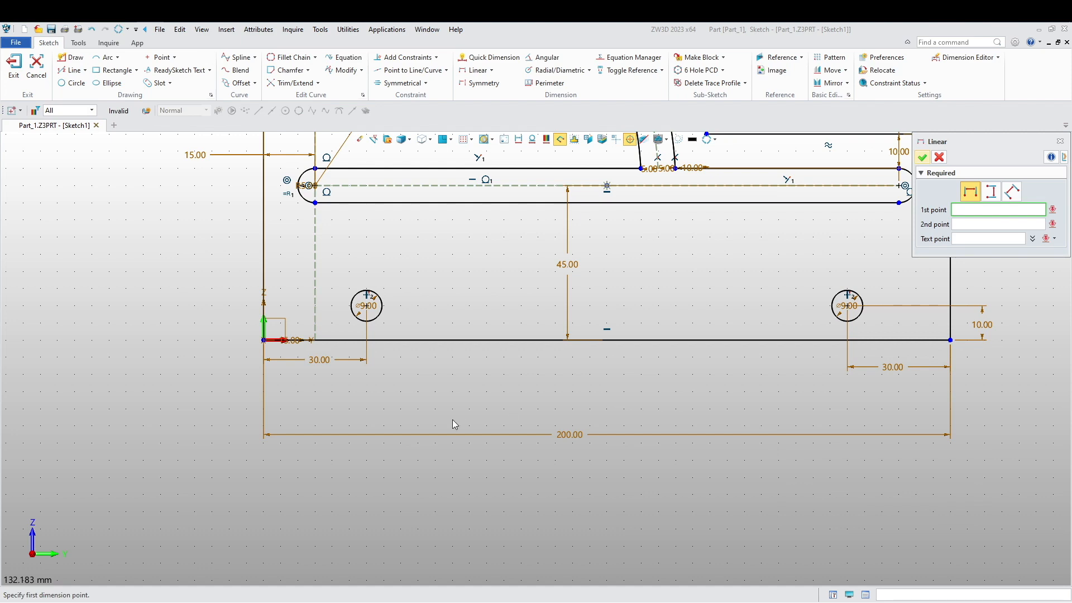
pyautogui.scroll(-5, 461, 419)
pyautogui.press('Escape')
pyautogui.moveTo(395, 535); pyautogui.dragTo(352, 498, button='middle')
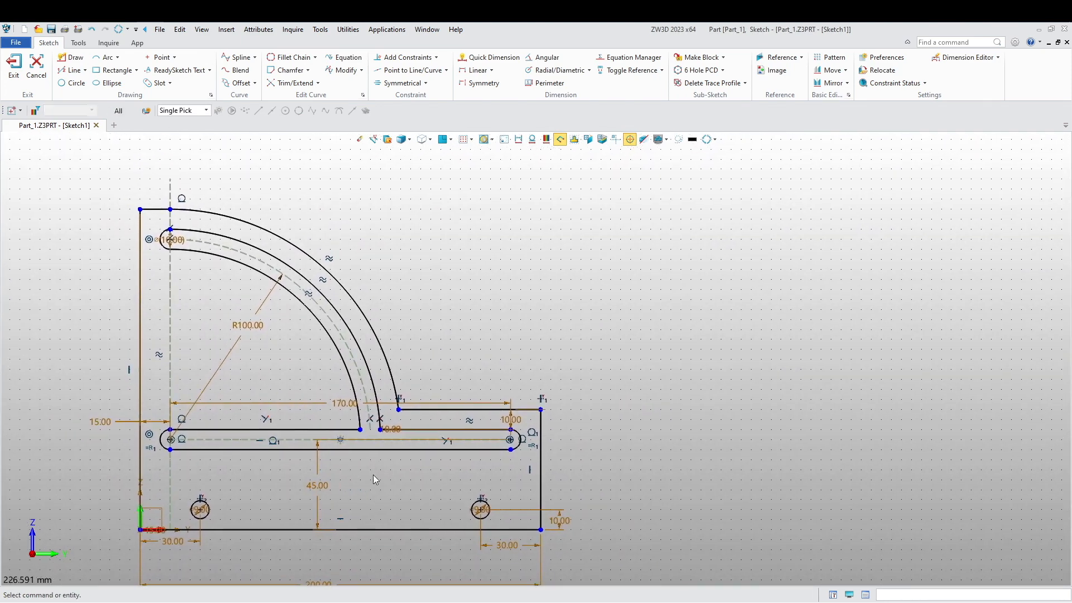
# Step: Reposition the 170 mm slot-length dimension below the horizontal slot
pyautogui.rightClick(345, 402)
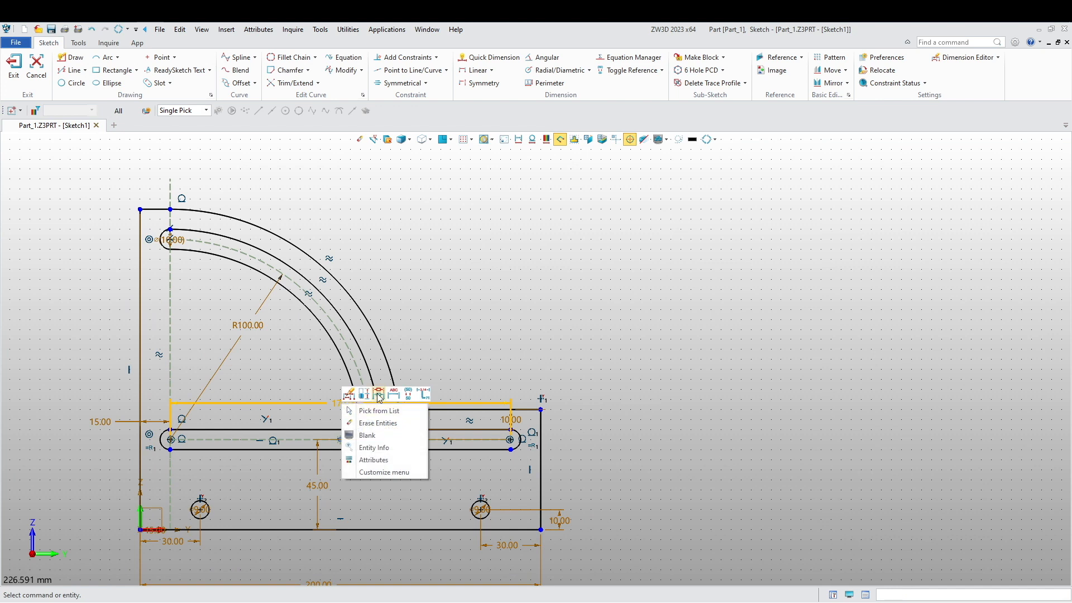
pyautogui.click(353, 395)
pyautogui.click(350, 471)
pyautogui.press('Escape')
pyautogui.moveTo(448, 310)
pyautogui.mouseDown(button='middle')
pyautogui.moveTo(447, 337)
pyautogui.moveTo(472, 329)
pyautogui.mouseUp(button='middle')
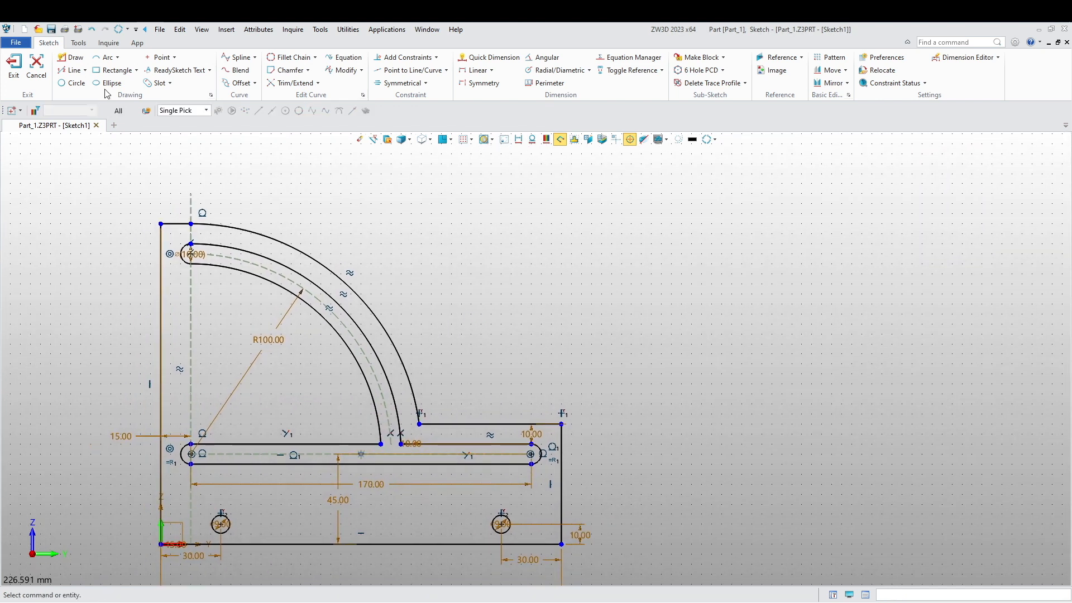
# Step: Sketch a vertical line about 65 mm up from the plate's raised right edge, continuing with a horizontal line to the outer arc
pyautogui.click(71, 58)
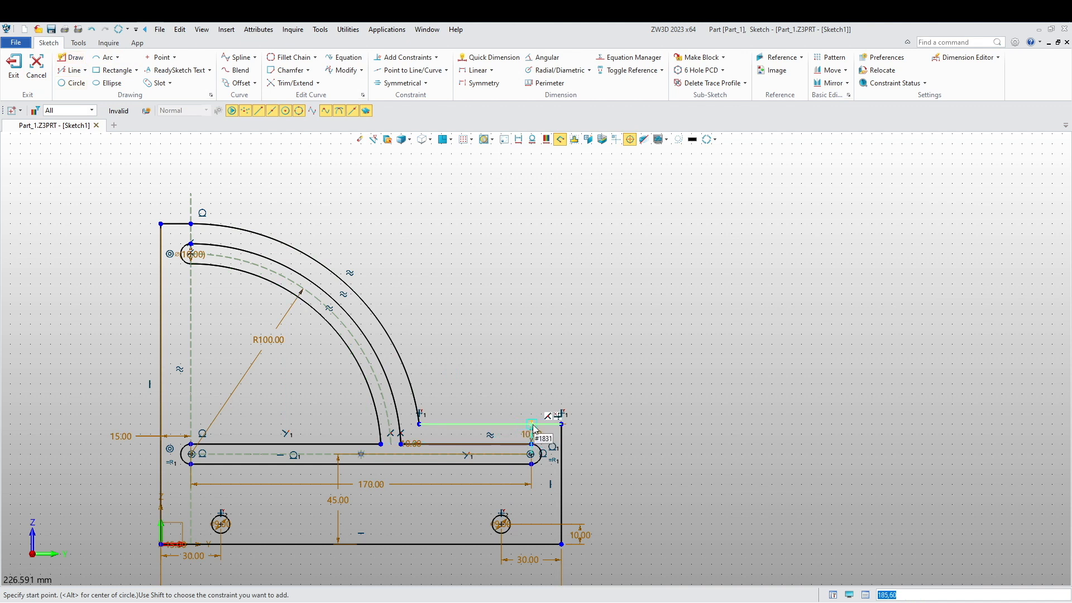
pyautogui.scroll(3, 541, 426)
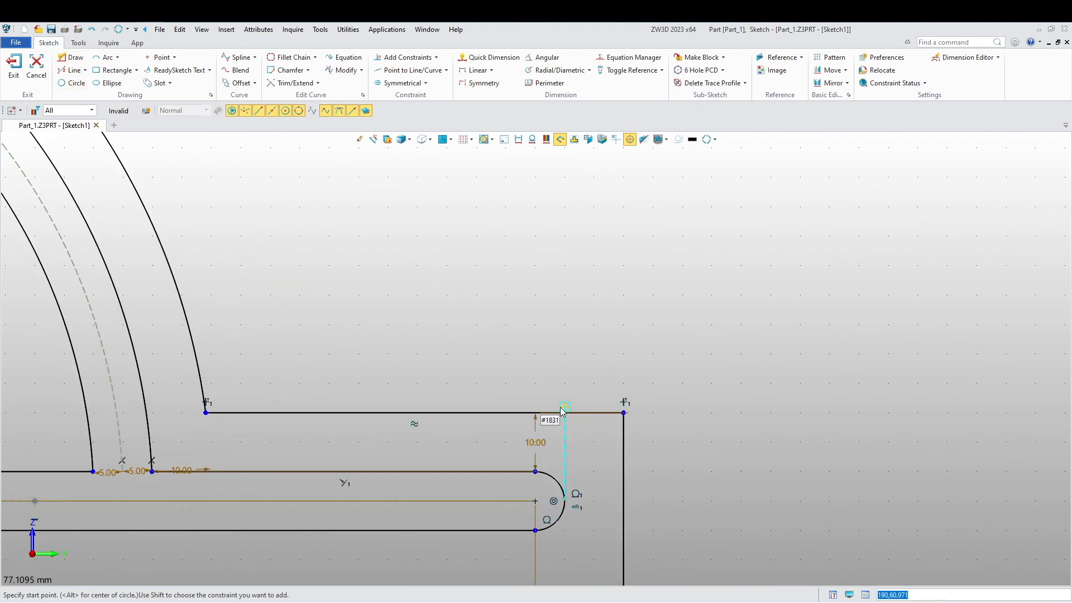
pyautogui.click(546, 413)
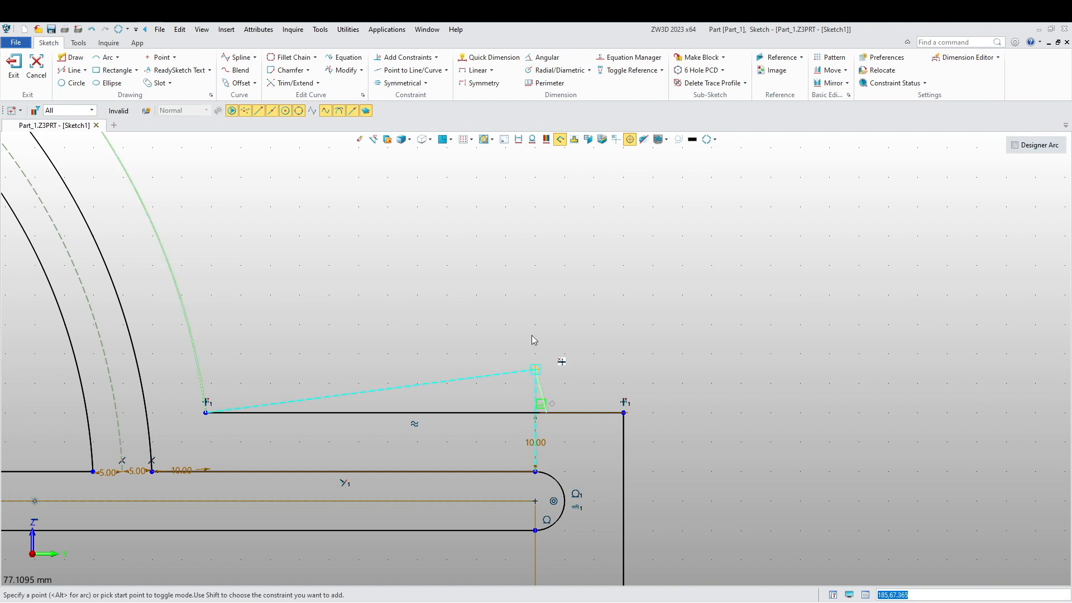
pyautogui.scroll(-4, 536, 304)
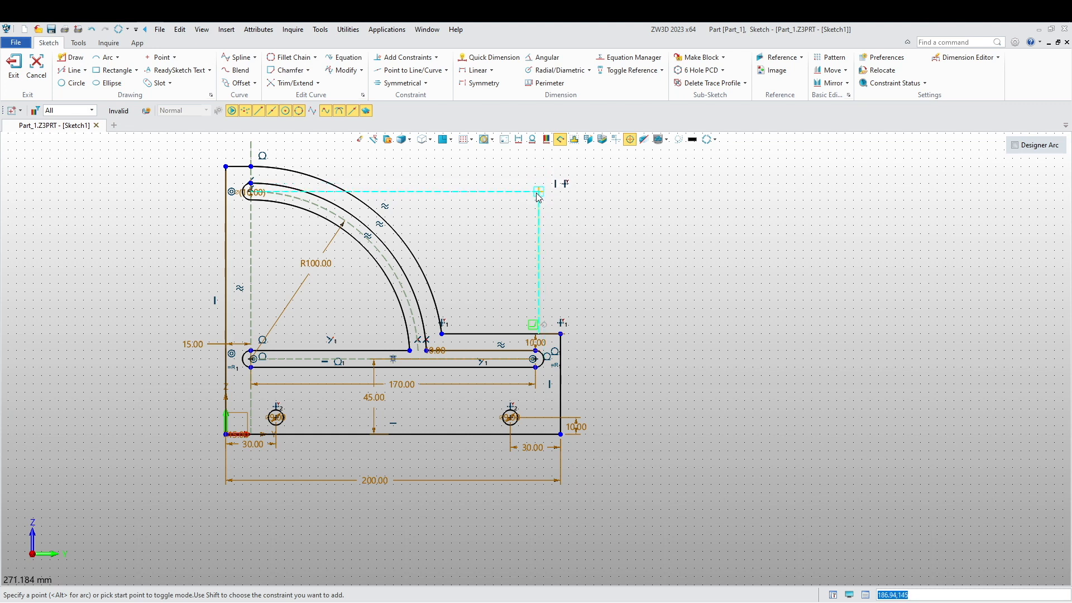
pyautogui.click(538, 226)
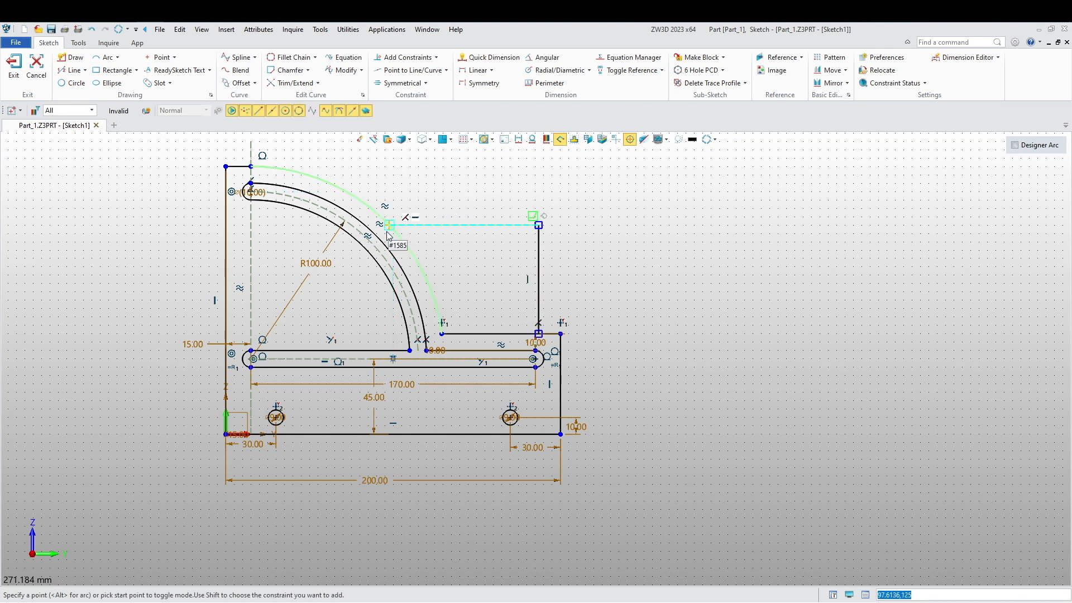
pyautogui.scroll(3, 394, 233)
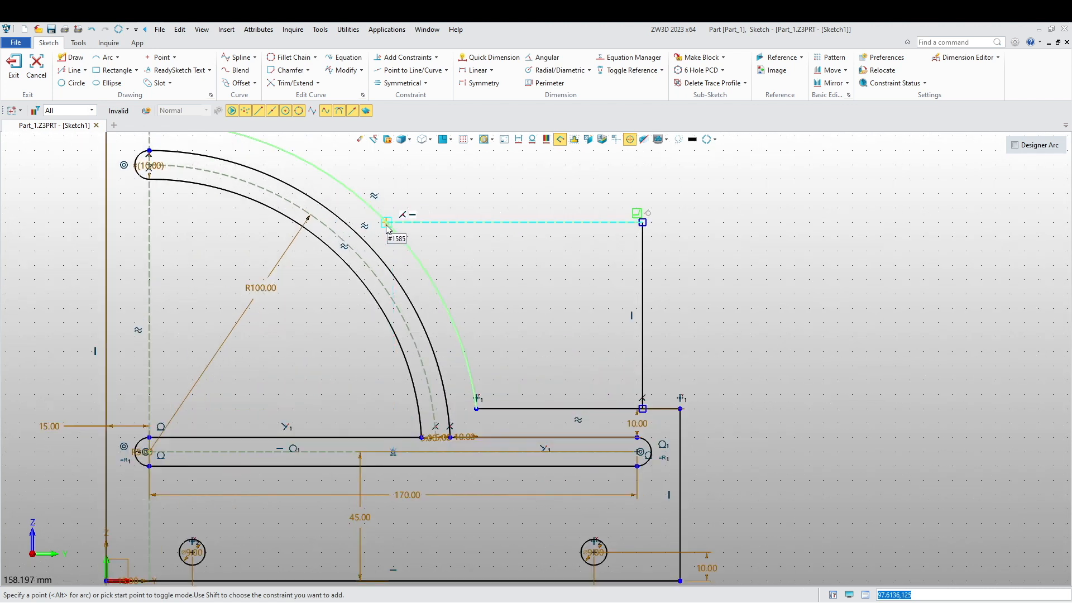
pyautogui.click(387, 222)
pyautogui.middleClick(388, 227)
# Step: Convert the new vertical and horizontal lines into construction geometry
pyautogui.rightClick(614, 228)
pyautogui.click(588, 224)
pyautogui.rightClick(585, 223)
pyautogui.click(592, 212)
pyautogui.rightClick(643, 250)
pyautogui.click(650, 239)
pyautogui.scroll(-2, 609, 266)
pyautogui.moveTo(598, 300); pyautogui.dragTo(529, 332, button='middle')
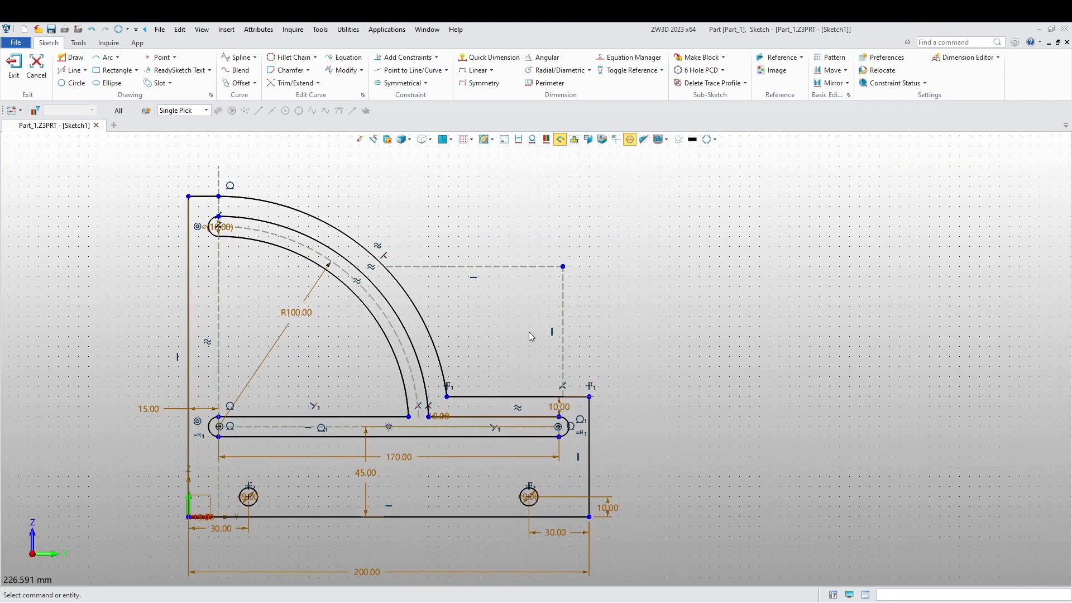
pyautogui.moveTo(599, 322); pyautogui.dragTo(574, 341, button='middle')
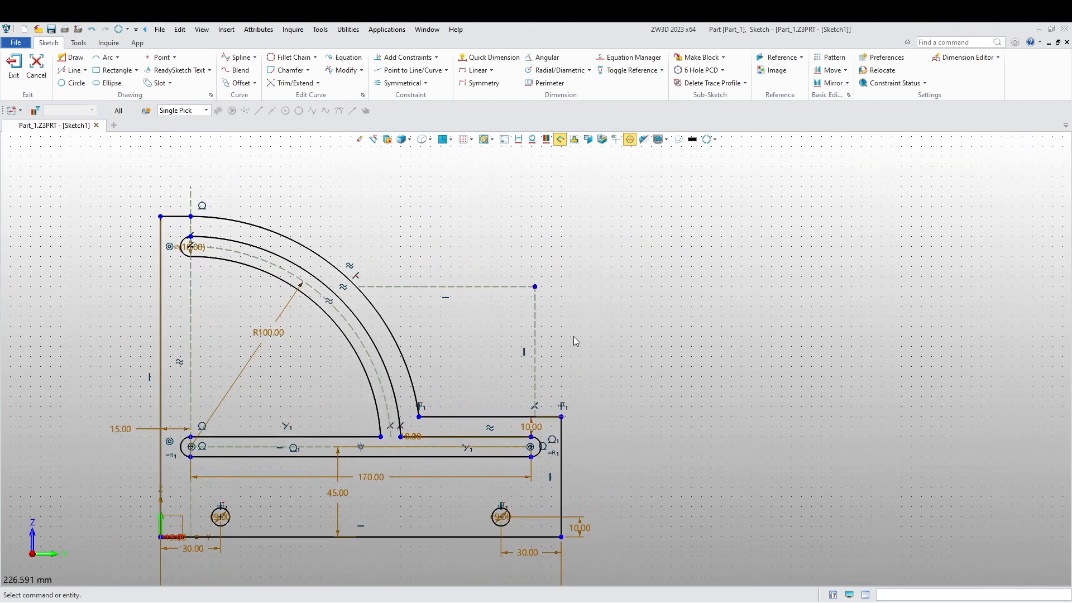
# Step: Draw a 10 mm diameter circle centred on the corner where the two new construction lines meet
pyautogui.click(73, 83)
pyautogui.click(535, 286)
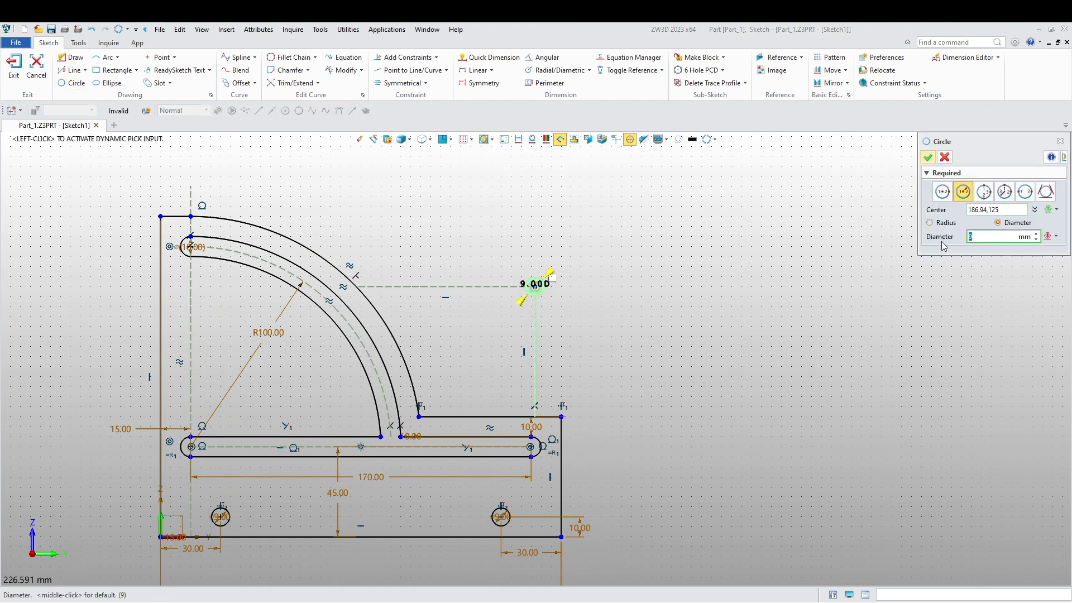
pyautogui.press('Return')
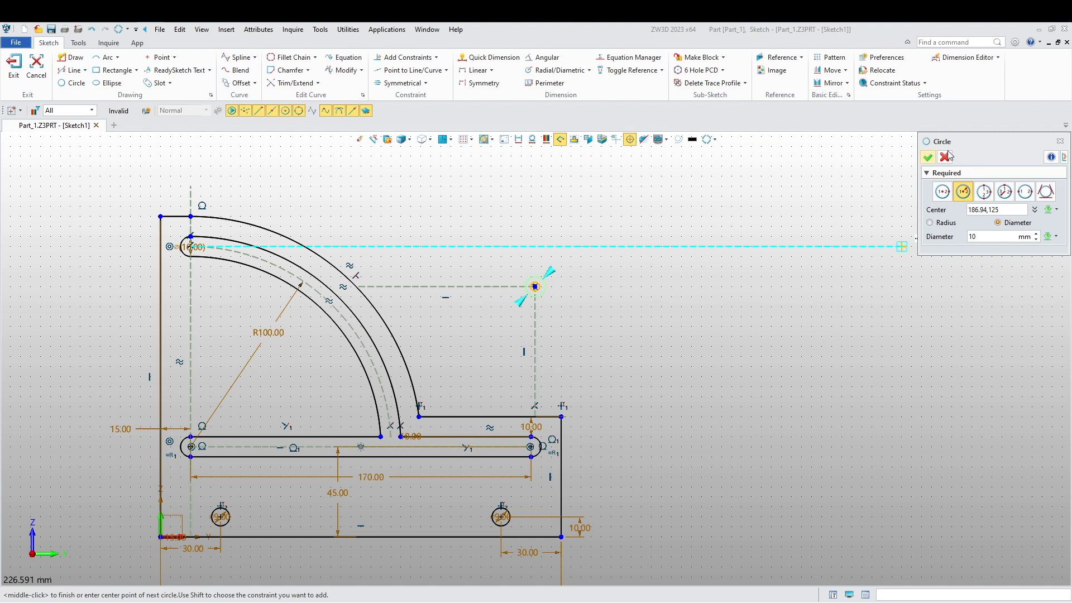
pyautogui.click(931, 160)
pyautogui.middleClick(553, 291)
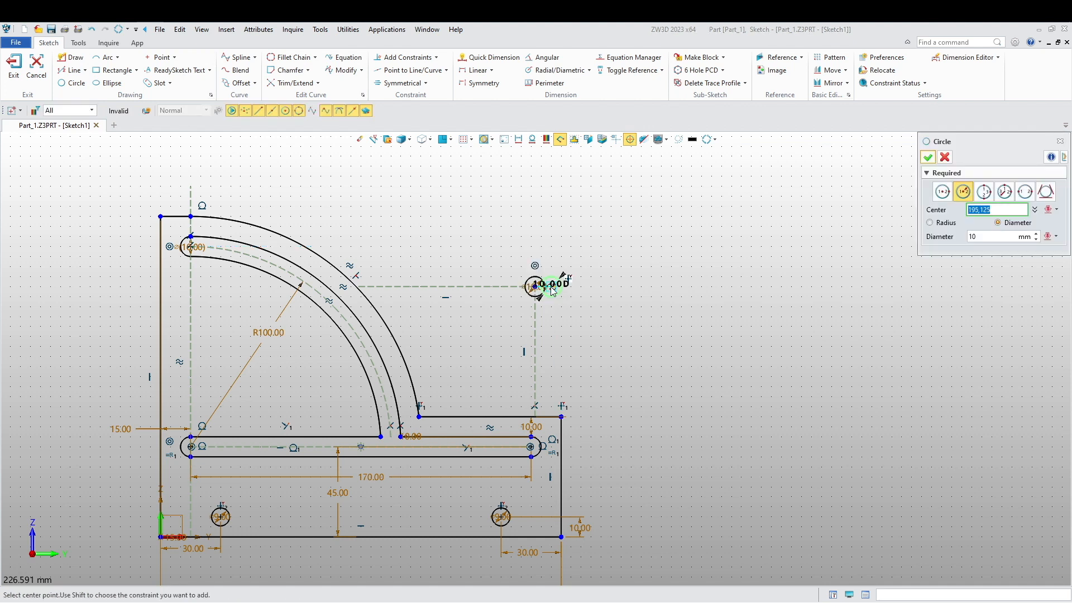
pyautogui.middleClick(553, 290)
# Step: Offset the 10 mm circle outward by 5 mm
pyautogui.click(238, 83)
pyautogui.click(540, 295)
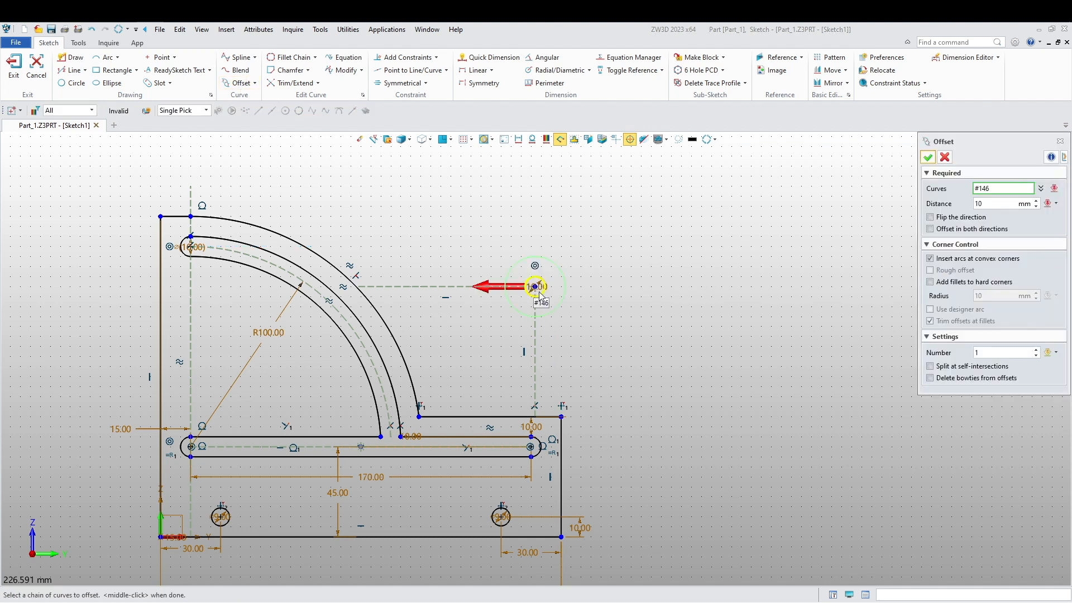
pyautogui.middleClick(974, 212)
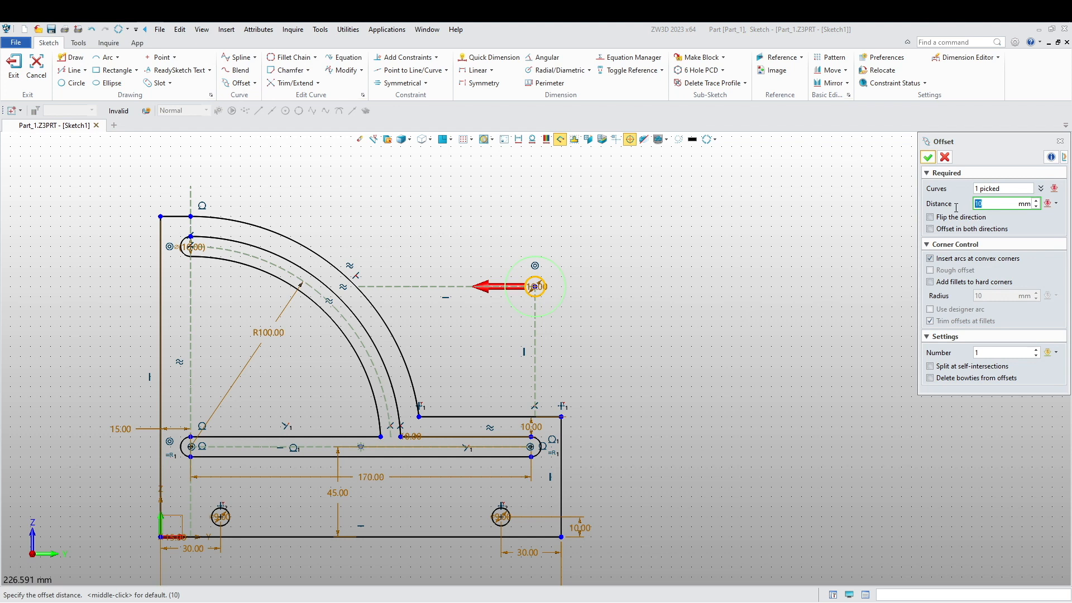
pyautogui.press('Return')
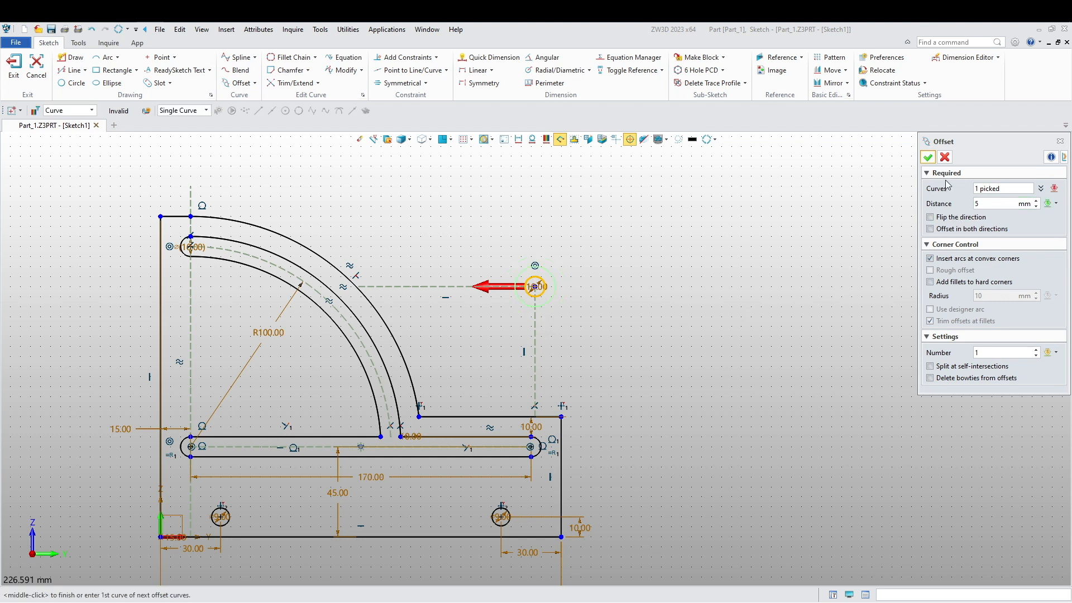
pyautogui.middleClick(920, 167)
# Step: Offset the vertical and horizontal construction lines 5 mm in both directions to form the two arms
pyautogui.scroll(4, 581, 345)
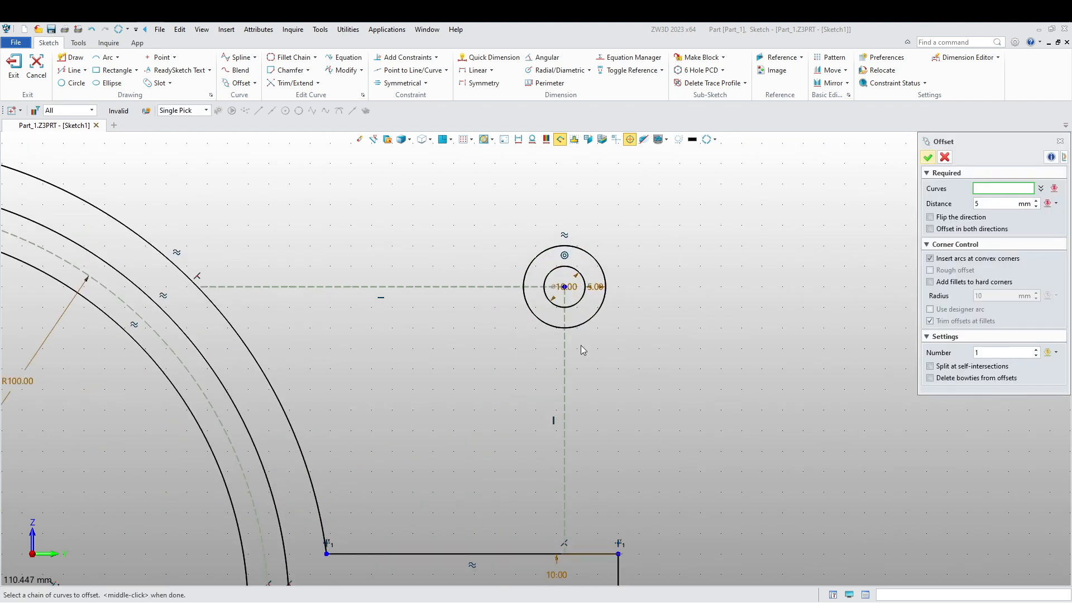
pyautogui.click(573, 346)
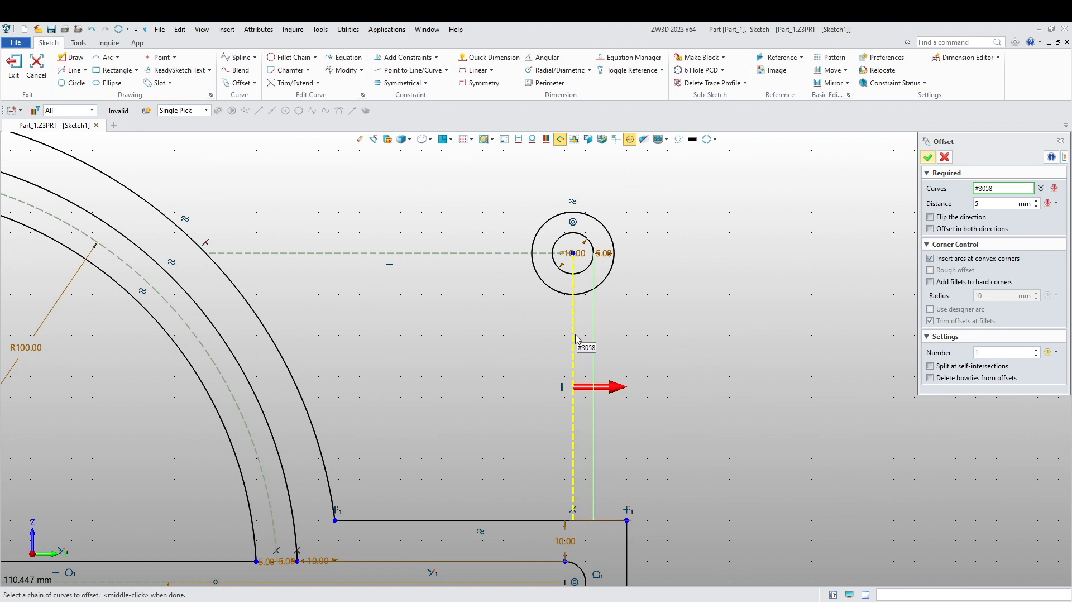
pyautogui.click(931, 229)
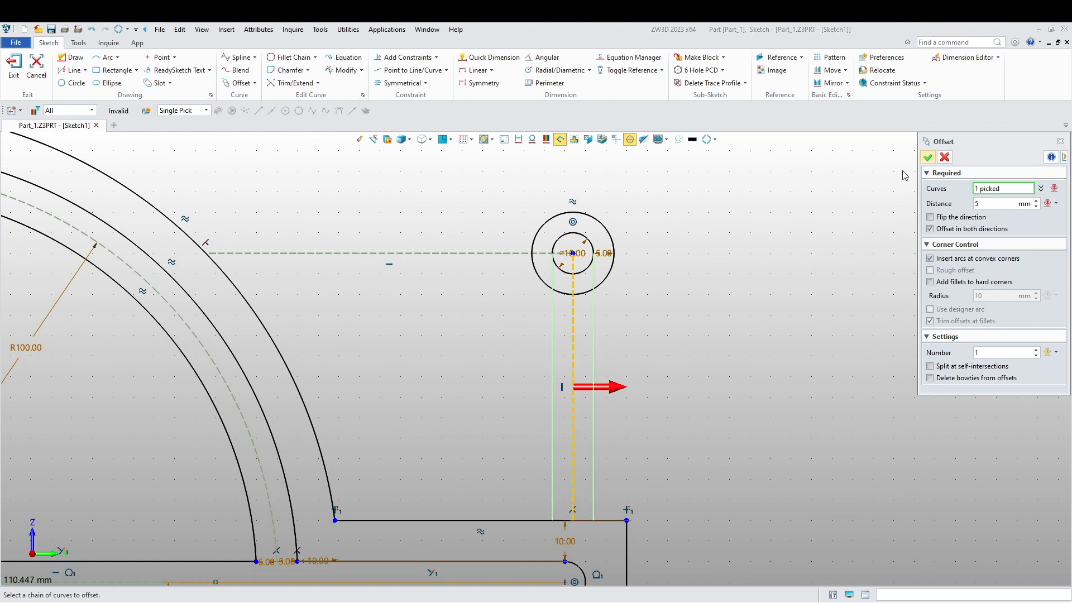
pyautogui.click(928, 158)
pyautogui.moveTo(359, 334); pyautogui.dragTo(399, 334, button='middle')
pyautogui.press('Escape')
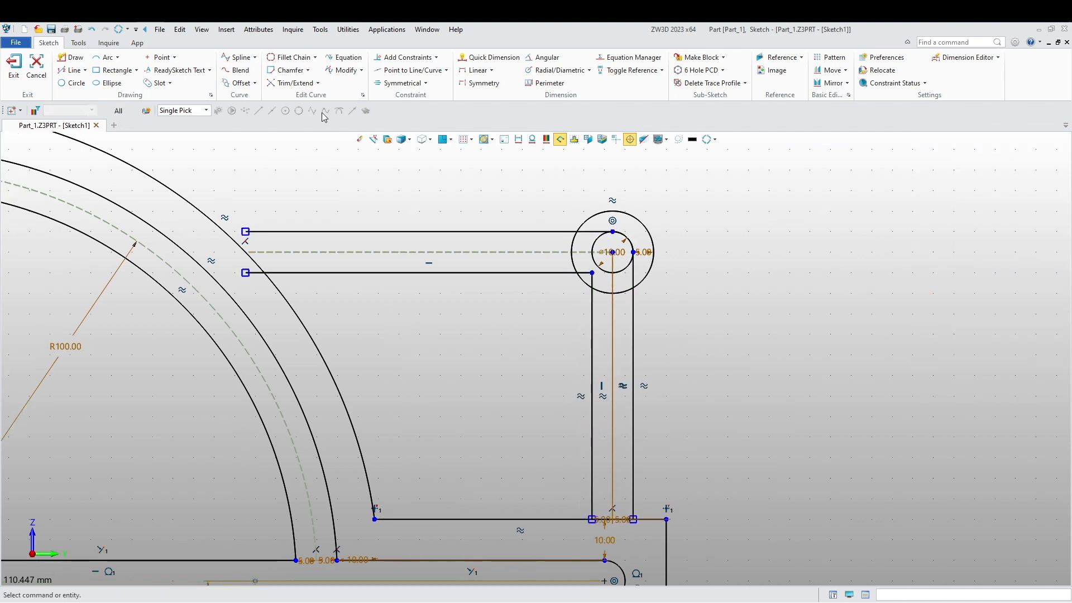
# Step: Extend the horizontal arm's upper line to the plate's outer arc
pyautogui.click(319, 84)
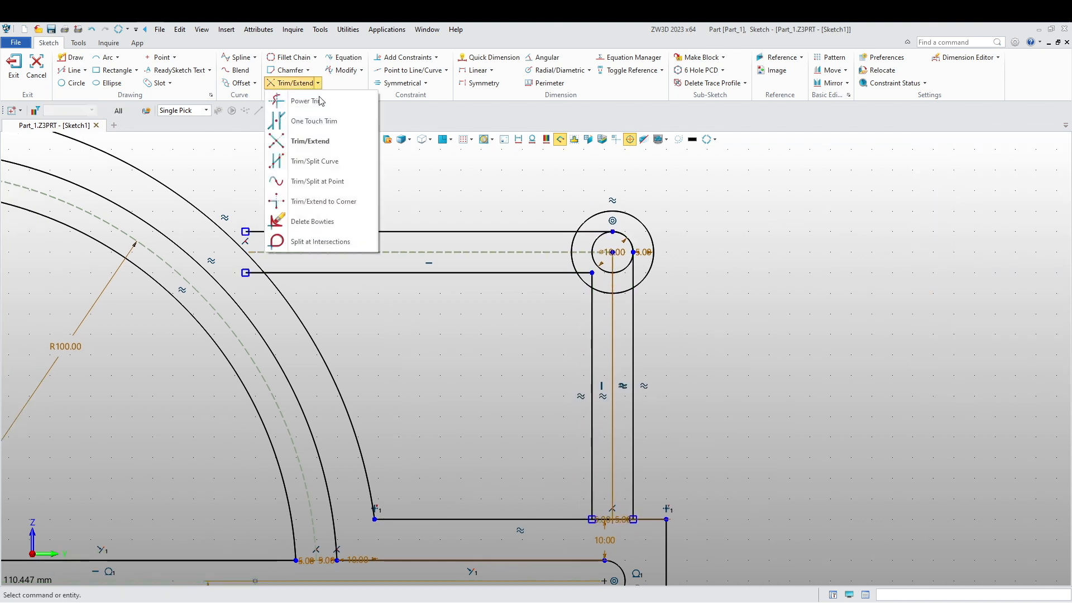
pyautogui.click(305, 143)
pyautogui.click(255, 232)
pyautogui.middleClick(229, 215)
pyautogui.click(216, 227)
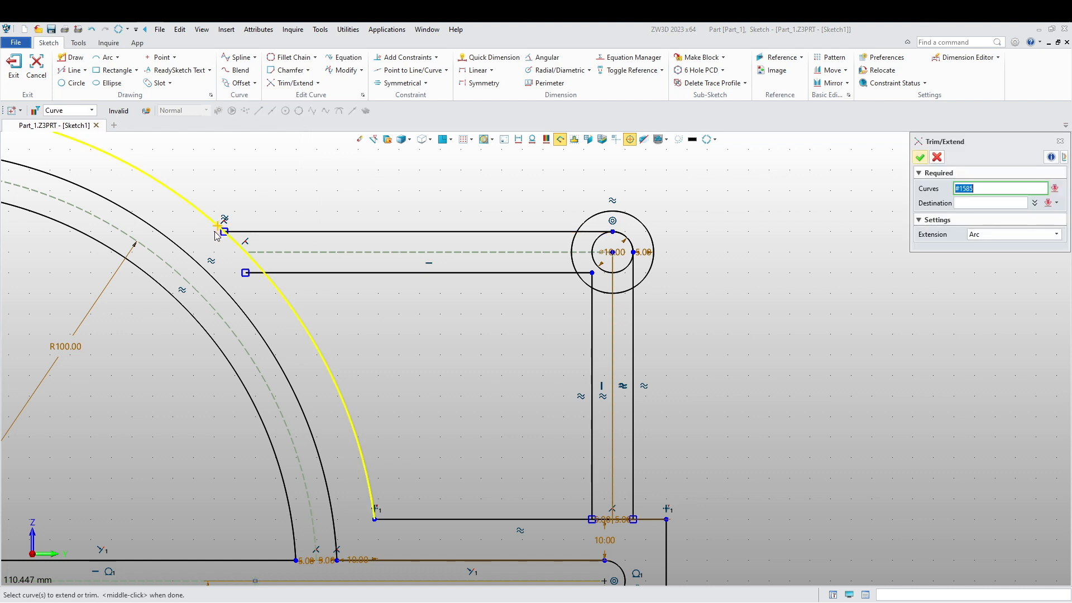
pyautogui.press('Escape')
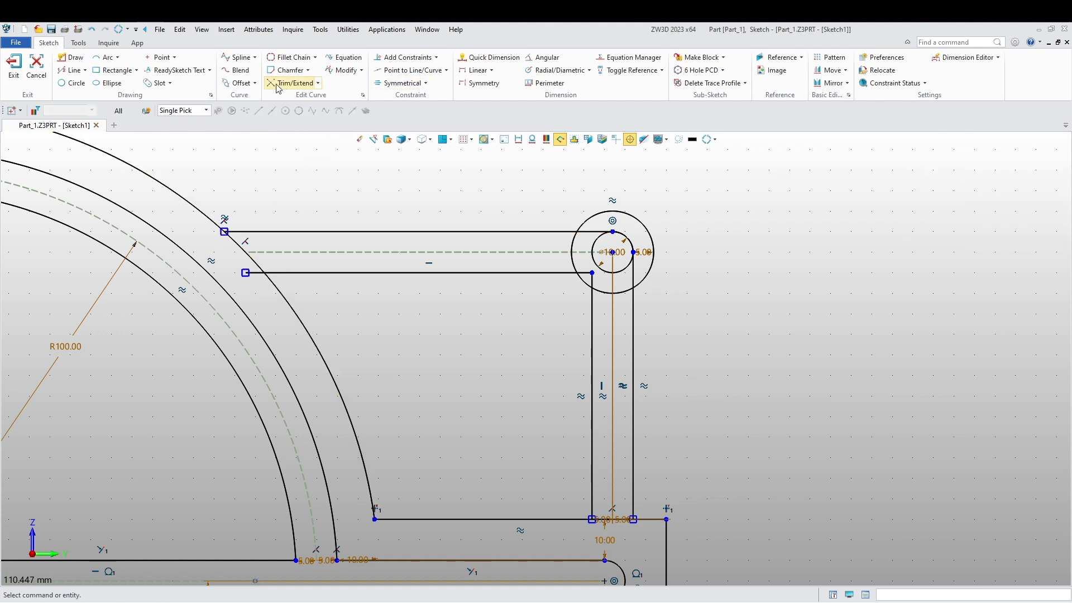
# Step: Power-trim the outer arc between the horizontal arm's two lines and the lower line's overhang past the arc
pyautogui.click(320, 83)
pyautogui.click(302, 101)
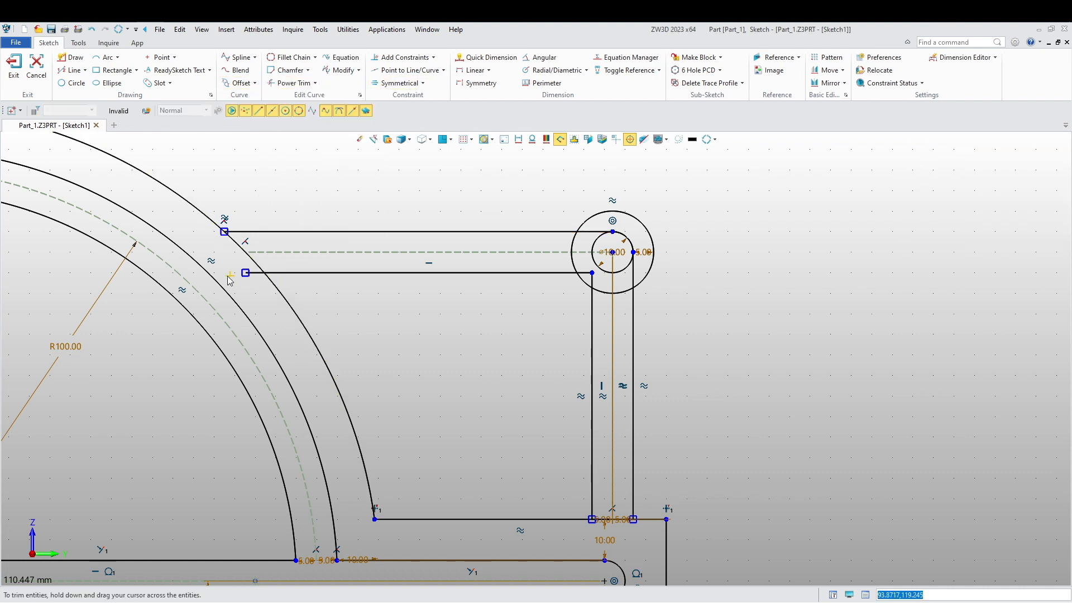
pyautogui.scroll(3, 229, 267)
pyautogui.moveTo(272, 297); pyautogui.dragTo(278, 258)
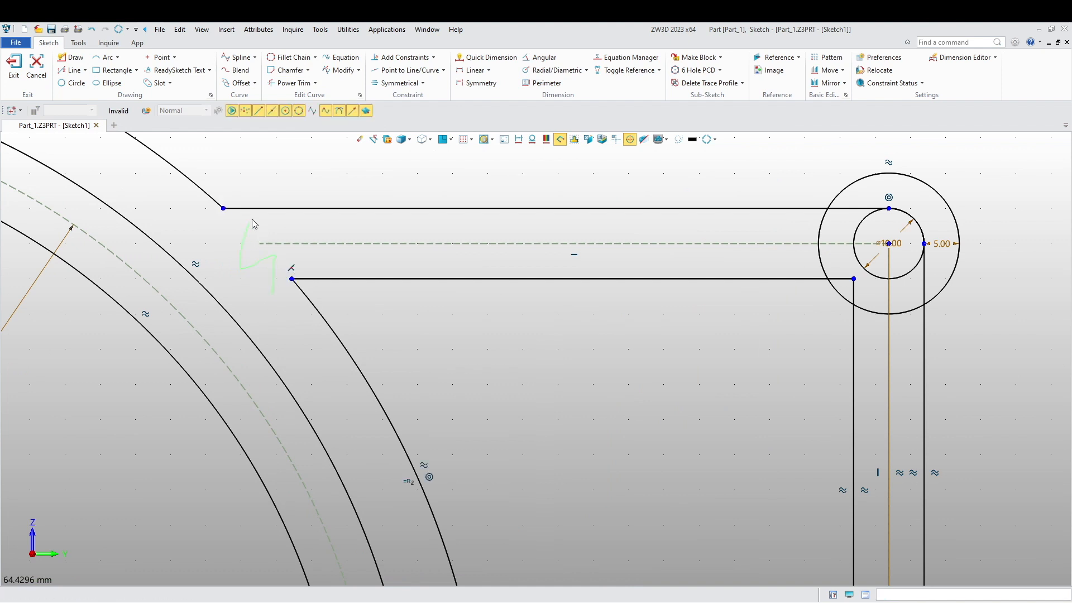
pyautogui.scroll(-3, 238, 246)
# Step: Trim the arm lines inside the outer concentric circle and remove the circle's segment across the vertical arm
pyautogui.scroll(3, 502, 289)
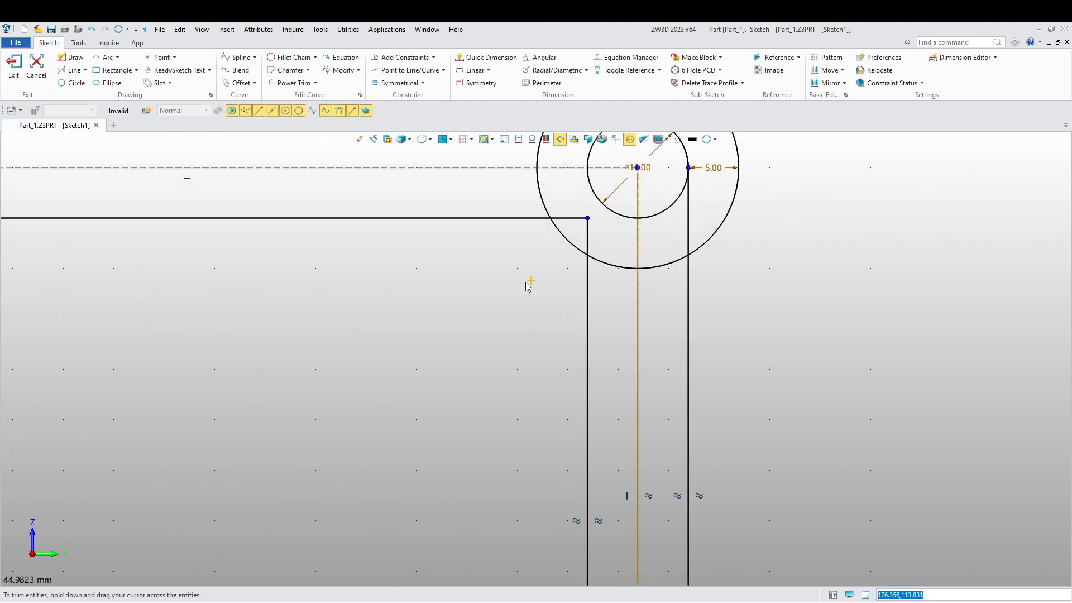
pyautogui.moveTo(534, 284); pyautogui.dragTo(458, 387, button='middle')
pyautogui.moveTo(491, 299); pyautogui.dragTo(539, 343)
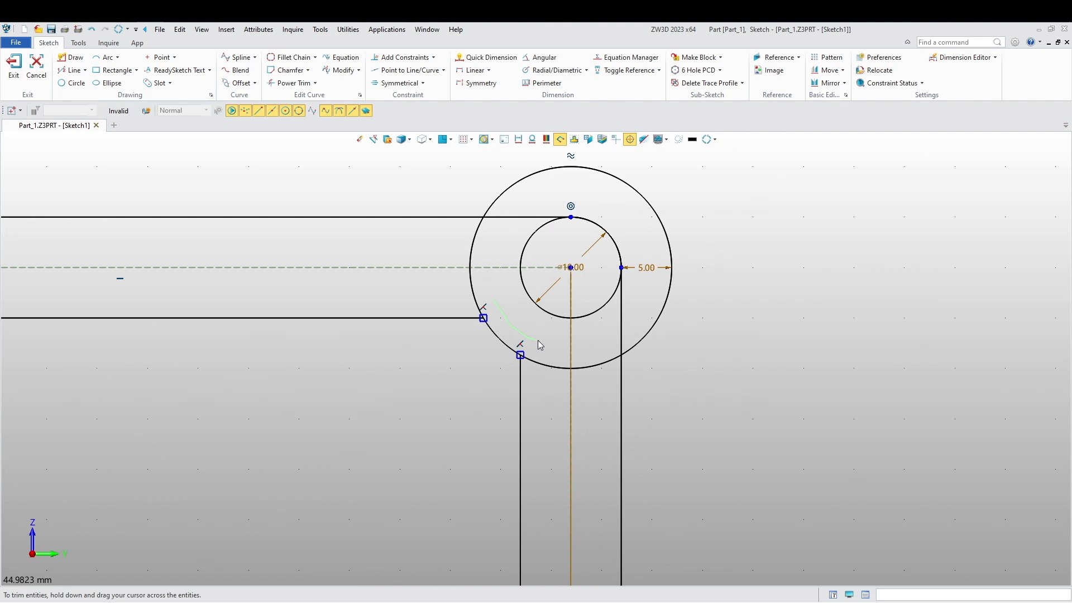
pyautogui.moveTo(513, 245); pyautogui.dragTo(540, 208)
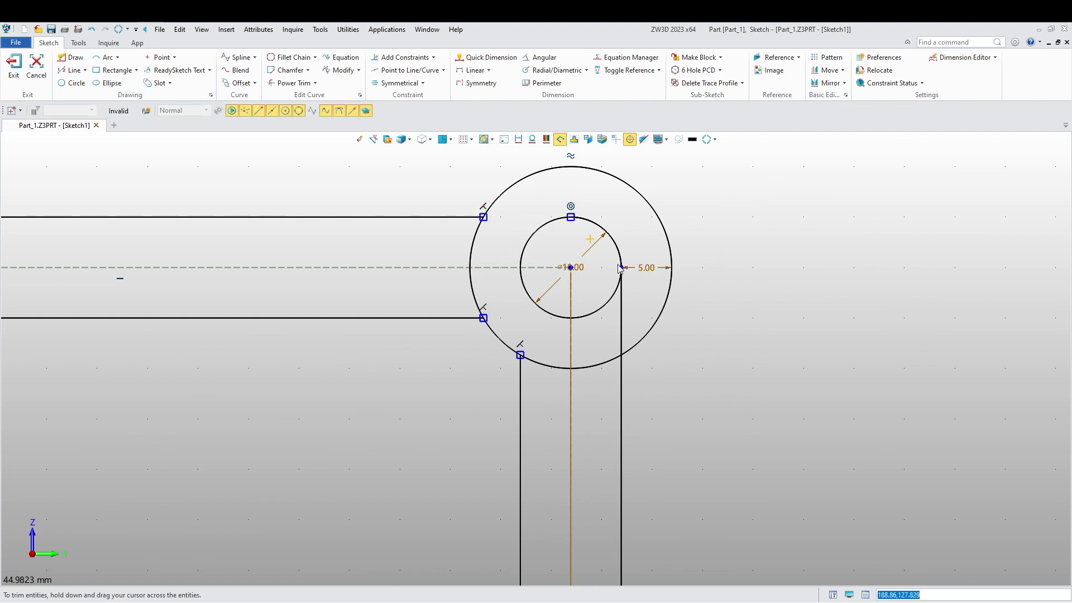
pyautogui.moveTo(624, 314); pyautogui.dragTo(545, 394)
pyautogui.press('Escape')
# Step: Trim away the outer concentric circle's segment between the horizontal arm's two lines
pyautogui.scroll(3, 503, 267)
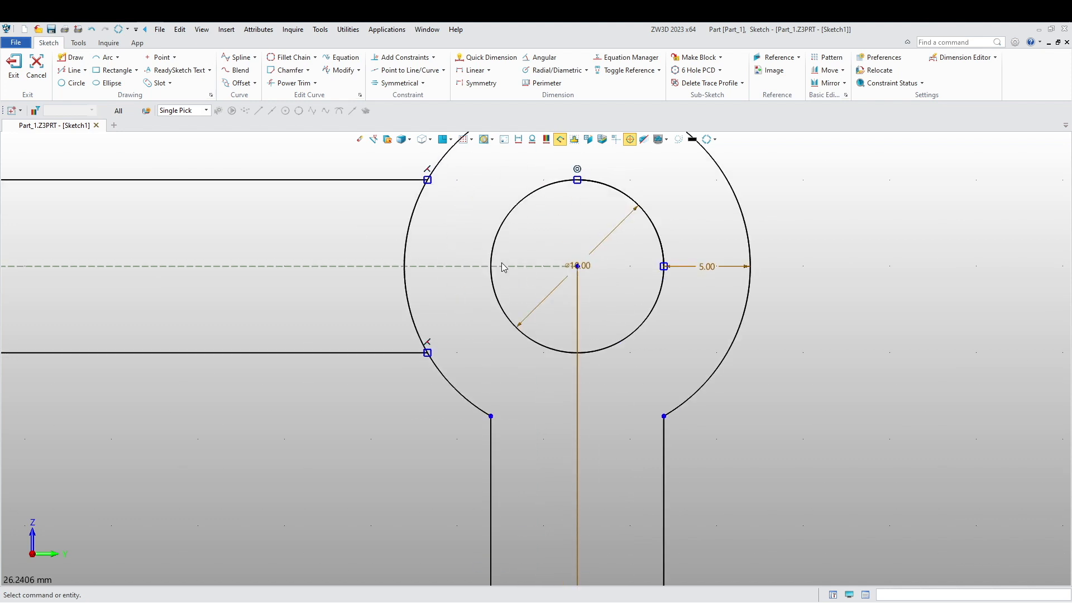
pyautogui.scroll(-3, 565, 258)
pyautogui.scroll(2, 511, 273)
pyautogui.middleClick(514, 276)
pyautogui.moveTo(520, 271); pyautogui.dragTo(496, 272)
pyautogui.moveTo(530, 224); pyautogui.dragTo(495, 222)
pyautogui.scroll(-5, 501, 229)
pyautogui.press('Escape')
pyautogui.scroll(-1, 475, 364)
pyautogui.moveTo(436, 357); pyautogui.dragTo(451, 349, button='middle')
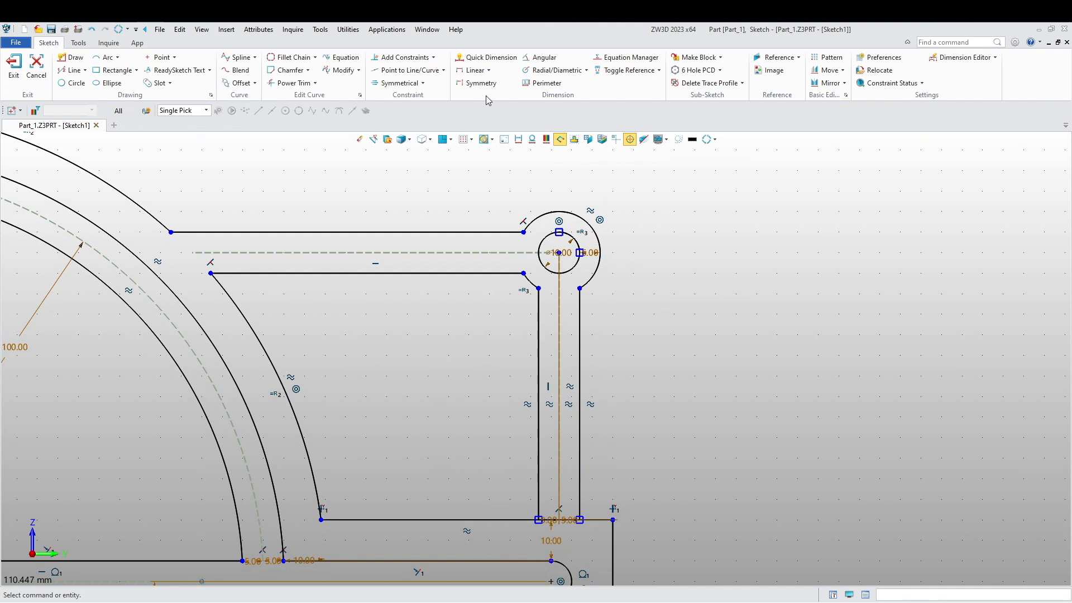
pyautogui.click(468, 71)
pyautogui.click(559, 252)
pyautogui.click(613, 520)
pyautogui.press('Escape')
pyautogui.scroll(8, 571, 525)
pyautogui.moveTo(538, 515); pyautogui.dragTo(534, 464, button='middle')
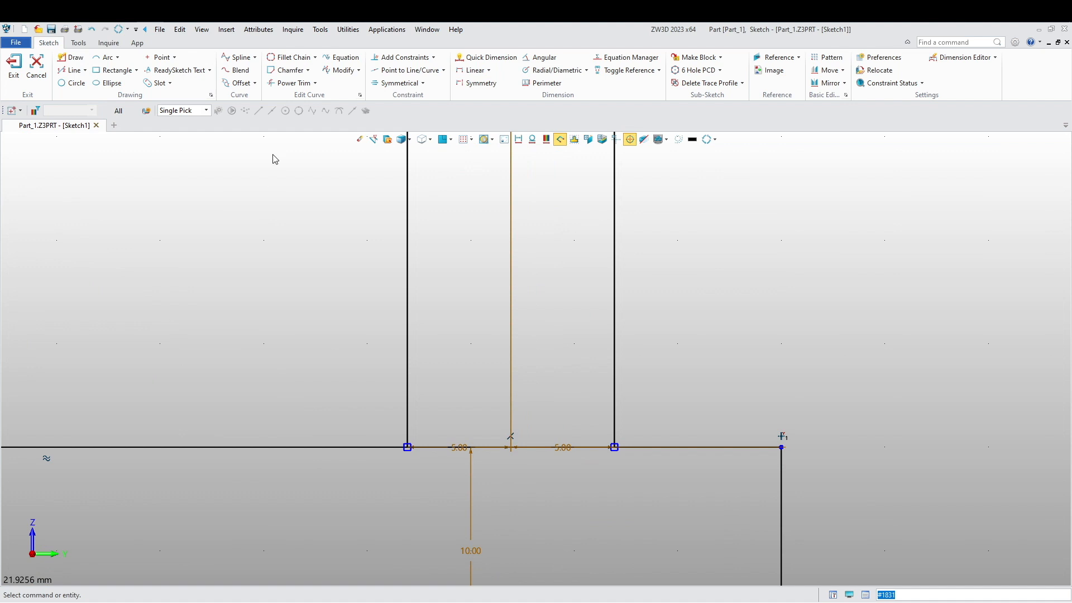
# Step: Power-trim the segment of the plate's upper edge between the vertical arm's two lines
pyautogui.click(291, 83)
pyautogui.moveTo(477, 428); pyautogui.dragTo(553, 443)
pyautogui.press('Escape')
# Step: Erase the two 5 mm offset dimensions at the foot of the vertical arm
pyautogui.rightClick(460, 450)
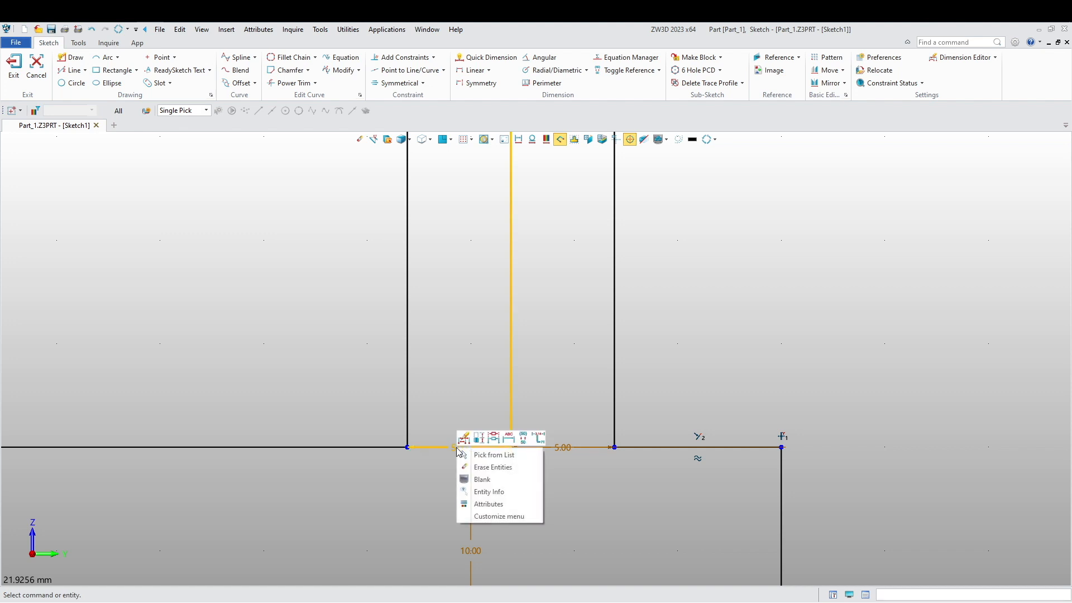
pyautogui.click(496, 468)
pyautogui.rightClick(570, 453)
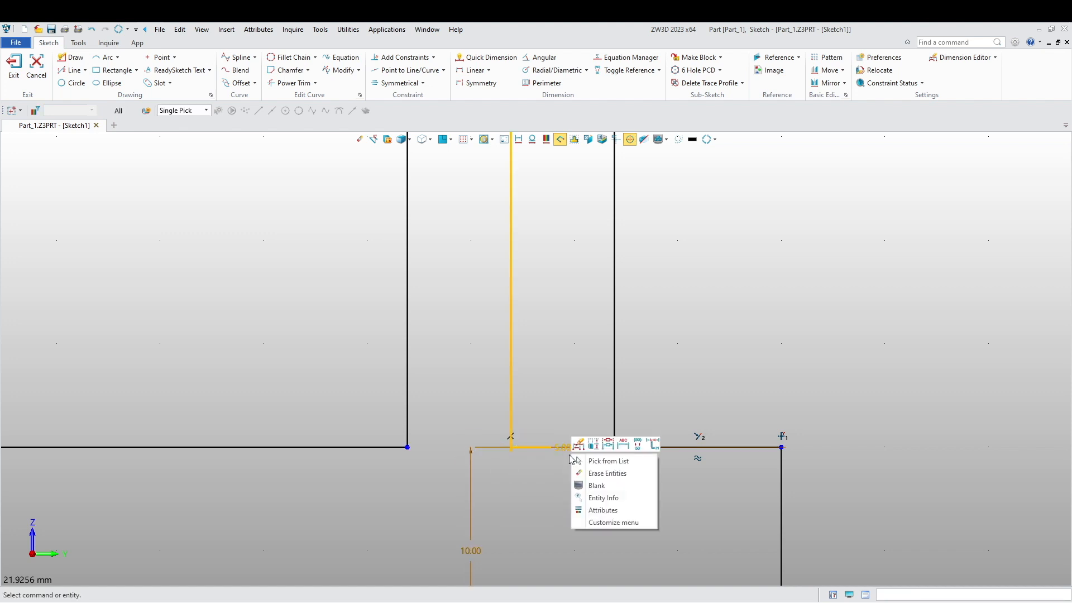
pyautogui.click(600, 478)
# Step: Dimension the vertical arm's width between its two side lines as 10 mm
pyautogui.scroll(-5, 637, 367)
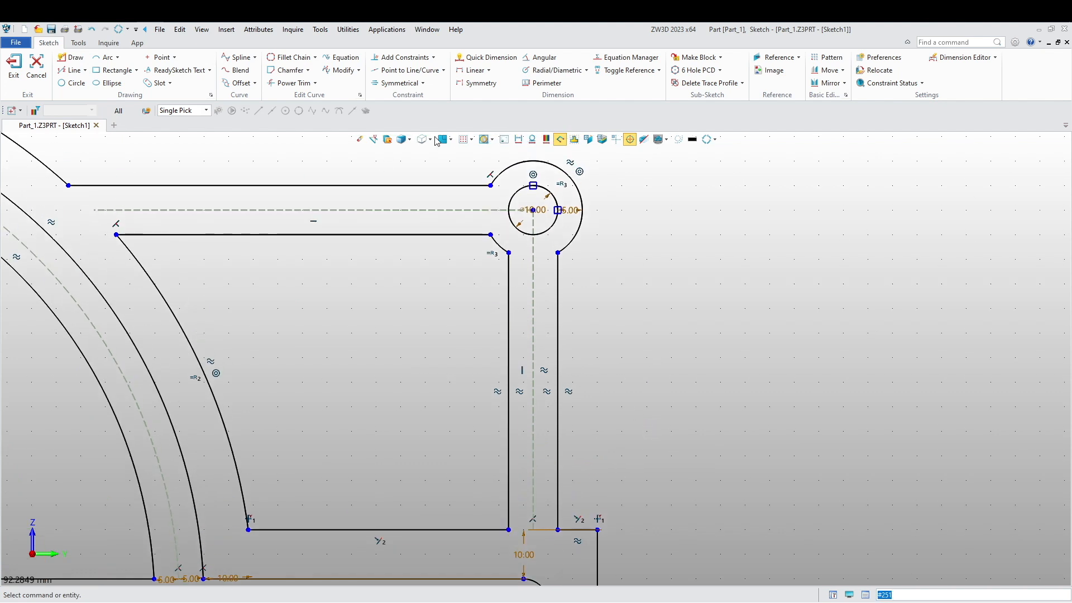
pyautogui.click(485, 57)
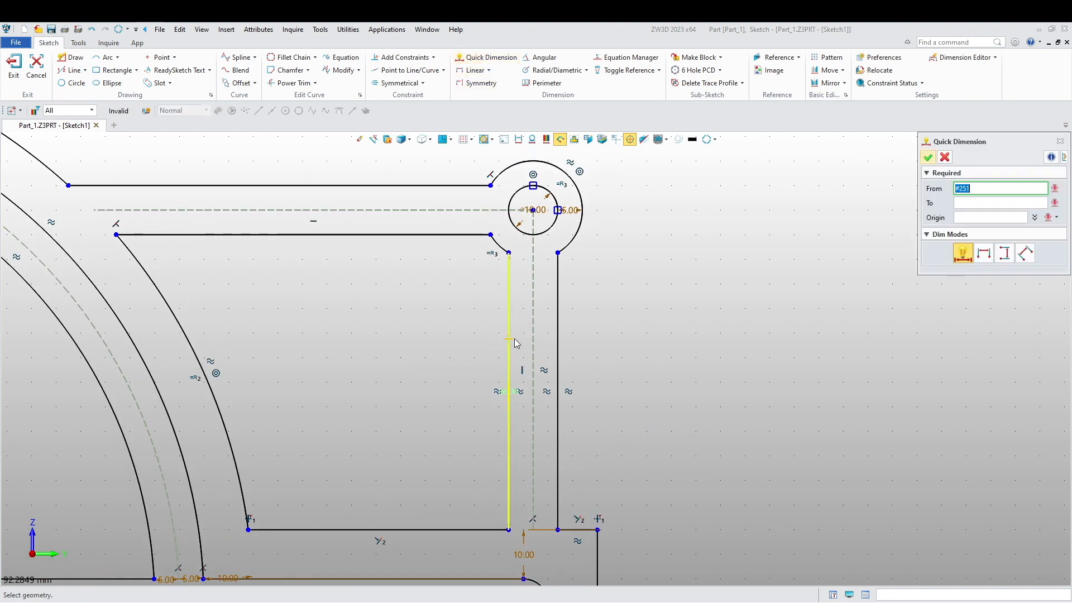
pyautogui.click(508, 338)
pyautogui.click(559, 341)
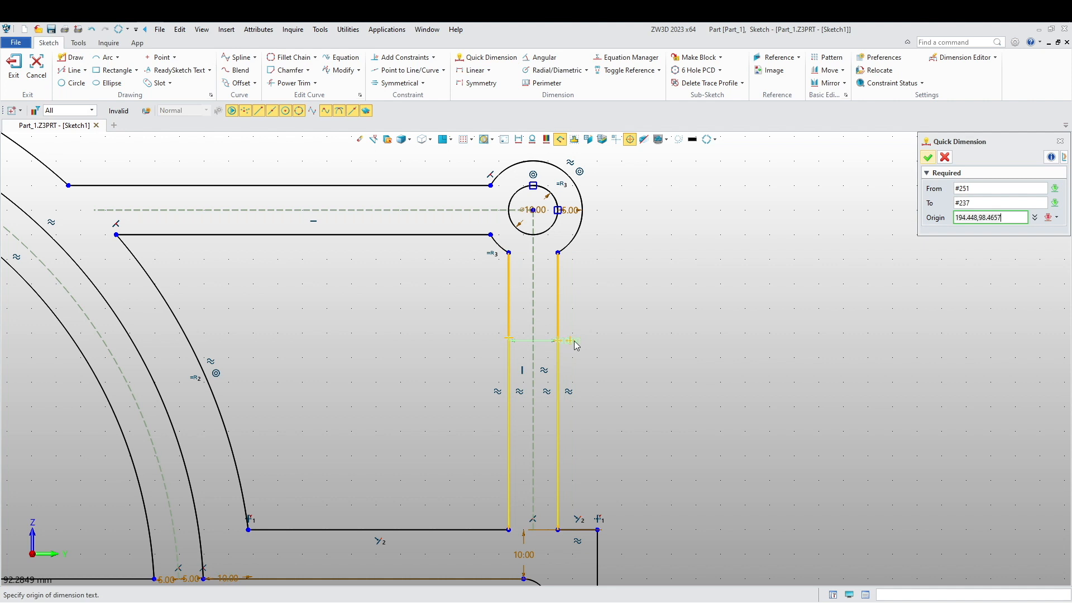
pyautogui.click(592, 338)
pyautogui.press('Return')
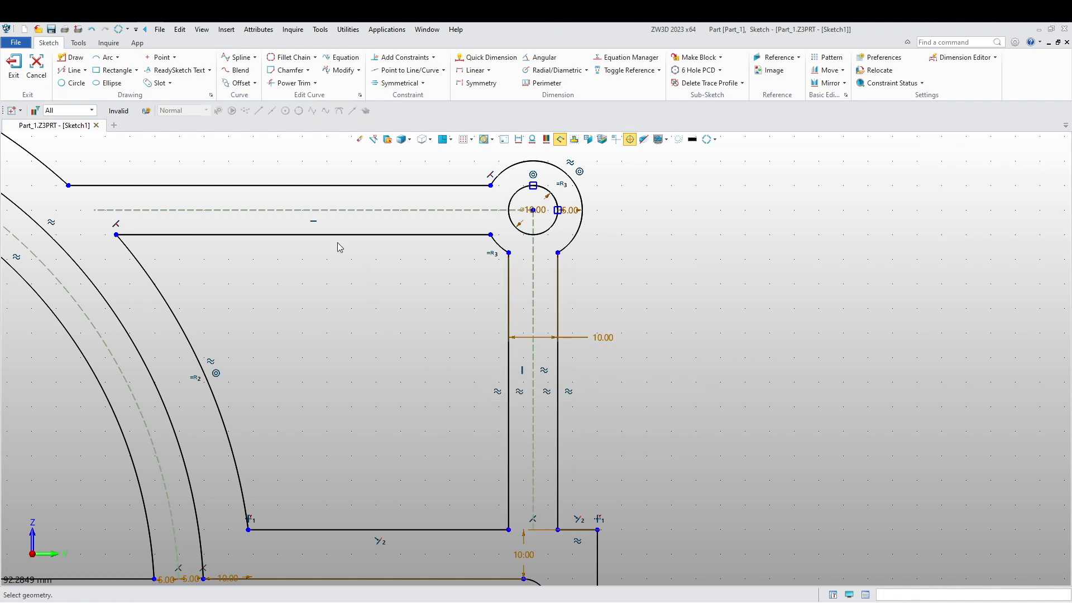
# Step: Try to dimension the horizontal arm's width between its upper and lower lines
pyautogui.click(337, 235)
pyautogui.click(337, 185)
pyautogui.click(333, 156)
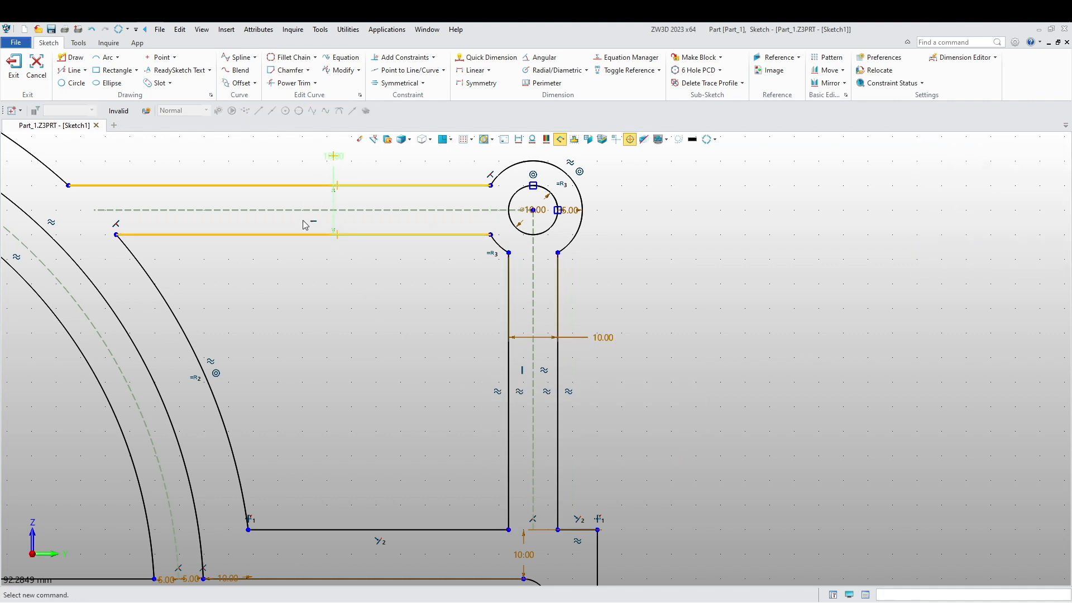
pyautogui.press('Escape')
pyautogui.scroll(-3, 346, 370)
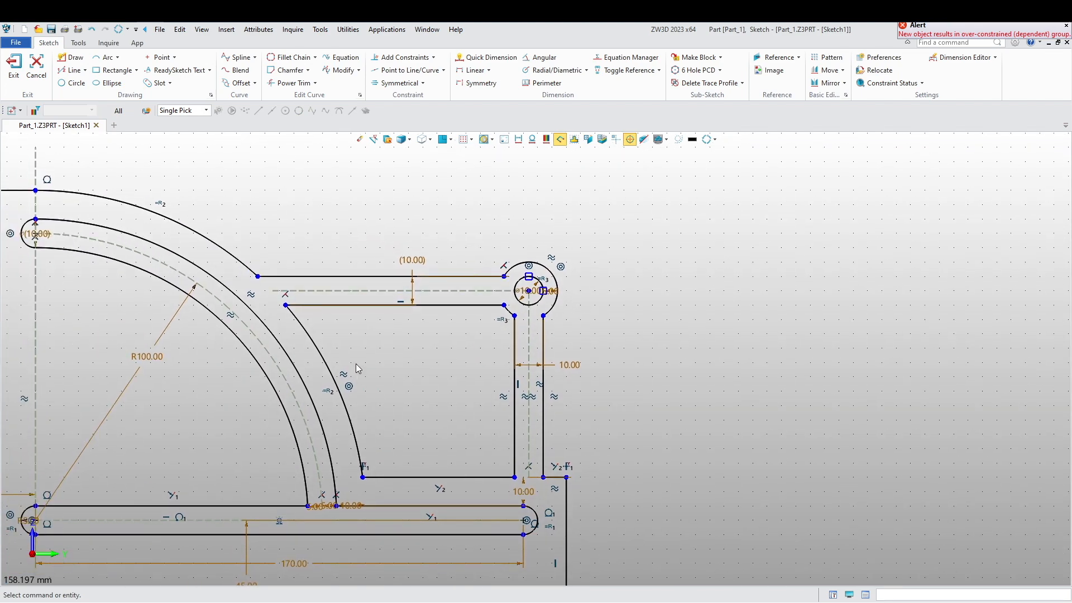
pyautogui.moveTo(361, 317); pyautogui.dragTo(389, 359, button='middle')
pyautogui.scroll(2, 391, 363)
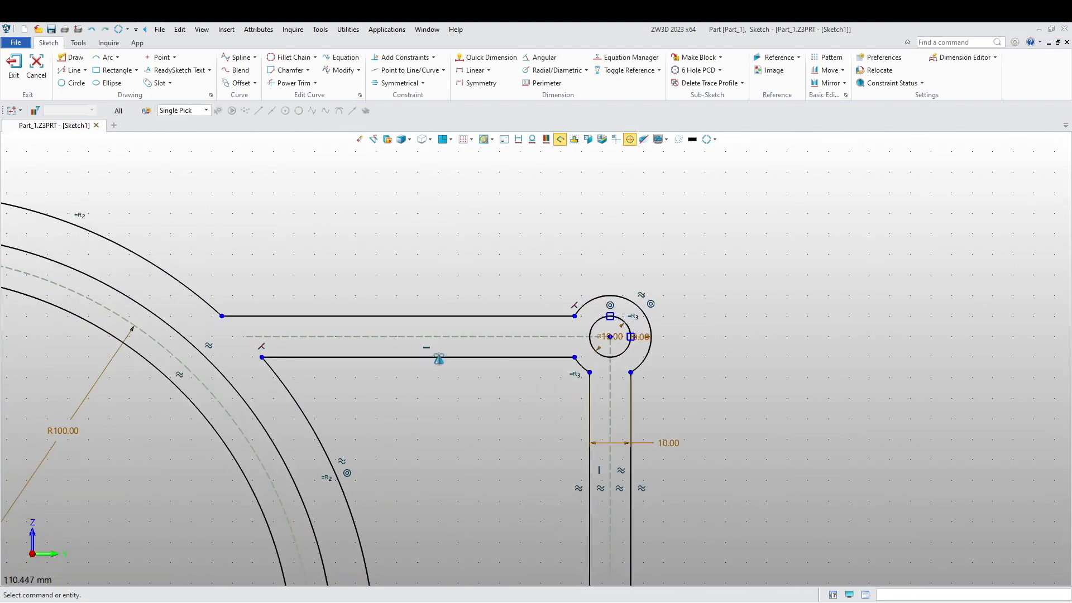
# Step: Dimension the vertical distance from the arm hole's center to the plate's upper-right corner and set it to 75 mm
pyautogui.click(473, 69)
pyautogui.click(601, 263)
pyautogui.click(651, 533)
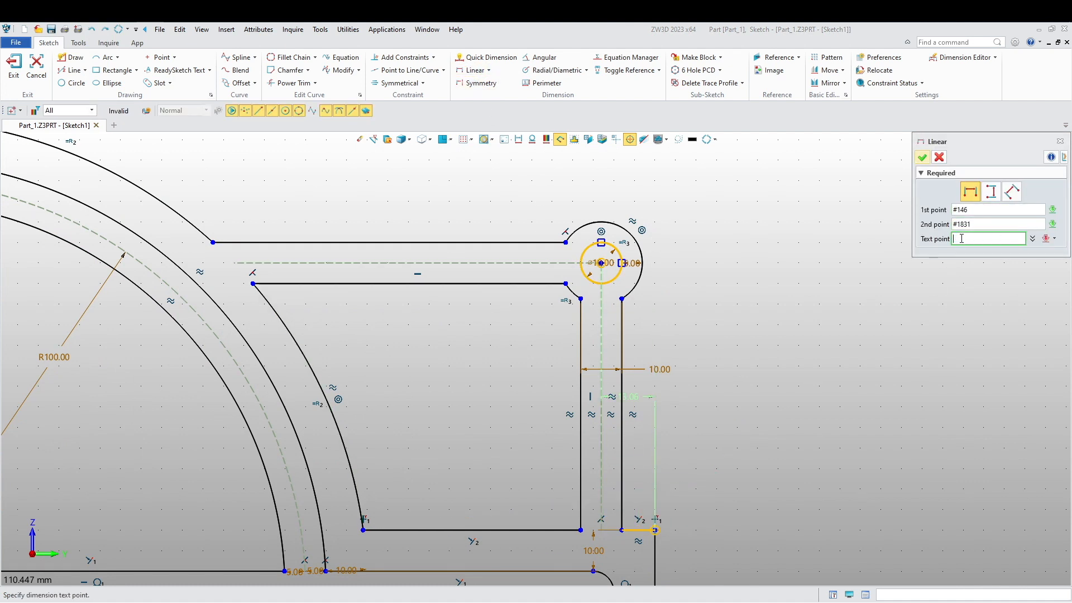
pyautogui.click(748, 378)
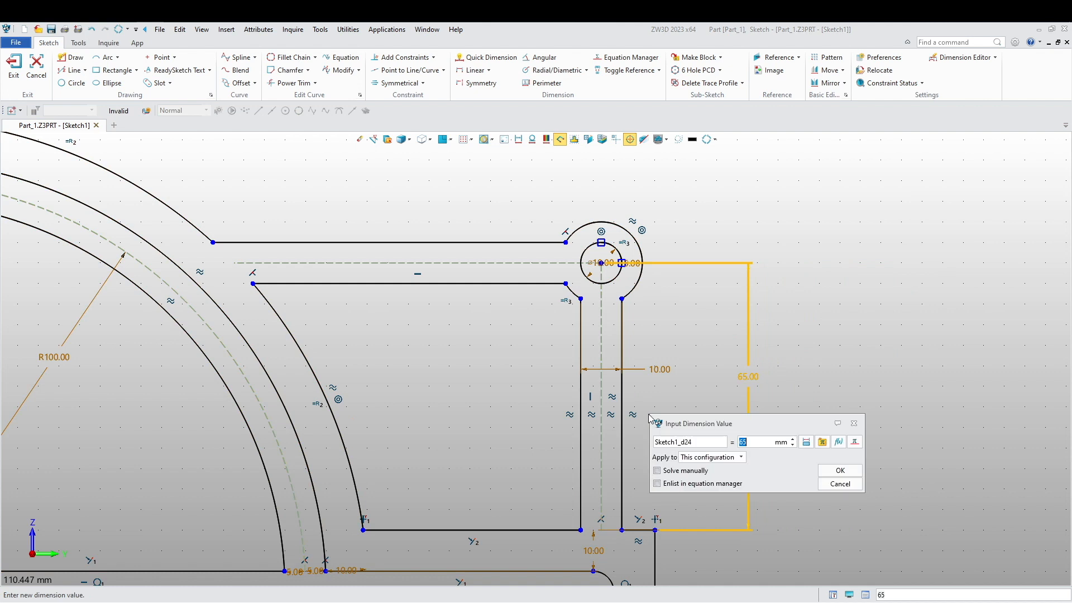
pyautogui.press('Return')
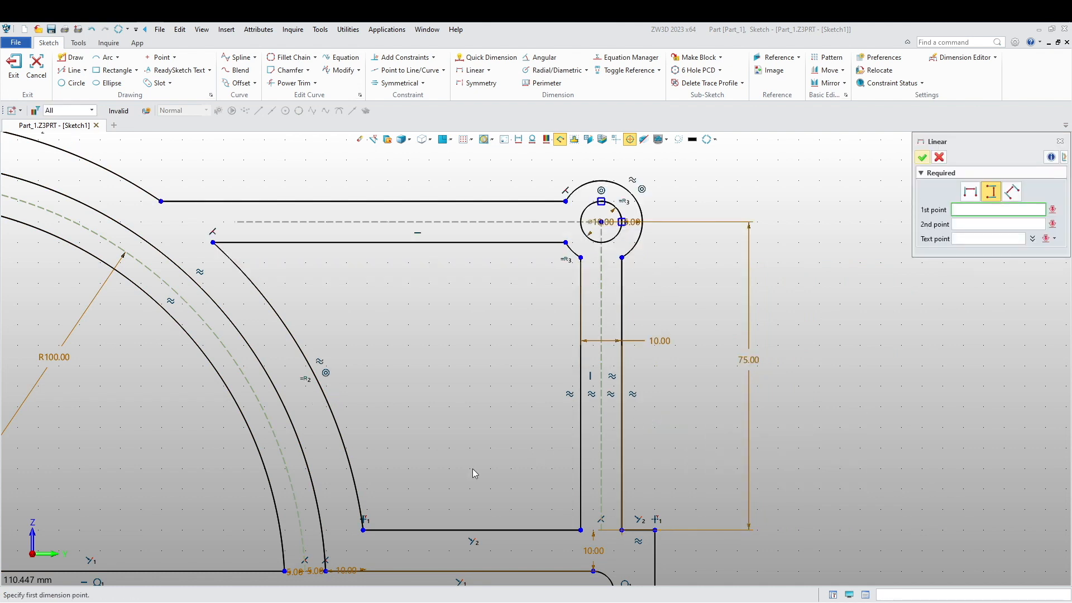
# Step: Undo the 75 mm height change of the arm hole and redo it
pyautogui.scroll(-2, 479, 468)
pyautogui.click(380, 436)
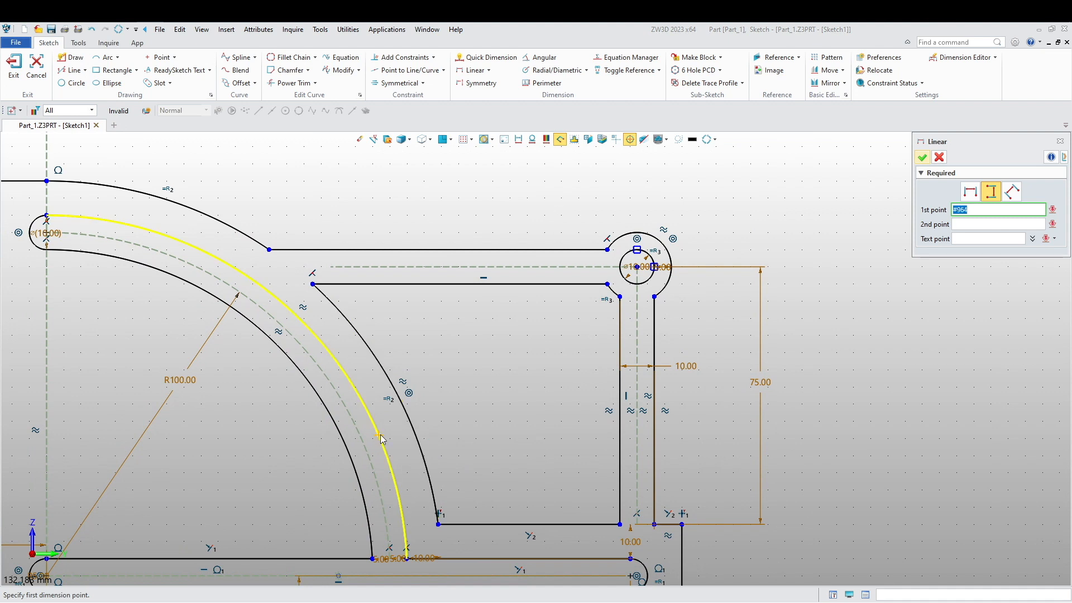
pyautogui.scroll(-1, 233, 412)
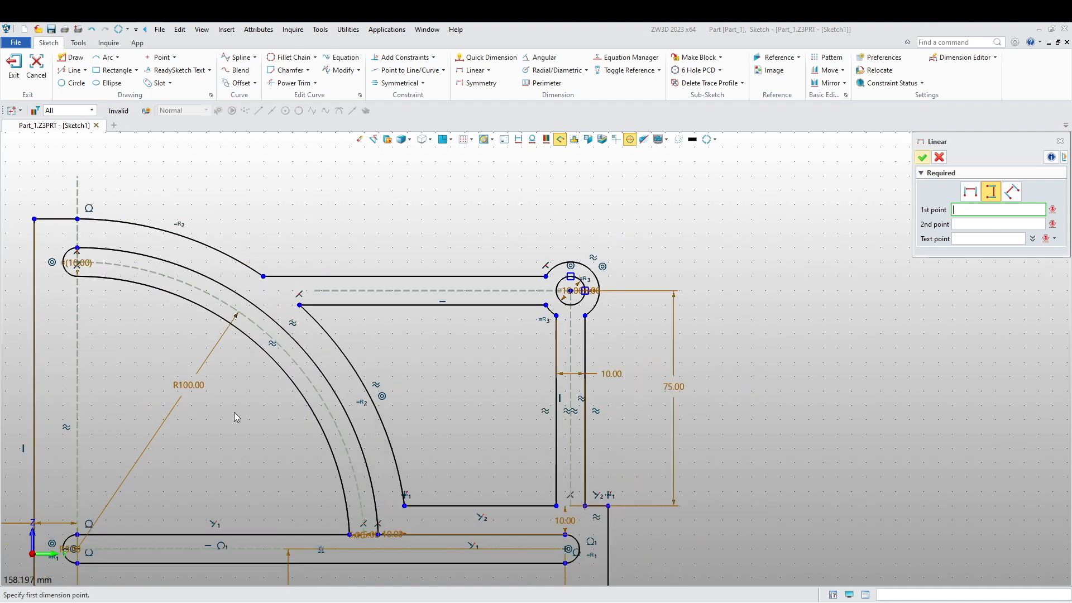
pyautogui.moveTo(233, 412); pyautogui.dragTo(283, 411, button='middle')
pyautogui.press('Escape')
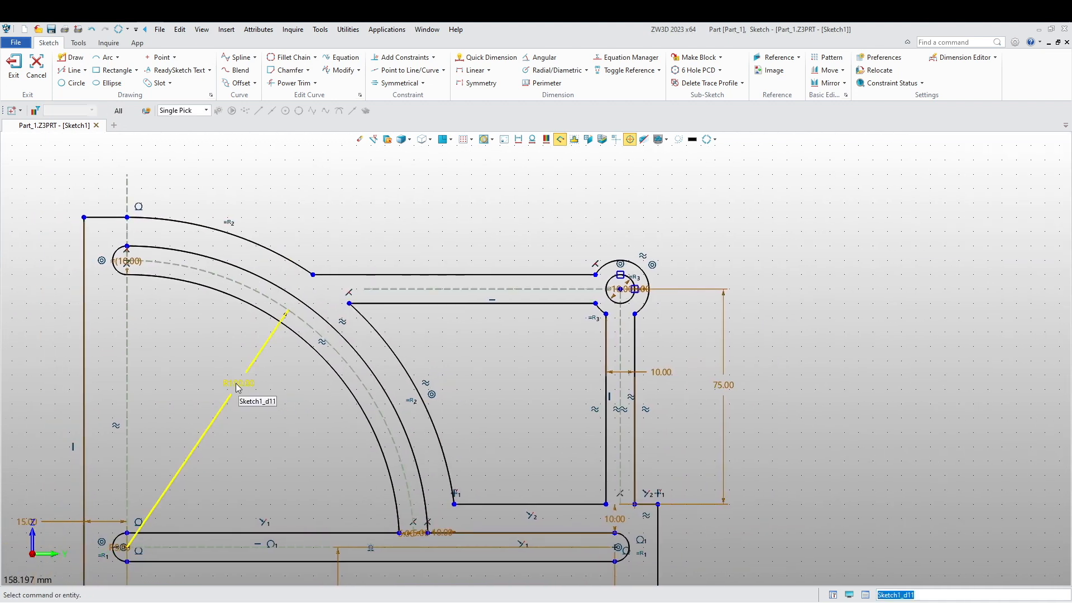
pyautogui.hotkey('ctrl', 'z')
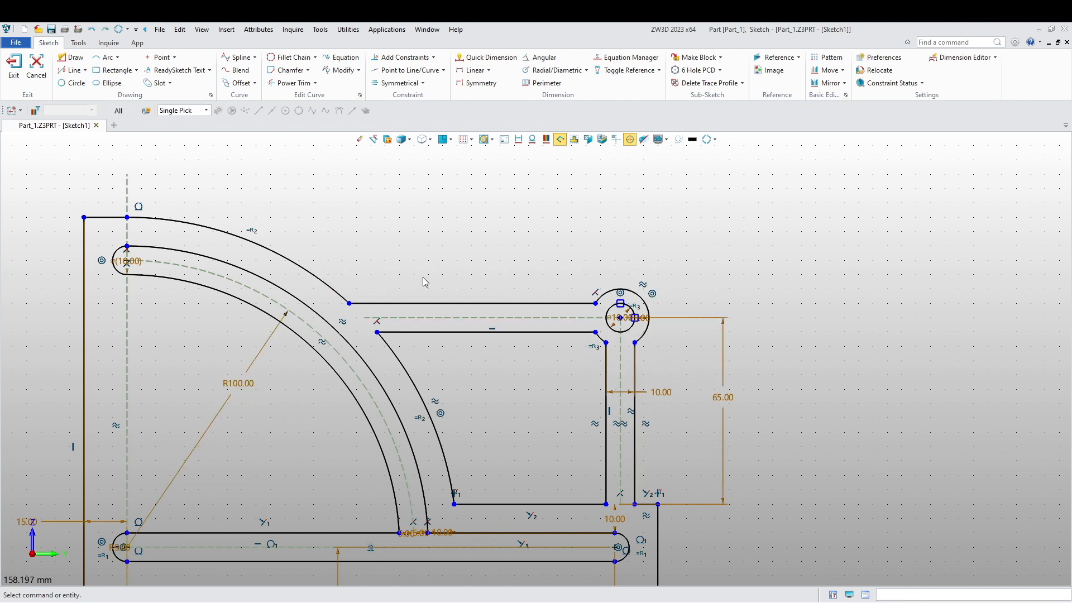
pyautogui.click(105, 30)
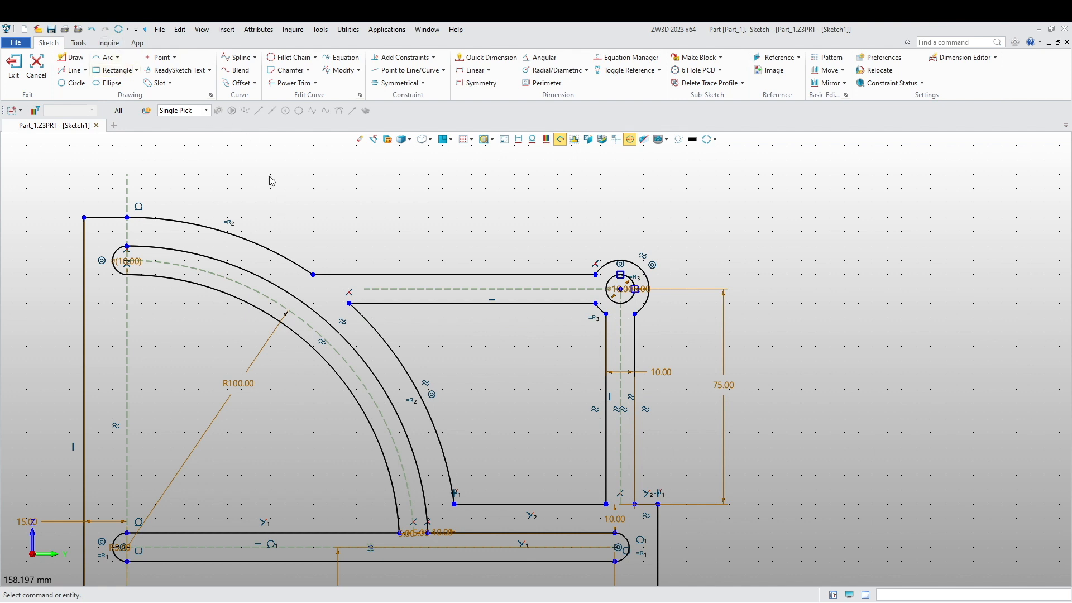
# Step: Set the horizontal distance between the arm hole's center and the left end of the horizontal arm's upper line to 100 mm
pyautogui.click(475, 70)
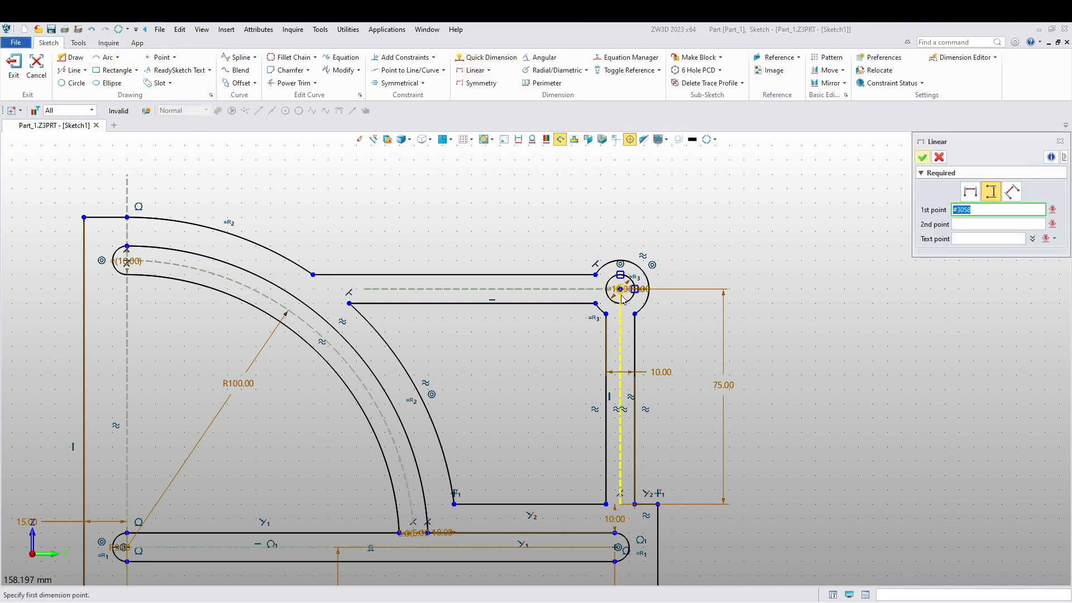
pyautogui.click(466, 275)
pyautogui.click(971, 191)
pyautogui.click(444, 210)
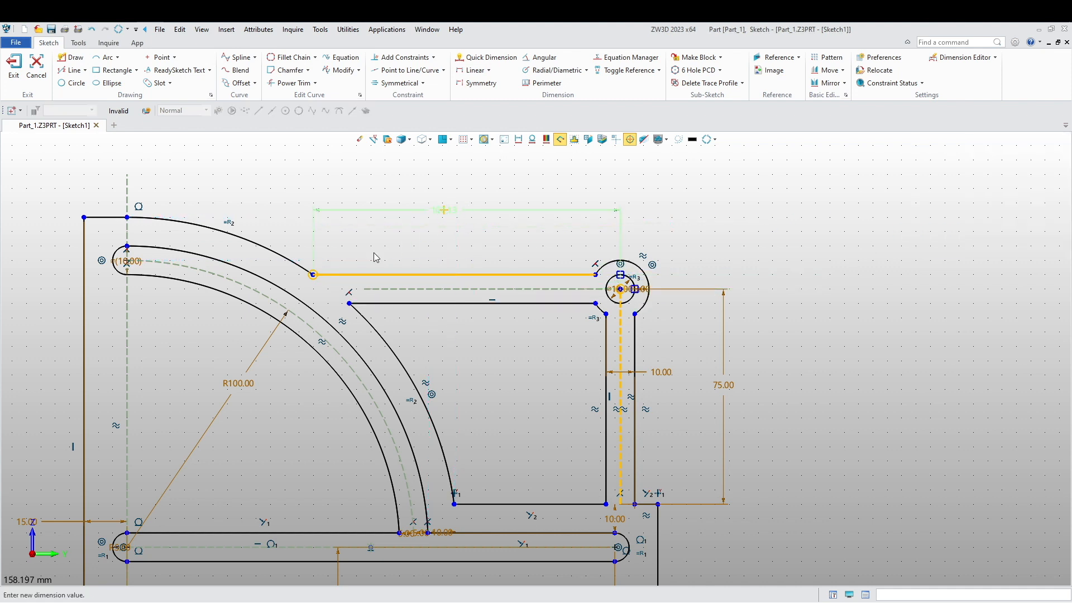
pyautogui.write('100')
pyautogui.press('Return')
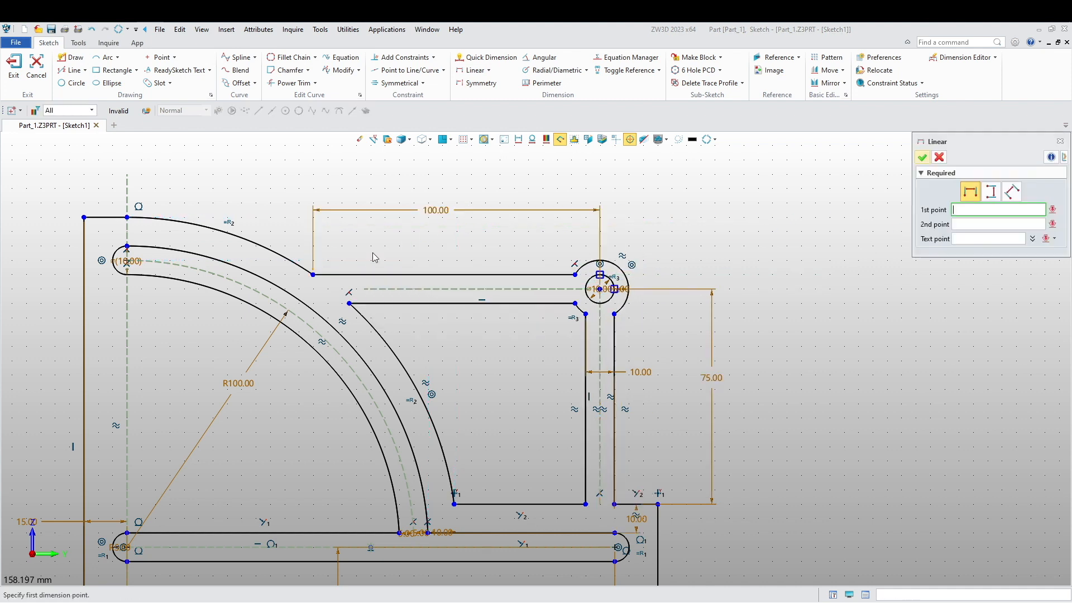
pyautogui.scroll(-4, 451, 361)
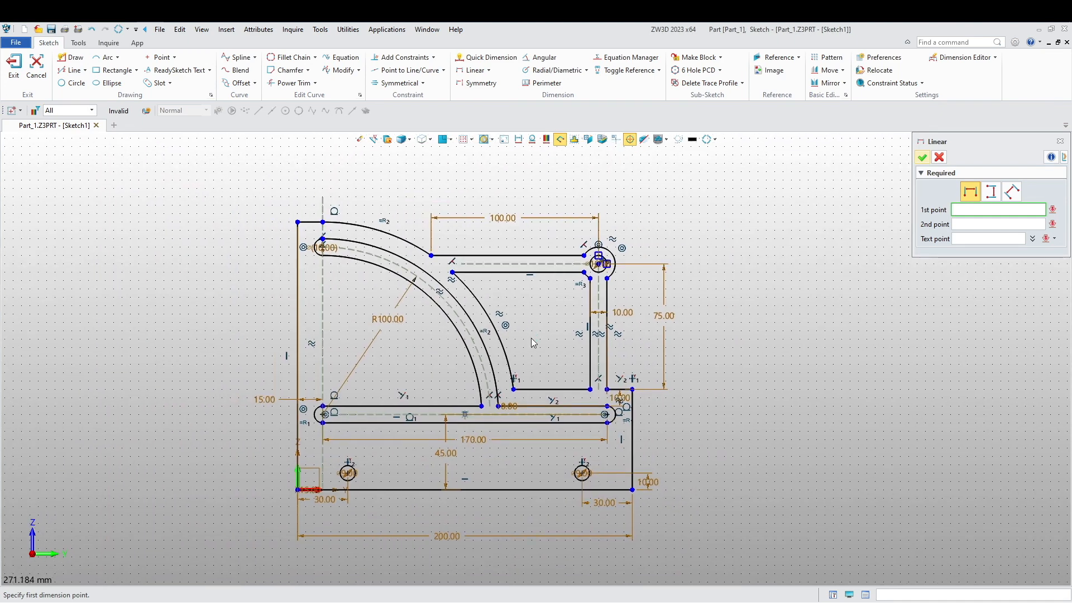
pyautogui.scroll(-2, 532, 342)
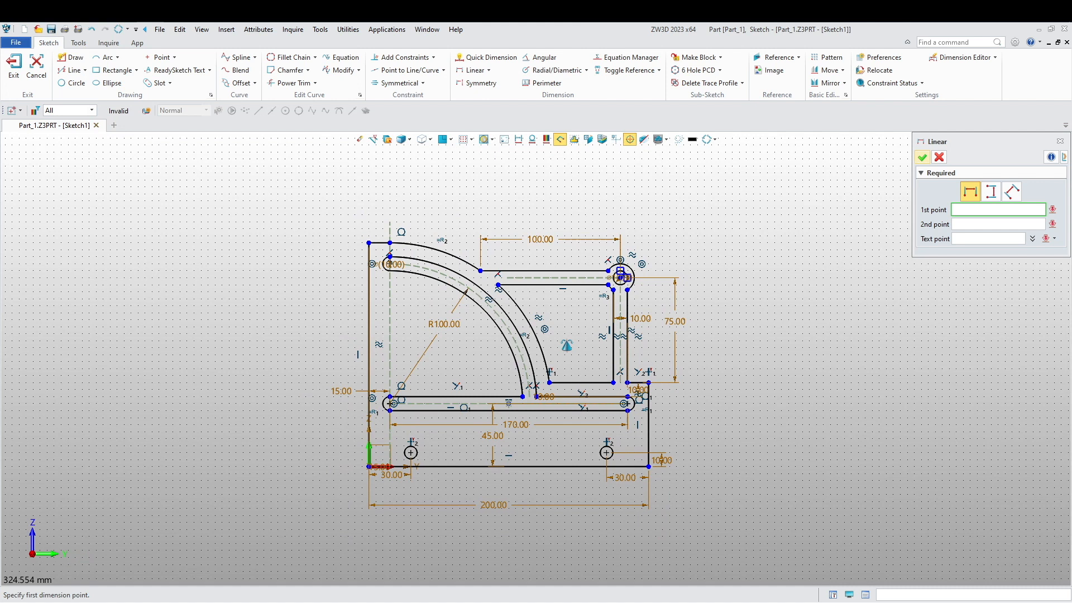
pyautogui.moveTo(793, 451); pyautogui.dragTo(779, 443, button='middle')
pyautogui.click(937, 157)
# Step: Run Auto Constrain to add the missing constraints and dimensions to the sketch
pyautogui.moveTo(747, 322); pyautogui.dragTo(770, 316, button='middle')
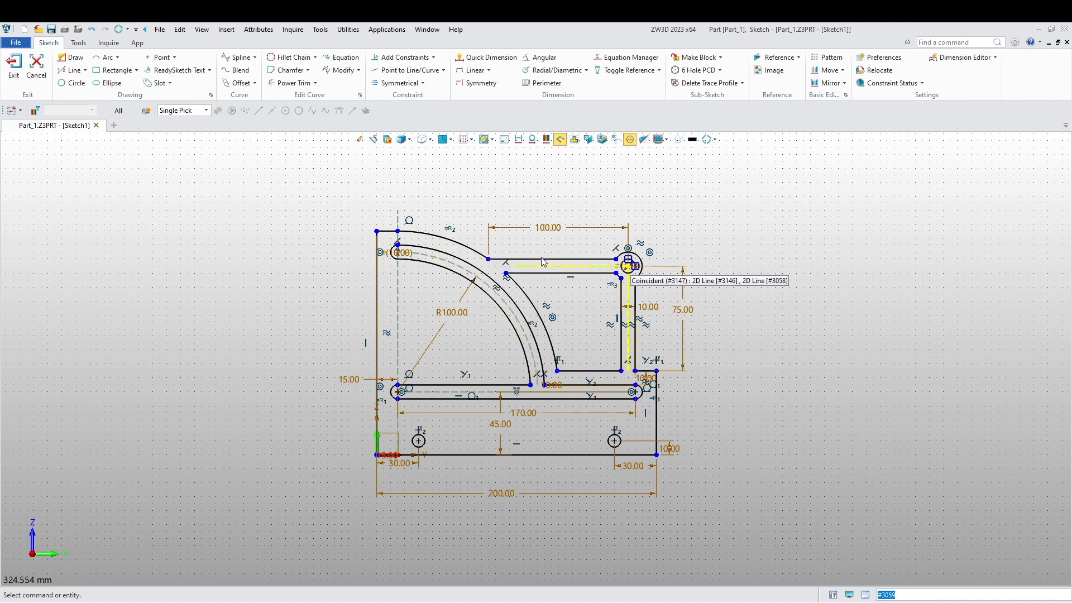
pyautogui.moveTo(240, 296); pyautogui.dragTo(228, 287, button='middle')
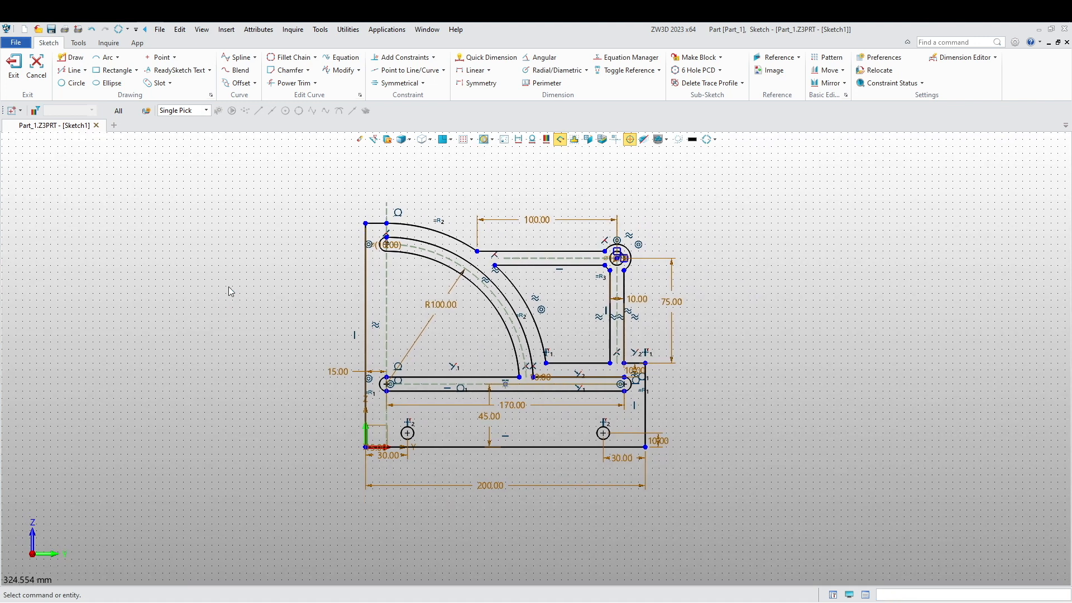
pyautogui.click(434, 57)
pyautogui.click(401, 91)
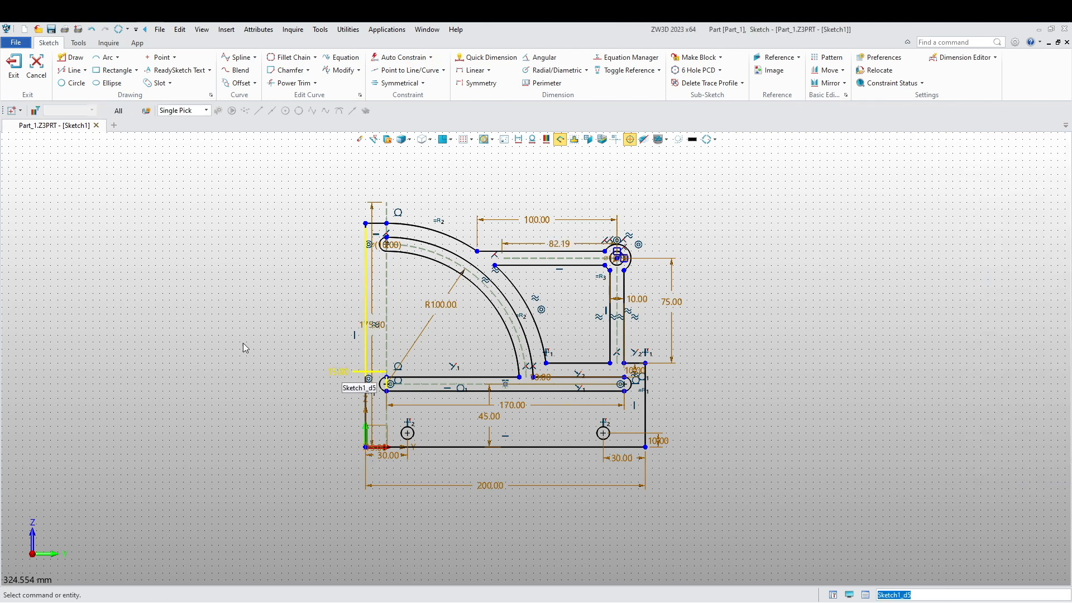
# Step: Check the constraint status of the whole sketch and close the report
pyautogui.moveTo(242, 342); pyautogui.dragTo(228, 362, button='middle')
pyautogui.click(889, 83)
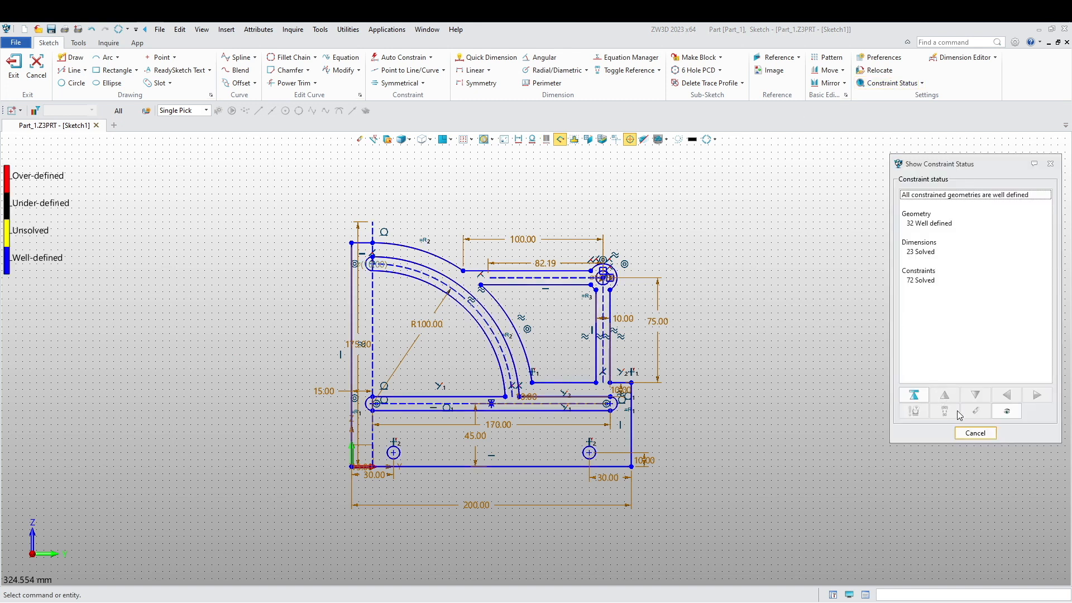
pyautogui.click(975, 433)
# Step: Try to exit the sketch and choose to deal with its overlapping objects
pyautogui.moveTo(759, 347); pyautogui.dragTo(773, 318, button='middle')
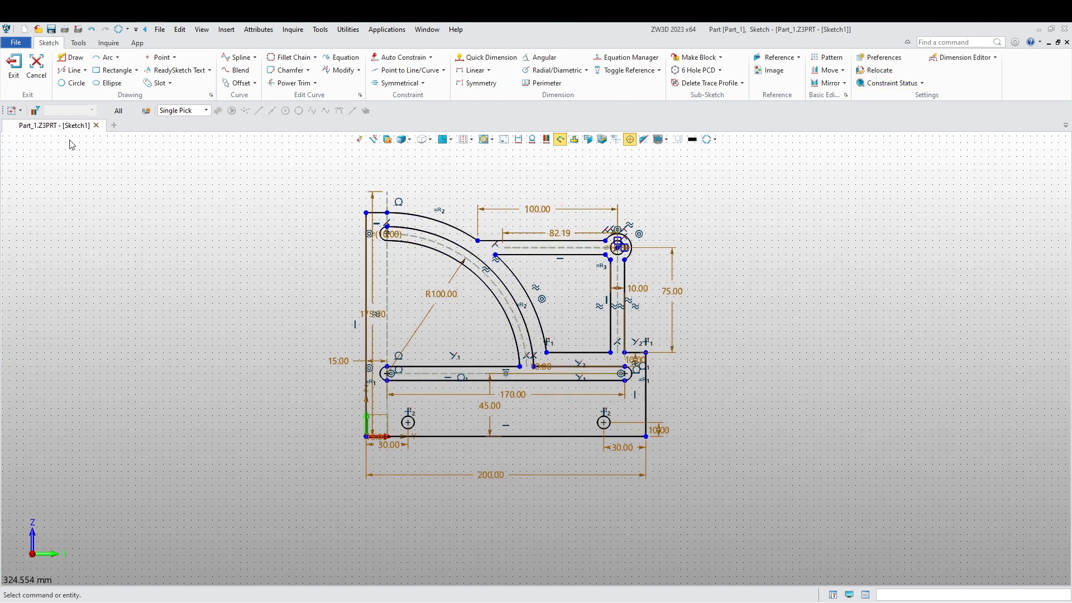
pyautogui.click(14, 67)
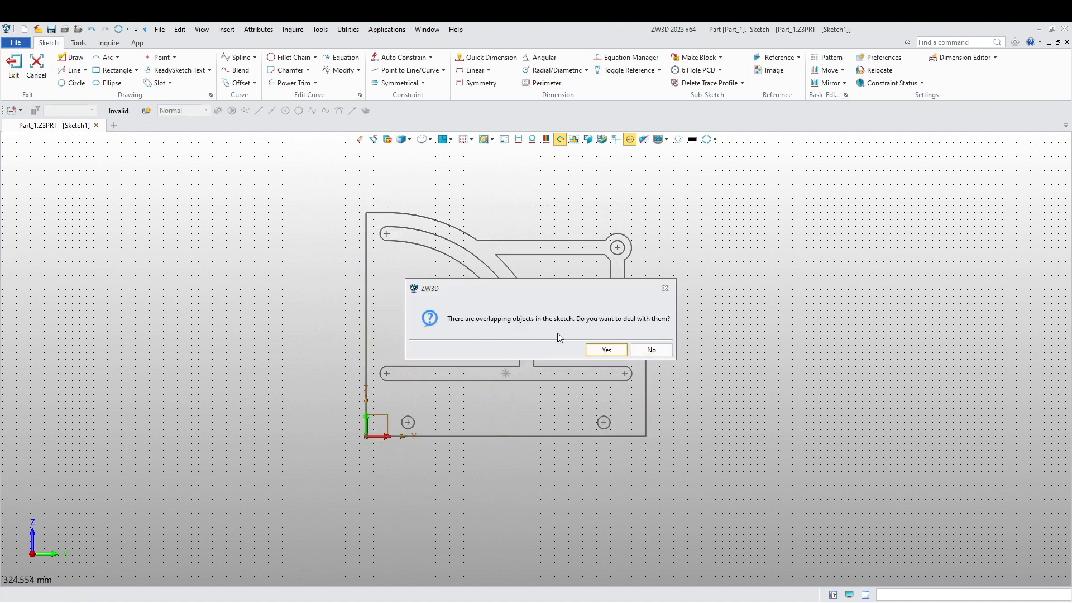
pyautogui.click(606, 350)
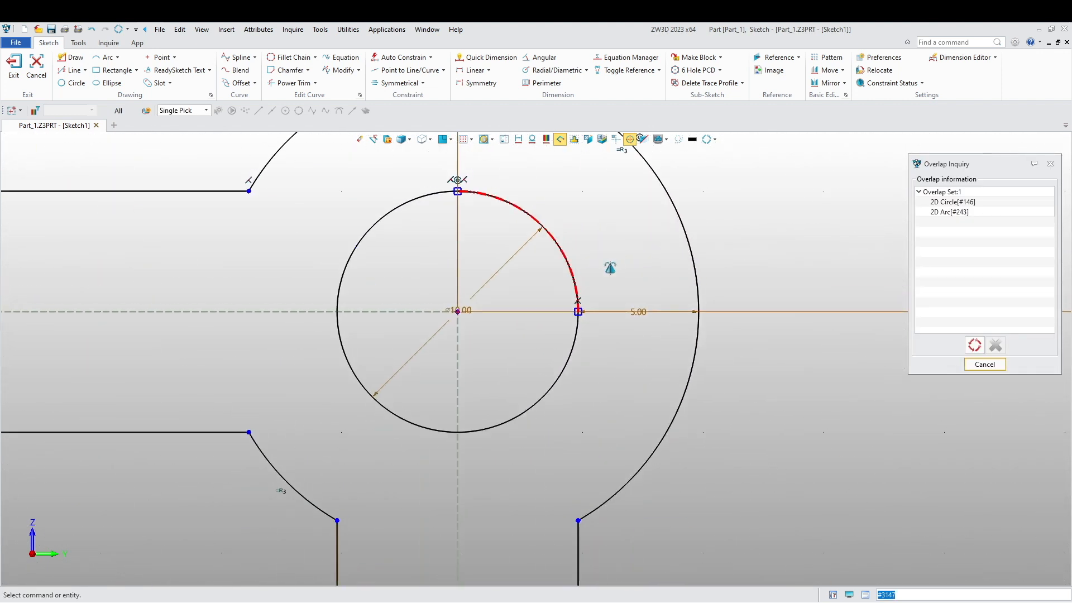
# Step: Erase the 10 mm circle and the overlapping quarter arc at the junction of the two arms
pyautogui.click(360, 140)
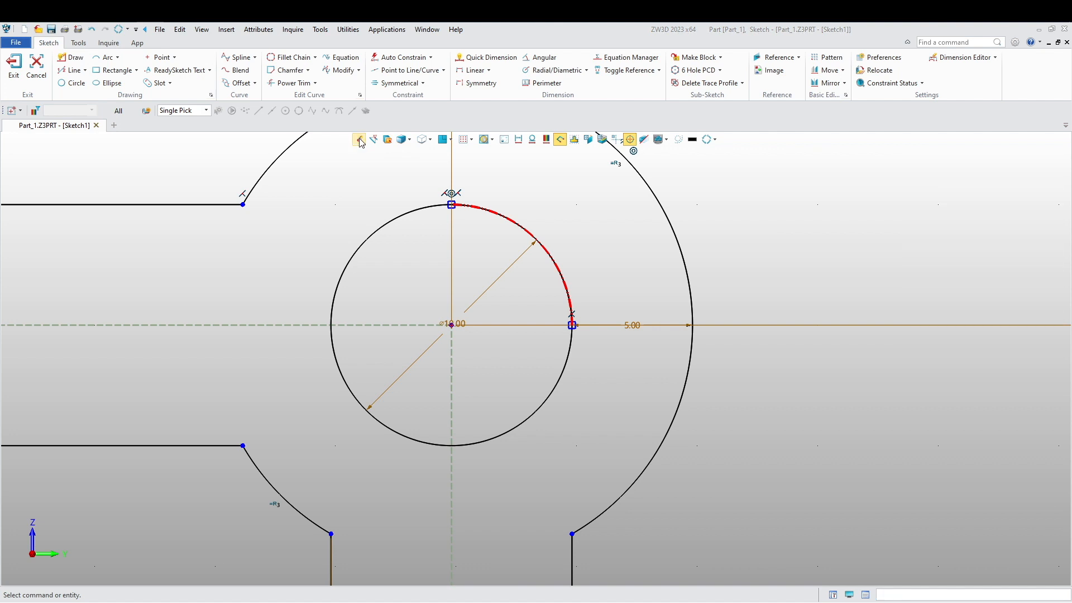
pyautogui.click(501, 220)
pyautogui.middleClick(551, 209)
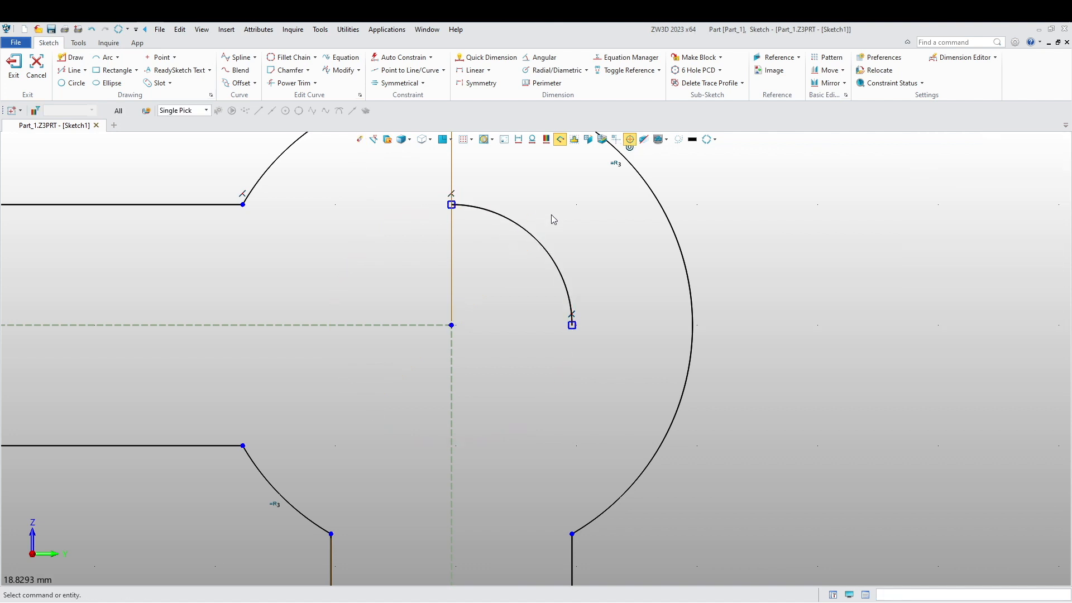
pyautogui.scroll(-3, 536, 257)
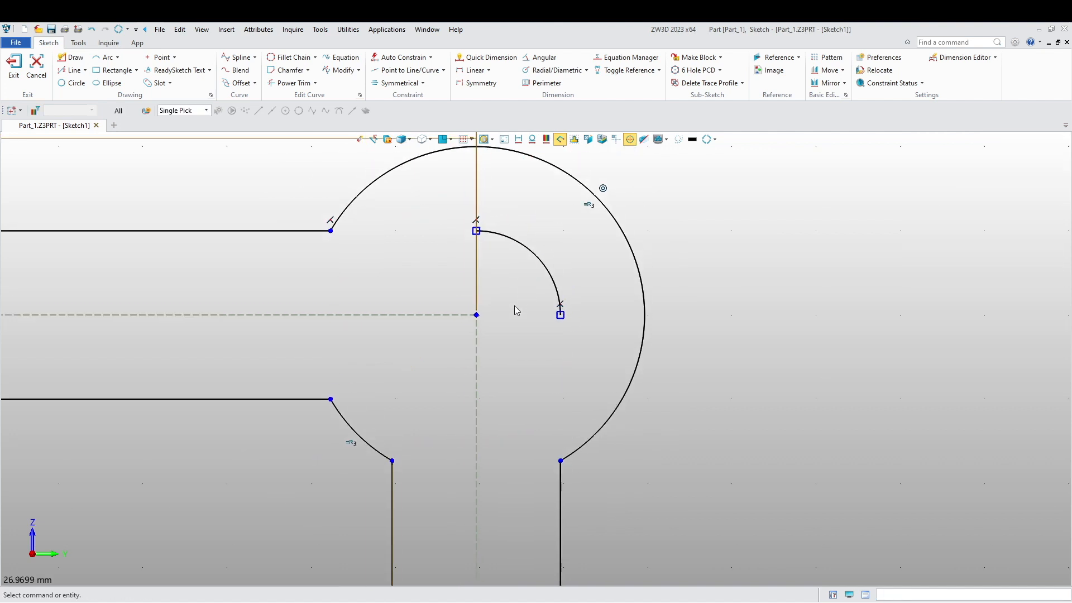
pyautogui.rightClick(528, 255)
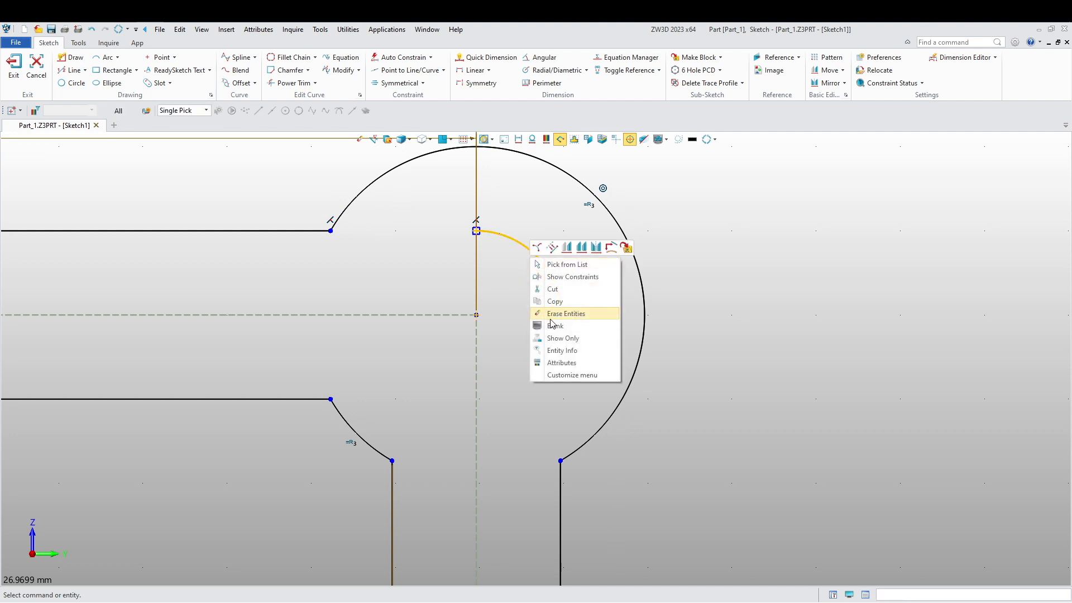
pyautogui.click(560, 314)
pyautogui.middleClick(490, 320)
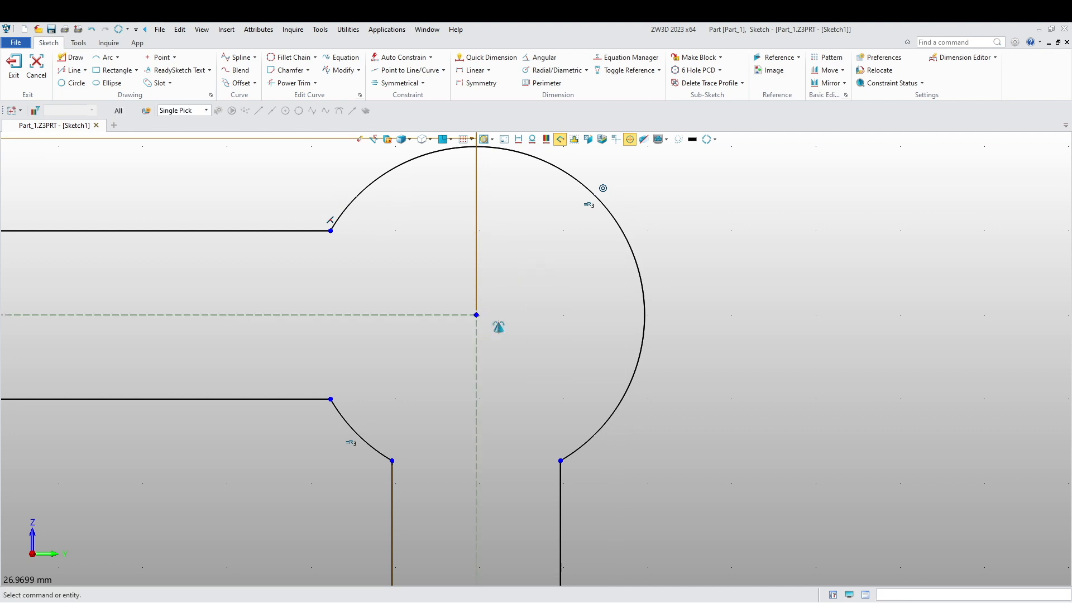
# Step: Draw a 10 mm diameter circle centred on the junction of the two arms
pyautogui.click(73, 82)
pyautogui.click(480, 312)
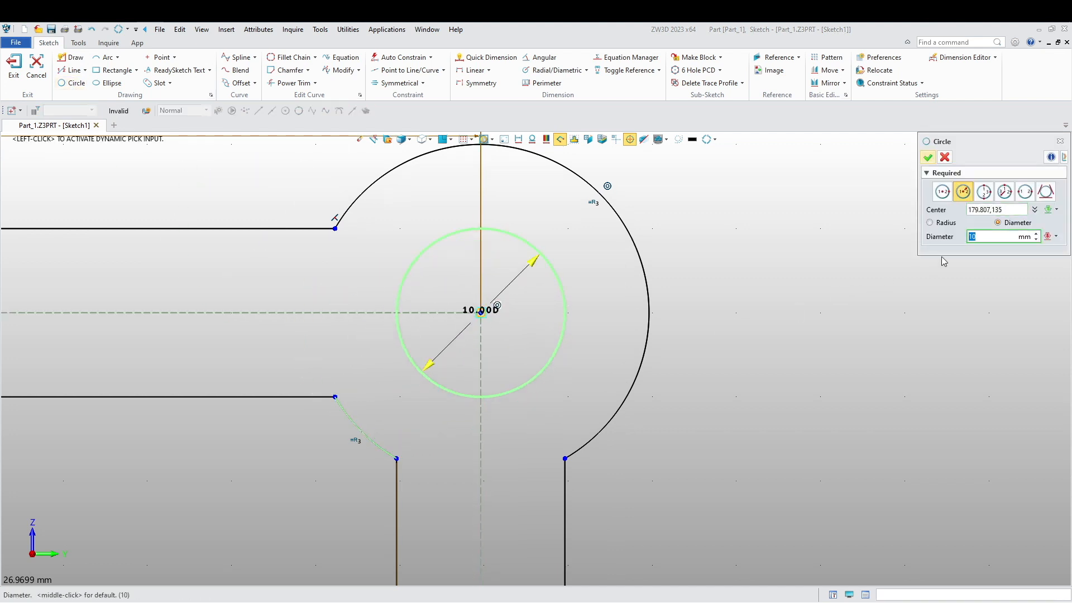
pyautogui.click(928, 158)
pyautogui.scroll(-6, 729, 286)
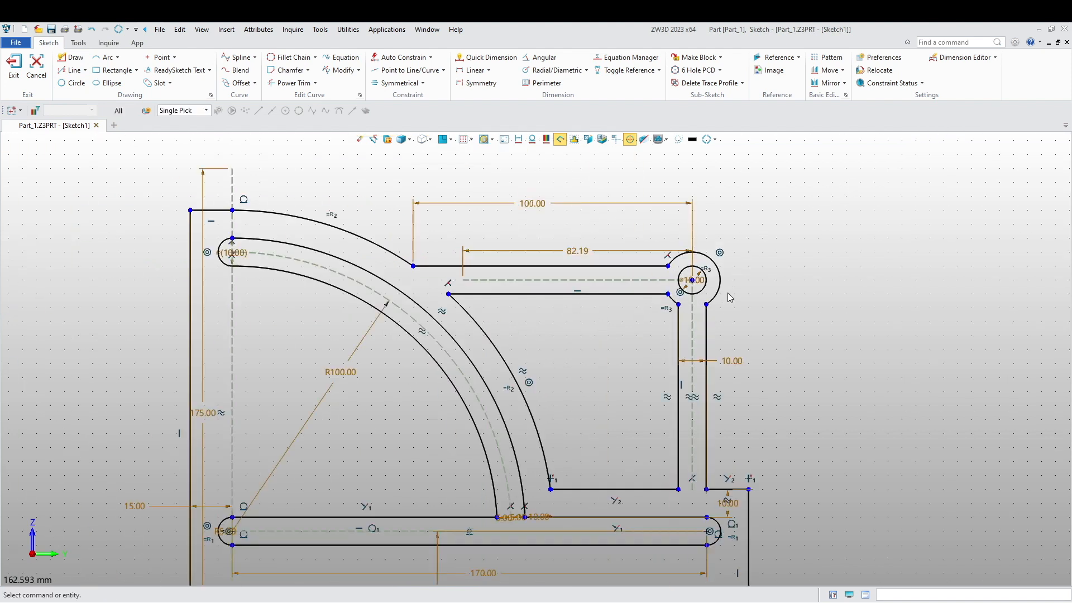
# Step: Auto-constrain the sketch with the plate's origin corner as base point and check the constraint status
pyautogui.click(400, 57)
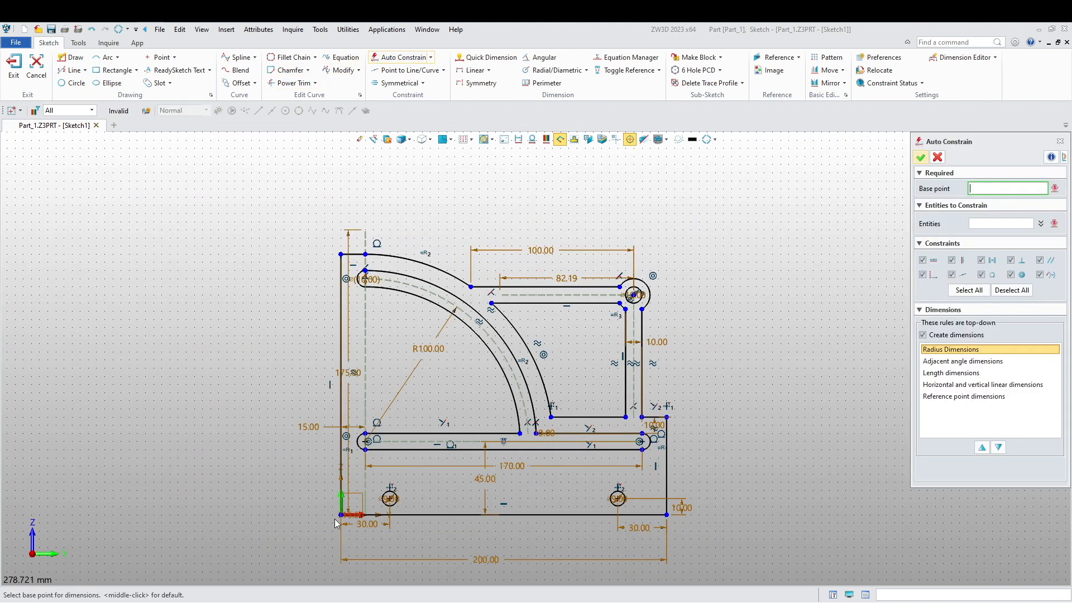
pyautogui.click(338, 517)
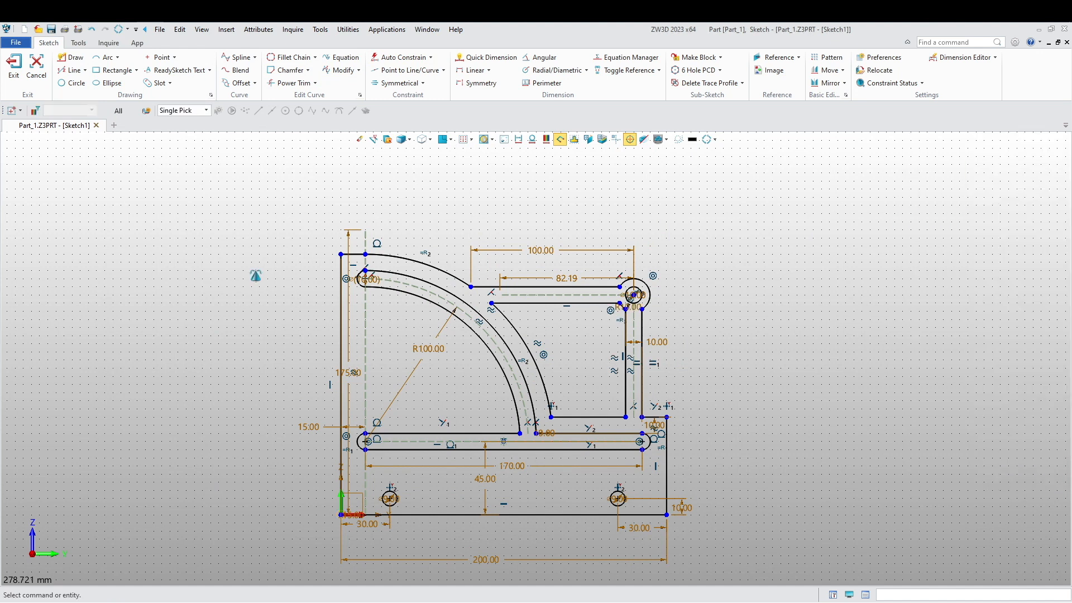
pyautogui.click(892, 83)
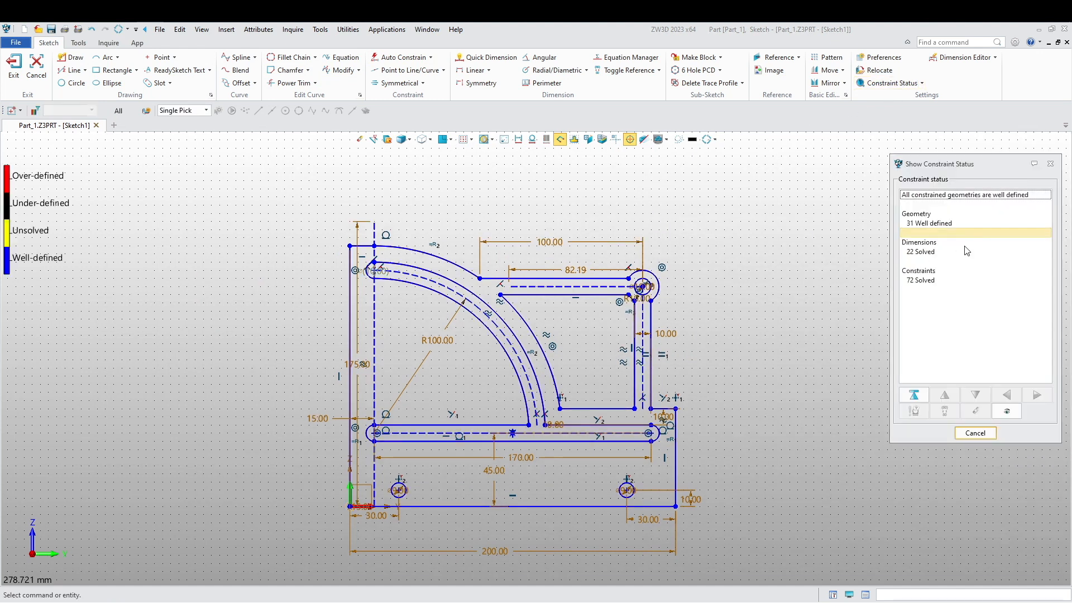
pyautogui.click(975, 434)
# Step: Exit the sketch and reopen it for editing
pyautogui.click(14, 63)
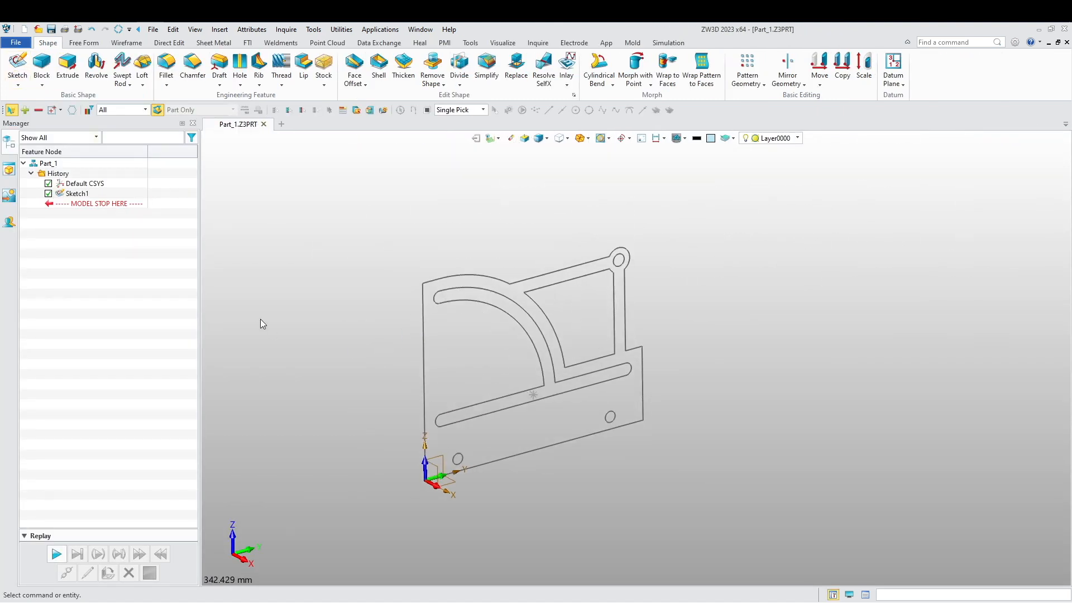
pyautogui.rightClick(253, 280)
pyautogui.click(259, 273)
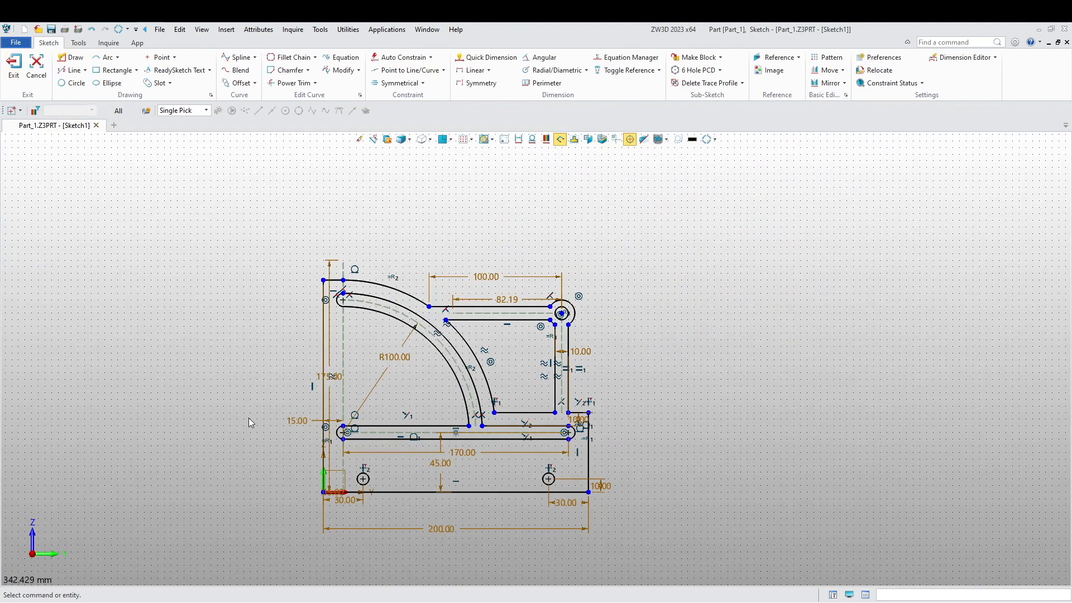
# Step: Offset the curved slot's inner arc 10 mm inward, in one direction only, and the horizontal slot's upper edge 10 mm upward
pyautogui.click(239, 83)
pyautogui.click(514, 296)
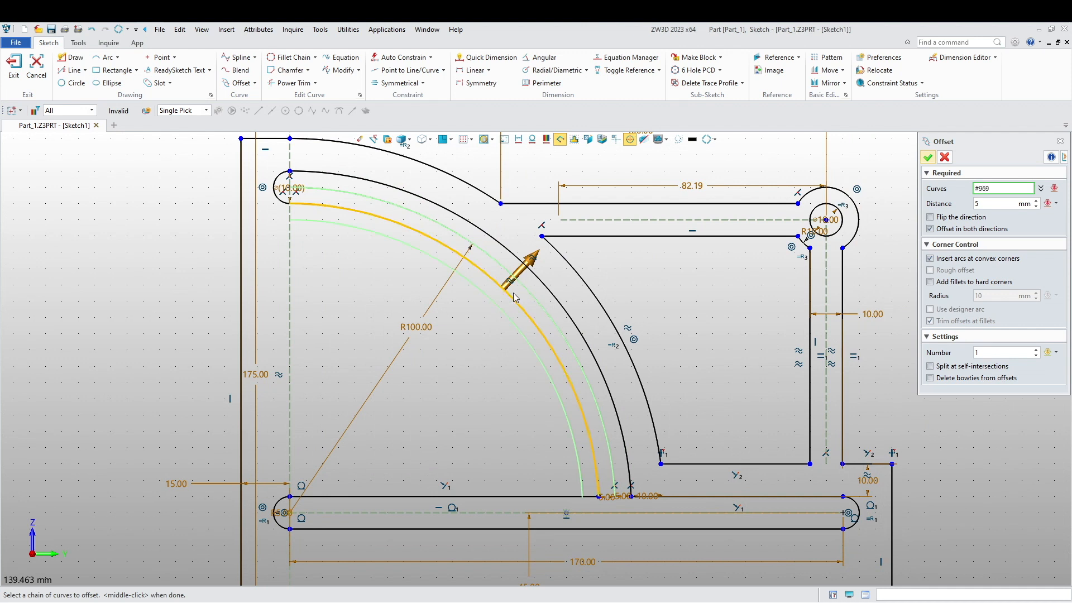
pyautogui.click(516, 272)
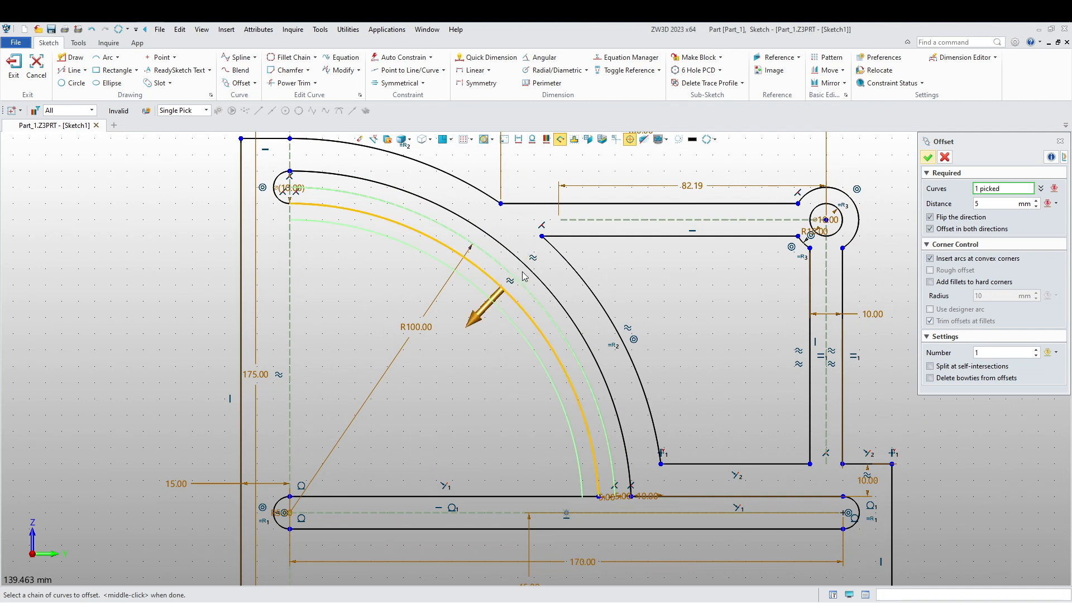
pyautogui.click(955, 229)
pyautogui.click(994, 204)
pyautogui.write('145')
pyautogui.press('Return')
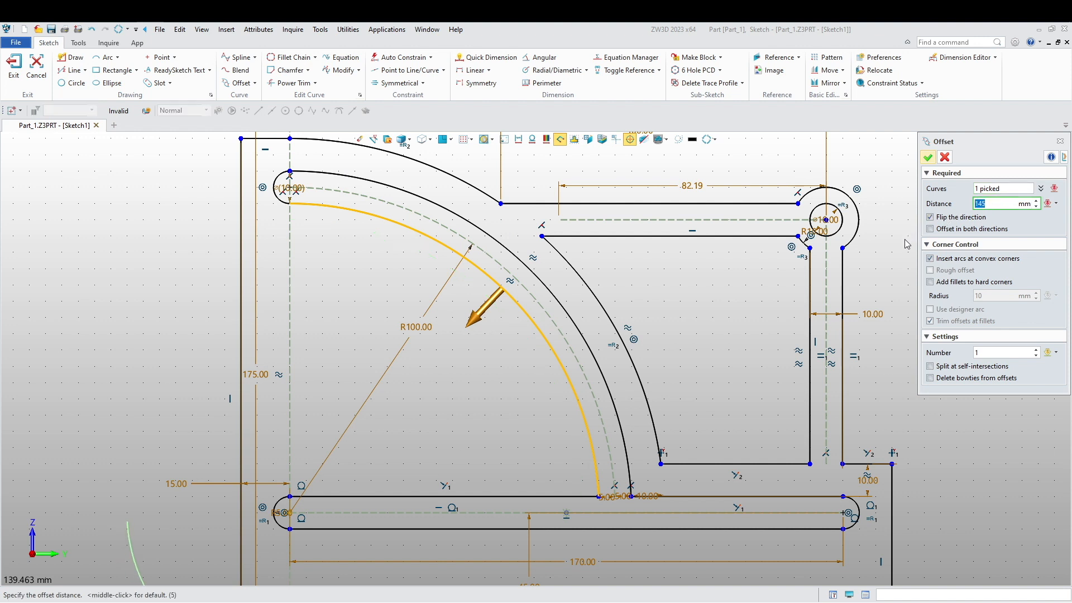
pyautogui.press('Return')
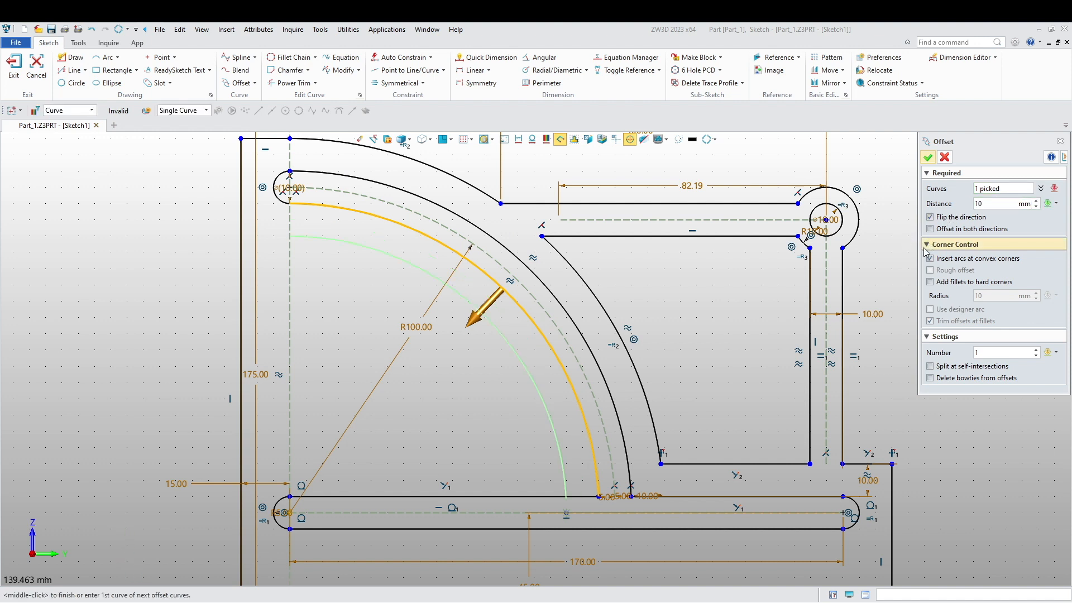
pyautogui.click(928, 158)
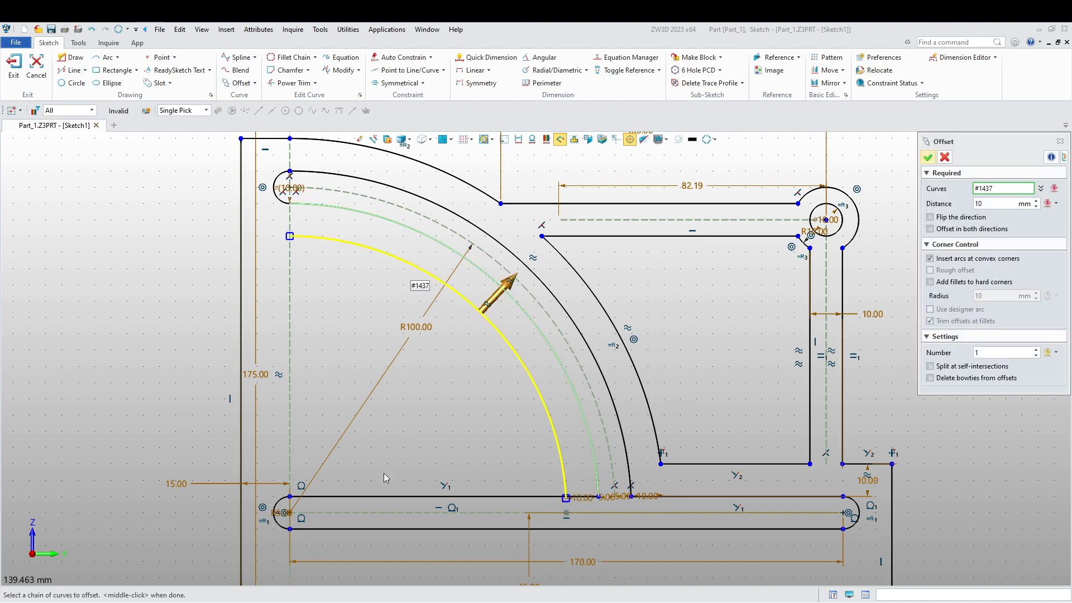
pyautogui.click(327, 501)
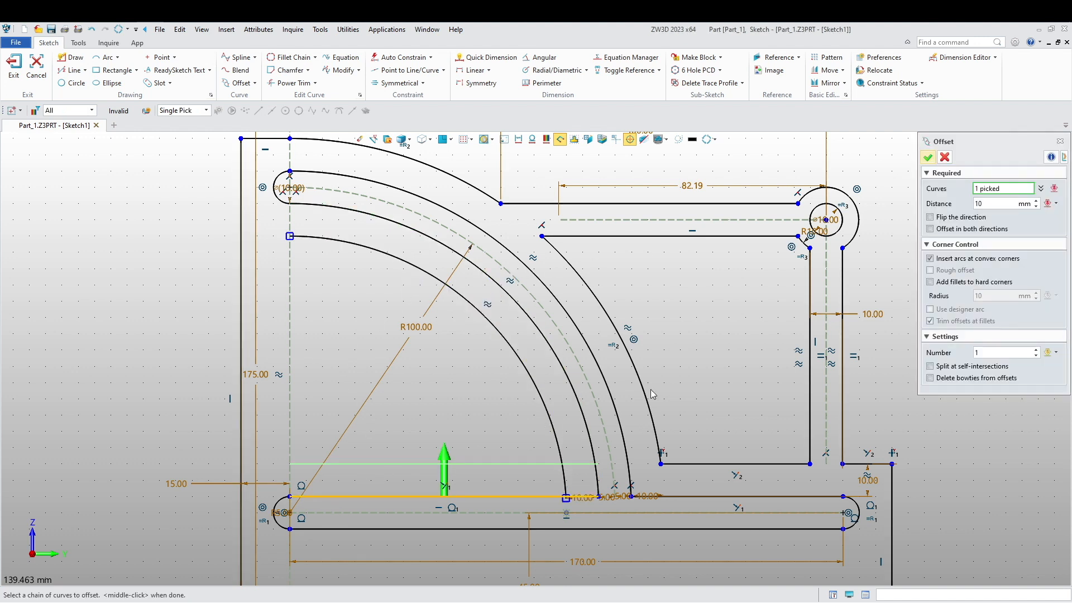
pyautogui.click(929, 158)
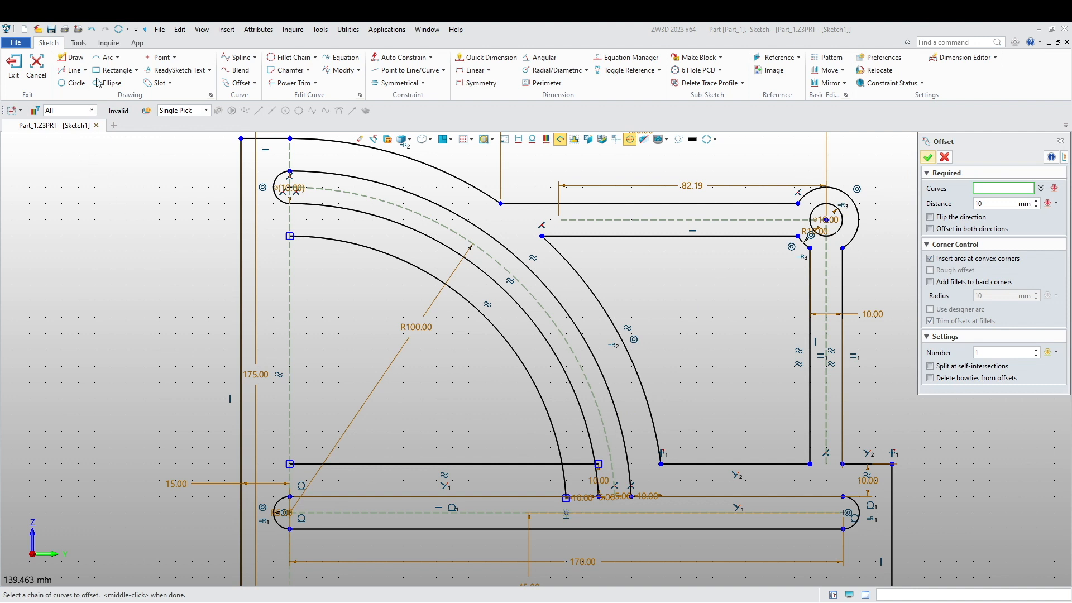
# Step: Power Trim the new offset arc and offset line where they cross, forming the inner window's right-hand corner
pyautogui.click(293, 83)
pyautogui.scroll(4, 512, 469)
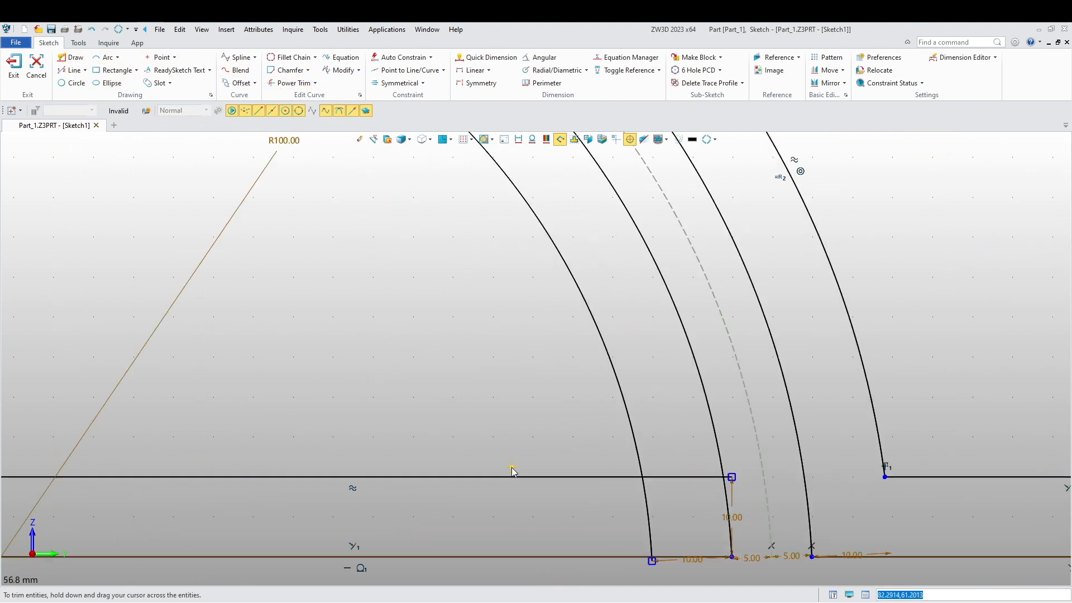
pyautogui.moveTo(618, 524); pyautogui.dragTo(669, 459)
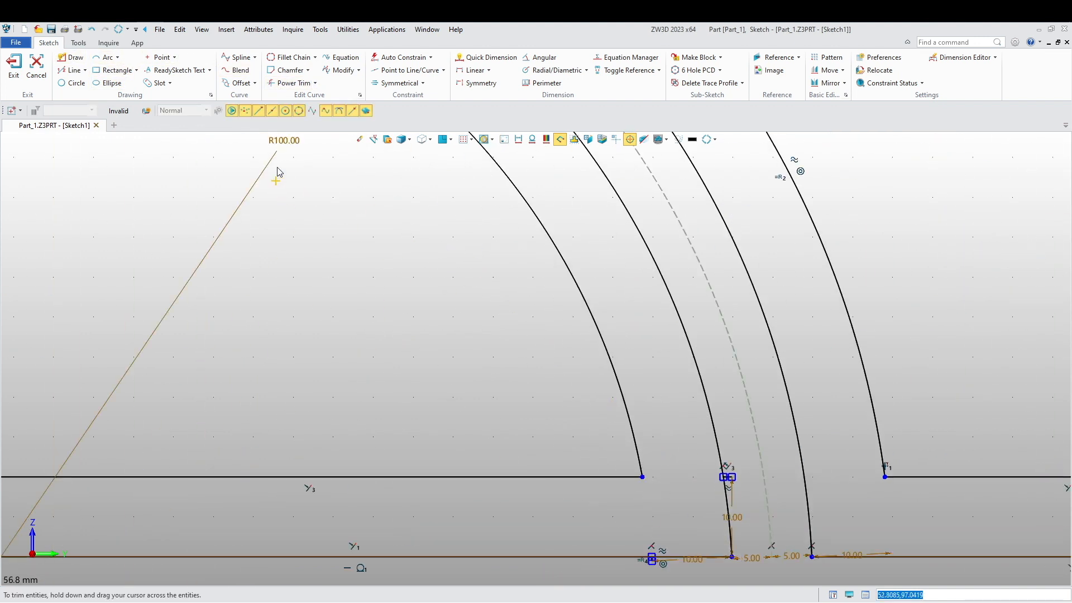
# Step: Erase the two short leftover pieces of the trimmed offset line and offset arc
pyautogui.press('Delete')
pyautogui.scroll(5, 726, 478)
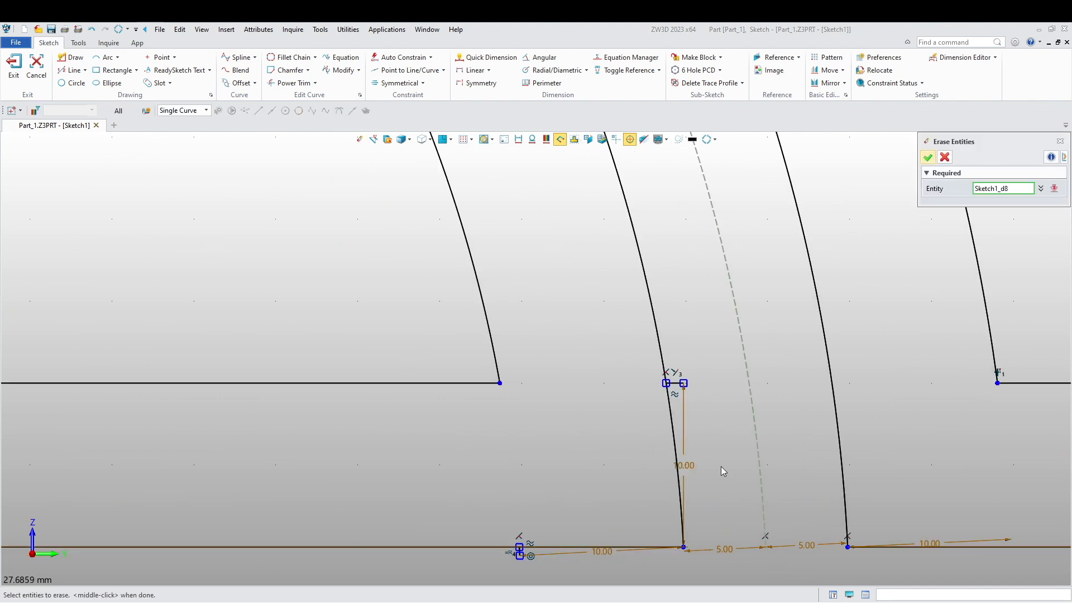
pyautogui.scroll(-5, 669, 356)
pyautogui.scroll(6, 484, 471)
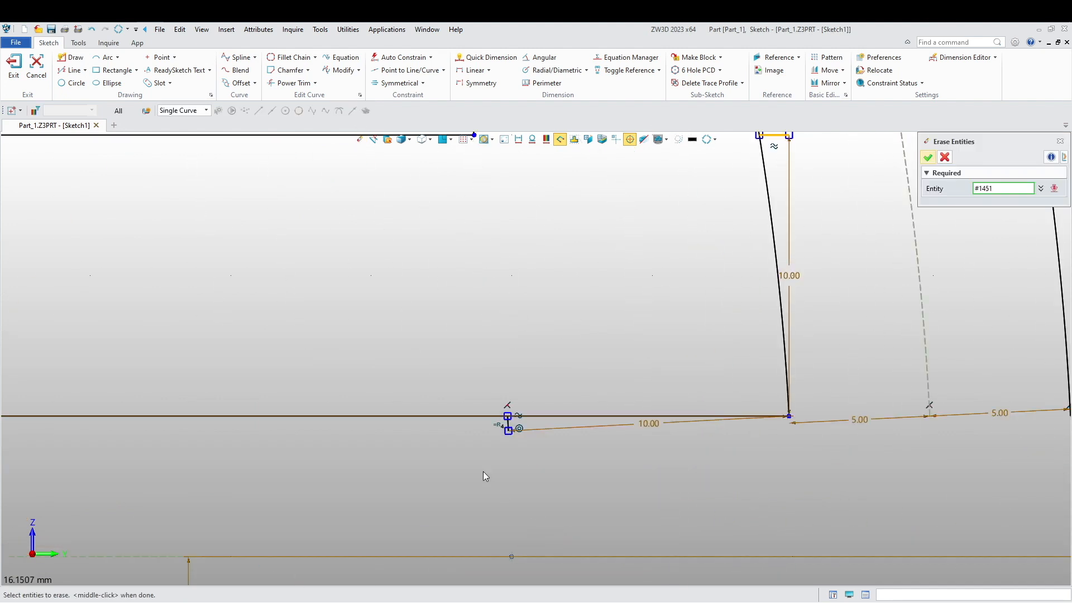
pyautogui.click(525, 390)
pyautogui.middleClick(480, 416)
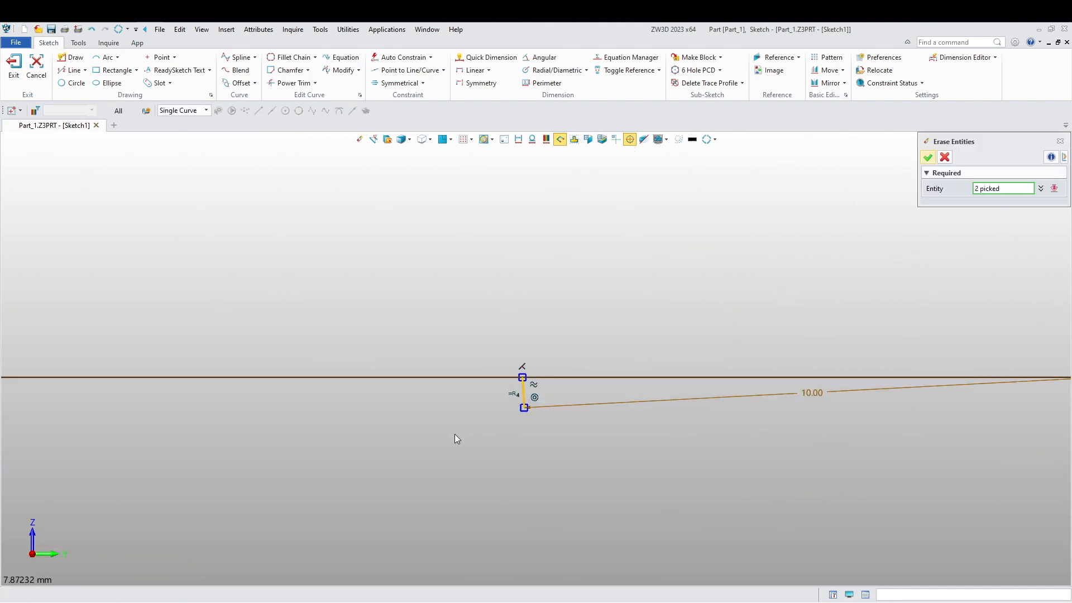
# Step: Draw a vertical line in line with the slots' left ends, running past both the offset arc and the offset line
pyautogui.scroll(-5, 458, 447)
pyautogui.scroll(-6, 475, 467)
pyautogui.moveTo(430, 442); pyautogui.dragTo(695, 472, button='middle')
pyautogui.scroll(-2, 419, 412)
pyautogui.moveTo(393, 359); pyautogui.dragTo(399, 427, button='middle')
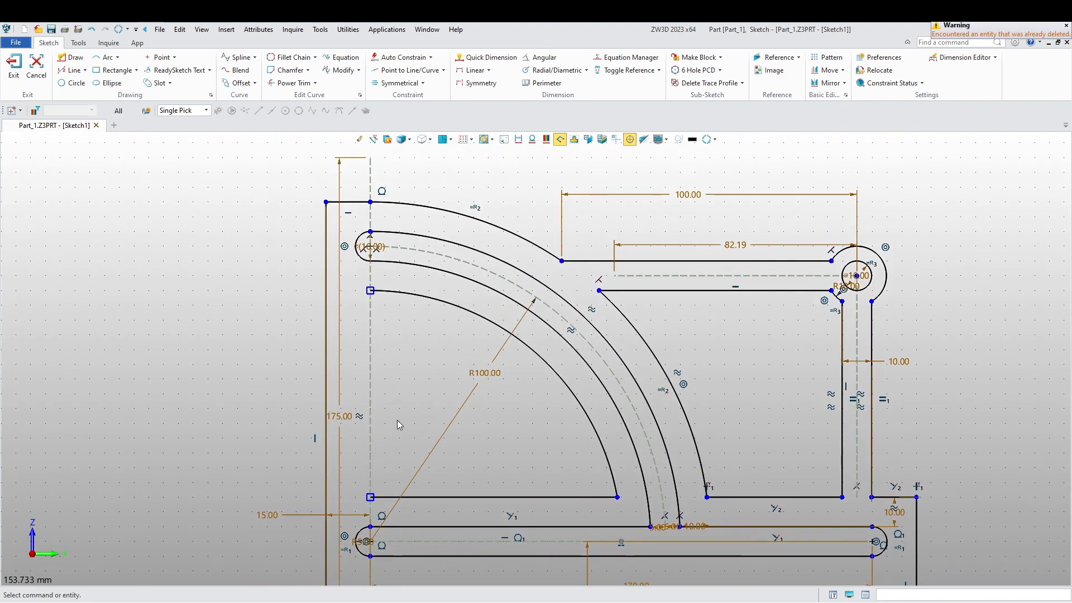
pyautogui.click(72, 57)
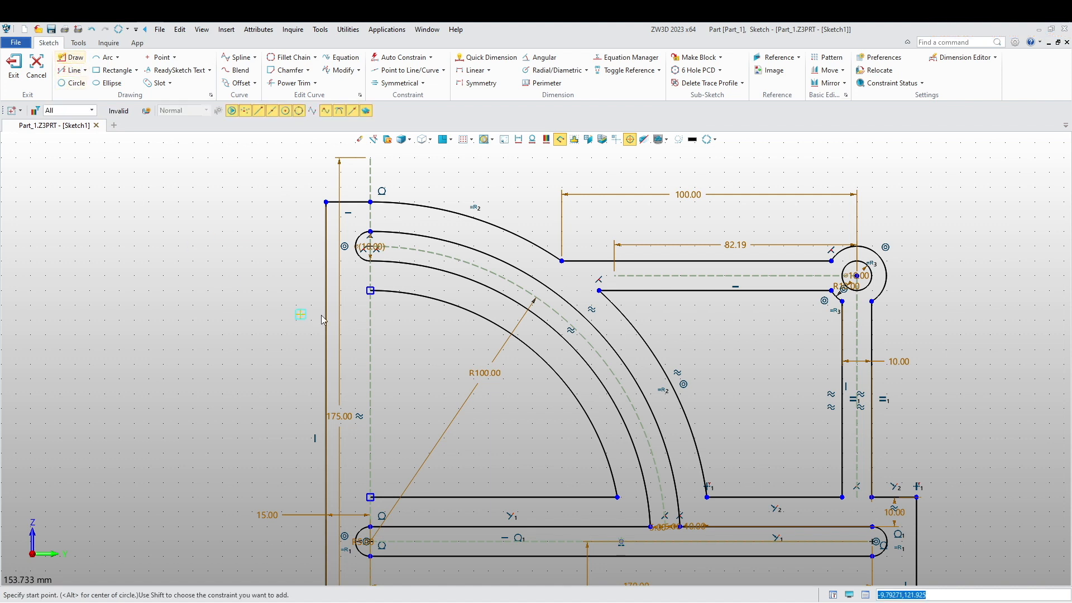
pyautogui.click(349, 267)
pyautogui.click(355, 505)
pyautogui.middleClick(359, 454)
# Step: Draw a short horizontal line from the offset arc's upper end to the new vertical line
pyautogui.scroll(7, 378, 315)
pyautogui.moveTo(447, 349); pyautogui.dragTo(509, 391, button='middle')
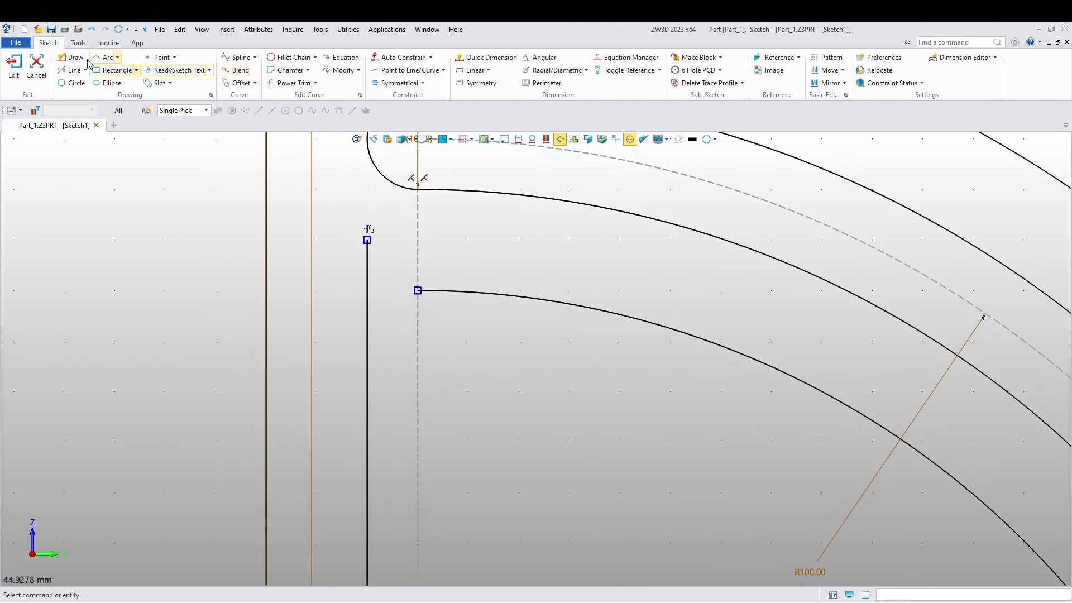
pyautogui.click(71, 58)
pyautogui.click(418, 290)
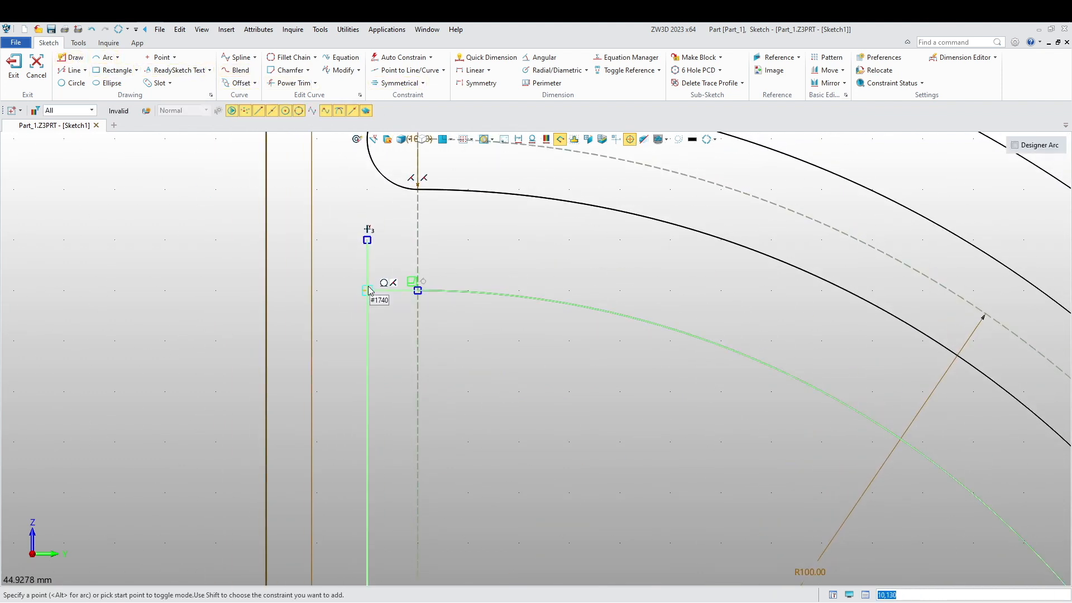
pyautogui.click(367, 289)
pyautogui.press('Escape')
# Step: Power Trim the vertical line's overshoot above the short horizontal line
pyautogui.scroll(-5, 359, 277)
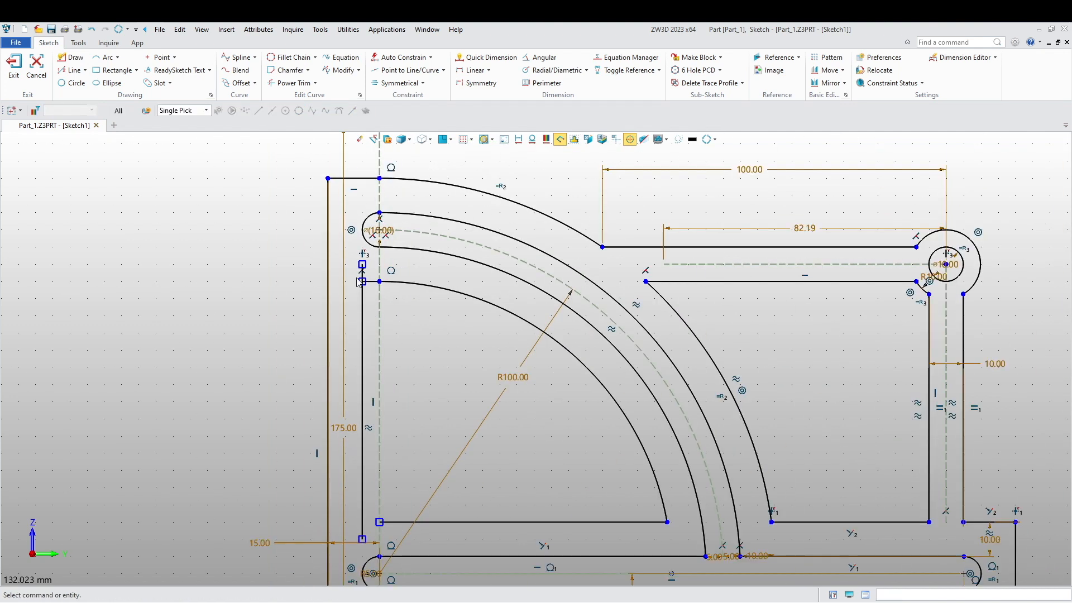
pyautogui.scroll(3, 368, 154)
pyautogui.click(292, 82)
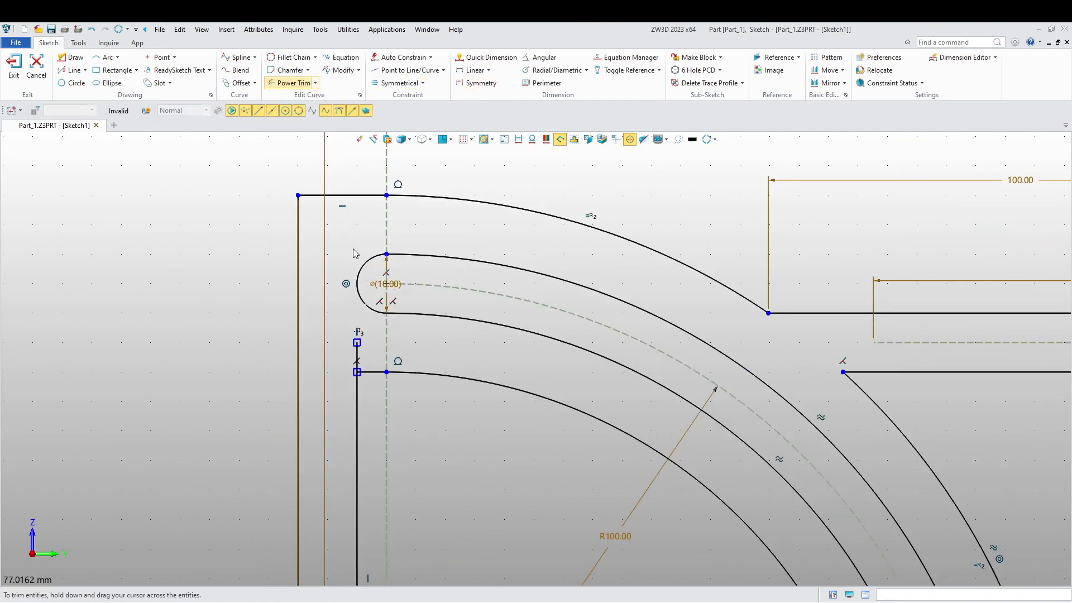
pyautogui.scroll(3, 355, 366)
pyautogui.scroll(-2, 337, 375)
pyautogui.scroll(-5, 338, 375)
pyautogui.scroll(6, 430, 387)
pyautogui.press('Escape')
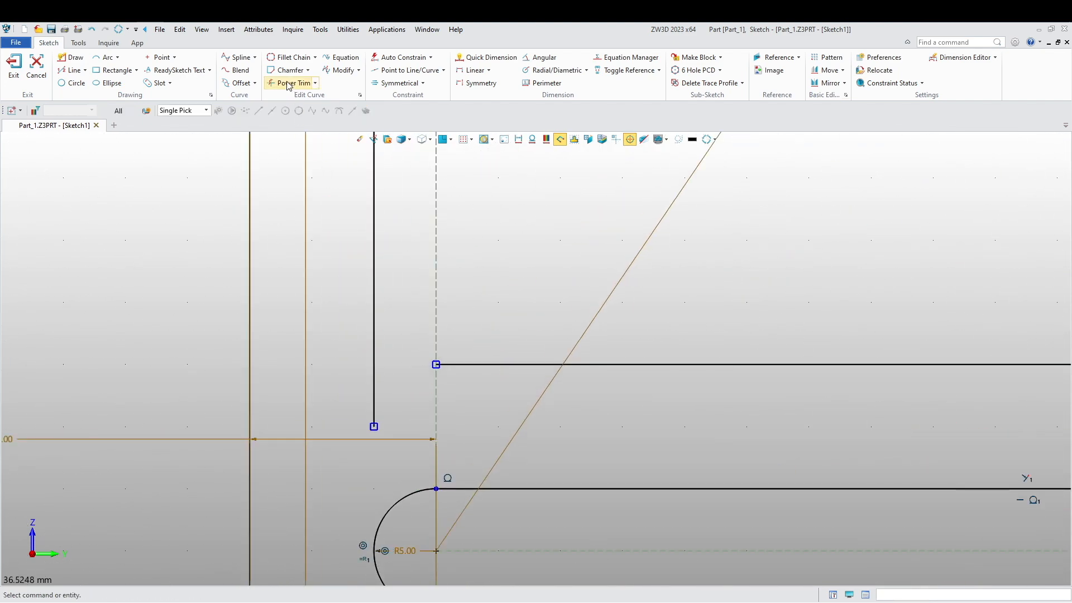
# Step: Extend the window's lower horizontal line to meet the vertical line with Trim/Extend
pyautogui.click(316, 83)
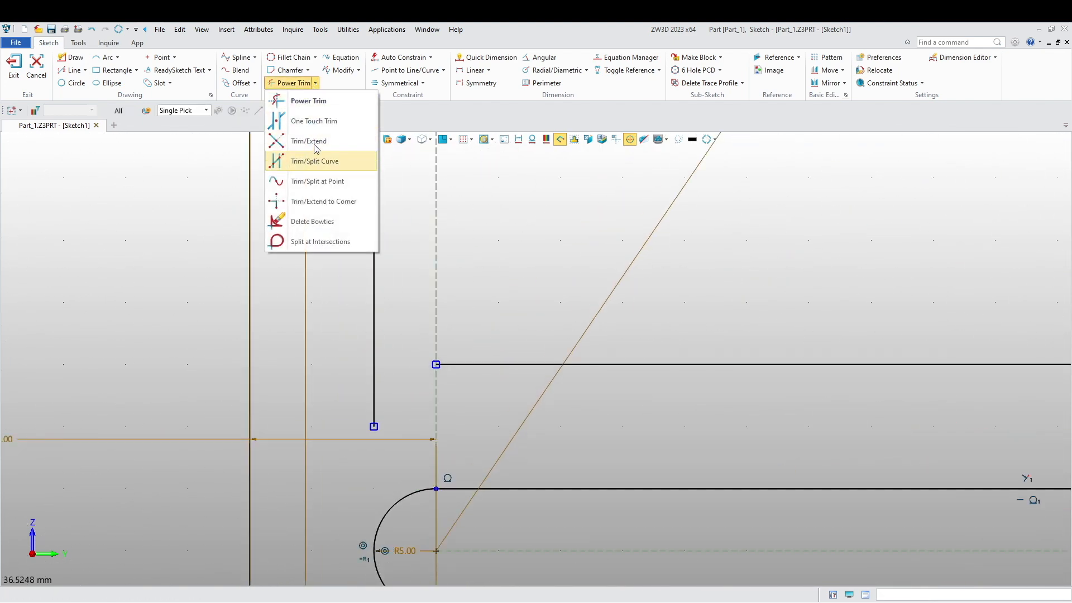
pyautogui.click(301, 141)
pyautogui.click(460, 366)
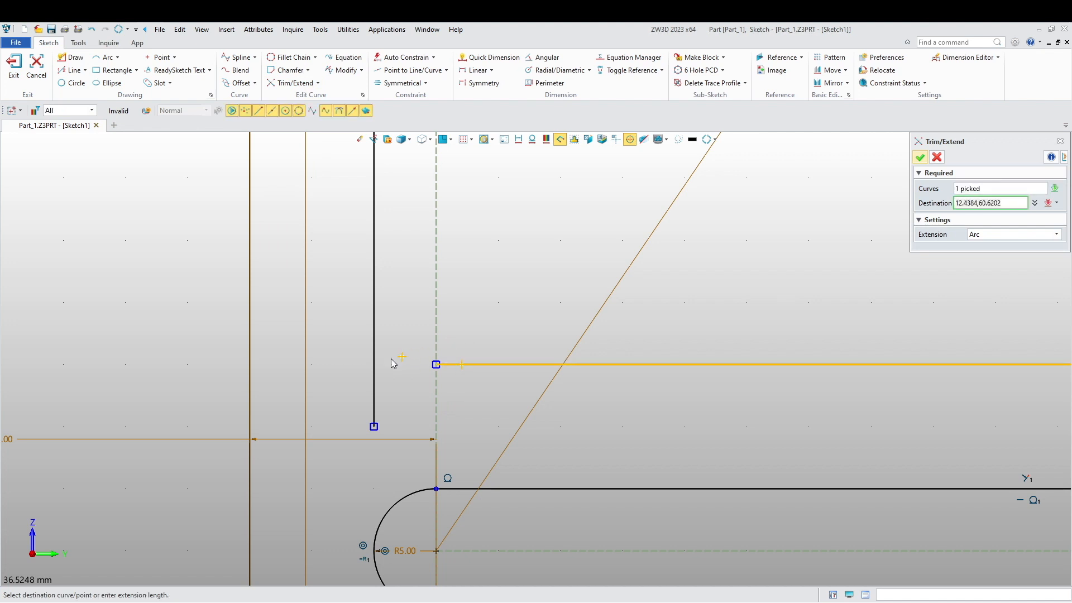
pyautogui.click(369, 388)
pyautogui.press('Escape')
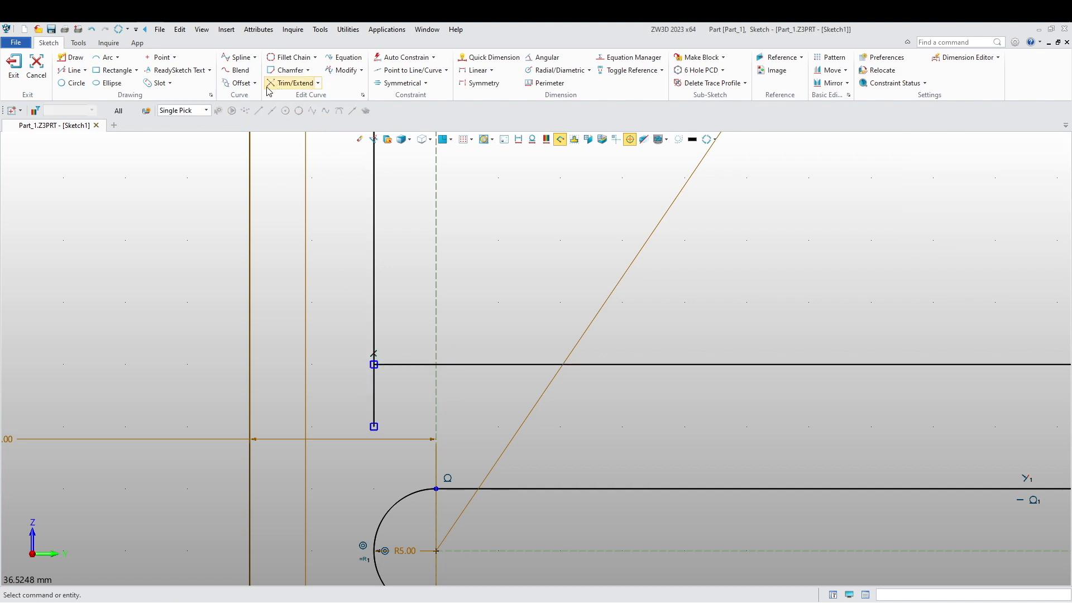
# Step: Power Trim the vertical line's overshoot below the window's lower horizontal line
pyautogui.click(316, 83)
pyautogui.click(310, 160)
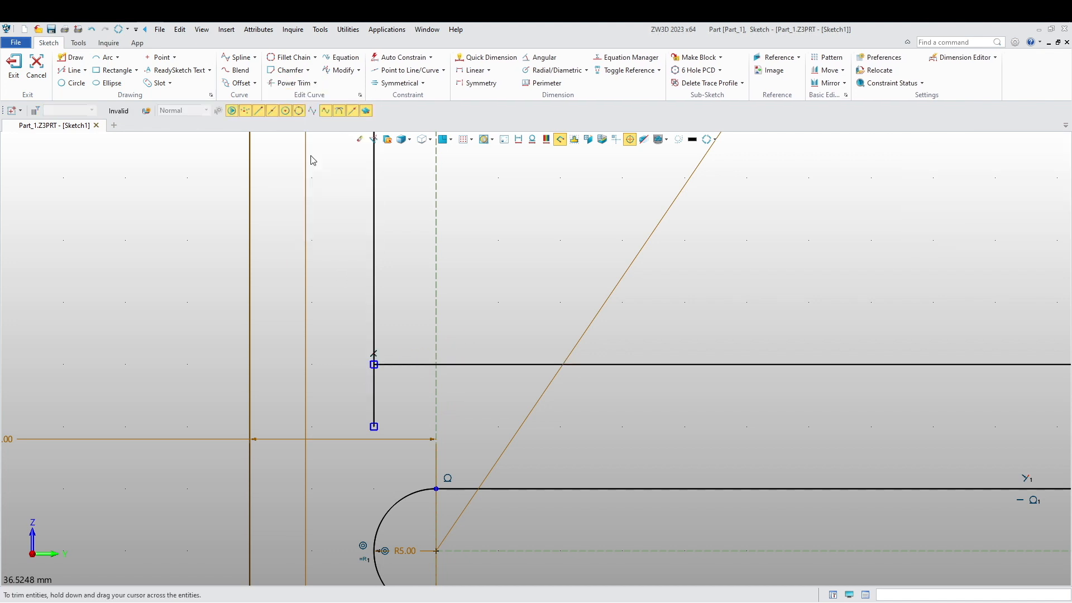
pyautogui.moveTo(388, 386); pyautogui.dragTo(361, 386)
pyautogui.scroll(-10, 362, 388)
pyautogui.press('Escape')
pyautogui.moveTo(280, 410)
pyautogui.mouseDown(button='middle')
pyautogui.moveTo(271, 456)
pyautogui.moveTo(282, 431)
pyautogui.mouseUp(button='middle')
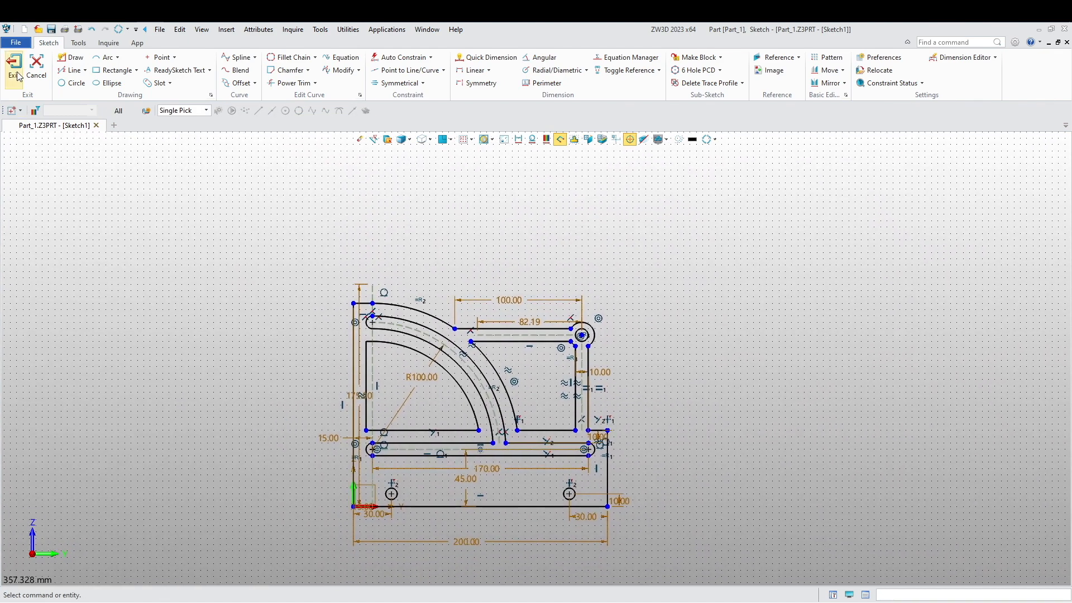
# Step: Auto-constrain the updated sketch from the plate's origin corner and exit the sketch
pyautogui.click(400, 57)
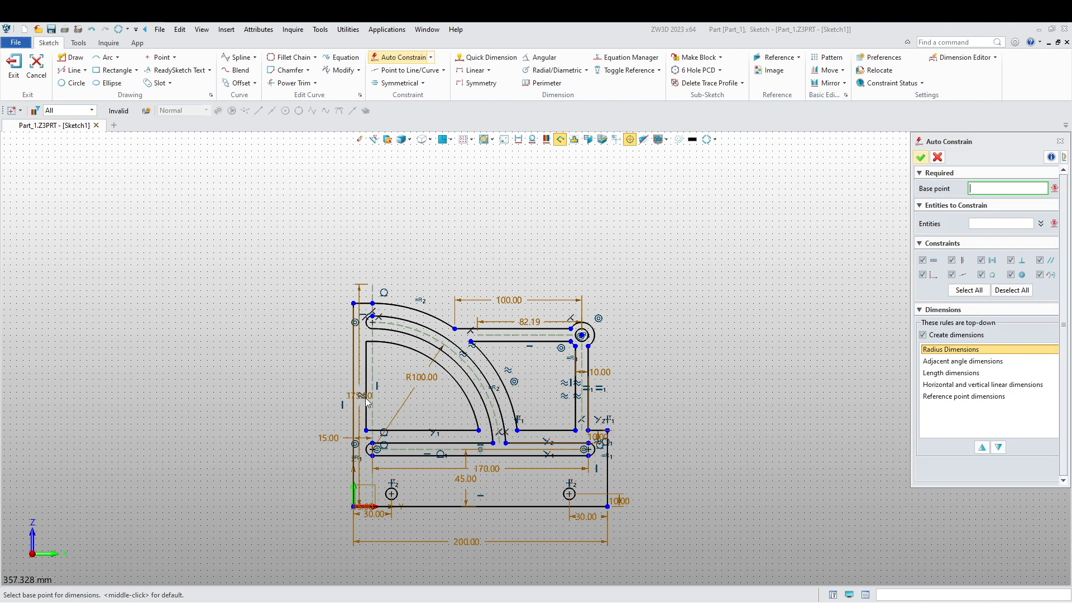
pyautogui.click(354, 511)
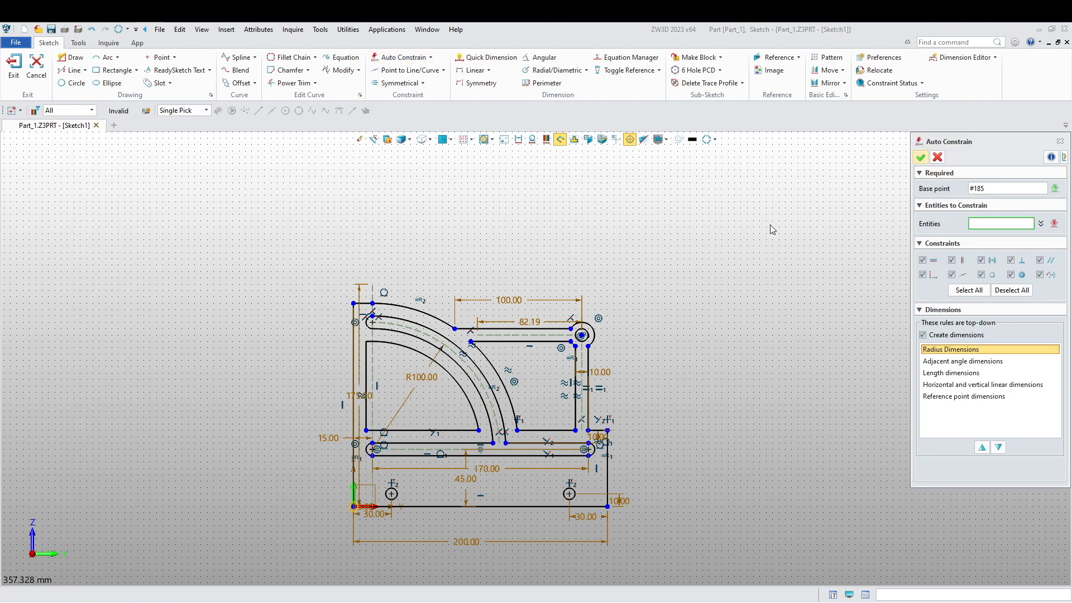
pyautogui.middleClick(760, 244)
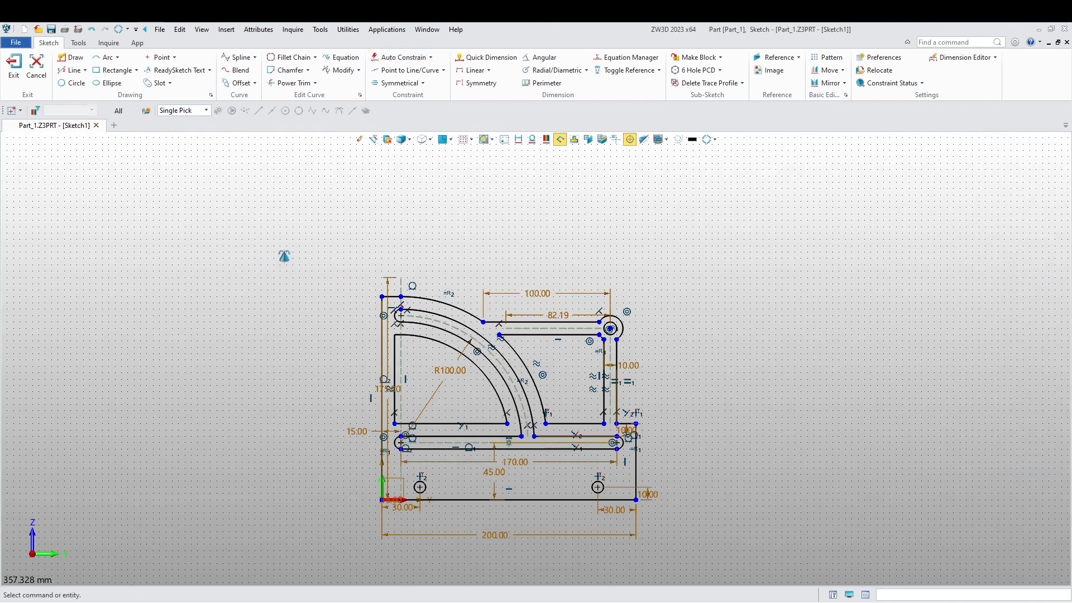
pyautogui.click(14, 62)
pyautogui.moveTo(411, 376); pyautogui.dragTo(428, 416, button='right')
pyautogui.scroll(2, 428, 416)
pyautogui.moveTo(424, 406); pyautogui.dragTo(436, 407, button='middle')
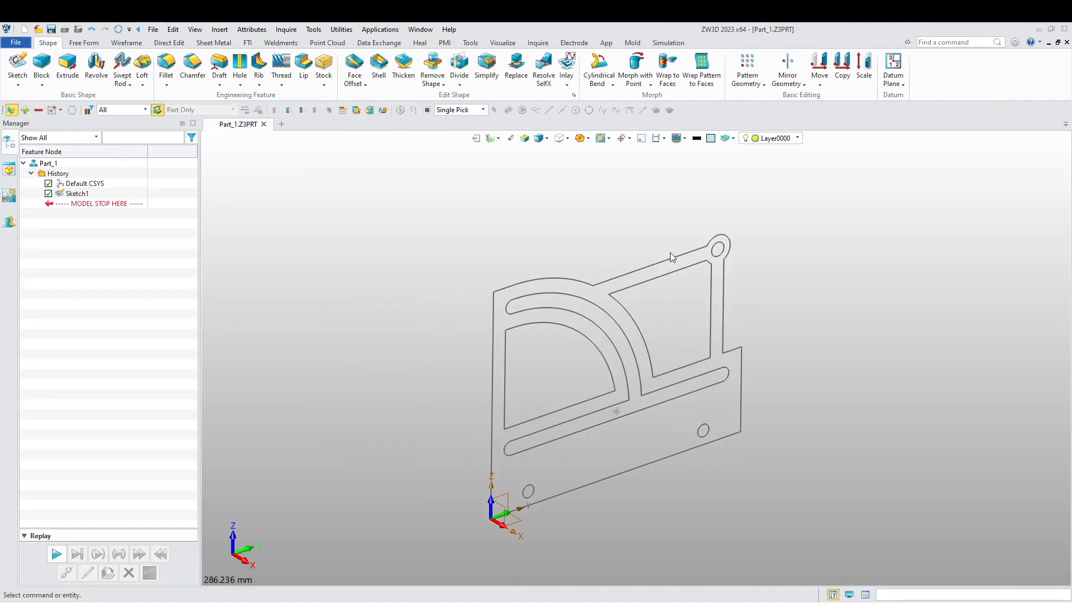
# Step: Extrude the side-plate sketch from 0 to 15 mm as a base solid
pyautogui.click(710, 138)
pyautogui.click(863, 233)
pyautogui.click(67, 66)
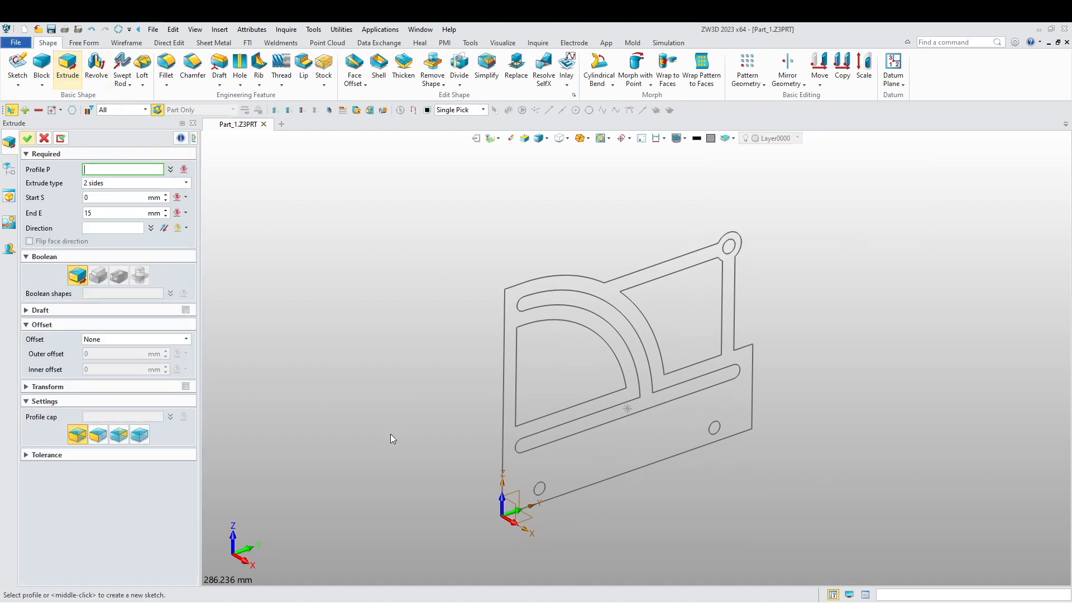
pyautogui.click(508, 335)
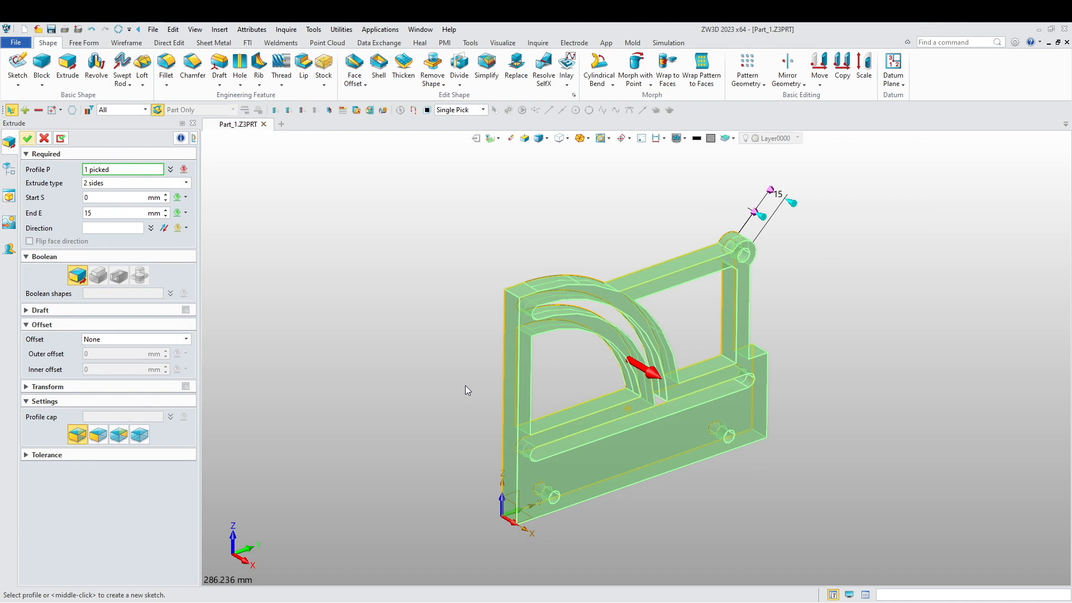
pyautogui.click(95, 214)
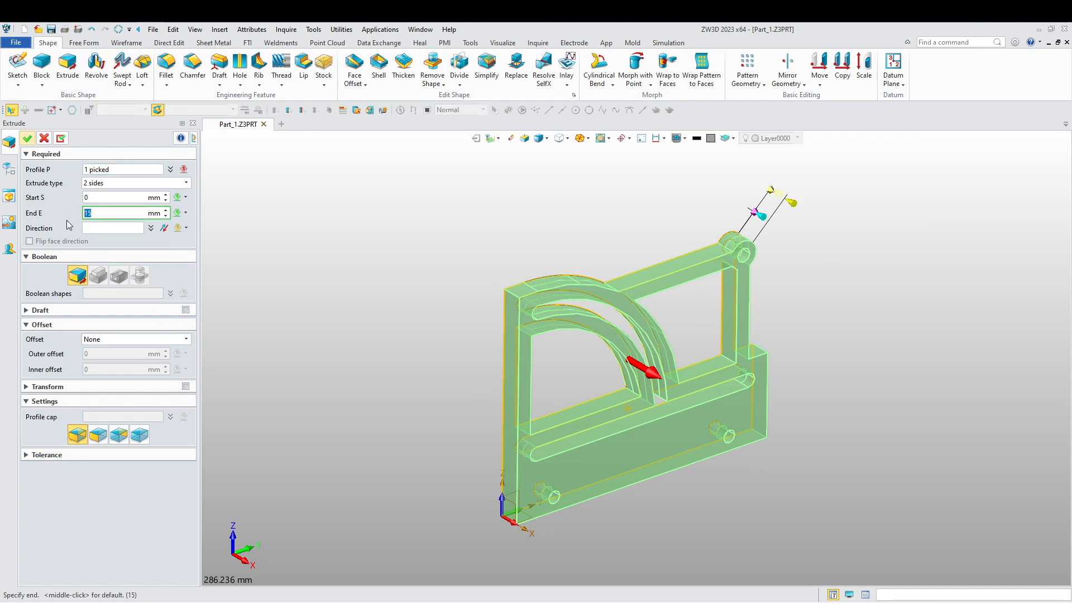
pyautogui.moveTo(350, 349); pyautogui.dragTo(390, 340, button='right')
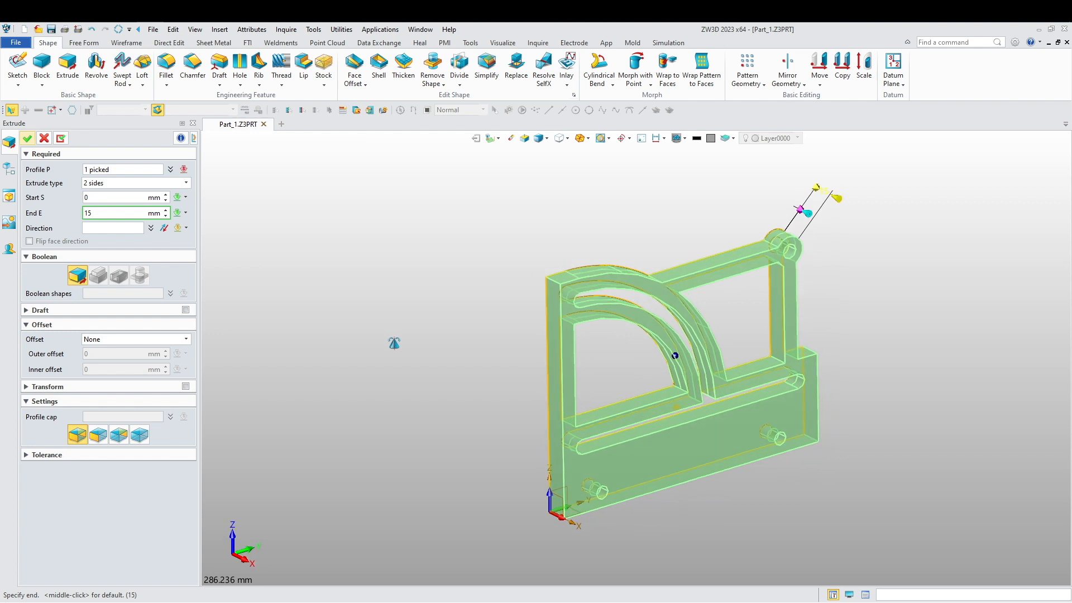
pyautogui.click(31, 141)
pyautogui.moveTo(351, 362); pyautogui.dragTo(365, 368, button='right')
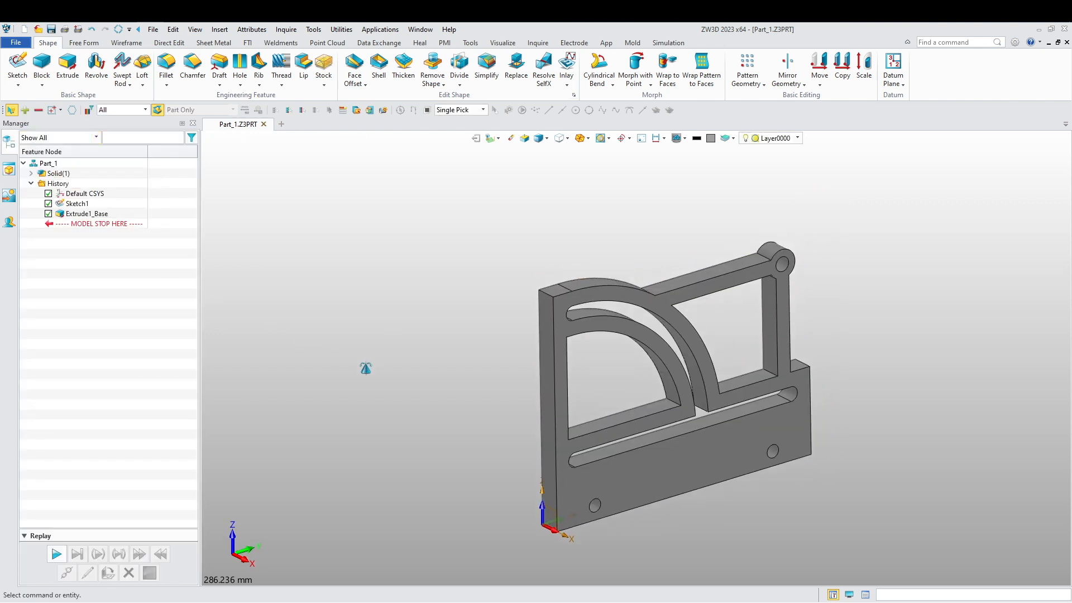
# Step: Start a fillet and add the plate's two outer corner edges, upper arch corner and lower step corner, as a 15 mm radius set
pyautogui.click(166, 63)
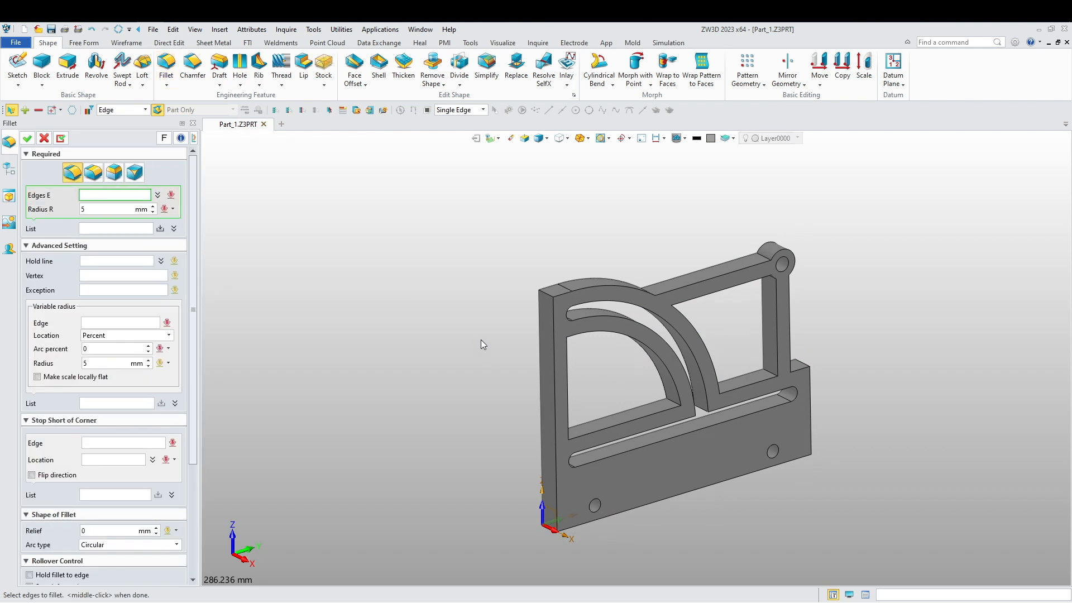
pyautogui.scroll(3, 554, 303)
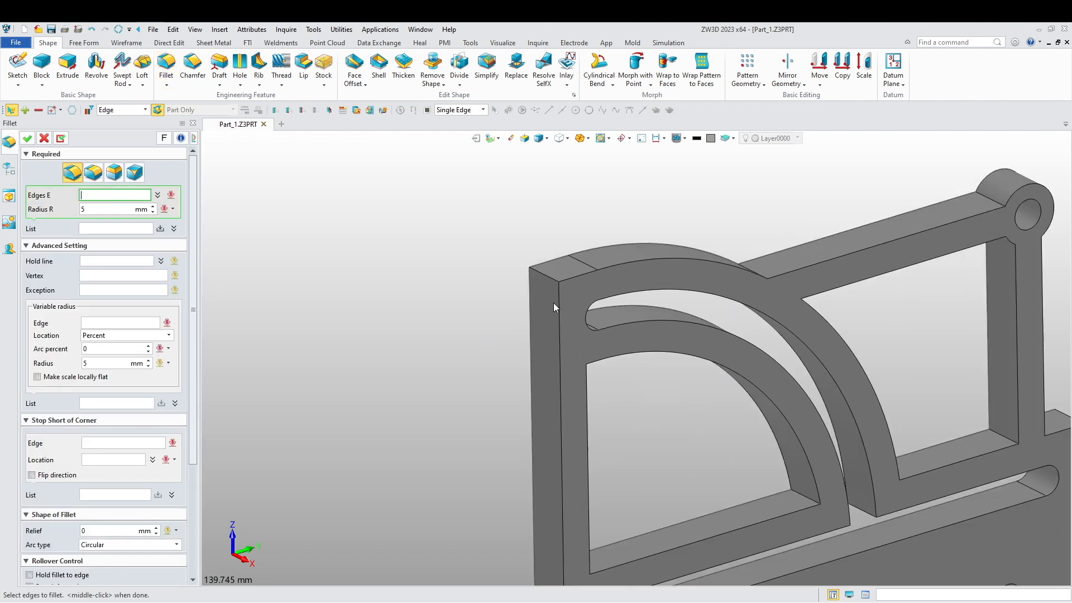
pyautogui.click(552, 282)
pyautogui.scroll(-6, 525, 295)
pyautogui.scroll(9, 683, 350)
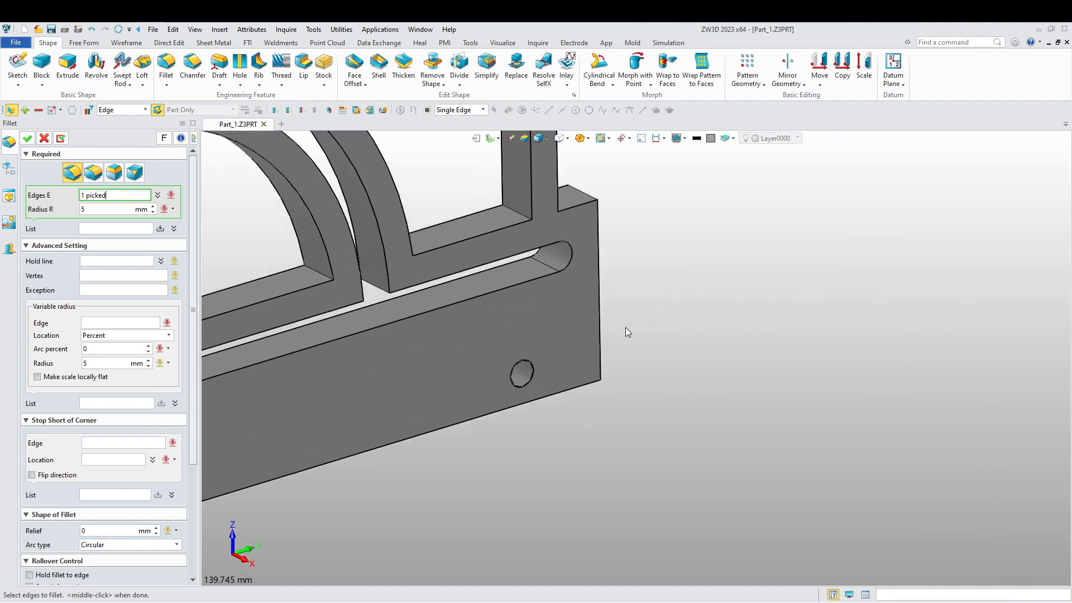
pyautogui.click(90, 210)
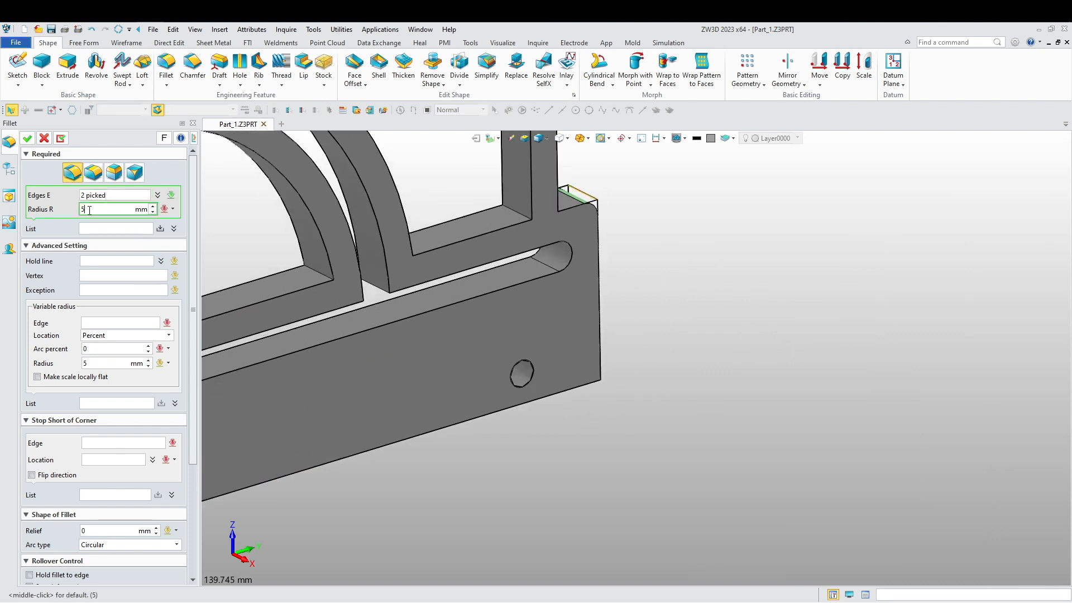
pyautogui.write('15')
pyautogui.scroll(-3, 769, 479)
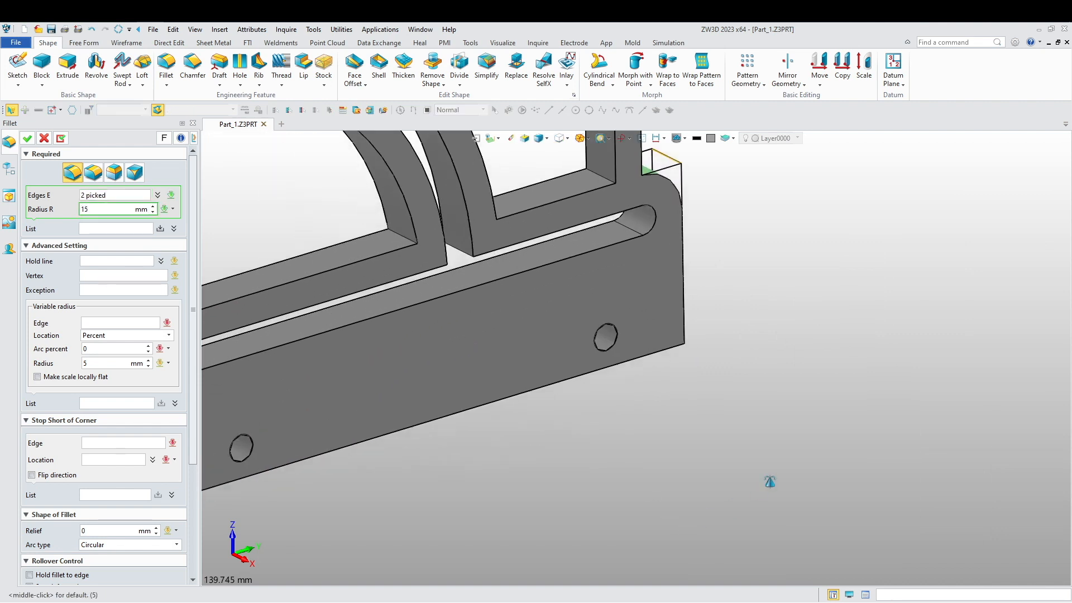
pyautogui.moveTo(689, 510); pyautogui.dragTo(709, 501, button='middle')
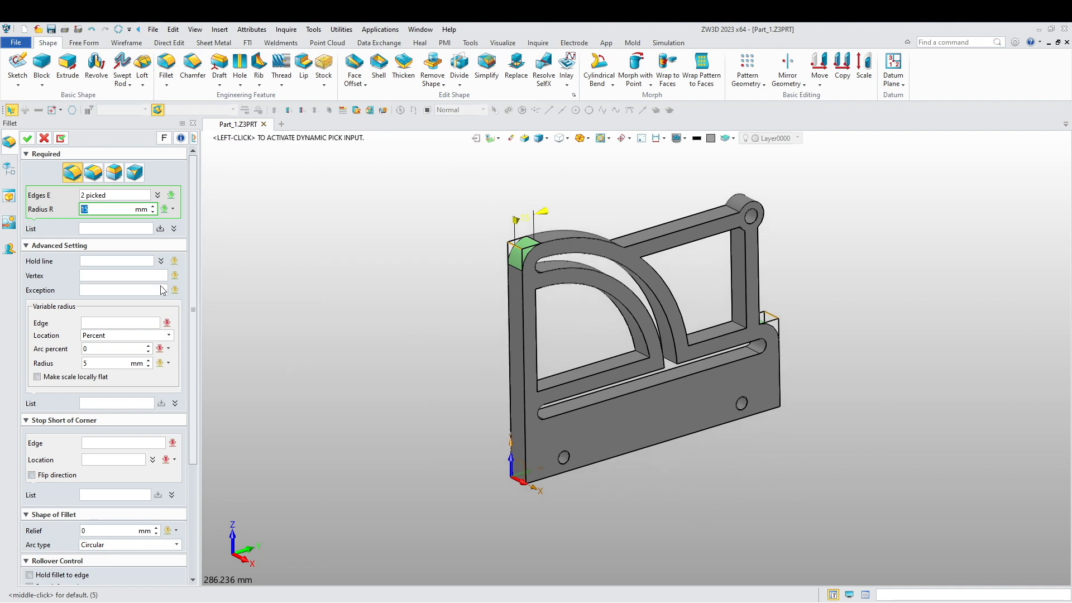
pyautogui.middleClick(282, 258)
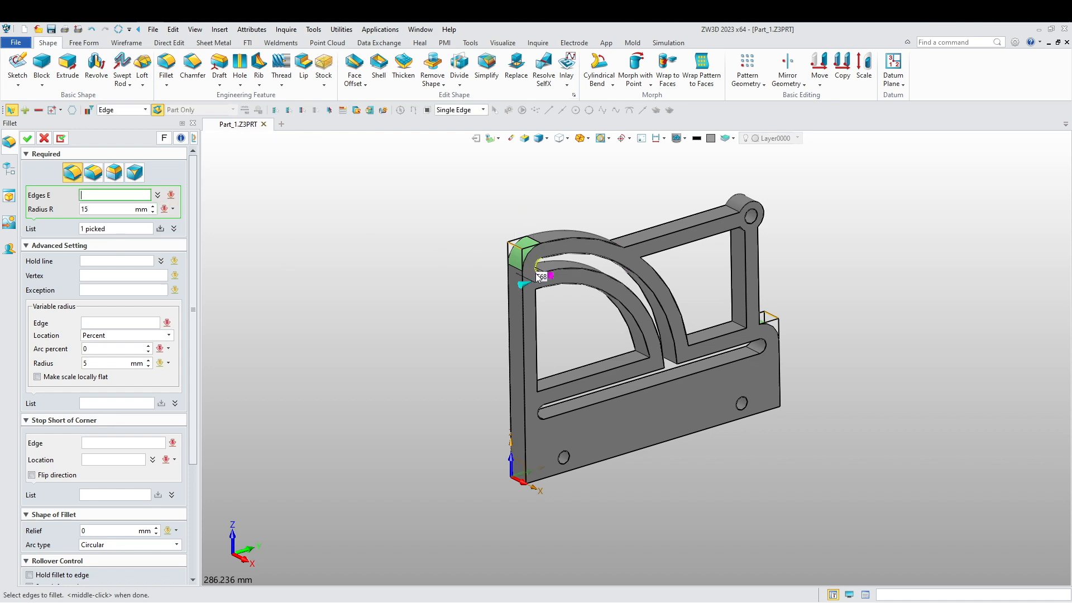
# Step: Pick the three inner corner edges of the quarter-round window for a second fillet set
pyautogui.click(535, 263)
pyautogui.scroll(5, 536, 268)
pyautogui.moveTo(567, 331); pyautogui.dragTo(497, 268, button='right')
pyautogui.scroll(4, 429, 198)
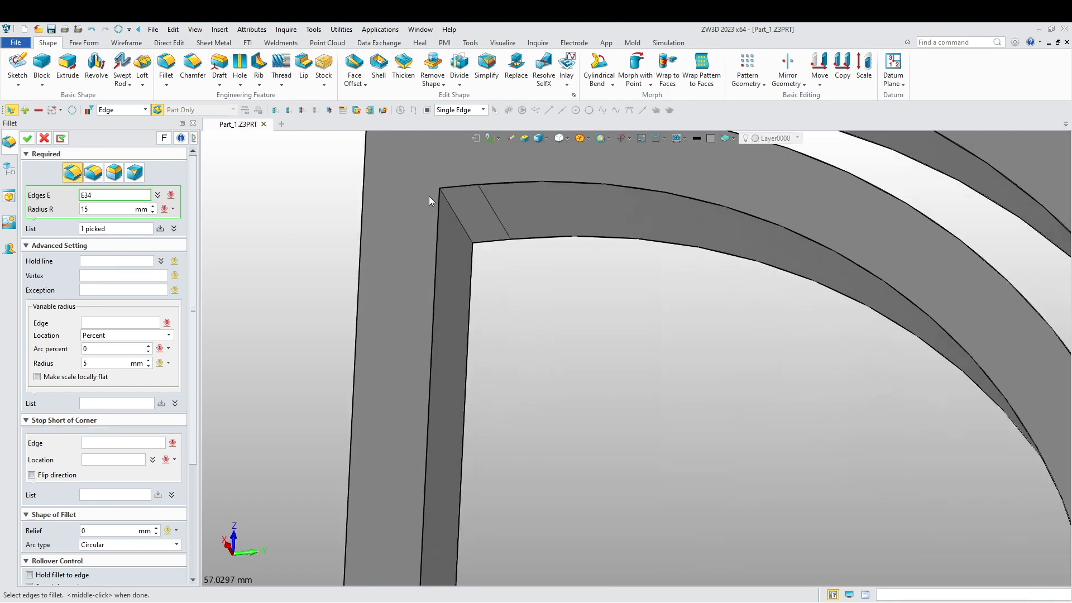
pyautogui.click(454, 211)
pyautogui.scroll(-7, 481, 264)
pyautogui.moveTo(491, 285); pyautogui.dragTo(498, 386, button='right')
pyautogui.scroll(4, 498, 317)
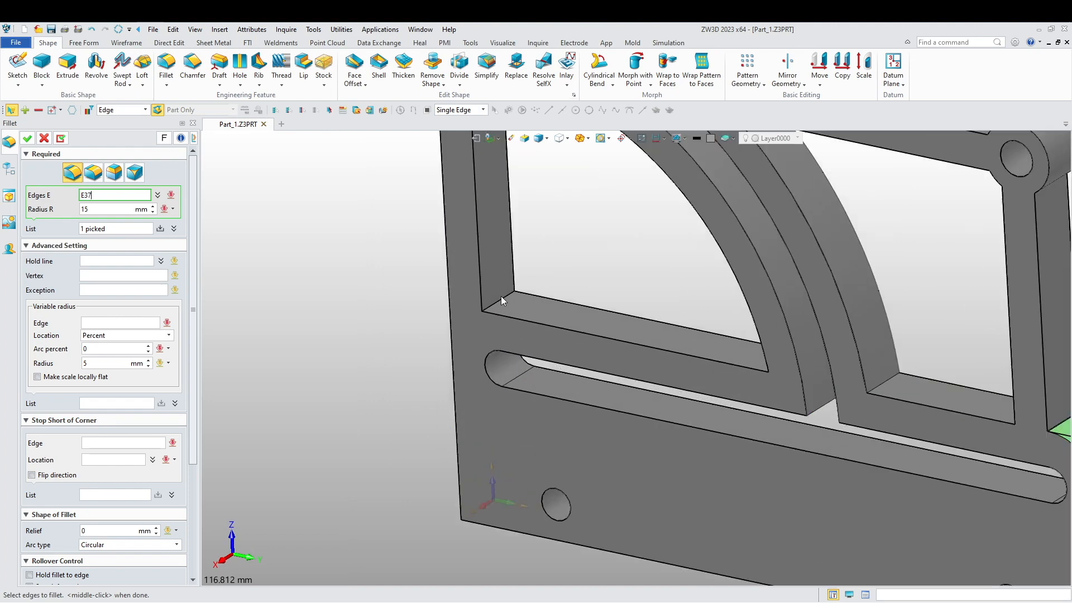
pyautogui.click(504, 302)
pyautogui.scroll(-6, 564, 276)
pyautogui.moveTo(564, 277); pyautogui.dragTo(695, 330, button='right')
pyautogui.scroll(5, 695, 331)
pyautogui.click(699, 335)
pyautogui.scroll(-6, 738, 378)
pyautogui.scroll(5, 750, 376)
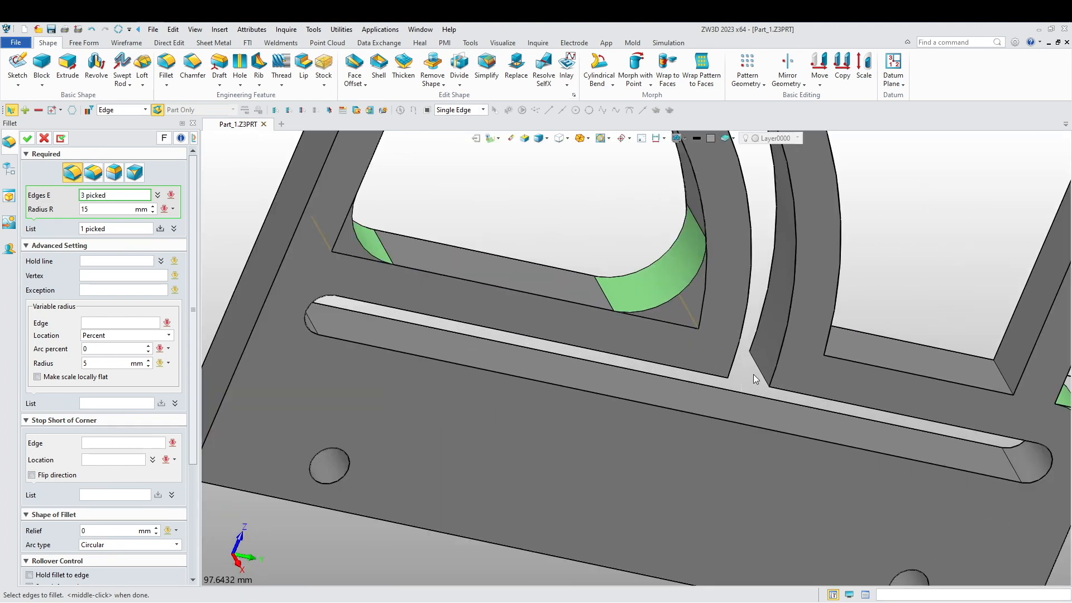
# Step: Add the two corner edges where the curved slot opens into the straight slot to the second fillet set
pyautogui.click(761, 374)
pyautogui.moveTo(755, 373); pyautogui.dragTo(749, 310, button='right')
pyautogui.click(693, 324)
pyautogui.scroll(-5, 687, 332)
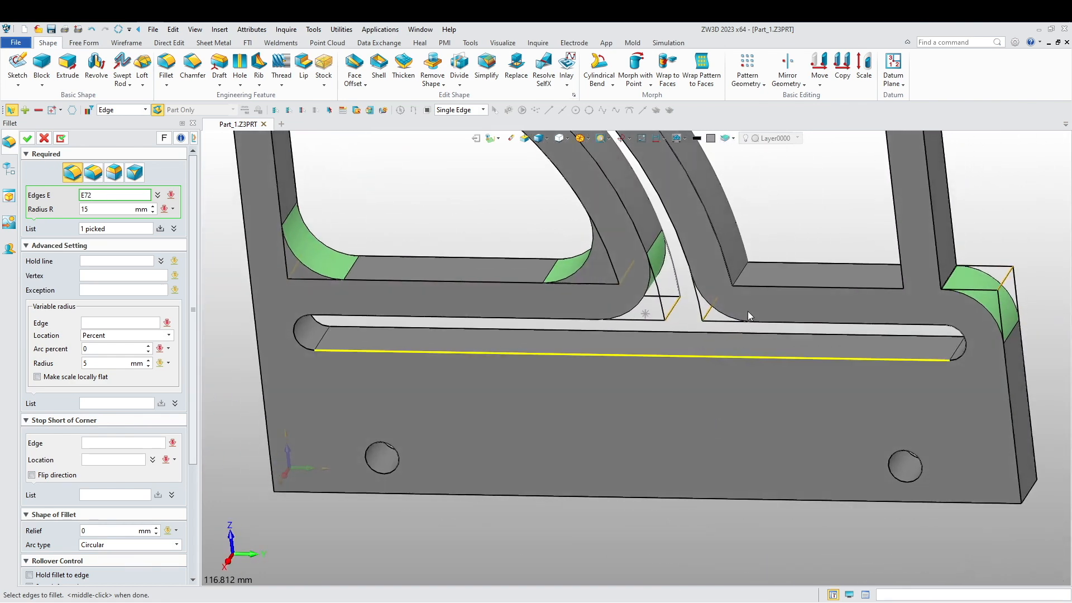
# Step: Add the two lower corners and the upper arch-side corner of the window under the sloped arm to the fillet set
pyautogui.scroll(6, 748, 310)
pyautogui.click(732, 257)
pyautogui.scroll(-5, 788, 371)
pyautogui.moveTo(787, 371); pyautogui.dragTo(828, 244, button='right')
pyautogui.scroll(3, 828, 244)
pyautogui.click(845, 285)
pyautogui.scroll(-5, 793, 455)
pyautogui.moveTo(788, 486); pyautogui.dragTo(692, 311, button='right')
pyautogui.scroll(3, 690, 309)
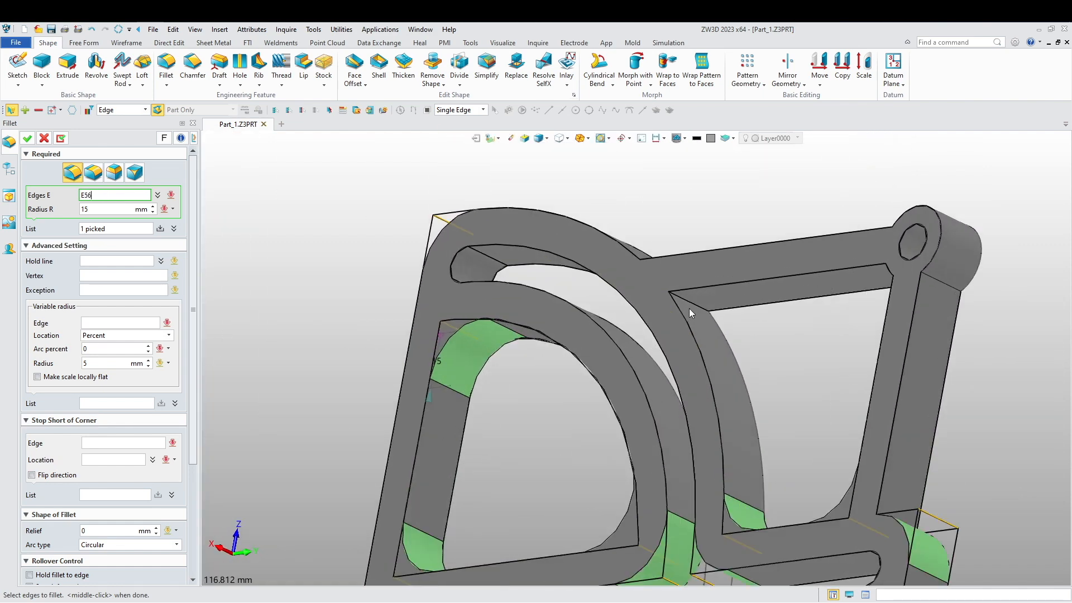
pyautogui.click(693, 311)
pyautogui.scroll(-5, 693, 309)
pyautogui.moveTo(637, 405); pyautogui.dragTo(491, 368, button='right')
# Step: Set the second fillet set's radius to 5 mm and add the outer edge where the arch meets the sloped arm
pyautogui.click(101, 206)
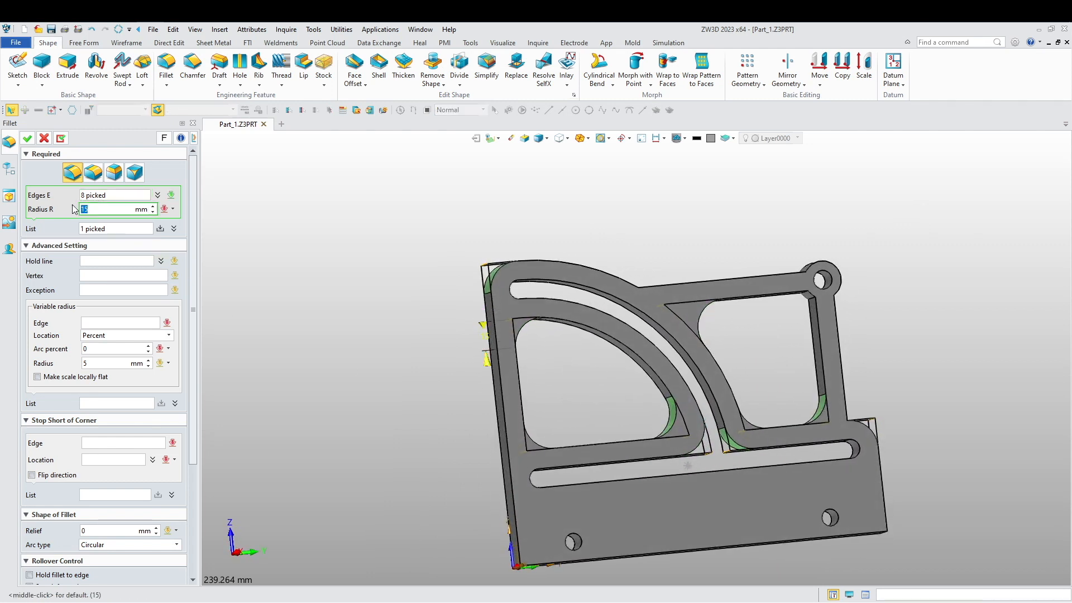
pyautogui.moveTo(386, 332); pyautogui.dragTo(427, 351, button='right')
pyautogui.scroll(5, 659, 310)
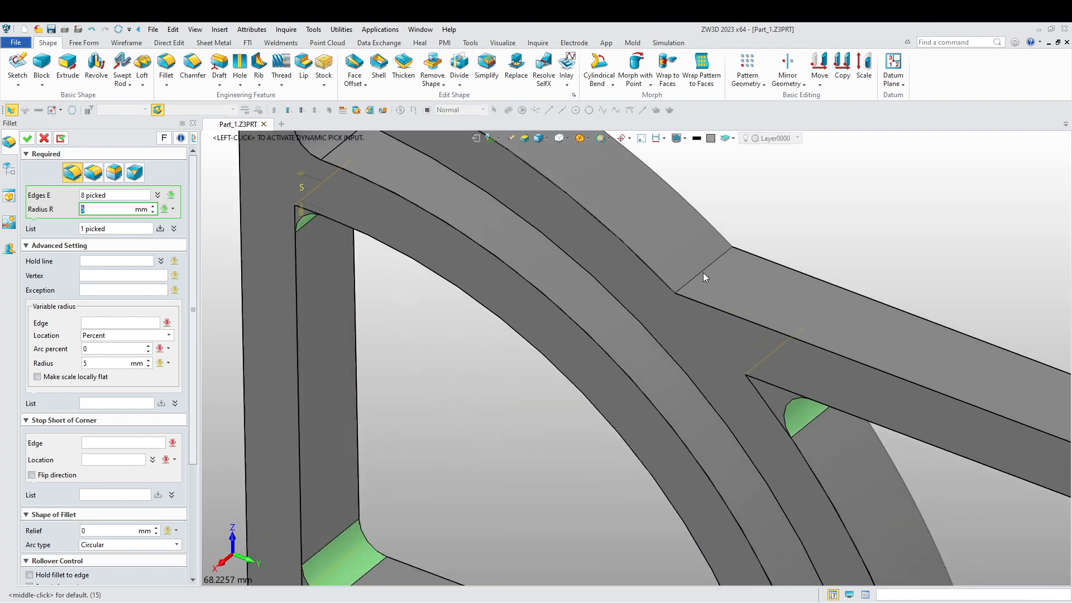
pyautogui.click(132, 196)
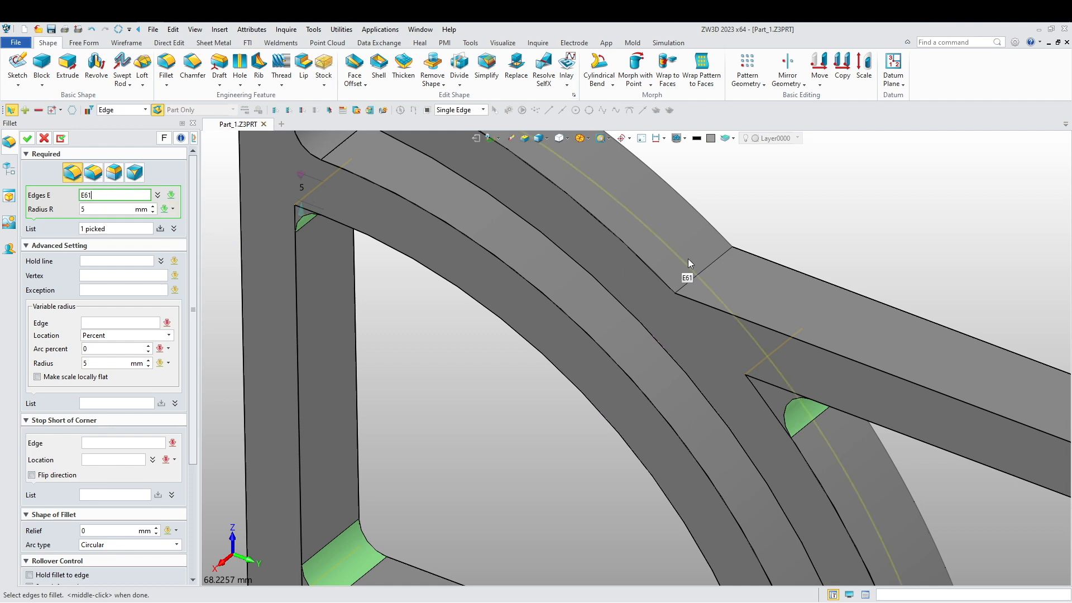
pyautogui.scroll(-5, 715, 313)
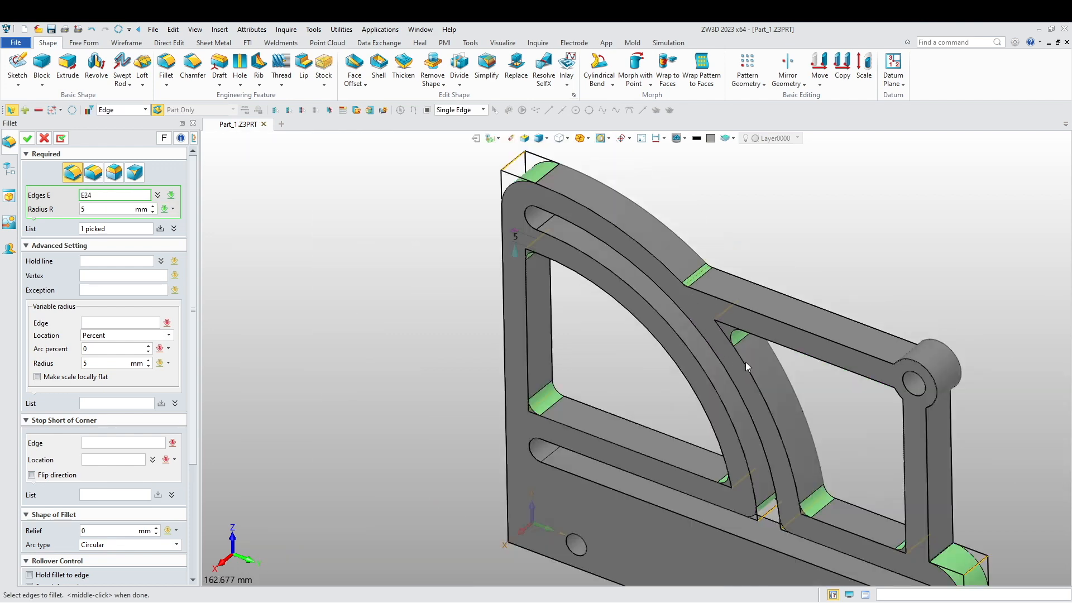
# Step: Add the arm window's boss-side corner and the arm-to-boss junction edges to the 5 mm set, and apply the fillets
pyautogui.scroll(4, 781, 372)
pyautogui.scroll(-3, 665, 367)
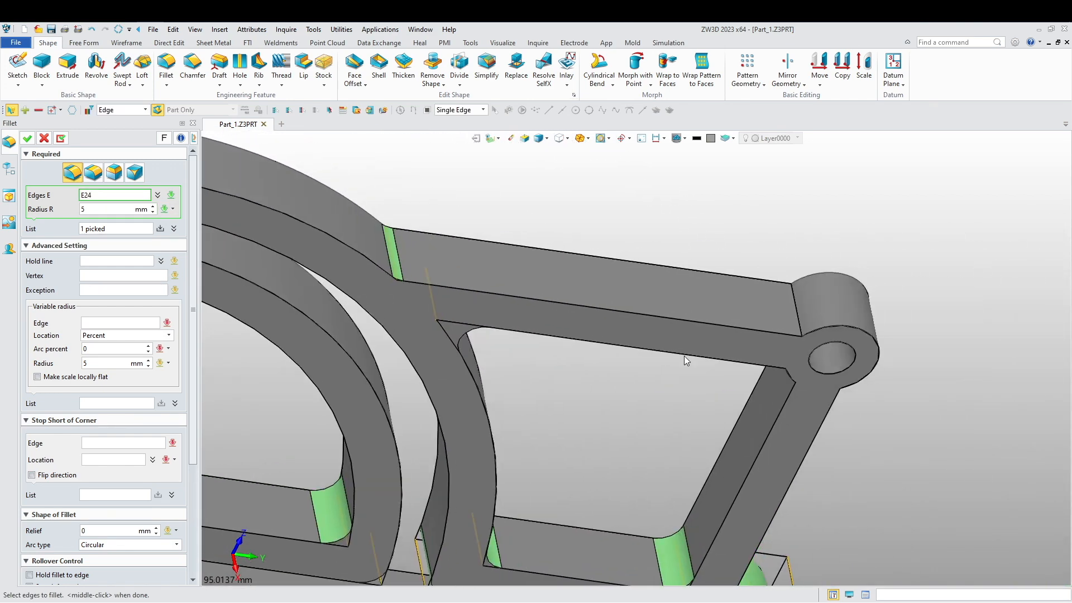
pyautogui.scroll(5, 846, 307)
pyautogui.scroll(-4, 780, 377)
pyautogui.scroll(3, 777, 311)
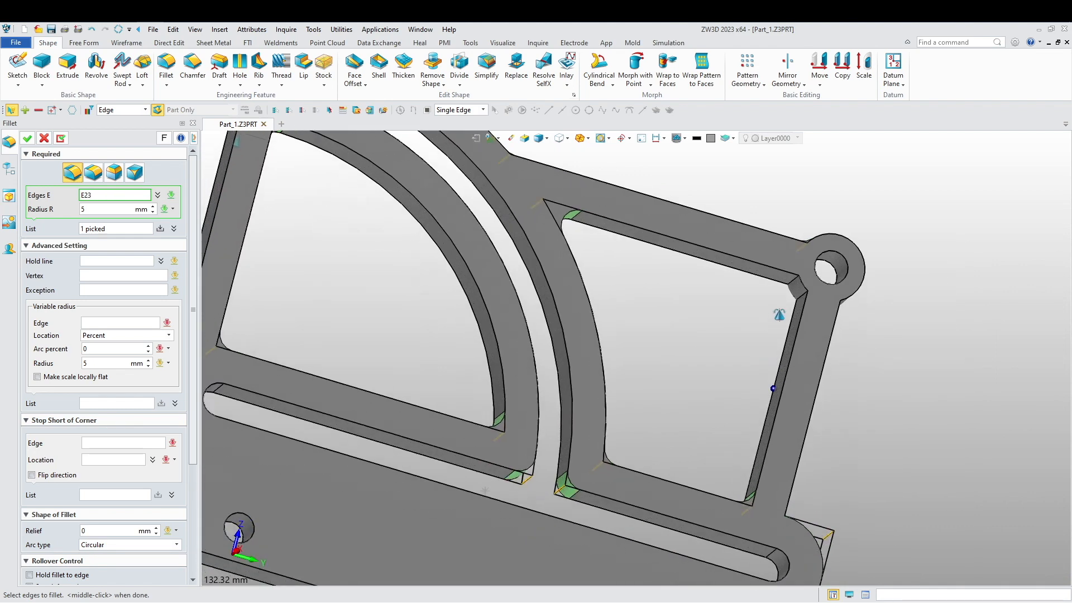
pyautogui.scroll(-4, 777, 313)
pyautogui.moveTo(762, 380); pyautogui.dragTo(662, 353, button='right')
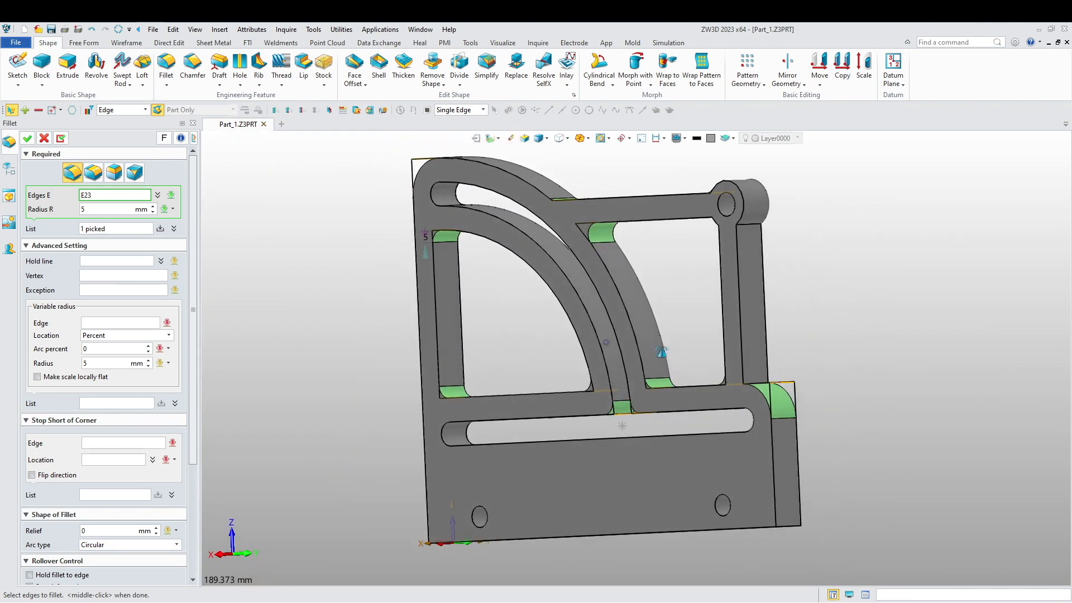
pyautogui.scroll(3, 765, 218)
pyautogui.scroll(-4, 746, 226)
pyautogui.moveTo(825, 270); pyautogui.dragTo(914, 357, button='right')
pyautogui.click(29, 141)
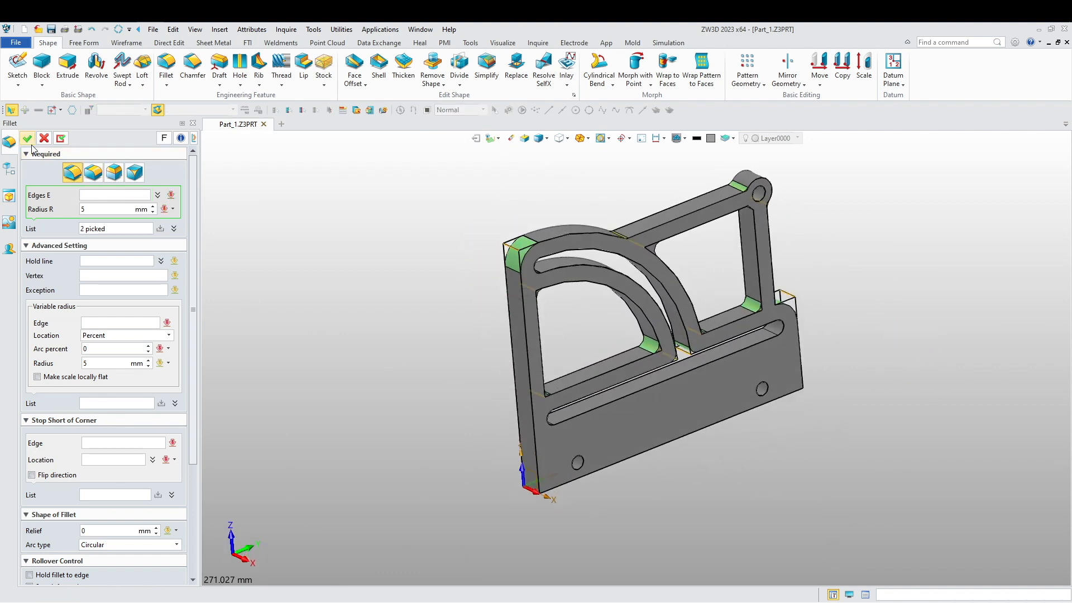
# Step: Try erasing the curved slot's outer face, its junction fillet and the adjoining straight-slot face, and undo the erasure
pyautogui.moveTo(285, 268); pyautogui.dragTo(393, 399, button='right')
pyautogui.scroll(5, 550, 423)
pyautogui.moveTo(628, 379); pyautogui.dragTo(523, 445, button='middle')
pyautogui.moveTo(524, 445); pyautogui.dragTo(578, 447, button='right')
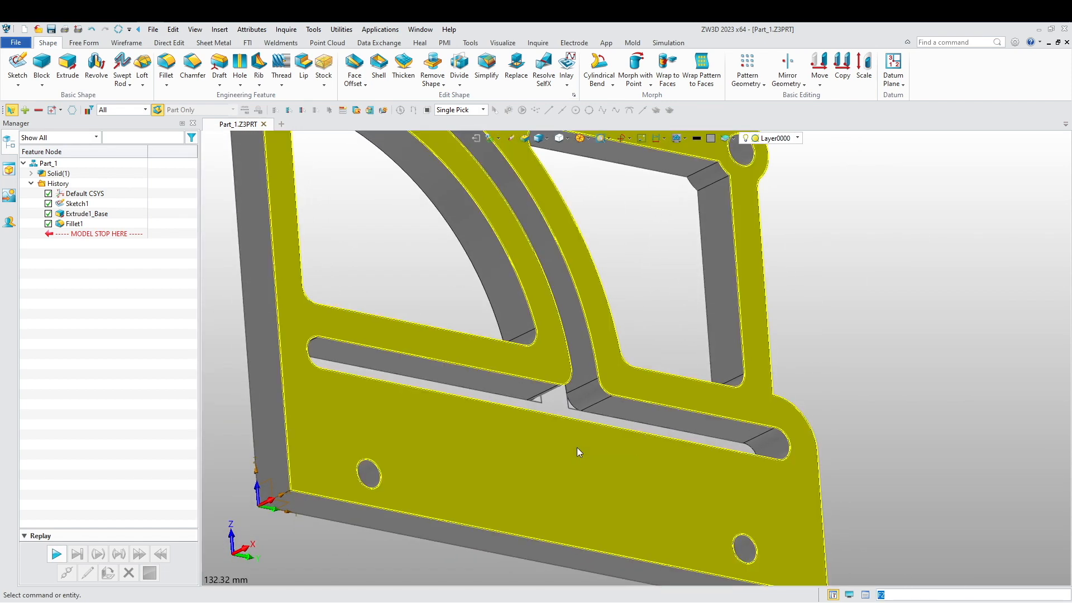
pyautogui.scroll(3, 577, 448)
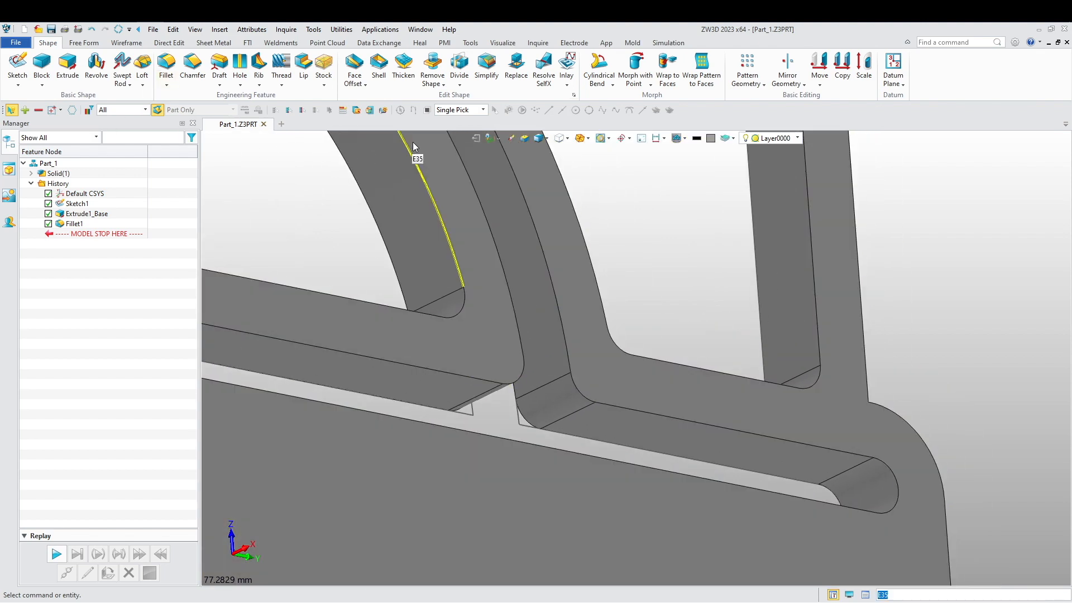
pyautogui.press('Delete')
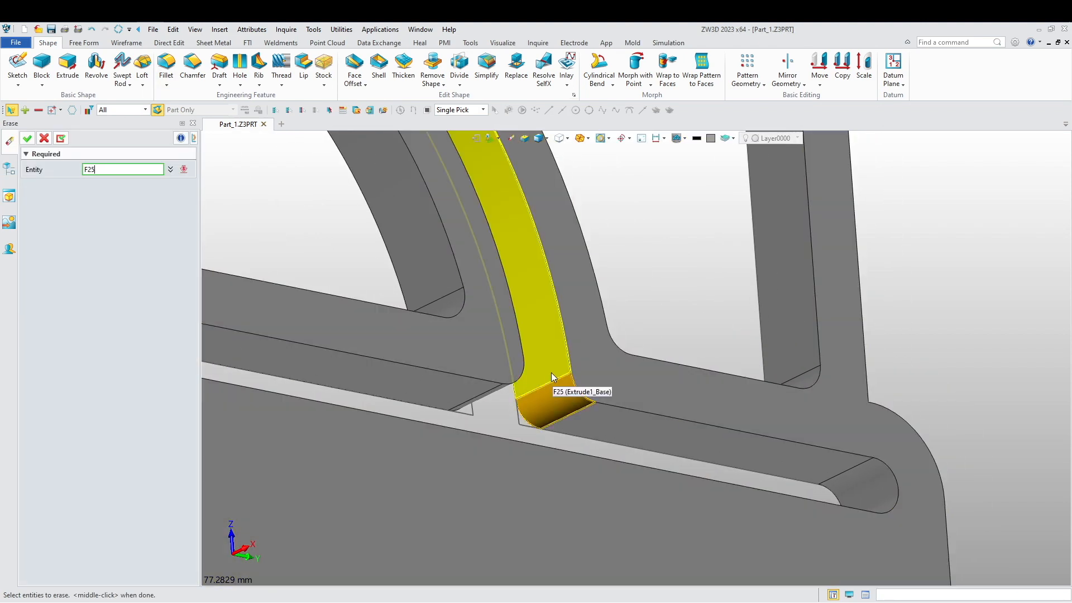
pyautogui.scroll(-4, 720, 441)
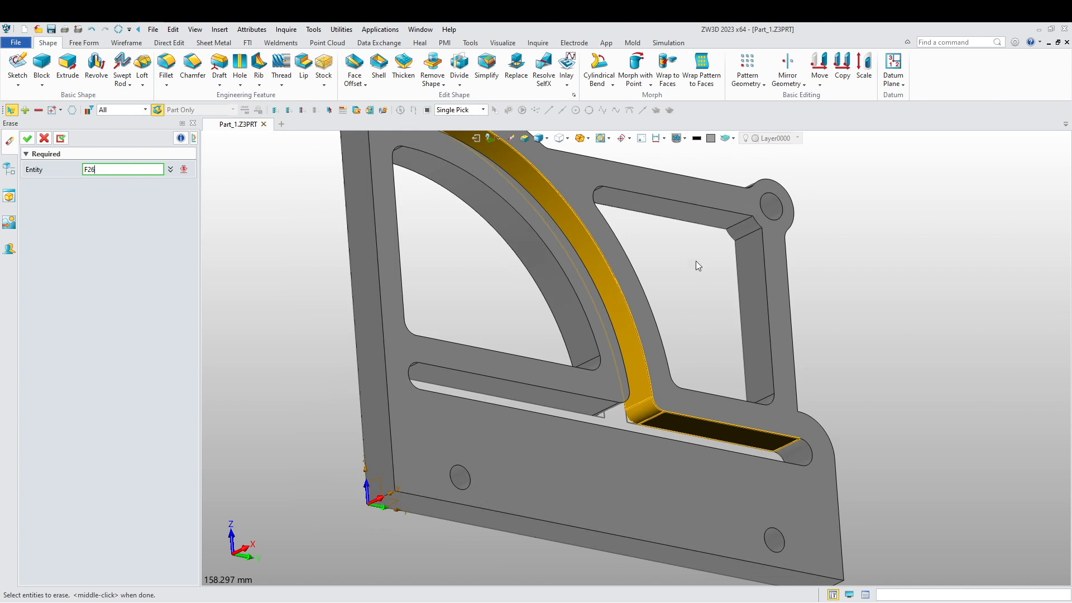
pyautogui.middleClick(686, 268)
pyautogui.scroll(1, 678, 324)
pyautogui.scroll(-2, 678, 325)
pyautogui.moveTo(685, 324); pyautogui.dragTo(697, 374, button='middle')
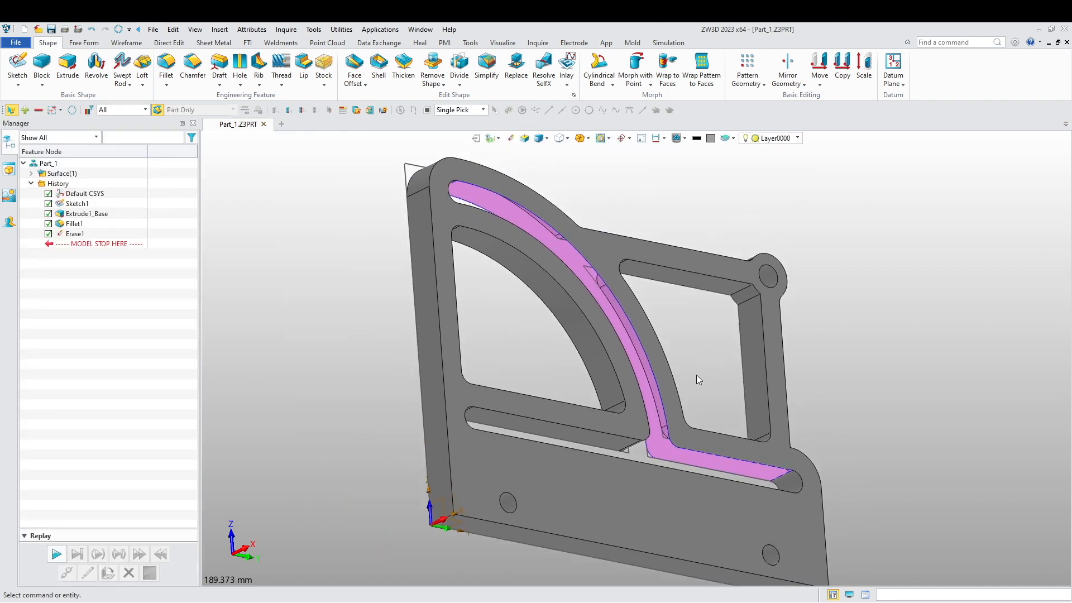
pyautogui.hotkey('ctrl', 'z')
# Step: Inspect the filleted junction between the curved and straight slots and the curved slot's outer edge
pyautogui.scroll(5, 685, 480)
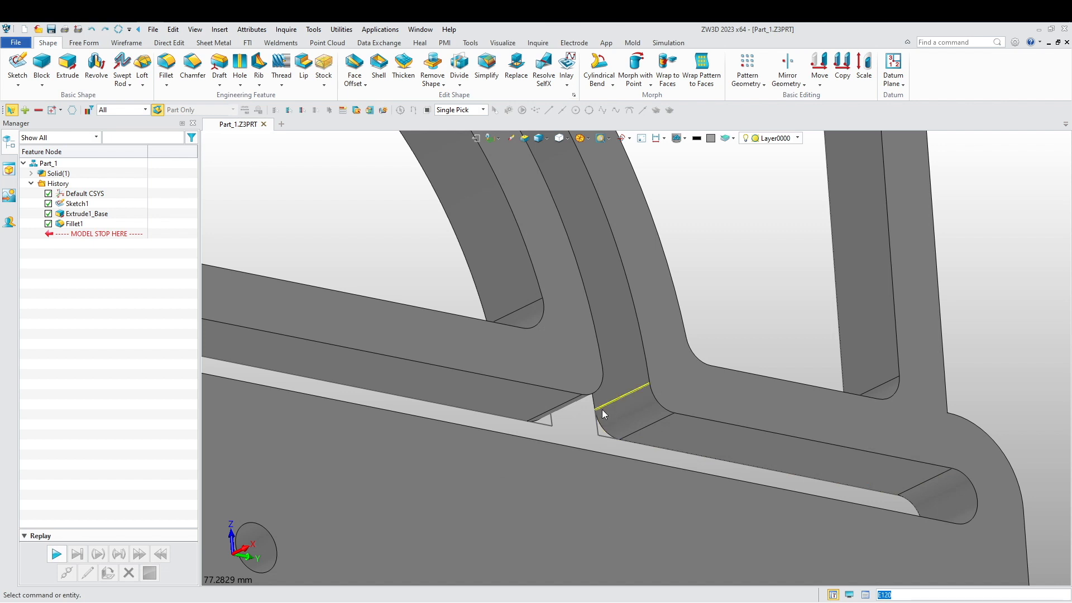
pyautogui.scroll(-1, 688, 457)
pyautogui.scroll(3, 688, 457)
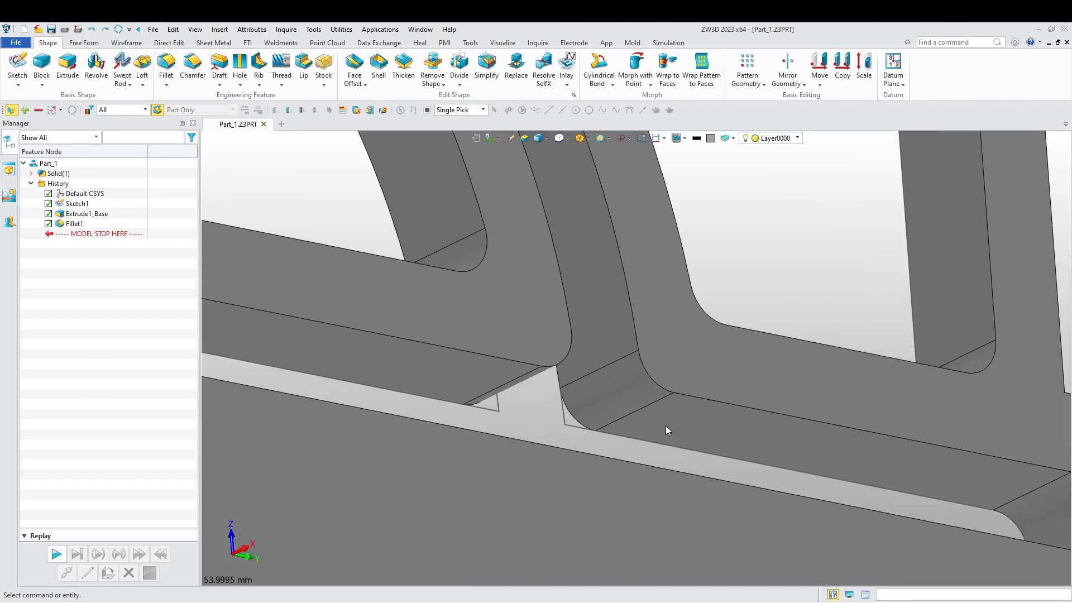
pyautogui.scroll(2, 665, 426)
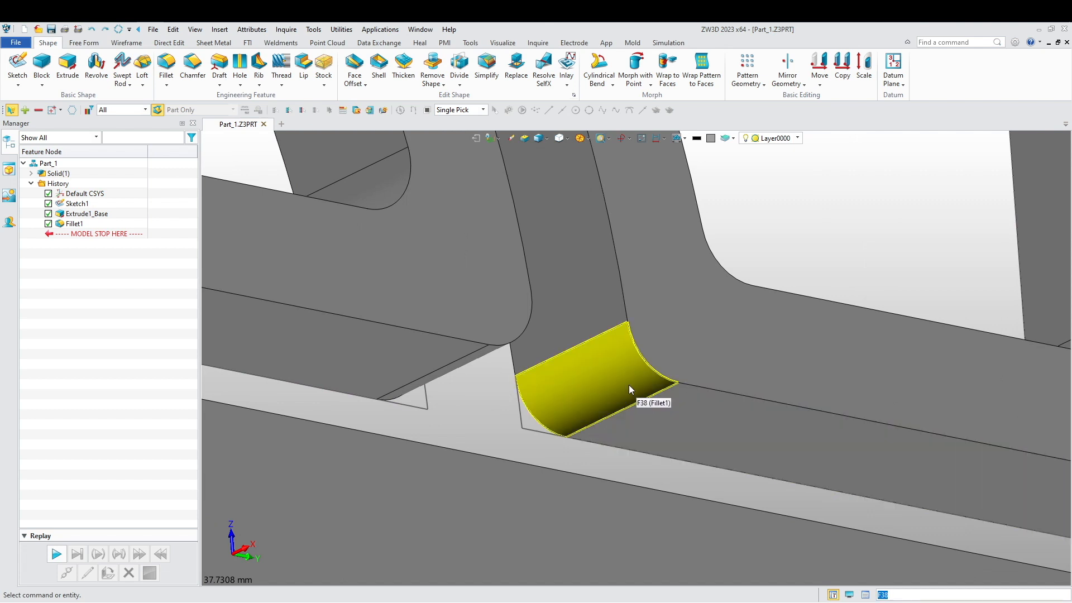
pyautogui.scroll(-4, 613, 375)
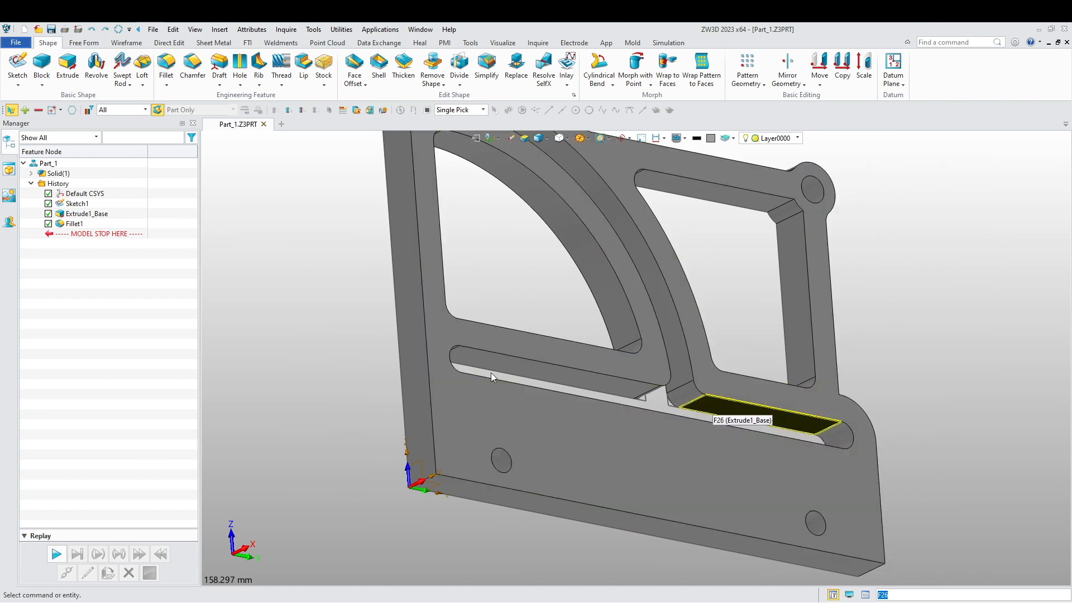
pyautogui.moveTo(556, 218); pyautogui.dragTo(545, 361, button='middle')
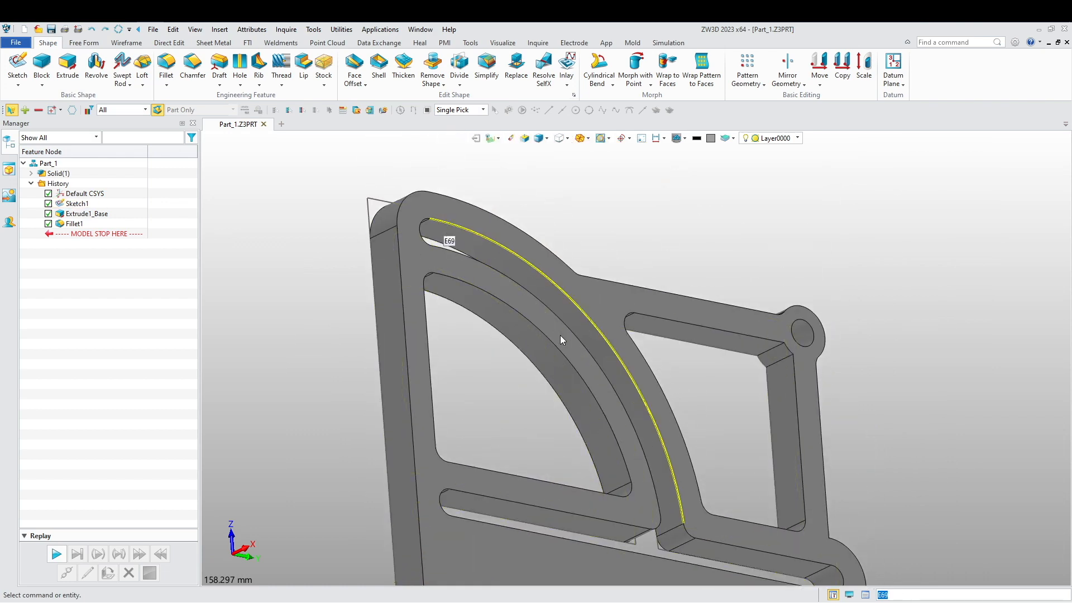
# Step: Erase the curved slot's outer face, the fillet at its junction with the straight slot, and the adjoining straight-slot face
pyautogui.scroll(2, 654, 495)
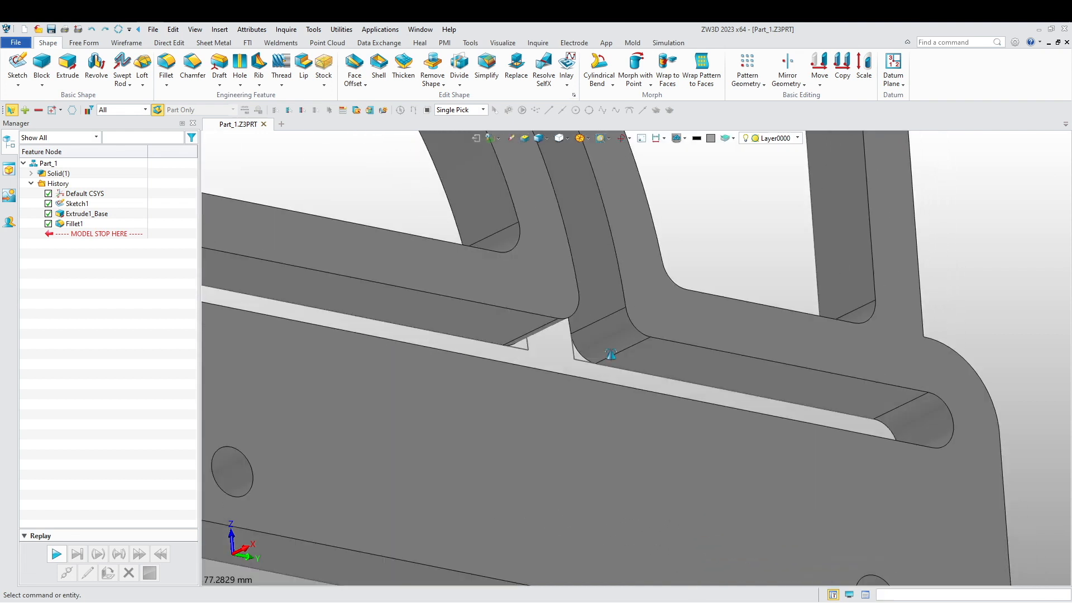
pyautogui.moveTo(610, 354); pyautogui.dragTo(644, 380, button='middle')
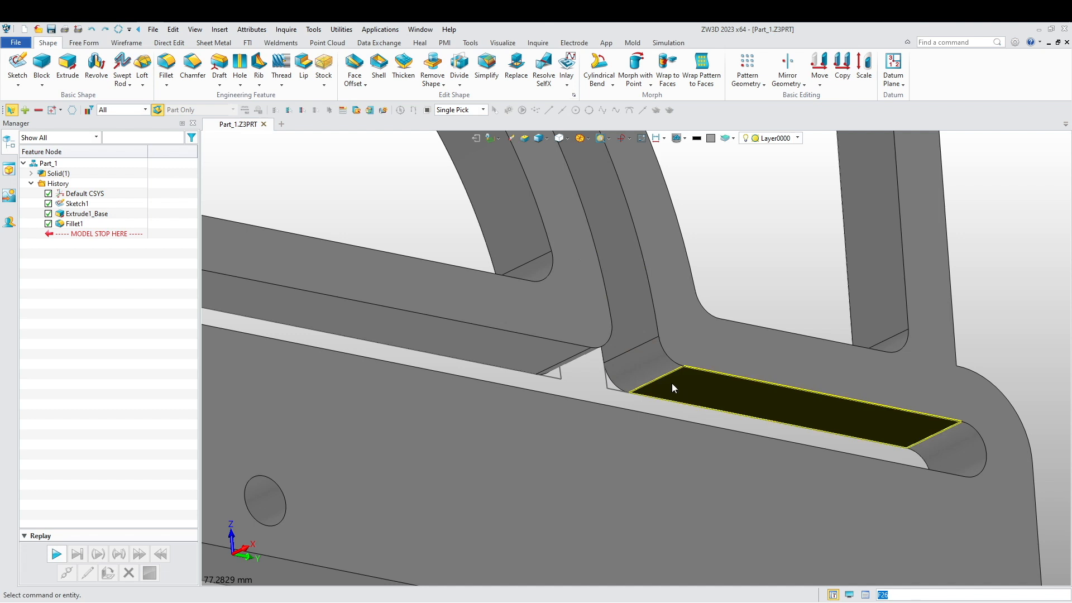
pyautogui.scroll(3, 672, 383)
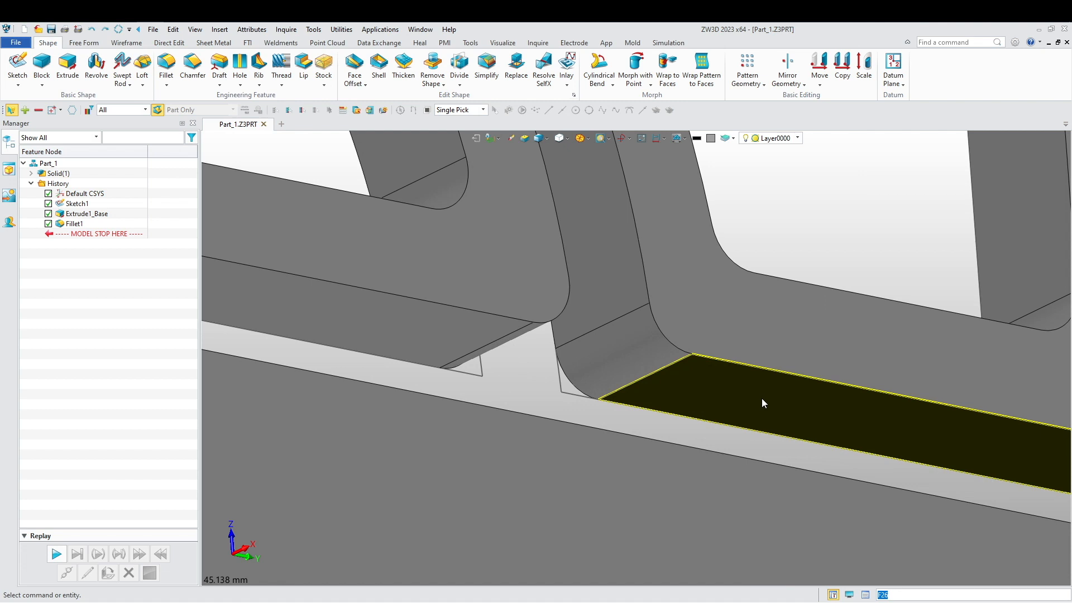
pyautogui.scroll(-1, 775, 397)
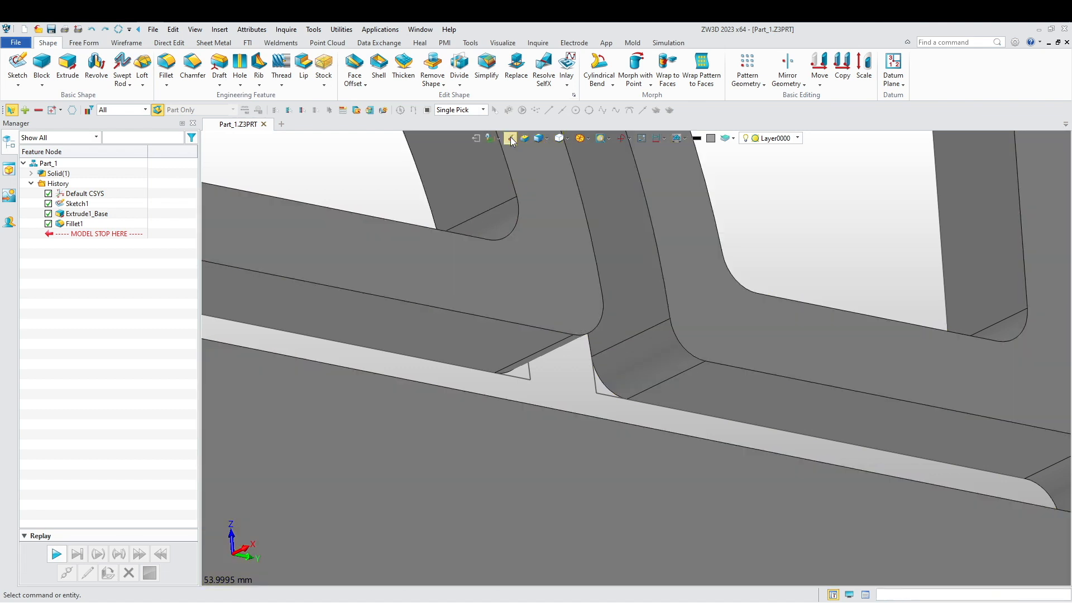
pyautogui.click(510, 139)
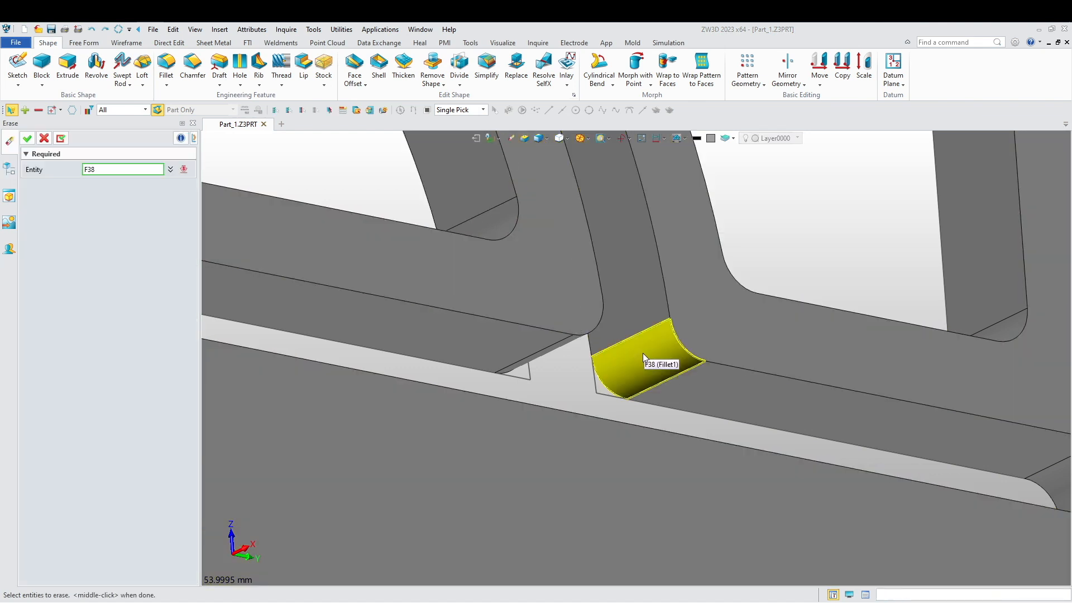
pyautogui.click(704, 386)
pyautogui.scroll(-5, 704, 386)
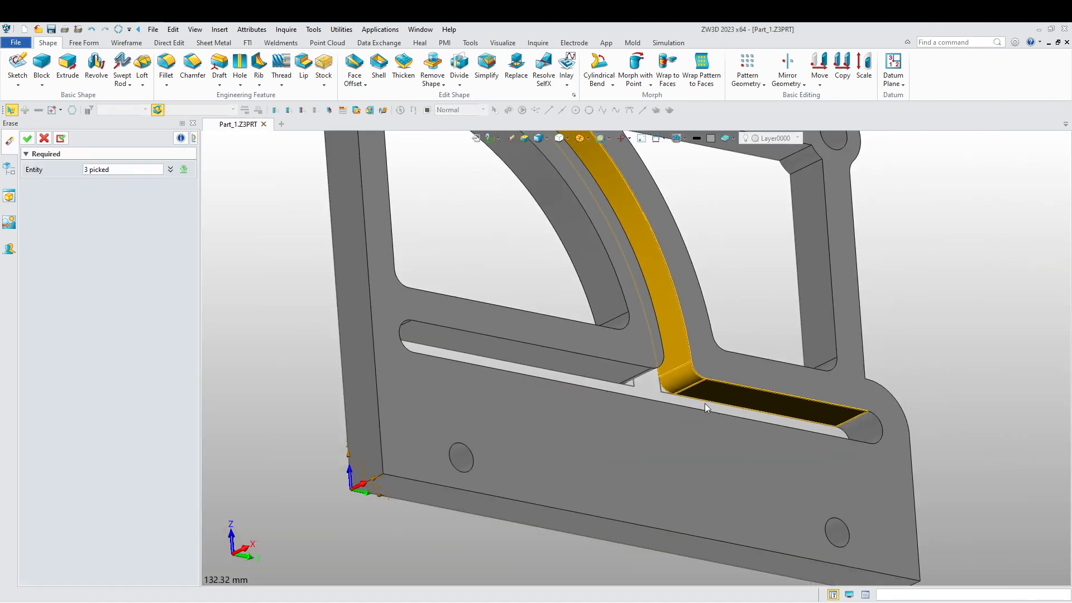
pyautogui.middleClick(704, 403)
pyautogui.keyDown('shift'); pyautogui.moveTo(540, 334); pyautogui.dragTo(543, 397, button='middle'); pyautogui.keyUp('shift')
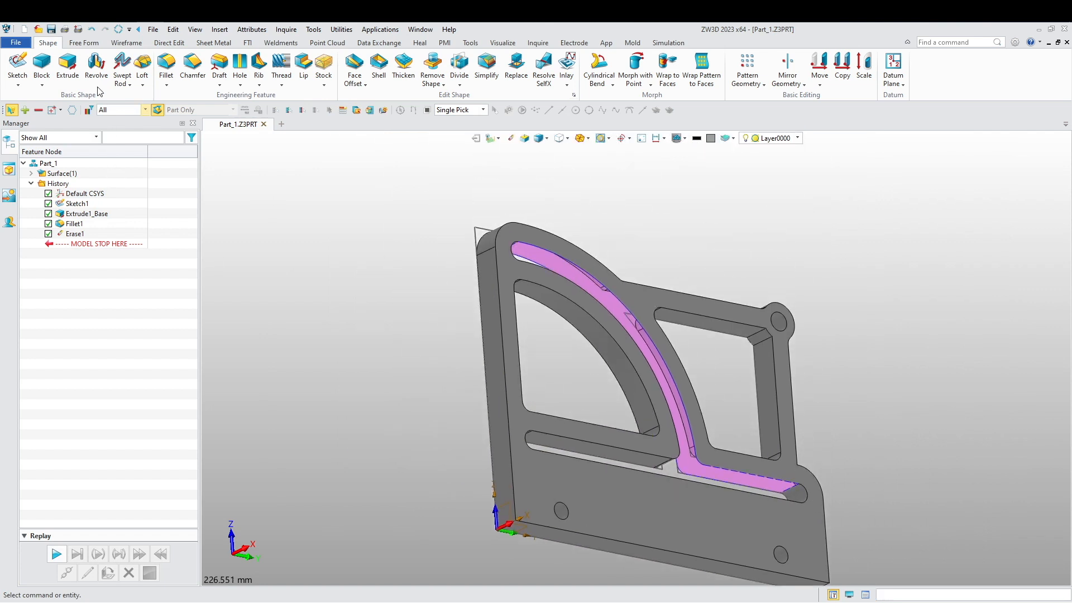
# Step: Patch the opened slot wall with an N-sided face bounded by the open edges of the curved slot and straight slot, sewn to the part
pyautogui.click(78, 45)
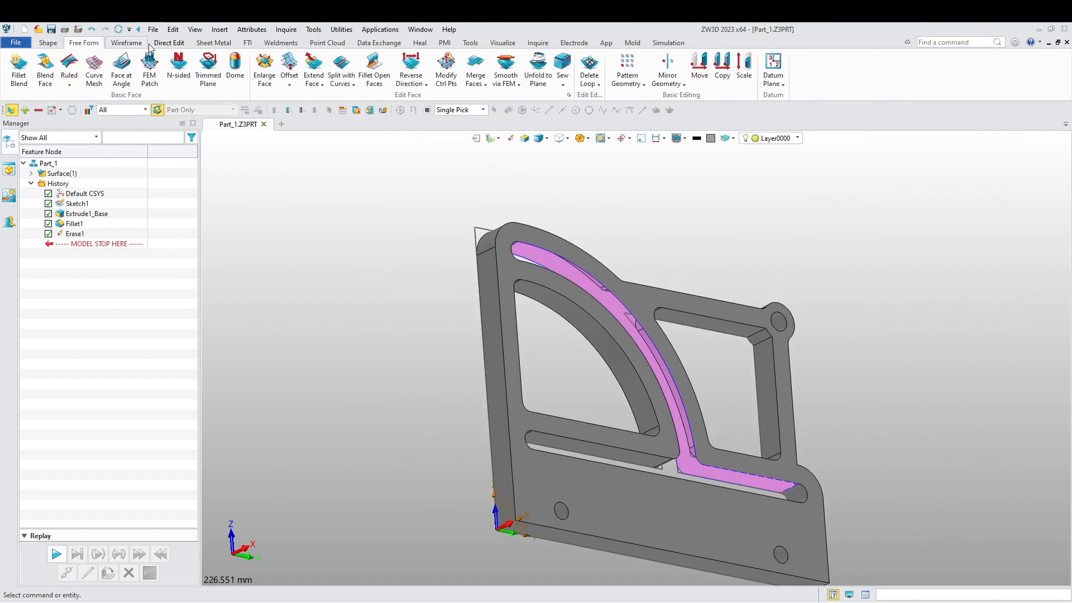
pyautogui.click(179, 66)
pyautogui.scroll(4, 520, 272)
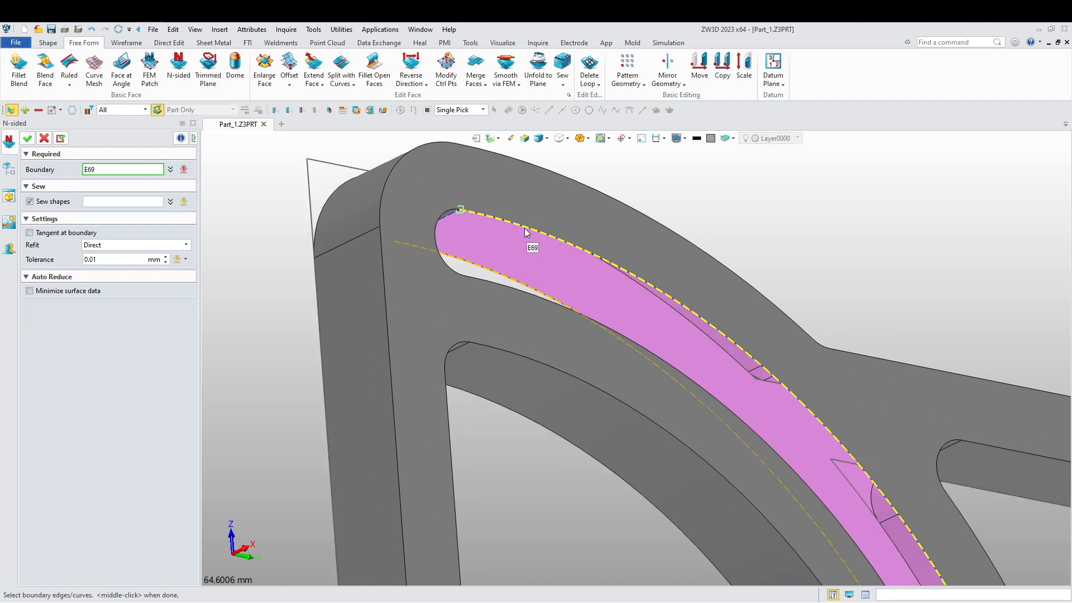
pyautogui.scroll(-5, 524, 231)
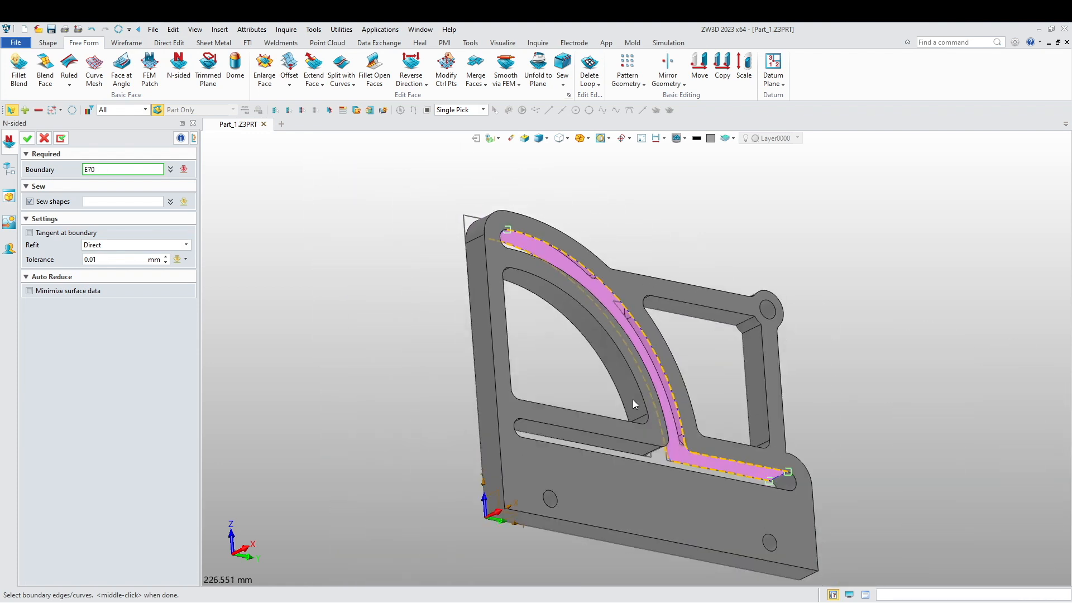
pyautogui.scroll(6, 775, 526)
pyautogui.click(924, 492)
pyautogui.scroll(-4, 879, 494)
pyautogui.moveTo(876, 495); pyautogui.dragTo(722, 443, button='right')
pyautogui.scroll(8, 759, 240)
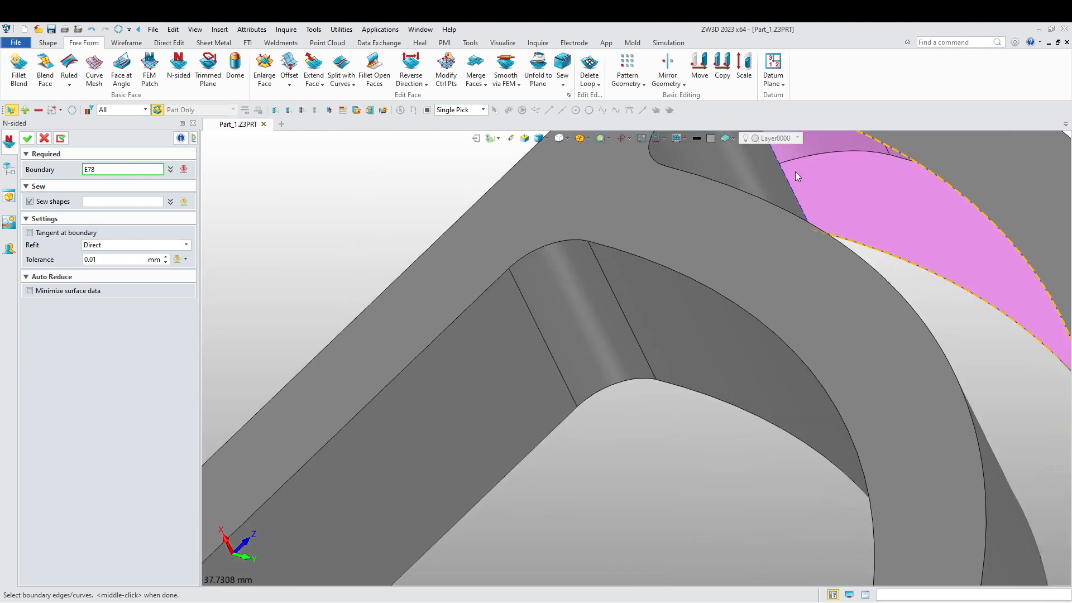
pyautogui.scroll(-5, 246, 281)
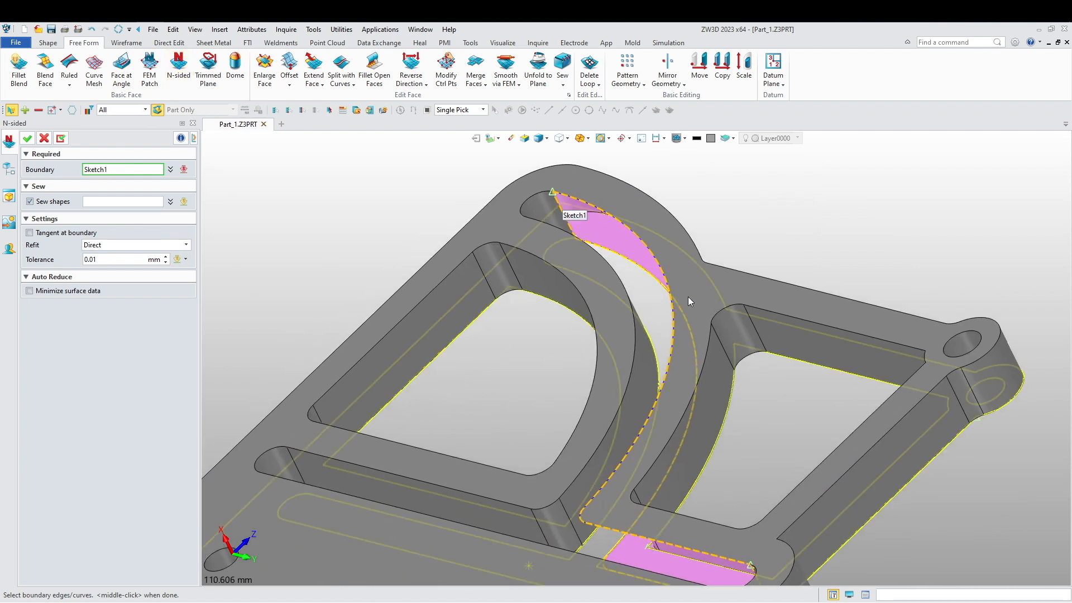
pyautogui.click(28, 139)
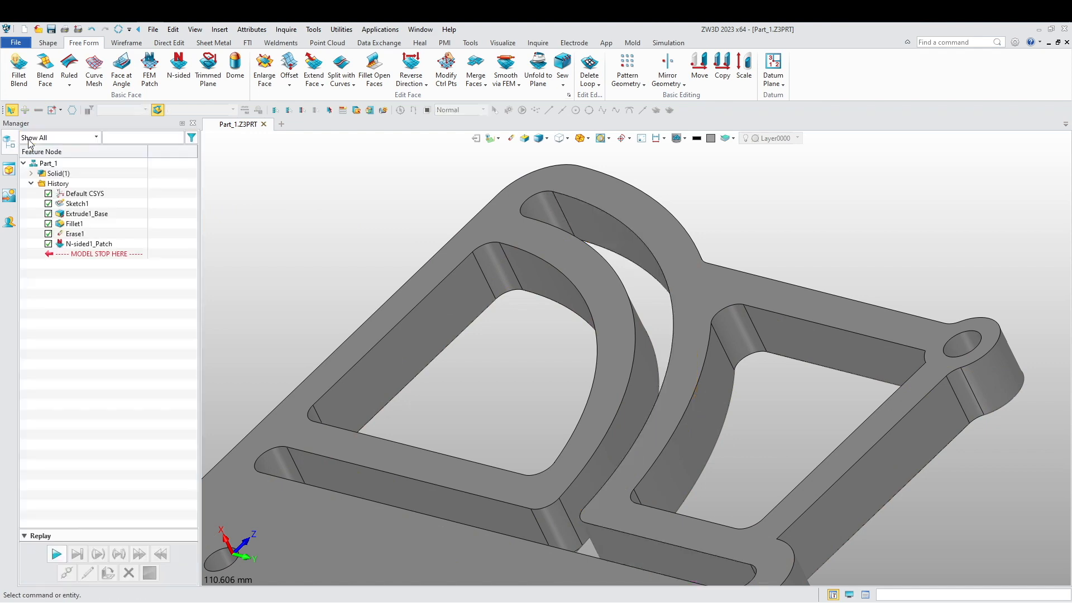
# Step: Inspect the patched slot wall along the curved slot and at its rounded junction with the straight slot from several angles
pyautogui.moveTo(289, 238); pyautogui.dragTo(430, 277, button='right')
pyautogui.scroll(-4, 444, 290)
pyautogui.scroll(8, 624, 353)
pyautogui.moveTo(682, 447); pyautogui.dragTo(588, 313, button='middle')
pyautogui.moveTo(588, 312); pyautogui.dragTo(528, 289, button='right')
pyautogui.scroll(-4, 511, 385)
pyautogui.moveTo(517, 408); pyautogui.dragTo(558, 429, button='right')
pyautogui.scroll(3, 461, 360)
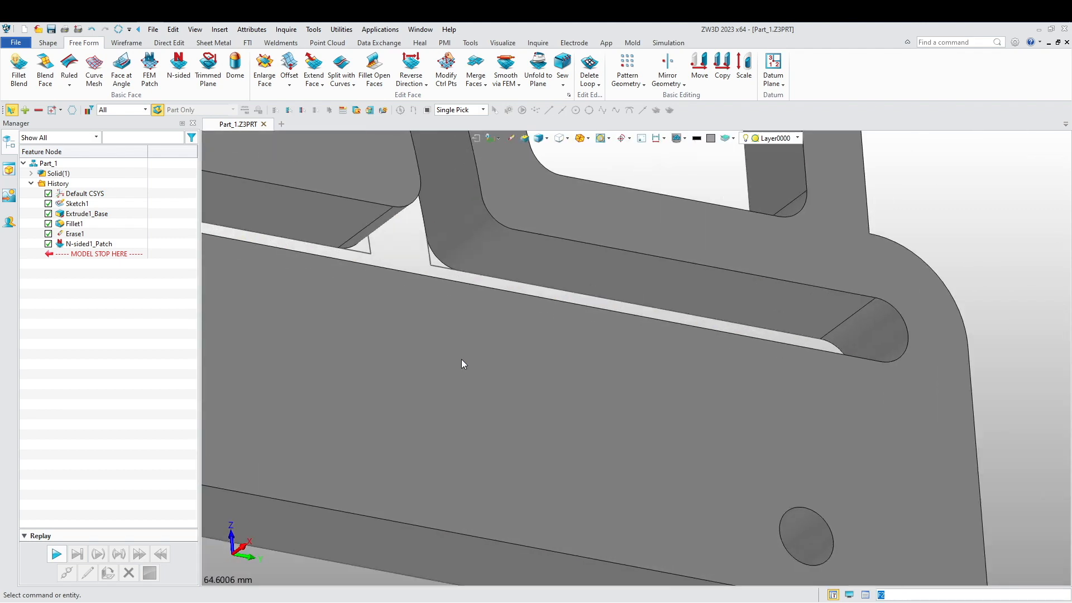
pyautogui.moveTo(440, 329); pyautogui.dragTo(608, 475, button='middle')
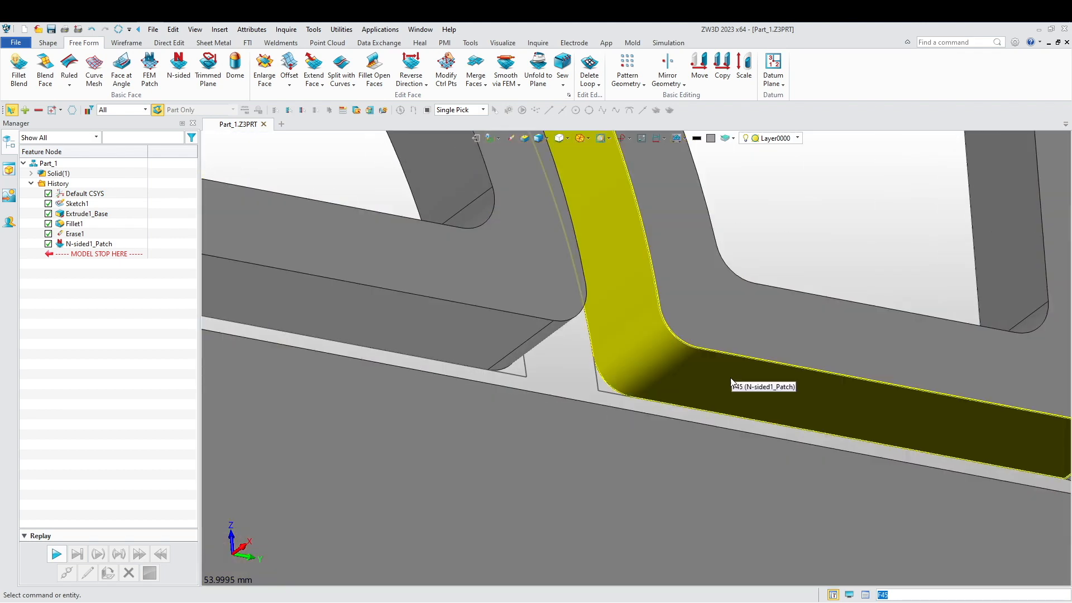
pyautogui.scroll(-6, 651, 313)
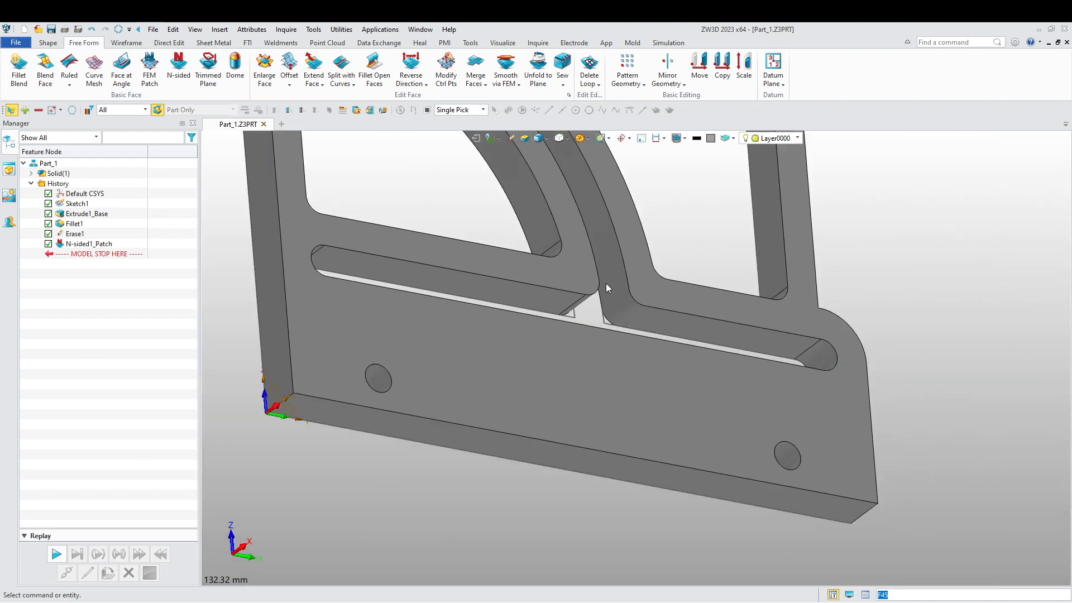
pyautogui.moveTo(611, 184); pyautogui.dragTo(627, 343, button='right')
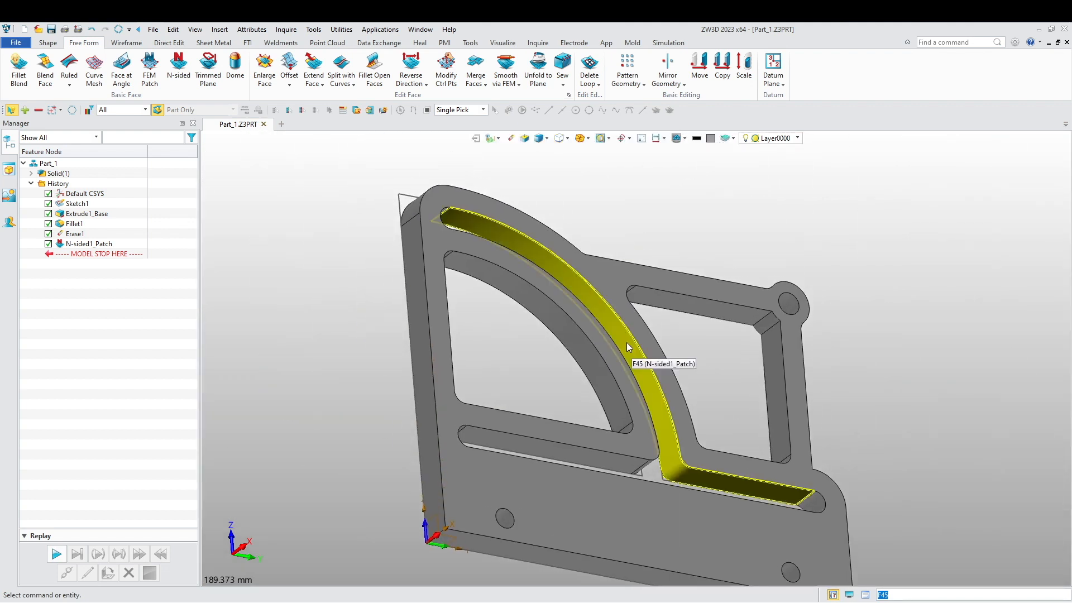
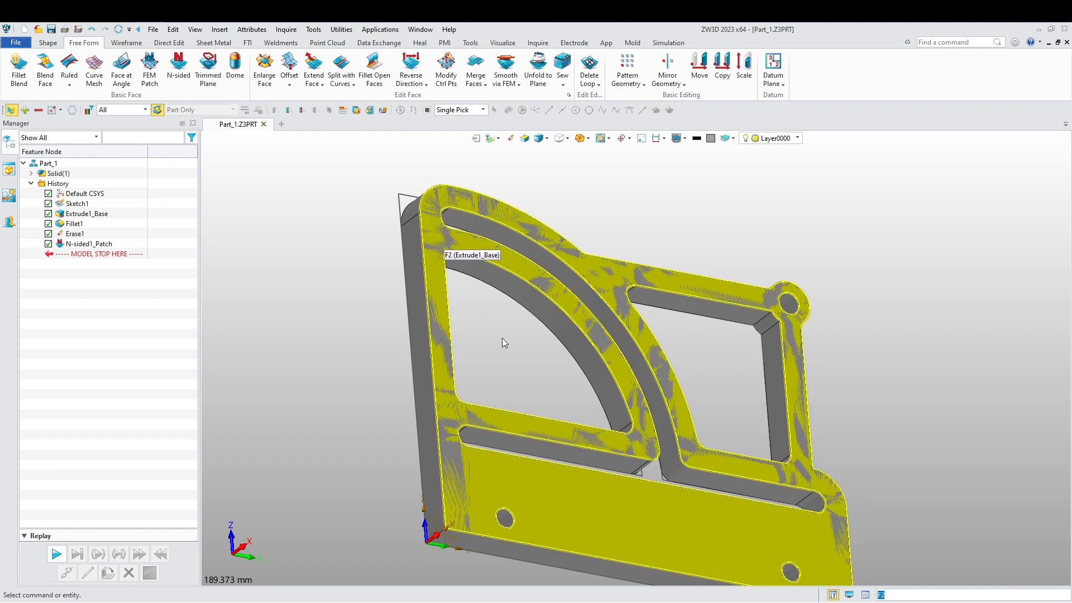
pyautogui.scroll(3, 681, 511)
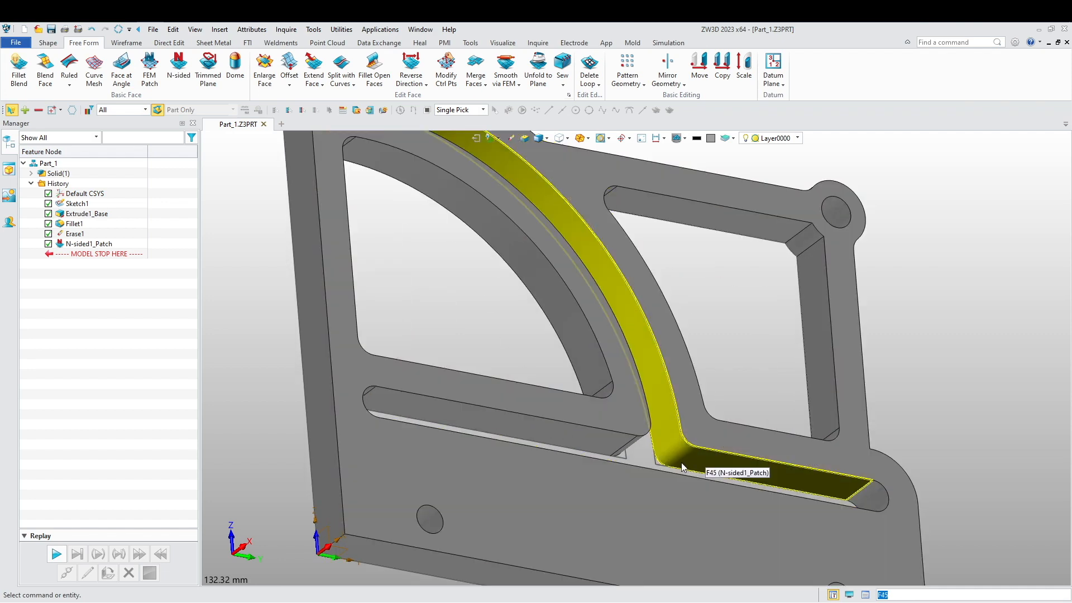
pyautogui.scroll(-3, 704, 491)
pyautogui.moveTo(673, 475); pyautogui.dragTo(598, 464, button='middle')
# Step: Start an offset-distance chamfer with the front face's outer outline, arch window edges and base bottom and end edges
pyautogui.click(48, 42)
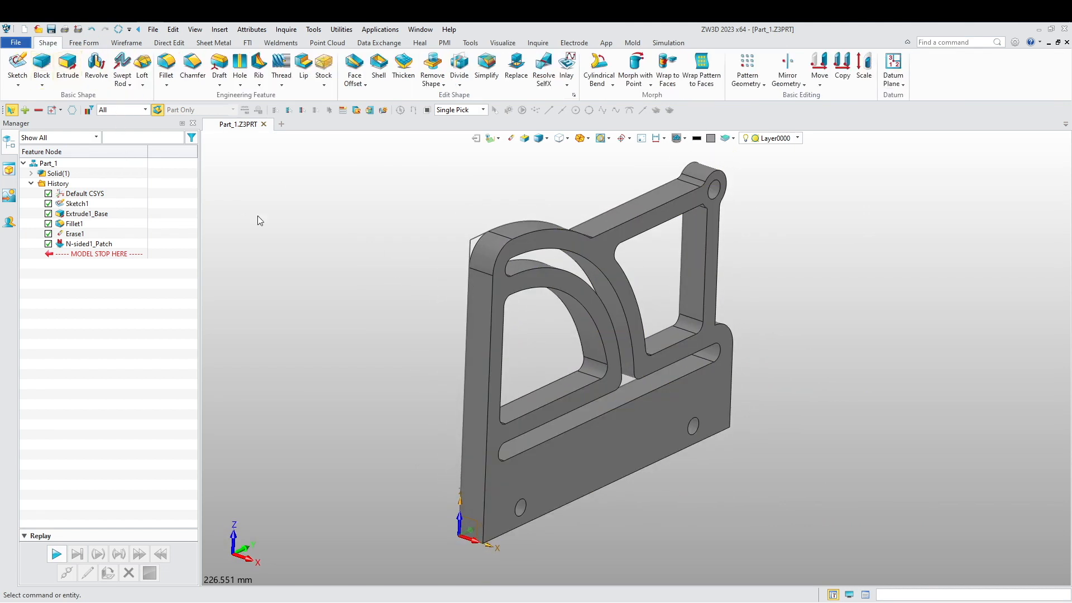
pyautogui.scroll(-1, 273, 230)
pyautogui.click(193, 64)
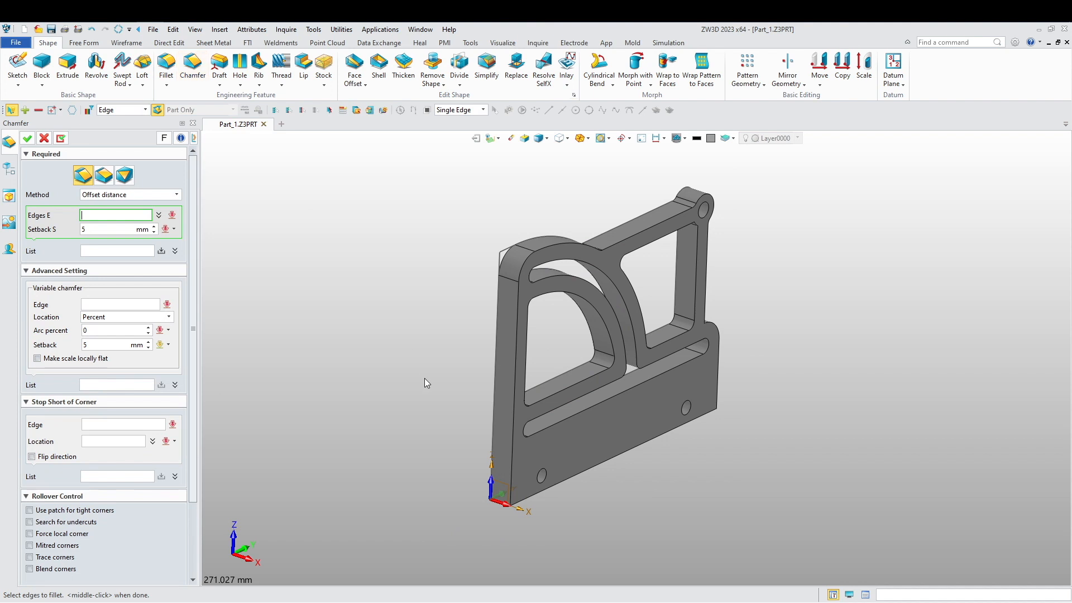
pyautogui.click(513, 368)
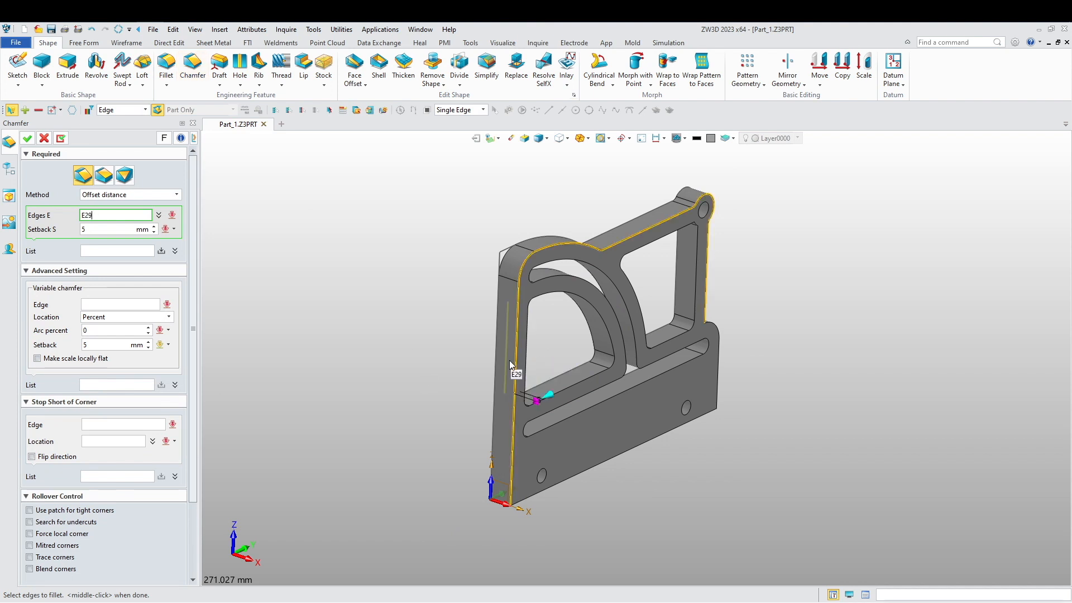
pyautogui.click(586, 322)
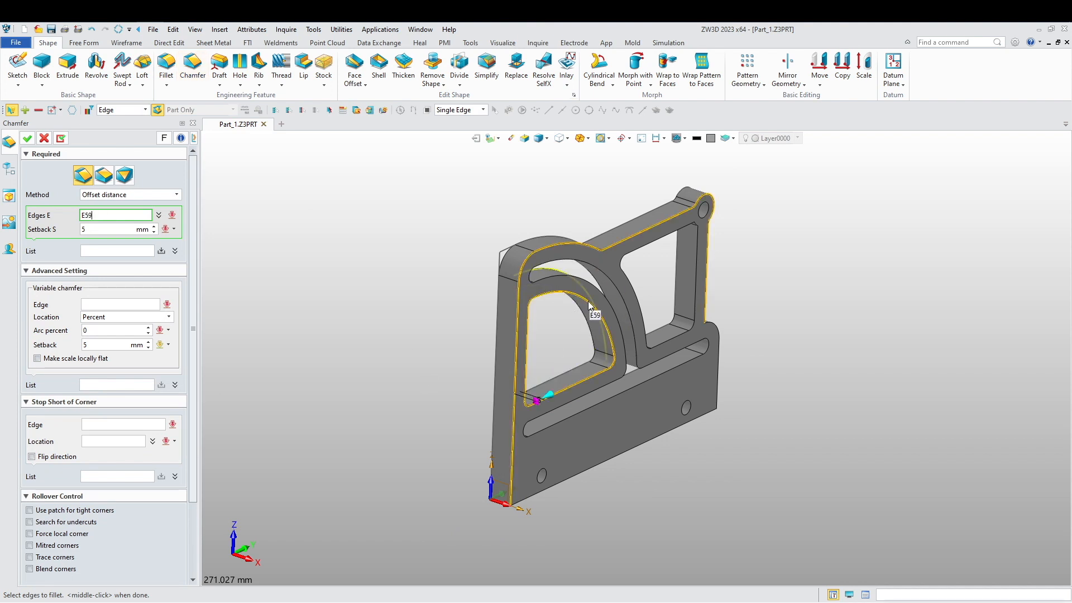
pyautogui.click(622, 457)
pyautogui.click(720, 382)
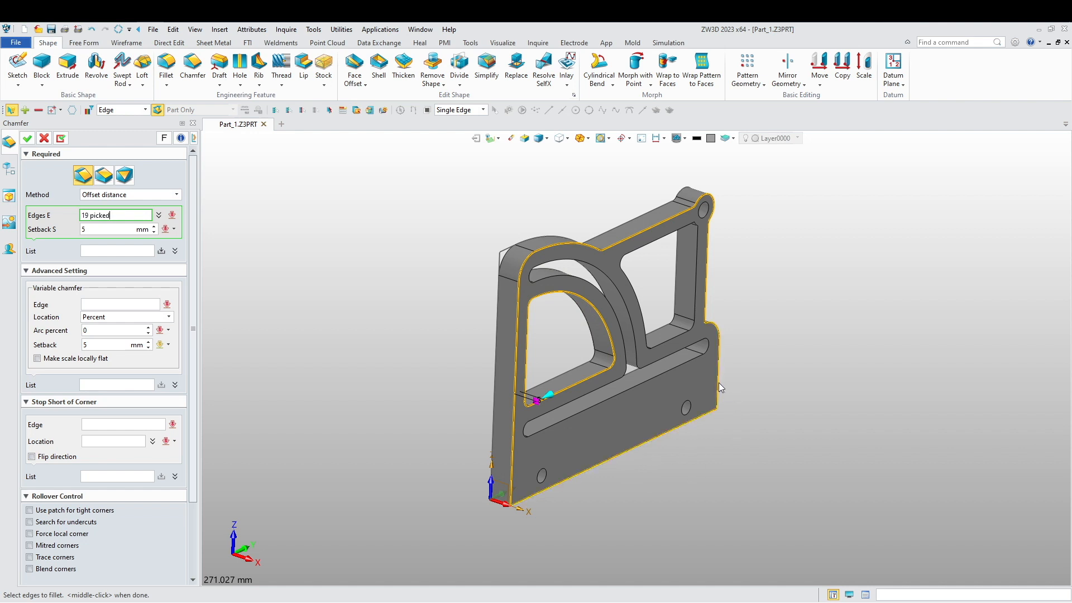
# Step: Add the arm window's front edges to the chamfer selection
pyautogui.click(694, 268)
pyautogui.moveTo(781, 303); pyautogui.dragTo(795, 391, button='middle')
pyautogui.moveTo(794, 390); pyautogui.dragTo(747, 356, button='right')
pyautogui.scroll(7, 737, 364)
pyautogui.click(712, 347)
pyautogui.scroll(-5, 782, 342)
# Step: Add the rear face's outer outline, arm window edges and arch window edges to the chamfer selection
pyautogui.moveTo(927, 422); pyautogui.dragTo(854, 385, button='right')
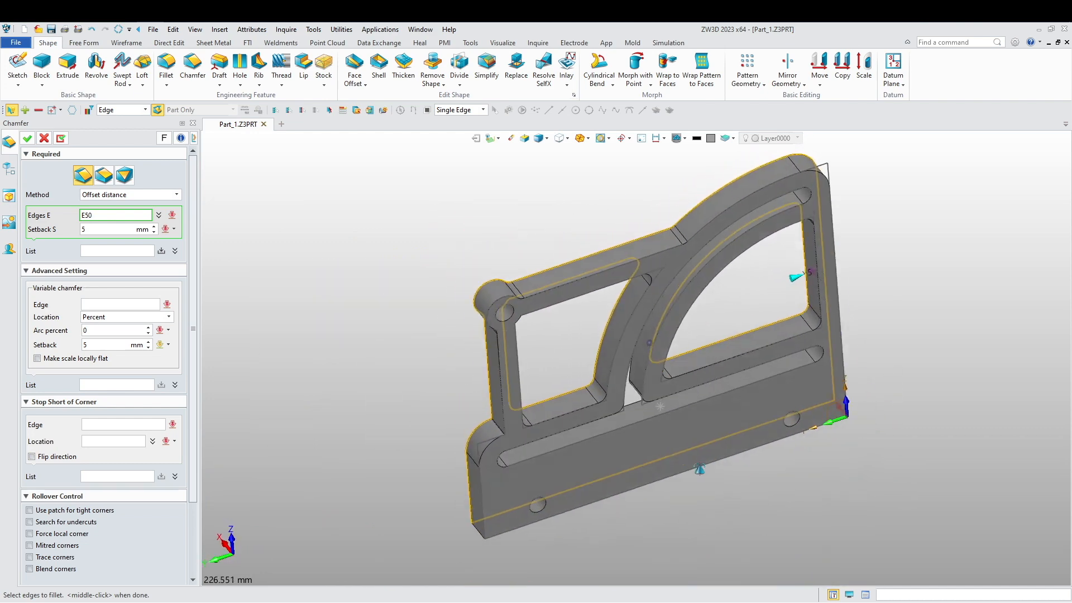
pyautogui.moveTo(699, 469); pyautogui.dragTo(697, 458, button='right')
pyautogui.click(502, 363)
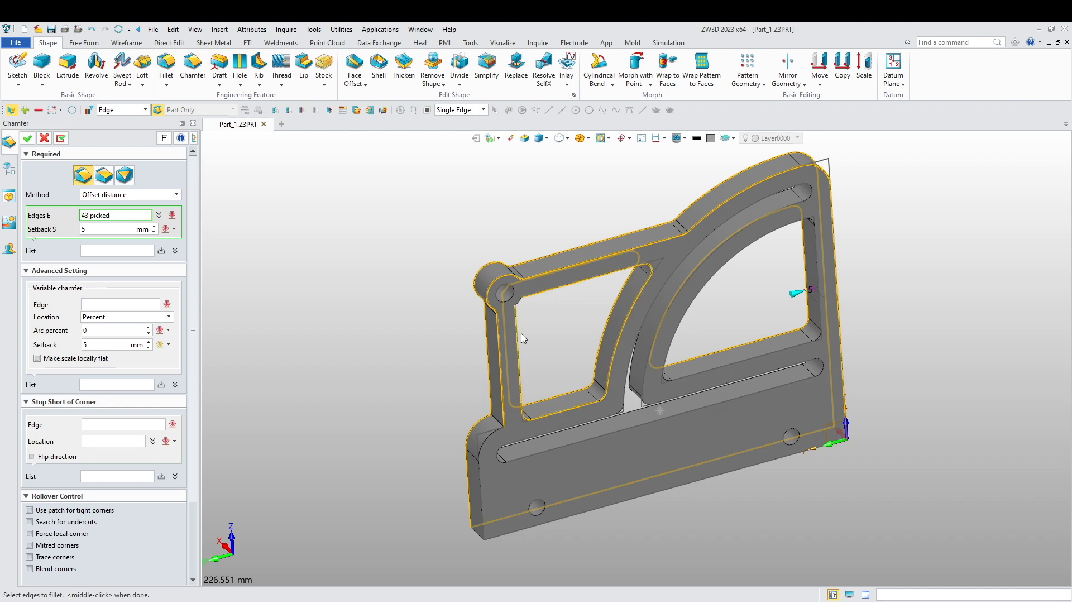
pyautogui.scroll(5, 514, 304)
pyautogui.scroll(-5, 526, 300)
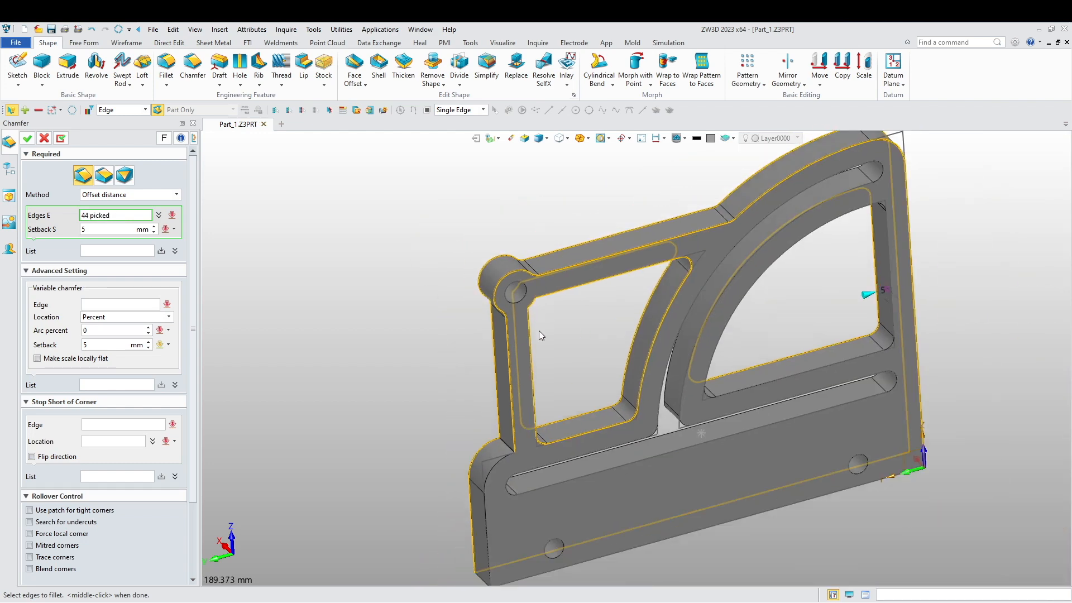
pyautogui.scroll(4, 540, 422)
pyautogui.scroll(-2, 570, 429)
pyautogui.scroll(3, 673, 357)
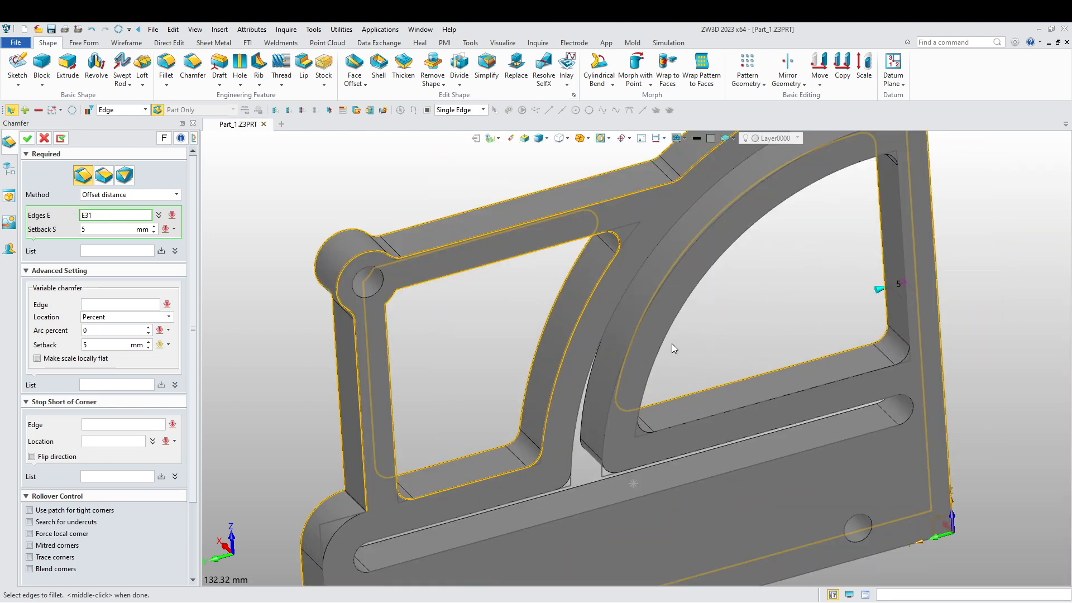
pyautogui.scroll(-2, 672, 339)
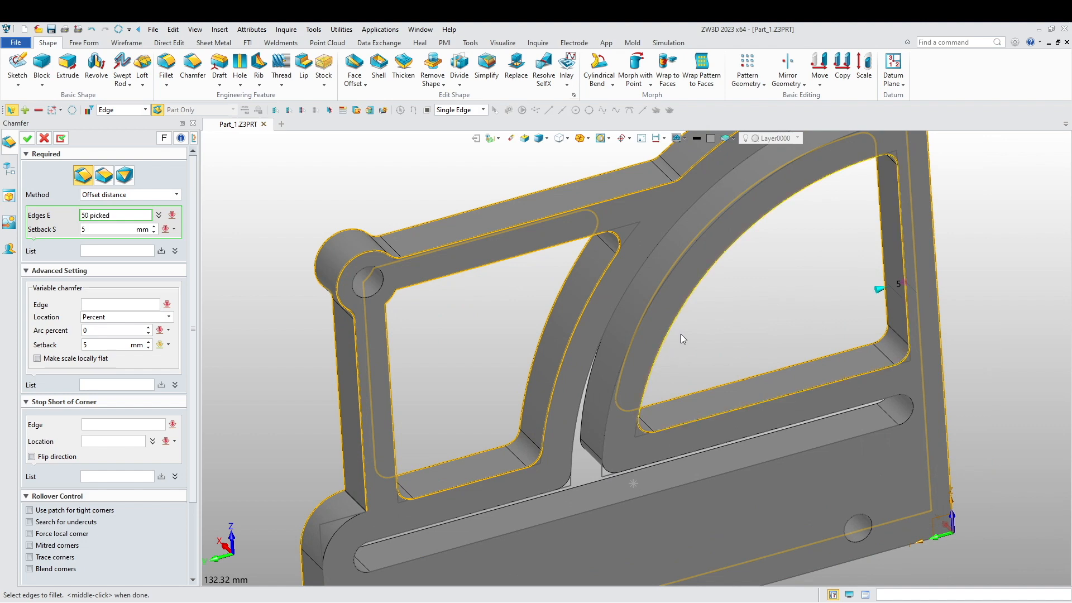
# Step: Add the rear face's base end and bottom edges and the base's short lower corner edges to the chamfer selection
pyautogui.click(475, 491)
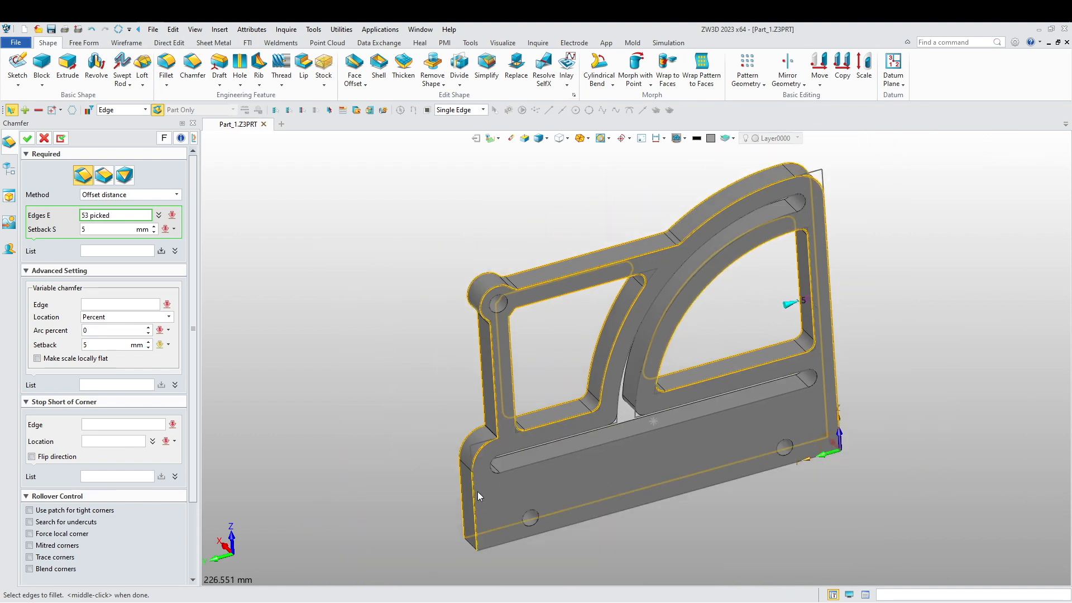
pyautogui.moveTo(765, 542); pyautogui.dragTo(798, 509, button='right')
pyautogui.moveTo(541, 548); pyautogui.dragTo(479, 549, button='right')
pyautogui.scroll(1, 478, 549)
pyautogui.scroll(4, 480, 547)
pyautogui.click(465, 506)
pyautogui.scroll(-5, 467, 507)
pyautogui.moveTo(783, 535); pyautogui.dragTo(525, 547, button='right')
pyautogui.scroll(6, 520, 551)
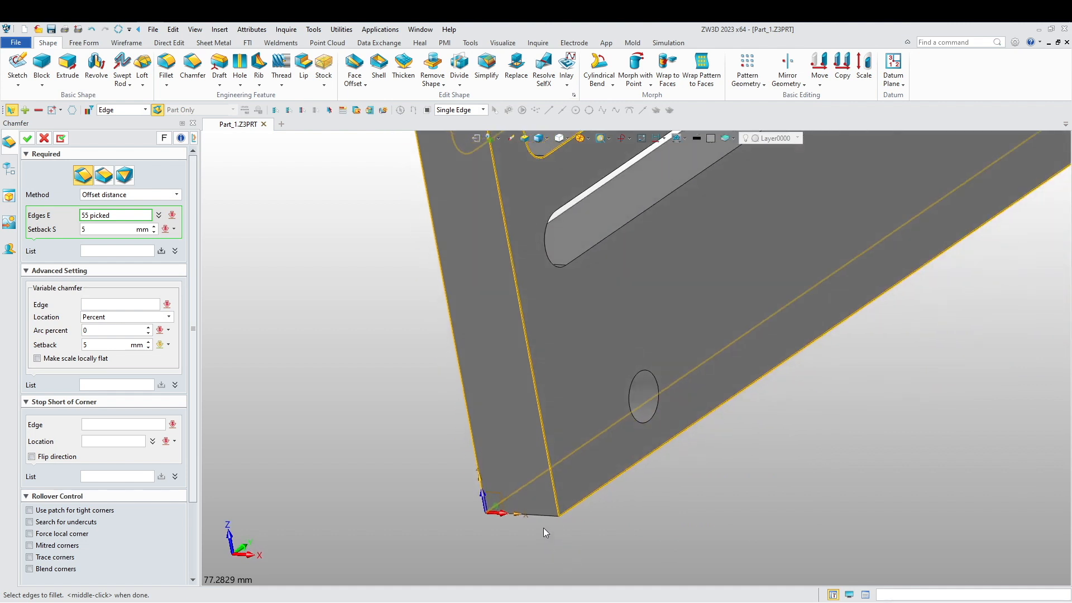
pyautogui.scroll(-8, 688, 528)
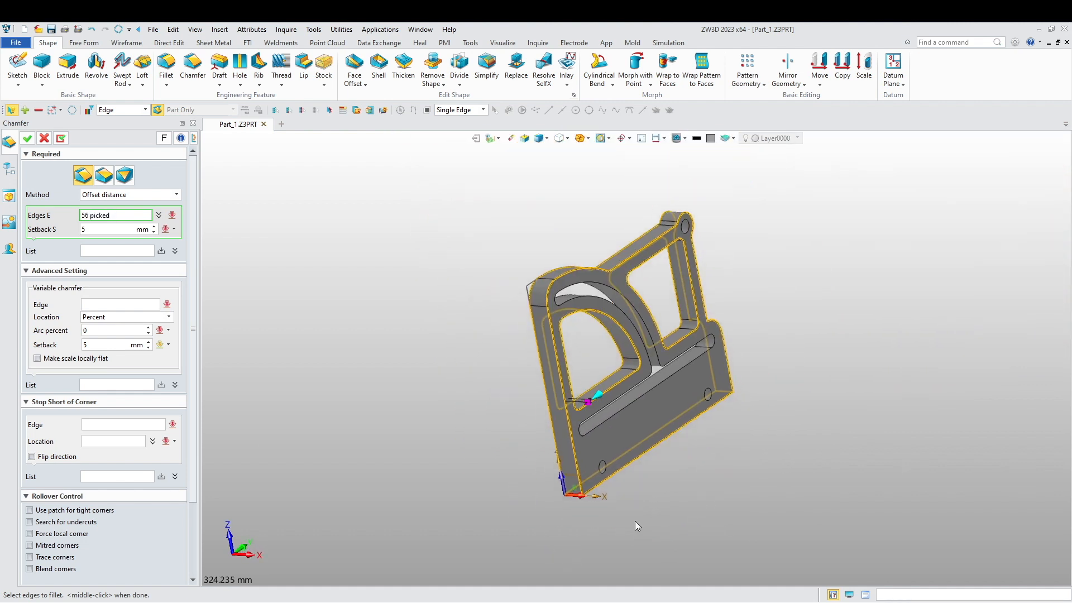
# Step: Set the chamfer setback to 1 mm and apply it to the selected edges
pyautogui.click(82, 229)
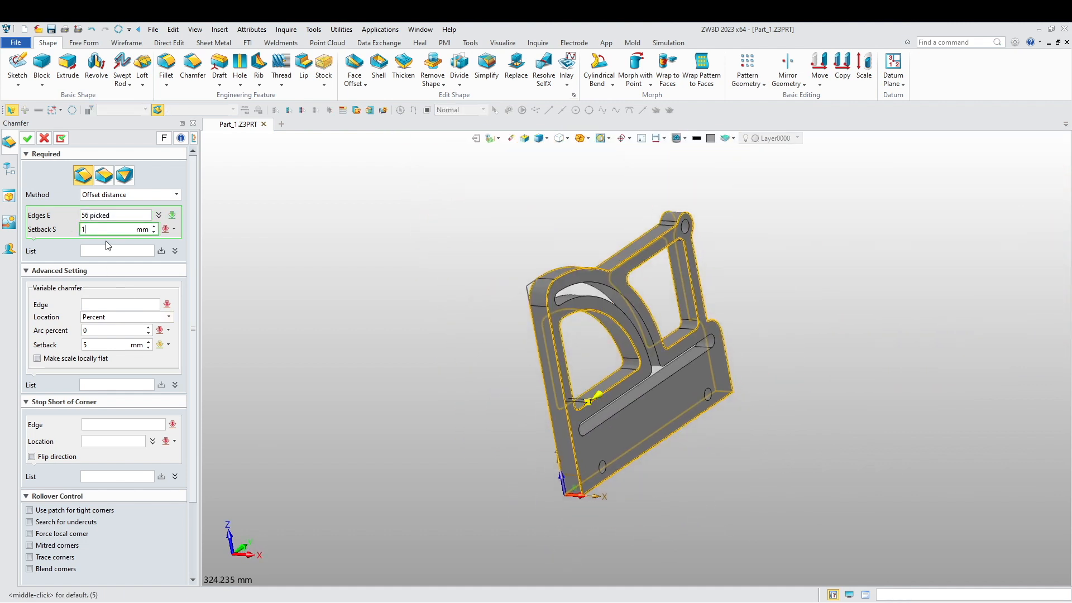
pyautogui.moveTo(343, 304); pyautogui.dragTo(232, 289, button='right')
pyautogui.click(27, 138)
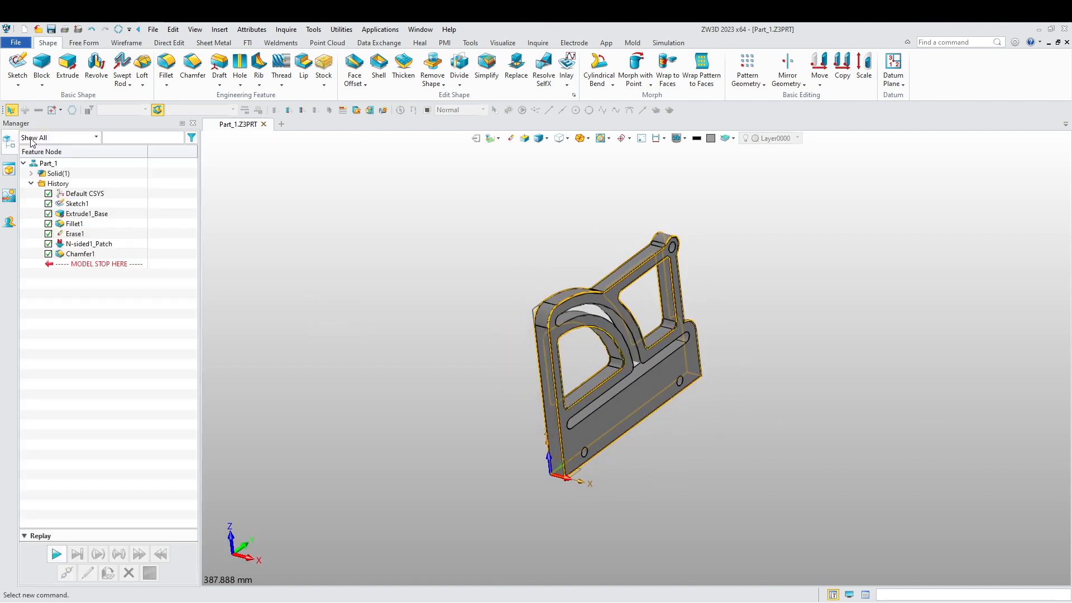
pyautogui.moveTo(380, 299); pyautogui.dragTo(390, 337, button='right')
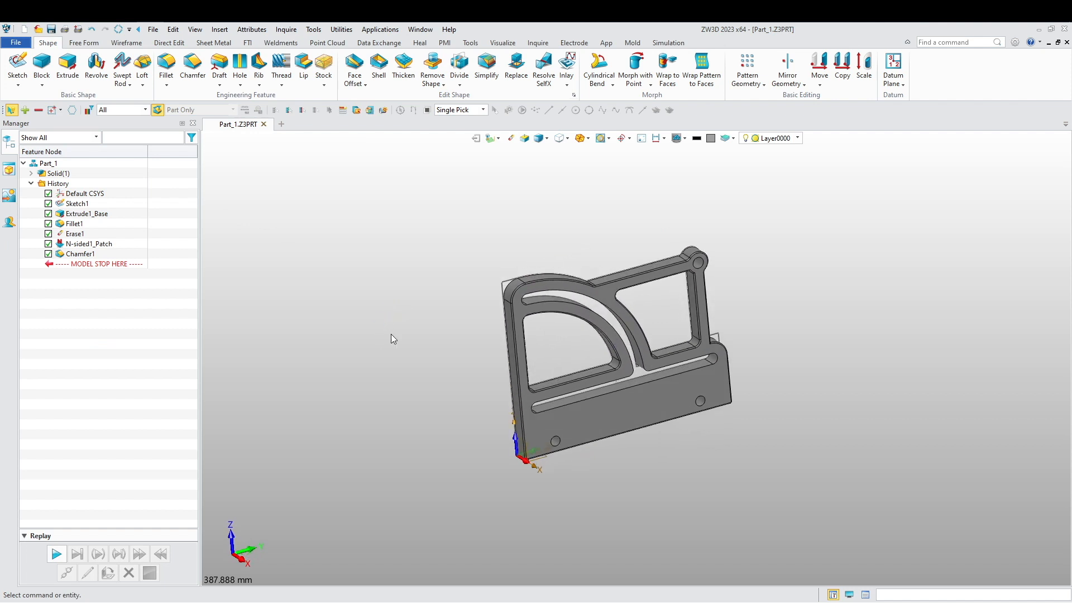
# Step: Examine the chamfered plate's slot walls, windows and edges from several angles
pyautogui.scroll(5, 534, 367)
pyautogui.moveTo(447, 401); pyautogui.dragTo(406, 363, button='right')
pyautogui.scroll(-3, 465, 395)
pyautogui.scroll(3, 408, 364)
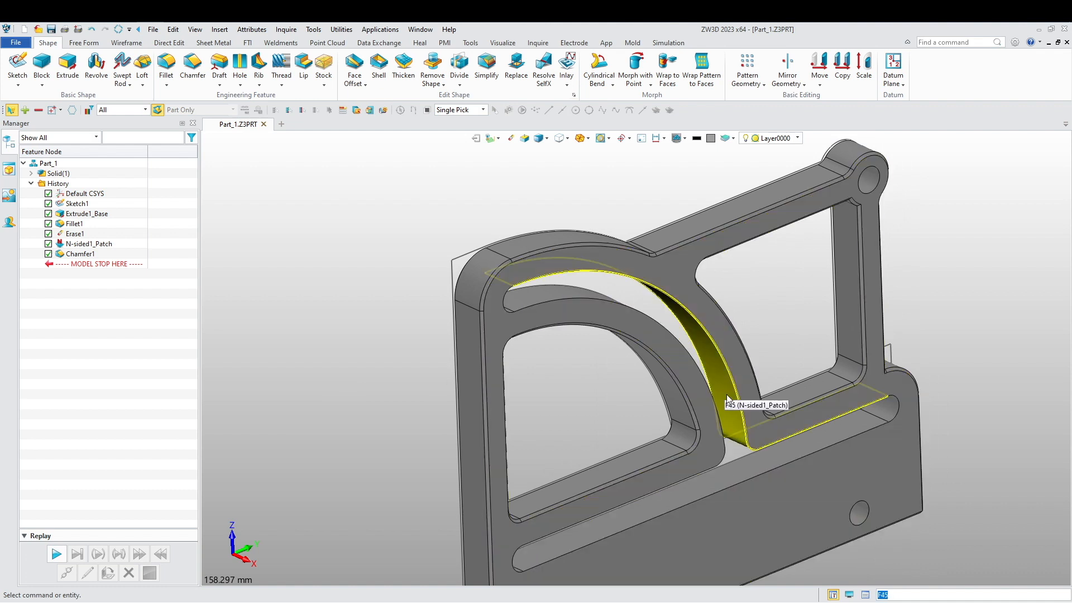
pyautogui.scroll(-2, 504, 307)
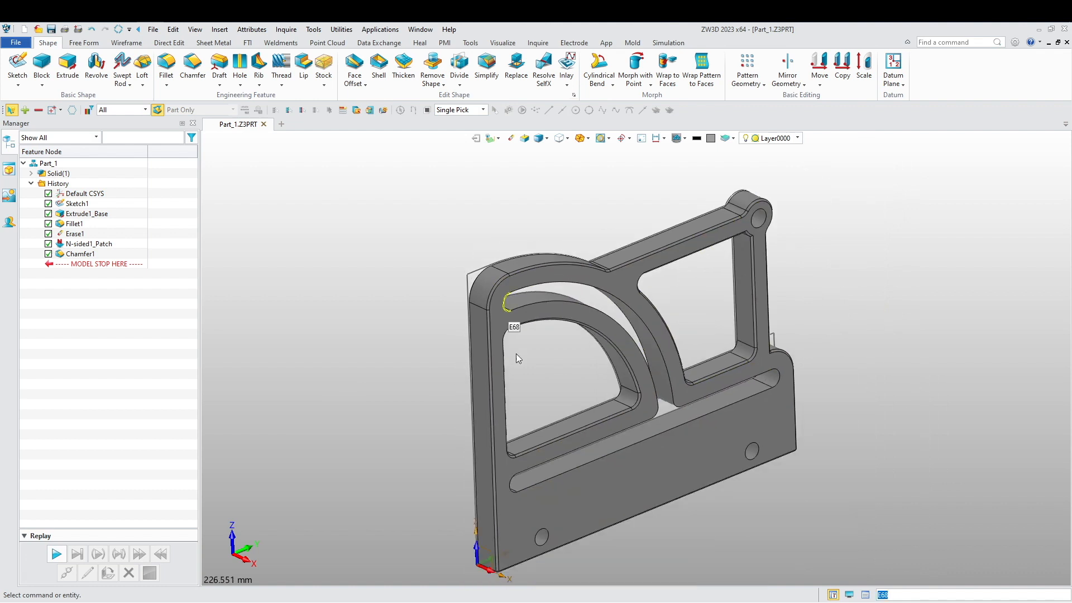
pyautogui.moveTo(368, 367); pyautogui.dragTo(432, 397, button='right')
pyautogui.scroll(-2, 438, 370)
pyautogui.scroll(-1, 437, 370)
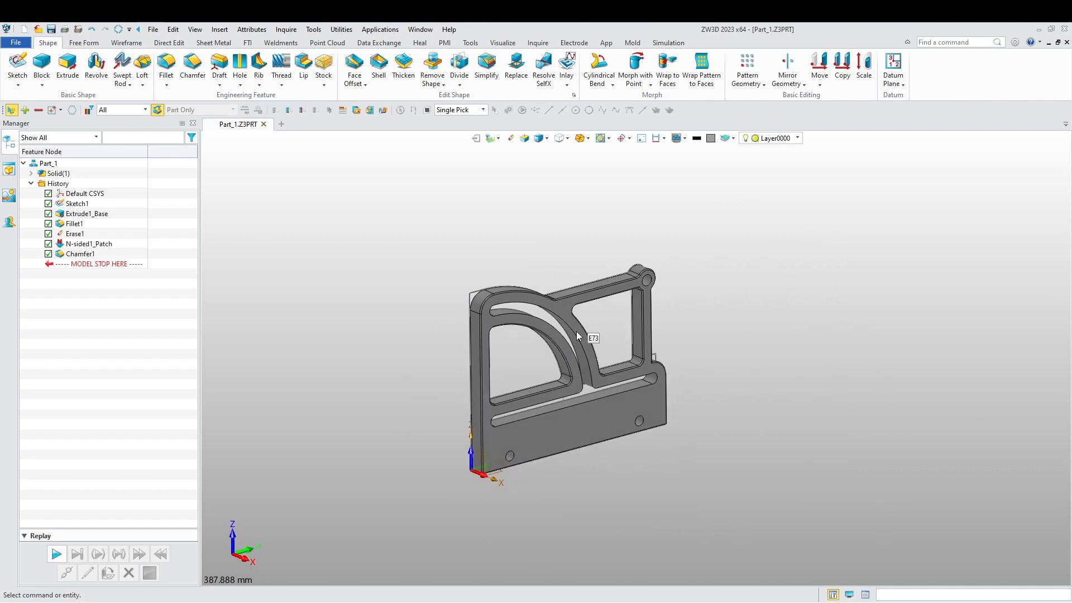
pyautogui.scroll(3, 579, 314)
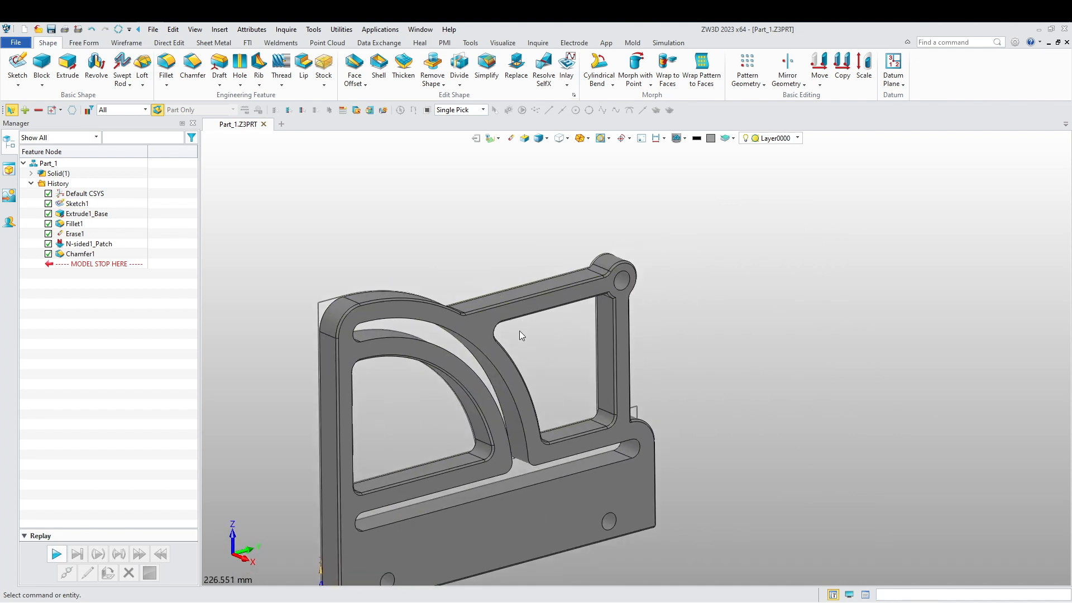
pyautogui.scroll(-1, 547, 376)
pyautogui.moveTo(548, 378); pyautogui.dragTo(569, 334, button='middle')
pyautogui.moveTo(570, 334); pyautogui.dragTo(605, 330, button='right')
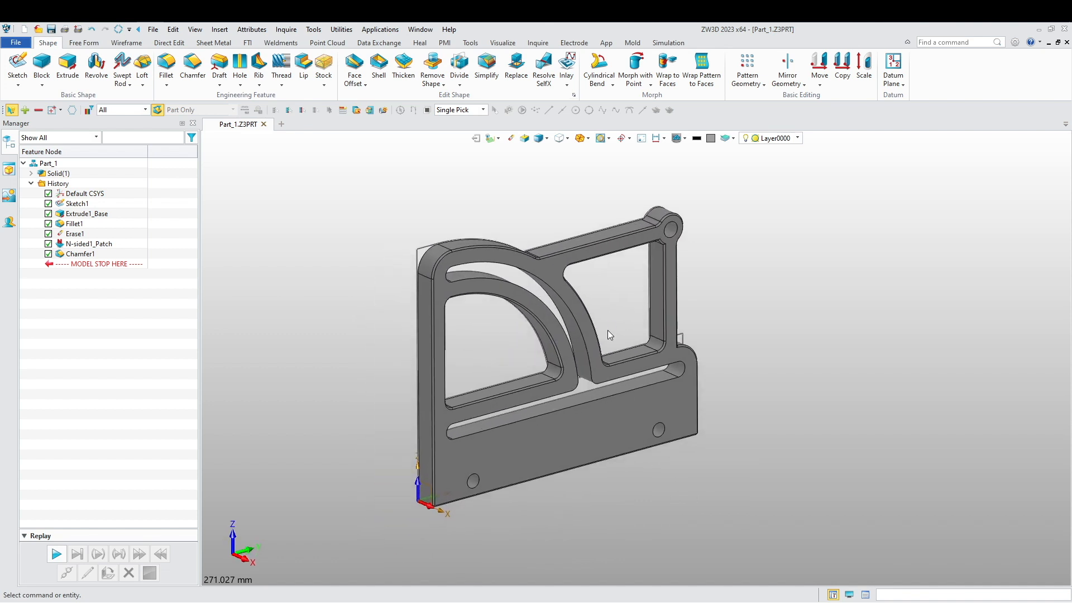
# Step: Save the part as Part_1 in the Desktop folder Cad Thinkers > Zw3D Assembly > Assembly Exercise 2
pyautogui.hotkey('ctrl', 's')
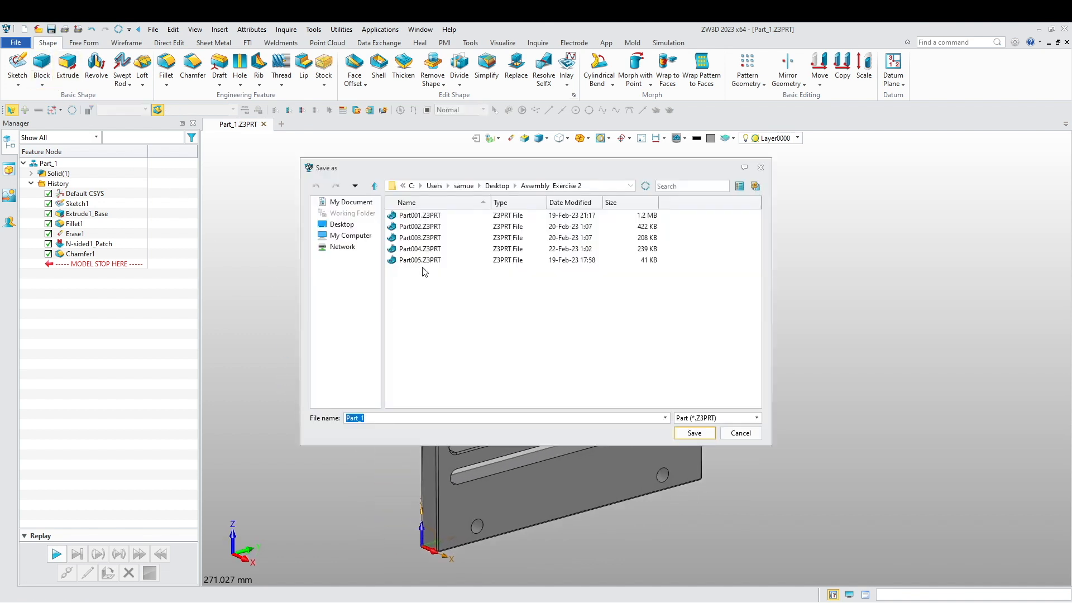
pyautogui.click(342, 224)
pyautogui.doubleClick(419, 238)
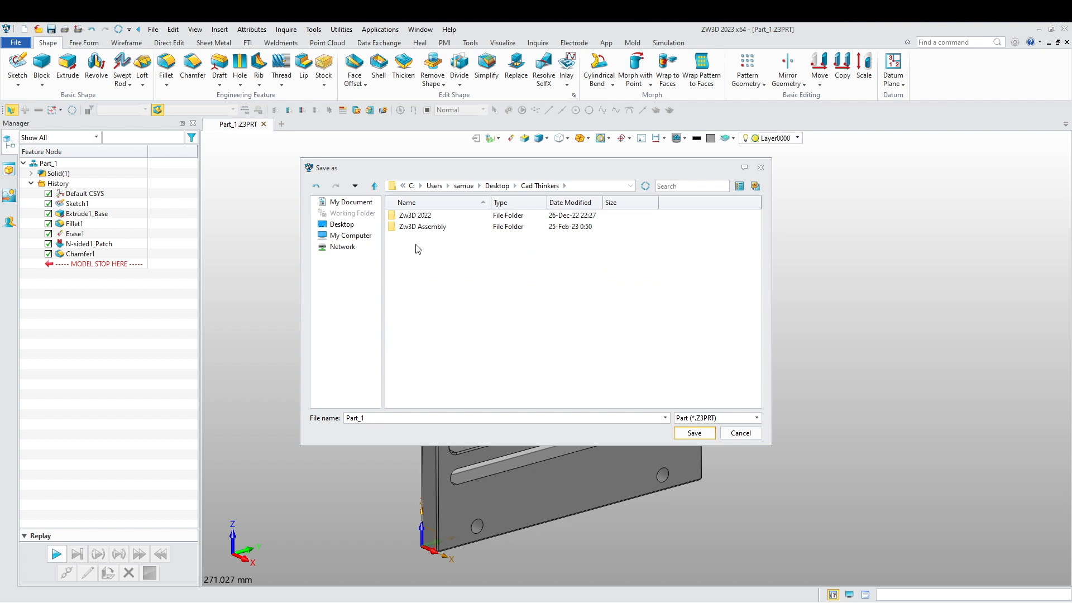
pyautogui.doubleClick(430, 227)
pyautogui.doubleClick(440, 226)
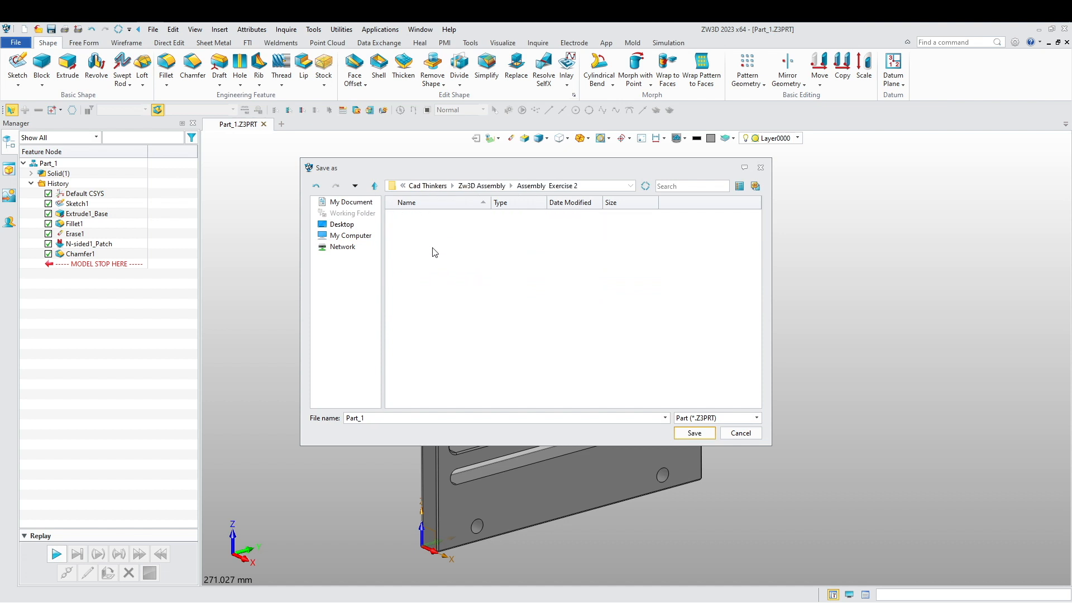
pyautogui.click(690, 433)
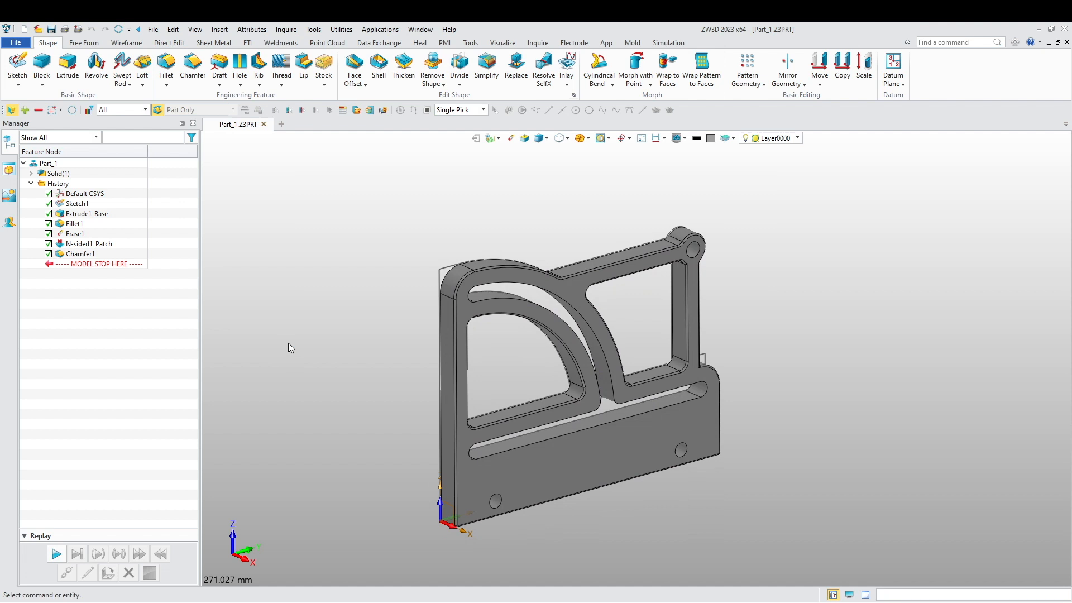
# Step: Create a new standard part file named Part_1_Mirror with the default template
pyautogui.click(282, 124)
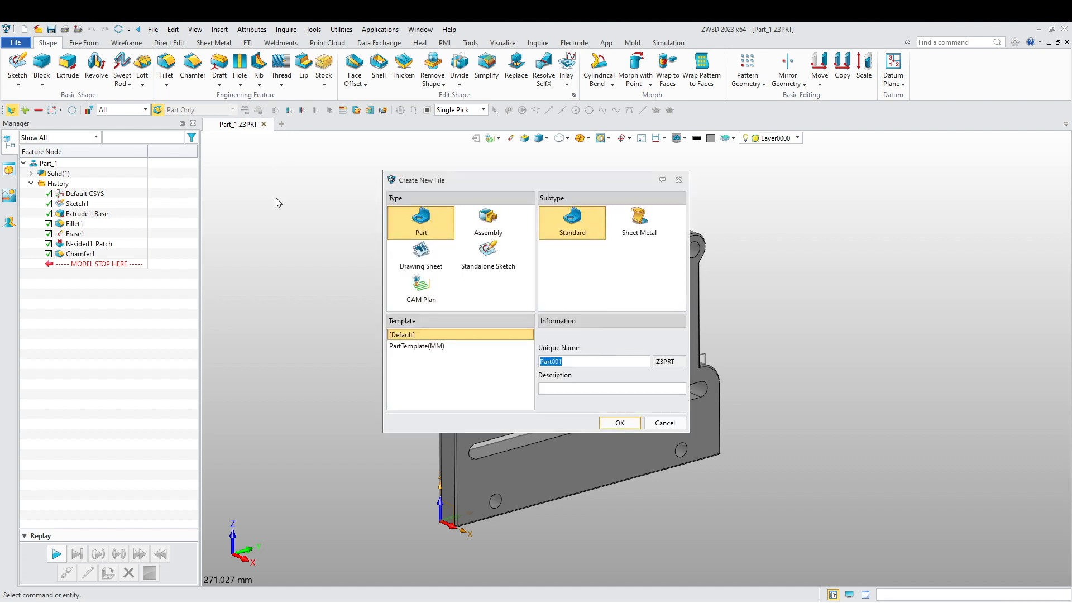
pyautogui.click(560, 362)
pyautogui.write('_')
pyautogui.press('BackSpace')
pyautogui.write('Mirror')
pyautogui.click(620, 423)
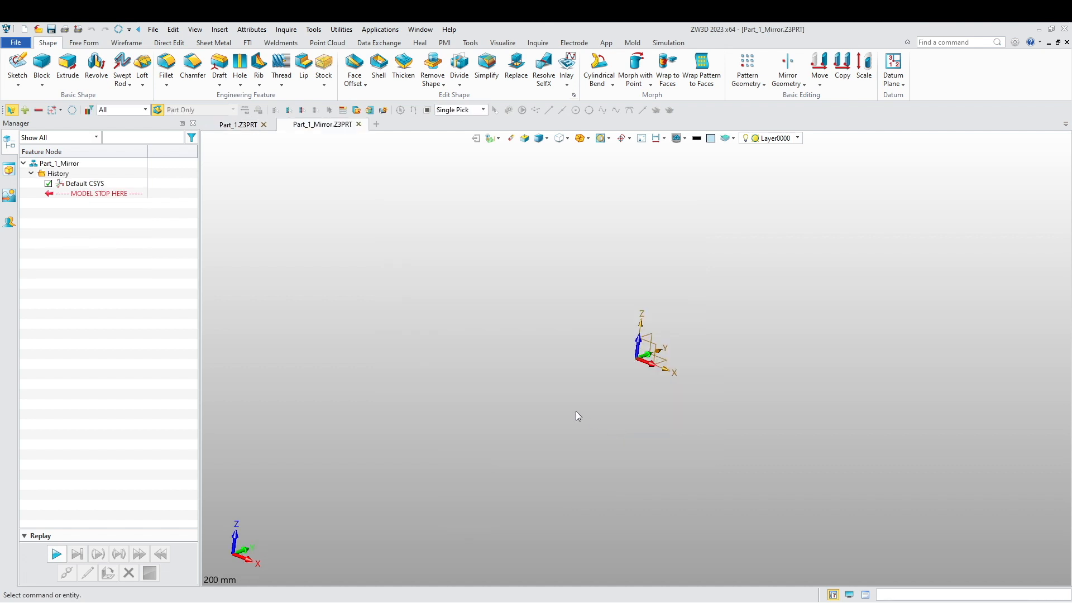
# Step: Start a sketch on the default YZ plane of the new part
pyautogui.rightClick(468, 308)
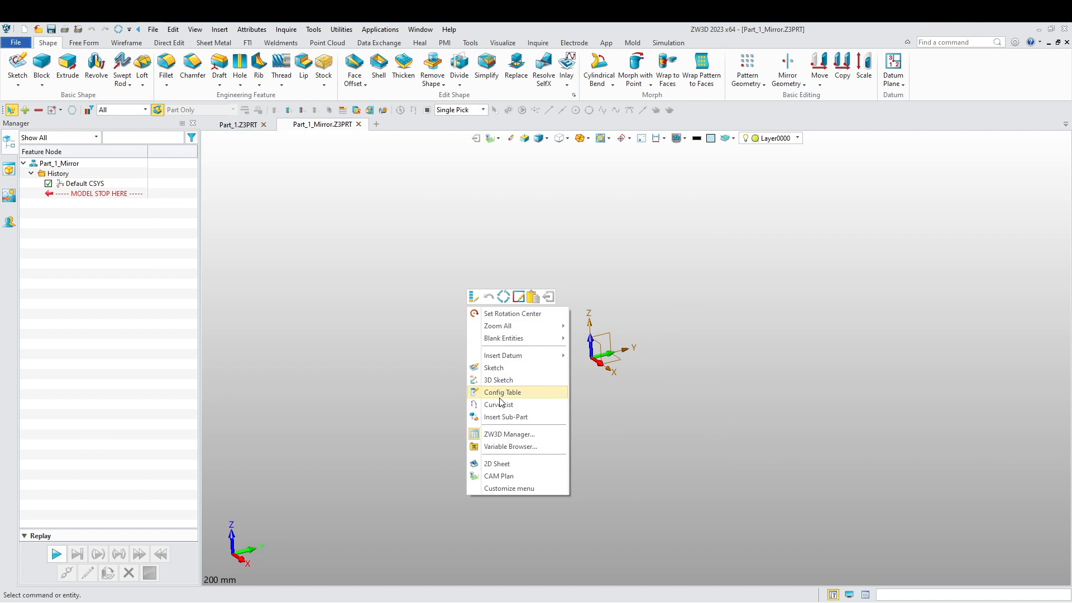
pyautogui.click(491, 367)
pyautogui.click(604, 343)
pyautogui.middleClick(531, 340)
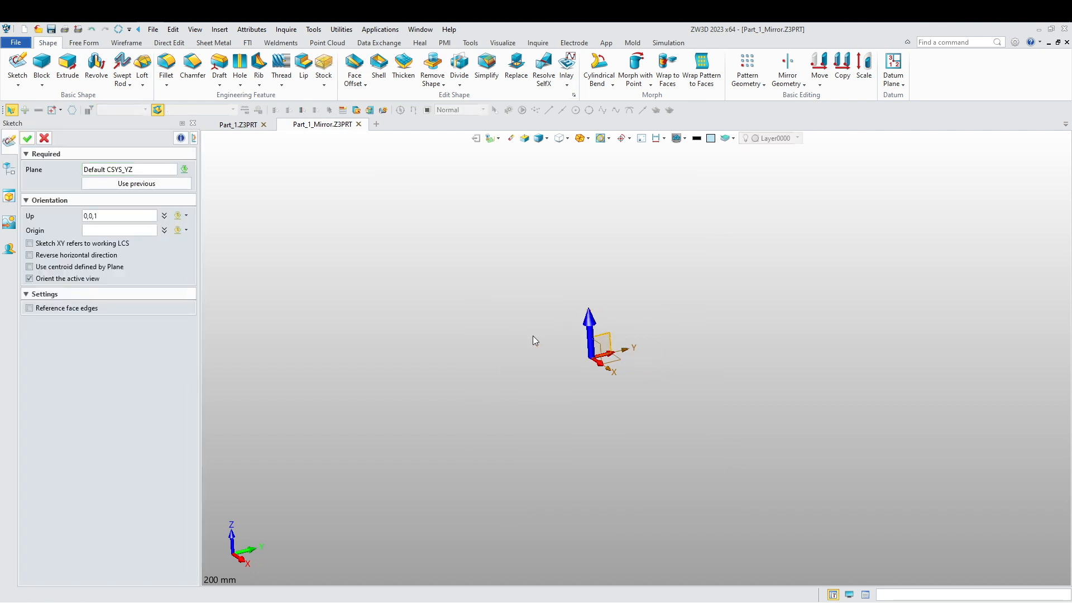
pyautogui.moveTo(528, 340); pyautogui.dragTo(491, 391, button='middle')
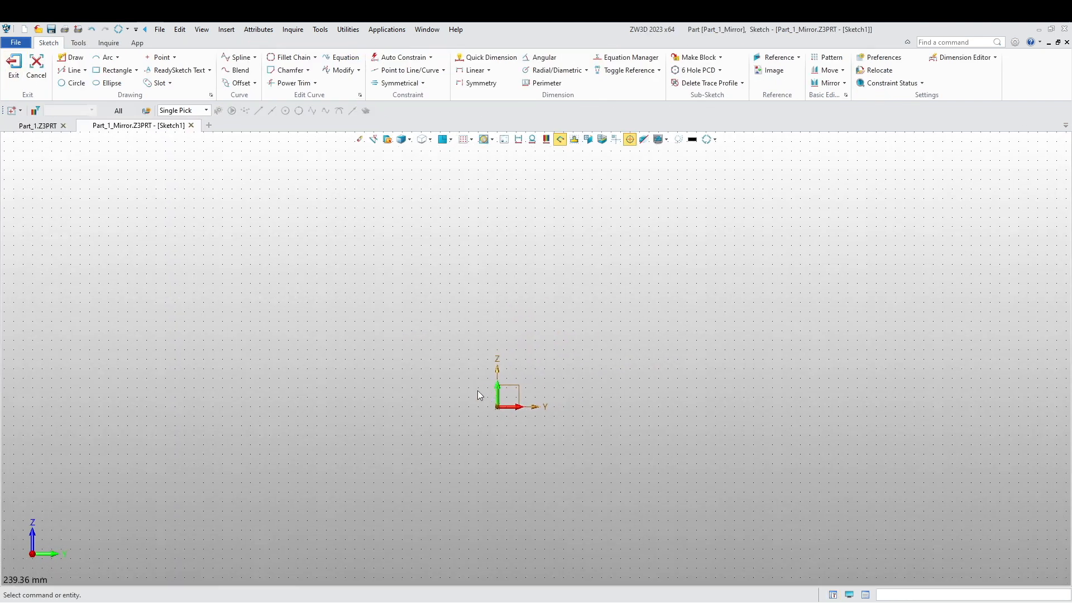
# Step: Switch to Part_1, roll its history back to just after Sketch1 and open that sketch for editing
pyautogui.click(39, 126)
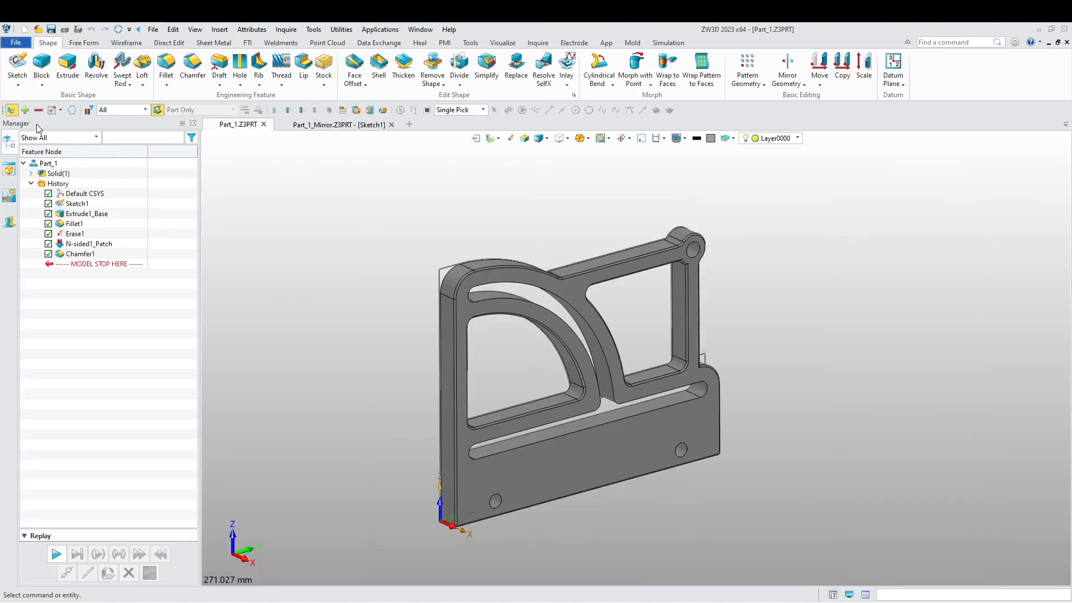
pyautogui.moveTo(92, 264); pyautogui.dragTo(113, 219)
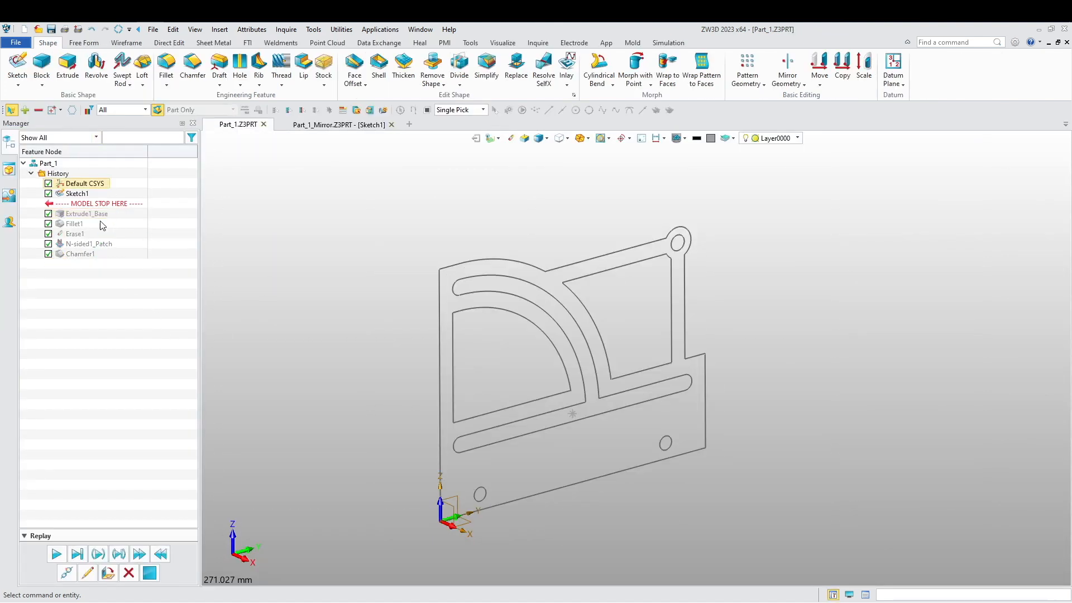
pyautogui.rightClick(259, 262)
pyautogui.click(265, 251)
# Step: Copy all of the sketch's geometry, dimensions and constraints with the origin (0,0) as base point
pyautogui.scroll(-3, 435, 334)
pyautogui.moveTo(748, 488); pyautogui.dragTo(404, 203)
pyautogui.rightClick(338, 203)
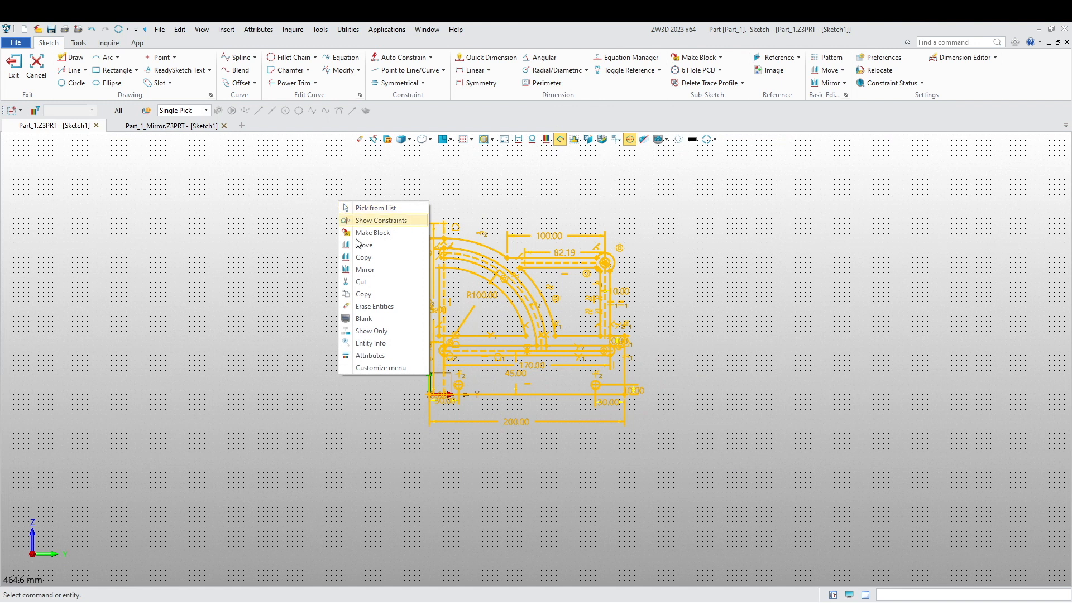
pyautogui.click(373, 296)
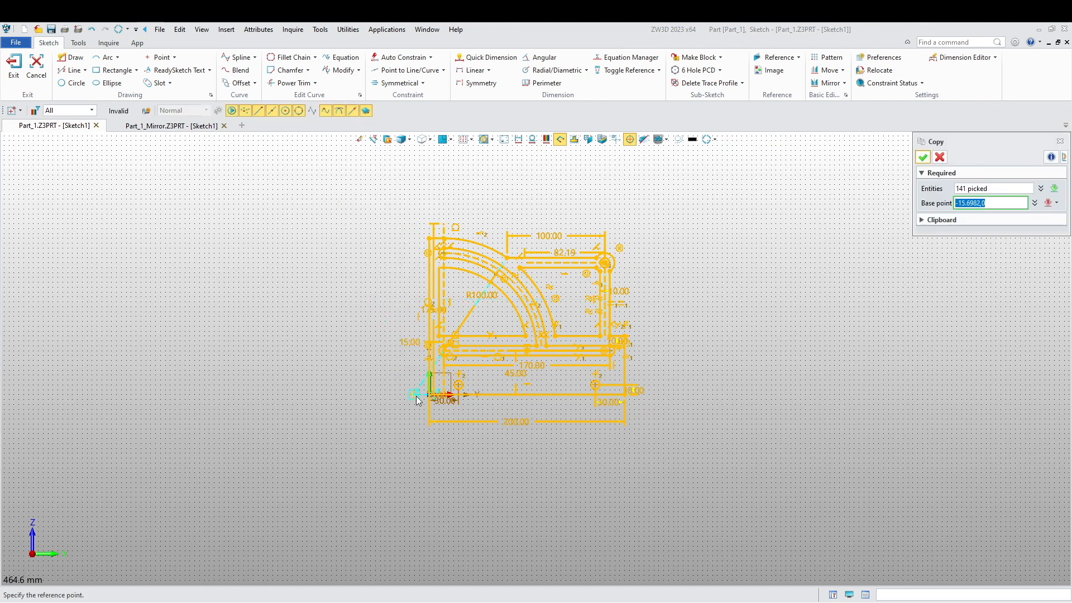
pyautogui.scroll(4, 437, 422)
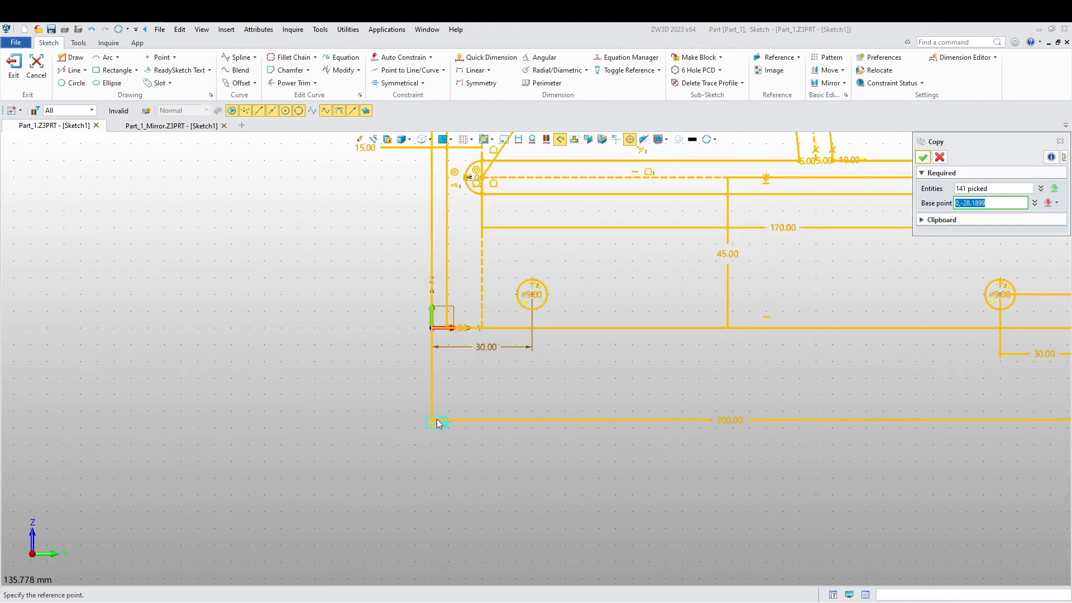
pyautogui.click(432, 328)
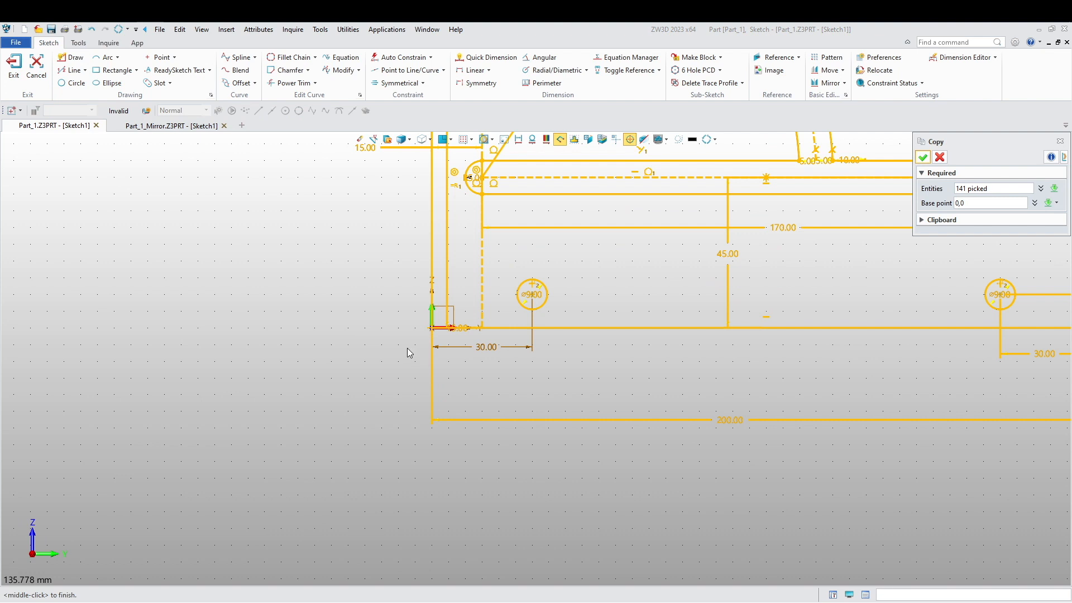
pyautogui.click(922, 157)
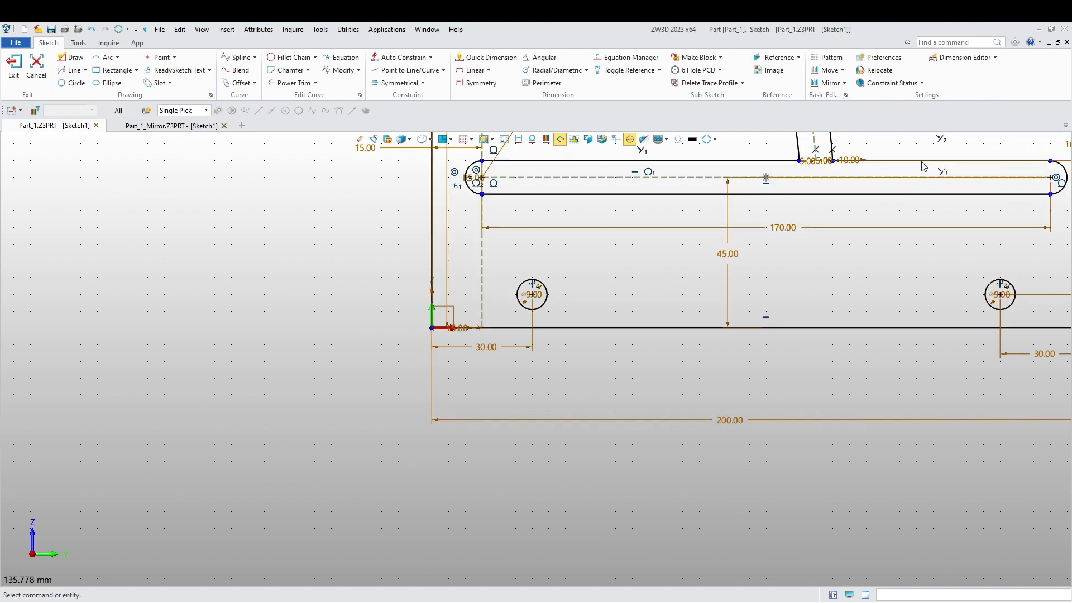
# Step: Exit the Part_1 sketch and replay the history through the final chamfer to restore the full solid
pyautogui.scroll(-3, 469, 319)
pyautogui.click(13, 64)
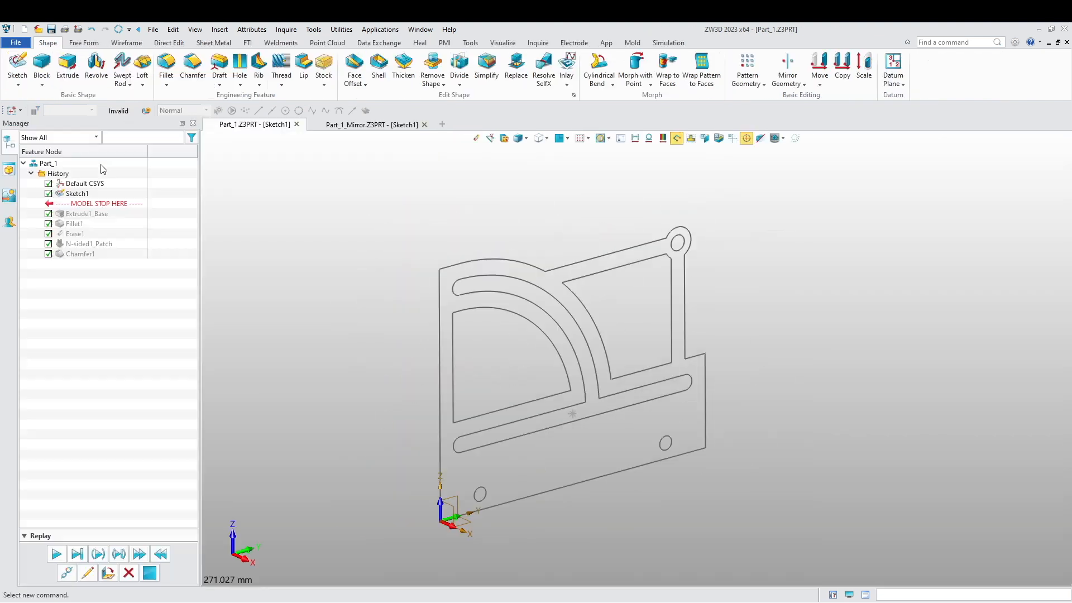
pyautogui.click(86, 553)
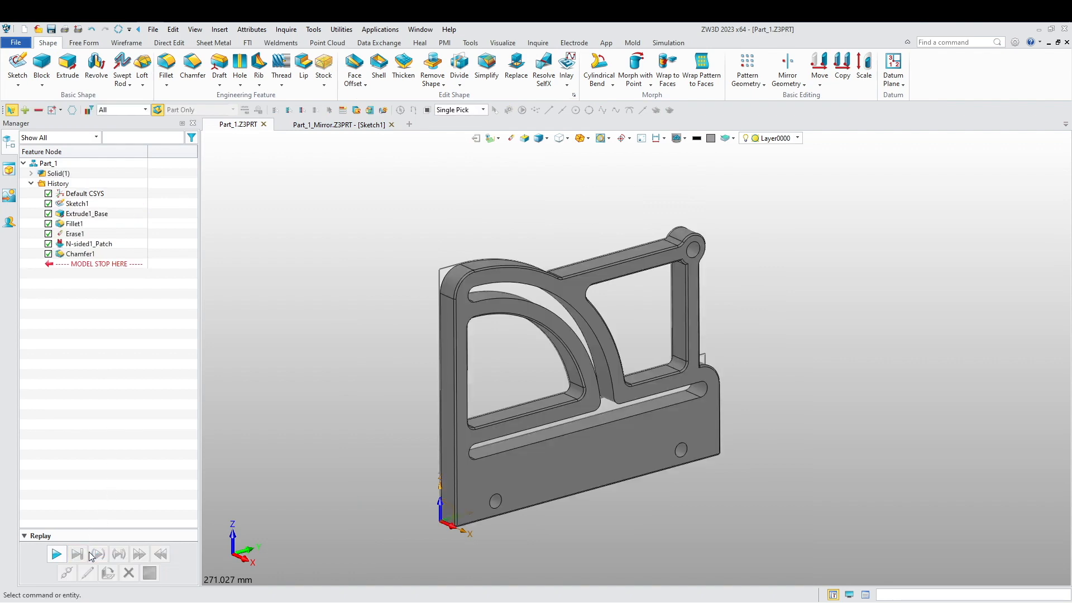
# Step: Paste the copied profile into the Part_1_Mirror sketch with its base point at the origin
pyautogui.click(332, 127)
pyautogui.scroll(-2, 324, 274)
pyautogui.rightClick(305, 239)
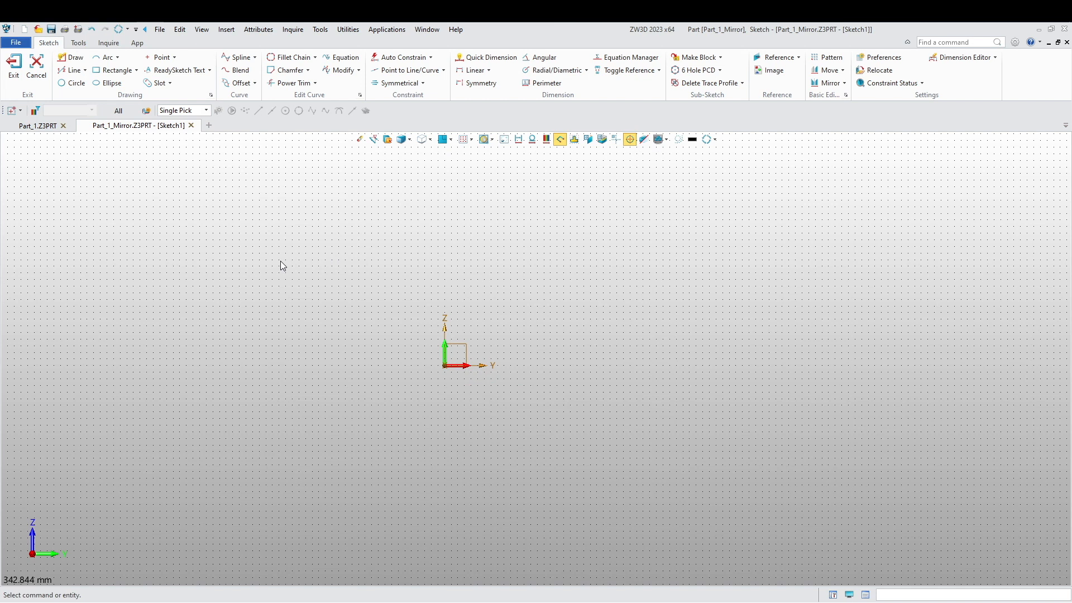
pyautogui.hotkey('ctrl', 'v')
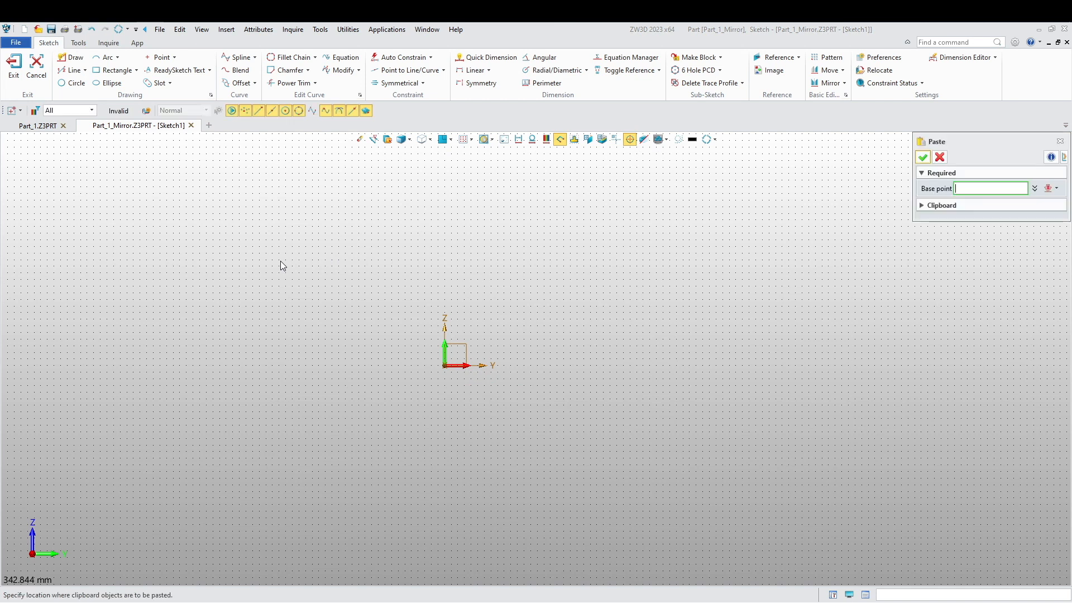
pyautogui.click(447, 366)
pyautogui.scroll(3, 430, 362)
pyautogui.scroll(5, 430, 362)
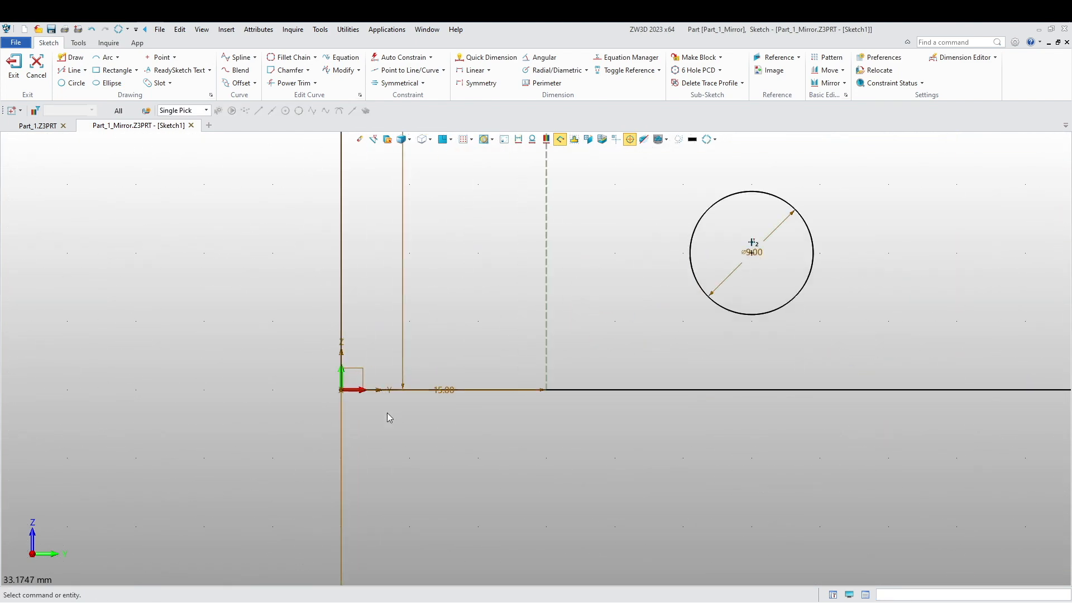
pyautogui.scroll(-10, 348, 398)
pyautogui.scroll(3, 473, 326)
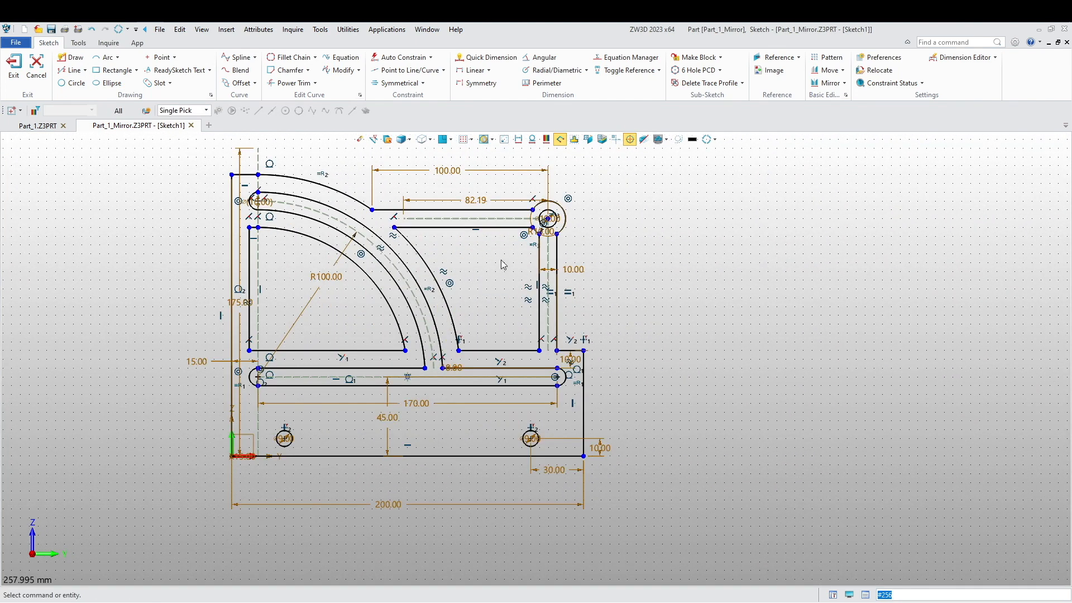
# Step: Erase the arm's bars, circle, rounded end and dimensions together with the short ledge line at the base's outer corner
pyautogui.moveTo(501, 259); pyautogui.dragTo(478, 331, button='middle')
pyautogui.click(359, 139)
pyautogui.moveTo(604, 336); pyautogui.dragTo(476, 233)
pyautogui.scroll(4, 522, 396)
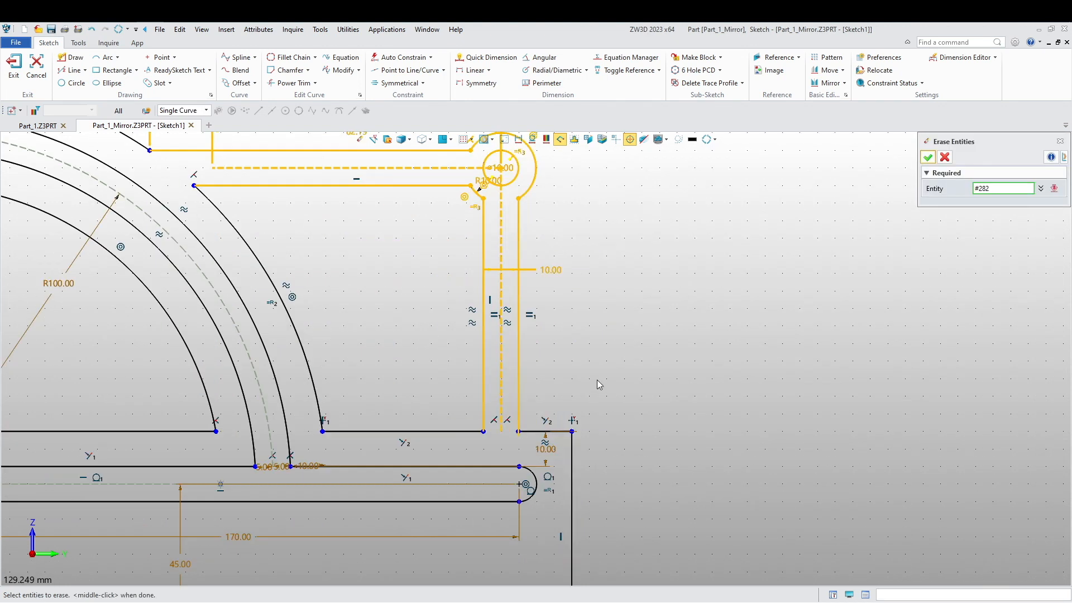
pyautogui.middleClick(656, 229)
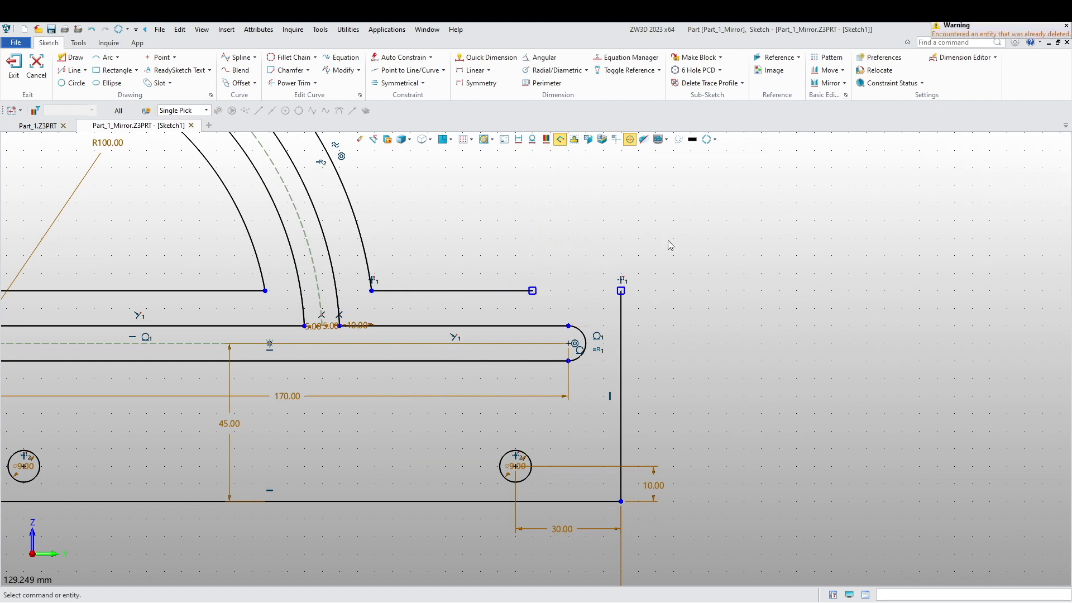
# Step: Extend the base's upper ledge line to the outer vertical edge to close the corner
pyautogui.scroll(-4, 670, 242)
pyautogui.moveTo(751, 271); pyautogui.dragTo(742, 347, button='middle')
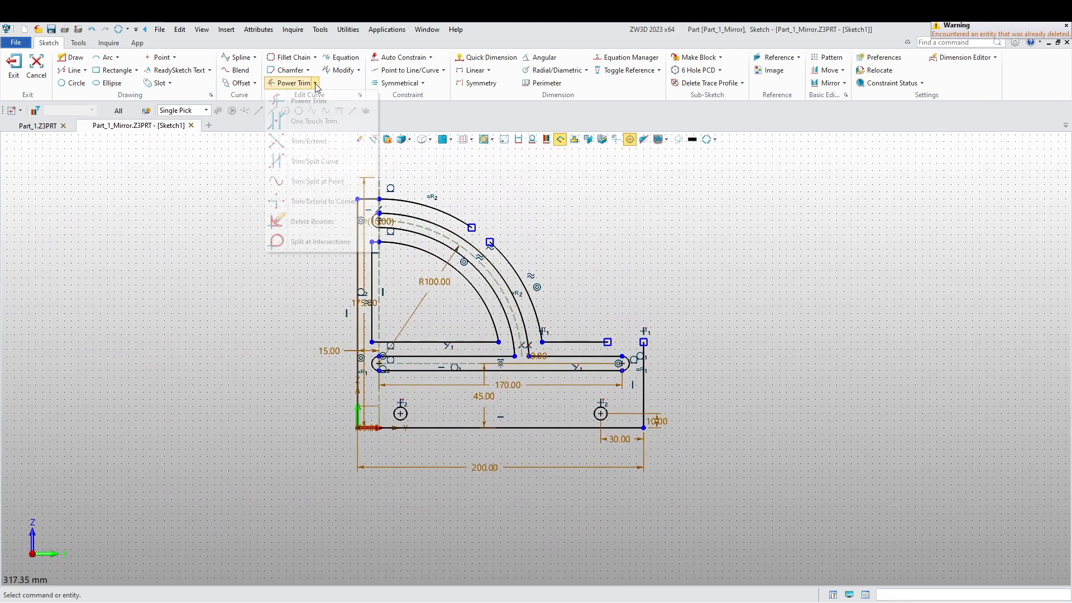
pyautogui.click(305, 141)
pyautogui.scroll(3, 609, 342)
pyautogui.click(610, 342)
pyautogui.click(681, 361)
pyautogui.click(938, 158)
# Step: Erase the outer arch arc above the curved slot and the remaining arm window arc beside it
pyautogui.moveTo(541, 257)
pyautogui.mouseDown(button='middle')
pyautogui.moveTo(547, 299)
pyautogui.moveTo(574, 319)
pyautogui.mouseUp(button='middle')
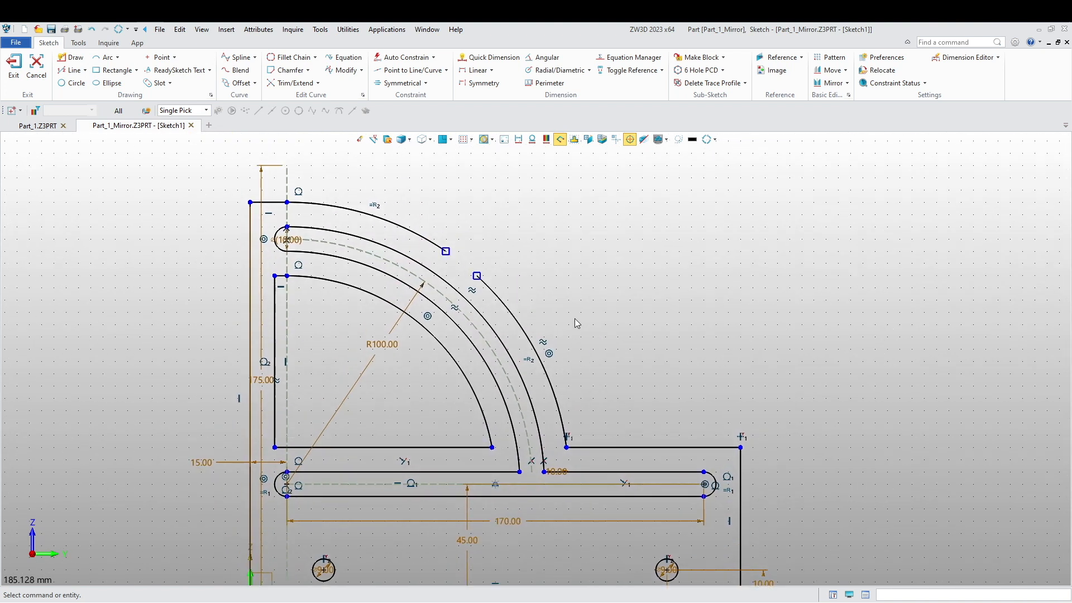
pyautogui.rightClick(388, 225)
pyautogui.click(386, 282)
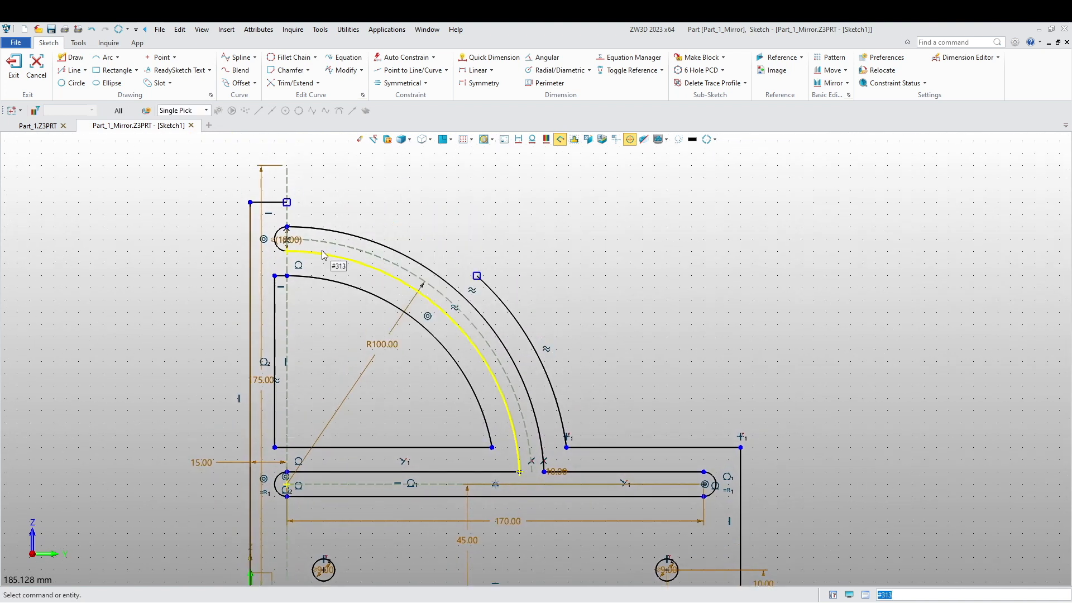
pyautogui.rightClick(501, 300)
pyautogui.rightClick(532, 271)
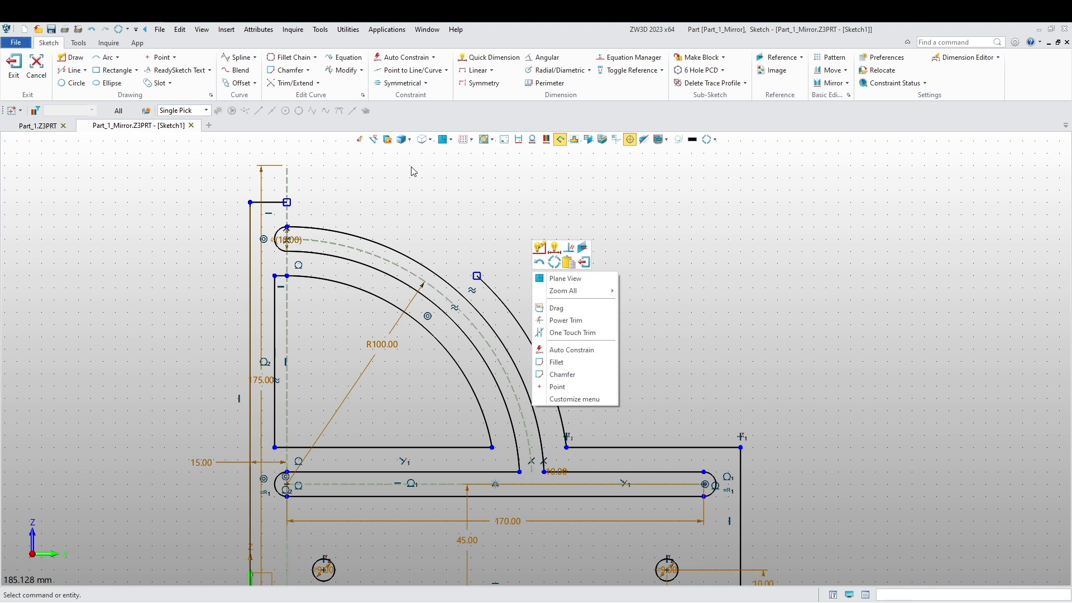
pyautogui.click(359, 139)
pyautogui.click(504, 311)
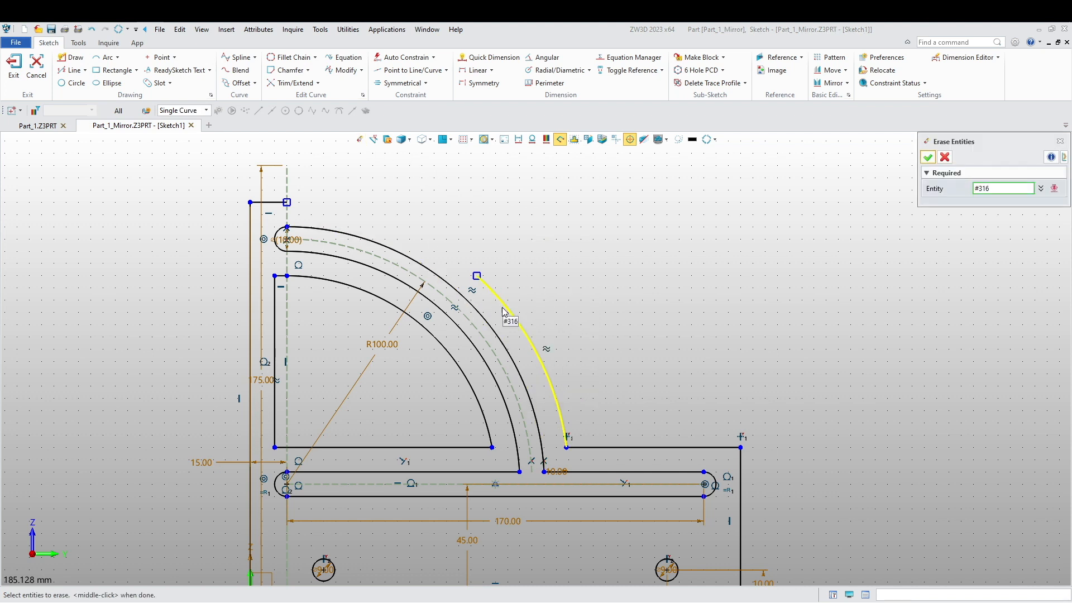
pyautogui.middleClick(530, 277)
pyautogui.scroll(3, 559, 340)
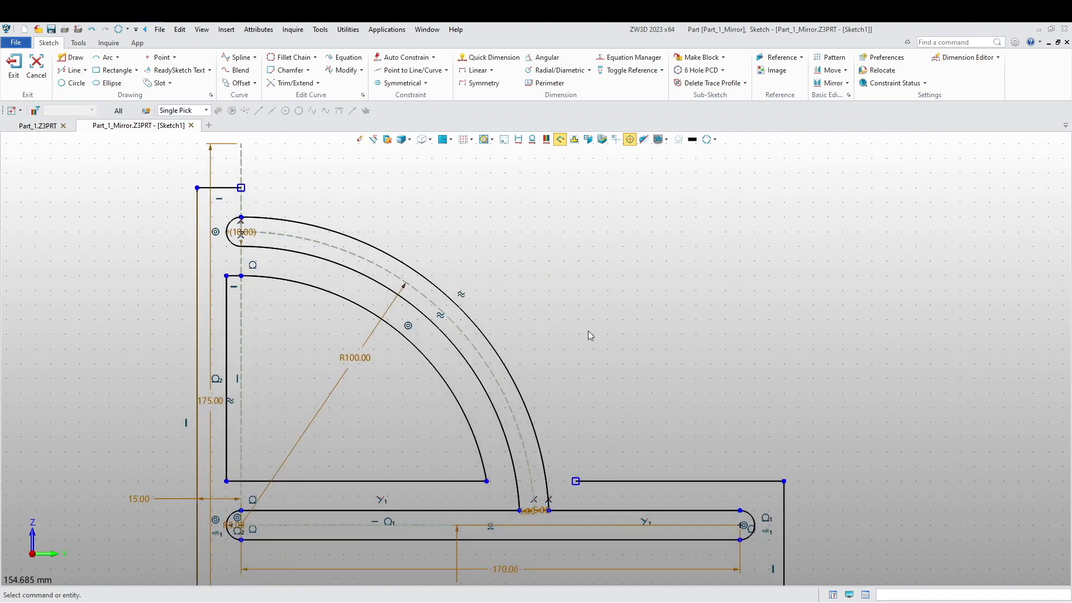
# Step: Offset the curved slot's outer arc outward by 10 mm to form a new outer arch arc
pyautogui.moveTo(143, 289); pyautogui.dragTo(163, 286, button='middle')
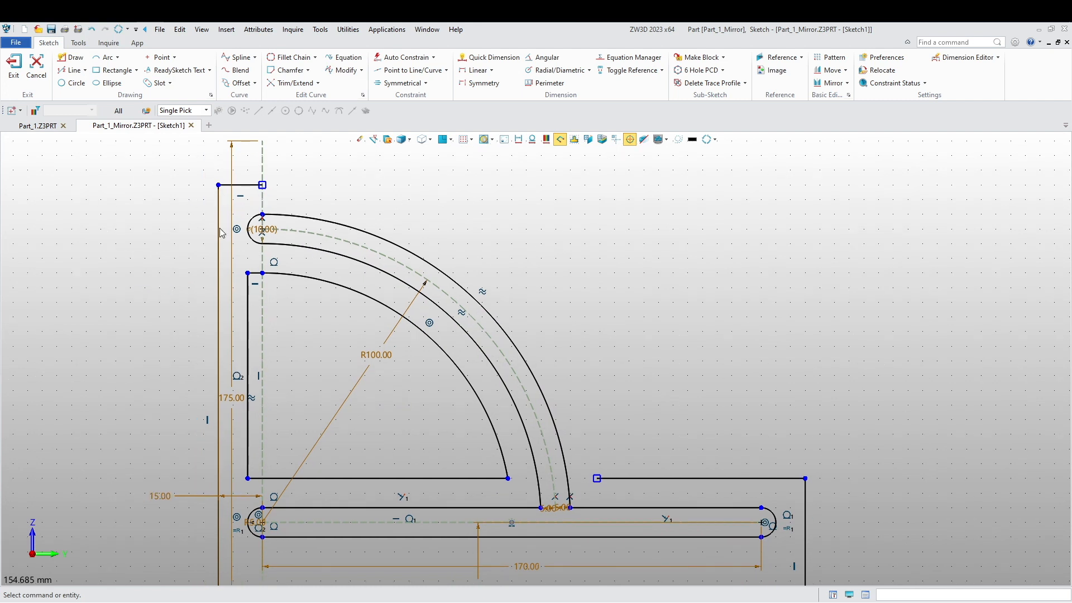
pyautogui.moveTo(189, 265); pyautogui.dragTo(202, 236, button='middle')
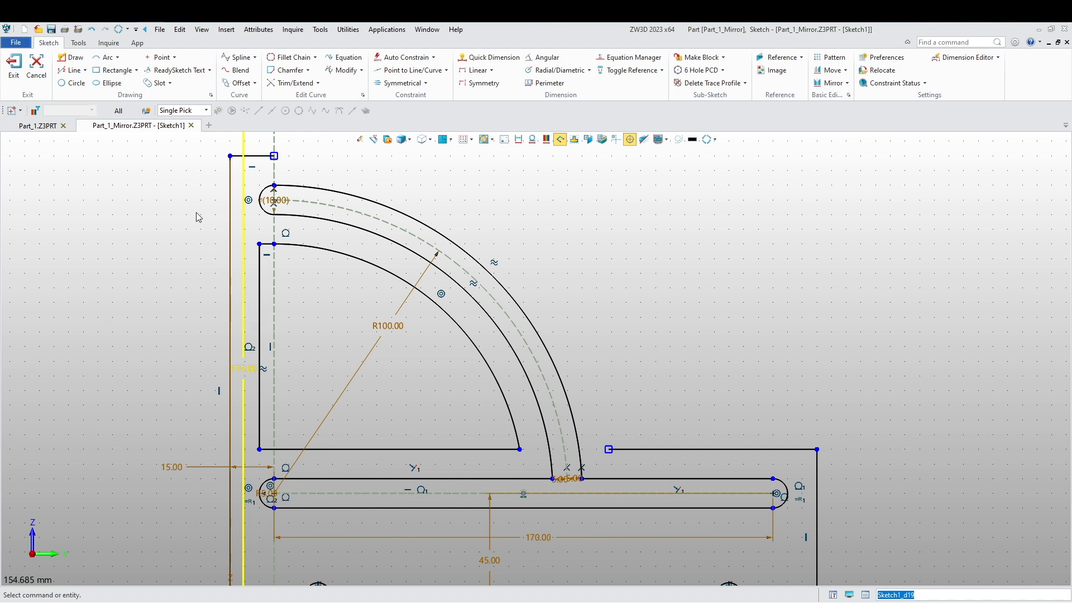
pyautogui.moveTo(190, 194); pyautogui.dragTo(182, 213, button='middle')
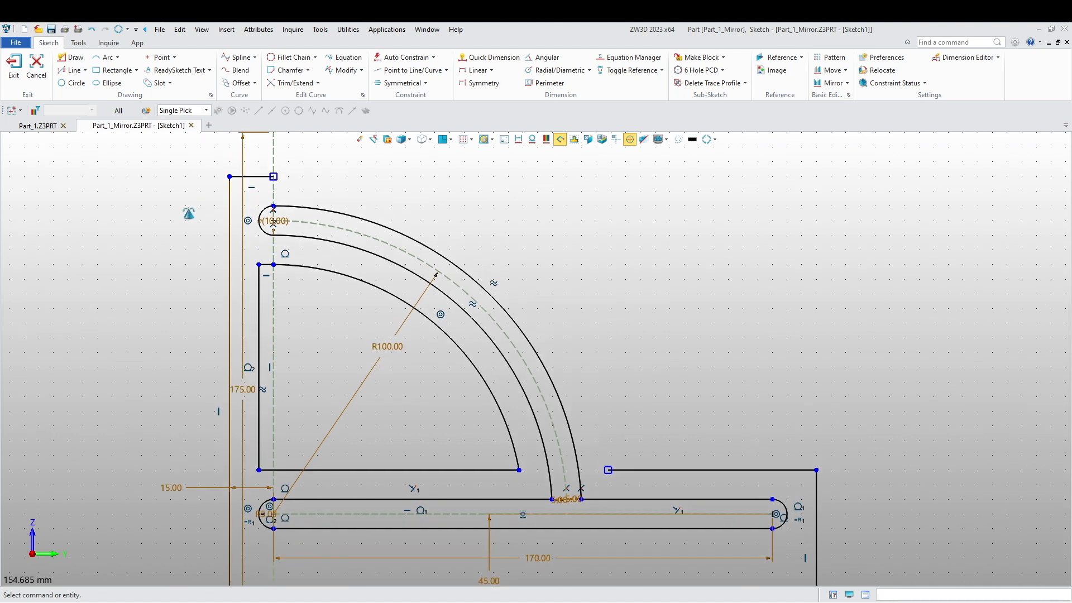
pyautogui.click(239, 82)
pyautogui.click(501, 313)
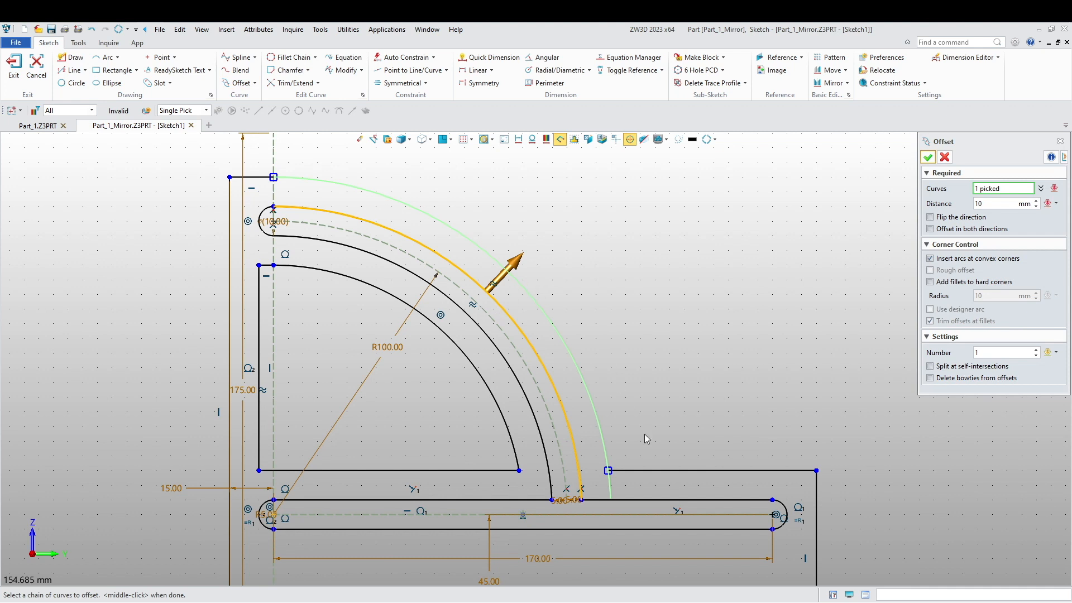
pyautogui.click(929, 158)
# Step: Trim away the end of the new outer arch arc that extends below the base's upper ledge line
pyautogui.moveTo(596, 280); pyautogui.dragTo(571, 223, button='middle')
pyautogui.click(317, 83)
pyautogui.click(309, 134)
pyautogui.click(594, 432)
pyautogui.scroll(-1, 614, 300)
pyautogui.scroll(5, 614, 301)
pyautogui.scroll(-3, 598, 394)
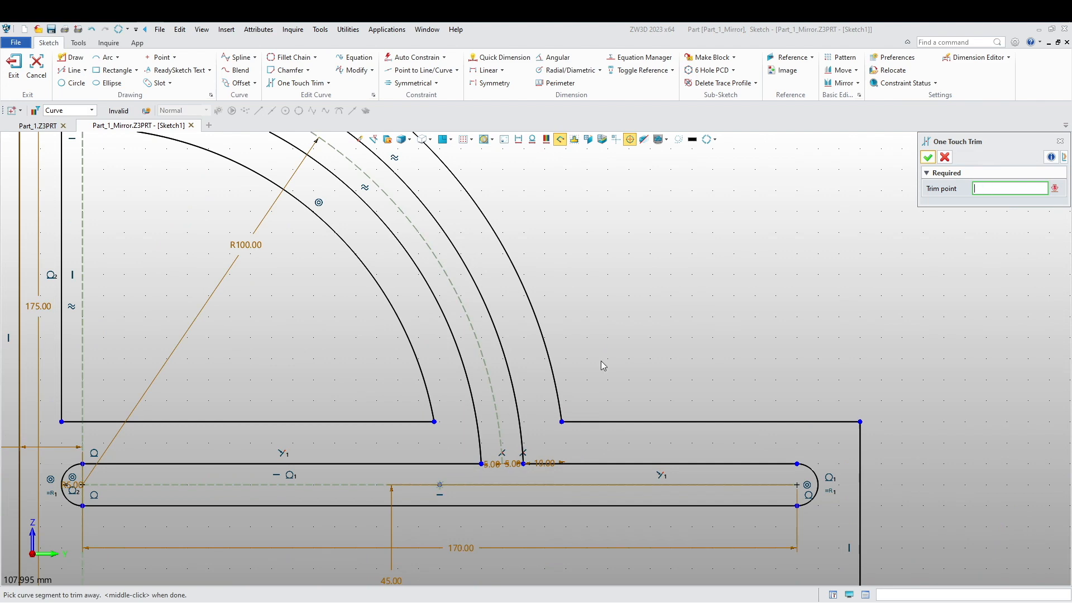
pyautogui.moveTo(603, 335); pyautogui.dragTo(728, 478, button='middle')
pyautogui.moveTo(270, 371); pyautogui.dragTo(341, 383, button='middle')
pyautogui.scroll(4, 279, 201)
pyautogui.scroll(-8, 280, 209)
pyautogui.press('Escape')
# Step: Try to auto-constrain the sketch with the origin as the base point
pyautogui.click(414, 57)
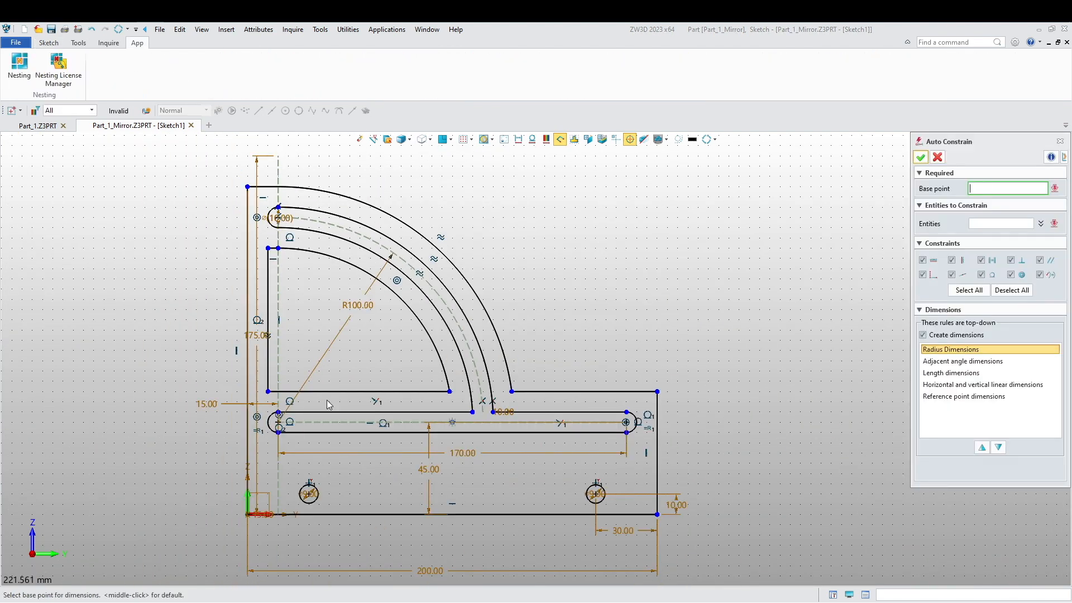
pyautogui.click(248, 514)
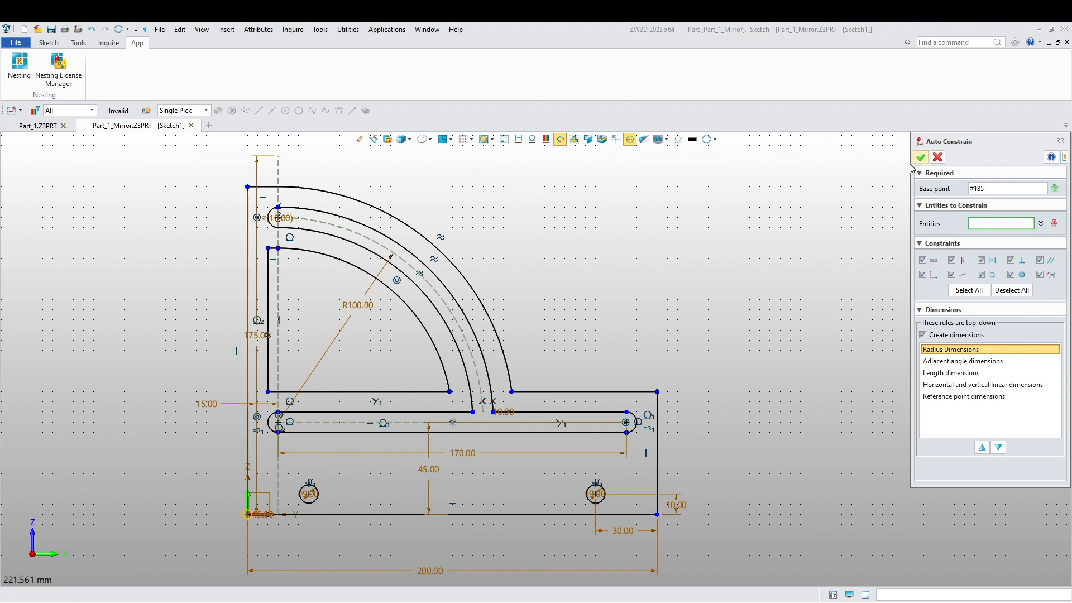
pyautogui.middleClick(828, 227)
pyautogui.moveTo(632, 263); pyautogui.dragTo(711, 257, button='middle')
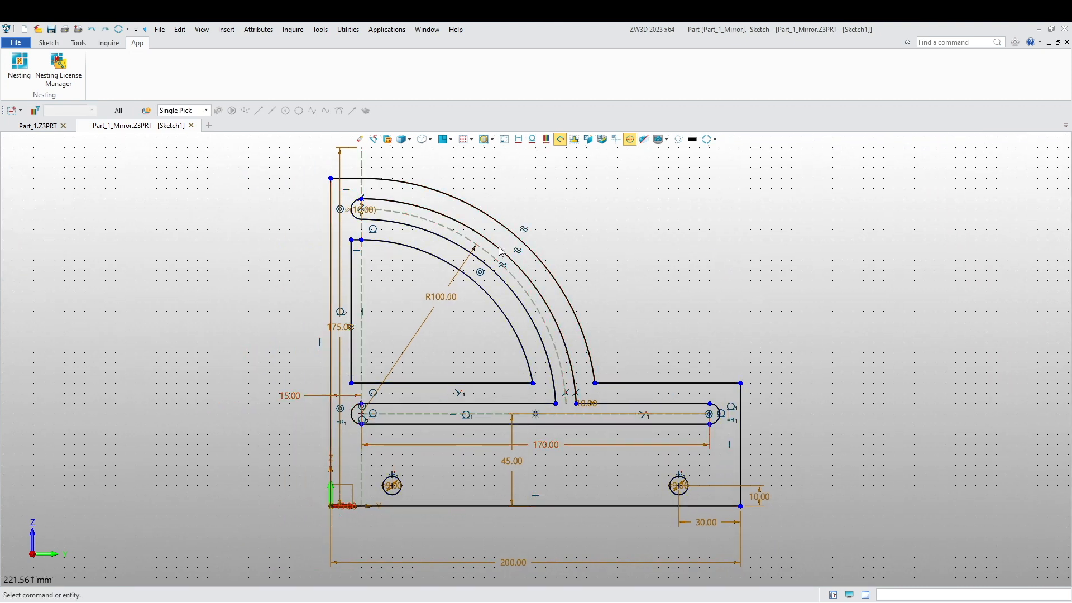
# Step: Erase the offset constraint symbol on the new outer arch arc
pyautogui.scroll(1, 497, 248)
pyautogui.rightClick(524, 257)
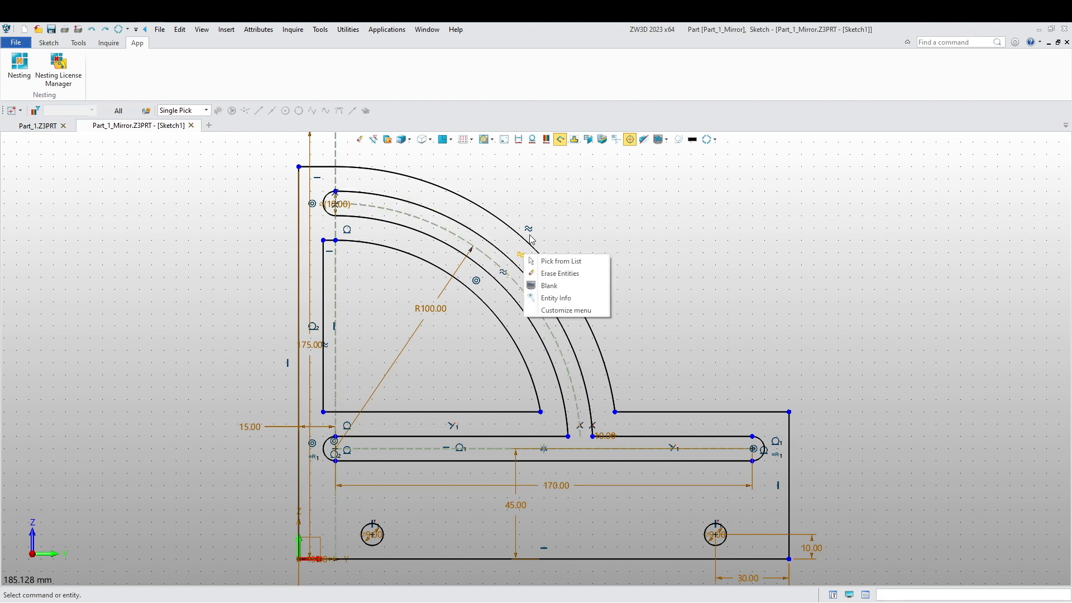
pyautogui.click(532, 236)
pyautogui.moveTo(468, 262); pyautogui.dragTo(514, 414, button='middle')
pyautogui.scroll(8, 393, 419)
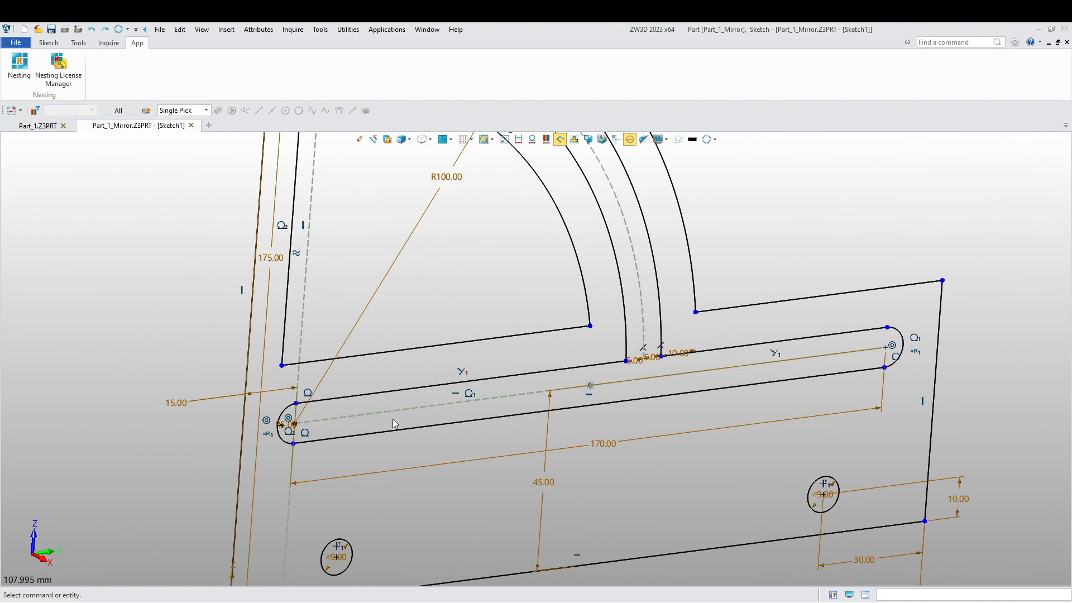
pyautogui.moveTo(433, 342); pyautogui.dragTo(491, 441, button='middle')
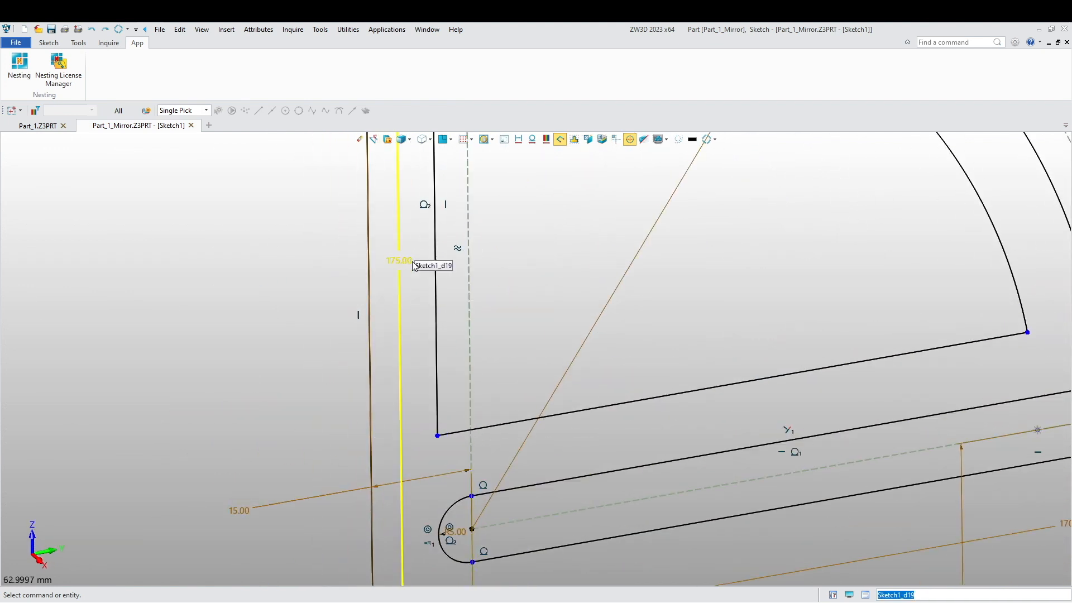
pyautogui.scroll(-2, 416, 254)
pyautogui.scroll(-6, 435, 393)
pyautogui.scroll(6, 430, 303)
pyautogui.rightClick(437, 297)
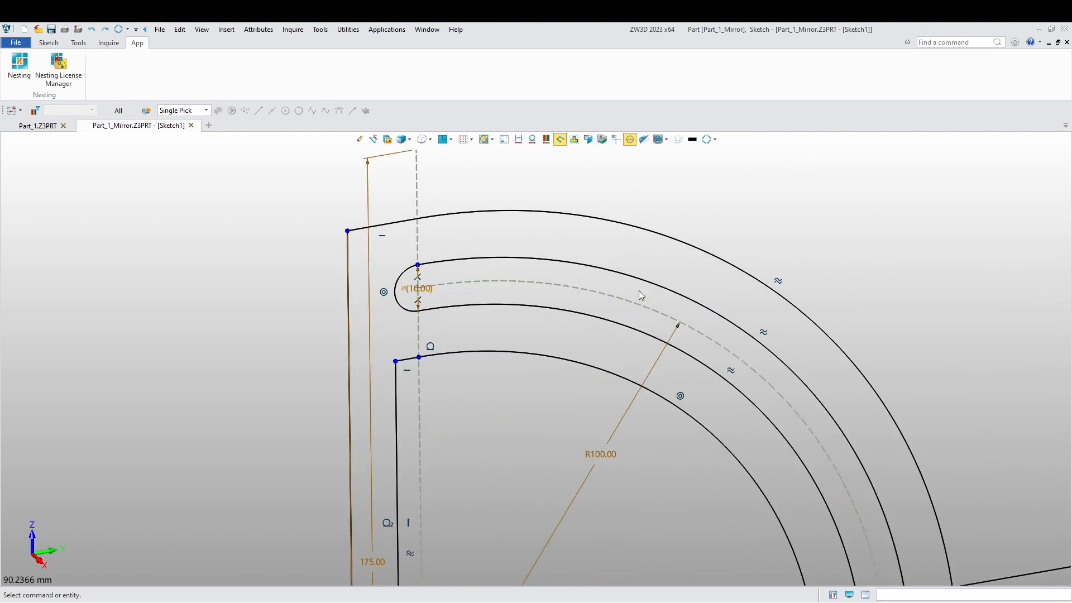
pyautogui.rightClick(779, 280)
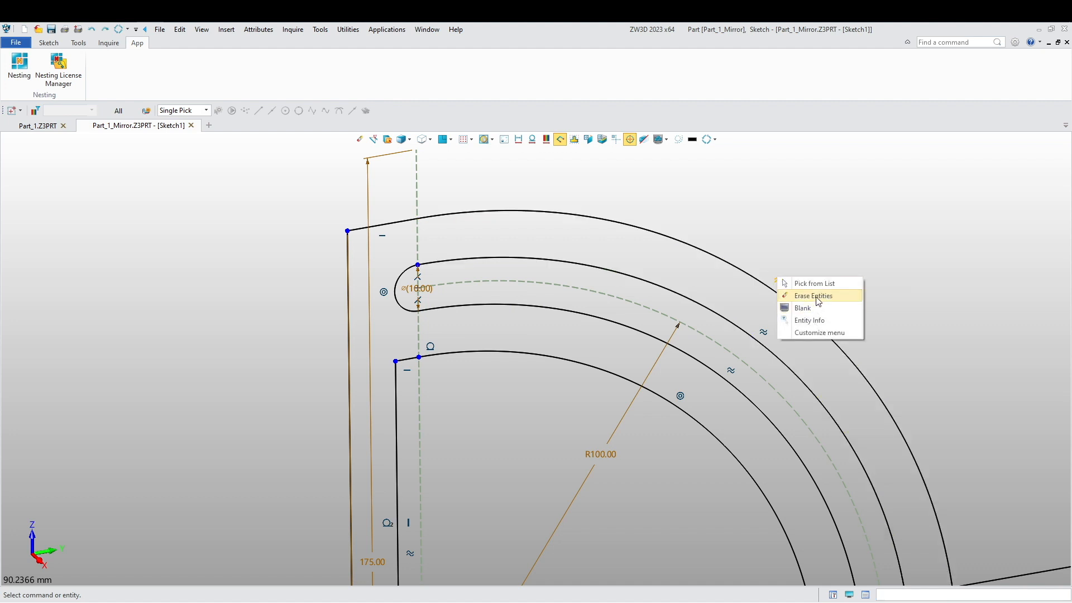
pyautogui.scroll(-4, 460, 262)
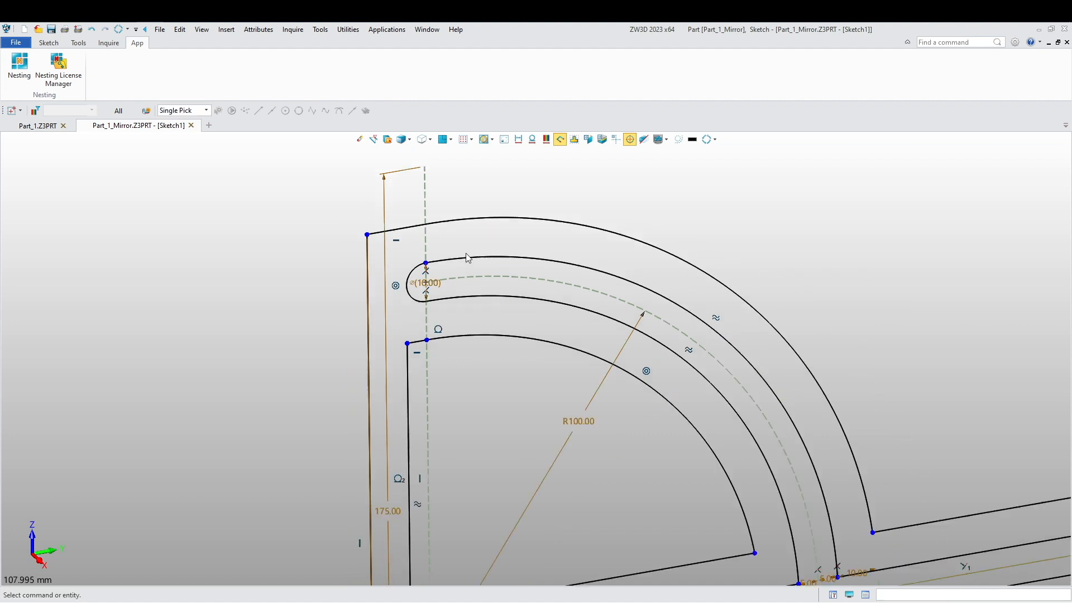
# Step: Try Auto Constrain again from the origin and check which curves are over-defined
pyautogui.click(48, 44)
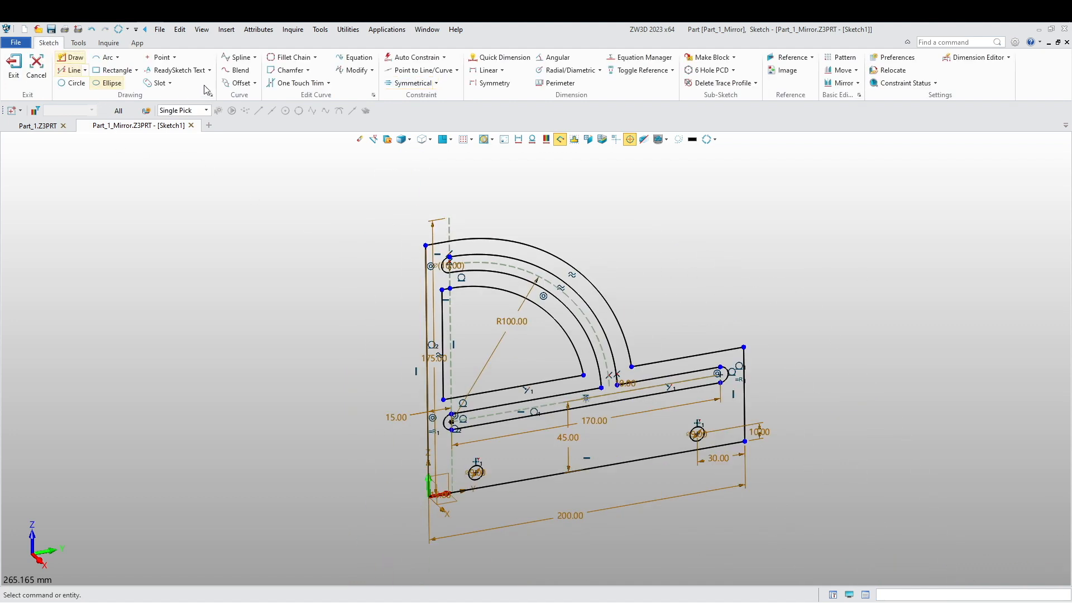
pyautogui.click(444, 141)
pyautogui.scroll(-5, 475, 234)
pyautogui.moveTo(476, 235); pyautogui.dragTo(468, 208, button='middle')
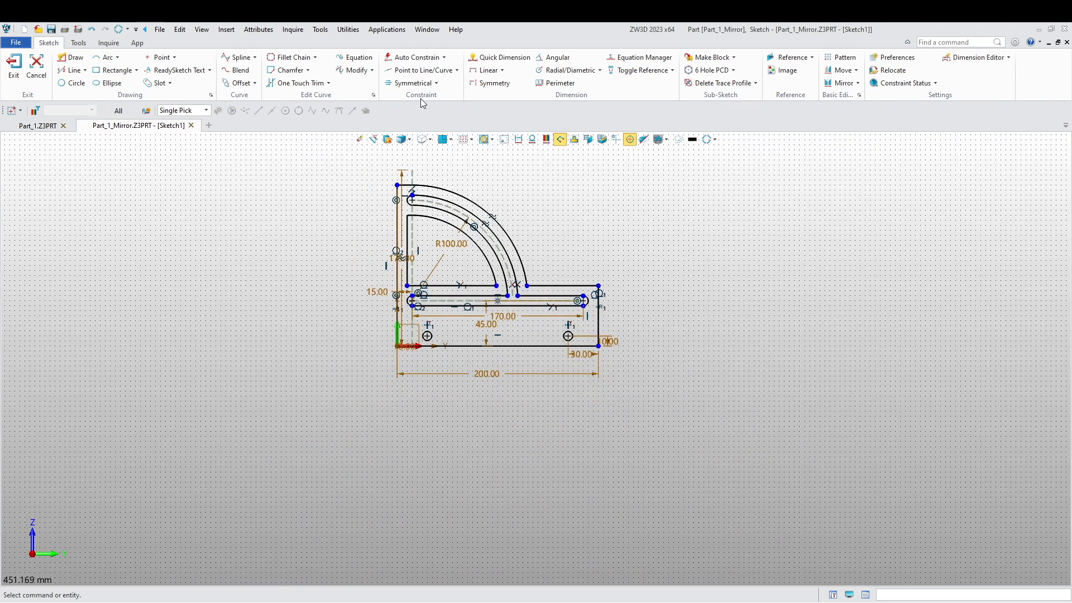
pyautogui.click(417, 57)
pyautogui.click(397, 347)
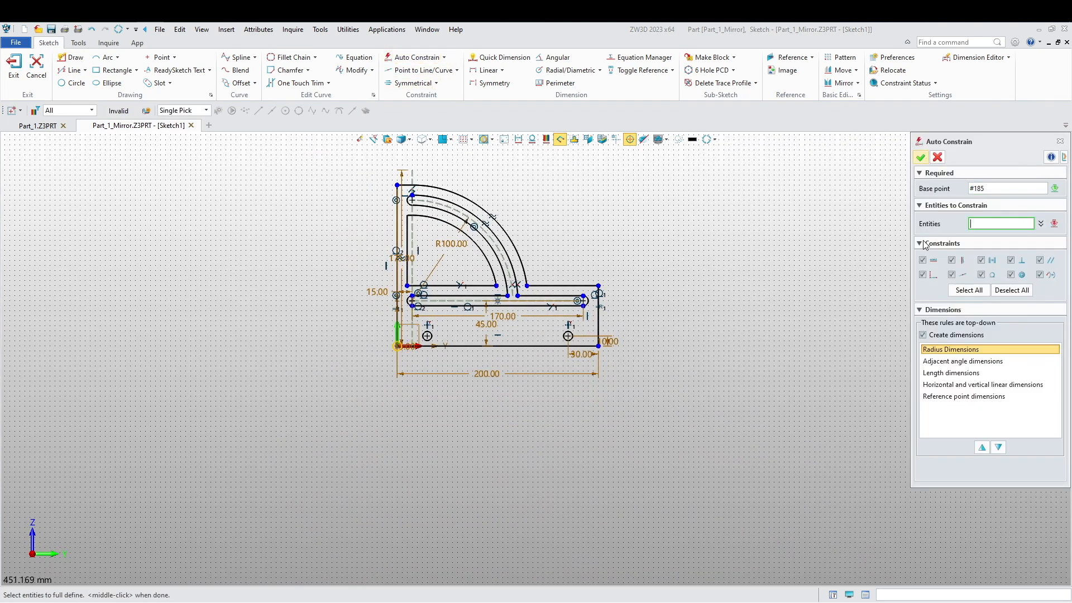
pyautogui.click(921, 157)
pyautogui.scroll(5, 434, 294)
pyautogui.scroll(3, 434, 294)
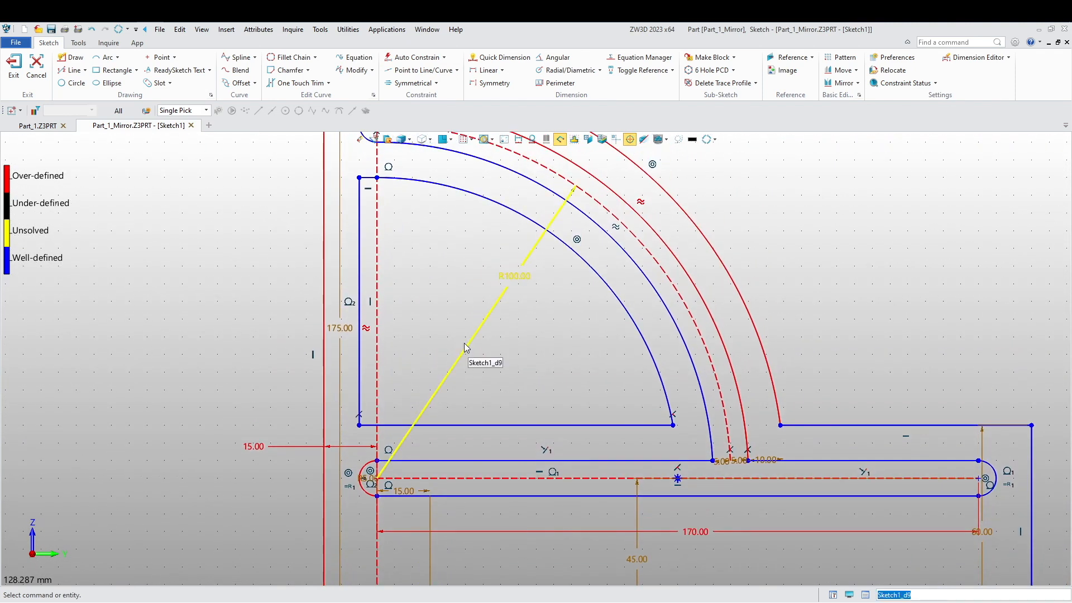
pyautogui.scroll(-3, 465, 344)
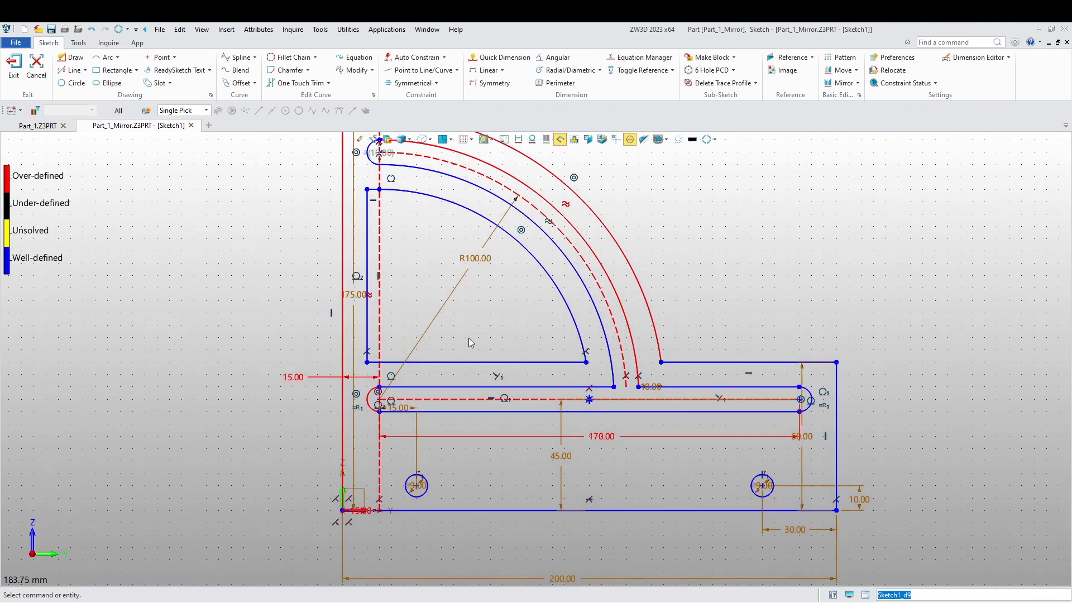
pyautogui.scroll(9, 651, 402)
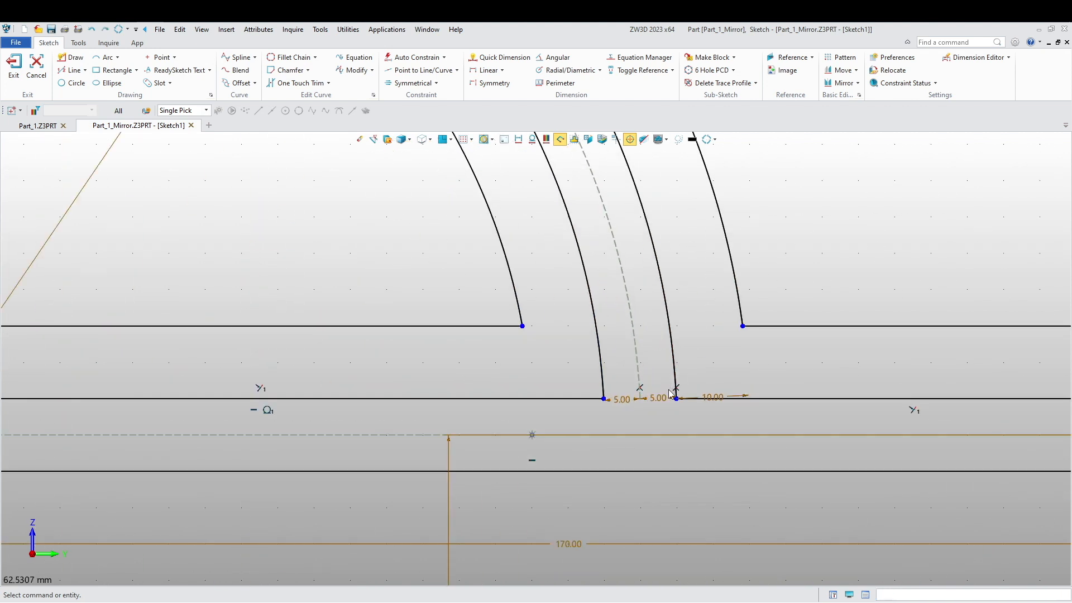
# Step: Erase the two 5 mm offset dimensions and the 10 mm offset dimension at the lower ends of the slot and arch arcs
pyautogui.rightClick(667, 399)
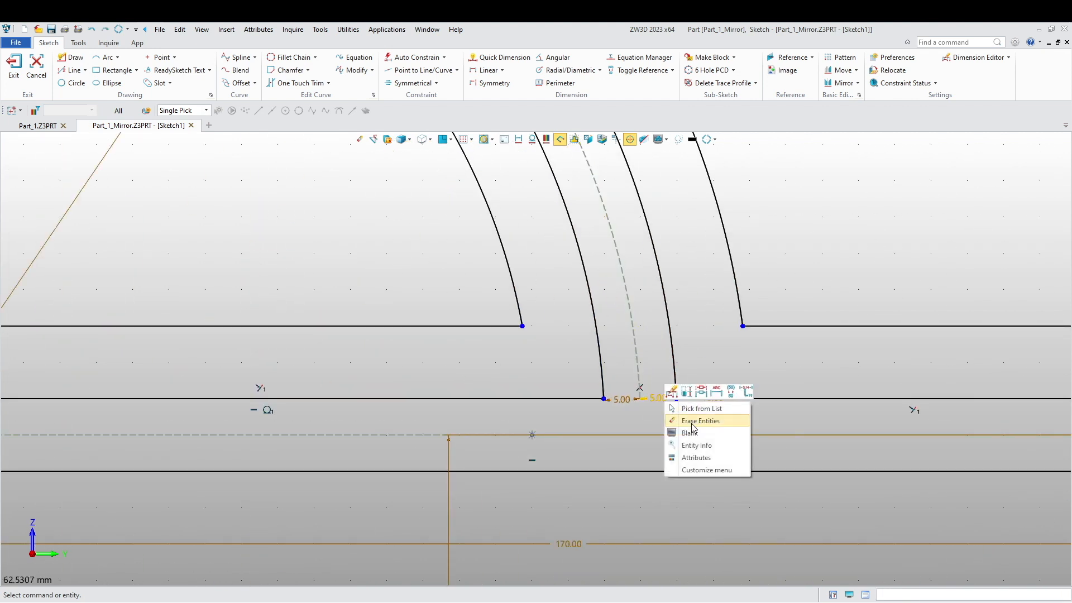
pyautogui.rightClick(623, 396)
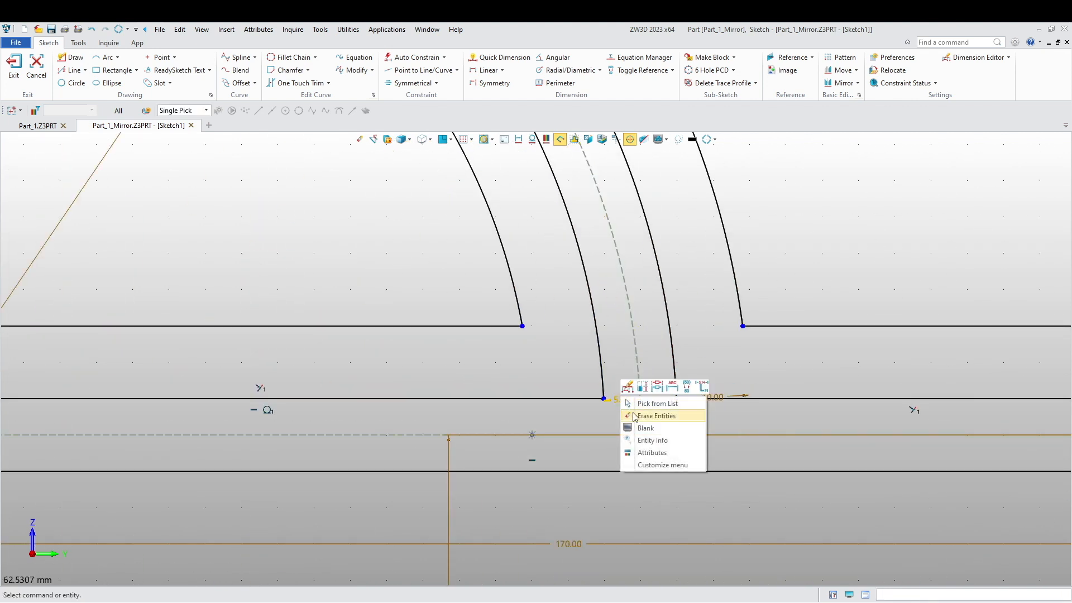
pyautogui.click(661, 417)
pyautogui.rightClick(744, 396)
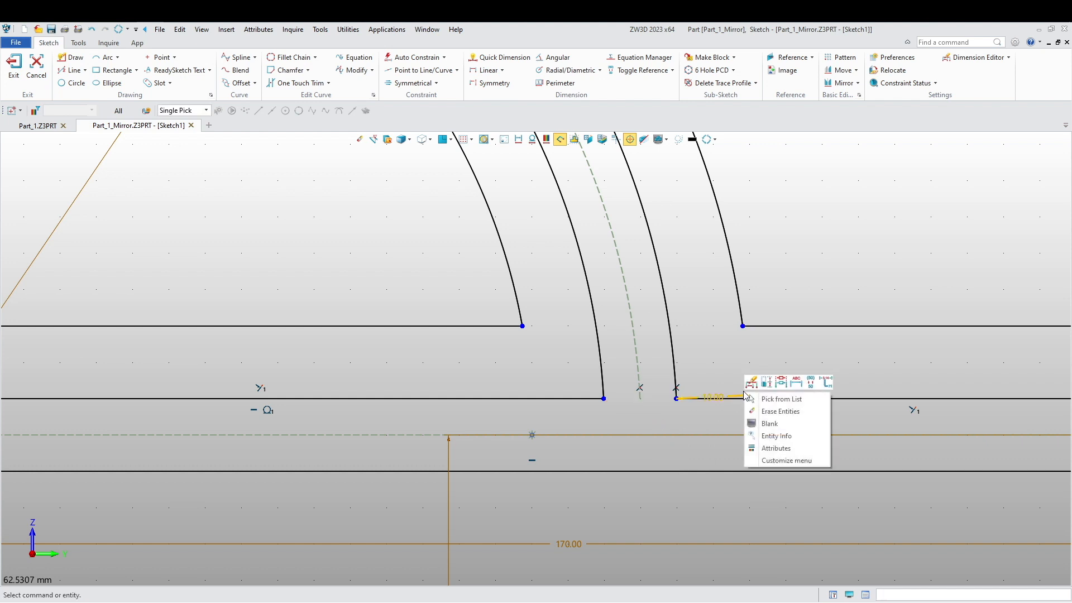
pyautogui.click(785, 417)
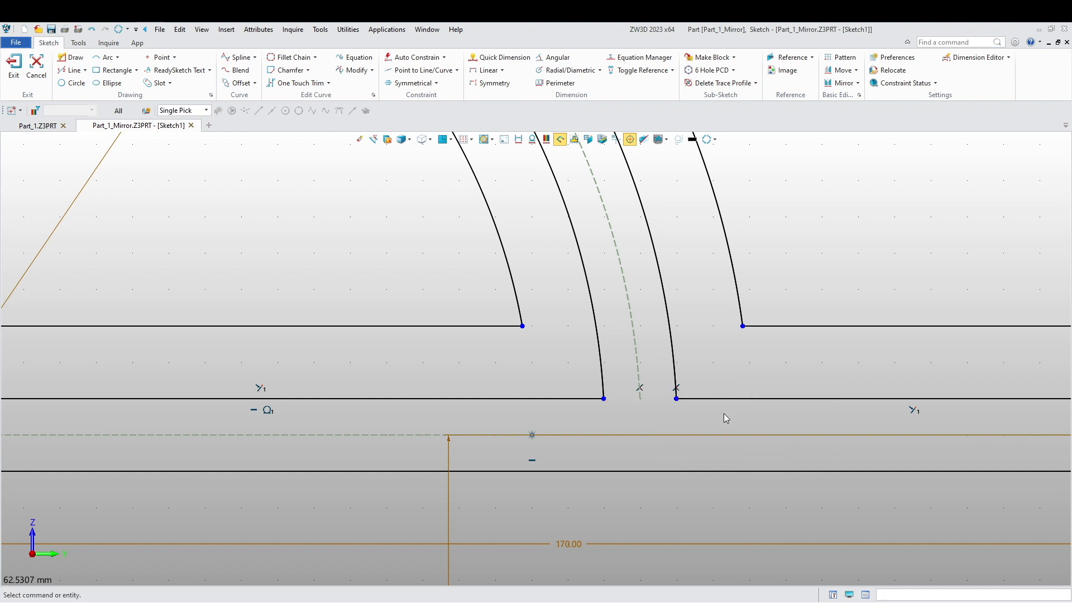
# Step: Try to auto-constrain the reduced sketch from the origin and inspect the over-defined arcs around the curved slot
pyautogui.scroll(-5, 724, 413)
pyautogui.scroll(3, 619, 421)
pyautogui.moveTo(550, 386); pyautogui.dragTo(552, 342, button='middle')
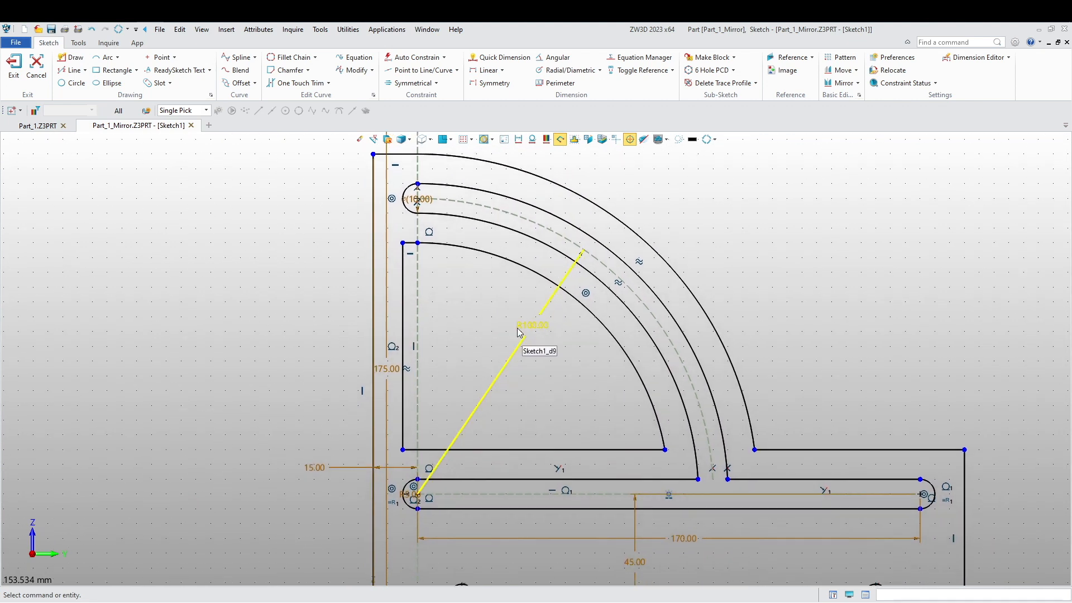
pyautogui.click(407, 60)
pyautogui.scroll(-3, 436, 413)
pyautogui.click(420, 430)
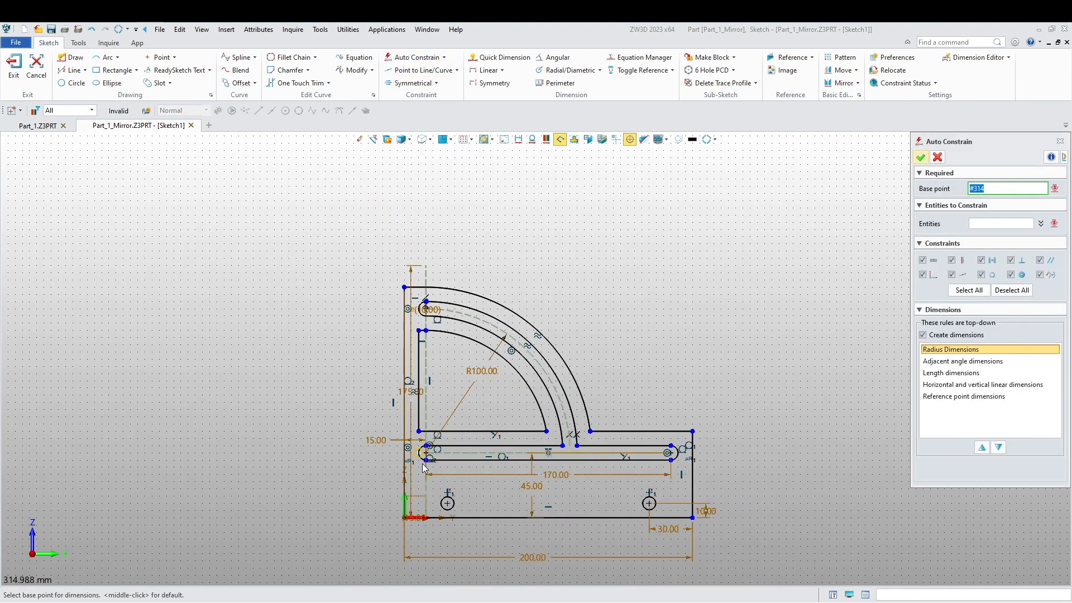
pyautogui.click(406, 518)
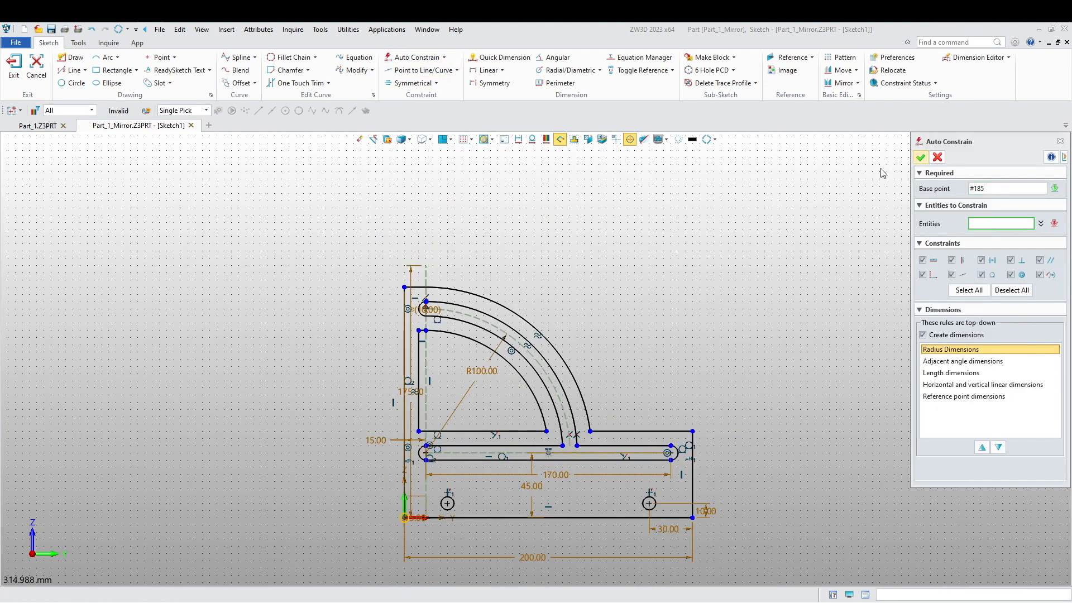
pyautogui.middleClick(824, 179)
pyautogui.scroll(2, 581, 351)
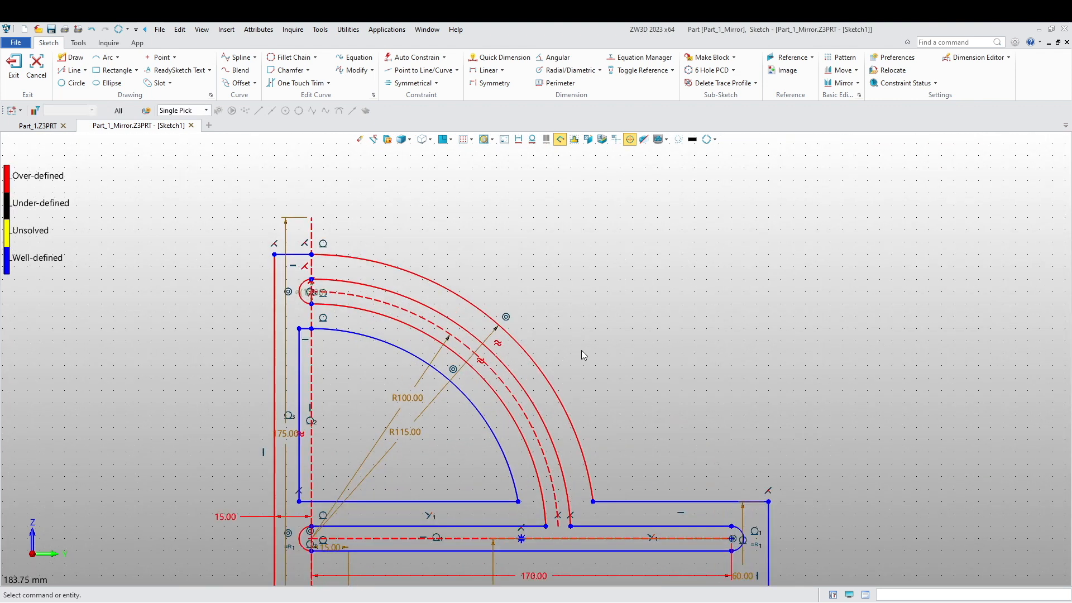
pyautogui.scroll(5, 581, 341)
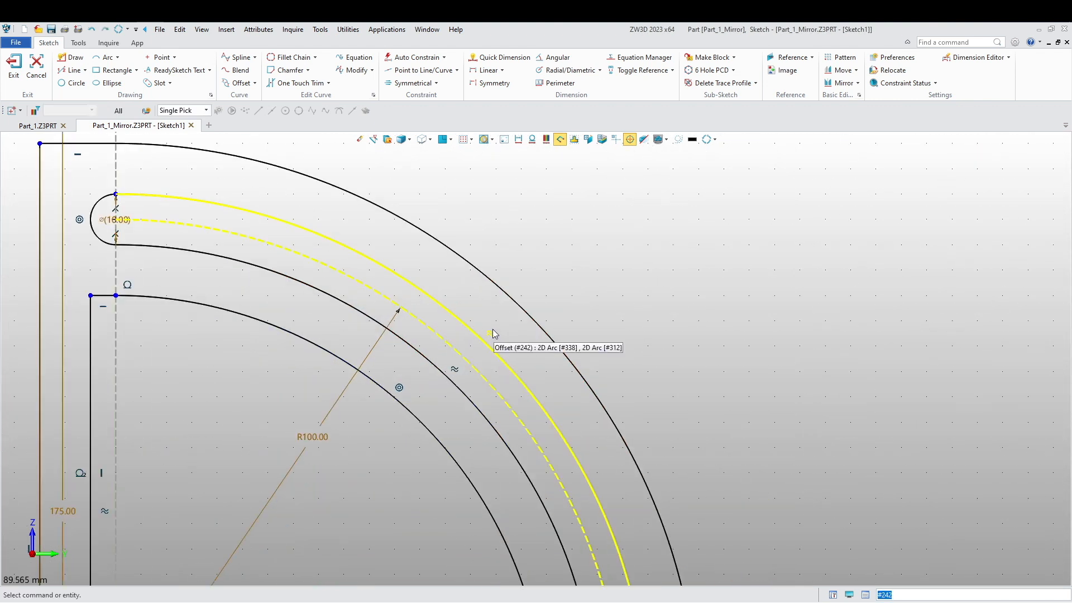
# Step: Erase the offset constraint between the dashed centre arc and the curved slot's outer arc
pyautogui.rightClick(491, 334)
pyautogui.click(501, 347)
pyautogui.scroll(-2, 500, 346)
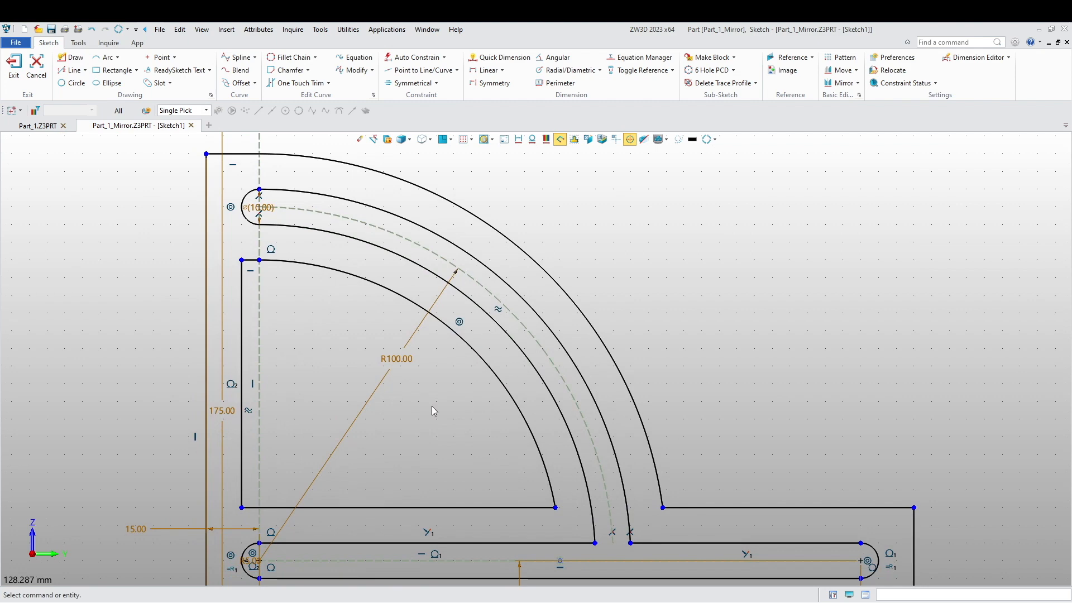
# Step: Try to auto-constrain the sketch with the origin as base point, and undo the result
pyautogui.scroll(-2, 425, 341)
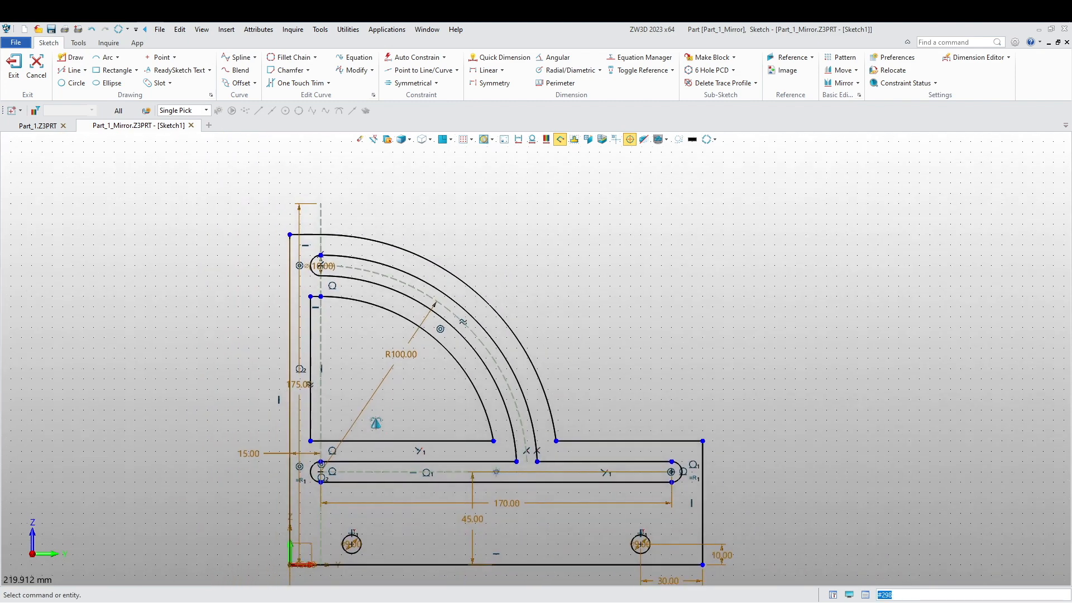
pyautogui.scroll(4, 357, 329)
pyautogui.scroll(-1, 378, 330)
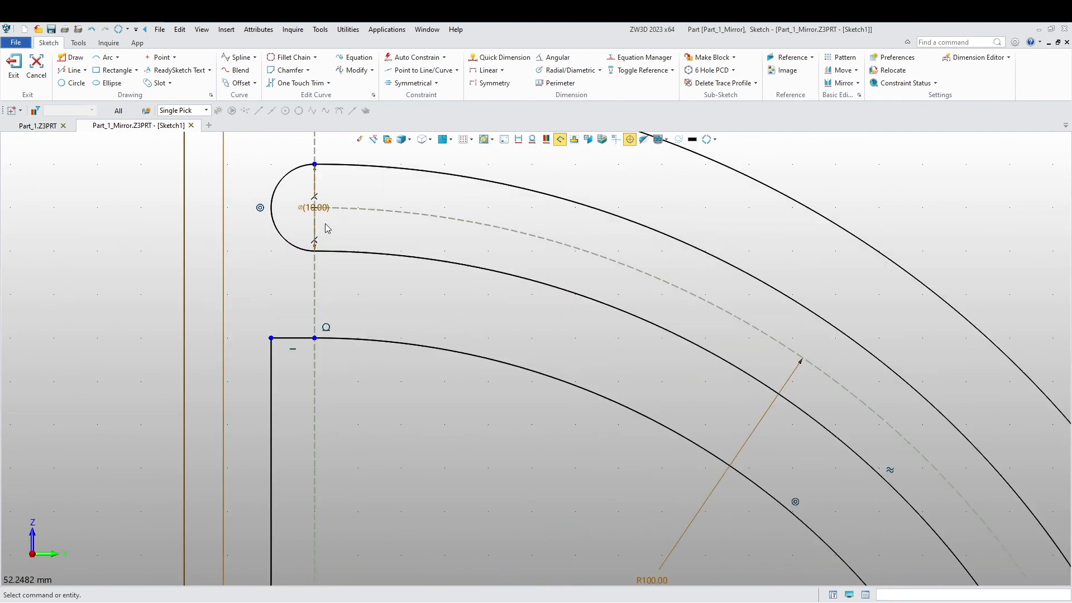
pyautogui.scroll(-2, 358, 373)
pyautogui.moveTo(358, 374); pyautogui.dragTo(358, 328, button='middle')
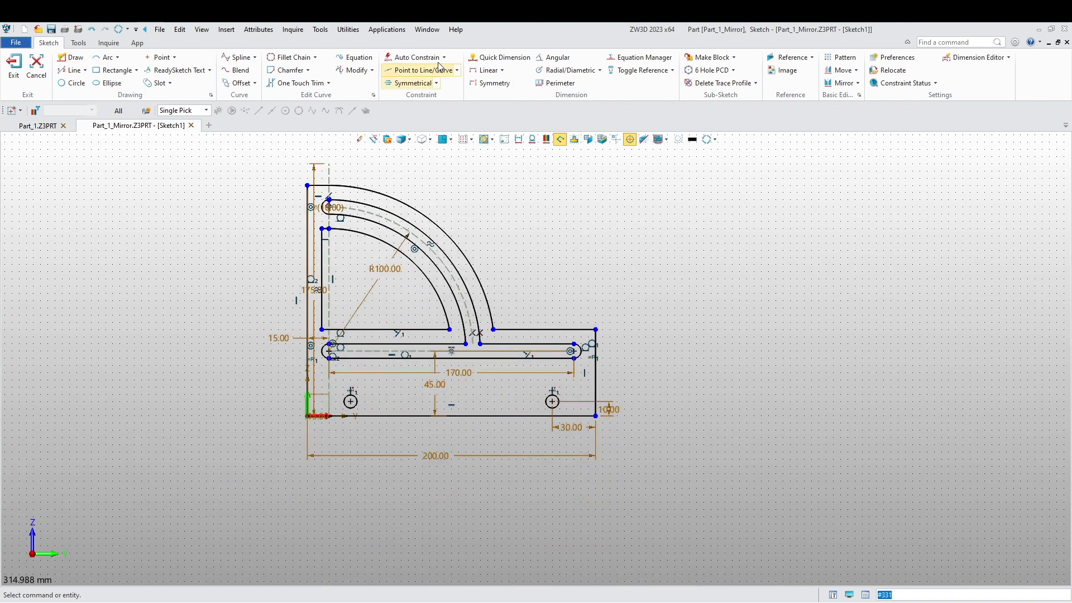
pyautogui.click(416, 58)
pyautogui.click(310, 417)
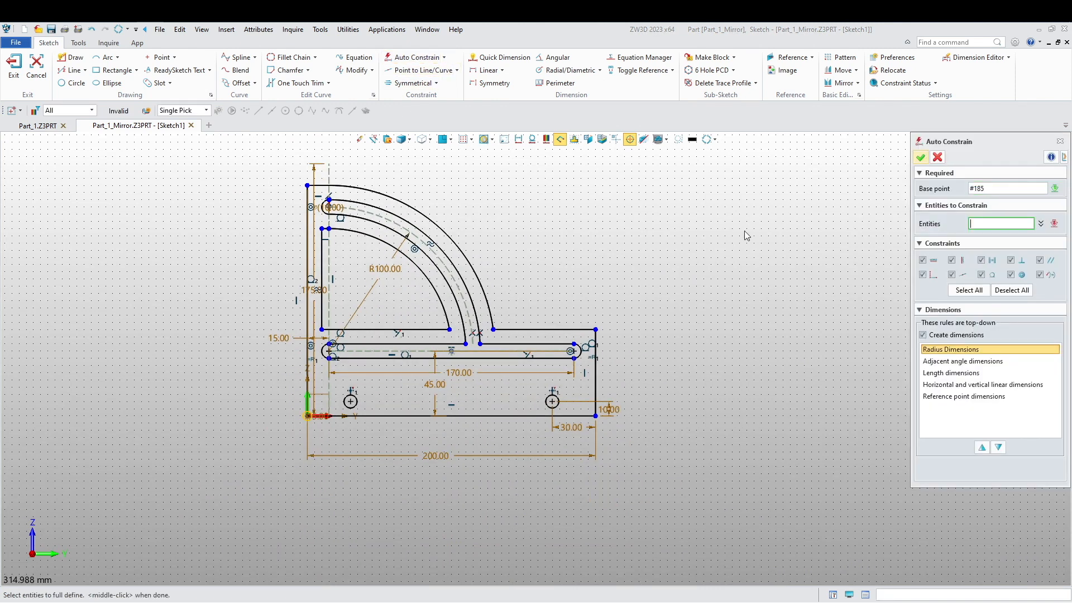
pyautogui.middleClick(902, 162)
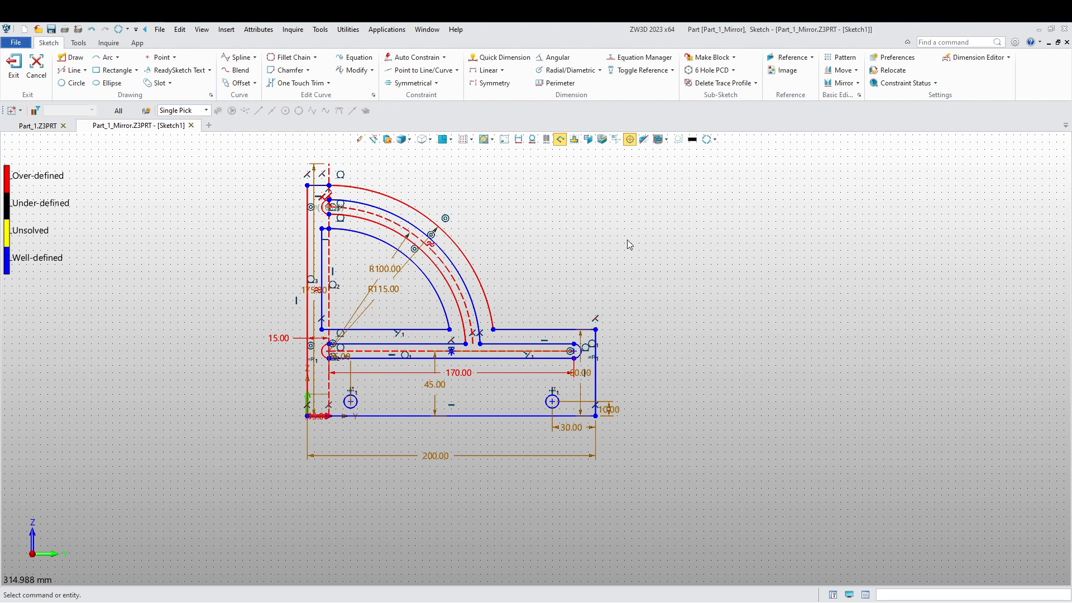
pyautogui.hotkey('ctrl', 'z')
# Step: Erase the reference diameter dimension at the upper rounded end of the curved slot
pyautogui.scroll(7, 422, 242)
pyautogui.moveTo(382, 306); pyautogui.dragTo(385, 360, button='middle')
pyautogui.scroll(-3, 390, 359)
pyautogui.scroll(5, 274, 359)
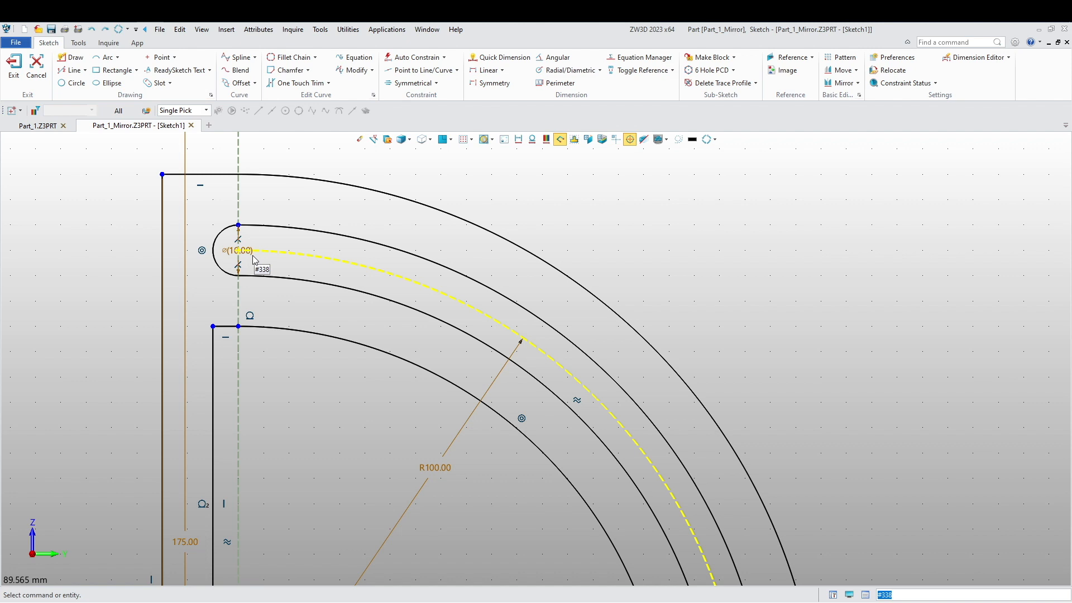
pyautogui.scroll(2, 239, 255)
pyautogui.click(239, 255)
pyautogui.rightClick(224, 237)
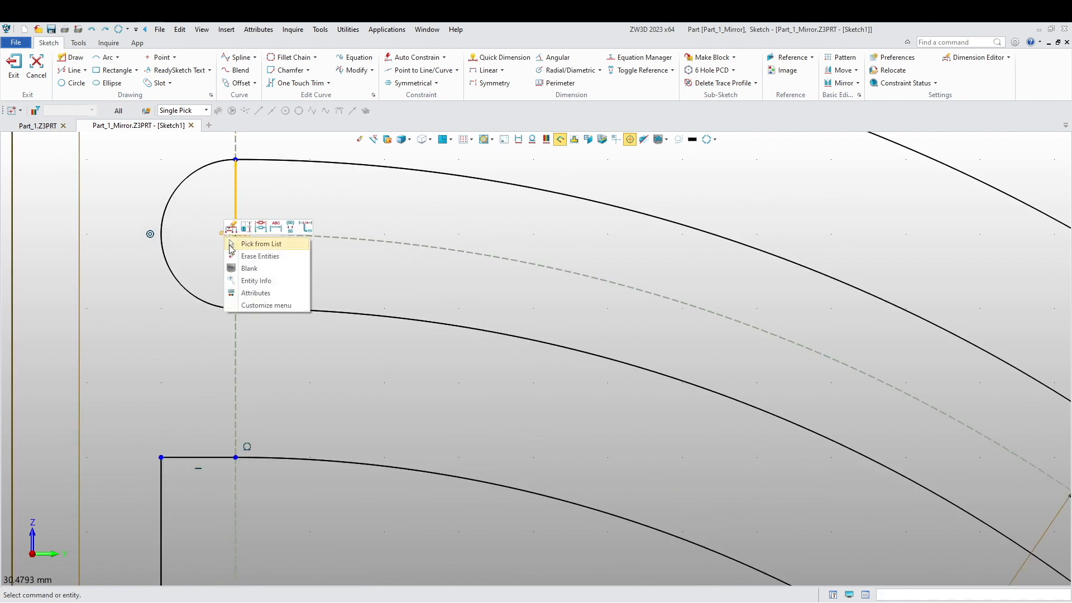
pyautogui.click(253, 256)
pyautogui.scroll(-2, 251, 256)
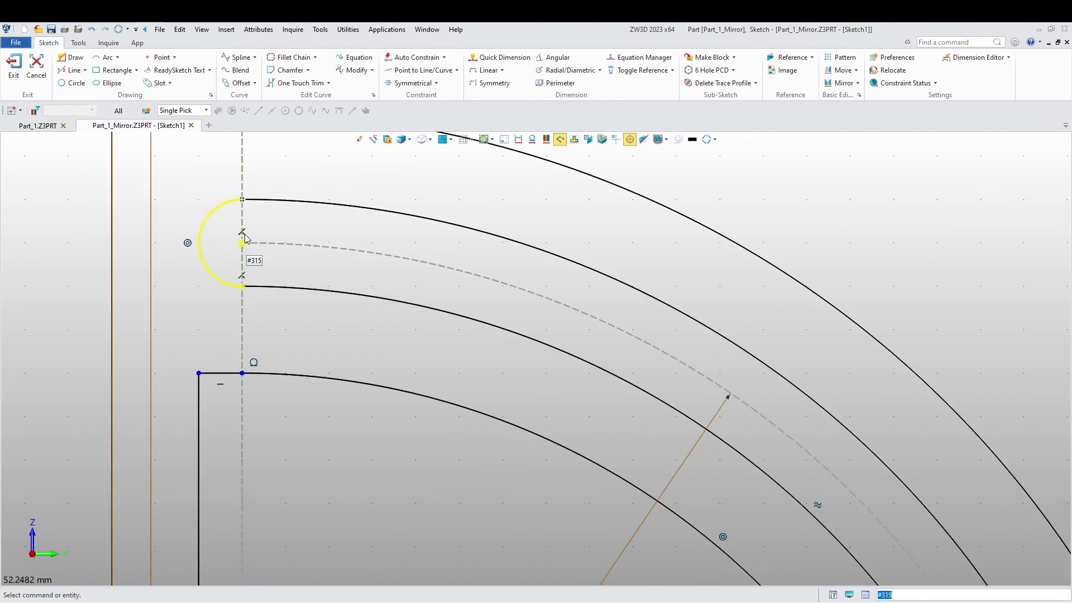
# Step: Try Auto Constrain again from the origin base point with the reference diameter dimension gone
pyautogui.scroll(-3, 251, 276)
pyautogui.scroll(-4, 240, 330)
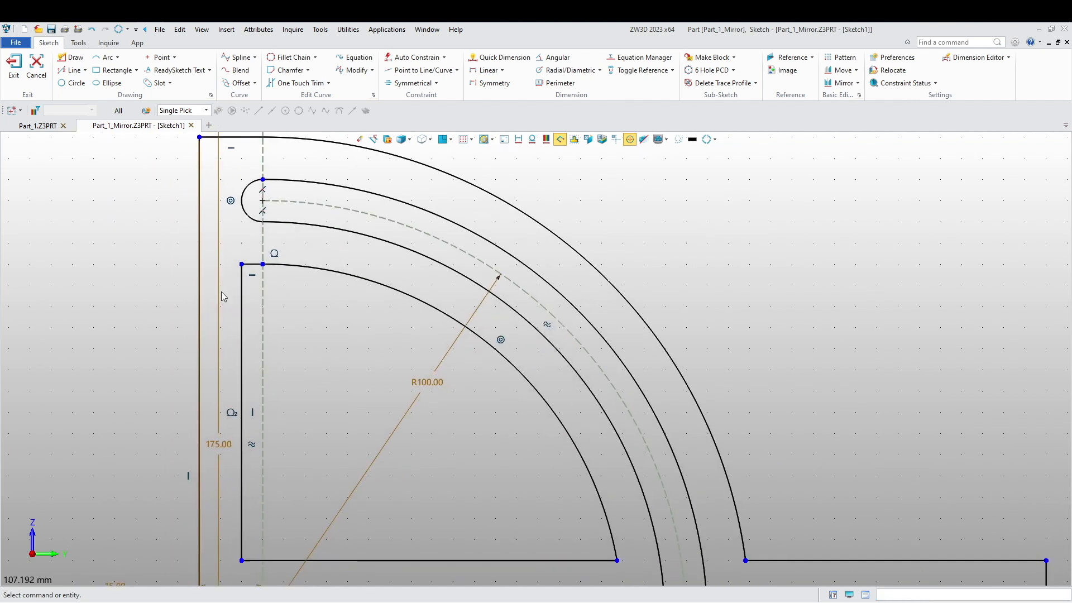
pyautogui.click(417, 57)
pyautogui.click(229, 502)
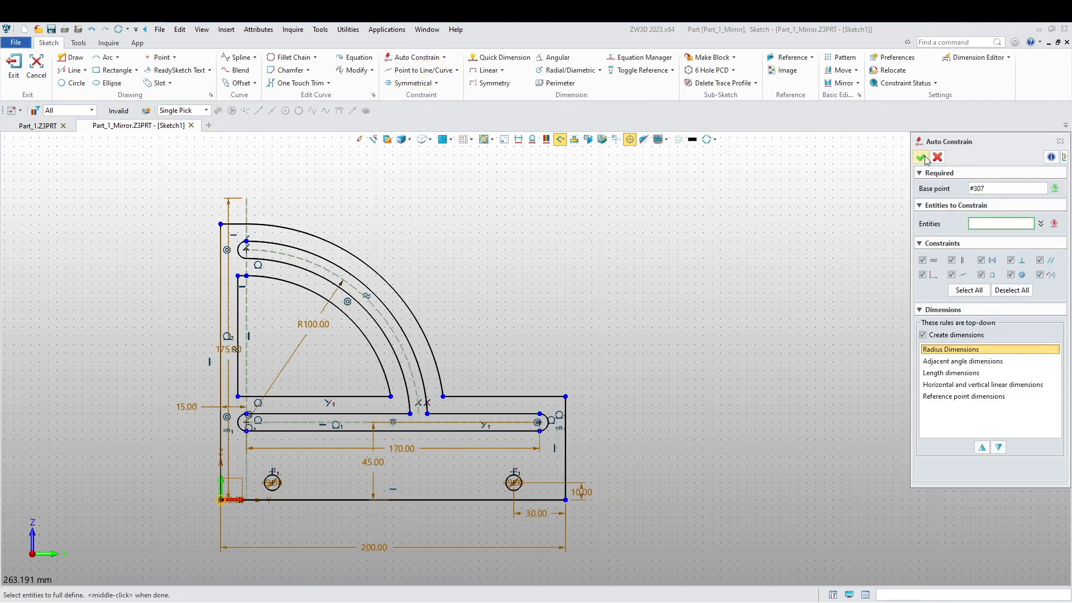
pyautogui.middleClick(897, 166)
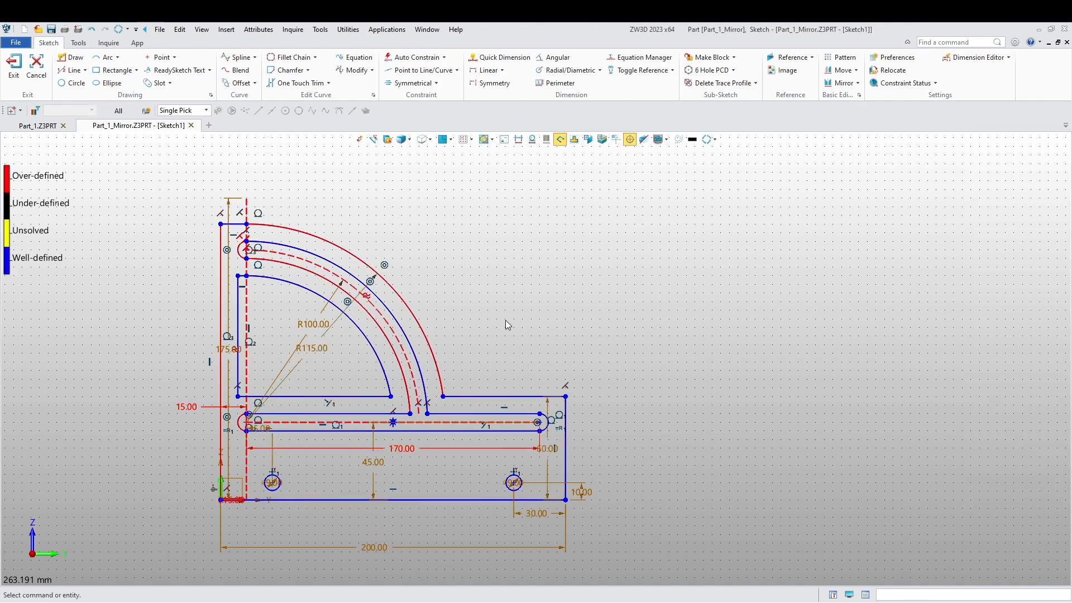
pyautogui.moveTo(525, 320); pyautogui.dragTo(530, 316, button='middle')
# Step: Examine the sketch's dimensions and constraints around the slots, the holes and the origin
pyautogui.scroll(8, 257, 426)
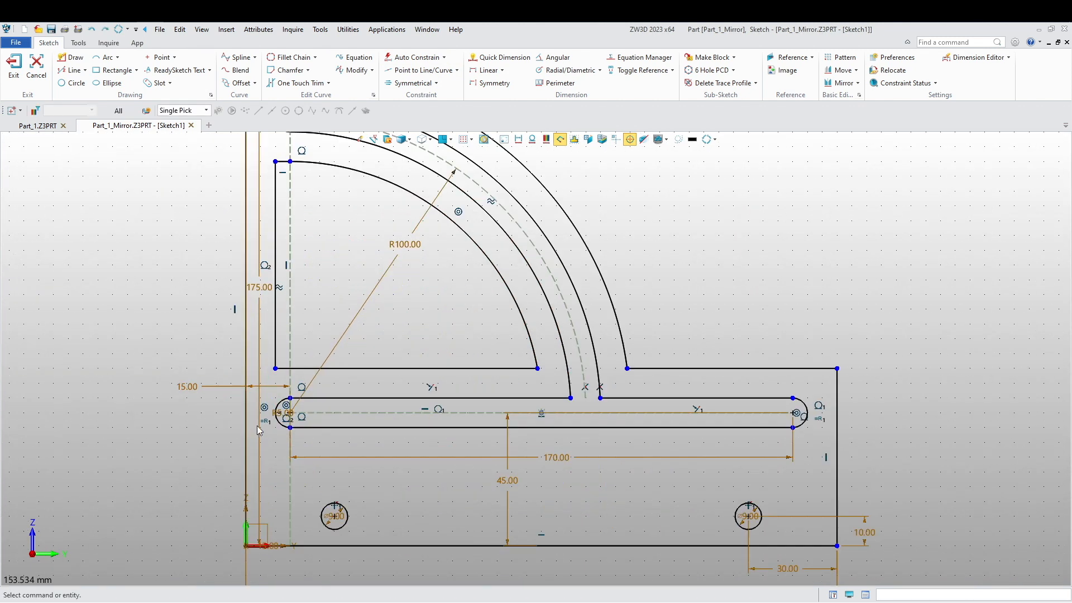
pyautogui.scroll(-10, 296, 450)
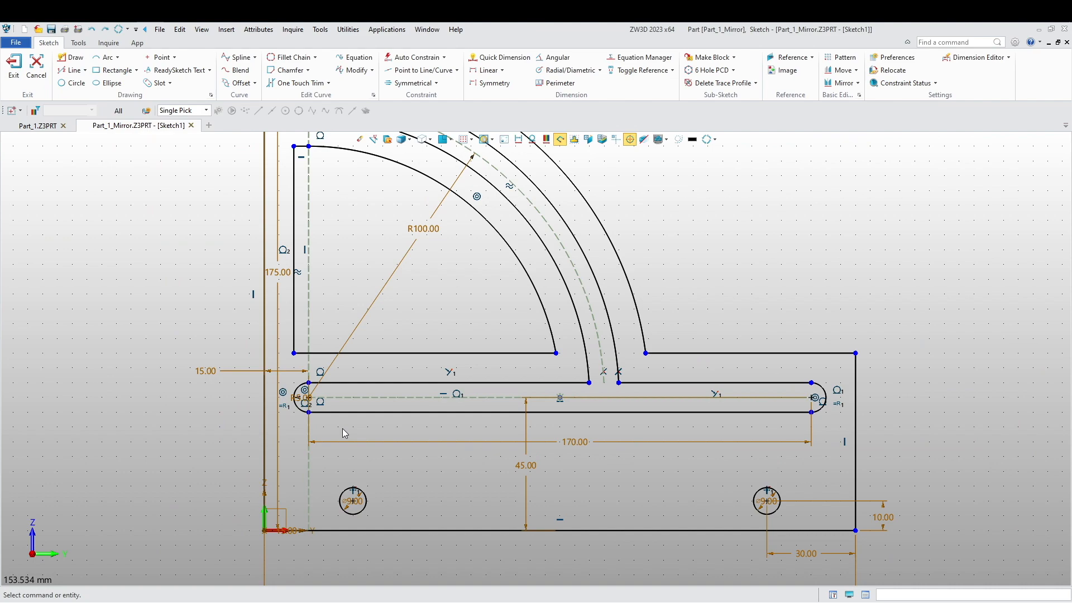
pyautogui.scroll(2, 442, 460)
pyautogui.scroll(1, 430, 461)
pyautogui.scroll(-6, 441, 469)
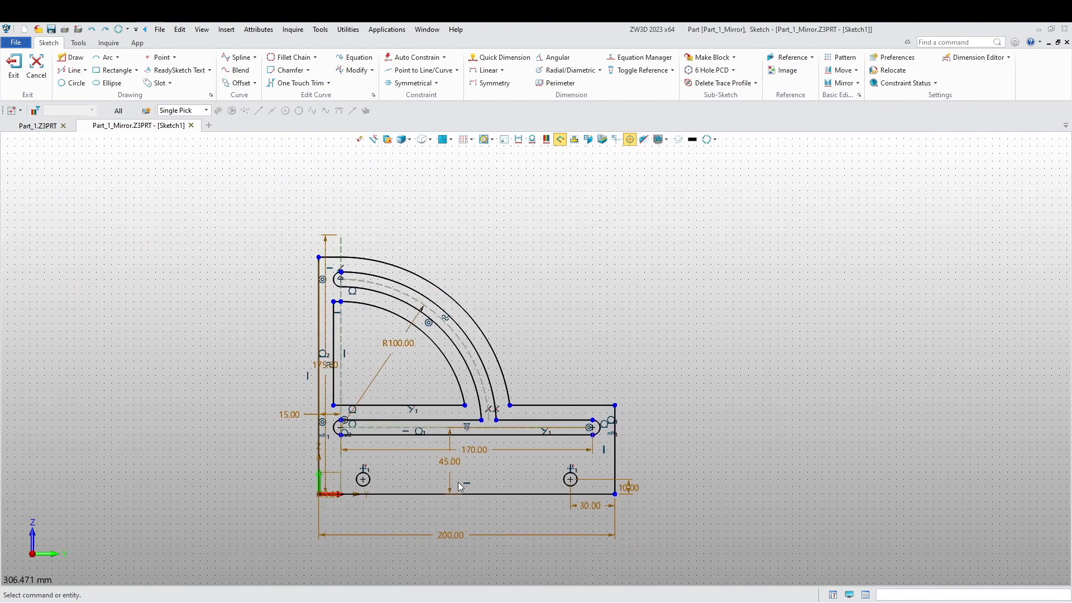
pyautogui.moveTo(178, 364)
pyautogui.mouseDown(button='middle')
pyautogui.moveTo(188, 311)
pyautogui.moveTo(193, 347)
pyautogui.moveTo(183, 357)
pyautogui.mouseUp(button='middle')
pyautogui.scroll(2, 216, 325)
pyautogui.scroll(-2, 183, 362)
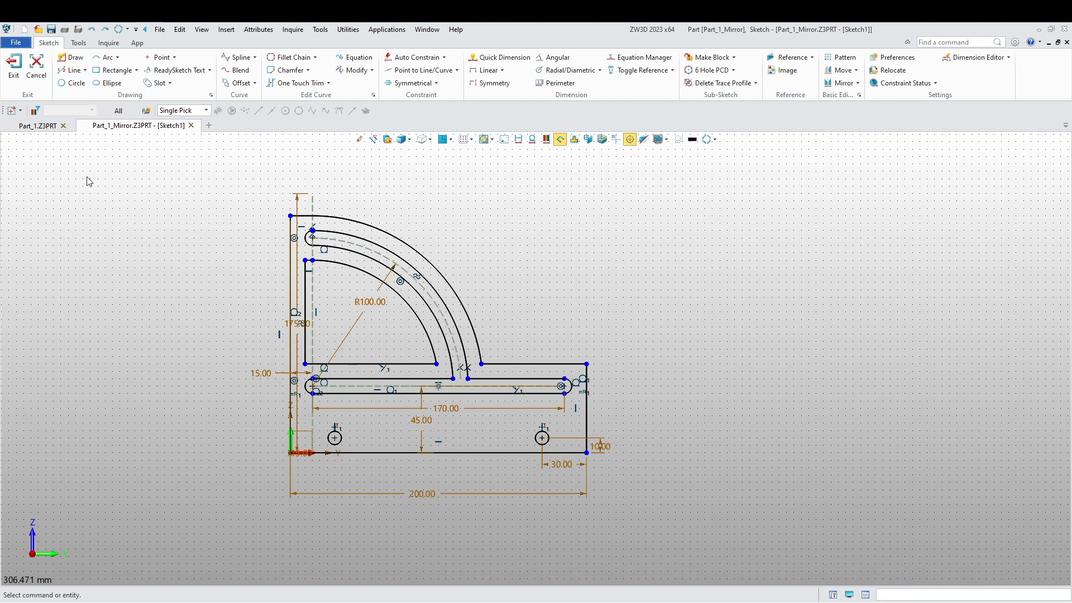
# Step: Exit the sketch and set the default face colour to grey
pyautogui.click(13, 64)
pyautogui.scroll(-3, 363, 285)
pyautogui.moveTo(363, 287); pyautogui.dragTo(334, 378, button='middle')
pyautogui.moveTo(334, 377)
pyautogui.mouseDown(button='right')
pyautogui.moveTo(354, 401)
pyautogui.moveTo(341, 382)
pyautogui.mouseUp(button='right')
pyautogui.moveTo(340, 382); pyautogui.dragTo(315, 426, button='middle')
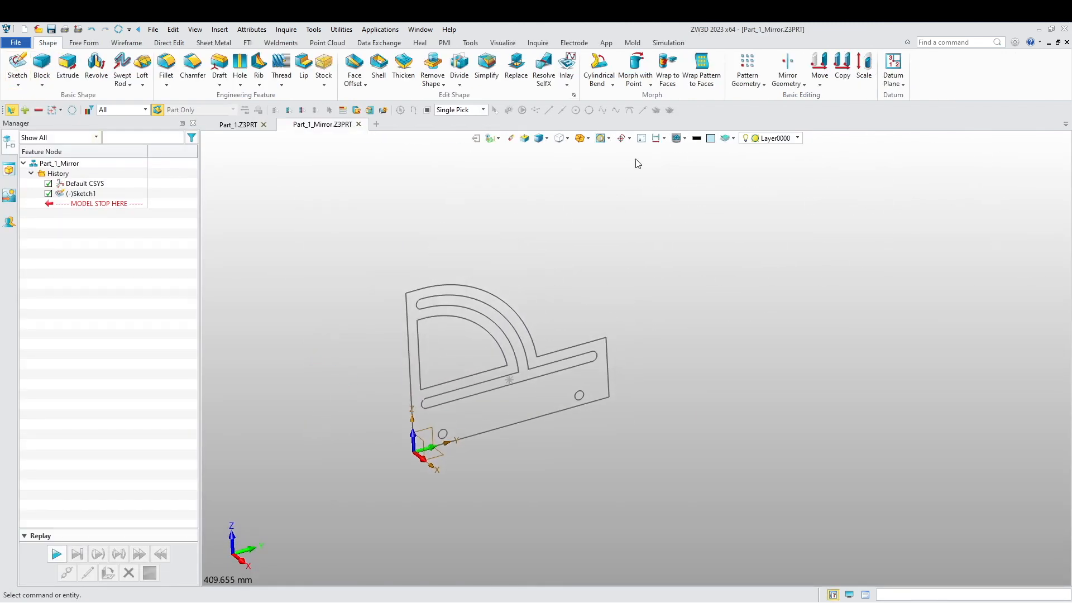
pyautogui.click(712, 140)
pyautogui.click(863, 232)
pyautogui.moveTo(529, 301); pyautogui.dragTo(561, 320, button='middle')
# Step: Extrude the bracket sketch as a base on two sides, from 0 to -15 mm
pyautogui.click(68, 65)
pyautogui.click(464, 341)
pyautogui.click(464, 342)
pyautogui.click(69, 216)
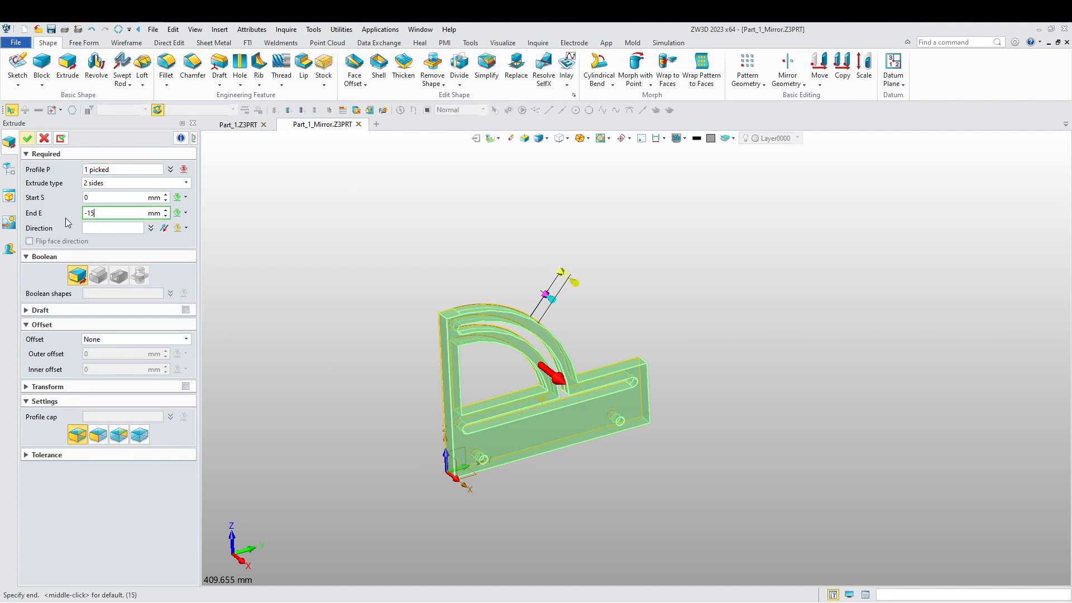
pyautogui.press('Return')
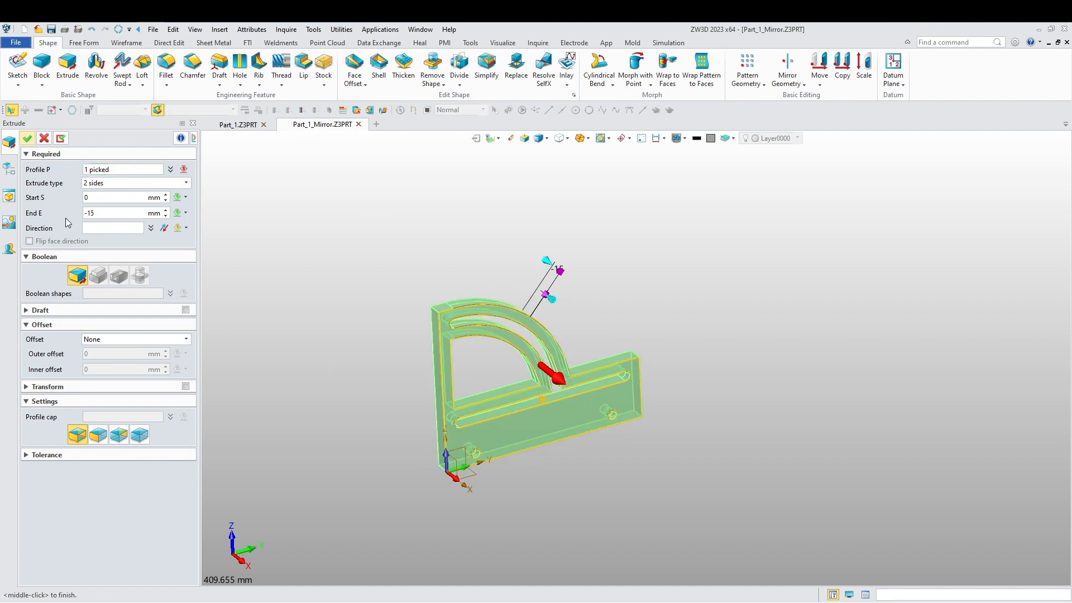
pyautogui.click(26, 138)
# Step: Start a Fillet and select the top outer corner edge of the bracket's vertical side
pyautogui.scroll(4, 317, 406)
pyautogui.moveTo(191, 388); pyautogui.dragTo(314, 371, button='middle')
pyautogui.scroll(10, 473, 273)
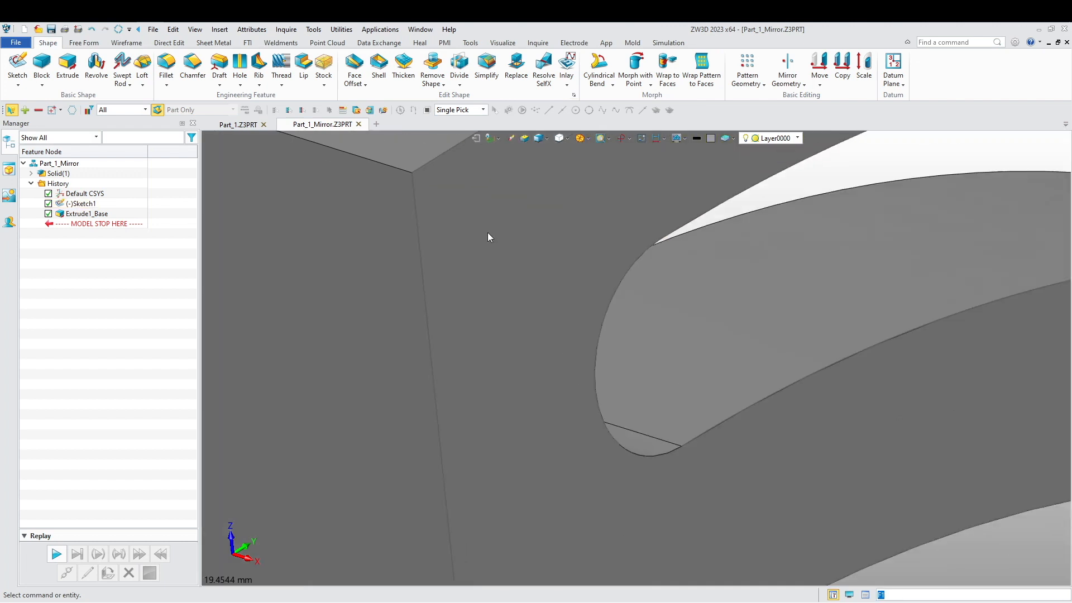
pyautogui.scroll(-10, 487, 234)
pyautogui.moveTo(452, 270); pyautogui.dragTo(444, 337, button='right')
pyautogui.moveTo(420, 323); pyautogui.dragTo(418, 349, button='middle')
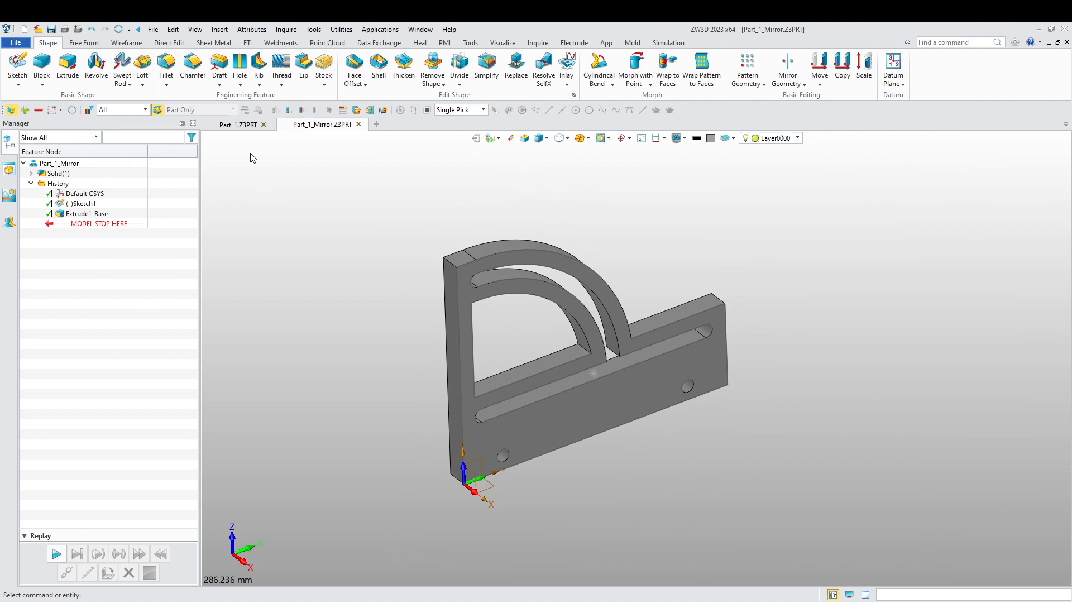
pyautogui.click(167, 62)
pyautogui.scroll(2, 413, 251)
pyautogui.click(468, 270)
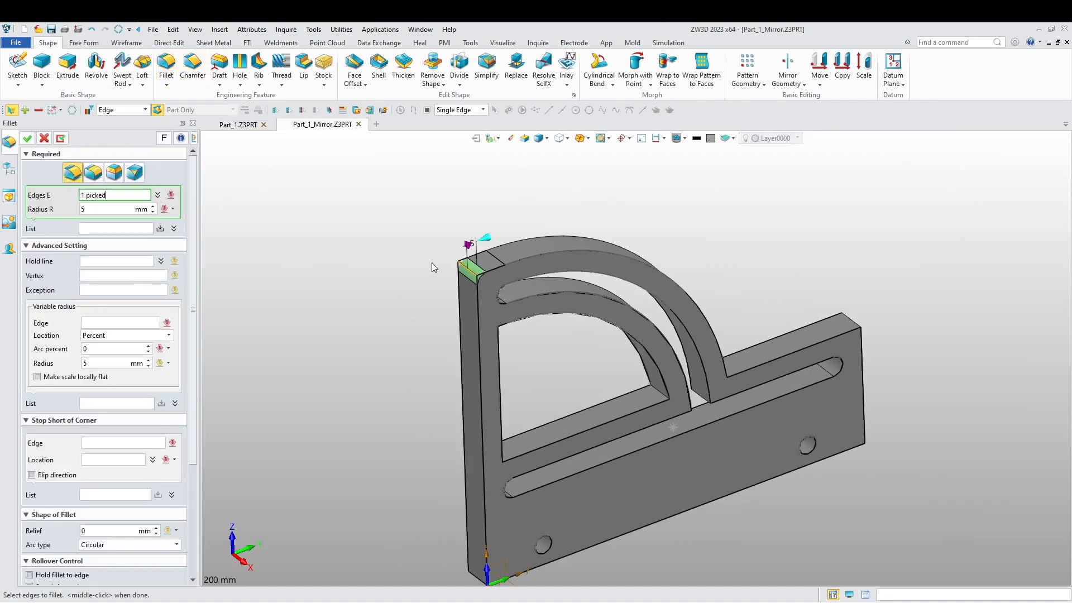
# Step: Add the top outer edge at the base's far end and list both edges with a 15 mm fillet radius
pyautogui.scroll(-5, 452, 269)
pyautogui.scroll(5, 678, 395)
pyautogui.moveTo(651, 383); pyautogui.dragTo(575, 427, button='right')
pyautogui.scroll(3, 517, 435)
pyautogui.scroll(-4, 538, 412)
pyautogui.scroll(4, 520, 262)
pyautogui.moveTo(494, 237); pyautogui.dragTo(511, 400, button='middle')
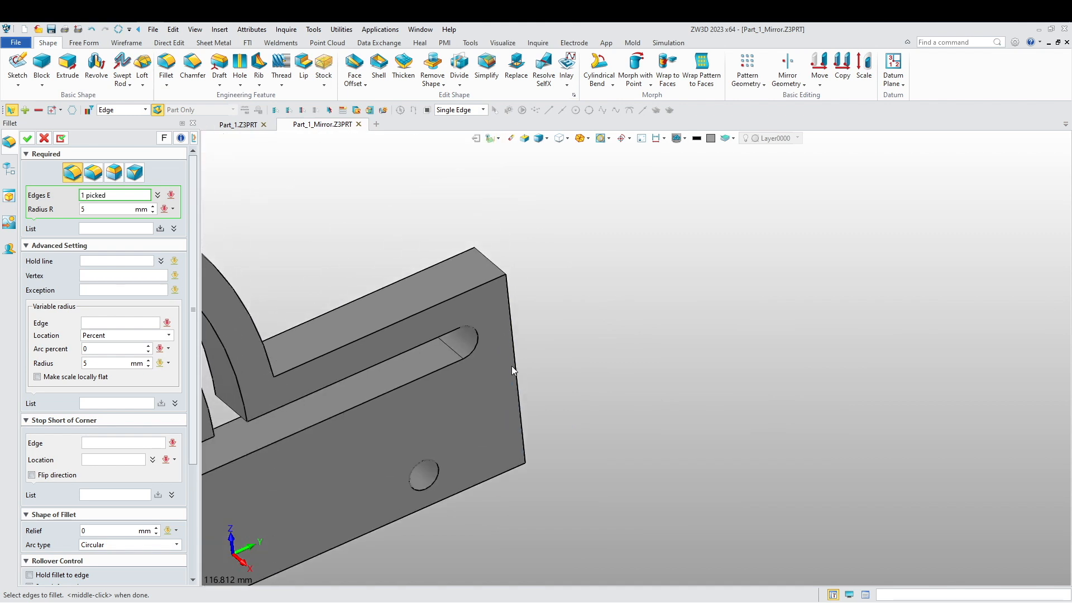
pyautogui.click(501, 265)
pyautogui.click(103, 210)
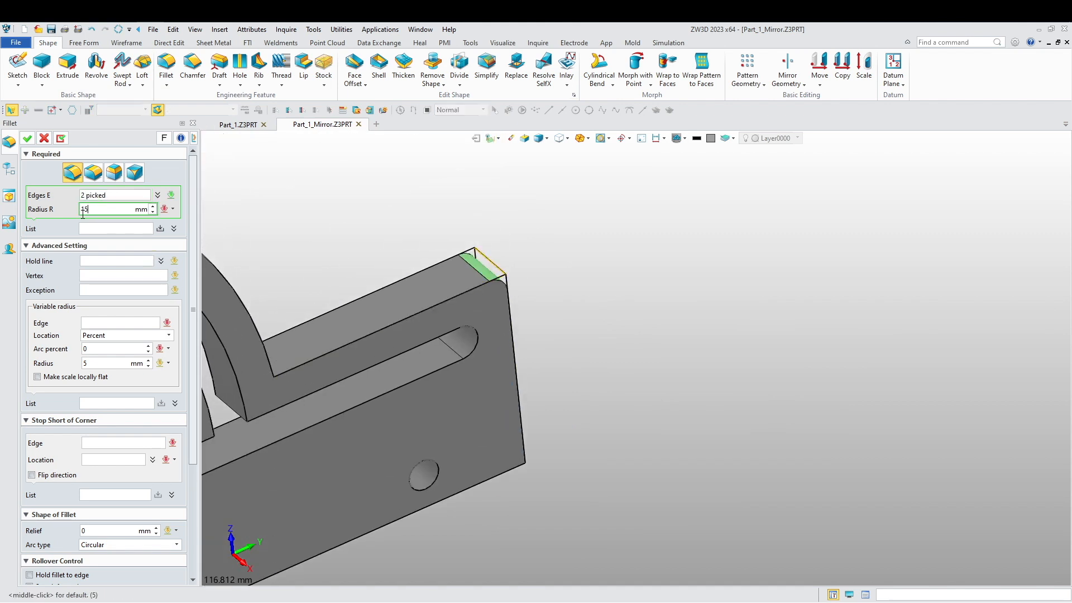
pyautogui.press('Return')
pyautogui.scroll(-5, 320, 216)
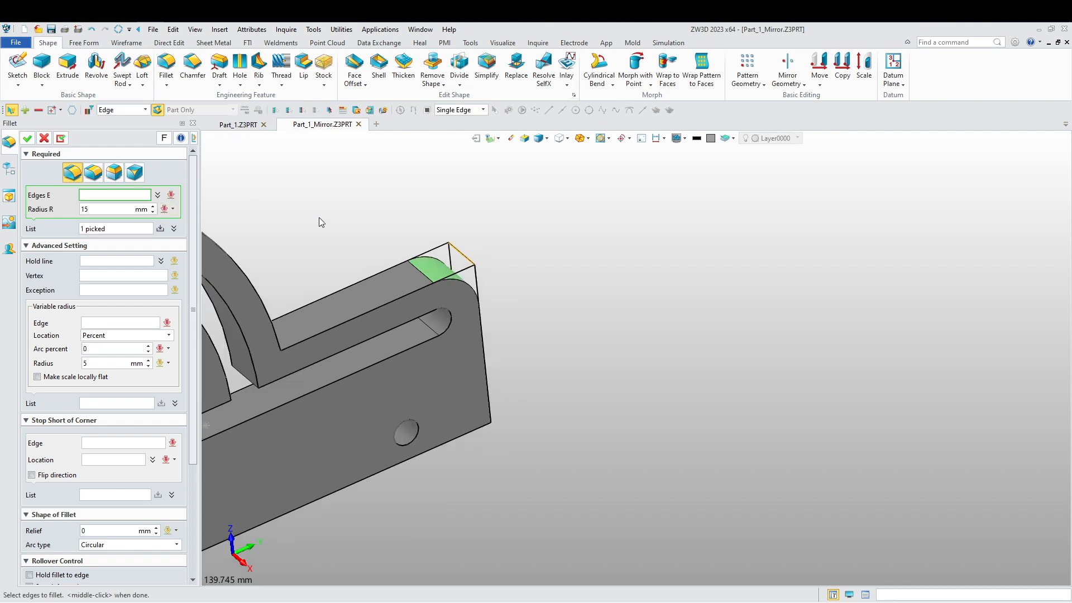
# Step: Select the upper and lower corner edges along the vertical side of the quarter-circle window for a second fillet set
pyautogui.moveTo(413, 260); pyautogui.dragTo(749, 397, button='right')
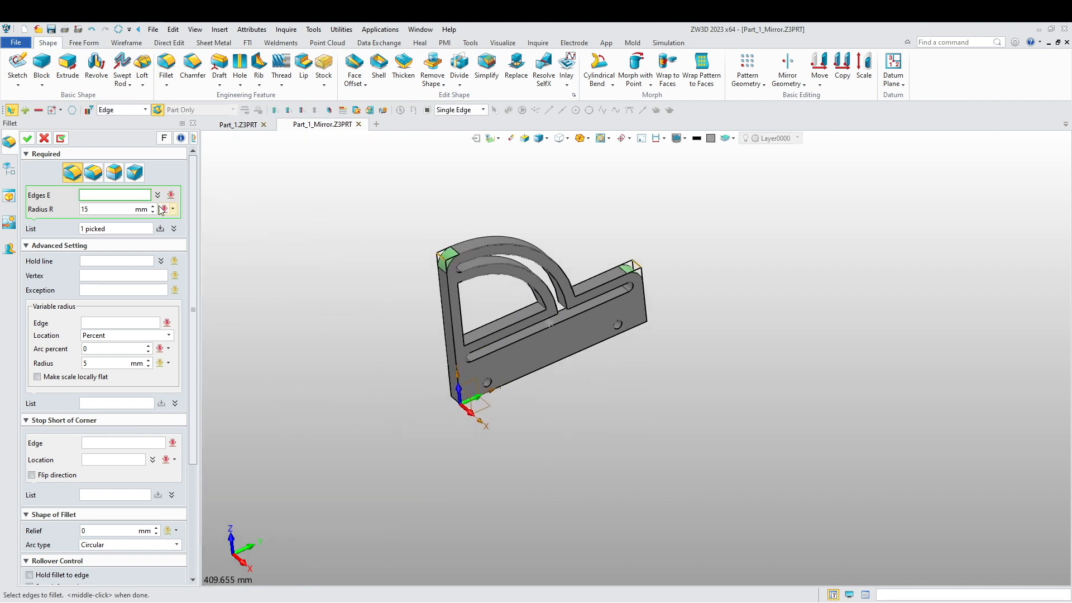
pyautogui.moveTo(367, 311); pyautogui.dragTo(306, 243, button='right')
pyautogui.scroll(8, 448, 282)
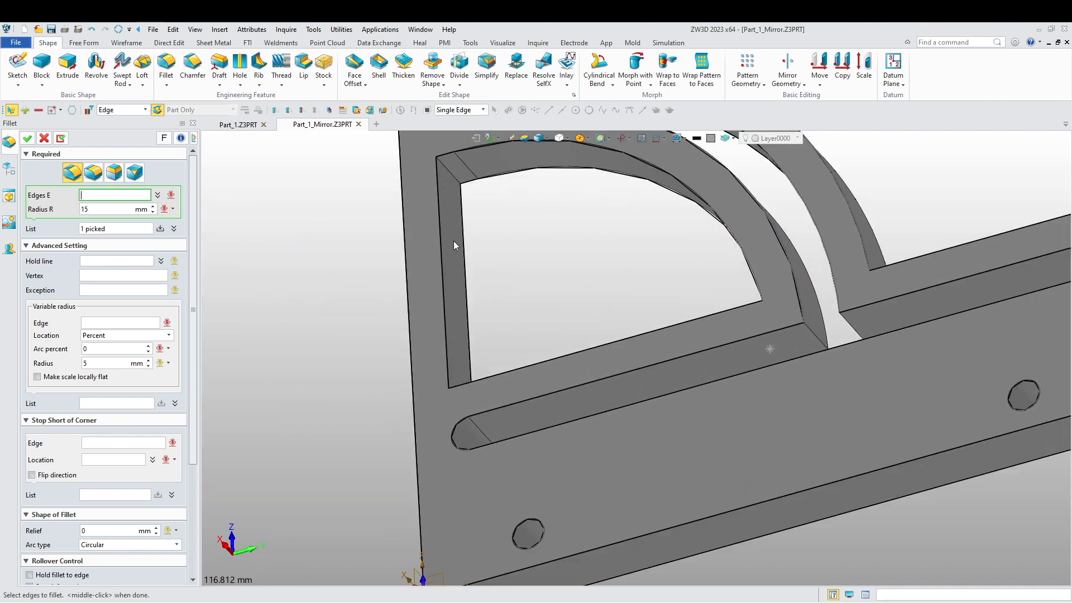
pyautogui.click(458, 148)
pyautogui.scroll(-8, 391, 293)
pyautogui.moveTo(311, 340); pyautogui.dragTo(324, 423, button='right')
pyautogui.scroll(7, 407, 314)
pyautogui.click(438, 305)
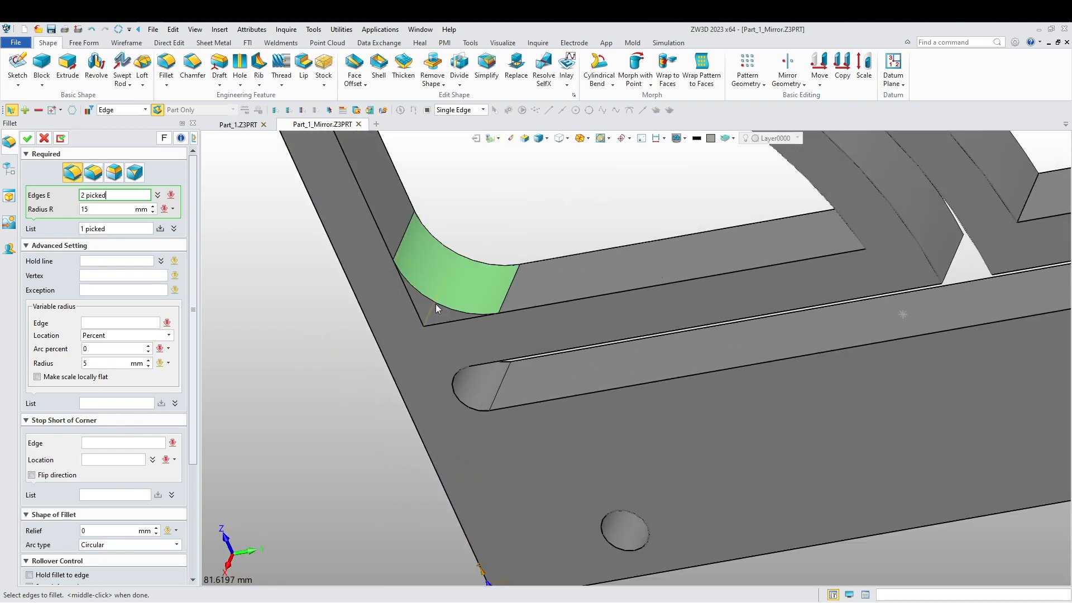
# Step: Add the window's remaining corner edge and the two edges where the curved slot meets the straight slot
pyautogui.scroll(-7, 435, 304)
pyautogui.moveTo(435, 304); pyautogui.dragTo(479, 421, button='right')
pyautogui.scroll(7, 462, 384)
pyautogui.scroll(-7, 462, 384)
pyautogui.moveTo(463, 384); pyautogui.dragTo(472, 414, button='right')
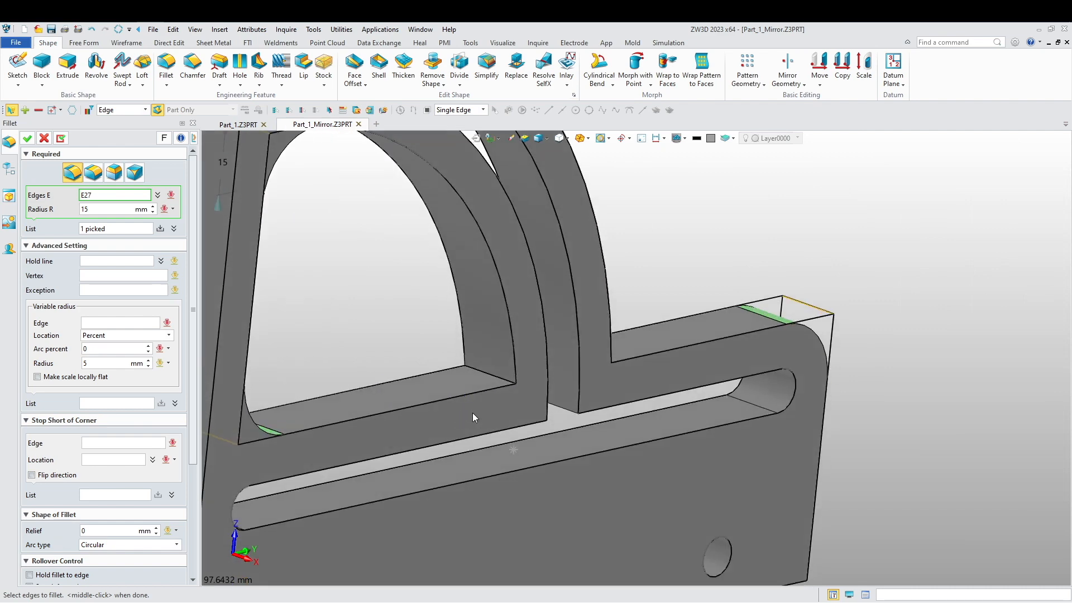
pyautogui.scroll(7, 515, 412)
pyautogui.click(562, 411)
pyautogui.moveTo(562, 412); pyautogui.dragTo(555, 451, button='right')
pyautogui.scroll(-5, 527, 457)
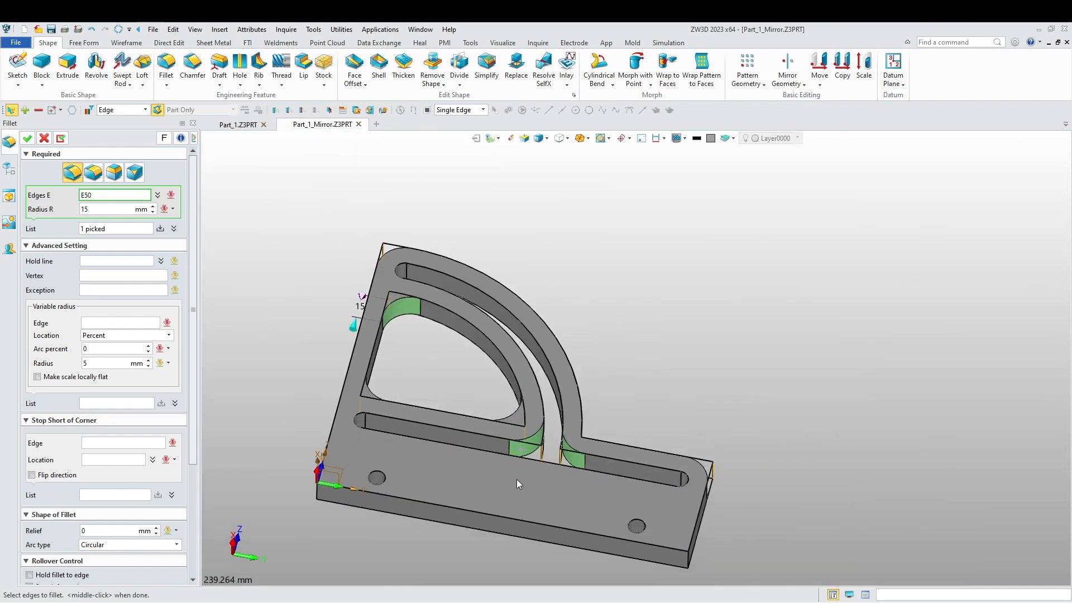
# Step: Add the edge where the outer arc meets the top of the base to the fillet set
pyautogui.moveTo(518, 482); pyautogui.dragTo(517, 531, button='right')
pyautogui.moveTo(517, 531); pyautogui.dragTo(551, 400, button='middle')
pyautogui.moveTo(551, 401); pyautogui.dragTo(581, 441, button='right')
pyautogui.scroll(5, 648, 293)
pyautogui.click(628, 298)
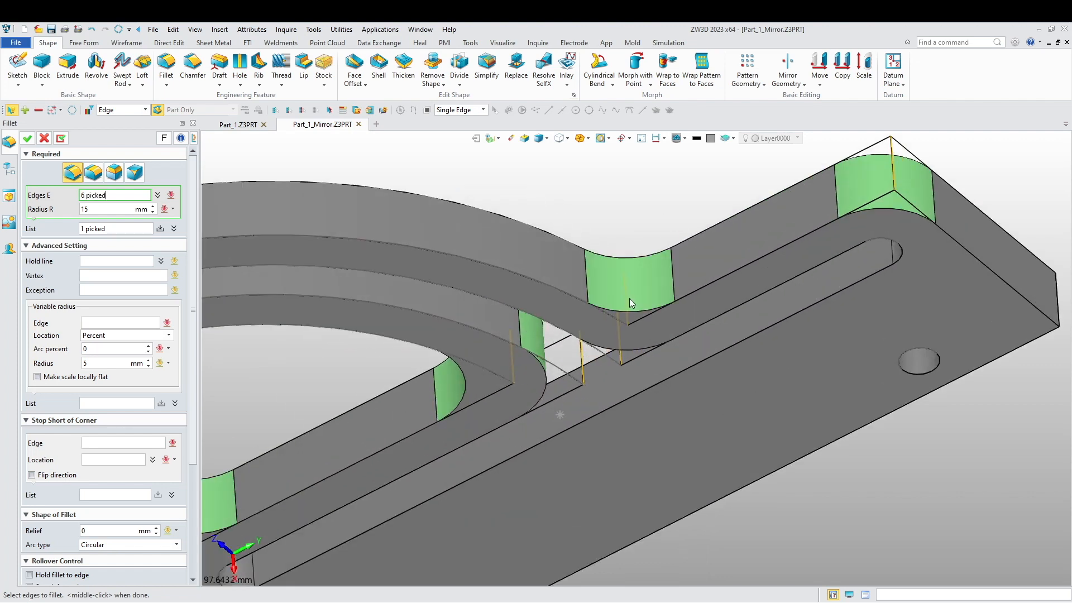
# Step: Set the radius of the six selected edges to 5 mm and apply the fillet
pyautogui.scroll(-5, 629, 298)
pyautogui.moveTo(645, 417); pyautogui.dragTo(661, 357, button='right')
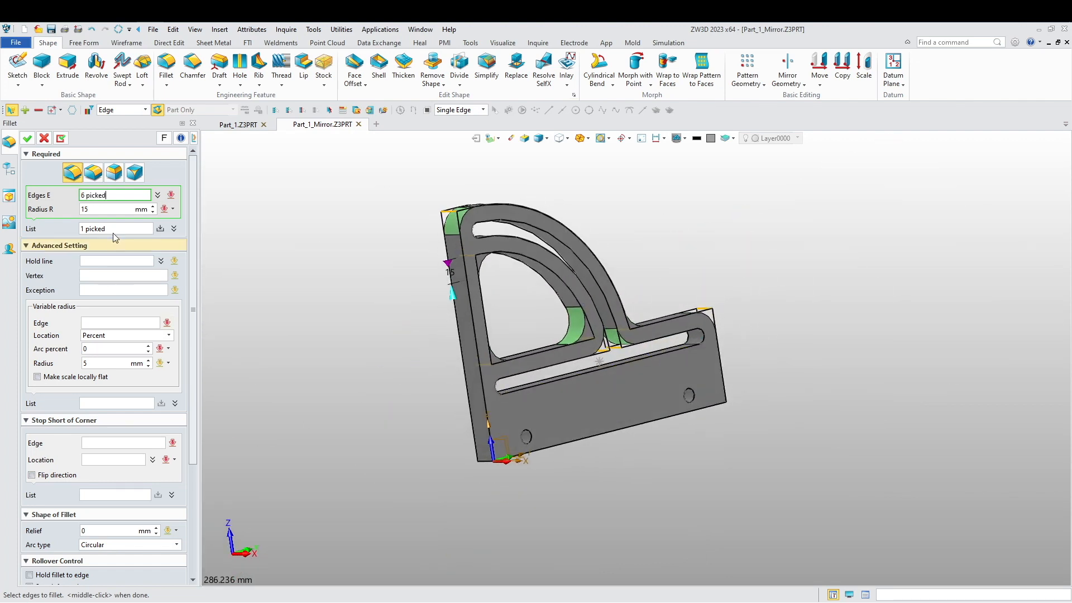
pyautogui.middleClick(73, 211)
pyautogui.press('Return')
pyautogui.moveTo(317, 331); pyautogui.dragTo(344, 304, button='right')
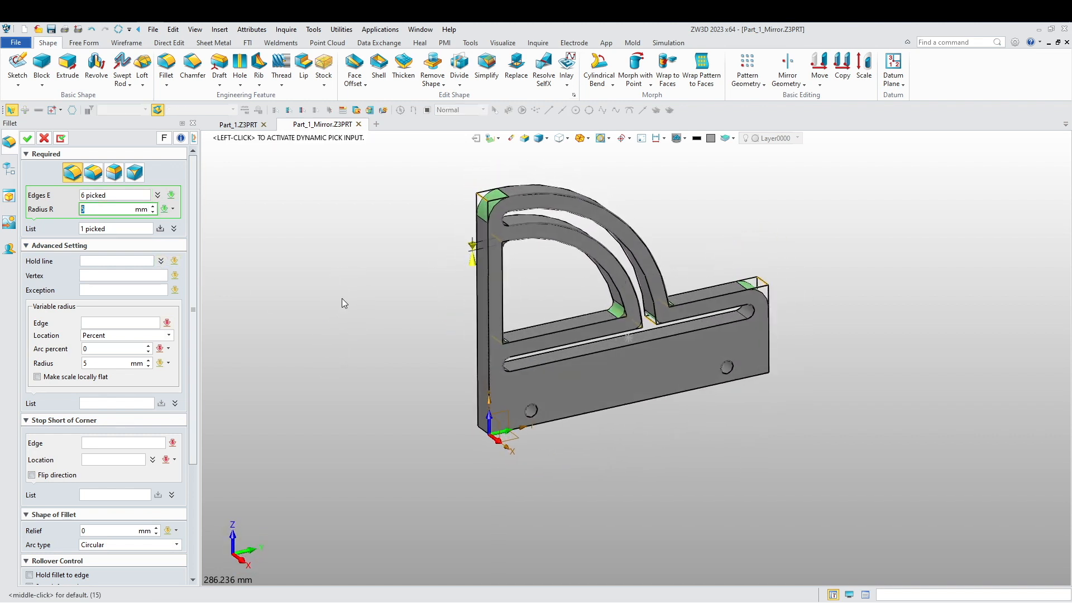
pyautogui.click(27, 139)
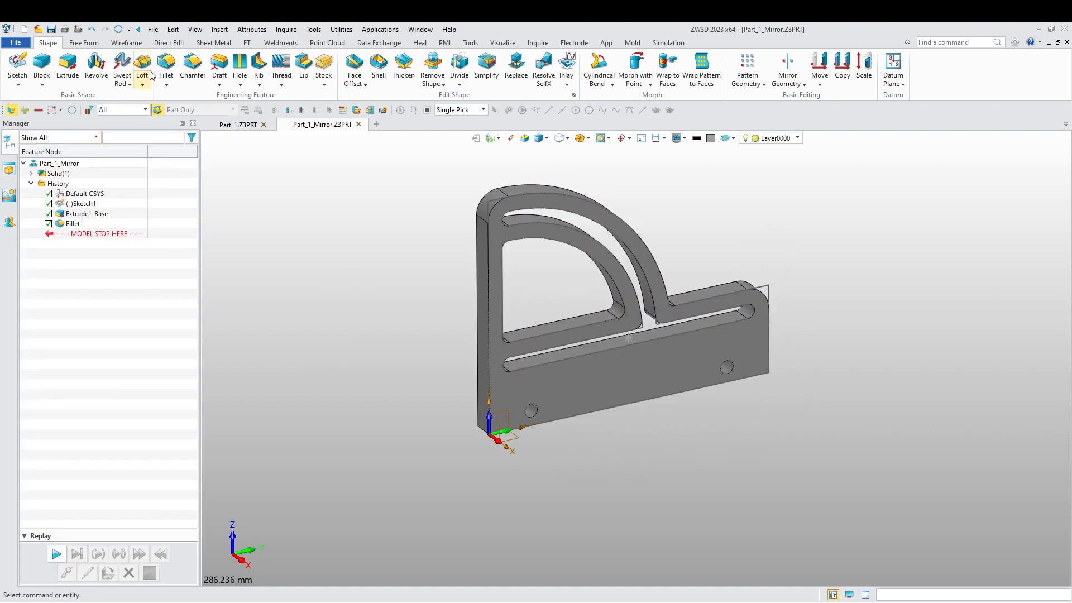
# Step: Start a chamfer and select the front and rear outer profile edges plus the front edges of the quarter-circle window
pyautogui.click(166, 66)
pyautogui.scroll(3, 441, 239)
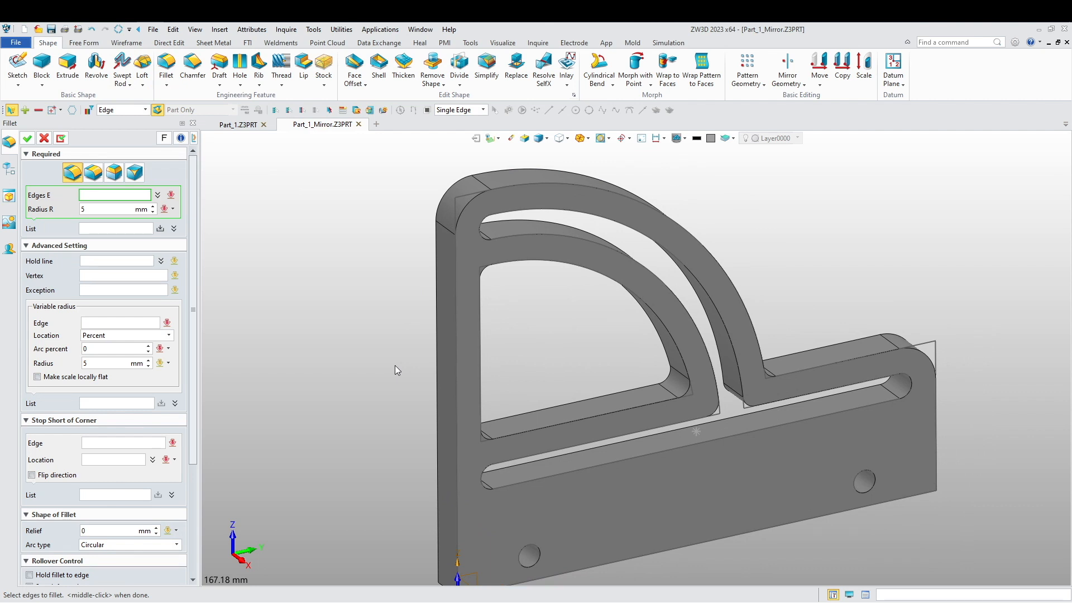
pyautogui.click(191, 66)
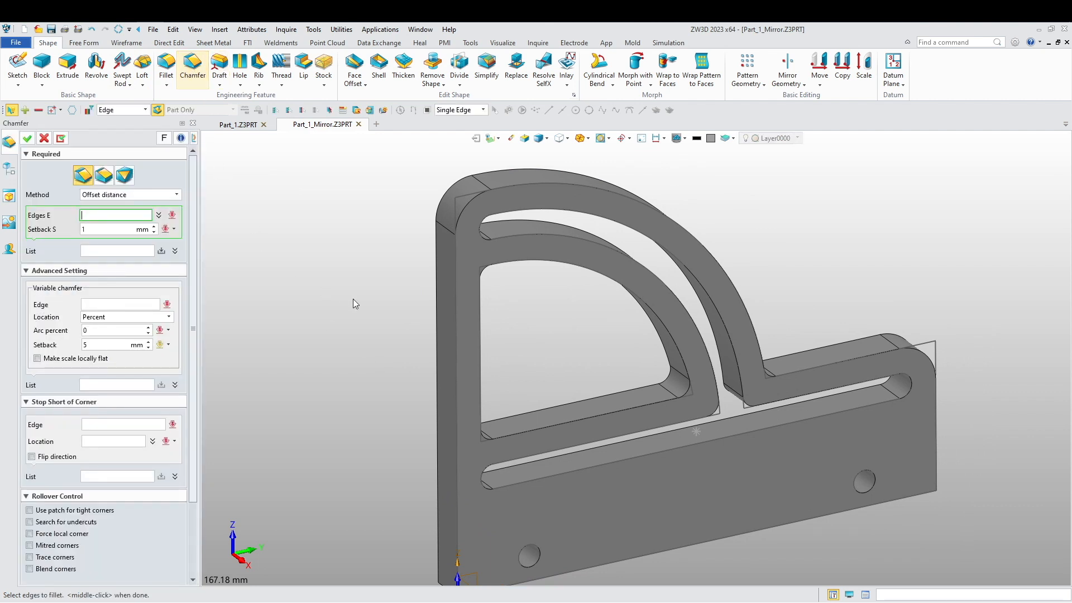
pyautogui.click(457, 300)
pyautogui.click(457, 301)
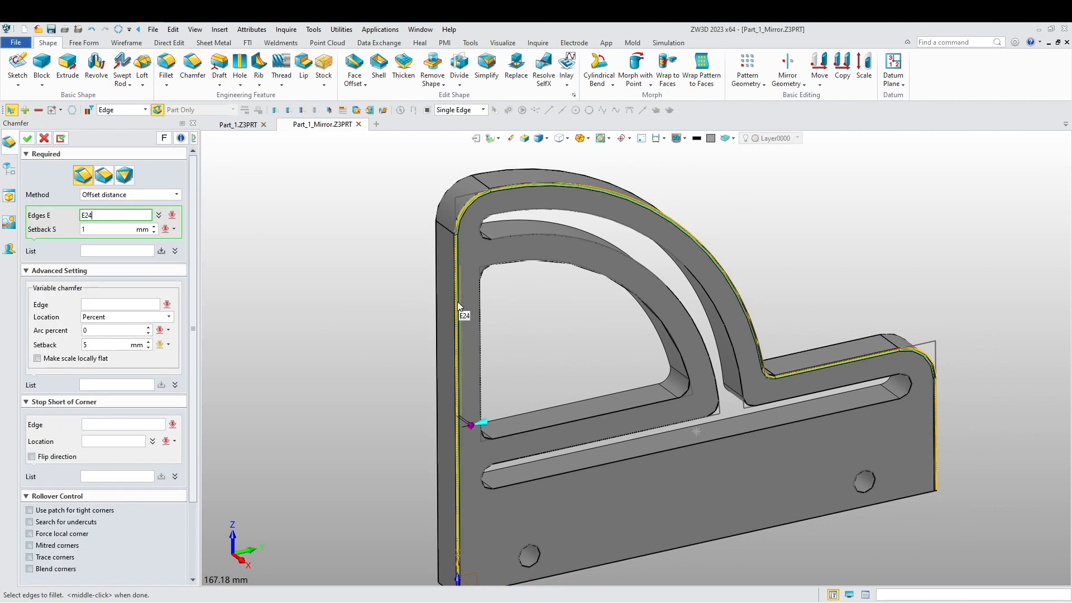
pyautogui.click(458, 302)
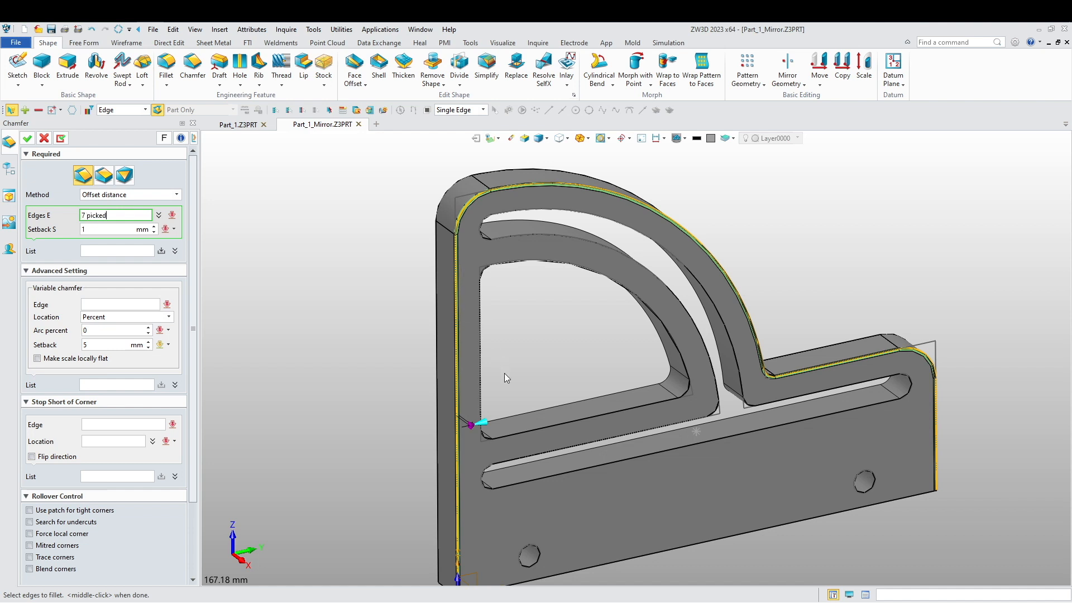
pyautogui.click(527, 434)
pyautogui.click(435, 342)
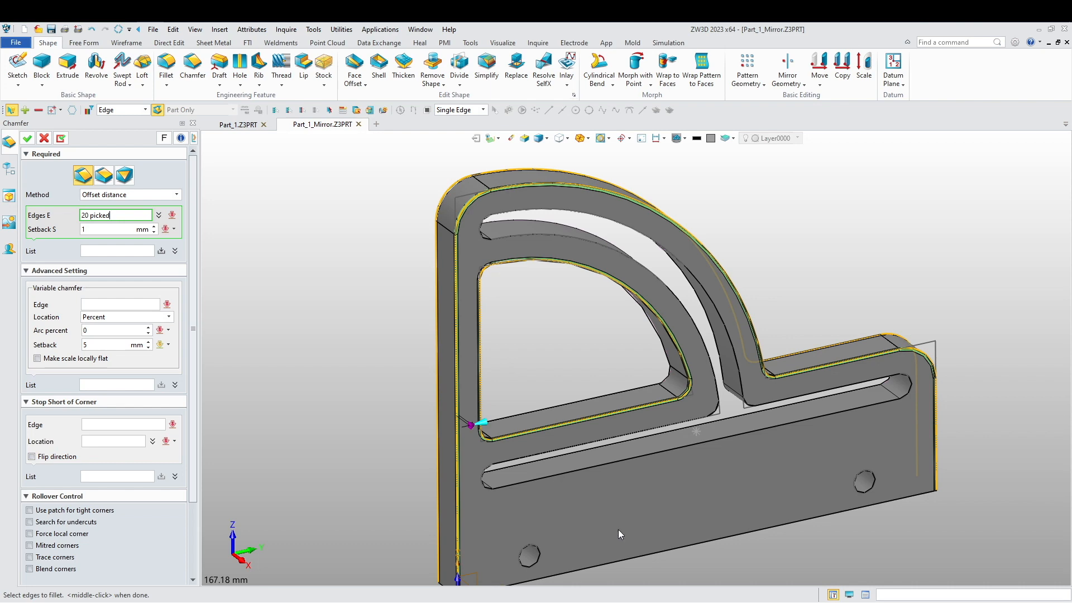
# Step: Add the remaining edges around the underside of the base to the chamfer selection
pyautogui.scroll(-2, 568, 514)
pyautogui.scroll(4, 525, 554)
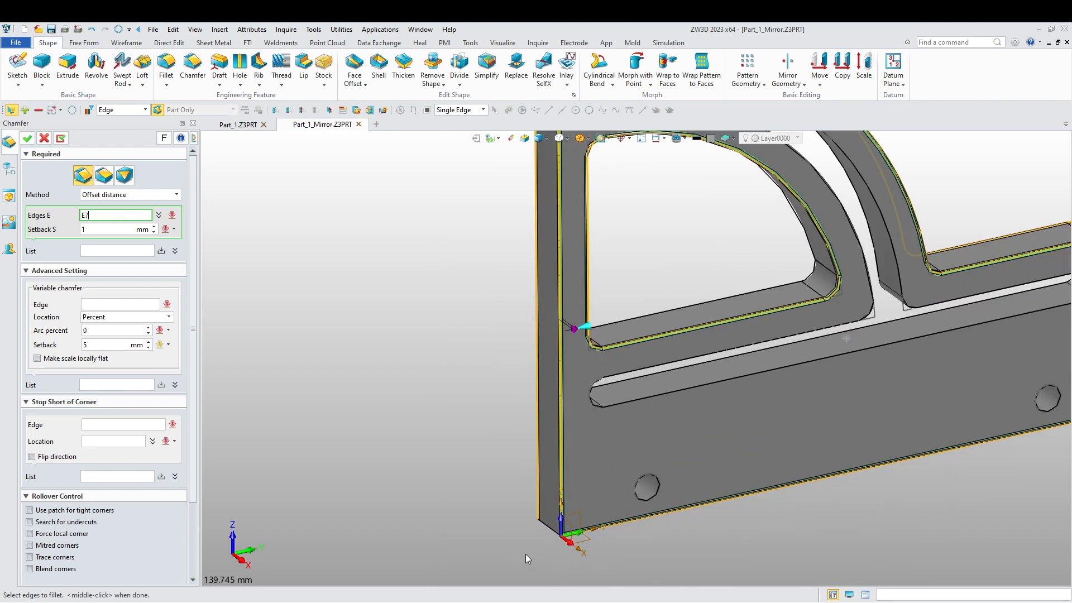
pyautogui.moveTo(338, 435); pyautogui.dragTo(470, 458, button='right')
pyautogui.click(473, 456)
pyautogui.moveTo(394, 448); pyautogui.dragTo(511, 525, button='right')
pyautogui.scroll(-3, 460, 455)
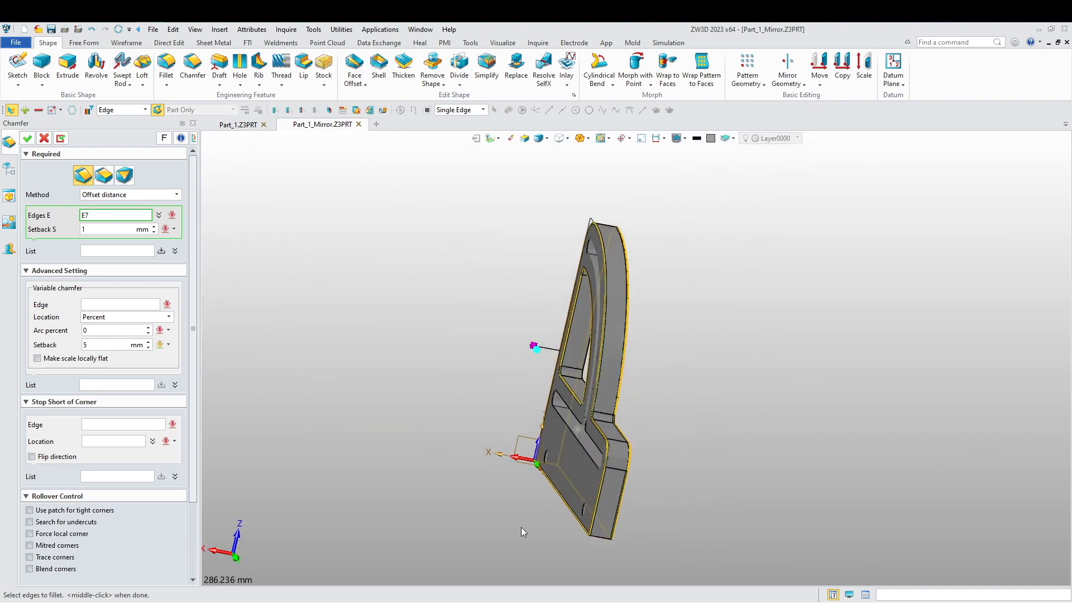
pyautogui.scroll(5, 641, 552)
pyautogui.click(680, 507)
pyautogui.scroll(-5, 645, 507)
pyautogui.moveTo(494, 441); pyautogui.dragTo(605, 511, button='right')
pyautogui.scroll(-4, 648, 503)
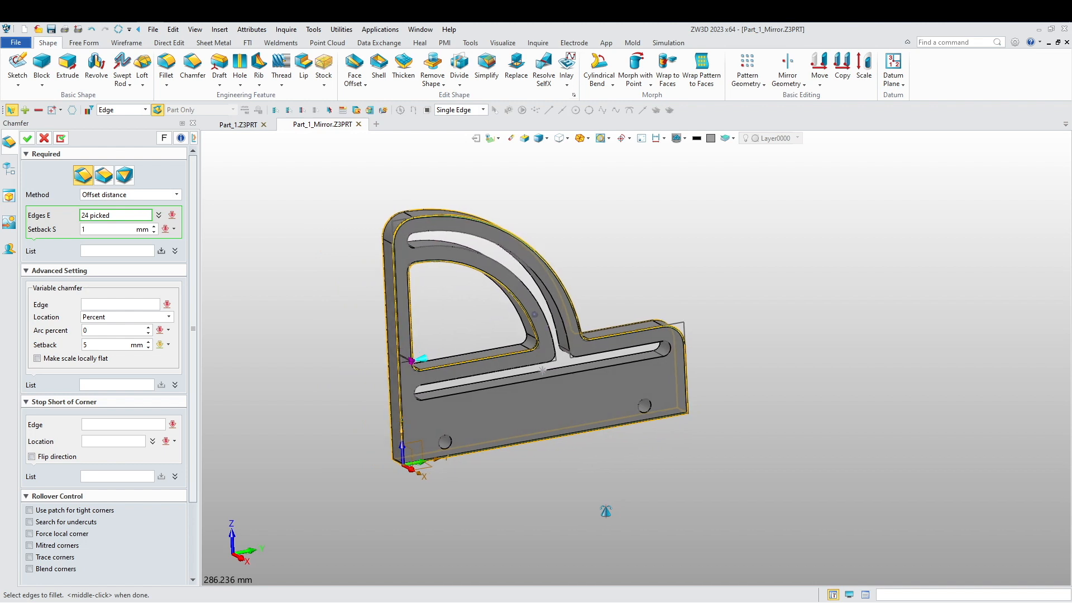
# Step: Add the front rims of the two base holes to the chamfer selection
pyautogui.scroll(5, 425, 489)
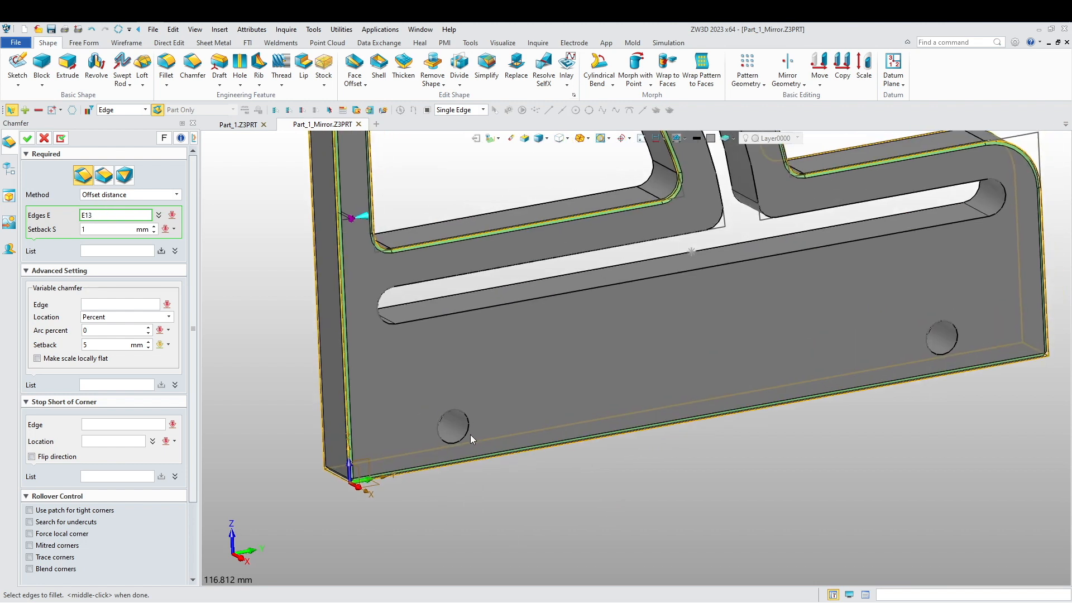
pyautogui.click(471, 438)
pyautogui.click(932, 356)
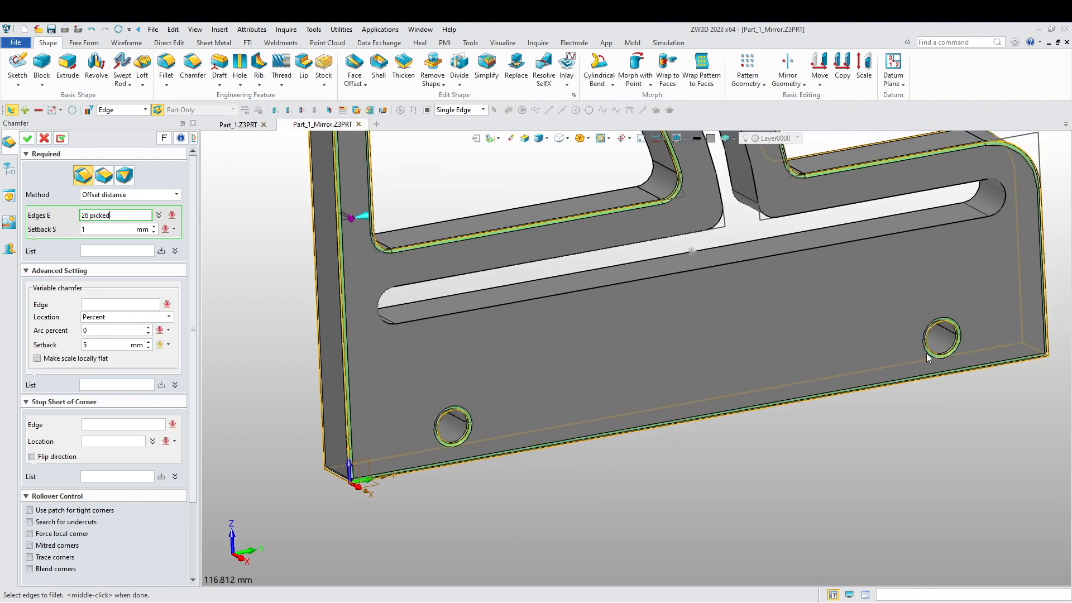
# Step: Add the rear rims of both base holes and apply the chamfer with a 1 mm setback
pyautogui.scroll(-3, 631, 418)
pyautogui.moveTo(633, 445); pyautogui.dragTo(771, 467, button='right')
pyautogui.scroll(4, 678, 481)
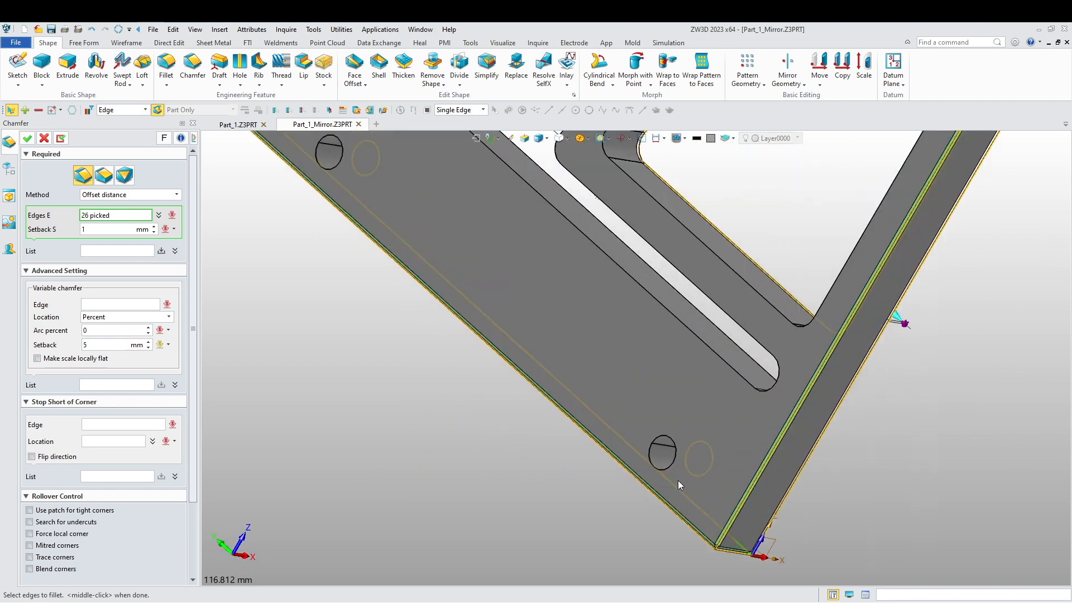
pyautogui.click(665, 463)
pyautogui.scroll(-4, 661, 465)
pyautogui.scroll(4, 540, 329)
pyautogui.click(386, 247)
pyautogui.scroll(-3, 387, 342)
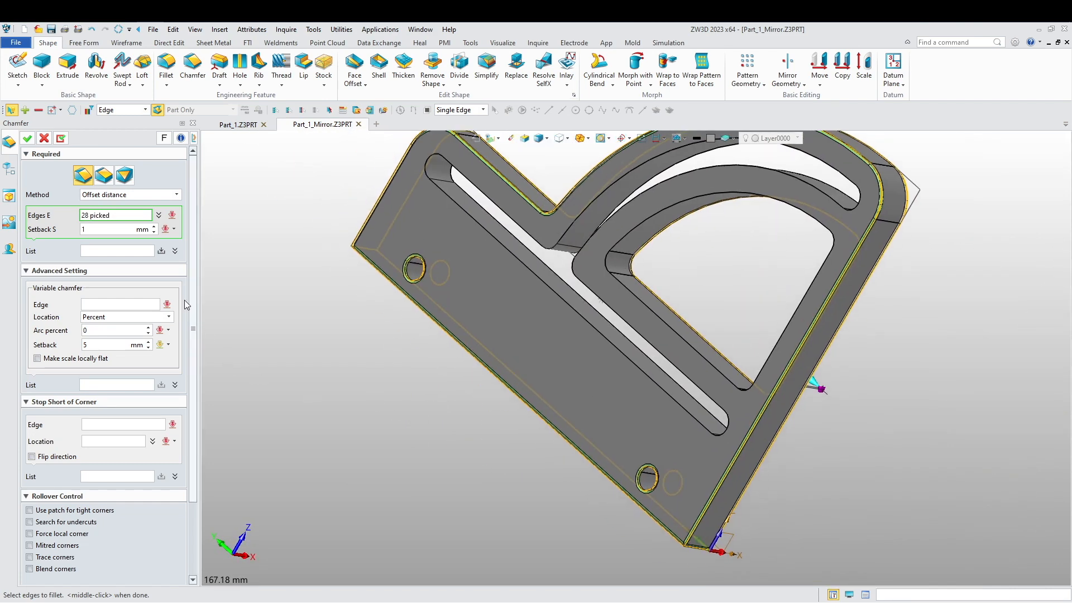
pyautogui.click(27, 138)
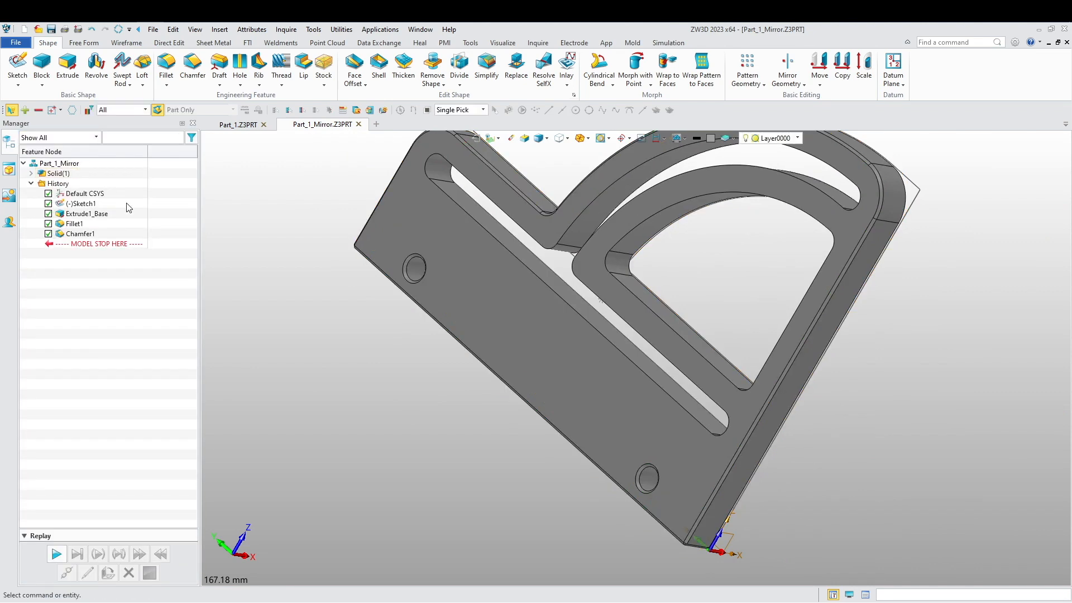
# Step: Erase the curved slot's outer wall, the adjoining rounded corner face and the straight slot's upper wall
pyautogui.scroll(-3, 339, 316)
pyautogui.moveTo(404, 359); pyautogui.dragTo(379, 289, button='middle')
pyautogui.scroll(7, 584, 371)
pyautogui.moveTo(581, 367)
pyautogui.mouseDown(button='middle')
pyautogui.moveTo(582, 323)
pyautogui.moveTo(574, 359)
pyautogui.mouseUp(button='middle')
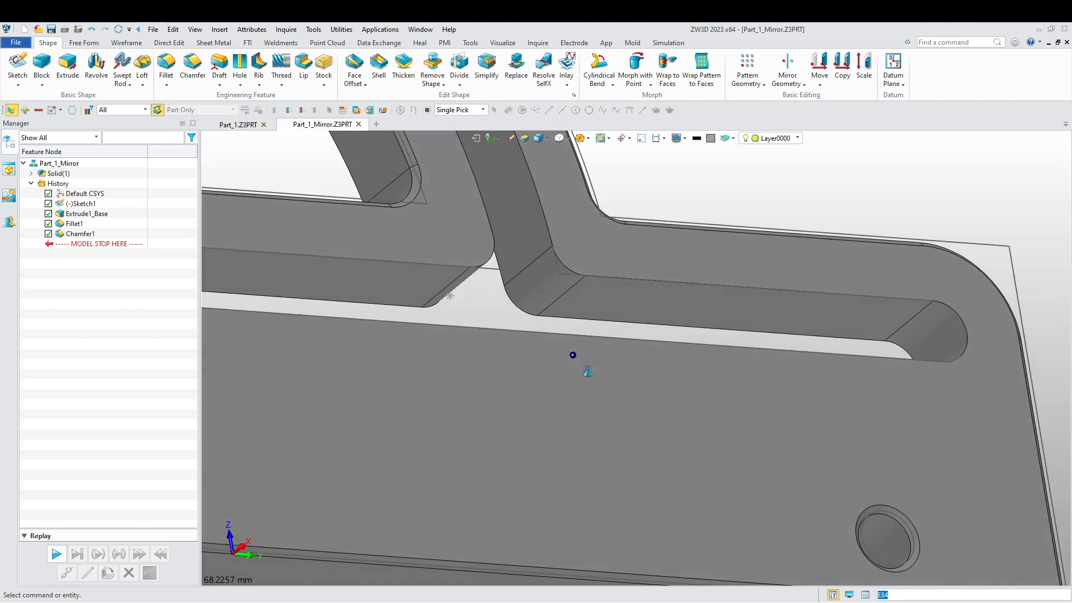
pyautogui.click(512, 137)
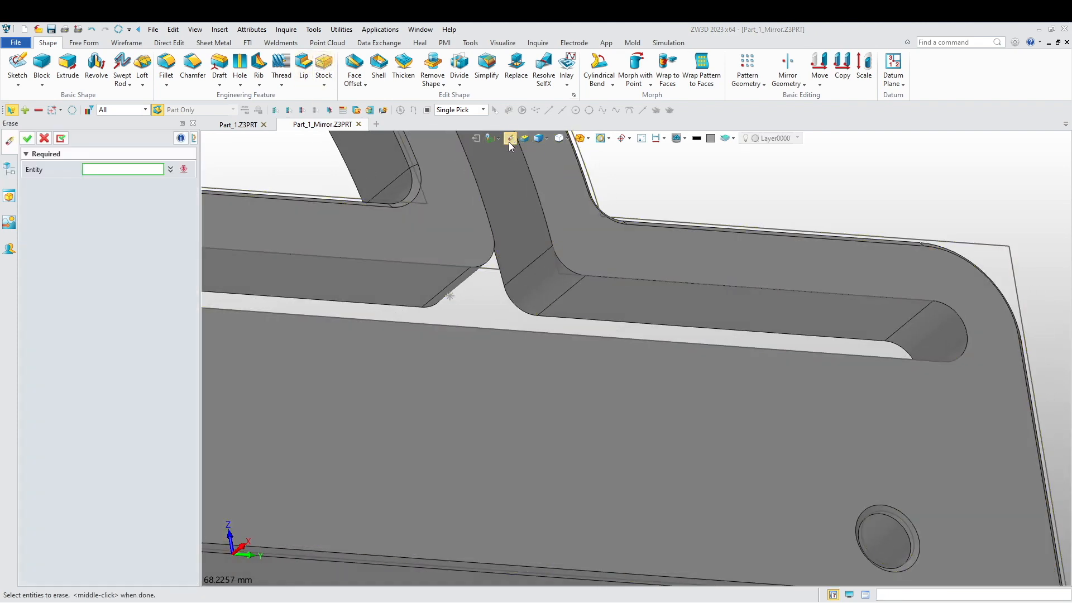
pyautogui.click(538, 257)
pyautogui.click(539, 290)
pyautogui.middleClick(530, 286)
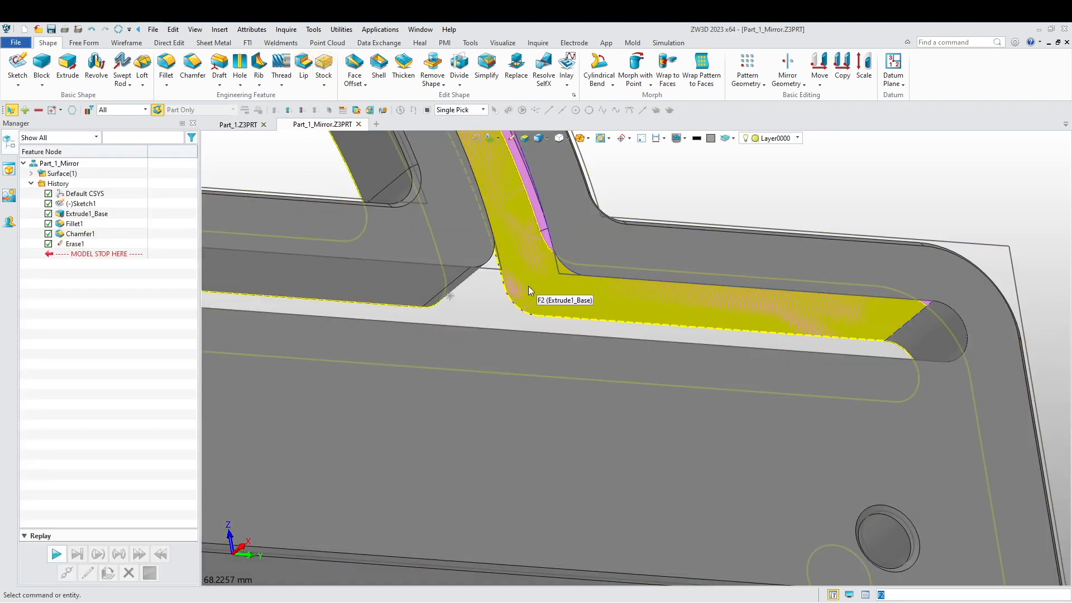
# Step: Close the opening along the slots with an N-sided patch bounded by its open edges
pyautogui.scroll(-6, 528, 286)
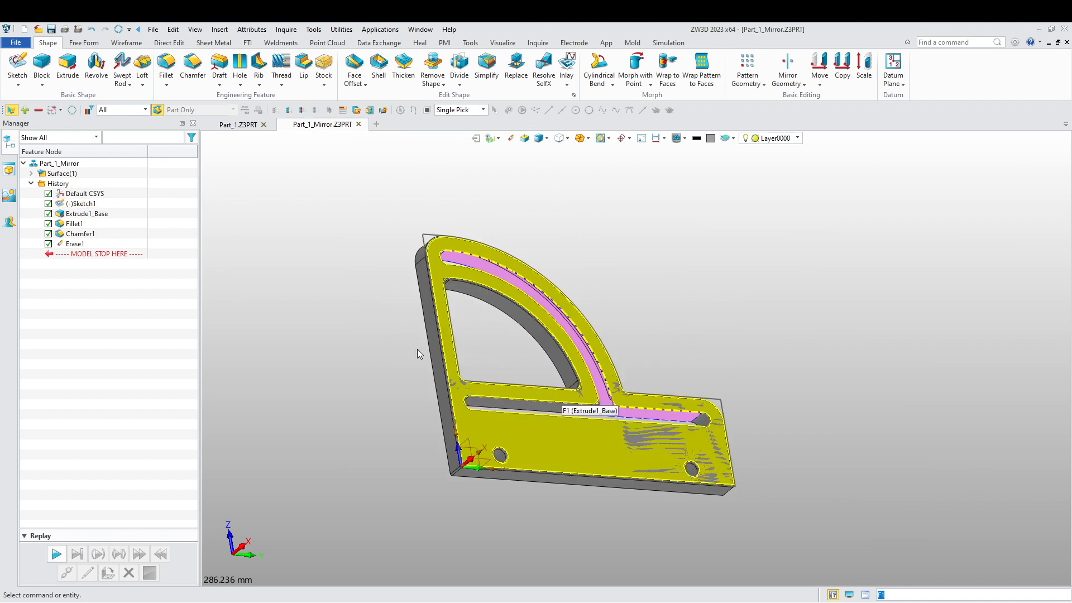
pyautogui.click(84, 42)
pyautogui.click(178, 63)
pyautogui.moveTo(402, 361); pyautogui.dragTo(430, 286, button='right')
pyautogui.scroll(5, 430, 286)
pyautogui.click(473, 195)
pyautogui.click(472, 191)
pyautogui.click(518, 162)
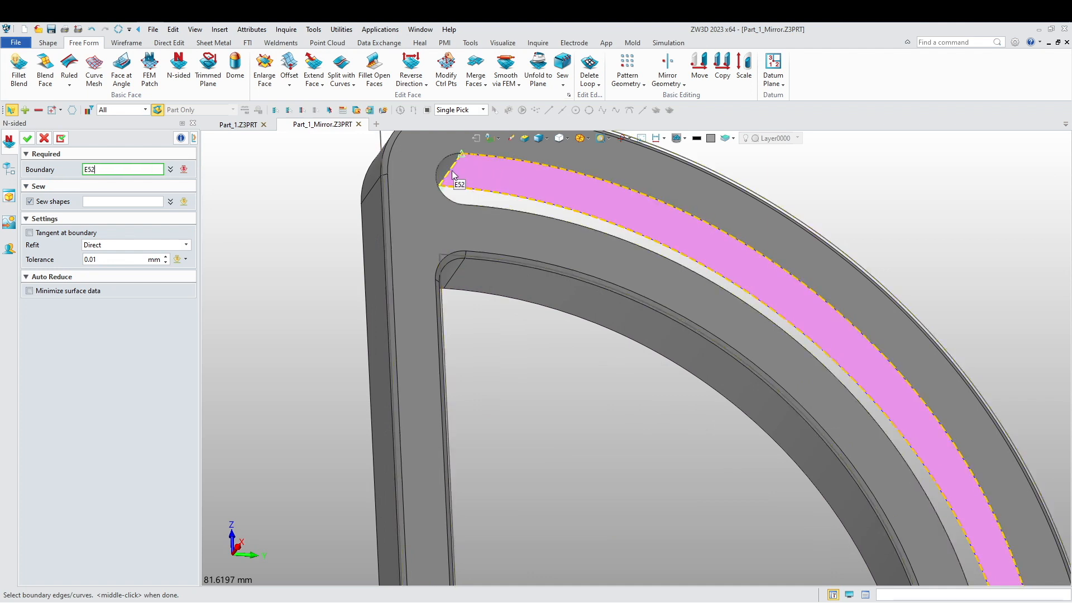
pyautogui.scroll(-5, 444, 190)
pyautogui.scroll(5, 748, 441)
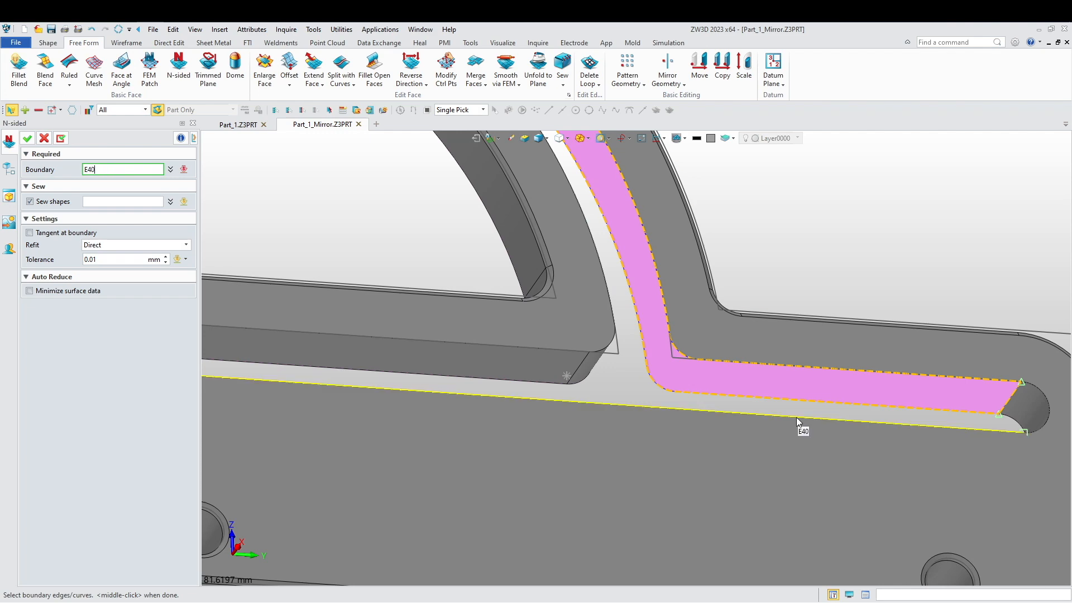
pyautogui.click(27, 138)
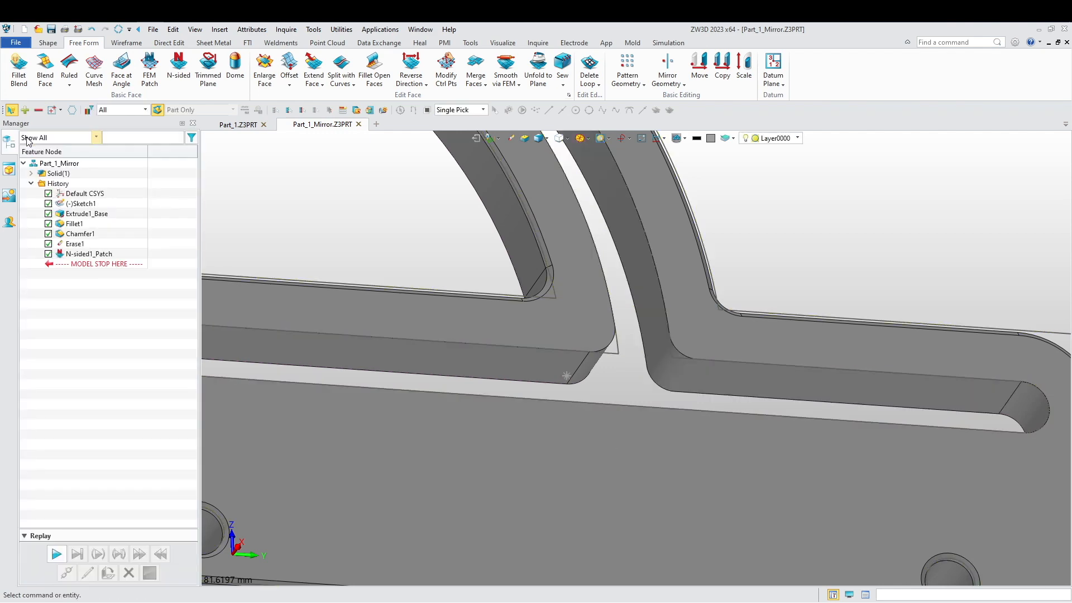
# Step: Save the part as Part_1_Mirror in the Assembly Exercise 2 folder
pyautogui.scroll(-4, 539, 343)
pyautogui.moveTo(528, 331); pyautogui.dragTo(623, 382, button='middle')
pyautogui.moveTo(621, 382); pyautogui.dragTo(628, 423, button='right')
pyautogui.moveTo(628, 423)
pyautogui.mouseDown(button='right')
pyautogui.moveTo(651, 427)
pyautogui.moveTo(606, 389)
pyautogui.moveTo(660, 429)
pyautogui.moveTo(651, 421)
pyautogui.mouseUp(button='right')
pyautogui.scroll(-3, 650, 422)
pyautogui.moveTo(620, 442); pyautogui.dragTo(612, 407, button='middle')
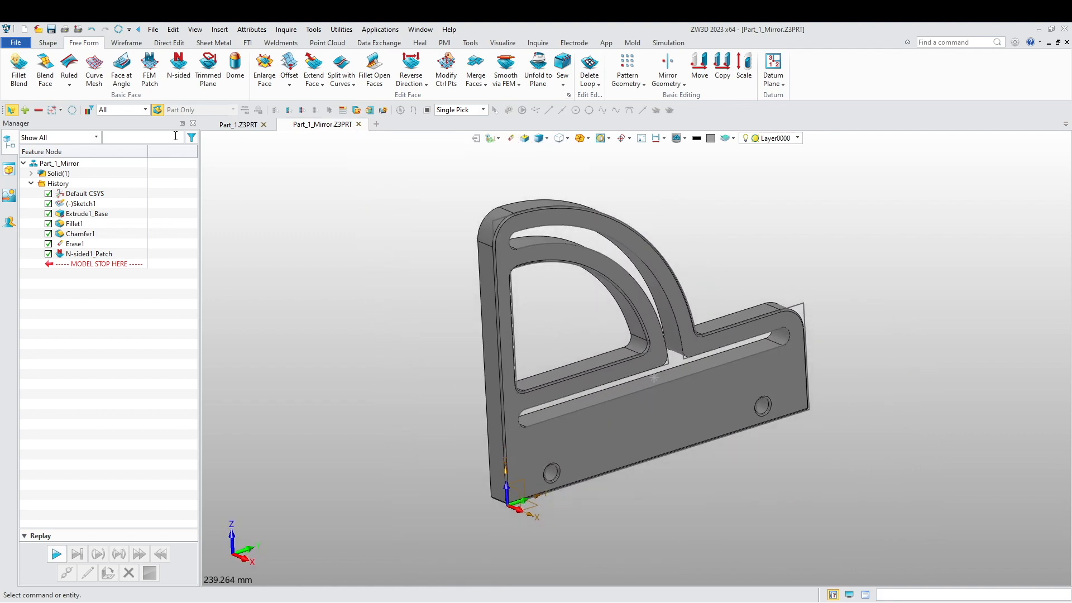
pyautogui.click(52, 30)
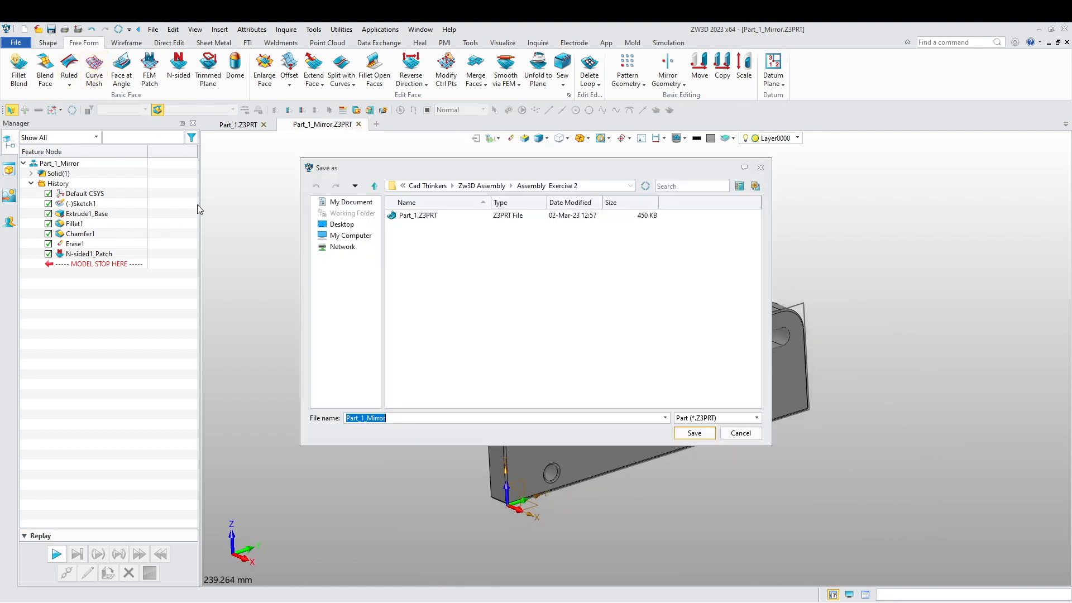
pyautogui.click(695, 433)
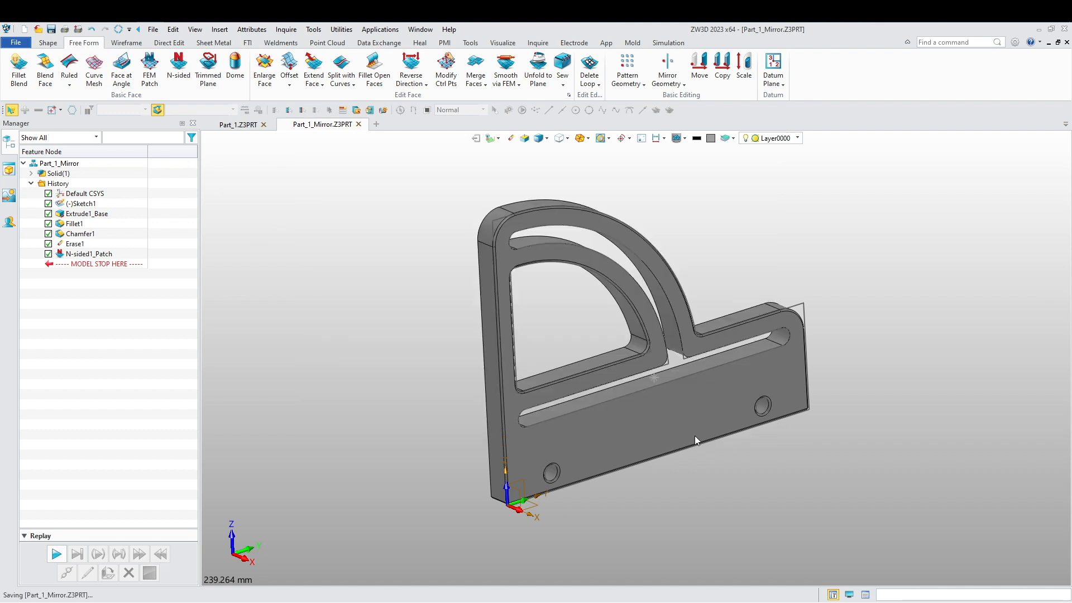
# Step: Reopen the chamfer feature of Part_1 for editing and add the front rims of its two base holes
pyautogui.click(248, 125)
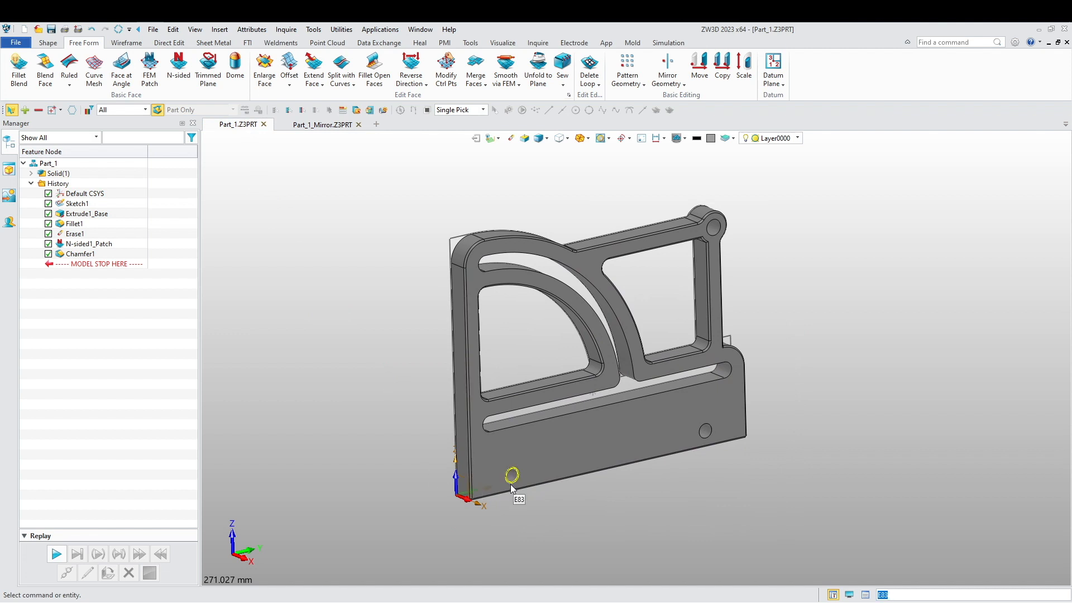
pyautogui.rightClick(220, 313)
pyautogui.click(246, 321)
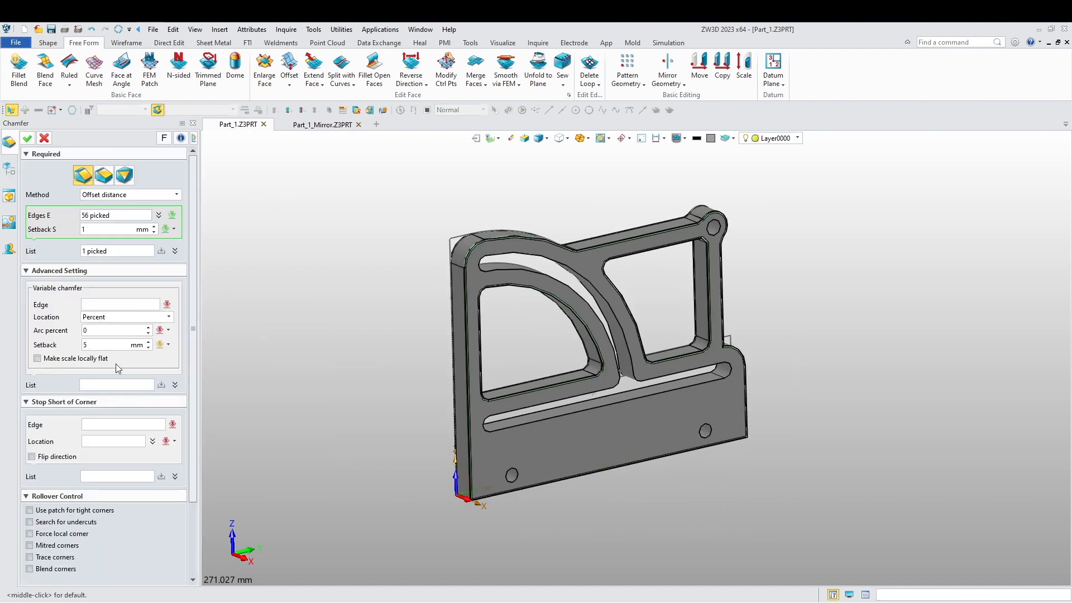
pyautogui.click(117, 218)
pyautogui.scroll(5, 502, 544)
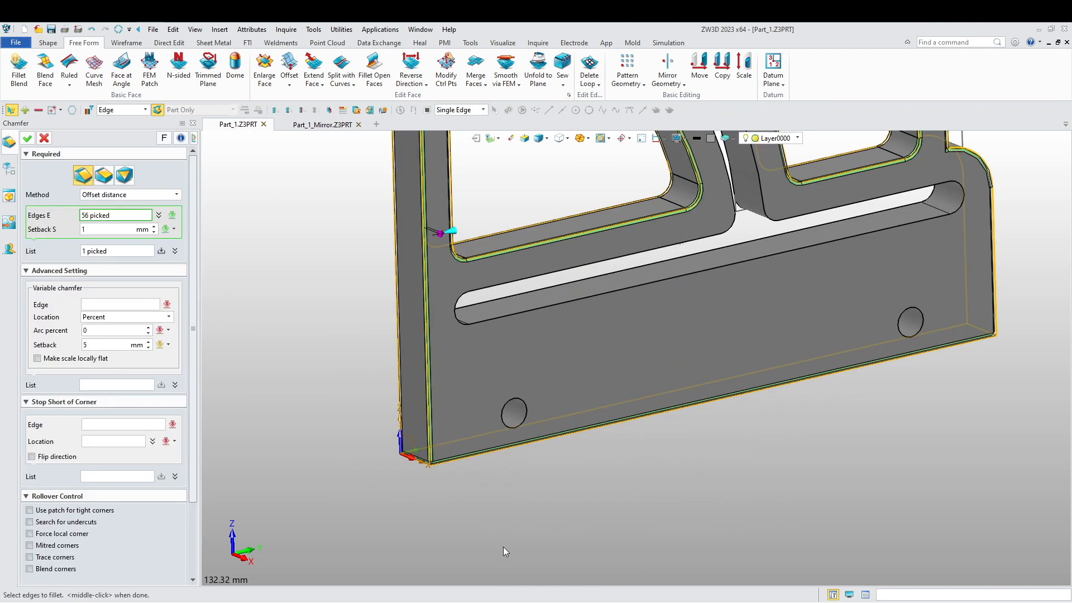
pyautogui.click(525, 414)
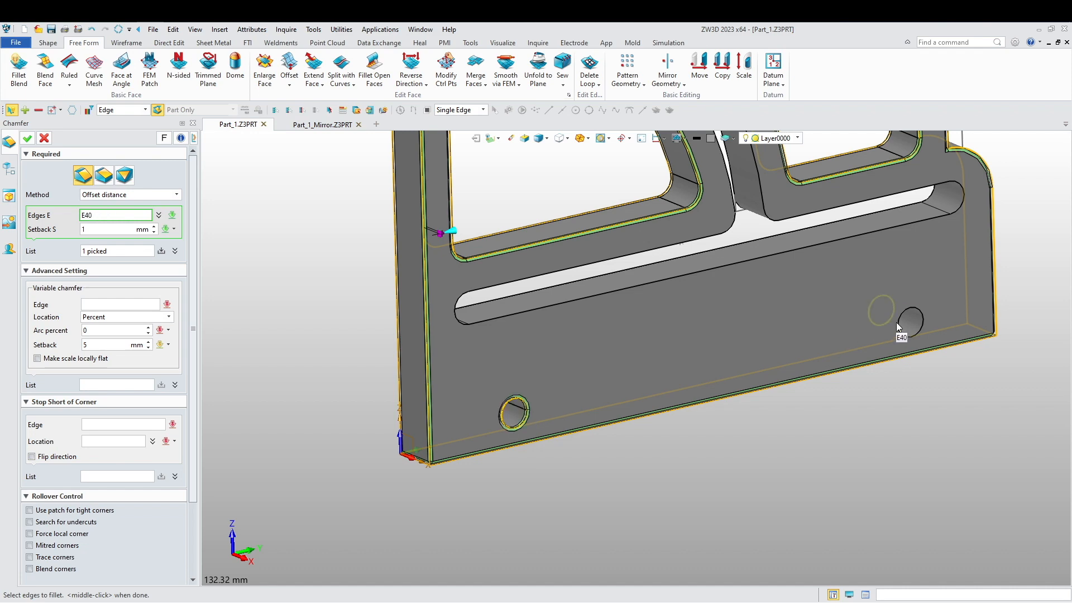
# Step: Add the rear rims of both base holes to Part_1's chamfer and apply the change
pyautogui.moveTo(594, 476); pyautogui.dragTo(658, 441, button='right')
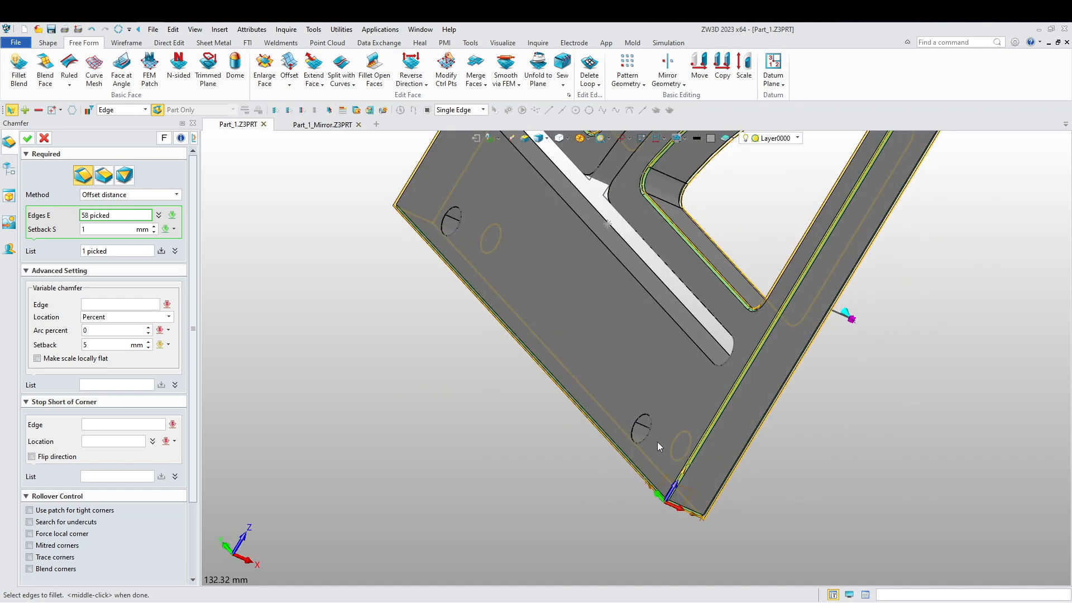
pyautogui.click(653, 436)
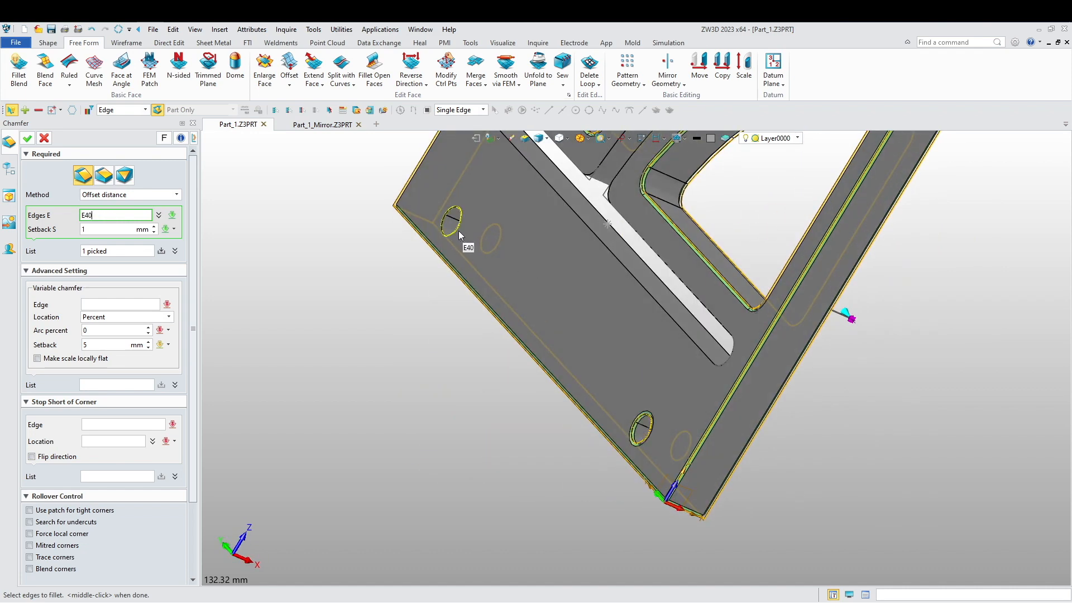
pyautogui.click(27, 140)
pyautogui.moveTo(474, 424); pyautogui.dragTo(362, 414, button='right')
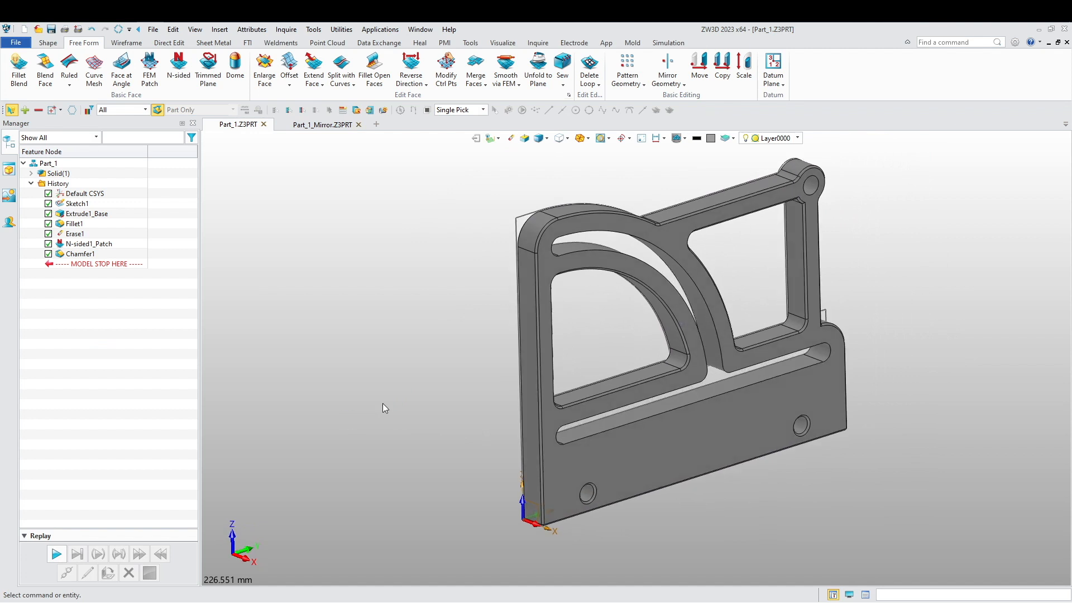
pyautogui.scroll(-3, 363, 413)
# Step: Compare the finished Part_1_Mirror and Part_1 models by switching between the two files
pyautogui.click(312, 125)
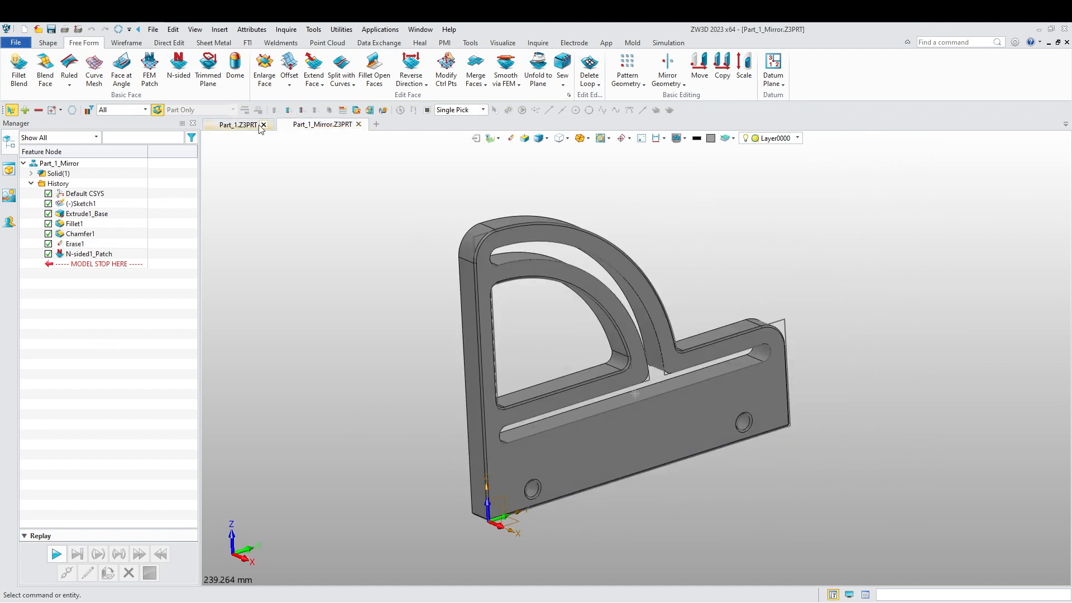
pyautogui.click(238, 125)
pyautogui.click(307, 128)
pyautogui.click(256, 128)
pyautogui.click(322, 134)
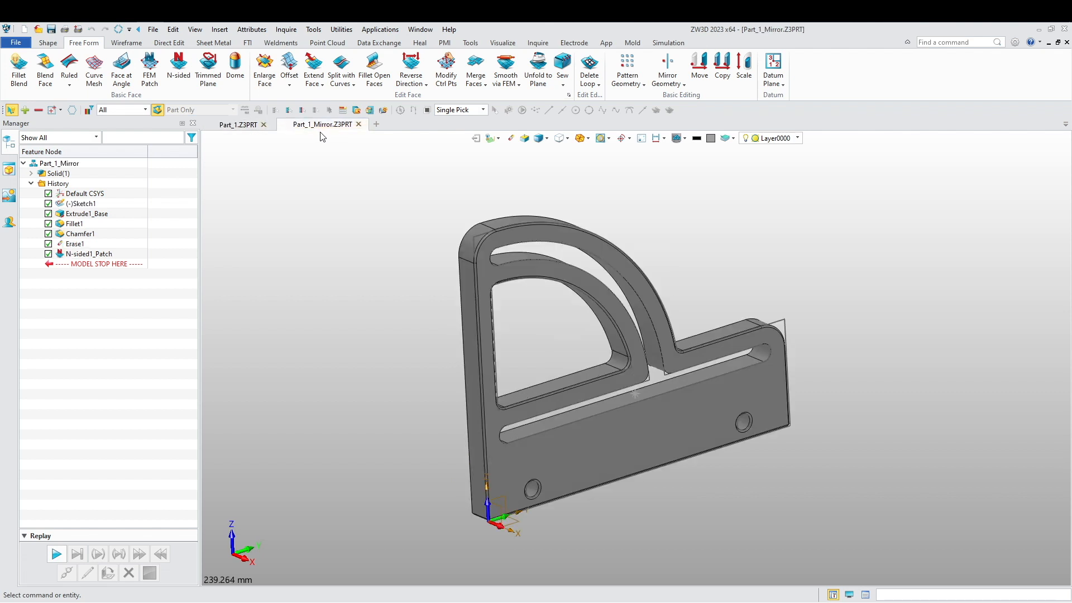
pyautogui.click(246, 130)
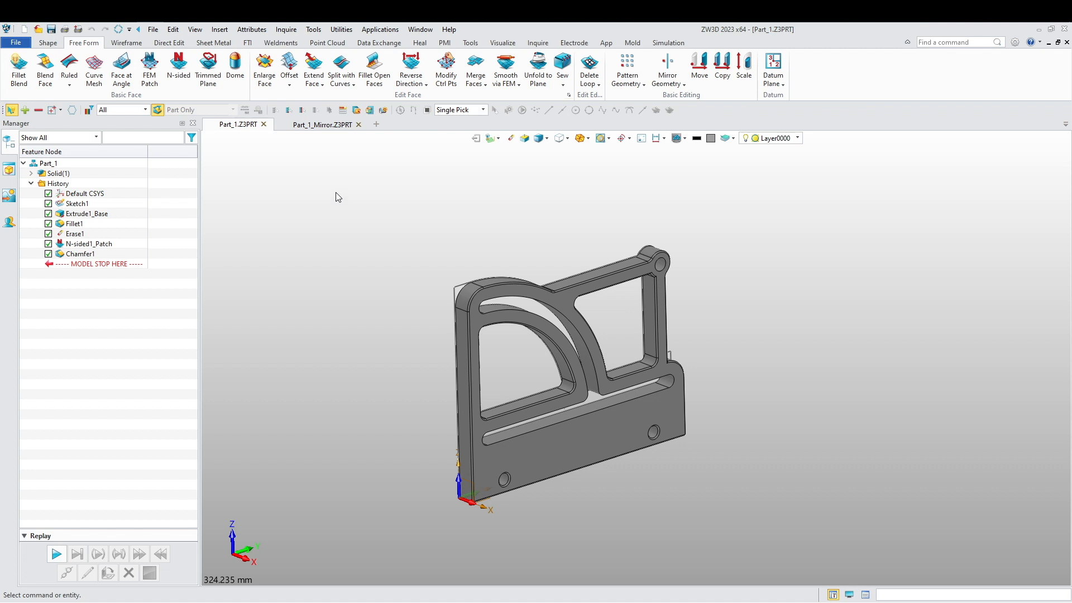
# Step: Close the Part_1_Mirror and Part_1 files
pyautogui.click(323, 125)
pyautogui.click(357, 125)
pyautogui.click(264, 125)
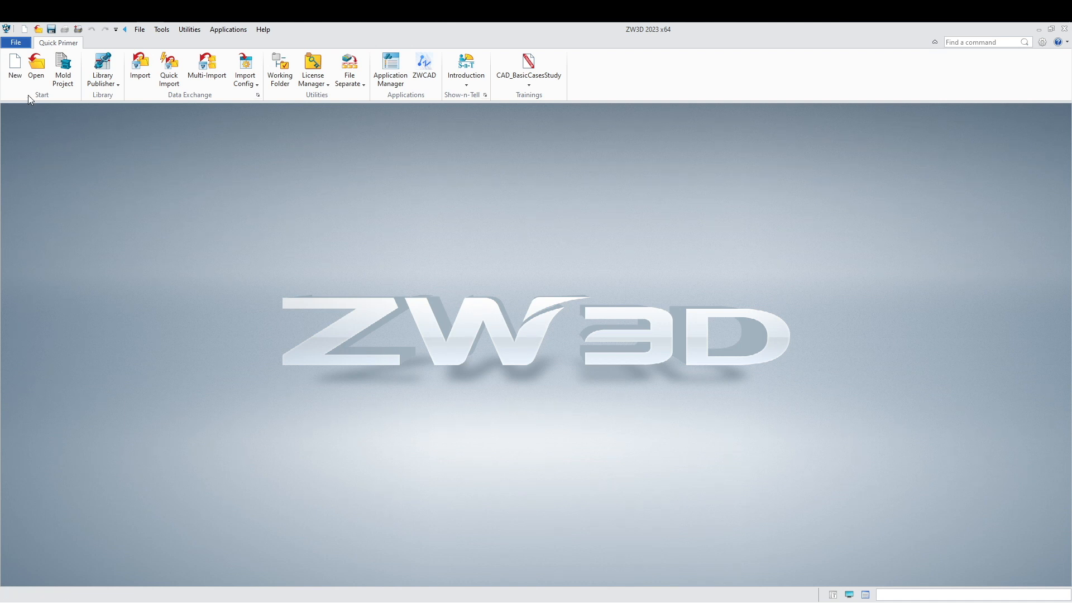
# Step: Create a standard part file named Part_2 and start a sketch on the default YZ plane
pyautogui.click(15, 66)
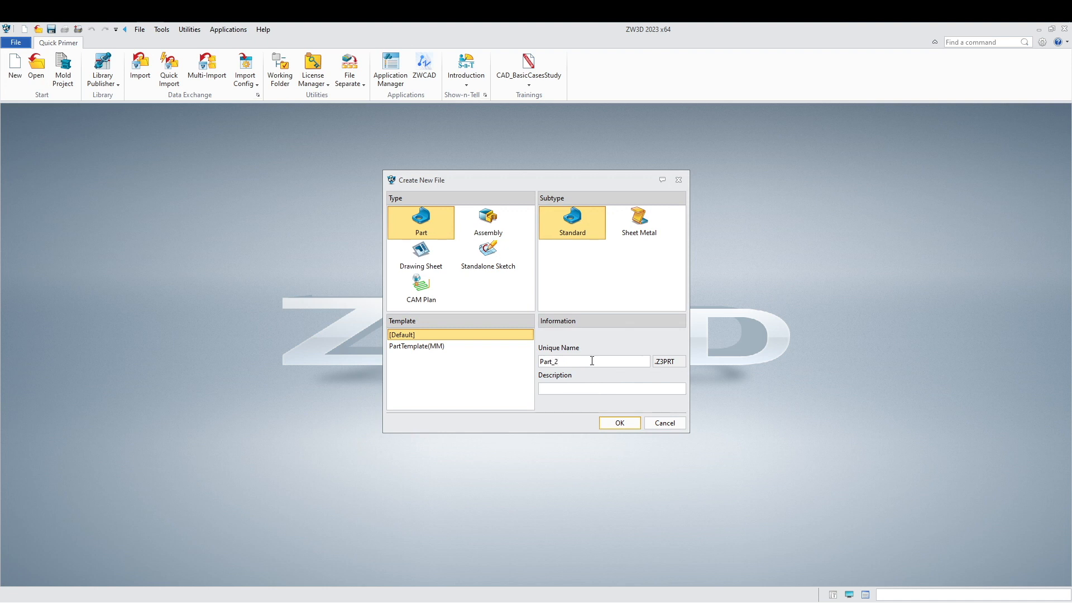
pyautogui.click(619, 426)
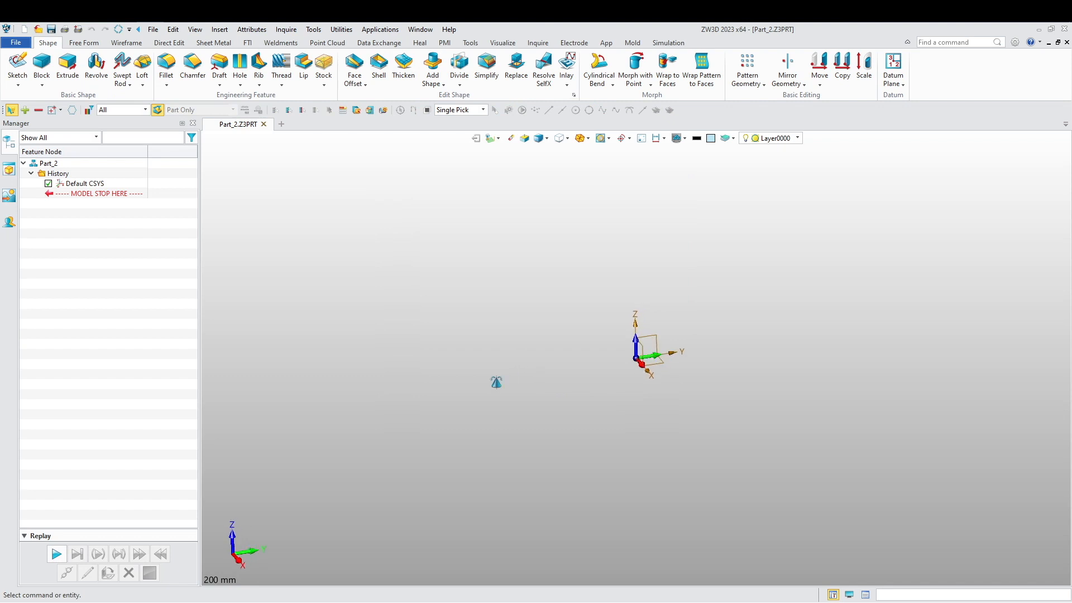
pyautogui.rightClick(504, 358)
pyautogui.click(519, 422)
pyautogui.click(655, 339)
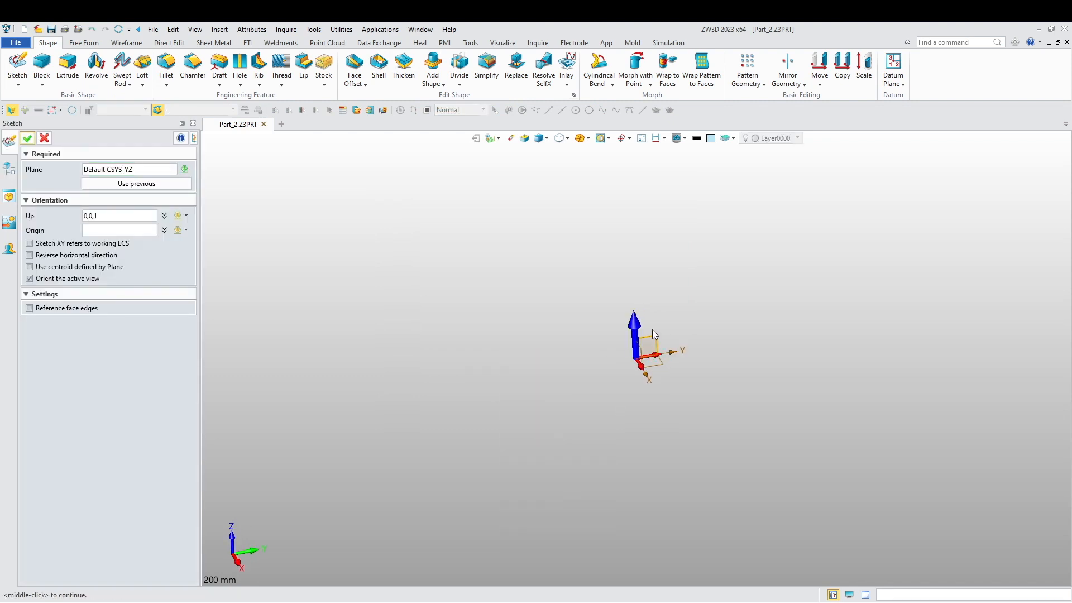
pyautogui.middleClick(537, 292)
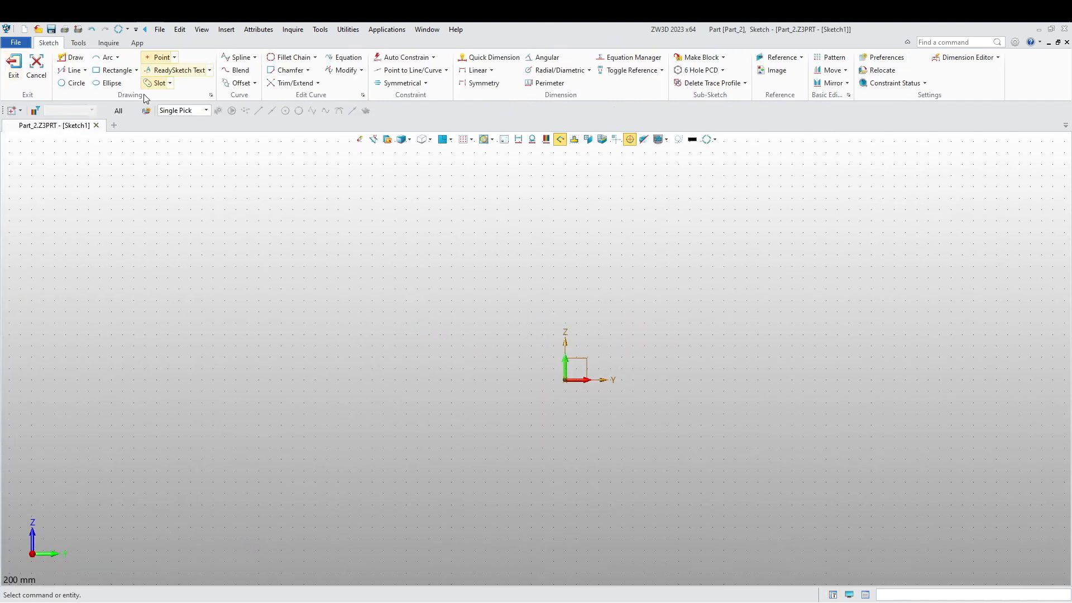
# Step: Sketch a horizontal slot 20 mm in diameter with end centres at -65,0 and 80,0
pyautogui.click(158, 83)
pyautogui.click(417, 379)
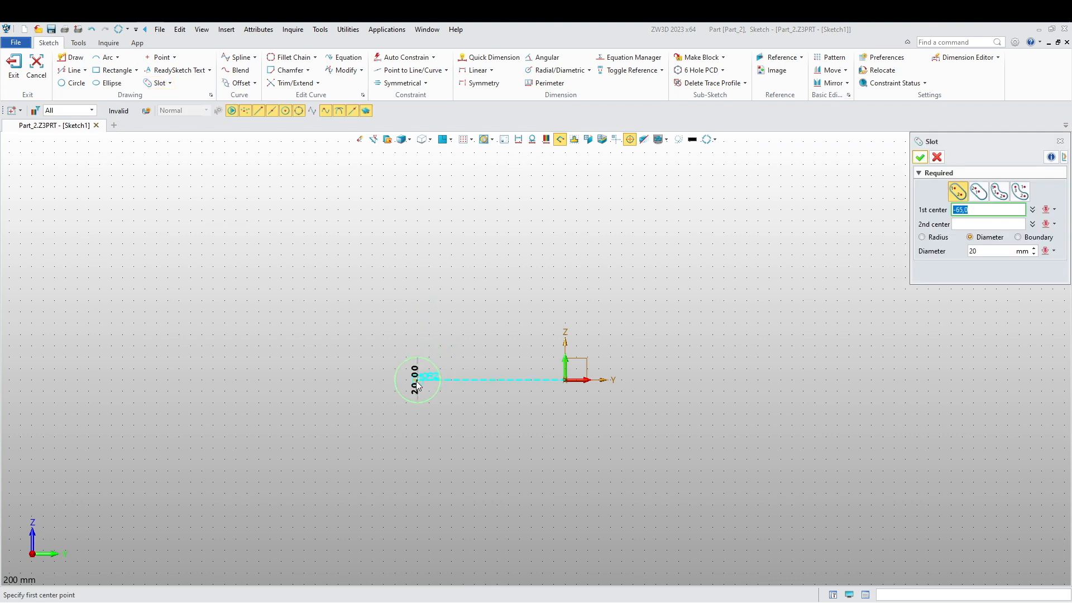
pyautogui.click(747, 380)
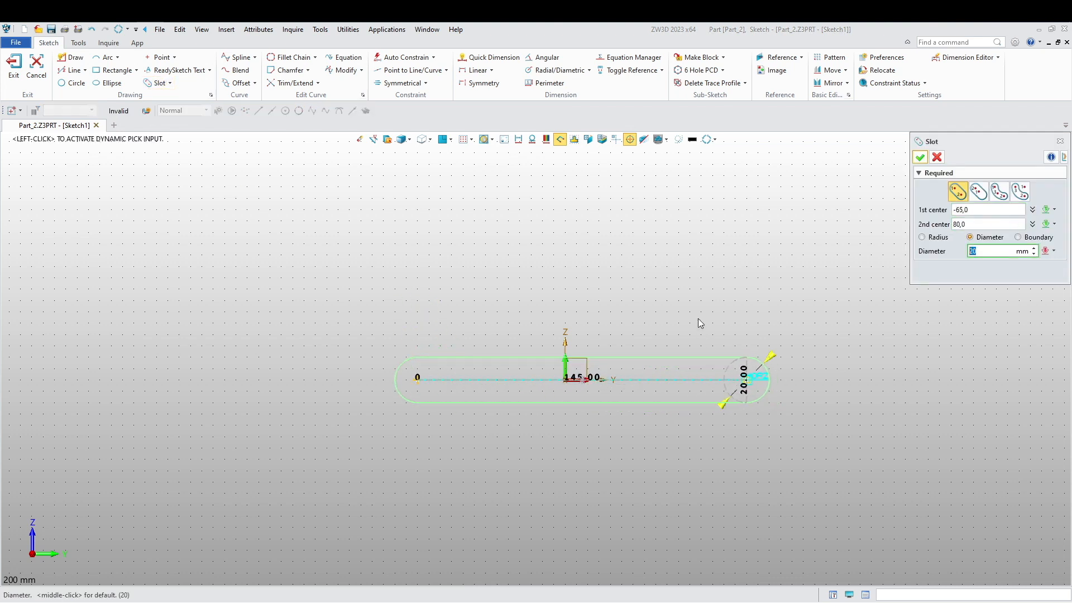
pyautogui.middleClick(611, 293)
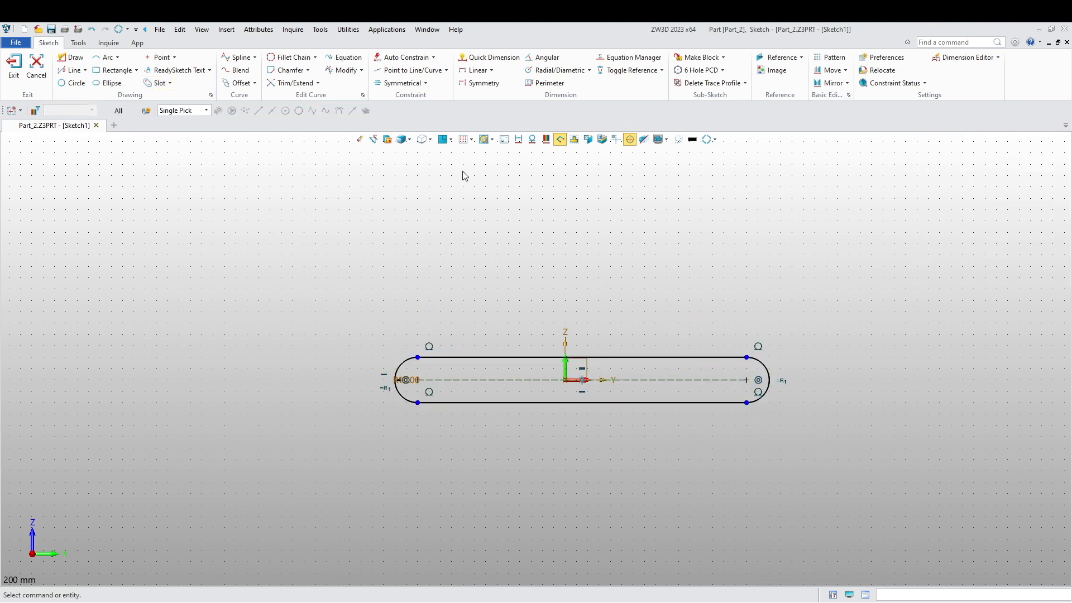
# Step: Dimension the horizontal slot's centre-to-centre distance and set it to 100 mm
pyautogui.click(485, 57)
pyautogui.click(529, 379)
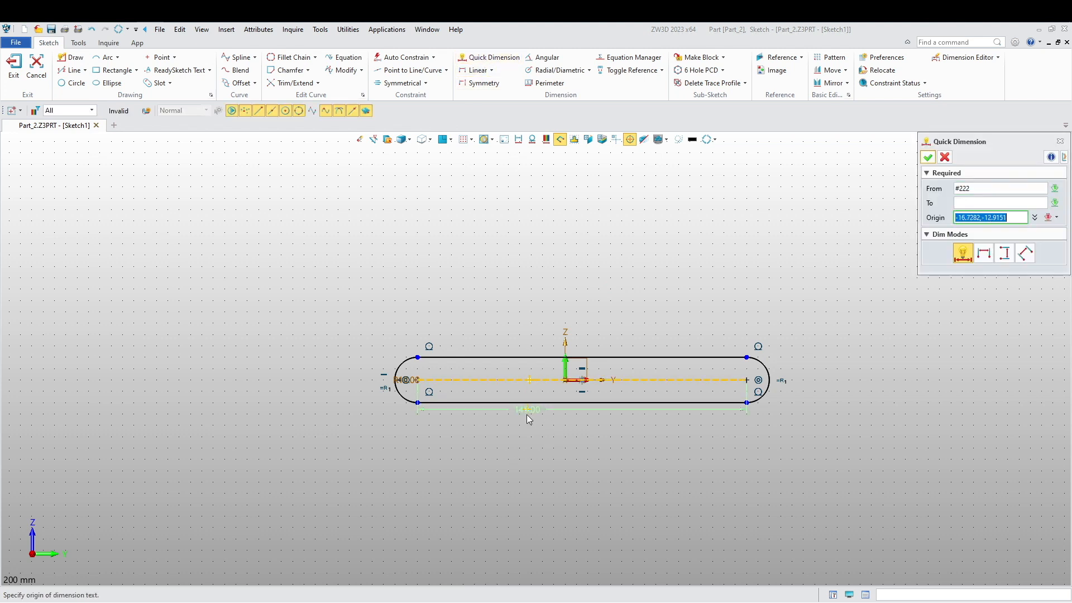
pyautogui.click(568, 446)
pyautogui.write('100')
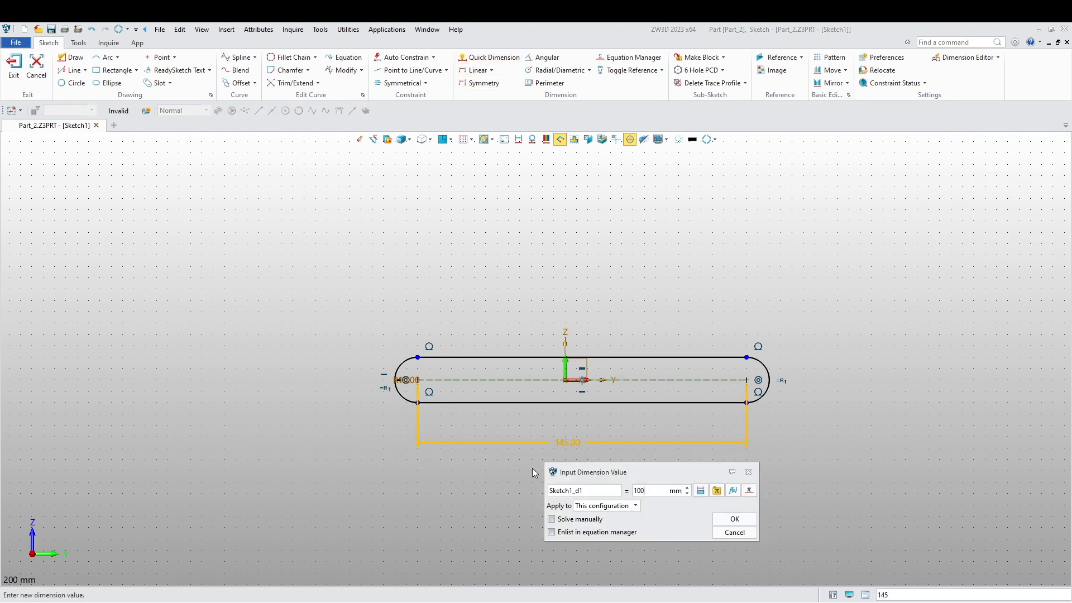
pyautogui.press('Return')
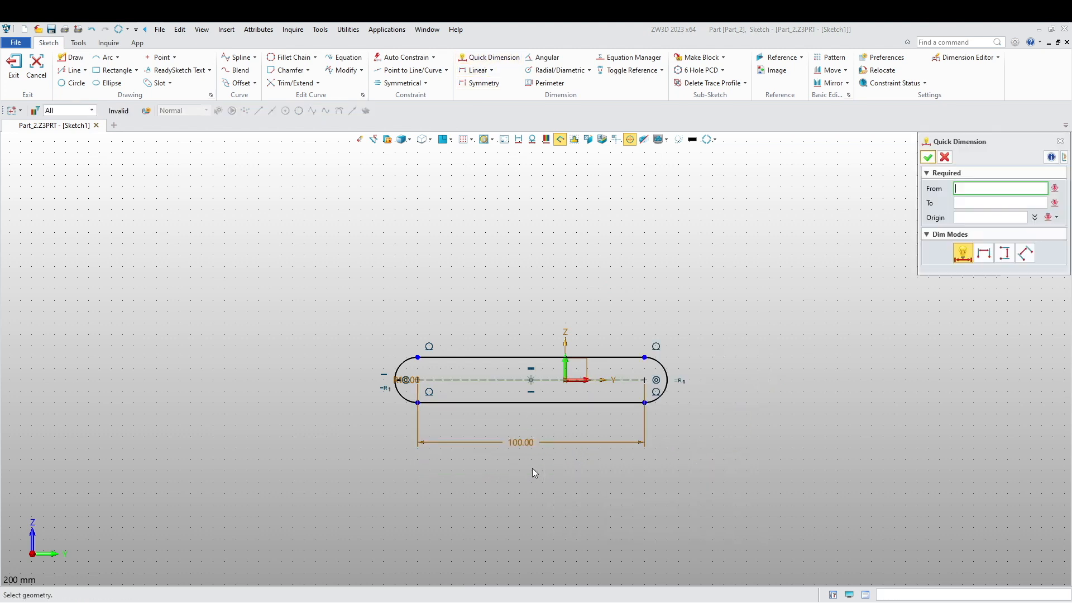
# Step: Add a horizontal reference dimension from the slot centreline's midpoint to its right end centre
pyautogui.click(477, 69)
pyautogui.click(530, 379)
pyautogui.click(642, 381)
pyautogui.click(586, 418)
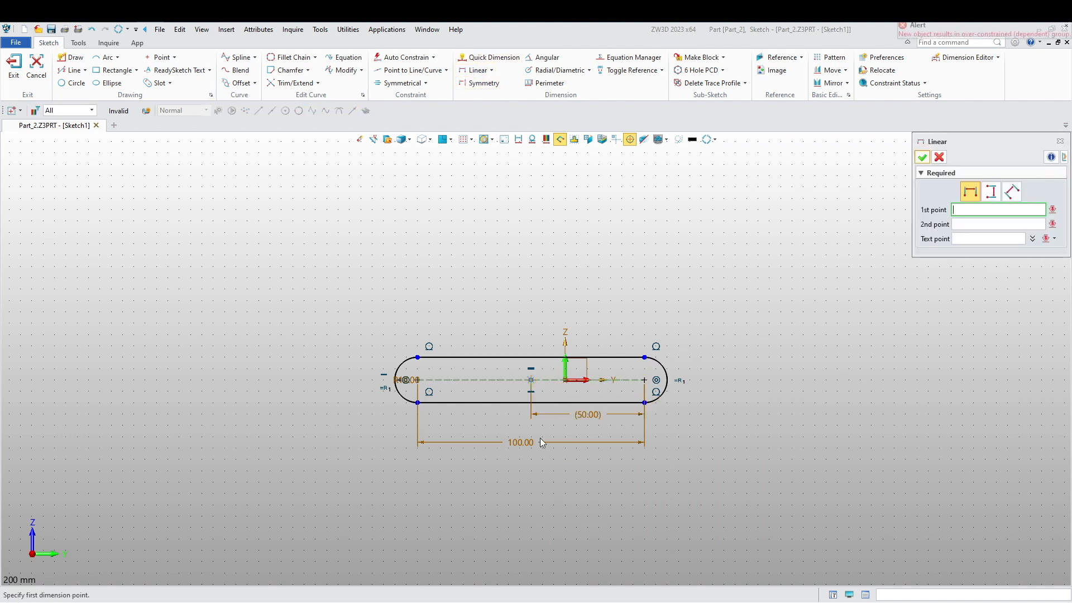
pyautogui.press('Escape')
# Step: Sketch a vertical slot 20 mm in diameter rising about 82.5 mm from the midpoint of the horizontal slot's centreline
pyautogui.moveTo(535, 472); pyautogui.dragTo(562, 512, button='middle')
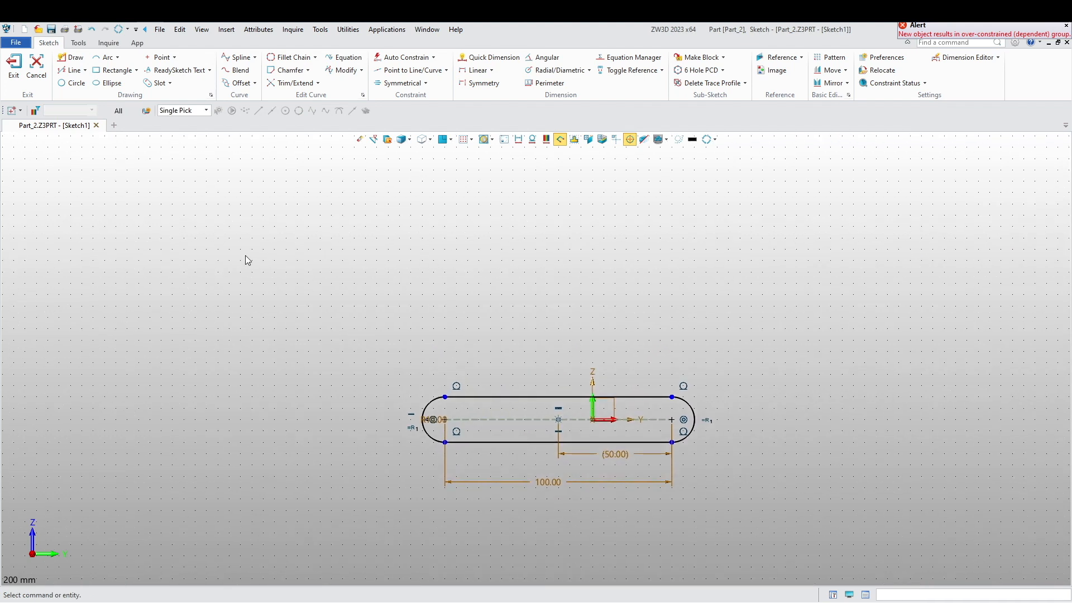
pyautogui.click(158, 83)
pyautogui.click(559, 419)
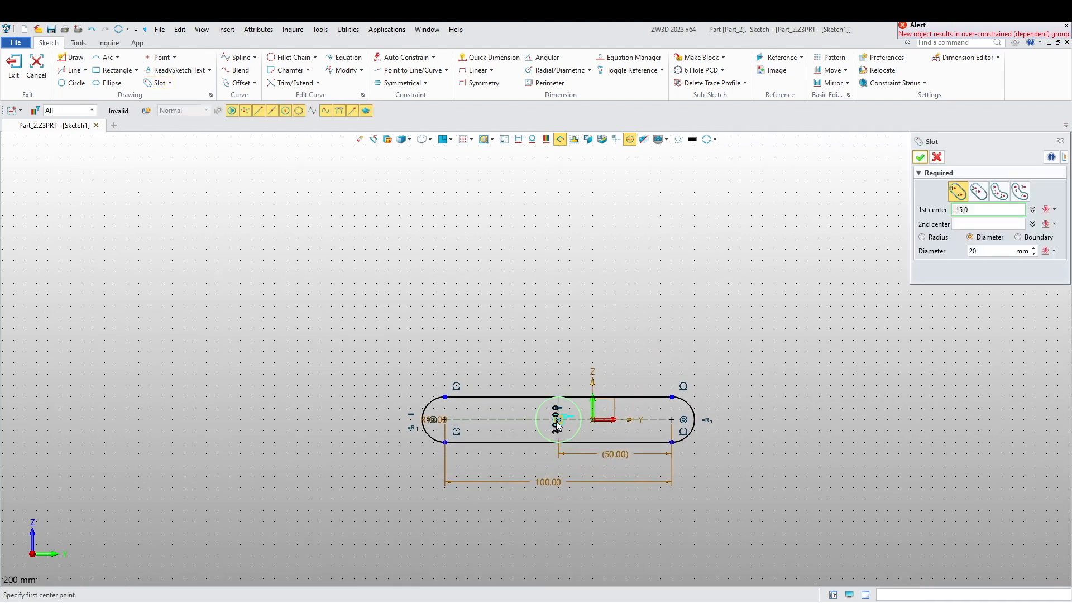
pyautogui.click(569, 250)
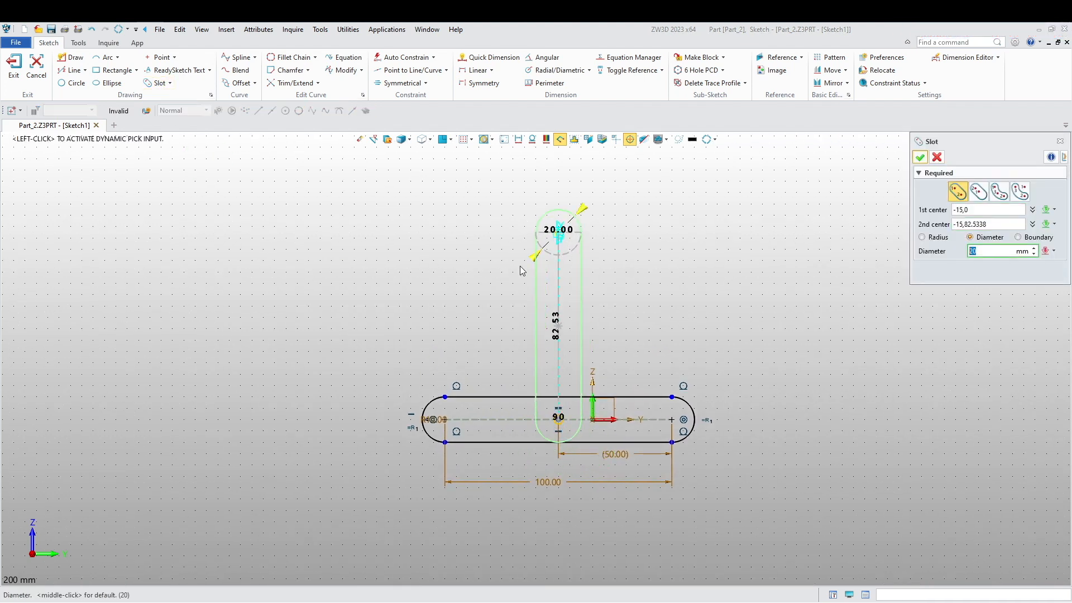
pyautogui.middleClick(480, 302)
# Step: Trim the overlapping lines where the two slots meet and erase the vertical slot's leftover lower arc
pyautogui.moveTo(389, 287); pyautogui.dragTo(384, 300, button='middle')
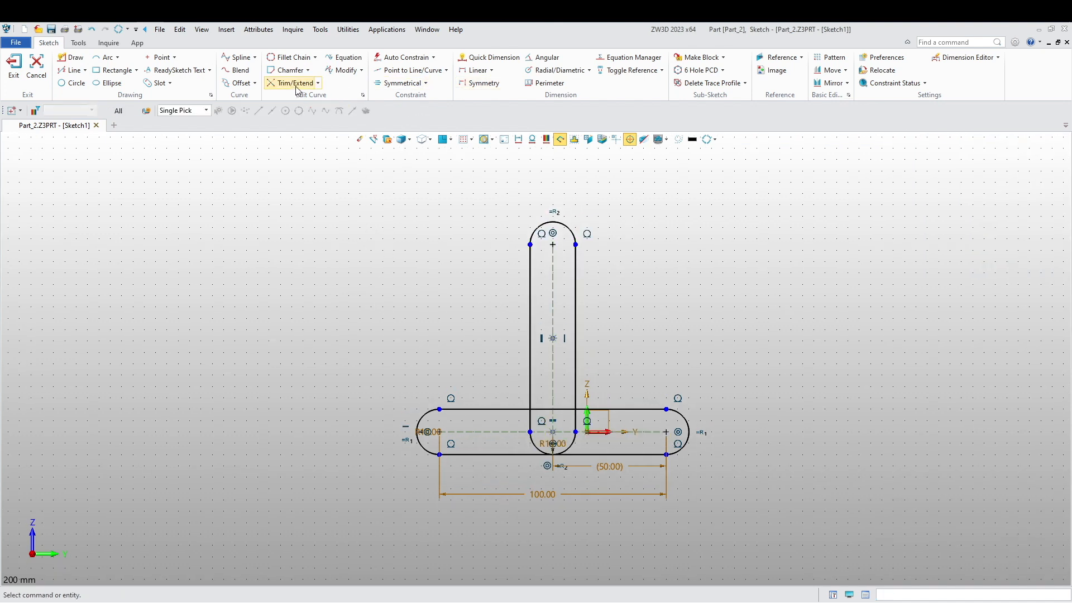
pyautogui.click(318, 83)
pyautogui.click(307, 103)
pyautogui.scroll(3, 578, 466)
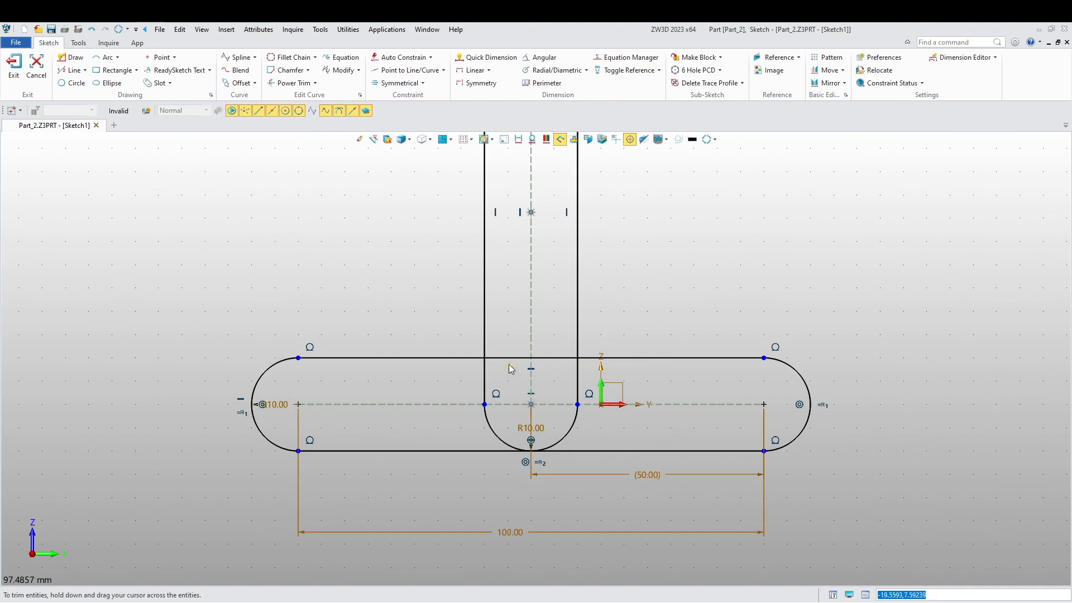
pyautogui.moveTo(508, 345)
pyautogui.mouseDown()
pyautogui.moveTo(472, 386)
pyautogui.moveTo(553, 335)
pyautogui.moveTo(575, 395)
pyautogui.moveTo(567, 434)
pyautogui.mouseUp()
pyautogui.press('Escape')
pyautogui.rightClick(571, 434)
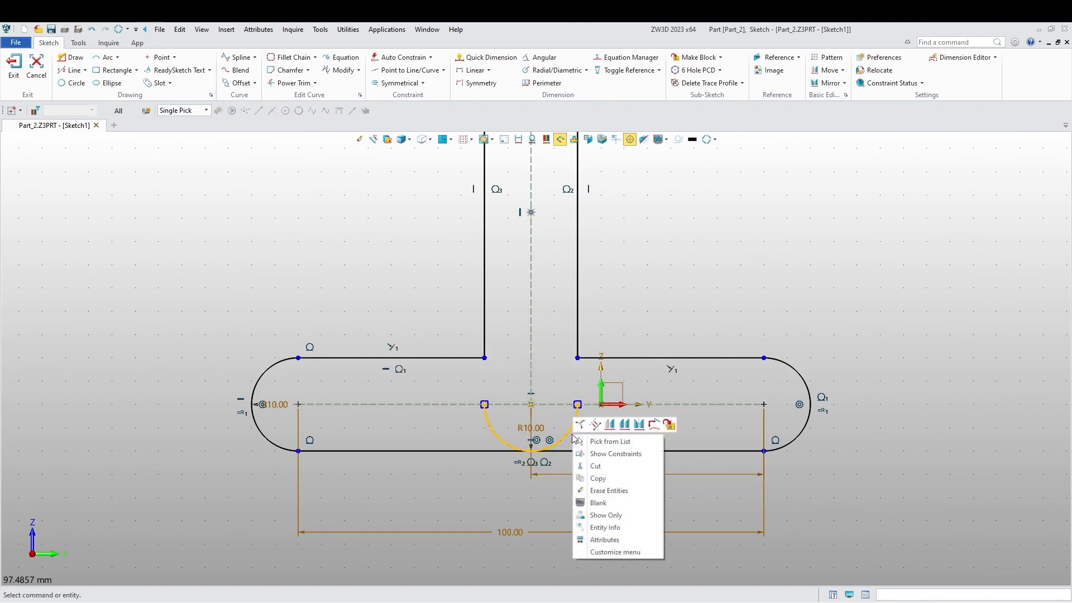
pyautogui.click(591, 494)
pyautogui.click(576, 353)
# Step: Dimension the height from the base centreline to the upright's top arc centre and set it to 80 mm
pyautogui.scroll(-1, 553, 403)
pyautogui.moveTo(553, 403); pyautogui.dragTo(553, 504, button='middle')
pyautogui.moveTo(658, 351); pyautogui.dragTo(665, 383, button='middle')
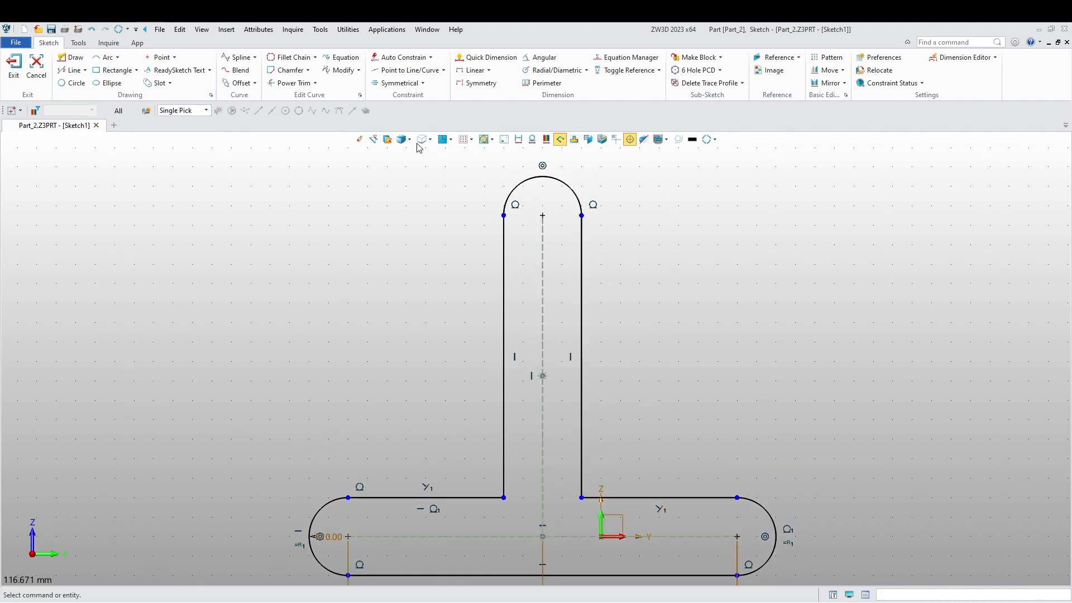
pyautogui.click(485, 58)
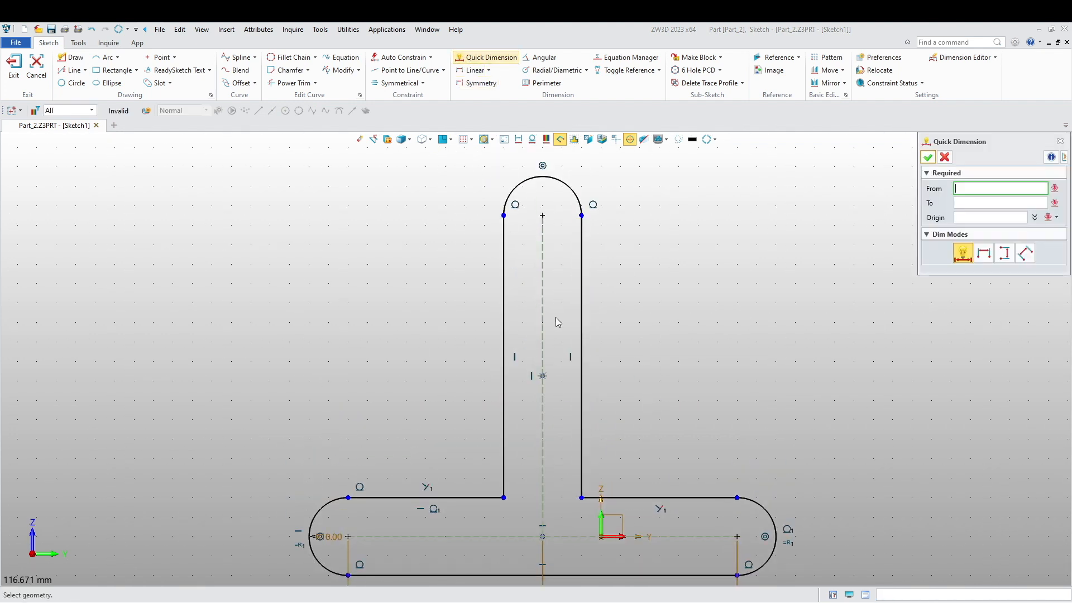
pyautogui.click(541, 219)
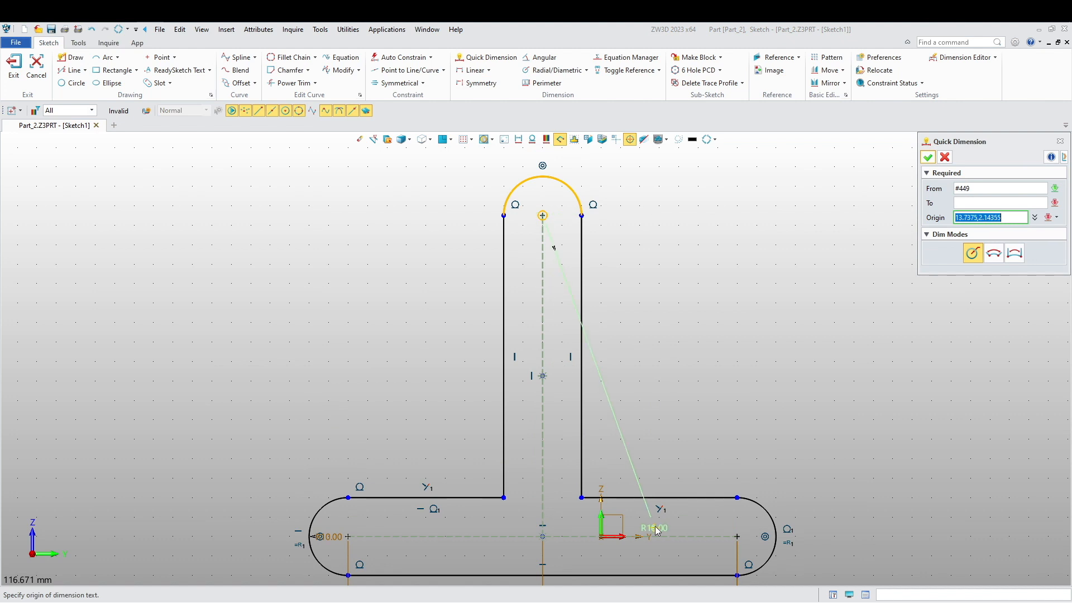
pyautogui.click(541, 537)
pyautogui.click(875, 385)
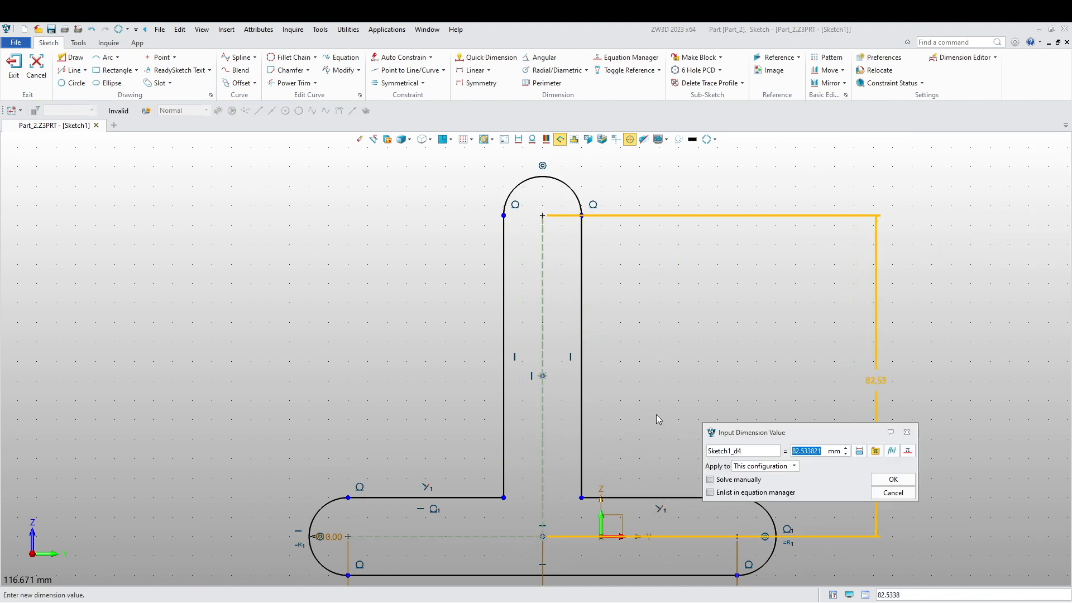
pyautogui.write('80')
pyautogui.press('Return')
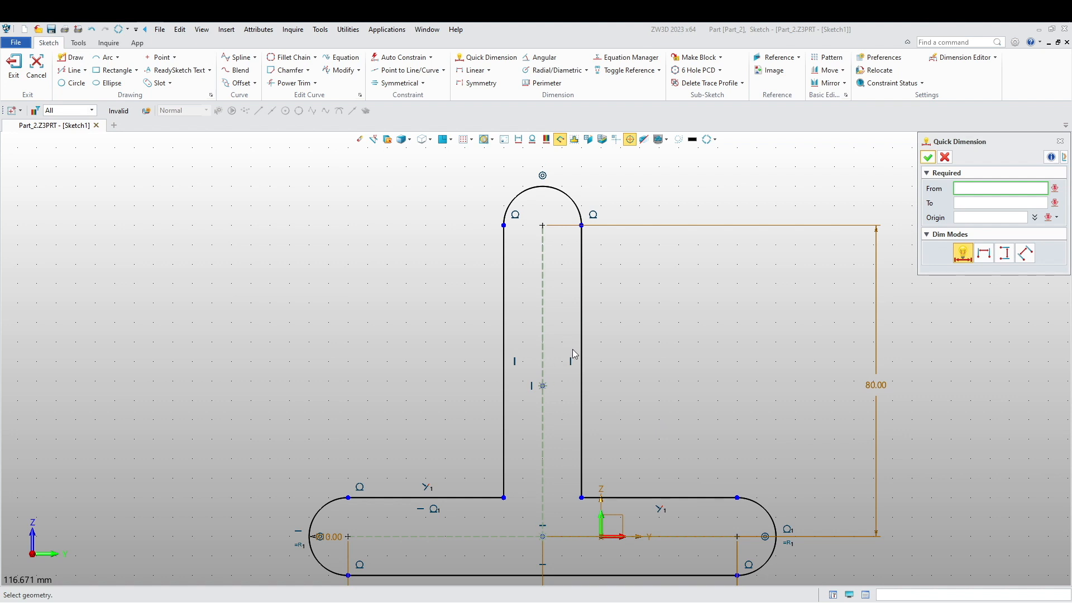
# Step: Add a reference radius dimension to the rounded right end of the base
pyautogui.scroll(-2, 642, 383)
pyautogui.moveTo(673, 418)
pyautogui.mouseDown(button='middle')
pyautogui.moveTo(655, 363)
pyautogui.moveTo(660, 380)
pyautogui.mouseUp(button='middle')
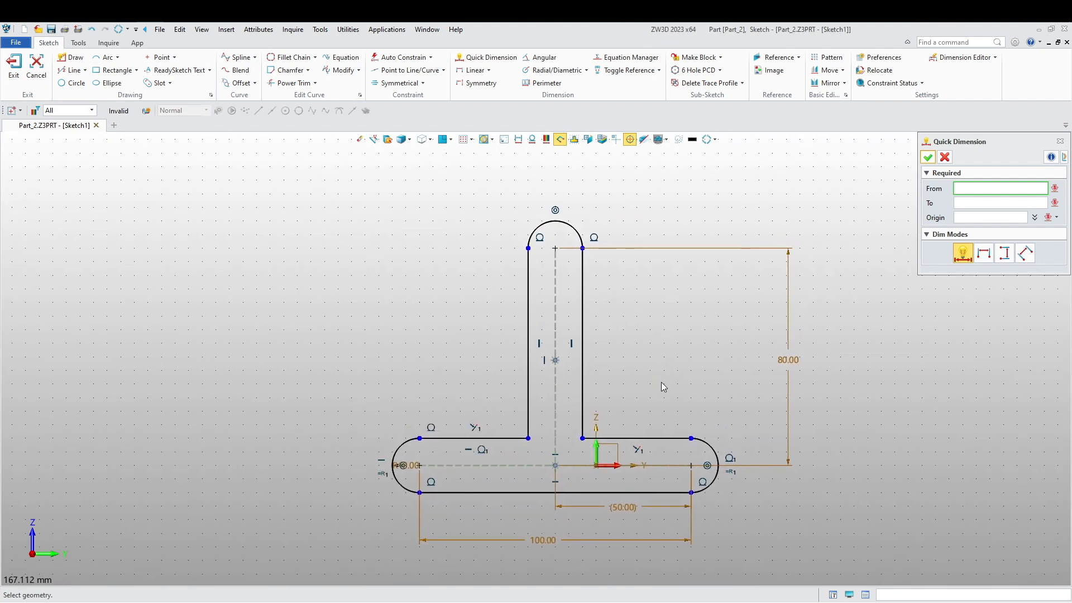
pyautogui.press('Escape')
pyautogui.middleClick(724, 427)
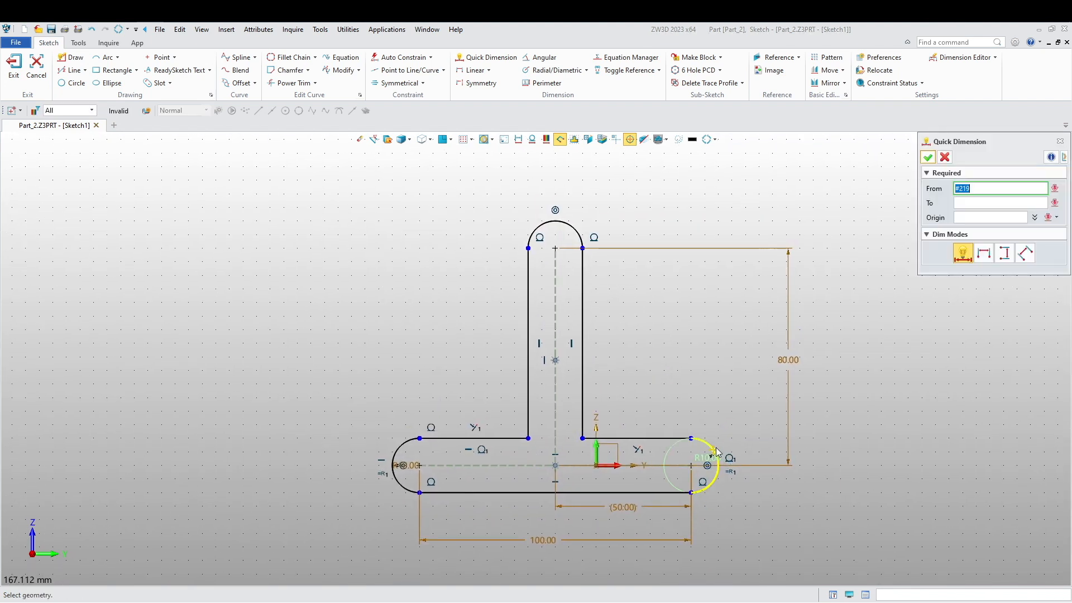
pyautogui.click(715, 452)
pyautogui.click(725, 411)
pyautogui.press('Escape')
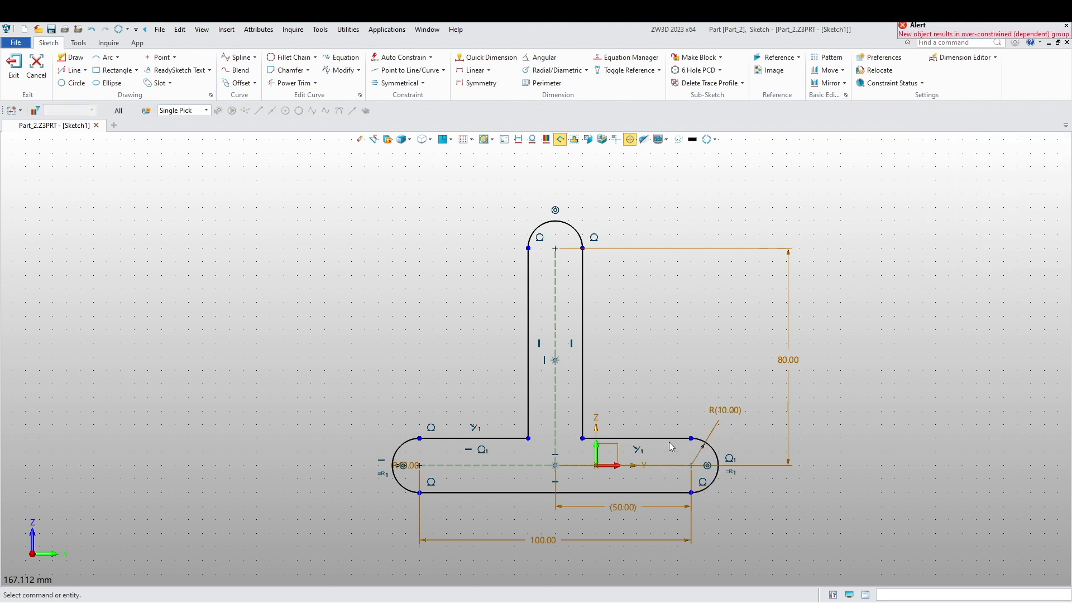
# Step: Sketch three 10 mm diameter circles centred on the upright's top arc and the base's two end arcs
pyautogui.scroll(5, 397, 466)
pyautogui.scroll(-5, 438, 477)
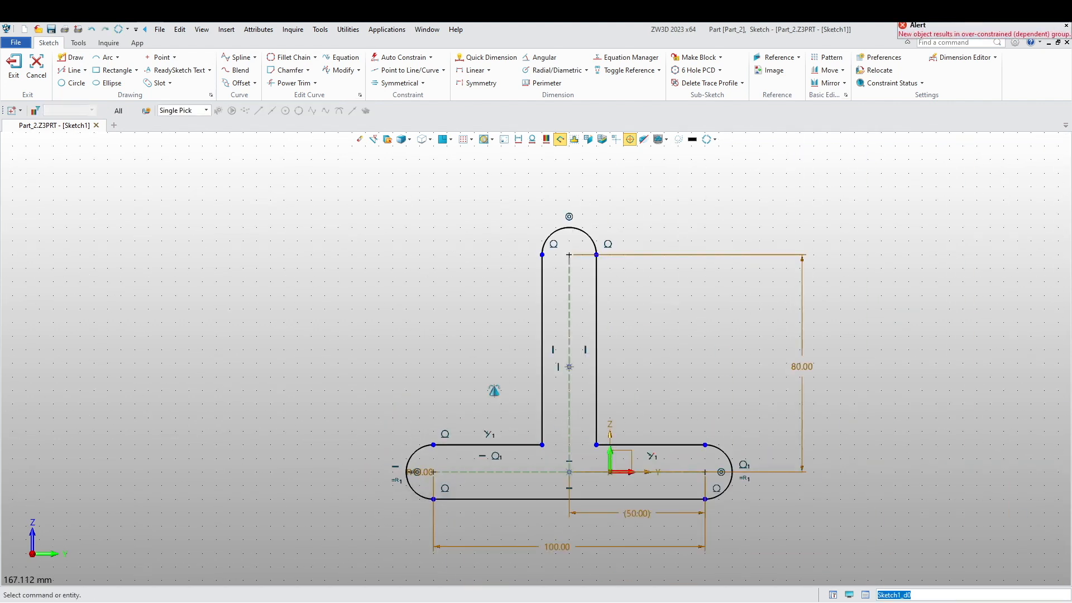
pyautogui.moveTo(494, 390); pyautogui.dragTo(484, 397, button='middle')
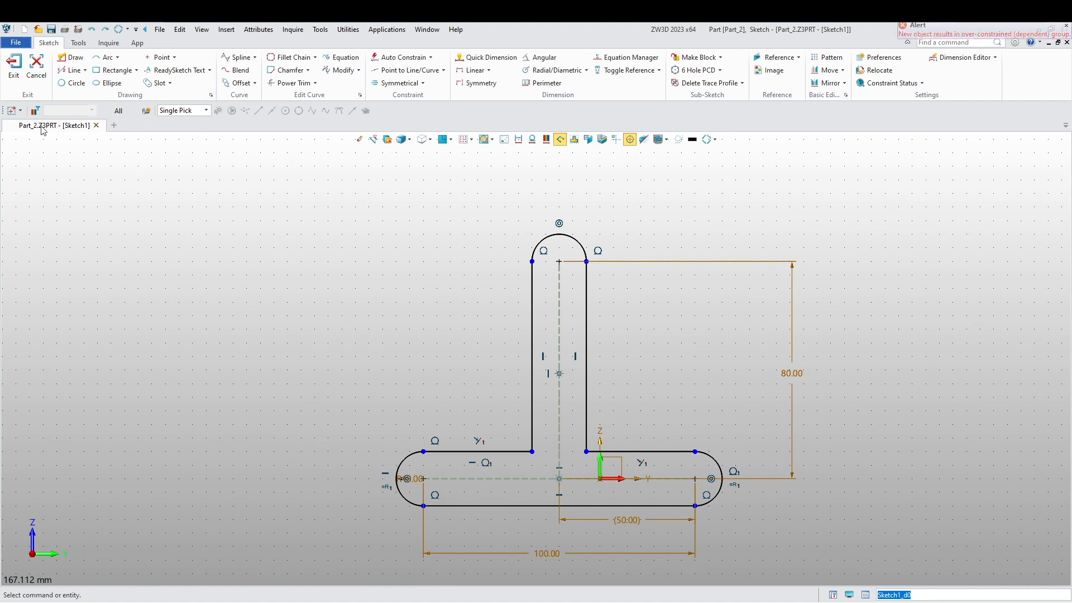
pyautogui.click(559, 260)
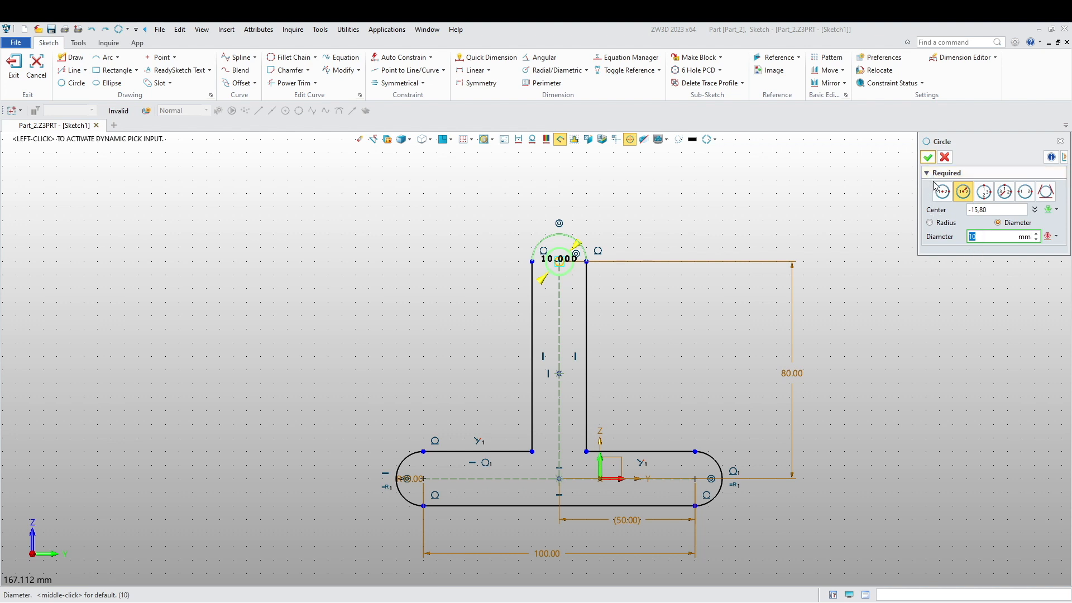
pyautogui.press('Return')
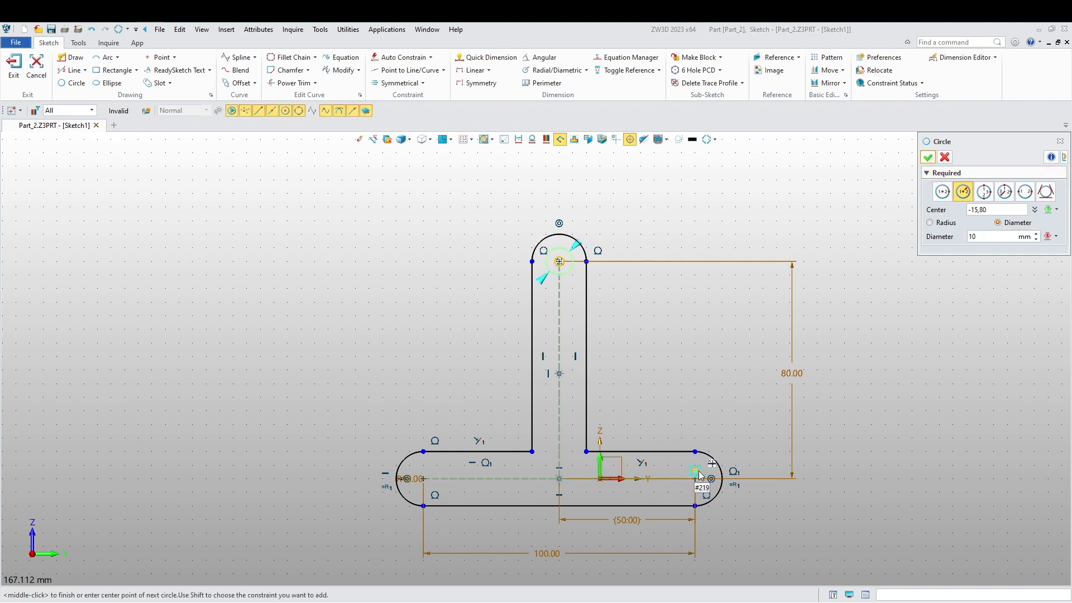
pyautogui.click(694, 479)
pyautogui.click(423, 478)
pyautogui.click(928, 157)
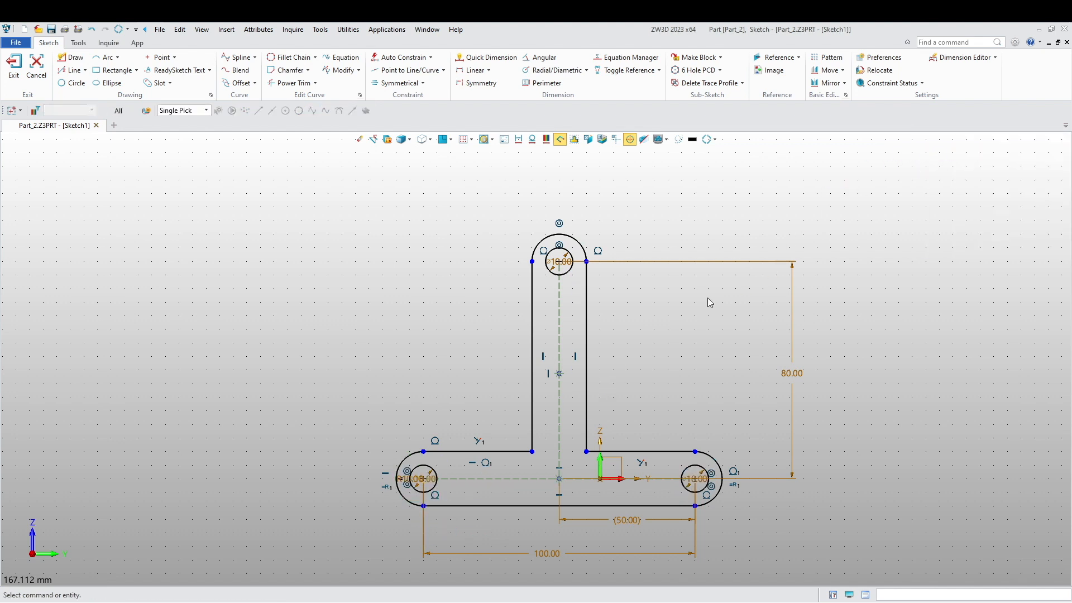
# Step: Draw a horizontal line about 62 mm long outward from the outermost point of the base's left rounded end
pyautogui.scroll(-3, 708, 303)
pyautogui.moveTo(453, 390); pyautogui.dragTo(434, 389, button='middle')
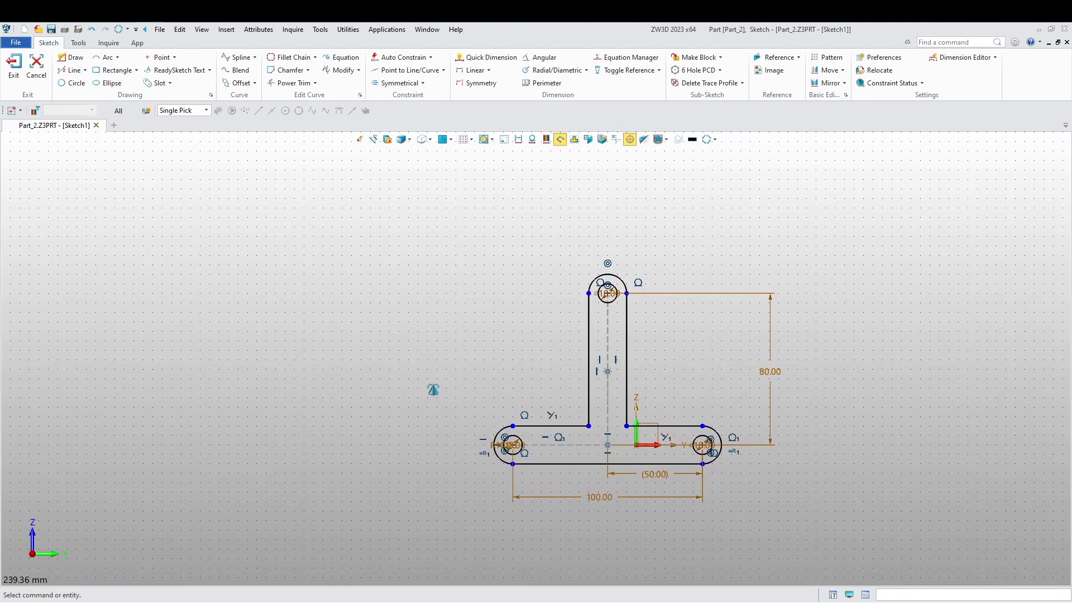
pyautogui.click(72, 57)
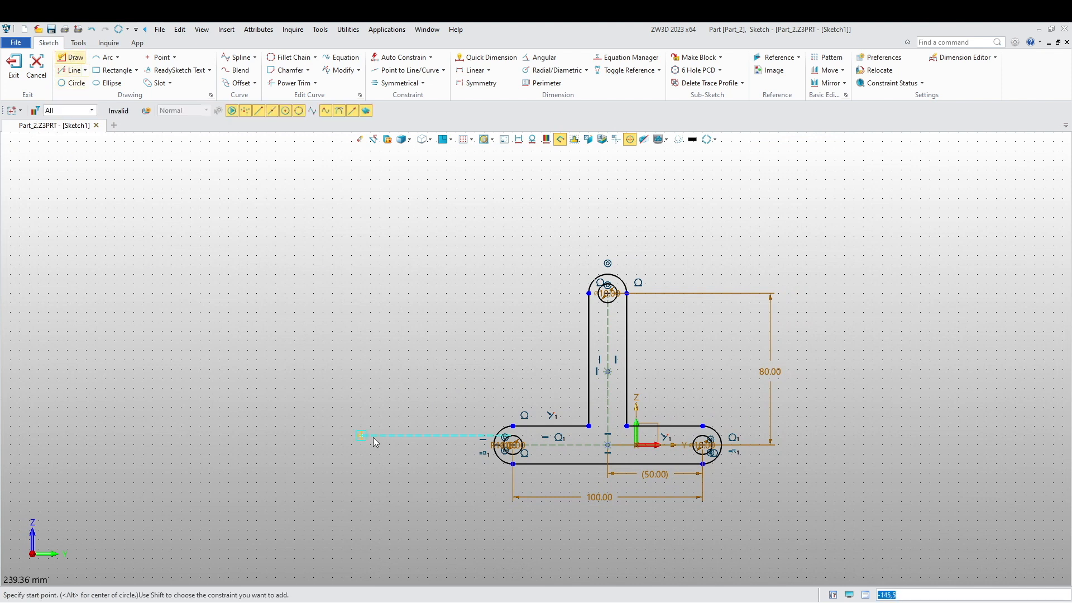
pyautogui.scroll(4, 390, 457)
pyautogui.scroll(4, 472, 455)
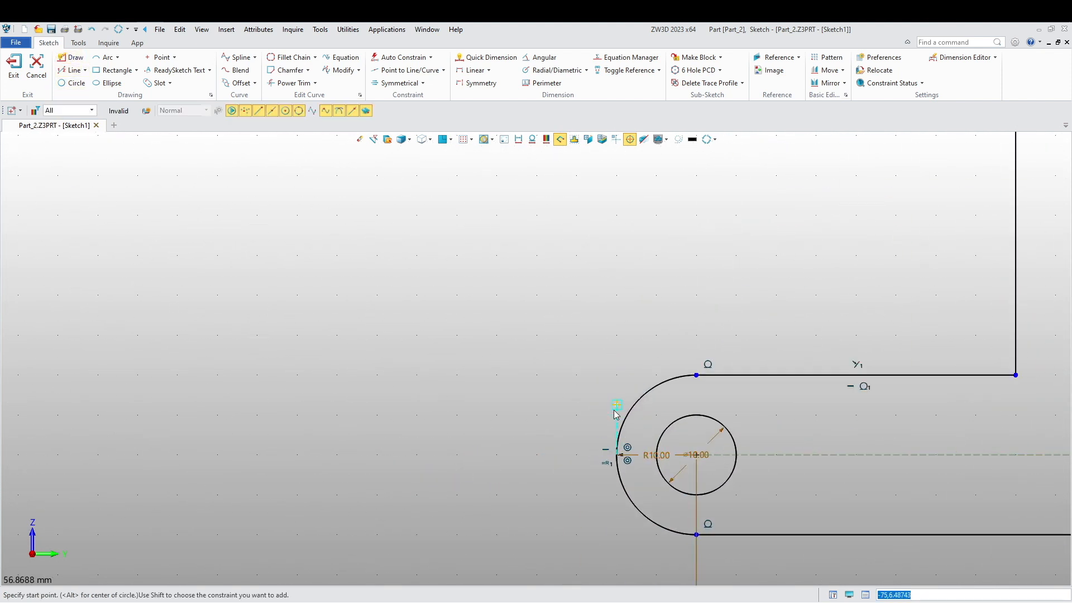
pyautogui.click(617, 454)
pyautogui.scroll(-2, 365, 468)
pyautogui.moveTo(297, 487); pyautogui.dragTo(509, 469, button='middle')
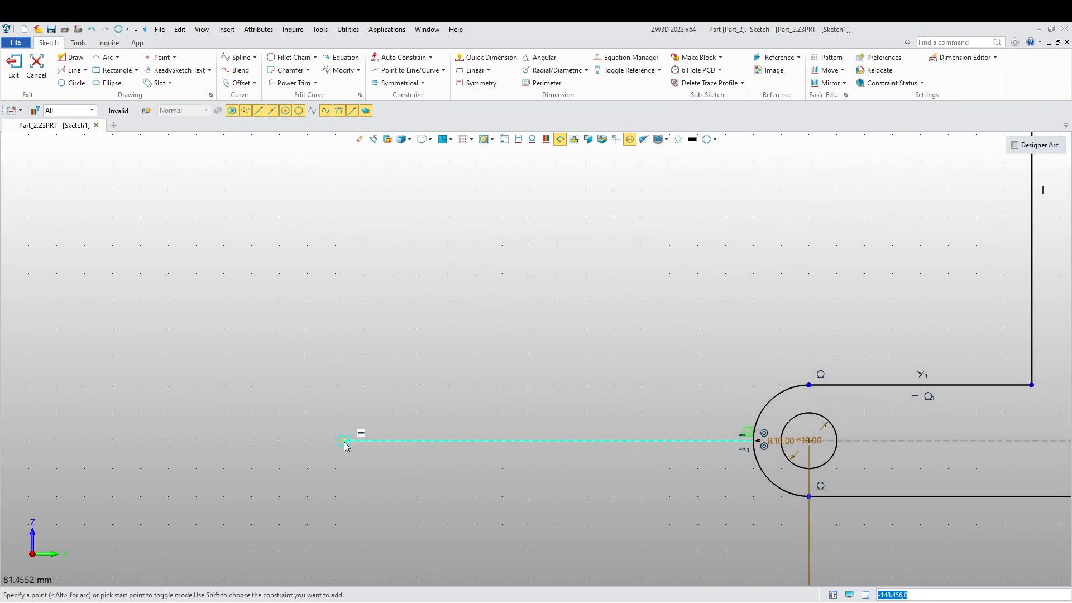
pyautogui.click(410, 441)
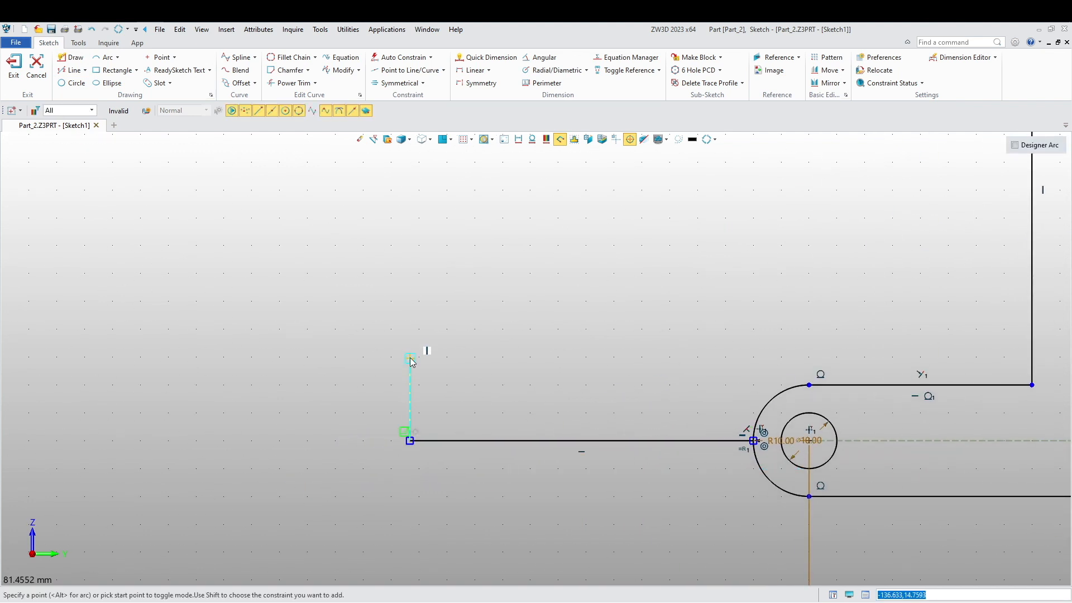
pyautogui.click(409, 355)
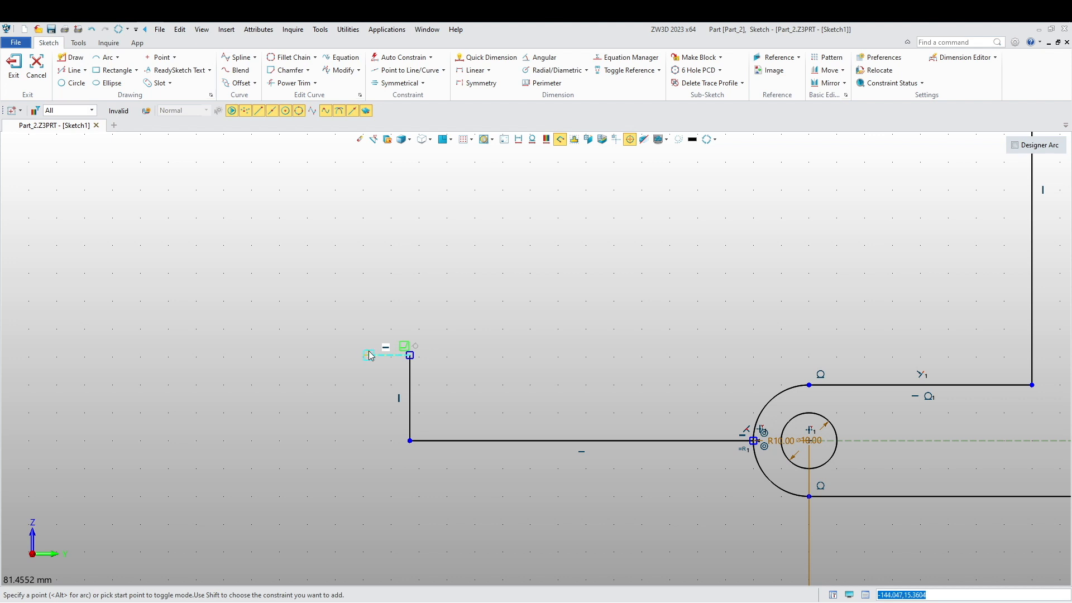
pyautogui.press('Escape')
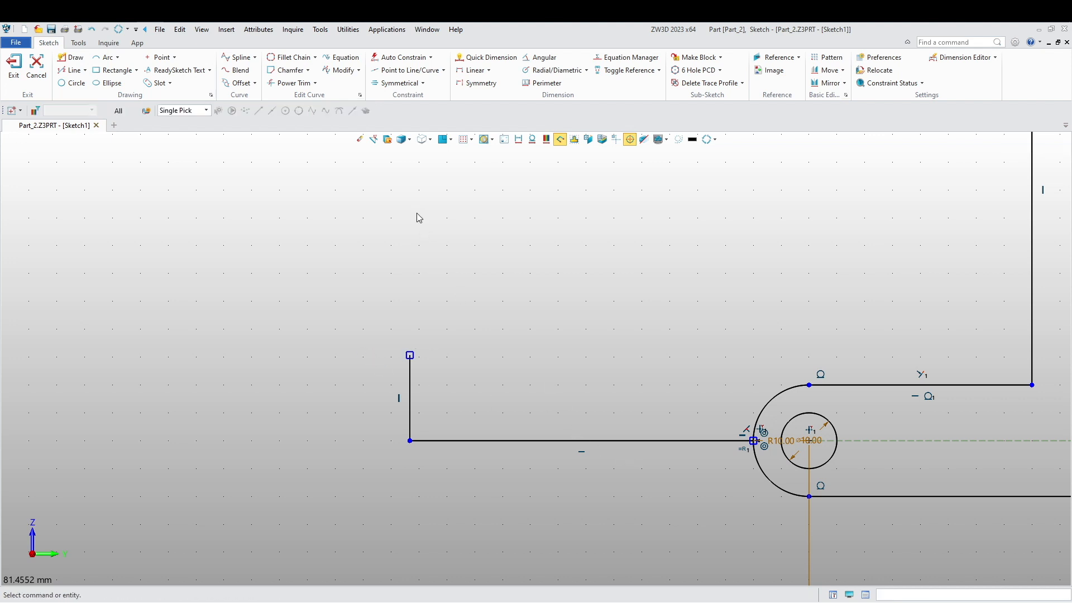
pyautogui.hotkey('ctrl', 'z')
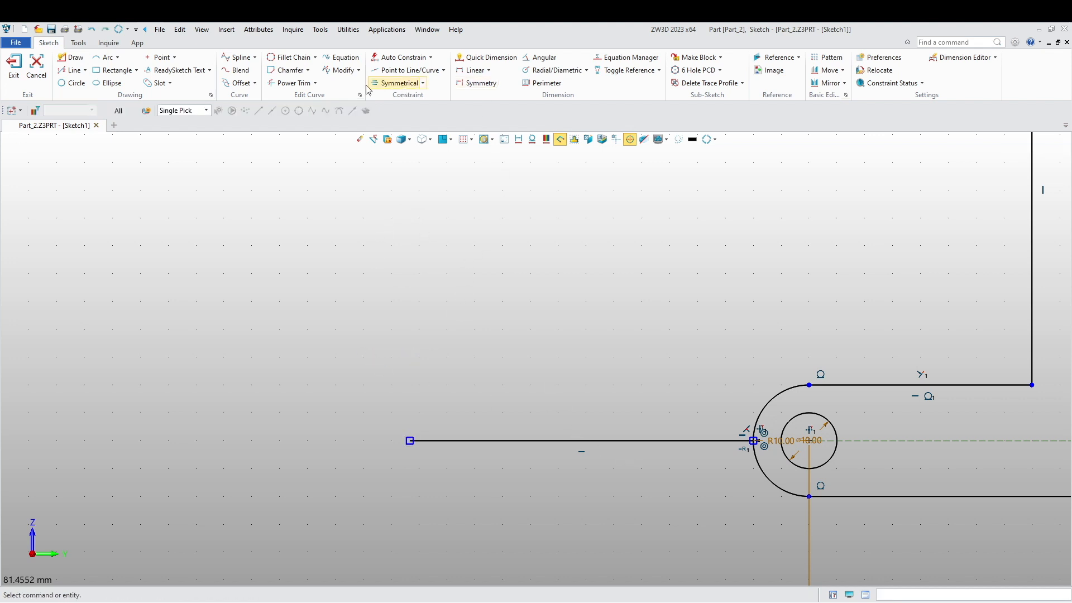
# Step: Offset the horizontal extension line 7.5 mm upward
pyautogui.click(315, 83)
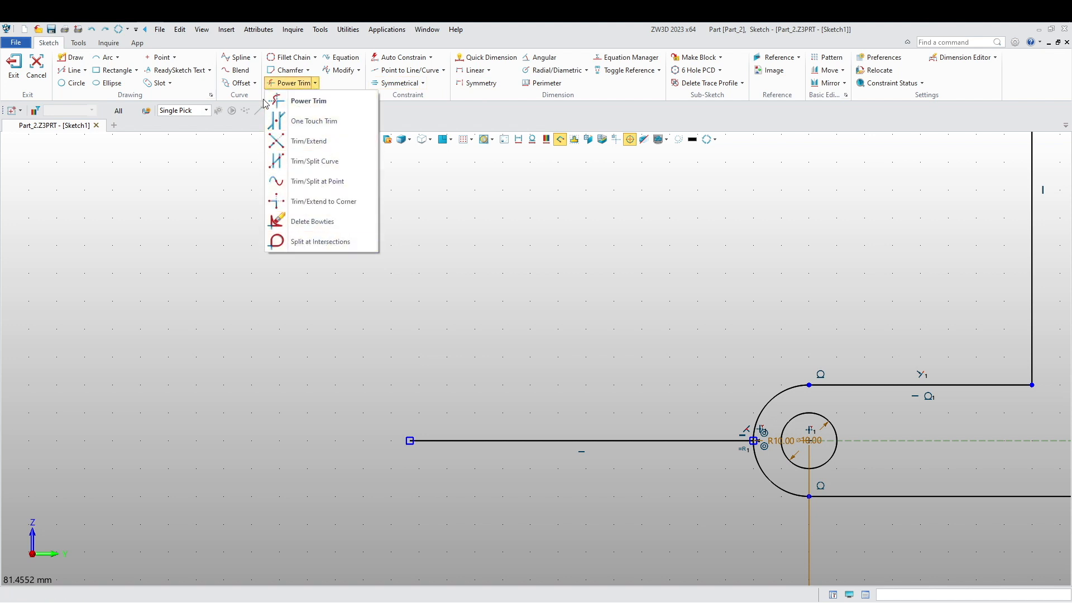
pyautogui.click(240, 83)
pyautogui.click(561, 441)
pyautogui.click(562, 440)
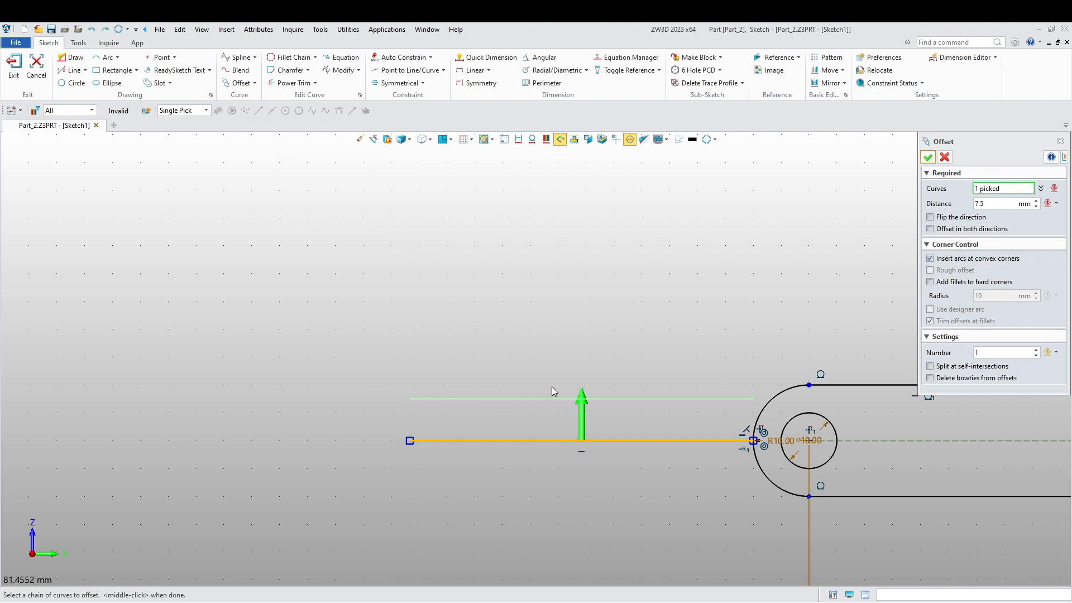
pyautogui.click(993, 204)
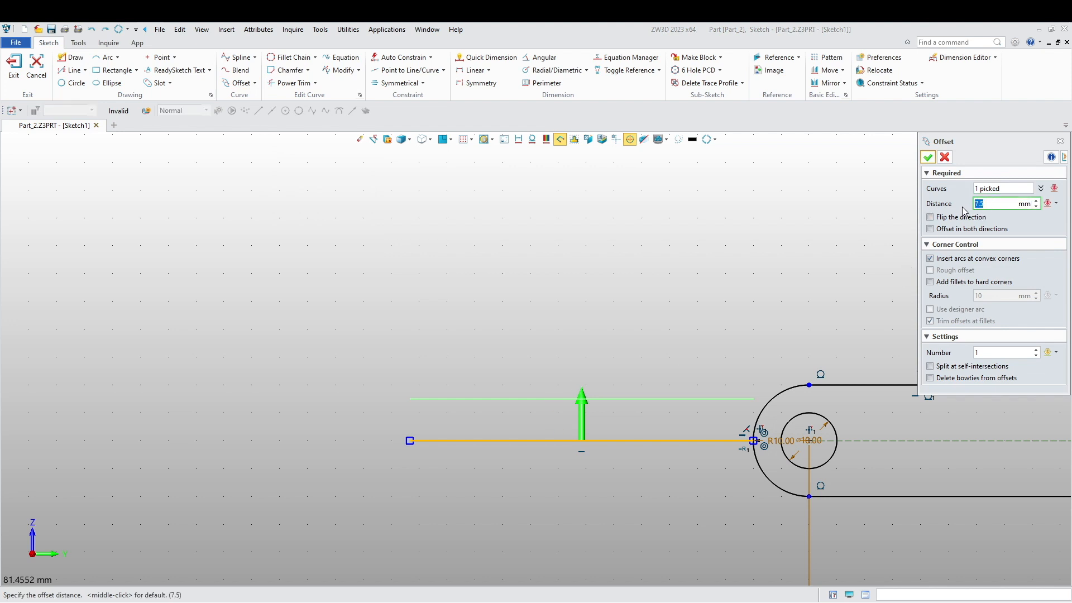
pyautogui.middleClick(768, 338)
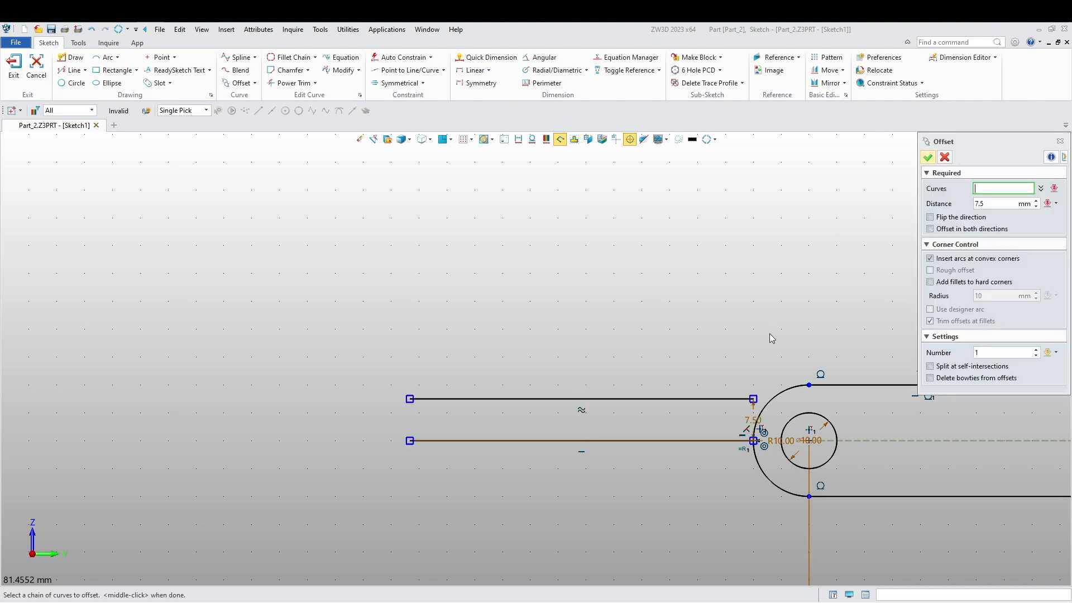
pyautogui.scroll(2, 699, 375)
pyautogui.moveTo(699, 376); pyautogui.dragTo(661, 322, button='middle')
pyautogui.press('Escape')
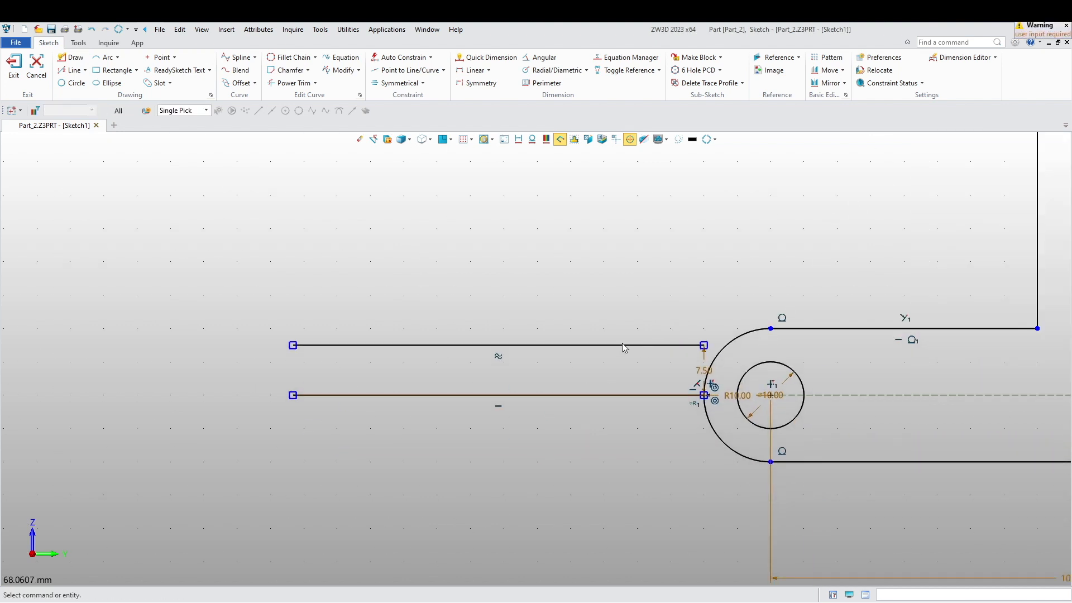
pyautogui.rightClick(543, 395)
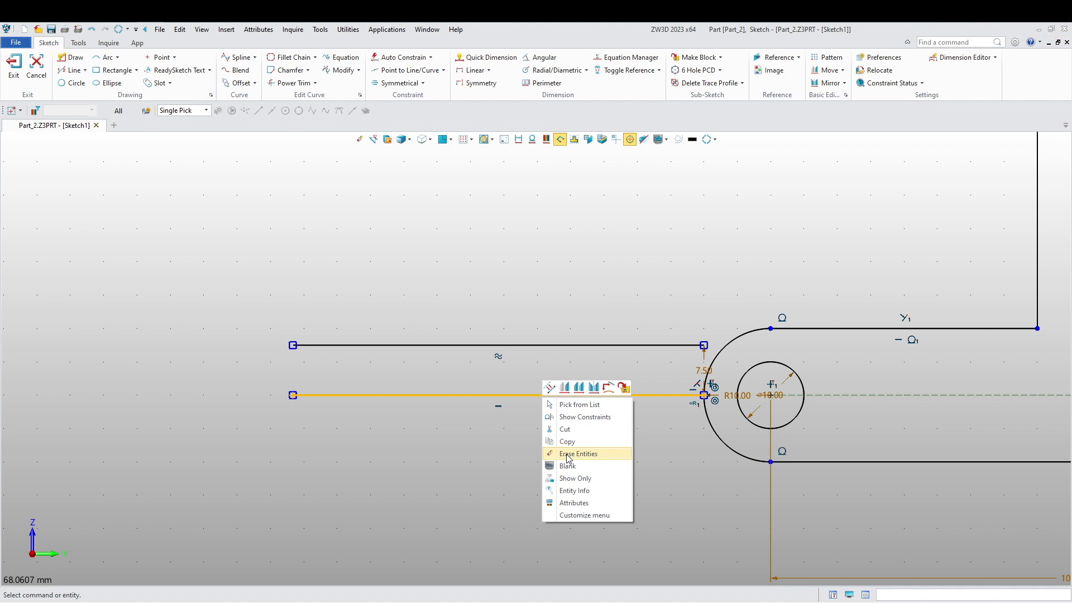
pyautogui.click(673, 485)
# Step: Extend the upper offset line to meet the base's left end arc with Trim/Extend
pyautogui.scroll(3, 695, 451)
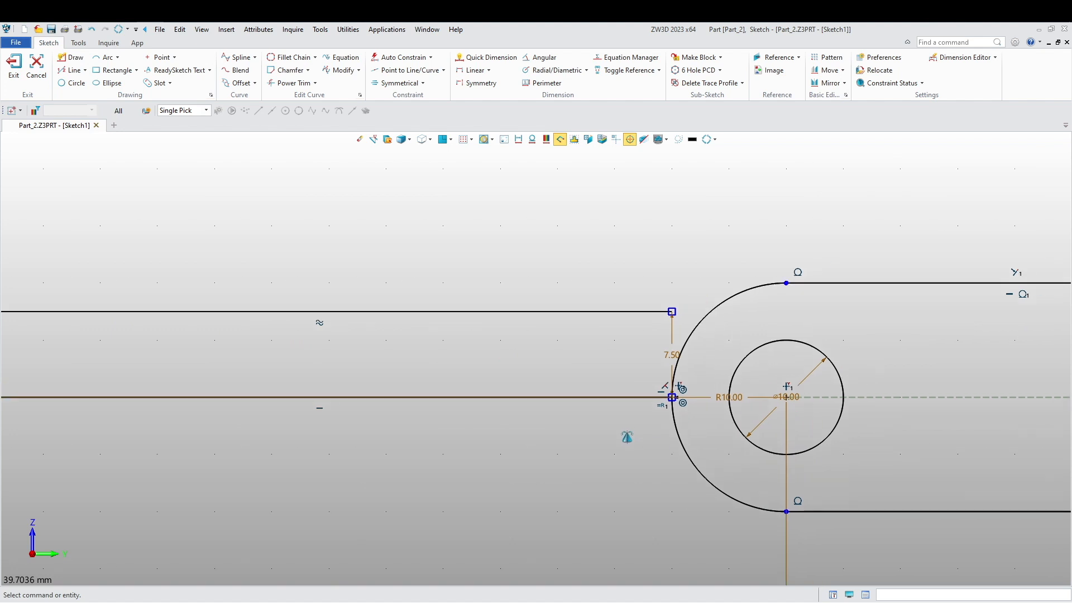
pyautogui.click(315, 82)
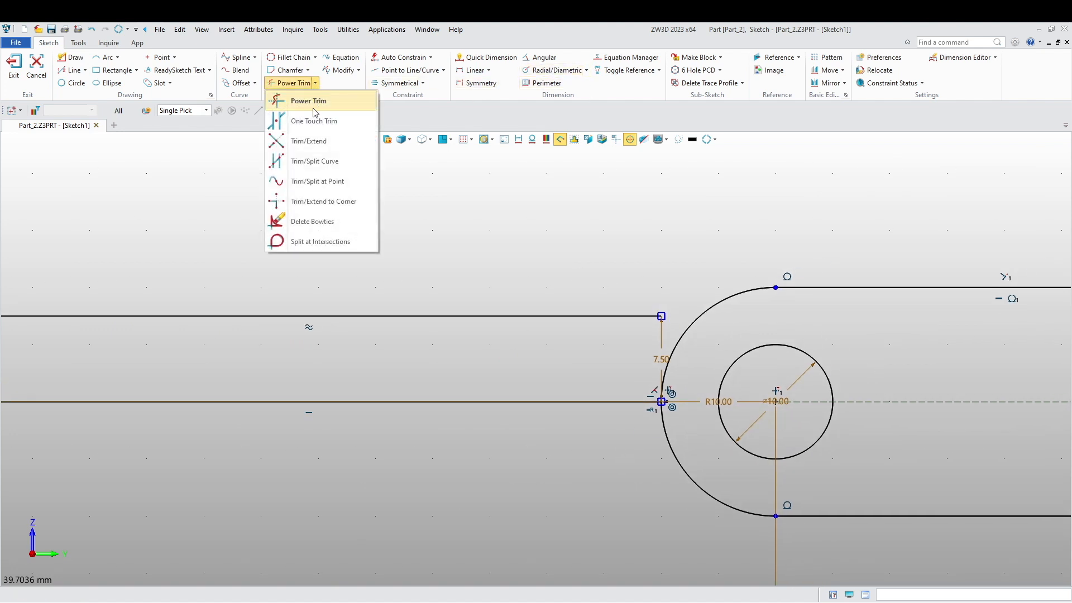
pyautogui.click(310, 140)
pyautogui.click(617, 316)
pyautogui.middleClick(704, 304)
pyautogui.click(695, 320)
pyautogui.middleClick(675, 325)
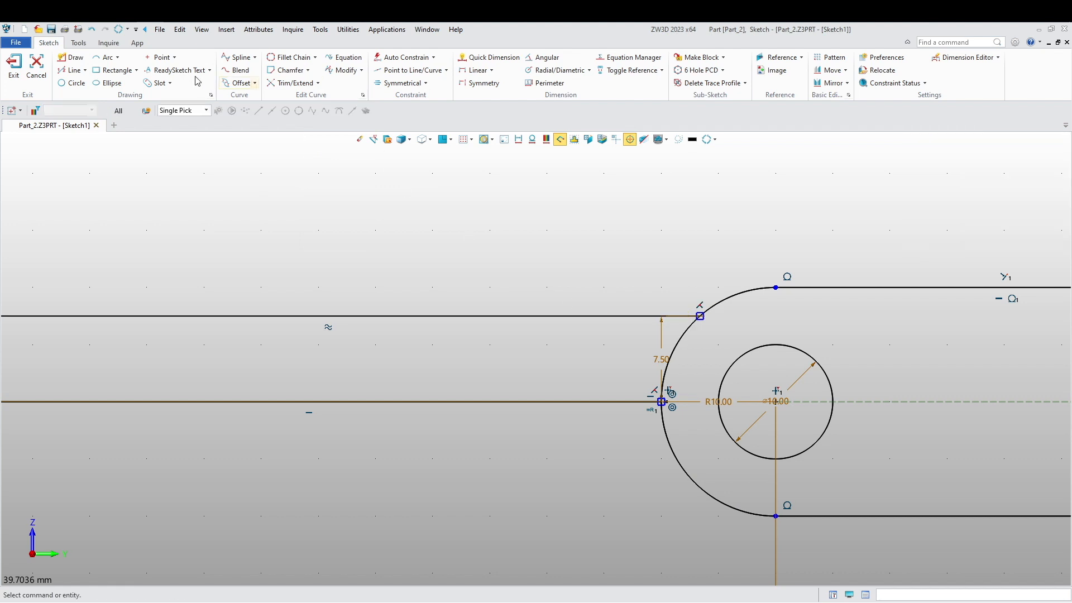
# Step: Draw a vertical line from the upper line's end on the arc down past the lower extension line
pyautogui.click(72, 57)
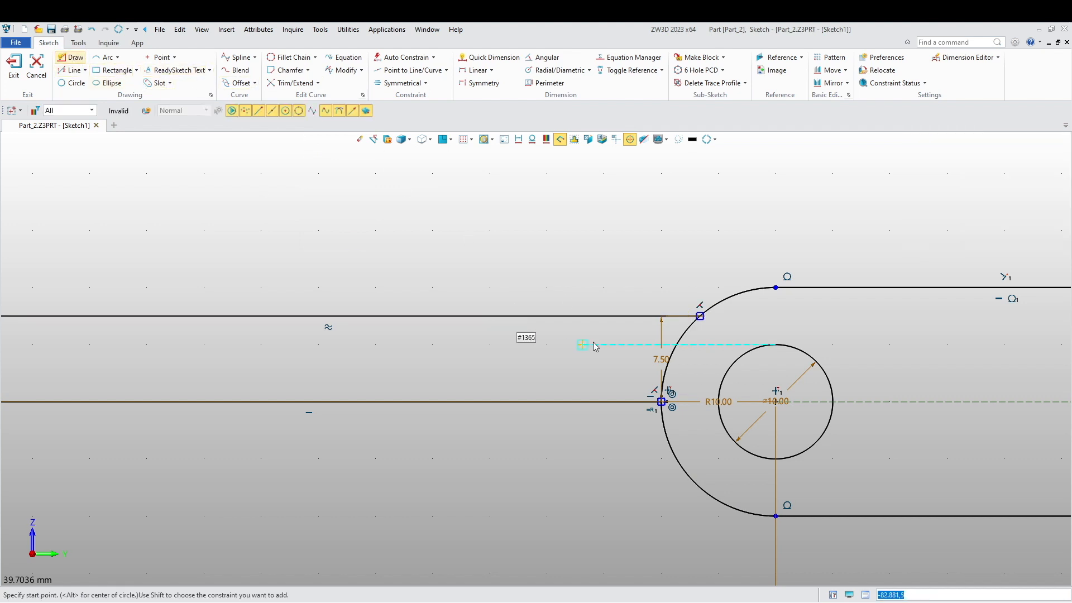
pyautogui.click(700, 317)
pyautogui.click(700, 430)
pyautogui.middleClick(700, 431)
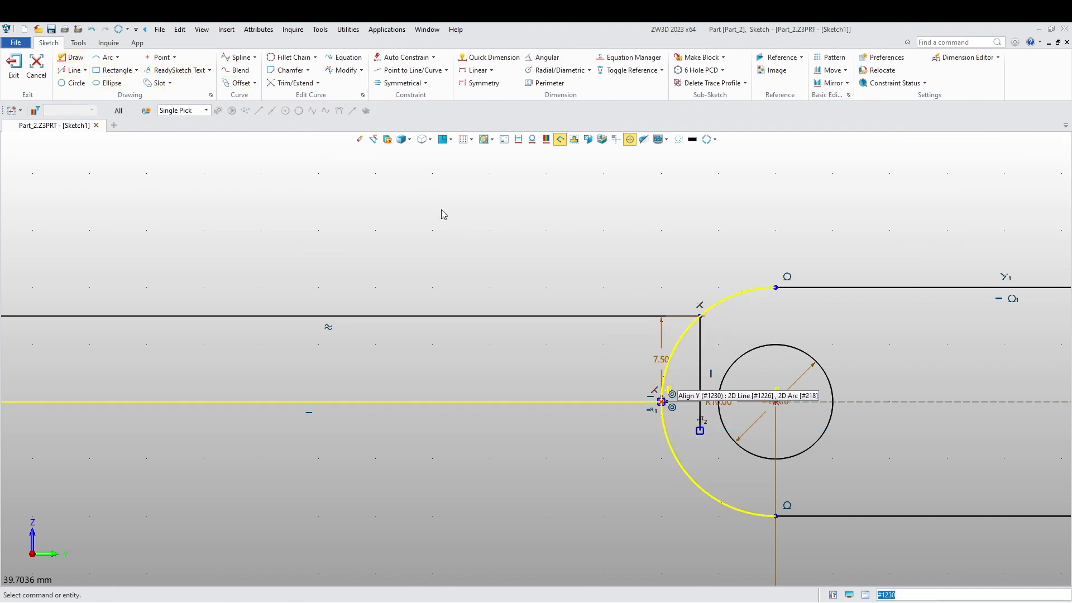
# Step: Extend the lower line to the short vertical line and trim the vertical's overhang below it
pyautogui.click(293, 83)
pyautogui.click(599, 402)
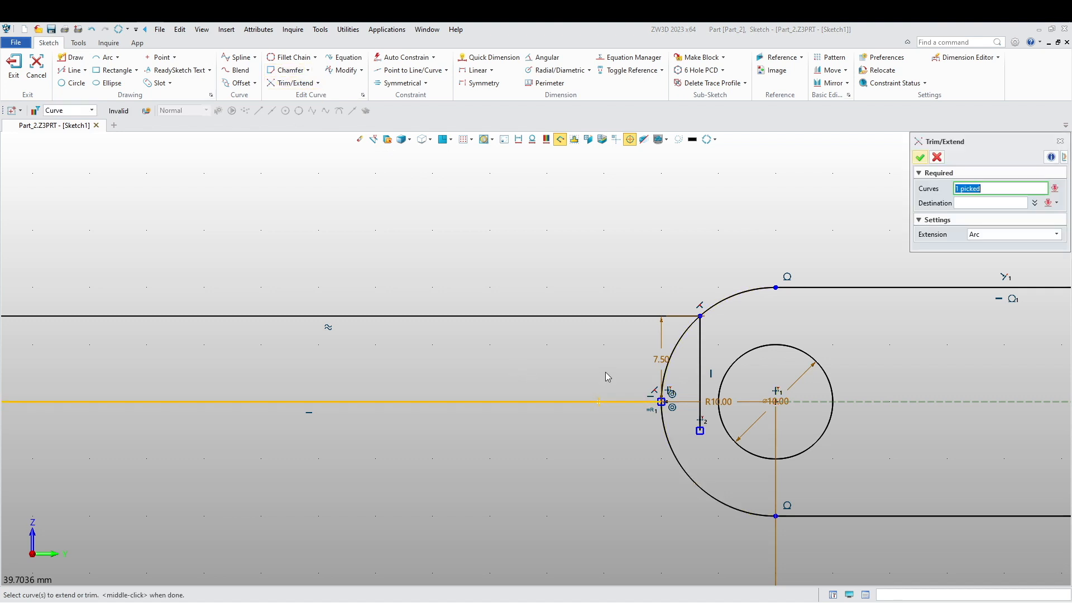
pyautogui.click(700, 426)
pyautogui.middleClick(710, 431)
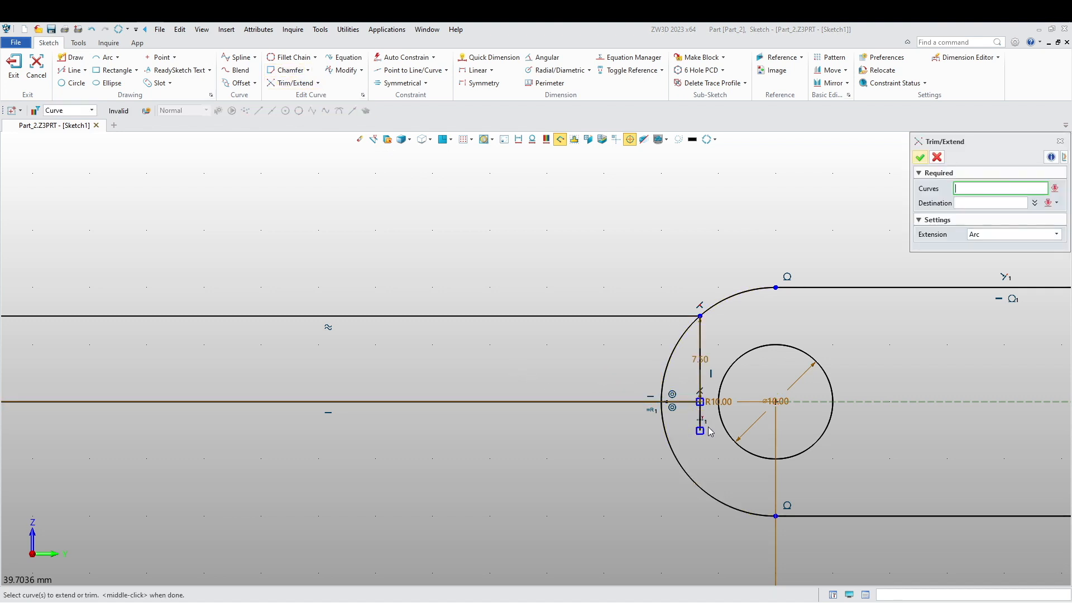
pyautogui.click(317, 82)
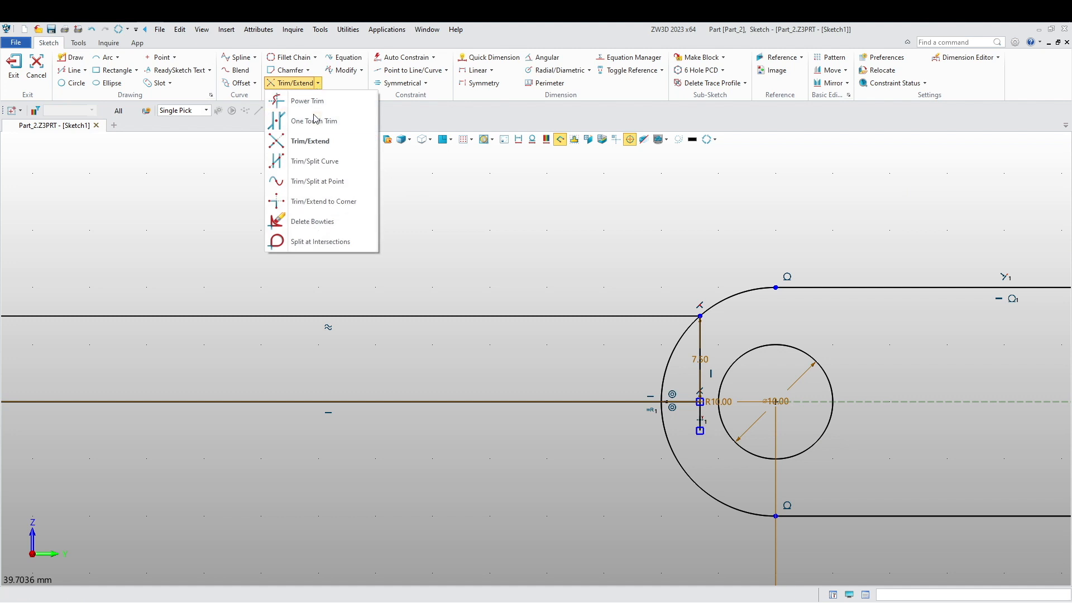
pyautogui.click(314, 121)
pyautogui.click(701, 425)
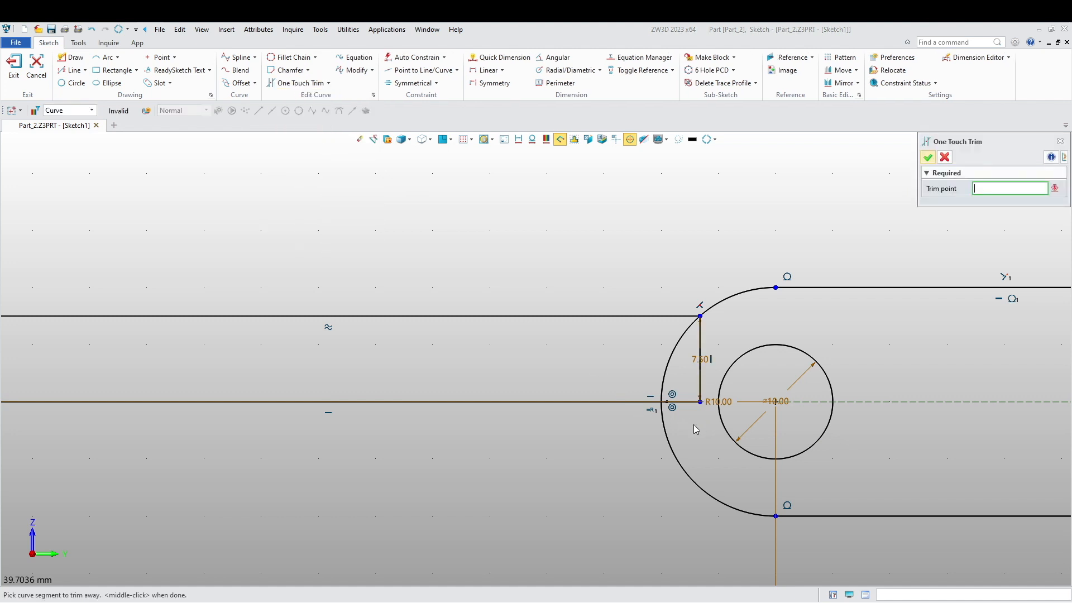
pyautogui.scroll(-4, 837, 447)
pyautogui.middleClick(457, 466)
# Step: Draw the extension's end lip from the upper line's free end: about 10 mm up, about 5.4 mm outward, then down level with the lower line
pyautogui.click(72, 58)
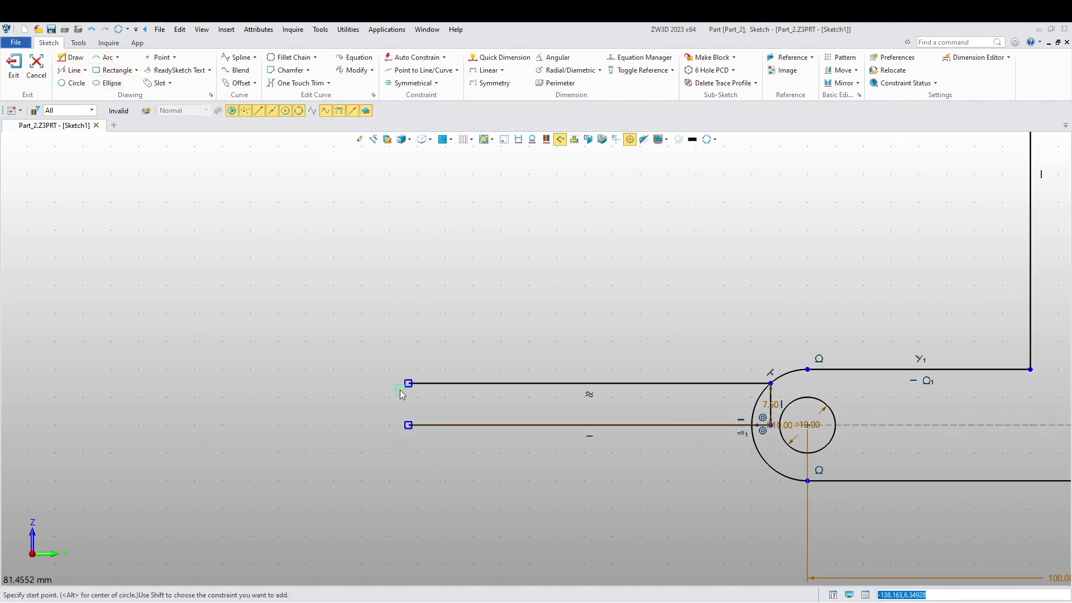
pyautogui.click(408, 383)
pyautogui.click(408, 328)
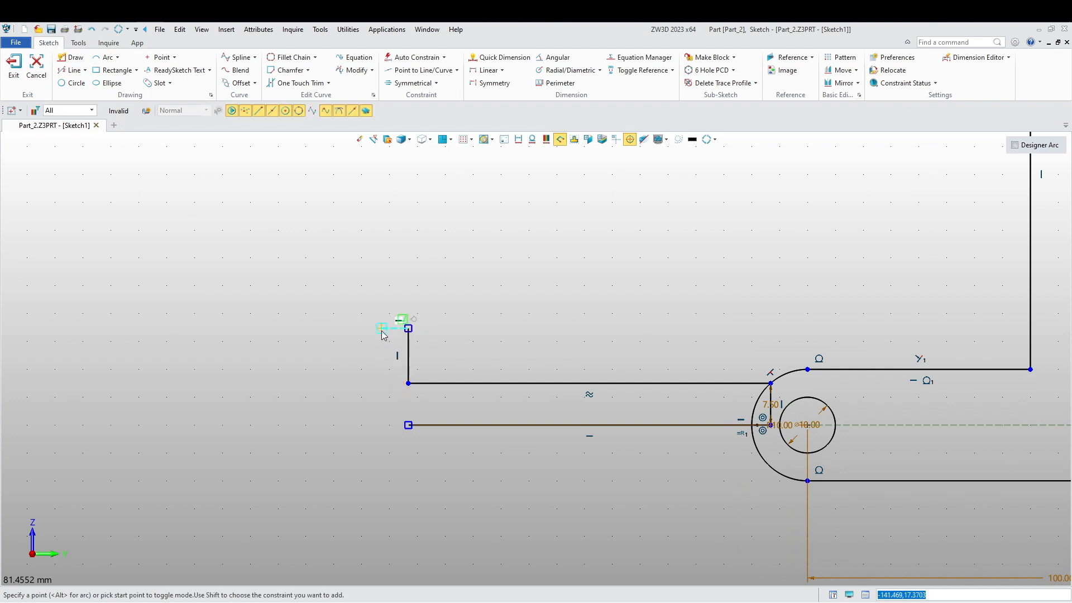
pyautogui.click(378, 329)
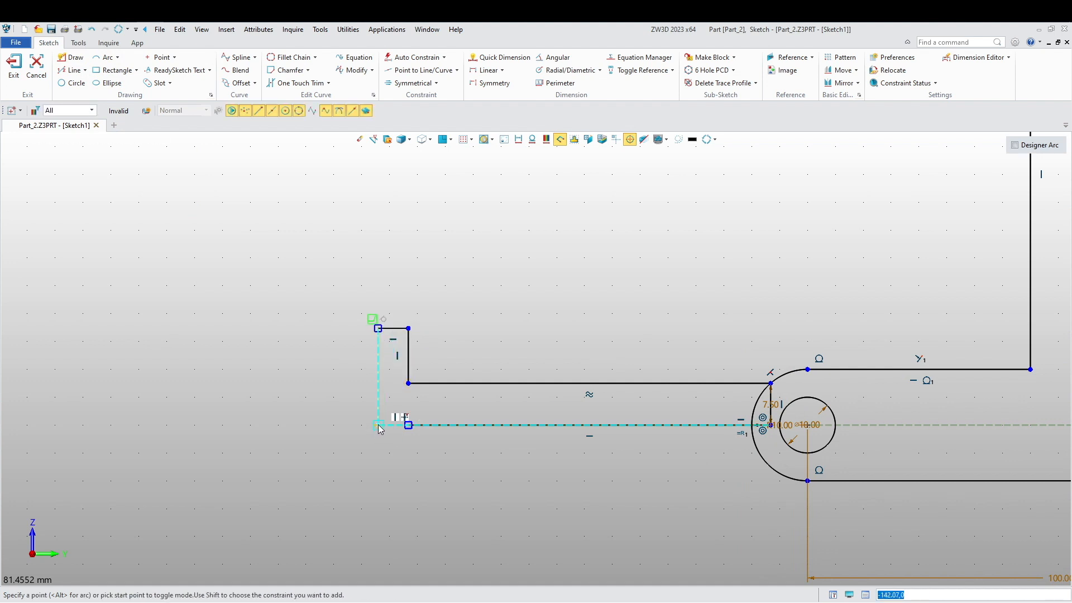
pyautogui.click(378, 425)
# Step: Extend the lower line to the lip's outer vertical edge to close the extension's profile
pyautogui.click(328, 83)
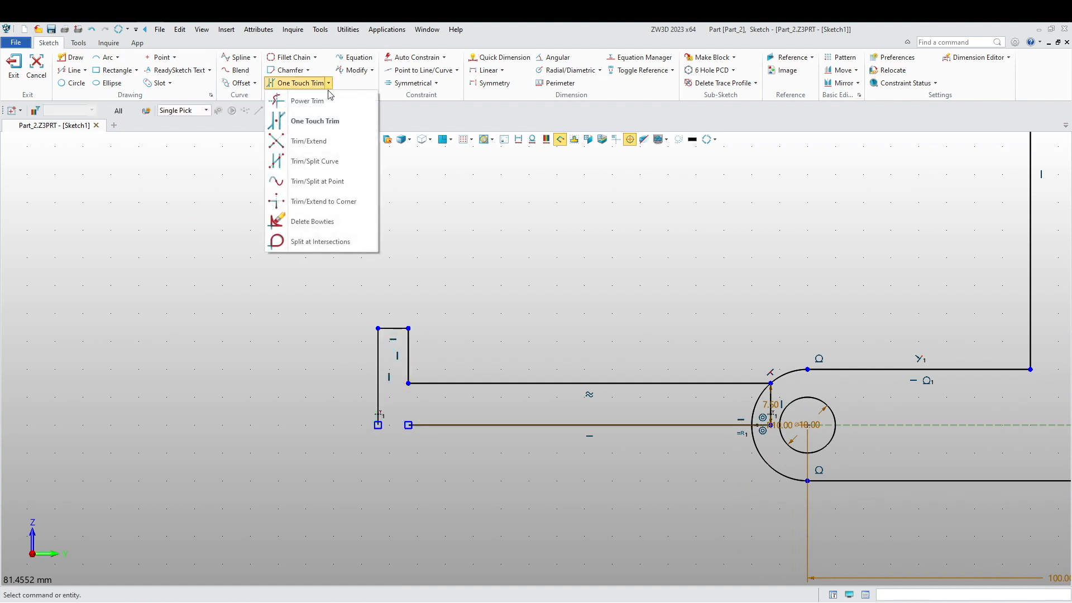
pyautogui.click(302, 142)
pyautogui.click(427, 424)
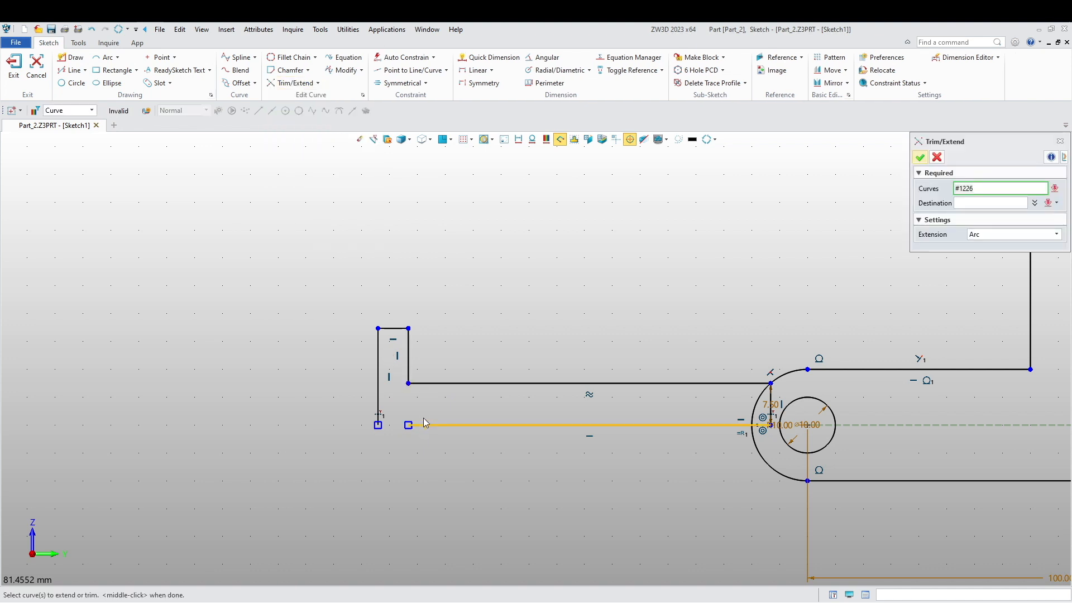
pyautogui.click(378, 396)
pyautogui.press('Escape')
# Step: Dimension the width of the lip's top edge and set it to 10 mm
pyautogui.scroll(-2, 673, 516)
pyautogui.scroll(3, 543, 473)
pyautogui.moveTo(452, 464)
pyautogui.mouseDown(button='middle')
pyautogui.moveTo(543, 472)
pyautogui.moveTo(389, 444)
pyautogui.mouseUp(button='middle')
pyautogui.click(484, 60)
pyautogui.click(435, 303)
pyautogui.scroll(3, 430, 278)
pyautogui.scroll(1, 434, 283)
pyautogui.click(438, 271)
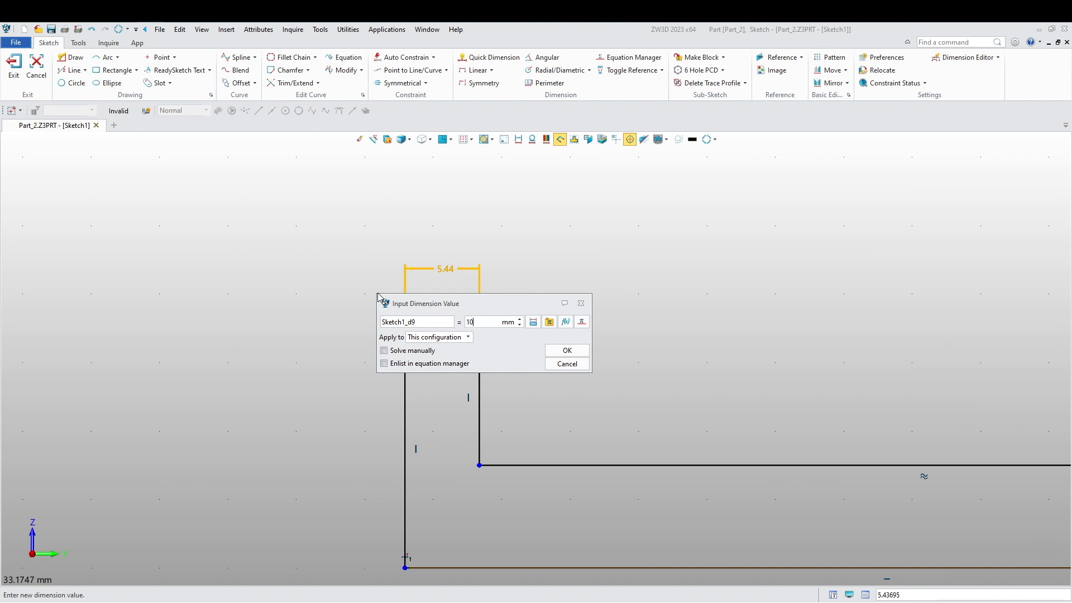
pyautogui.press('Return')
# Step: Dimension the overall length from the lip's outer edge to the base's right end arc and set it to 200 mm
pyautogui.scroll(-5, 433, 292)
pyautogui.click(303, 339)
pyautogui.scroll(-4, 346, 402)
pyautogui.scroll(3, 725, 435)
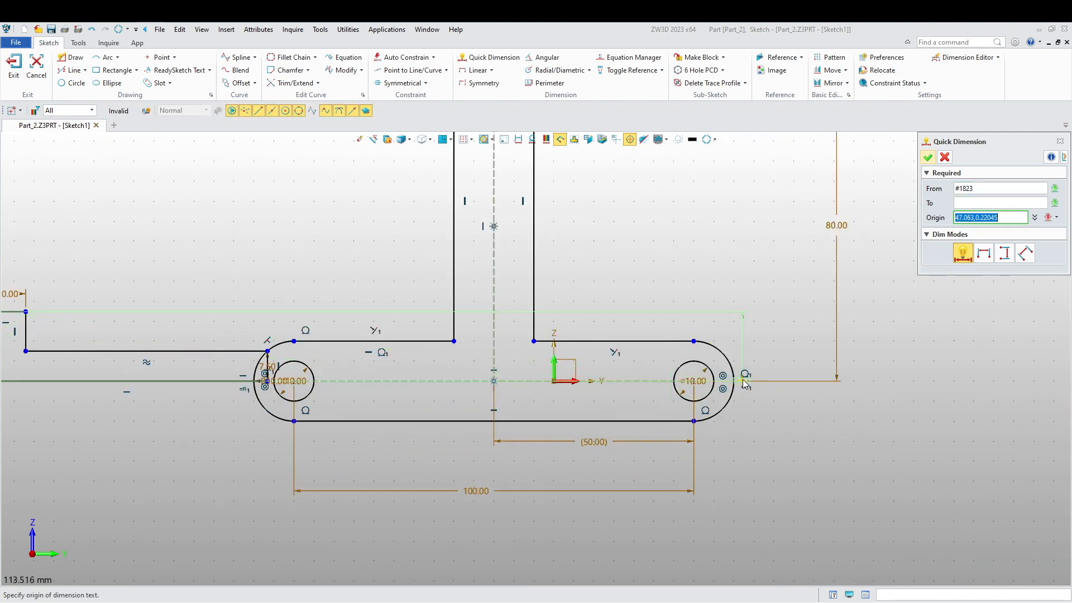
pyautogui.scroll(-4, 474, 414)
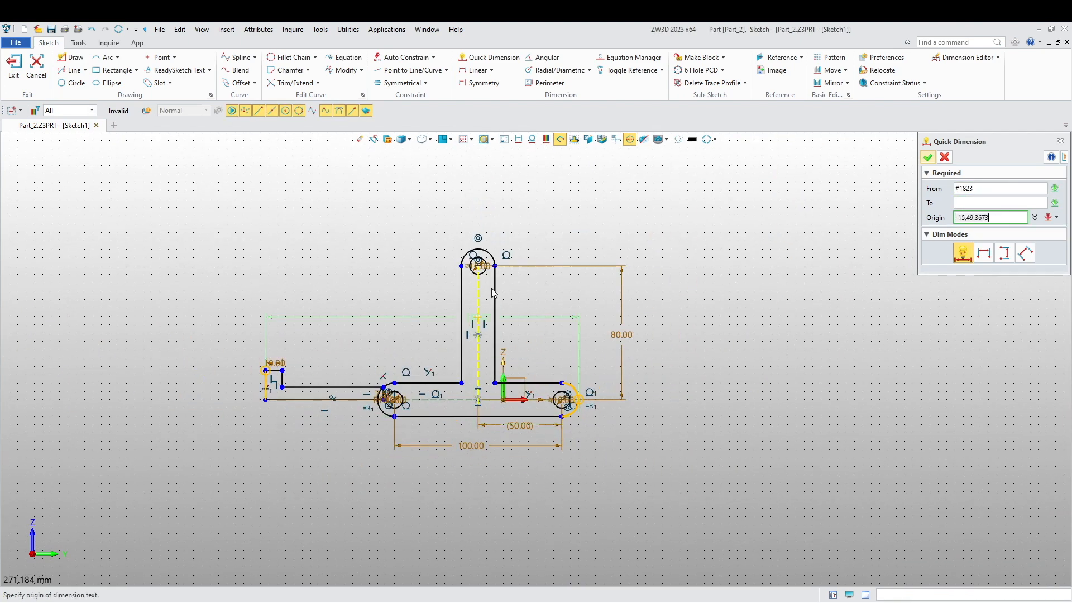
pyautogui.click(452, 219)
pyautogui.write('200')
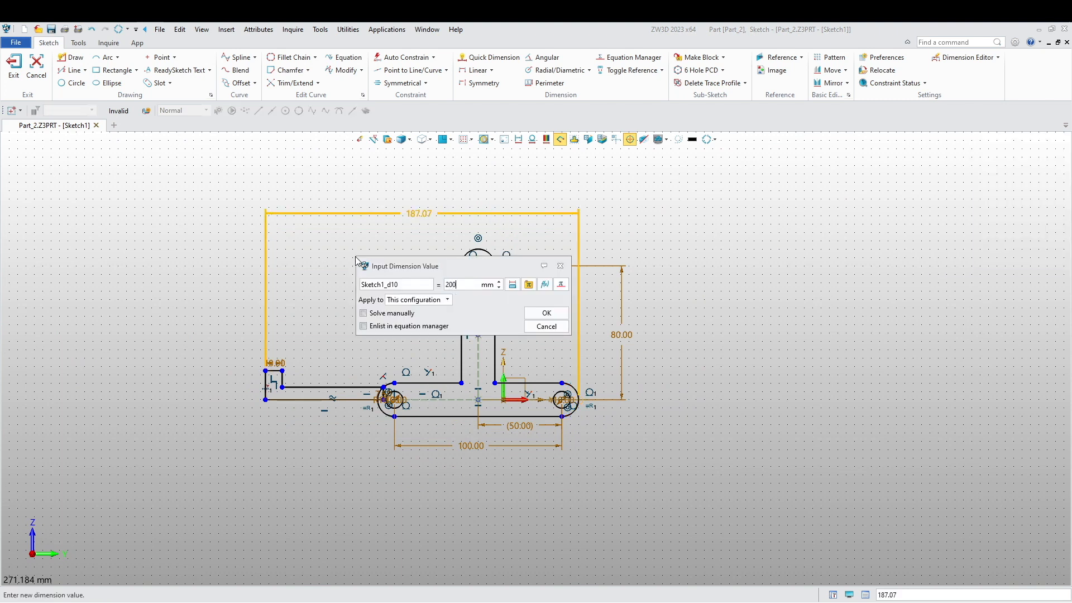
pyautogui.press('Return')
pyautogui.scroll(4, 263, 416)
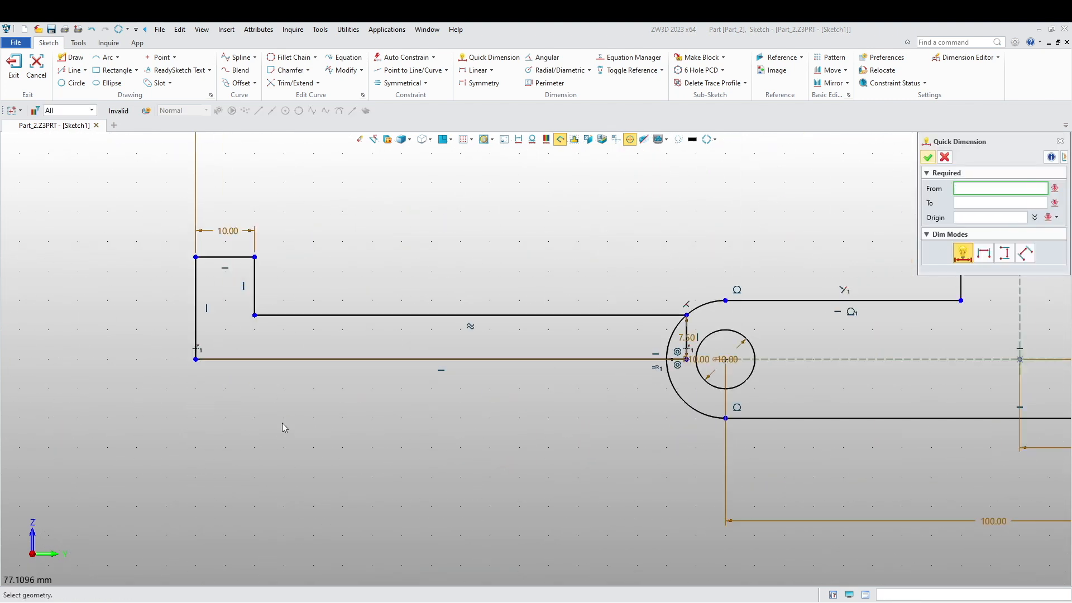
pyautogui.press('Escape')
pyautogui.scroll(6, 695, 333)
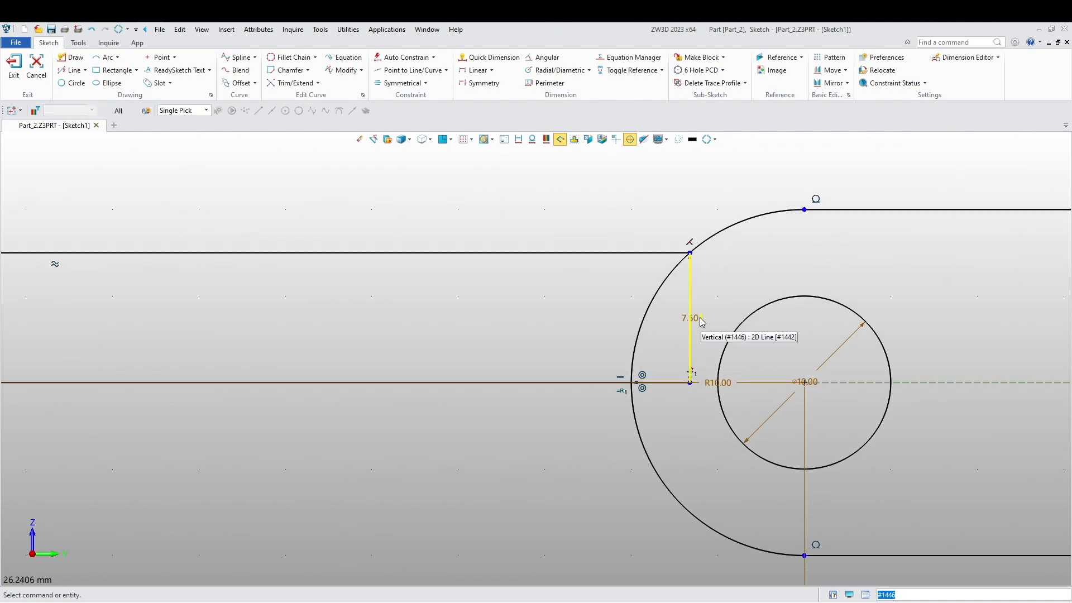
pyautogui.scroll(-6, 654, 383)
pyautogui.moveTo(479, 434); pyautogui.dragTo(525, 435, button='middle')
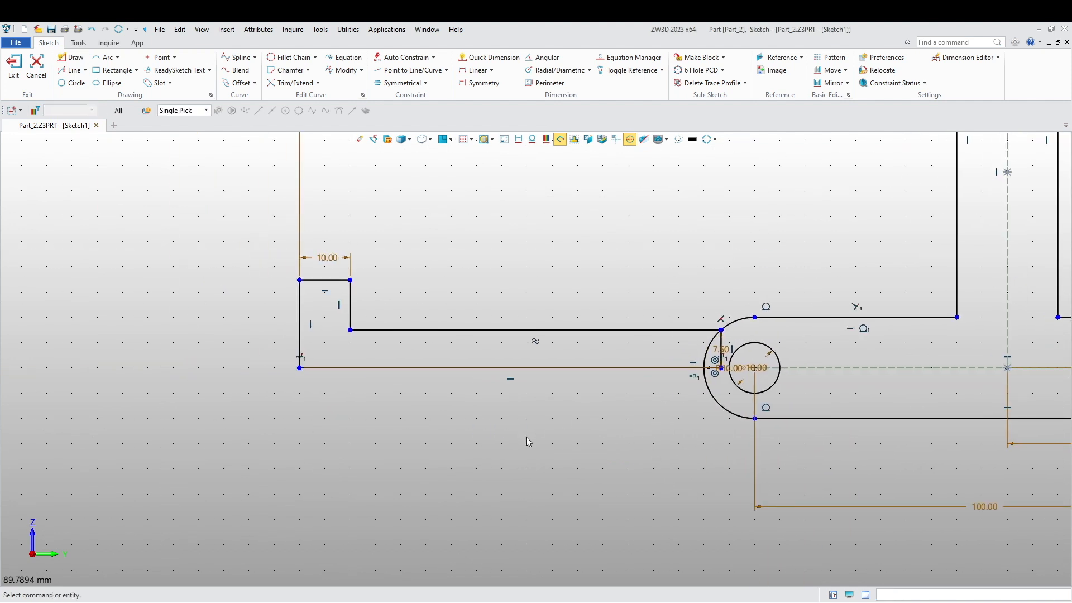
# Step: Try to auto-constrain the sketch
pyautogui.moveTo(360, 415); pyautogui.dragTo(290, 476, button='middle')
pyautogui.scroll(-4, 302, 484)
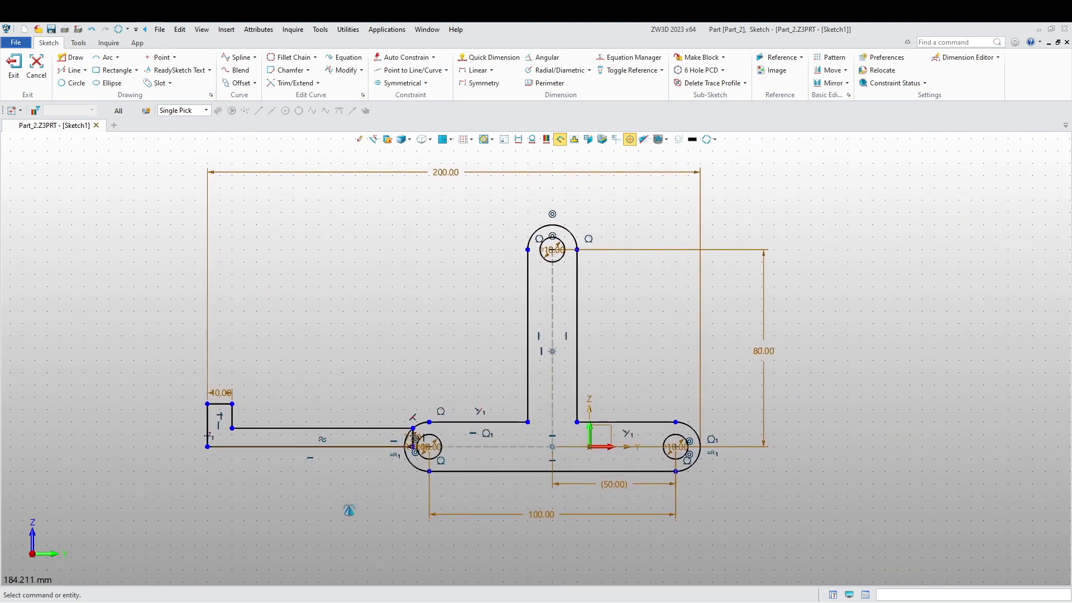
pyautogui.moveTo(327, 512); pyautogui.dragTo(361, 507, button='middle')
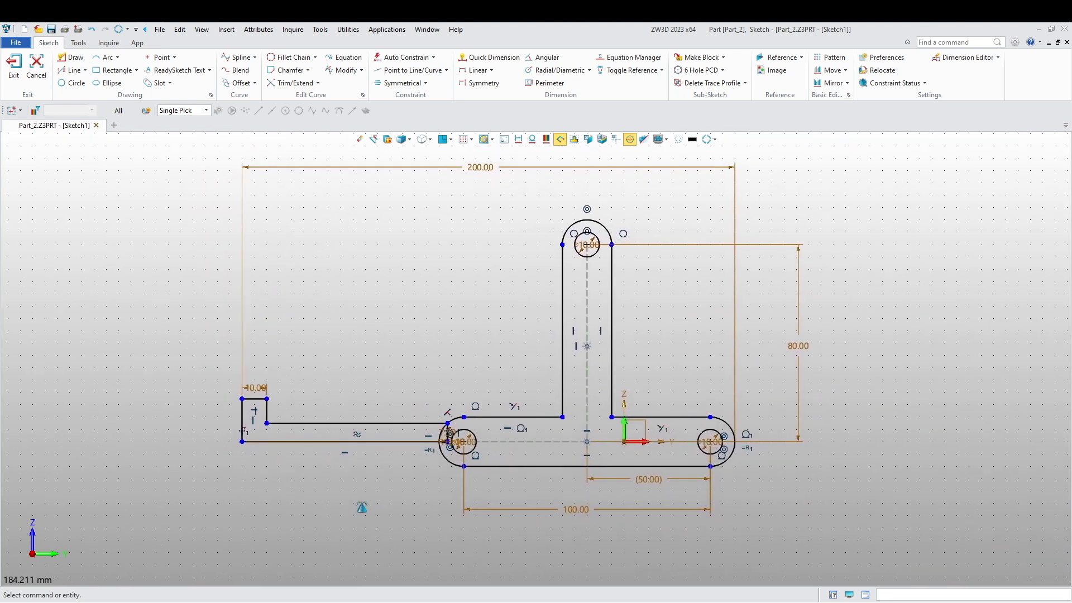
pyautogui.click(404, 57)
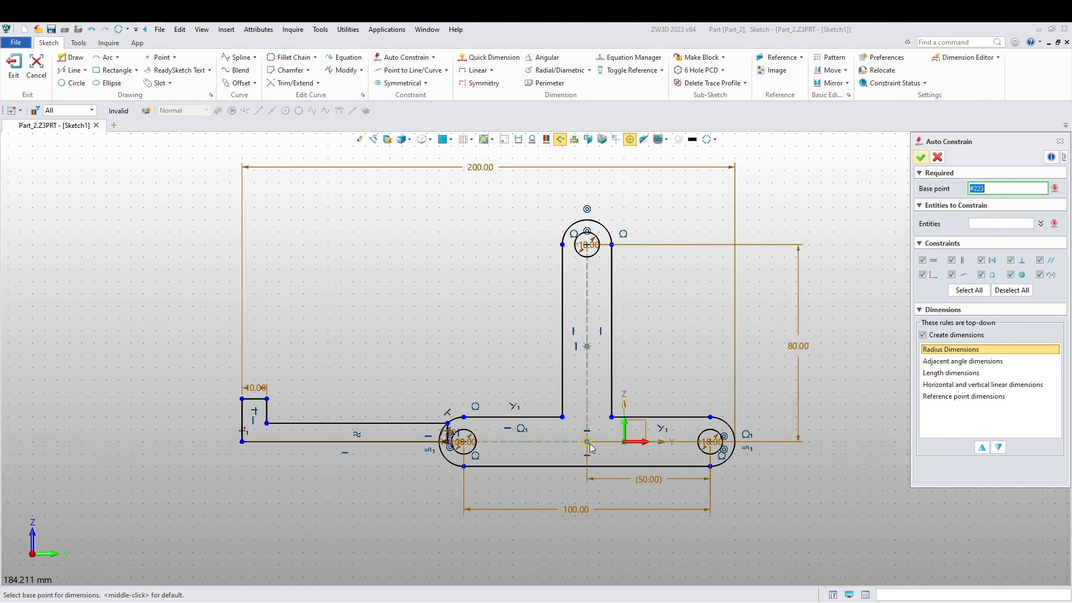
pyautogui.middleClick(596, 474)
# Step: Erase the 50 mm reference dimension between the vertical centreline and the base's right circle
pyautogui.scroll(3, 630, 472)
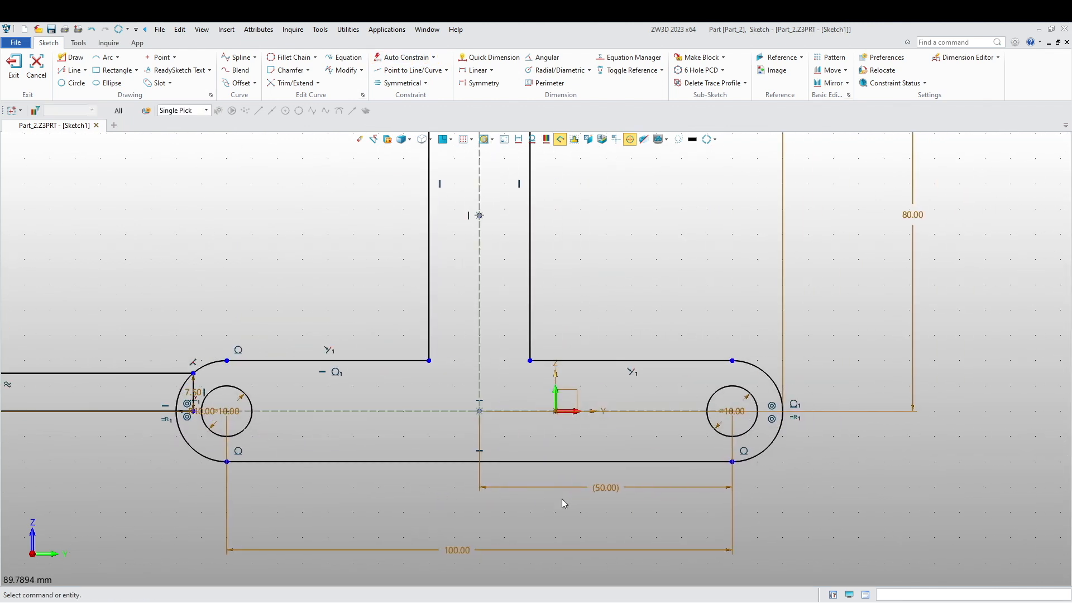
pyautogui.rightClick(639, 487)
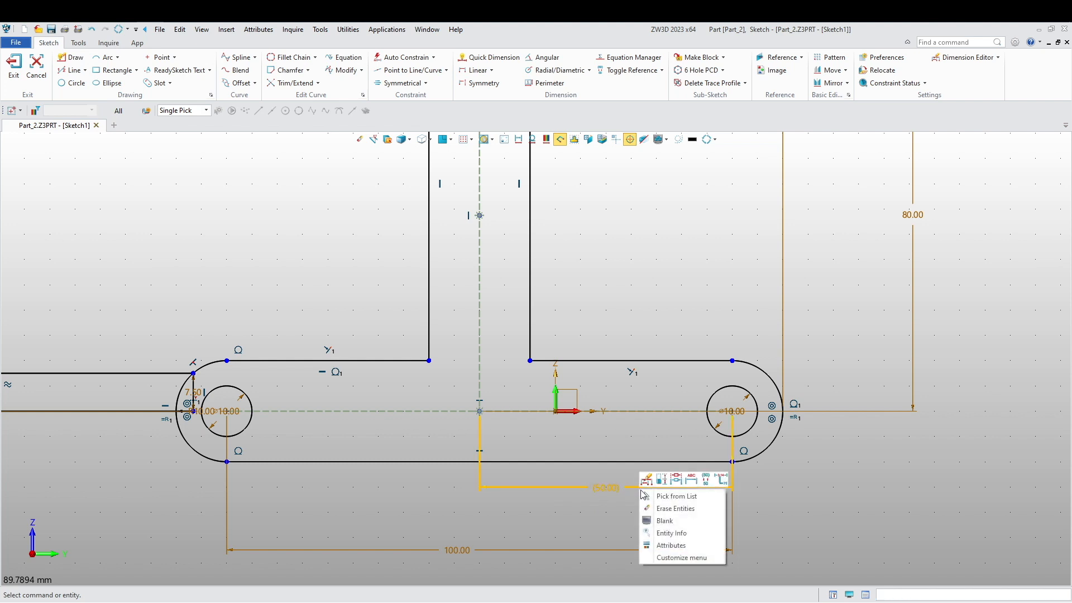
pyautogui.click(679, 509)
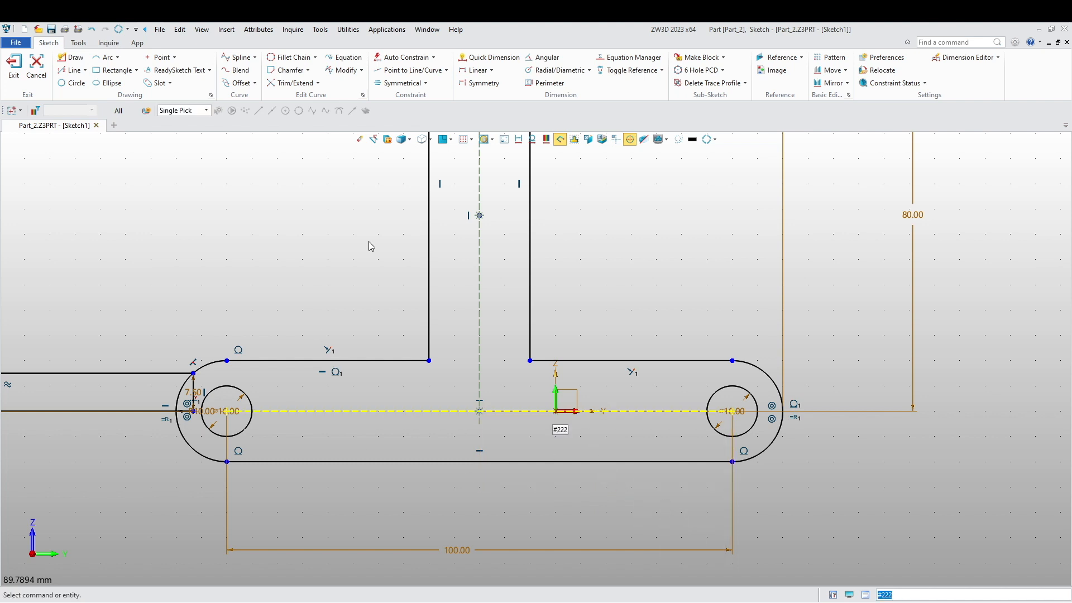
# Step: Dimension the horizontal distance from the origin to the base's right circle centre and set it to 50 mm
pyautogui.click(477, 71)
pyautogui.click(557, 416)
pyautogui.click(687, 411)
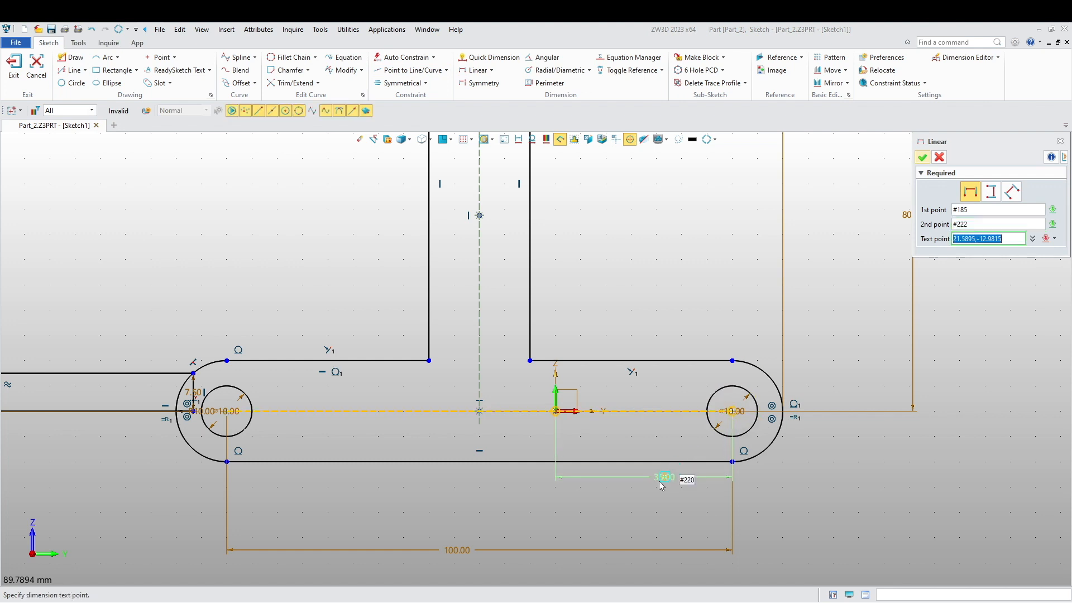
pyautogui.click(630, 493)
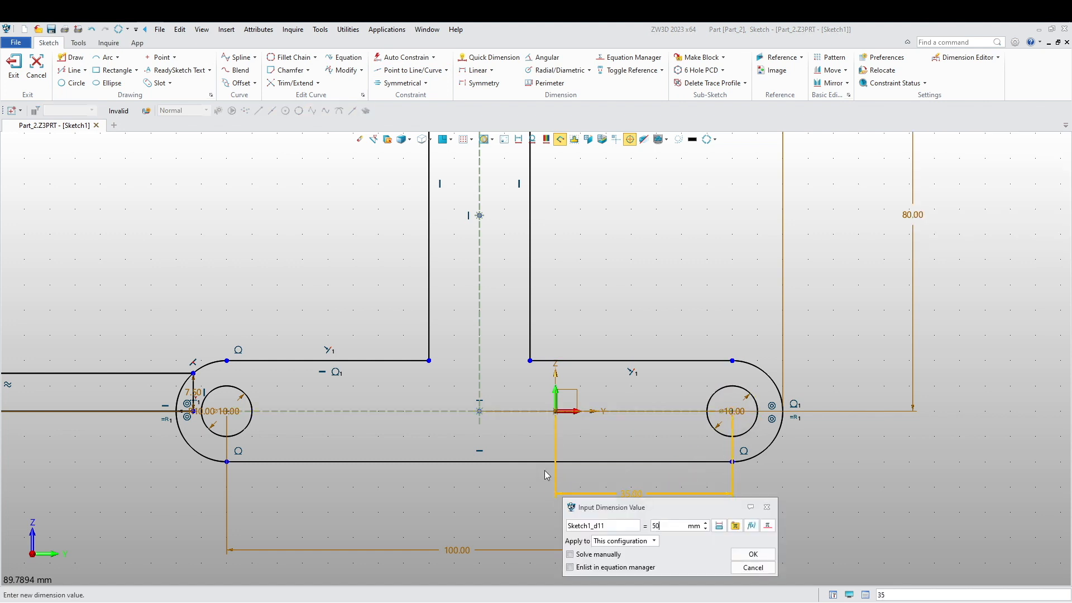
pyautogui.write('50')
pyautogui.press('Return')
pyautogui.scroll(-3, 534, 509)
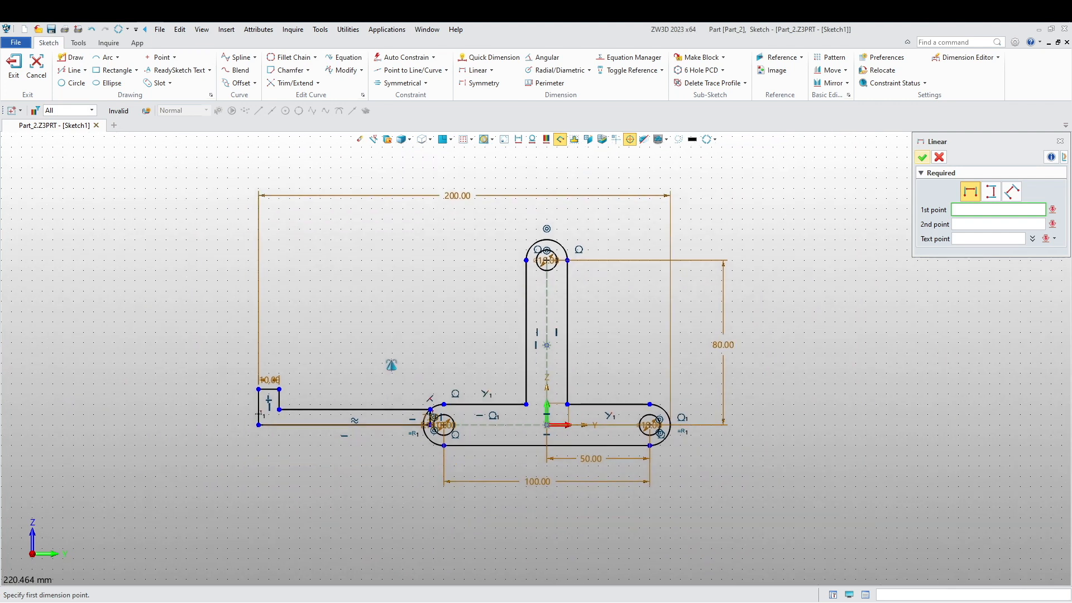
pyautogui.press('Escape')
# Step: Auto-constrain the sketch using the origin as base point, creating the missing constraints and dimensions, and exit the sketch
pyautogui.moveTo(373, 311); pyautogui.dragTo(348, 355, button='middle')
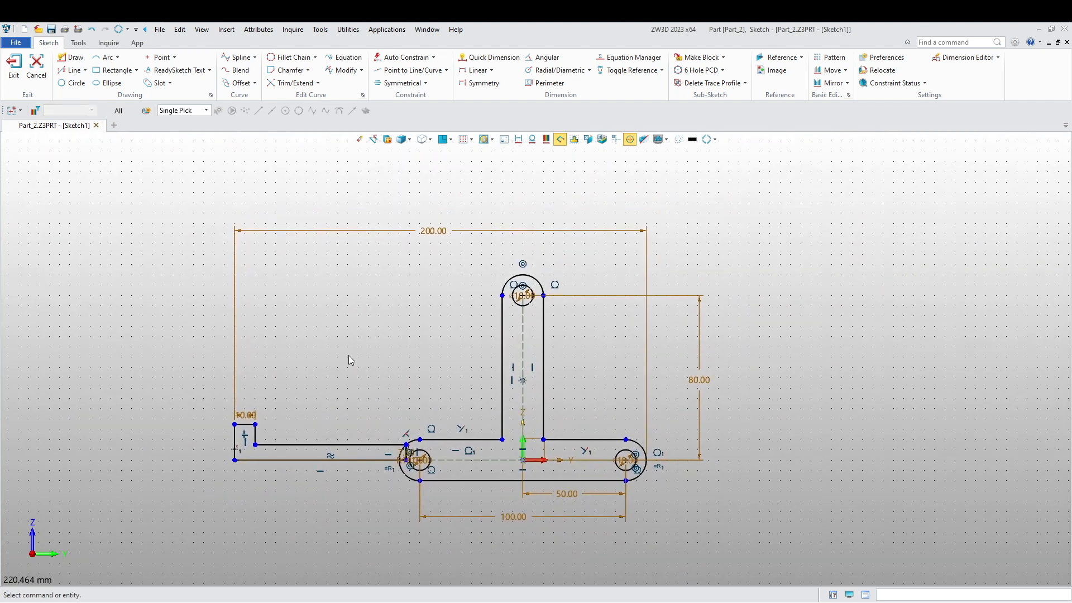
pyautogui.click(404, 57)
pyautogui.click(524, 464)
pyautogui.click(921, 158)
pyautogui.moveTo(377, 323); pyautogui.dragTo(384, 325, button='middle')
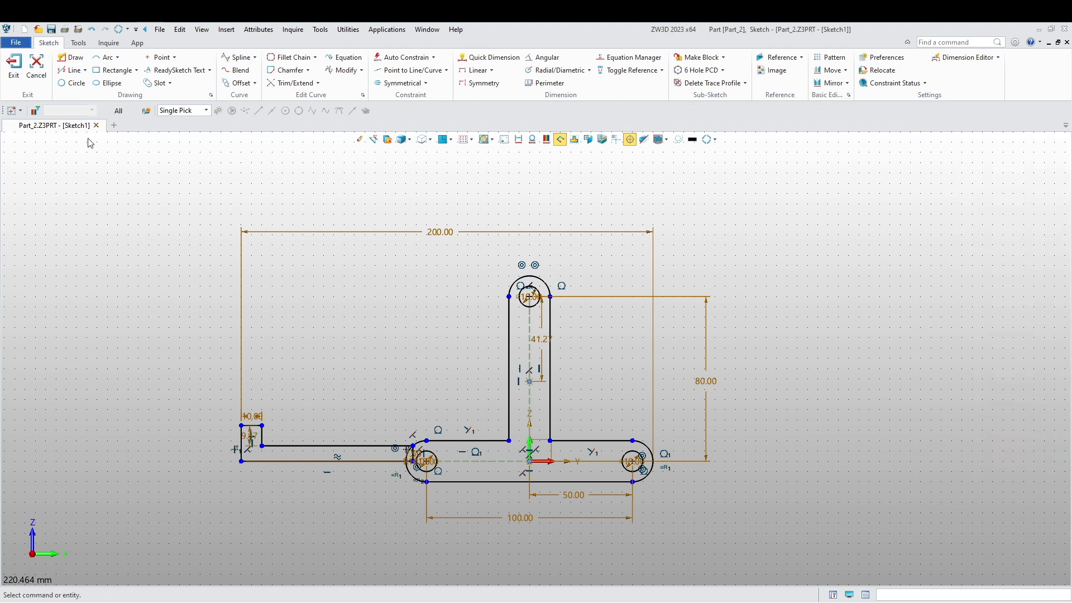
pyautogui.click(14, 64)
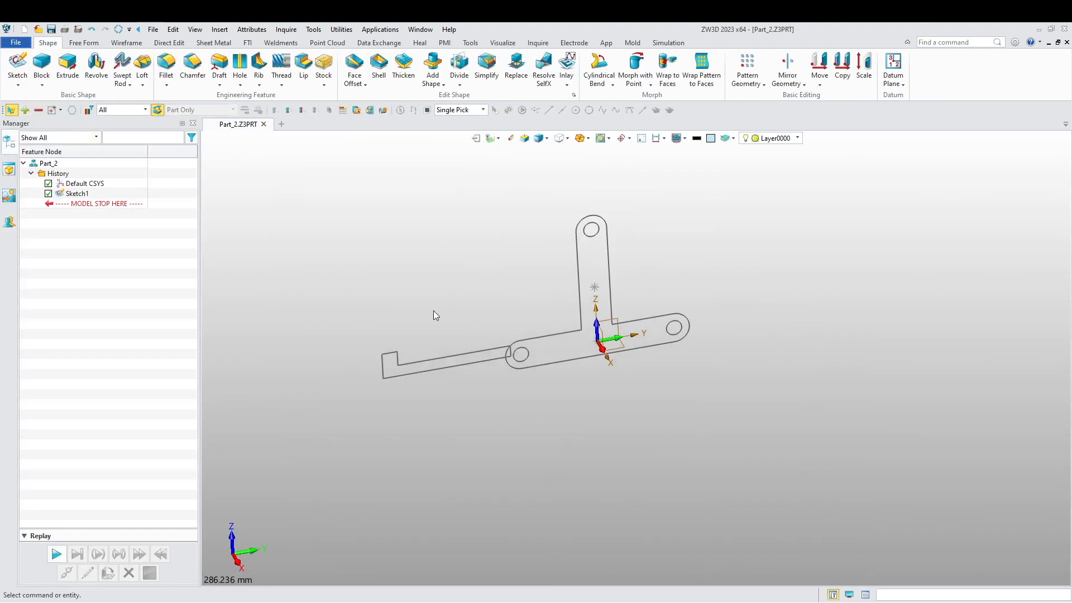
# Step: Set the face colour for new geometry to dark grey
pyautogui.click(125, 112)
pyautogui.click(125, 112)
pyautogui.moveTo(363, 305); pyautogui.dragTo(389, 310, button='middle')
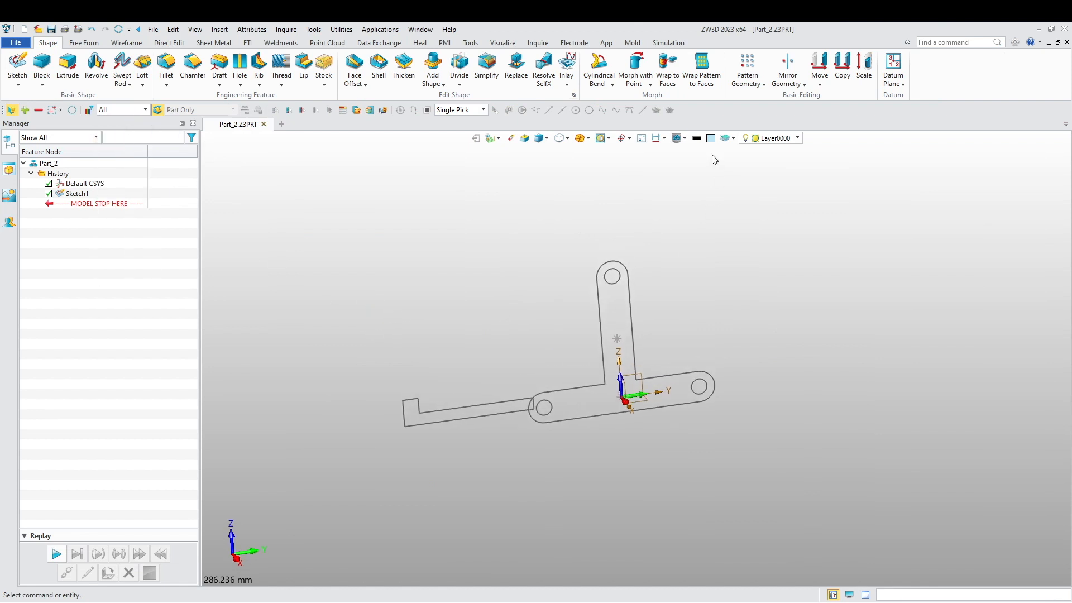
pyautogui.click(711, 138)
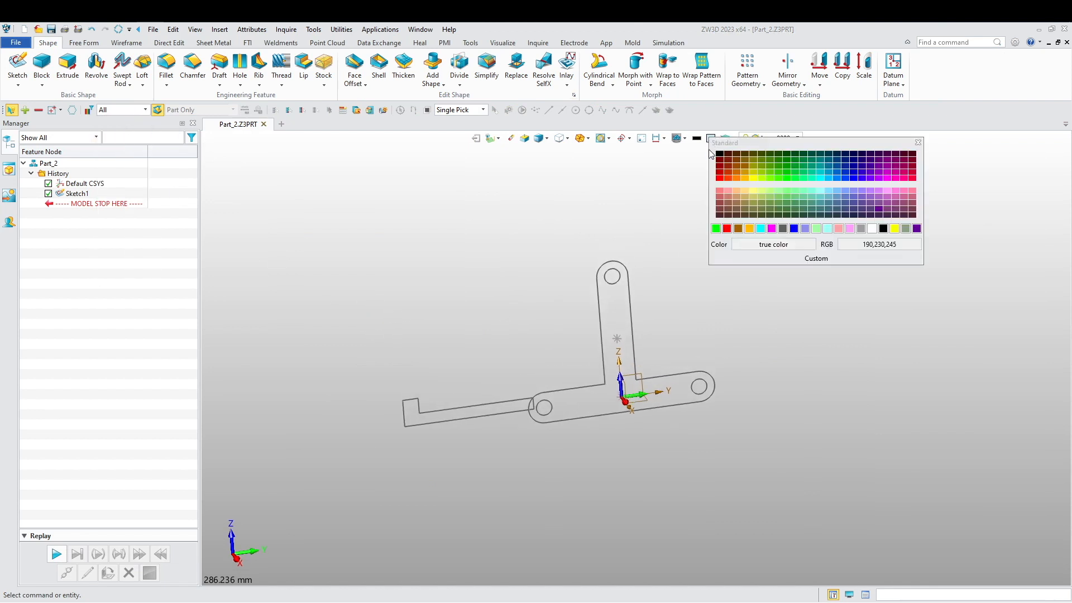
pyautogui.click(782, 229)
pyautogui.moveTo(310, 285); pyautogui.dragTo(329, 294, button='middle')
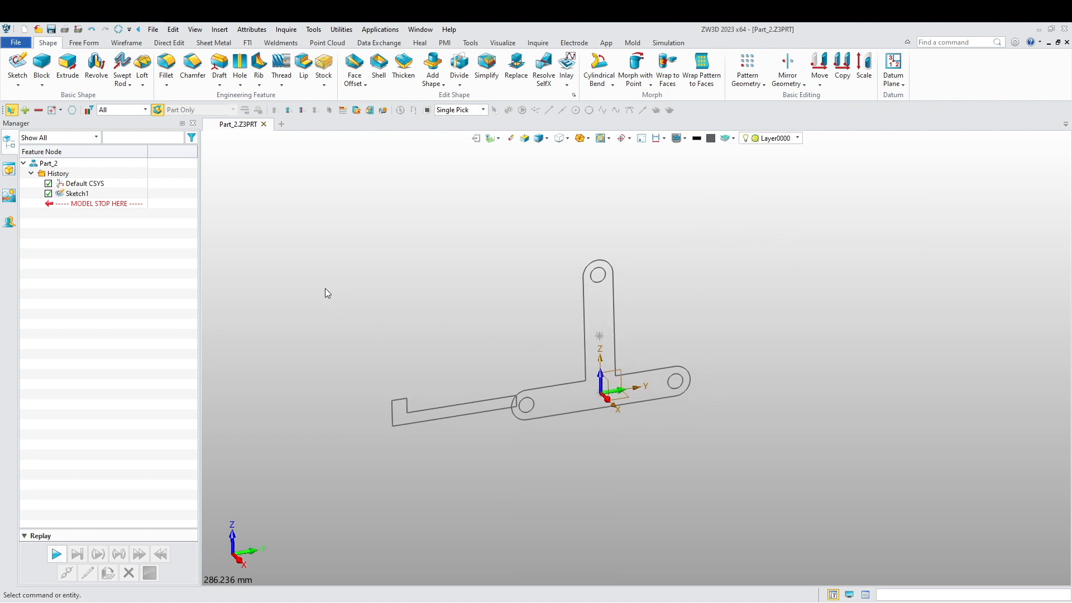
# Step: Start an Extrude with curve-only selection and pick the eight outer curves of the inverted-T outline as the profile
pyautogui.click(67, 63)
pyautogui.click(127, 111)
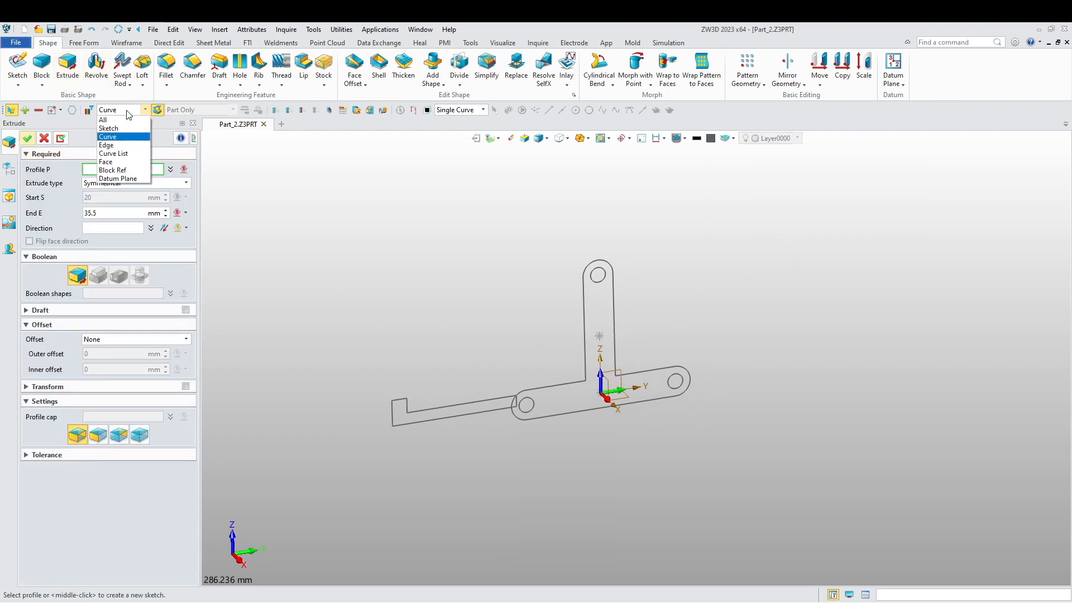
pyautogui.click(118, 137)
pyautogui.moveTo(434, 315); pyautogui.dragTo(462, 321, button='right')
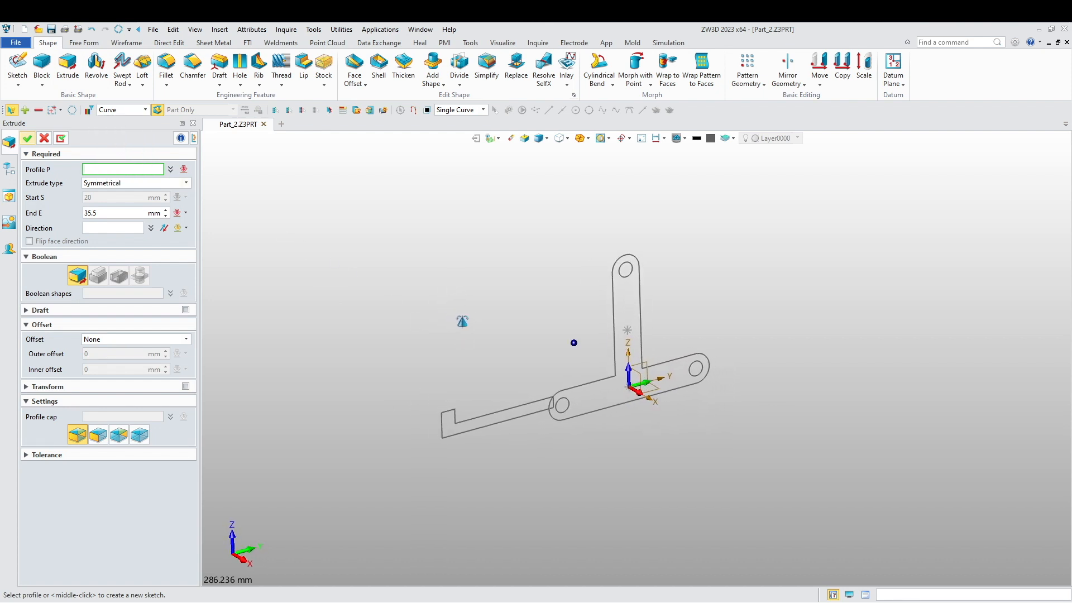
pyautogui.click(614, 285)
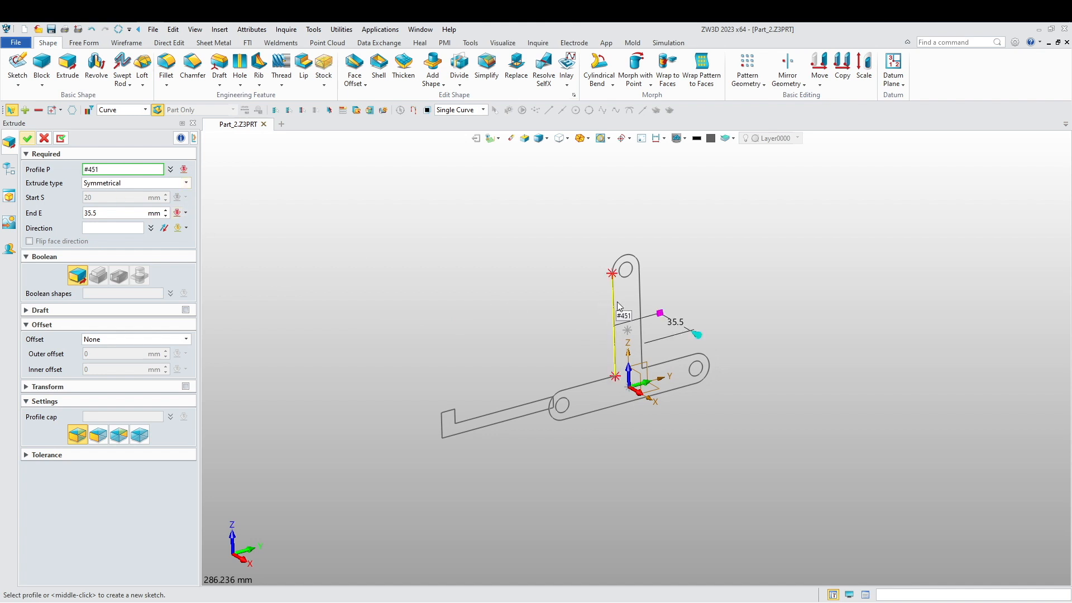
pyautogui.scroll(4, 614, 282)
pyautogui.click(618, 261)
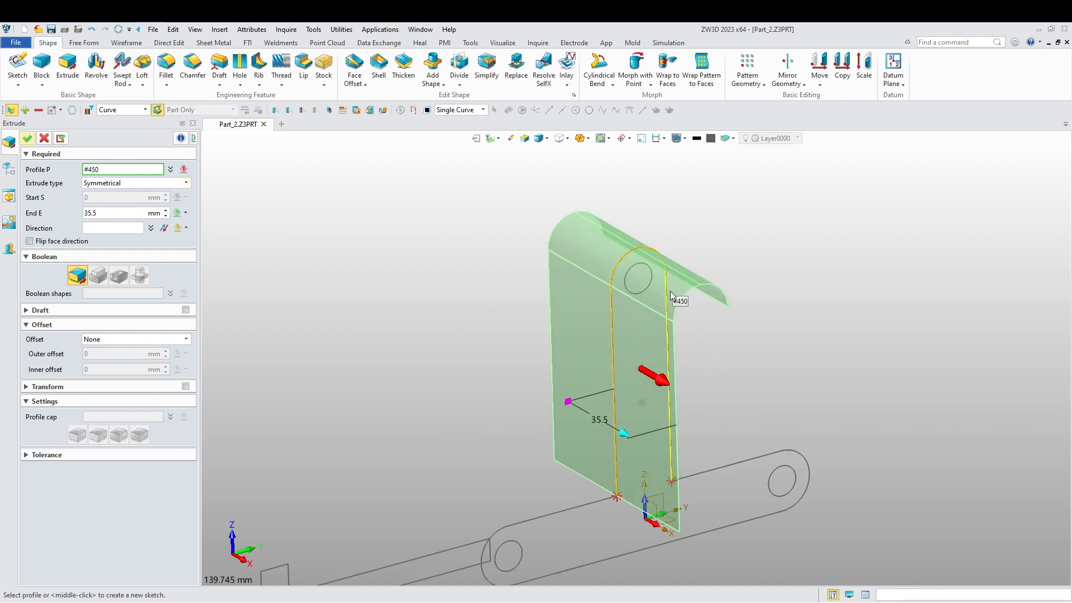
pyautogui.click(774, 457)
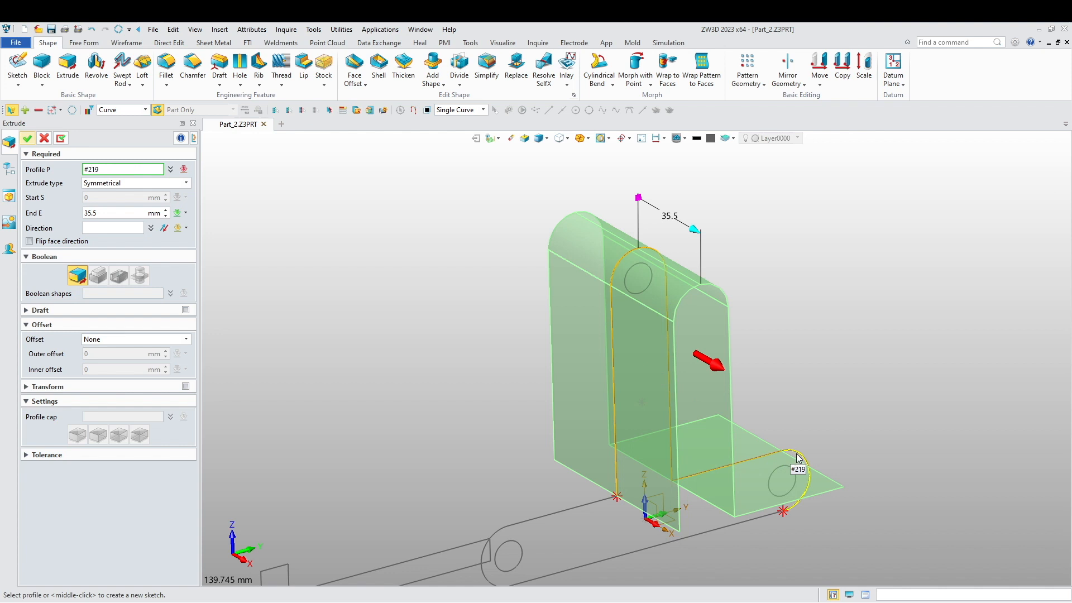
pyautogui.click(797, 458)
pyautogui.scroll(-5, 517, 287)
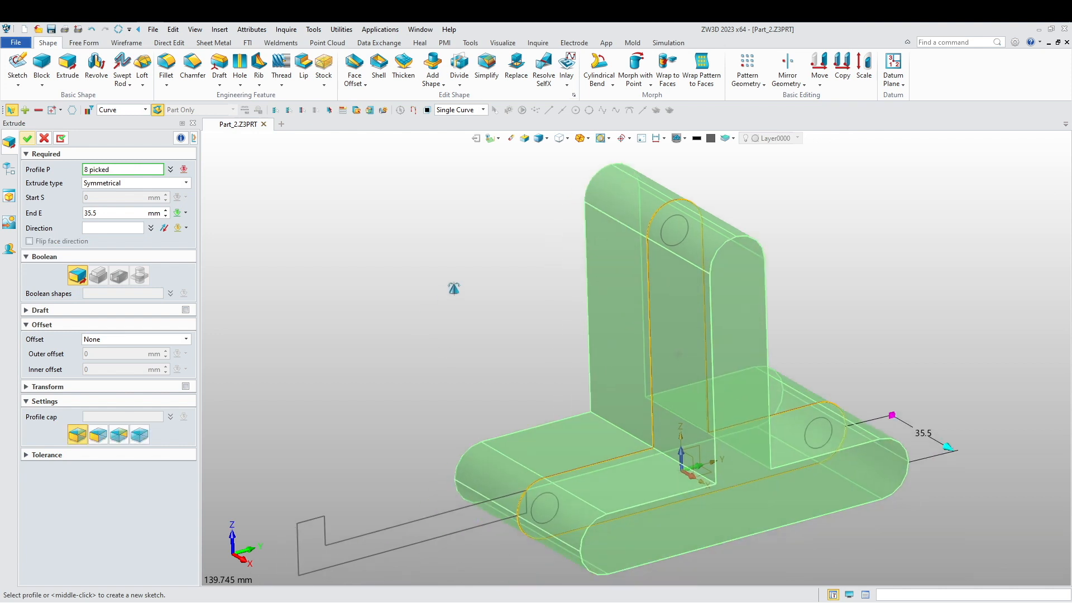
# Step: Set the symmetrical extrusion's end distance to 20 mm and create the inverted-T body
pyautogui.click(99, 215)
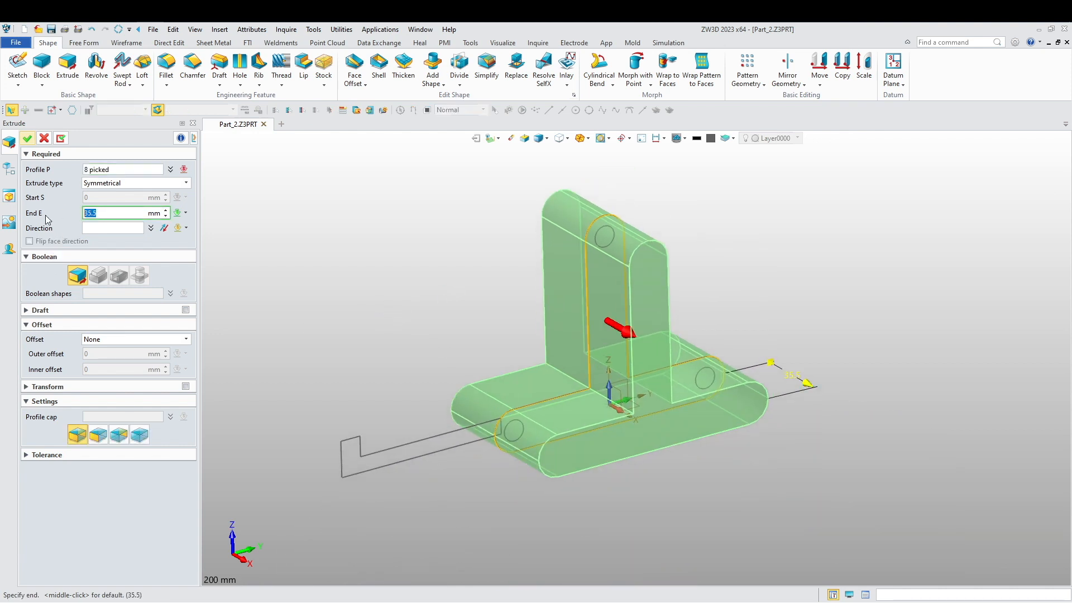
pyautogui.press('Return')
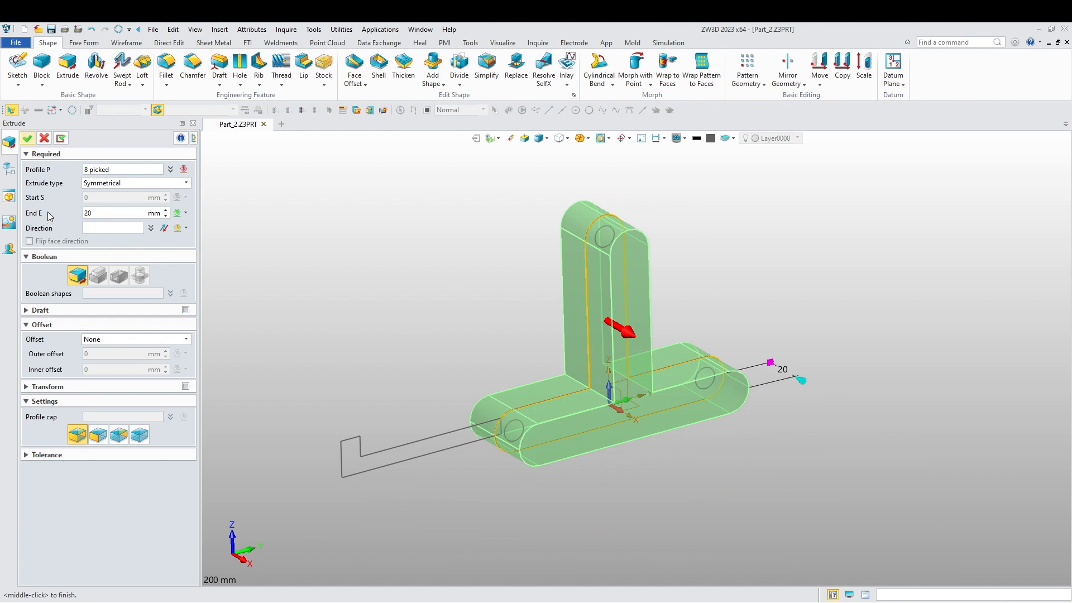
pyautogui.moveTo(264, 273); pyautogui.dragTo(301, 286, button='middle')
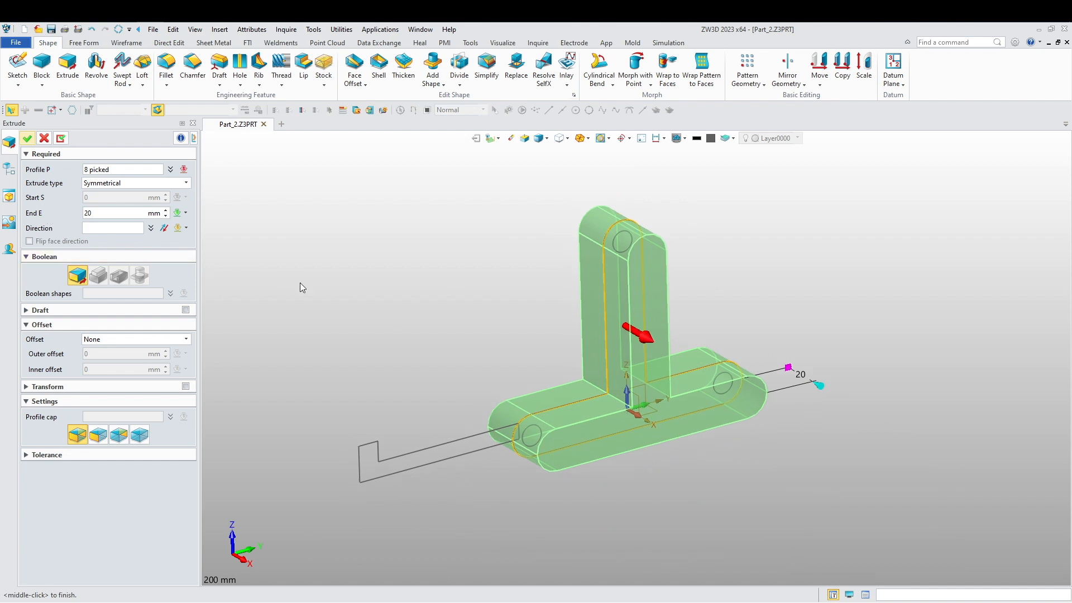
pyautogui.click(27, 139)
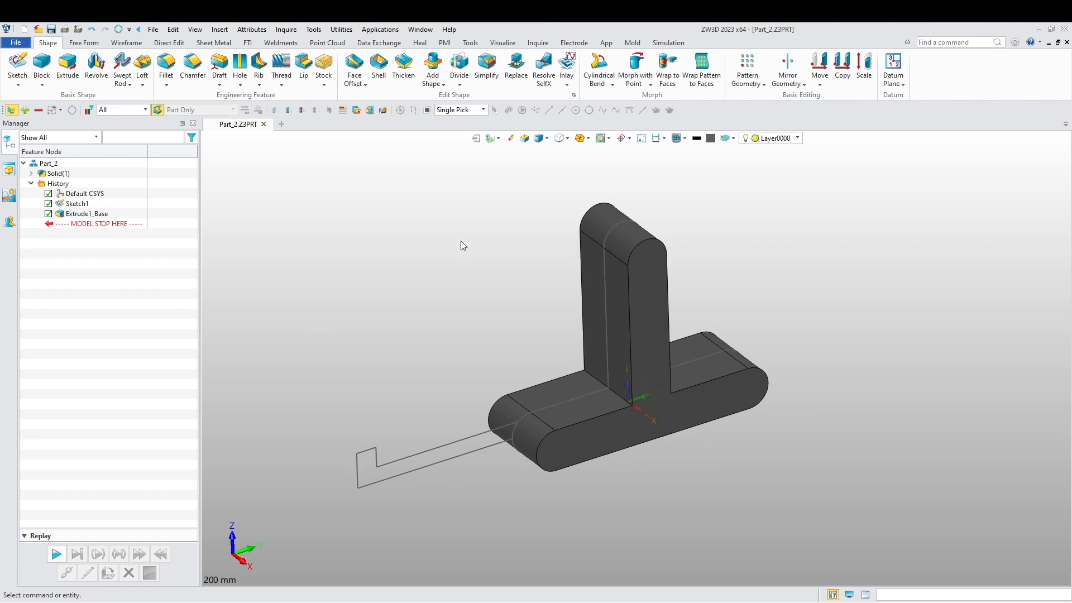
# Step: Start another Extrude, switch to wireframe display and pick the sketch's three circles as profiles
pyautogui.click(67, 64)
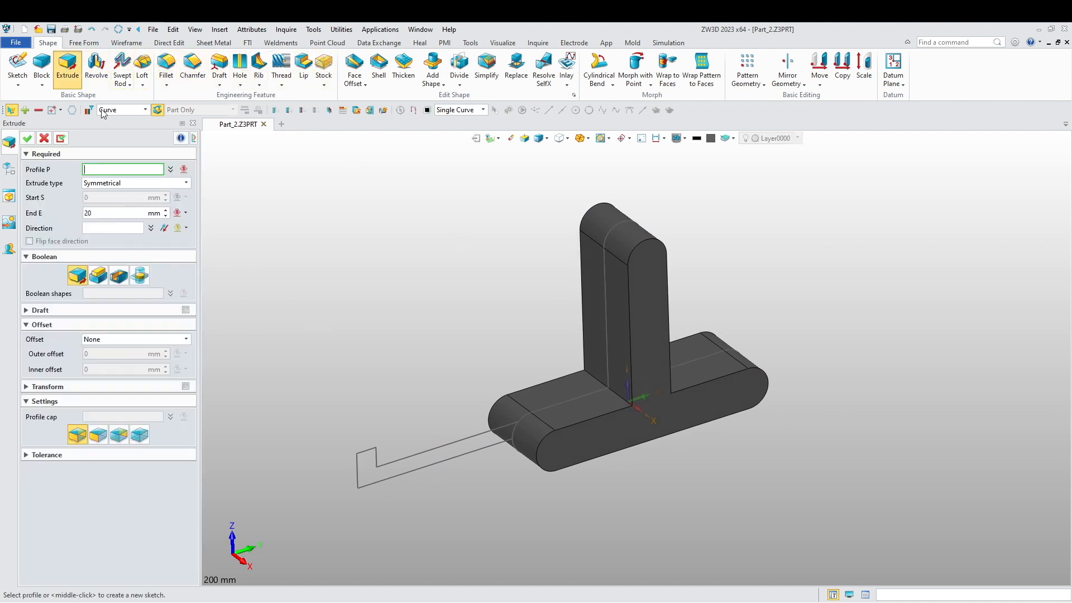
pyautogui.click(540, 141)
pyautogui.scroll(2, 598, 261)
pyautogui.click(628, 239)
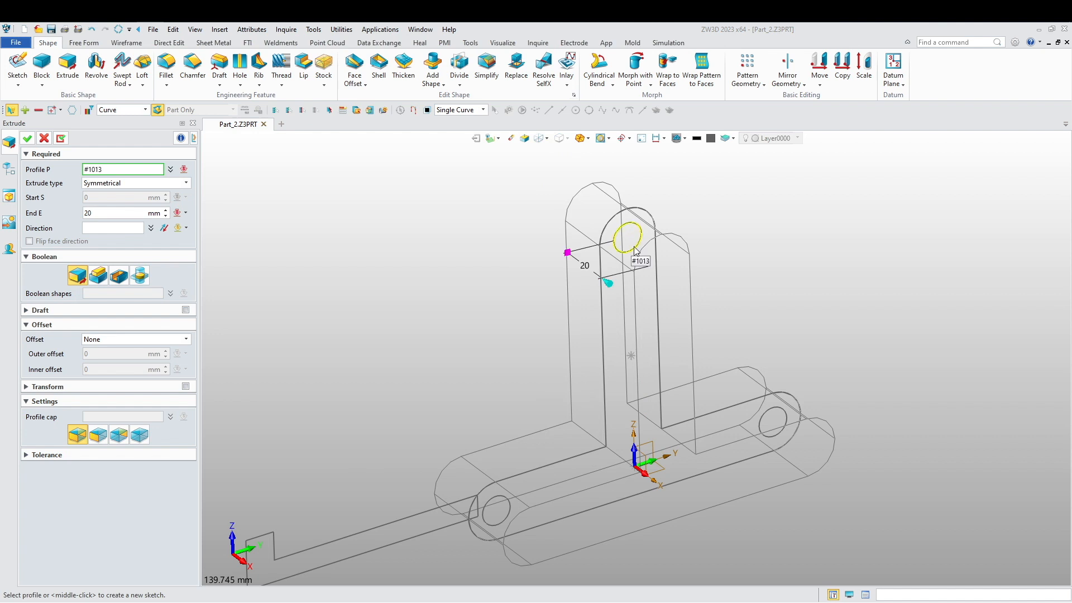
pyautogui.click(779, 444)
pyautogui.click(502, 526)
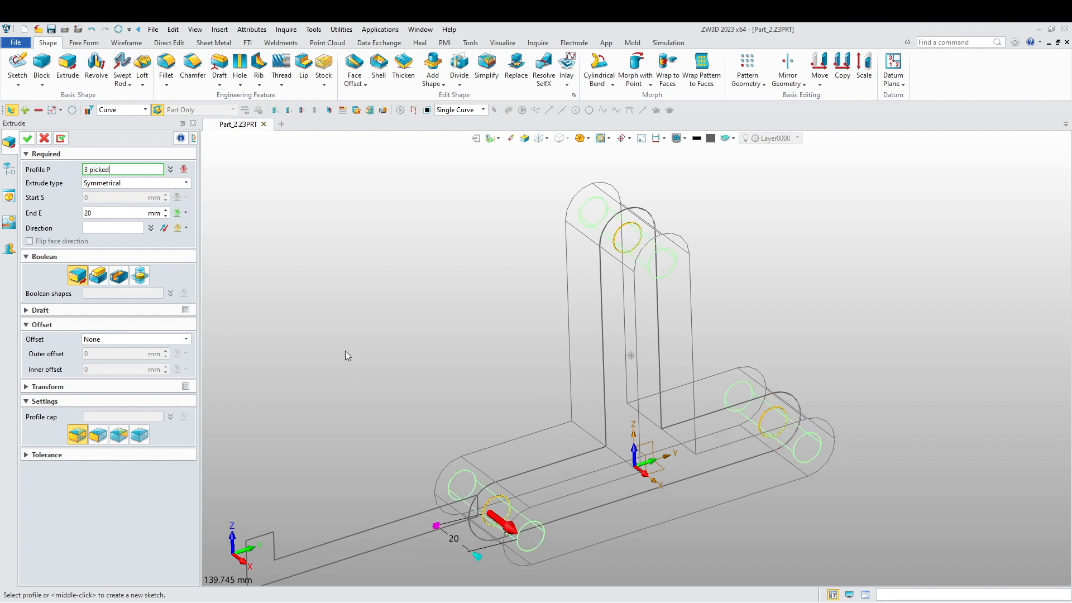
pyautogui.scroll(-1, 296, 321)
# Step: Extrude the three circles to 1 side with an end distance of 20+15.5 mm and restore the shaded display
pyautogui.click(102, 184)
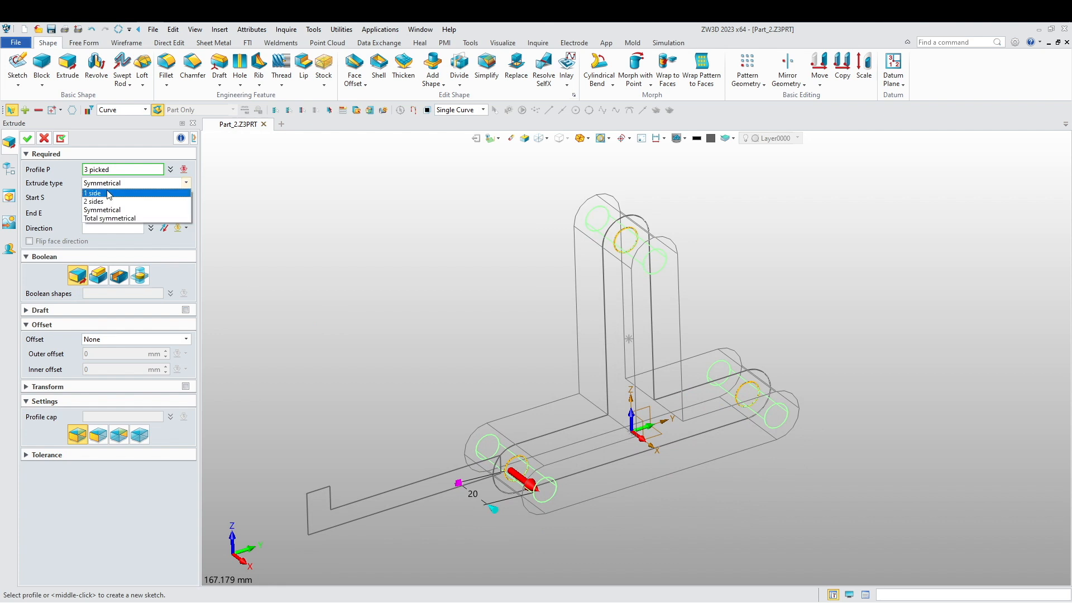
pyautogui.click(101, 193)
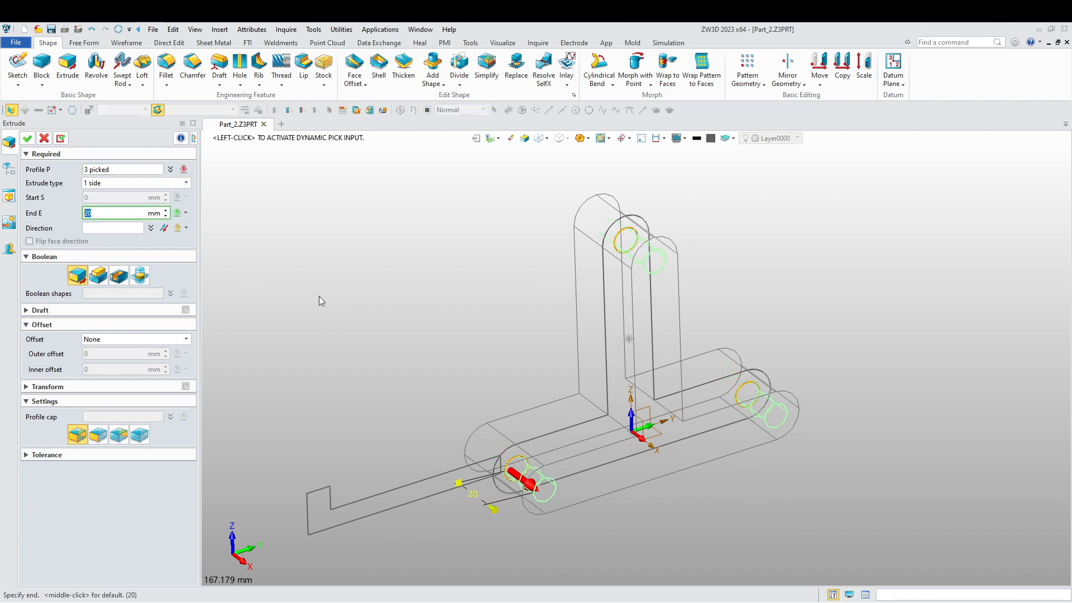
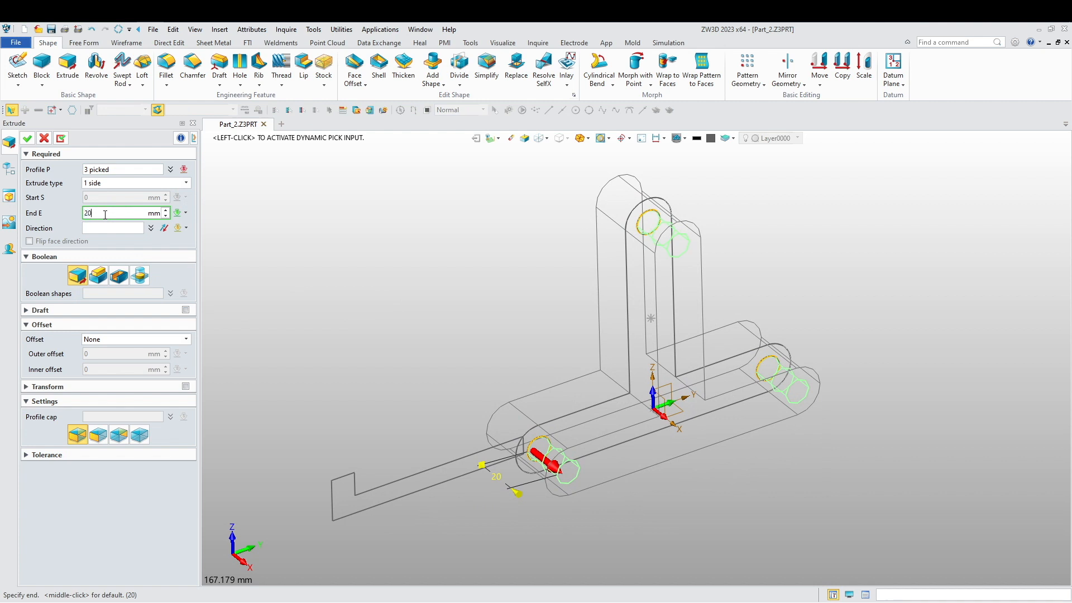
pyautogui.write('5.')
pyautogui.press('Return')
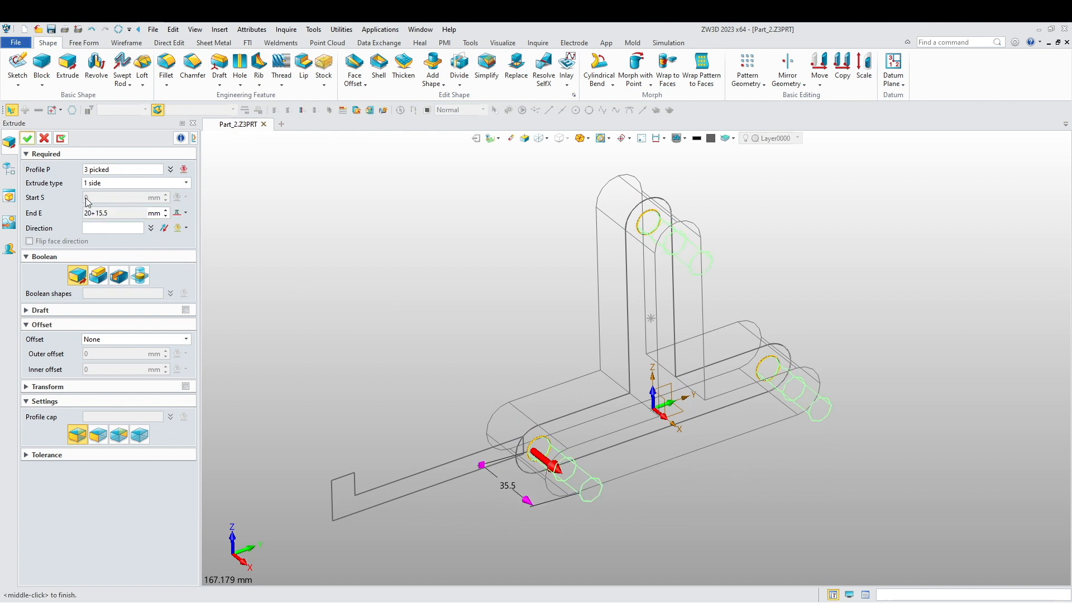
pyautogui.moveTo(325, 275); pyautogui.dragTo(381, 332, button='middle')
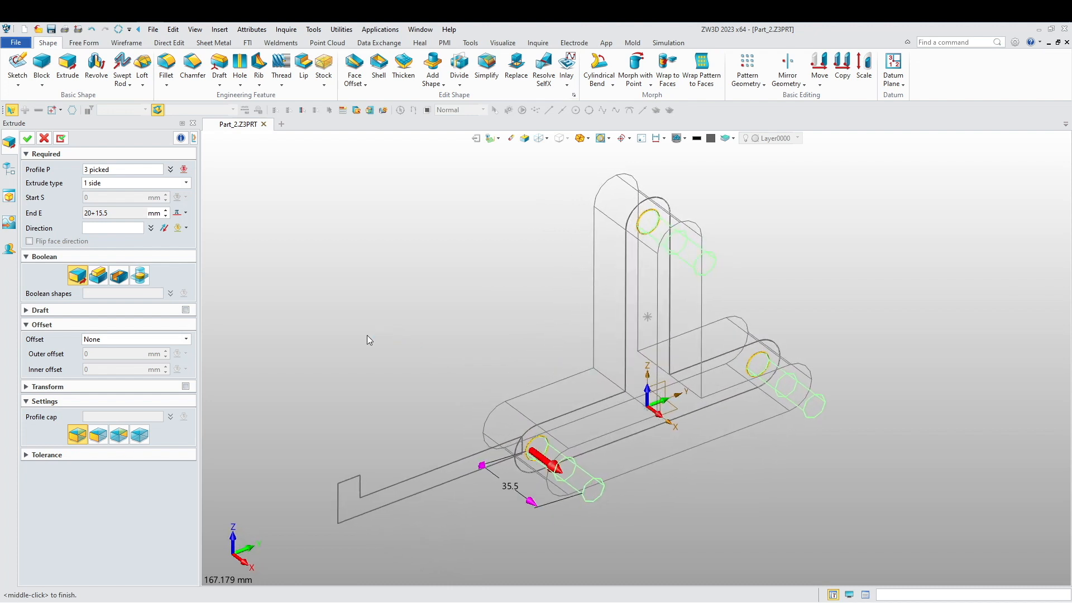
pyautogui.click(27, 138)
pyautogui.click(539, 140)
# Step: Redefine the three-pin extrusion as Symmetrical and add it to the inverted-T body with the add Boolean
pyautogui.scroll(-1, 472, 347)
pyautogui.moveTo(469, 365); pyautogui.dragTo(427, 370, button='right')
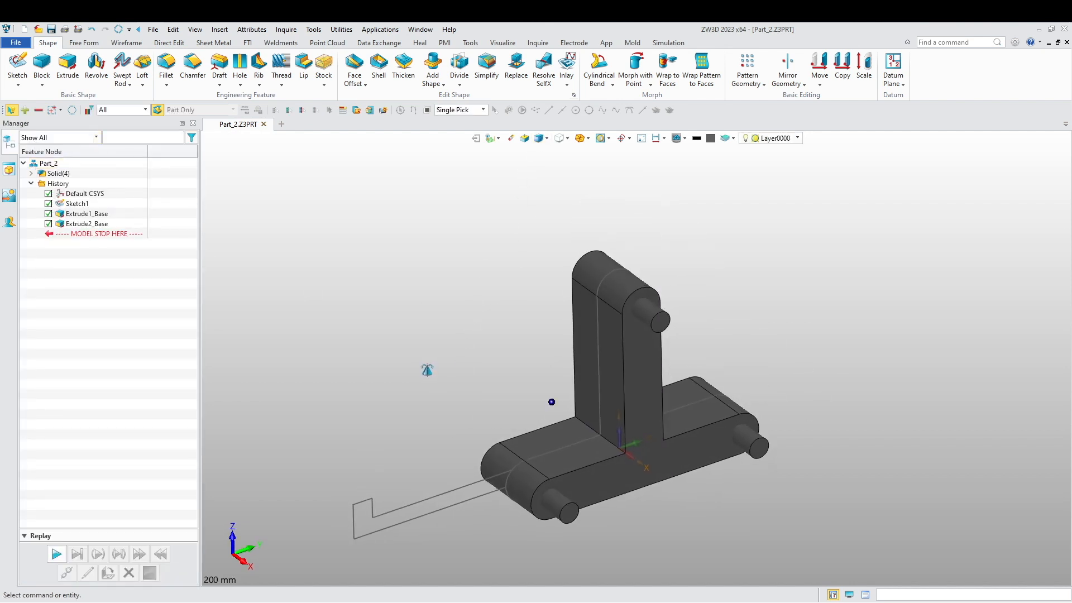
pyautogui.rightClick(408, 333)
pyautogui.click(413, 320)
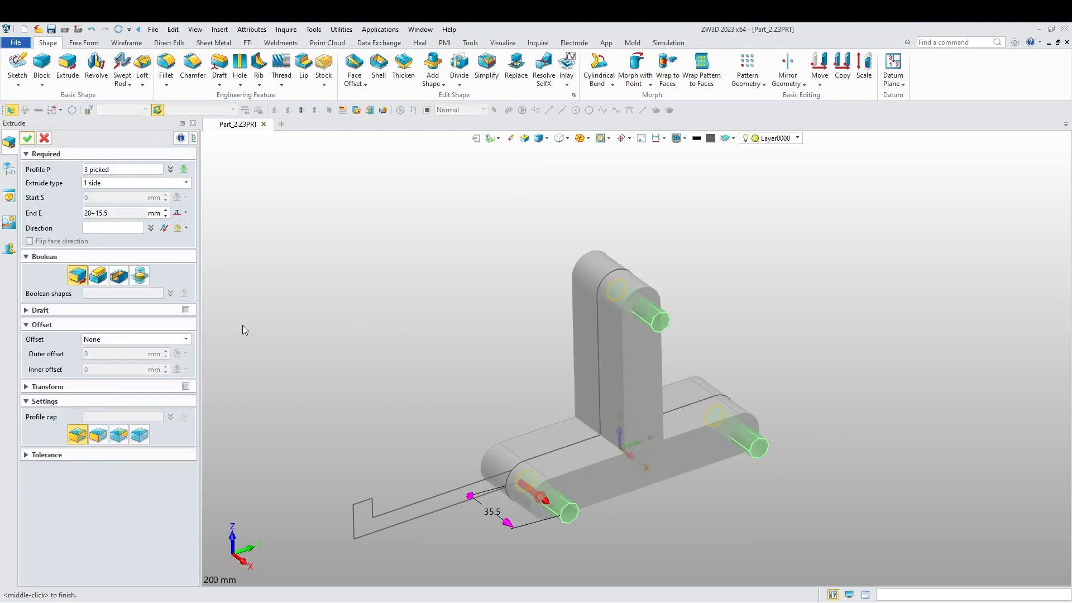
pyautogui.click(186, 182)
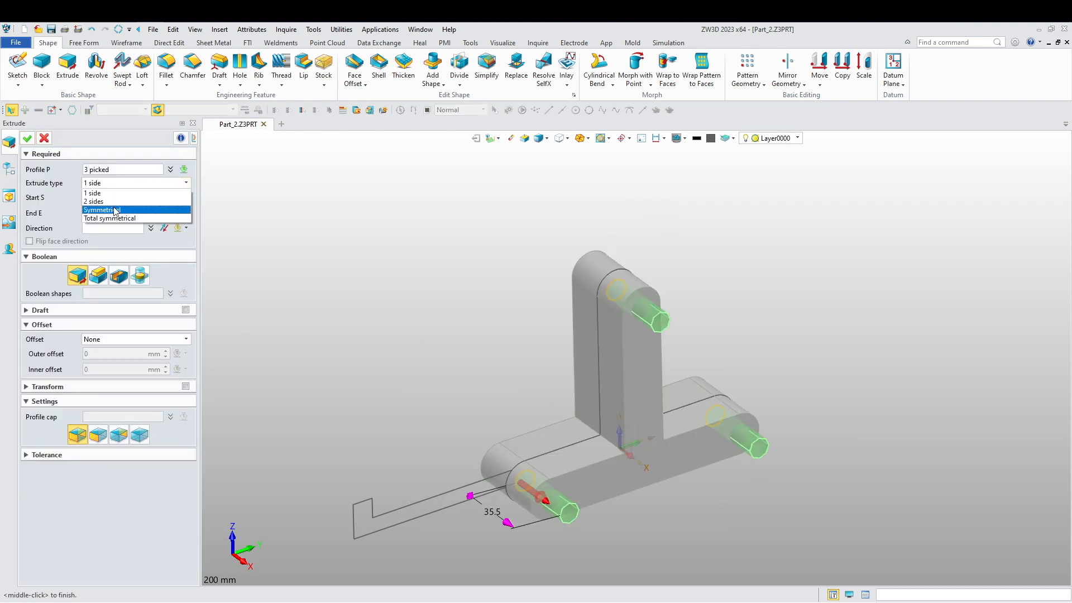
pyautogui.click(116, 210)
pyautogui.moveTo(312, 273)
pyautogui.mouseDown(button='right')
pyautogui.moveTo(347, 296)
pyautogui.moveTo(309, 279)
pyautogui.mouseUp(button='right')
pyautogui.click(98, 276)
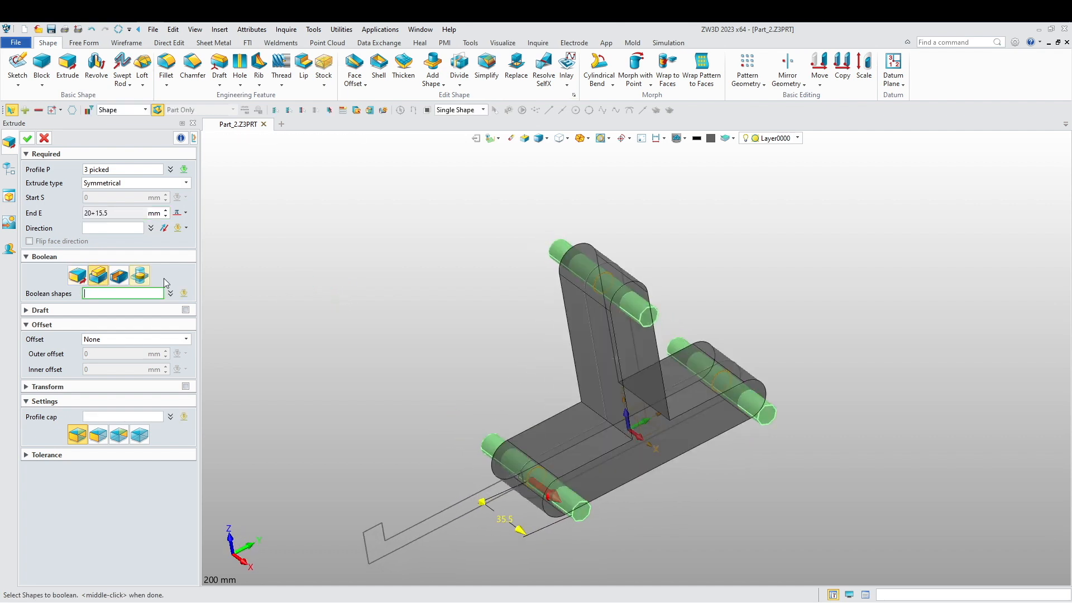
pyautogui.click(27, 138)
# Step: Create a curve list from the six lines of the closed L-shaped outline beside the body, using wireframe display for the hidden closing line
pyautogui.moveTo(407, 335); pyautogui.dragTo(385, 363, button='right')
pyautogui.scroll(-2, 402, 341)
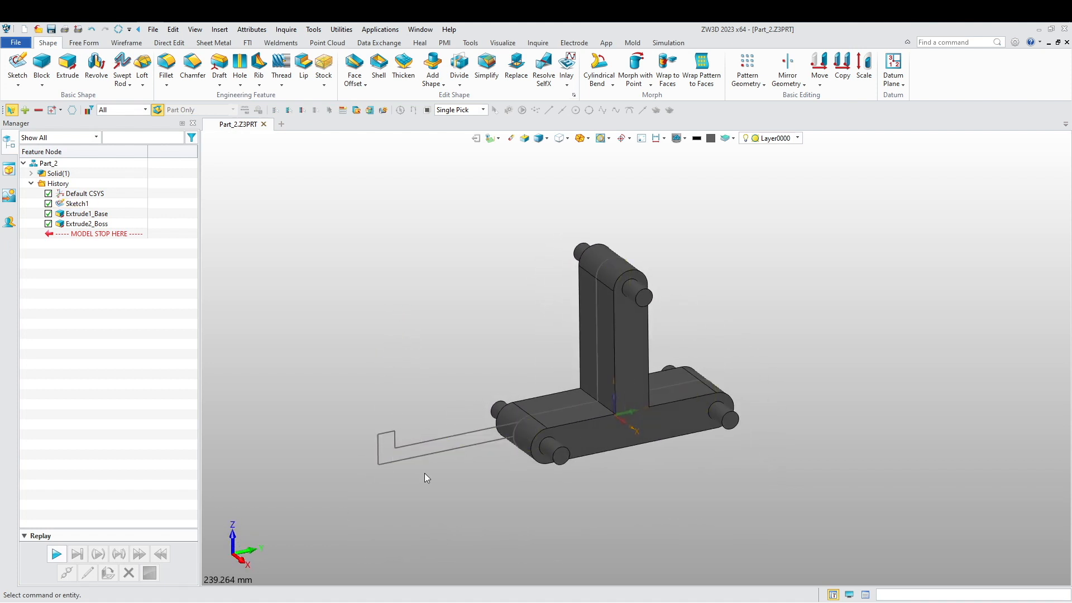
pyautogui.moveTo(398, 429)
pyautogui.mouseDown(button='middle')
pyautogui.moveTo(364, 335)
pyautogui.moveTo(363, 357)
pyautogui.mouseUp(button='middle')
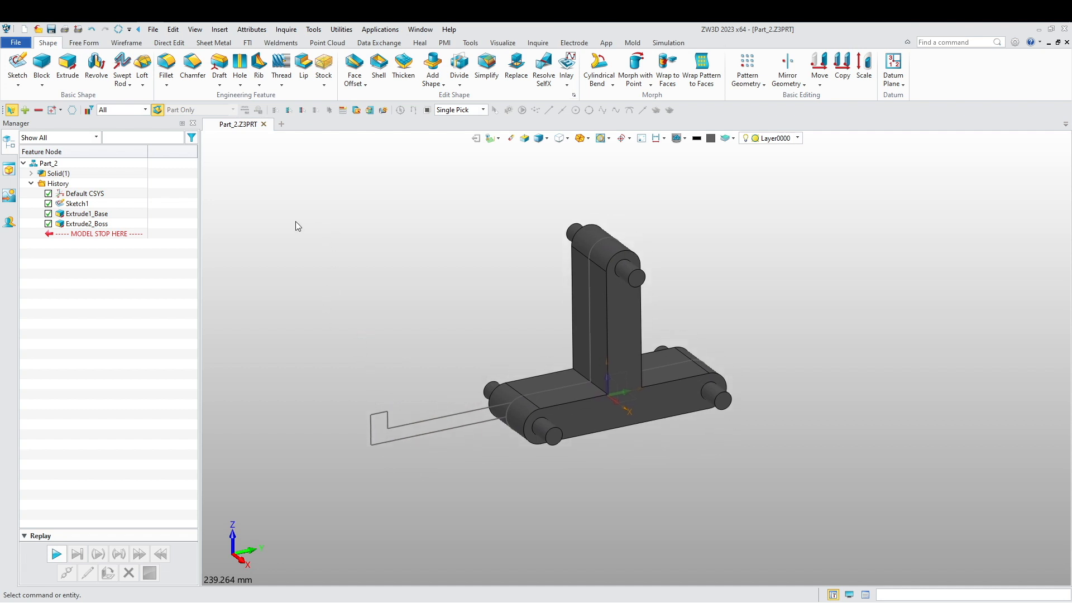
pyautogui.click(83, 42)
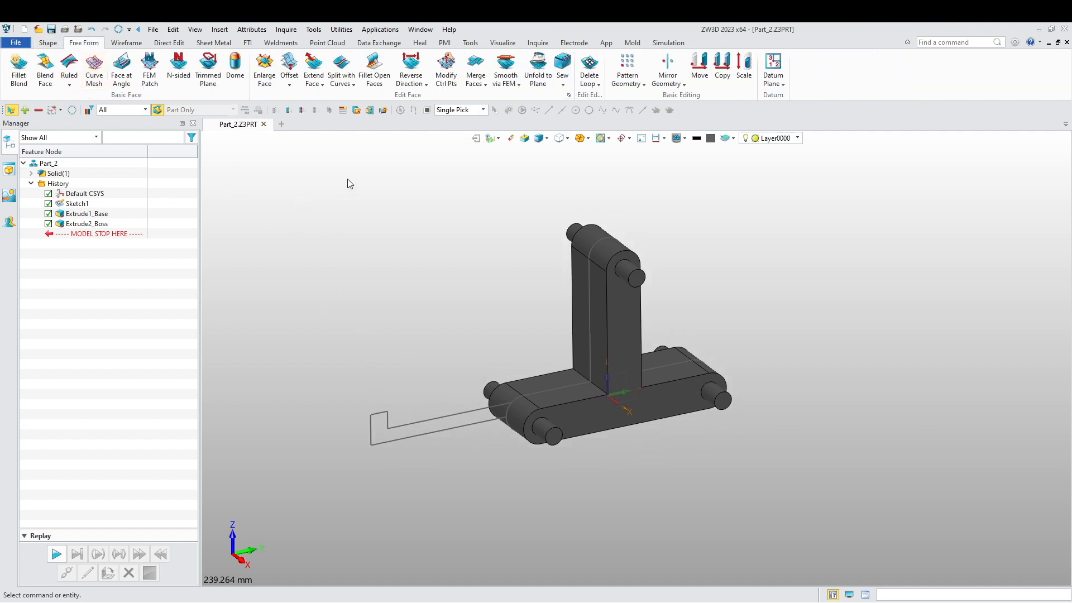
pyautogui.click(126, 42)
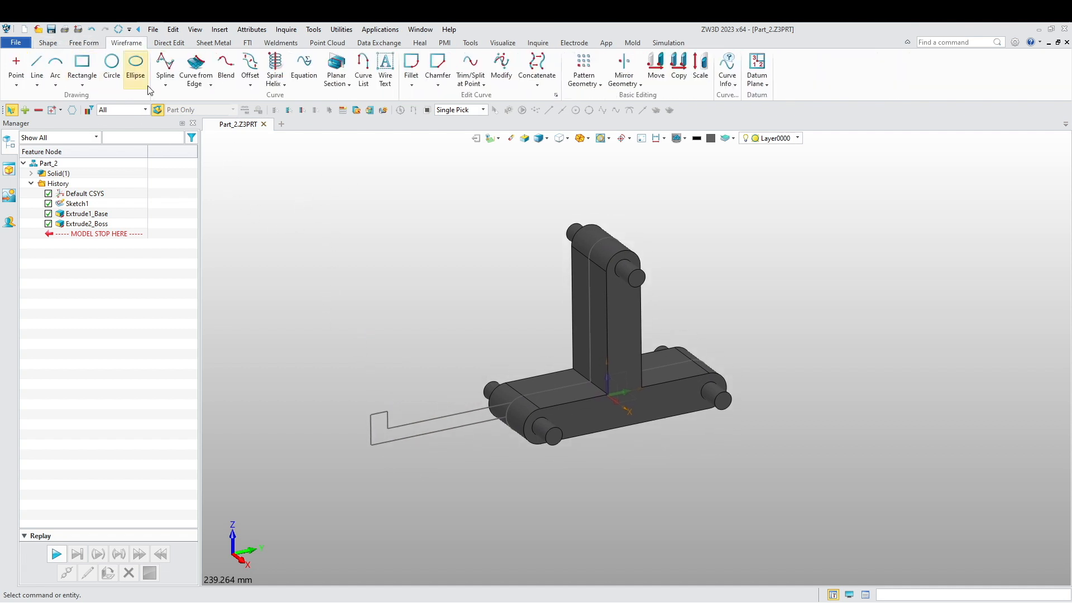
pyautogui.click(364, 70)
pyautogui.scroll(3, 490, 398)
pyautogui.click(375, 435)
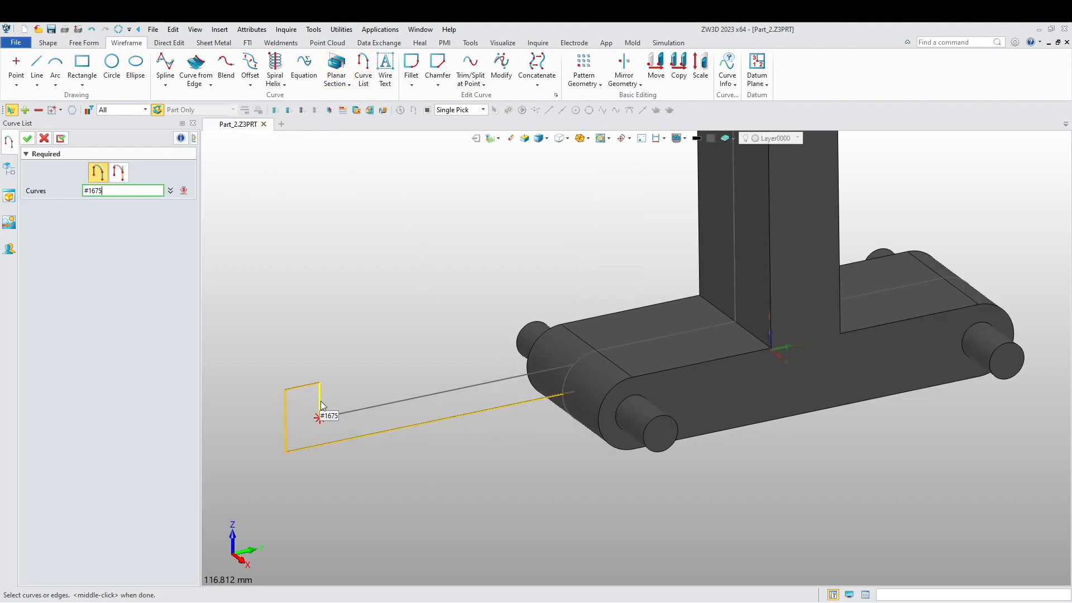
pyautogui.click(539, 140)
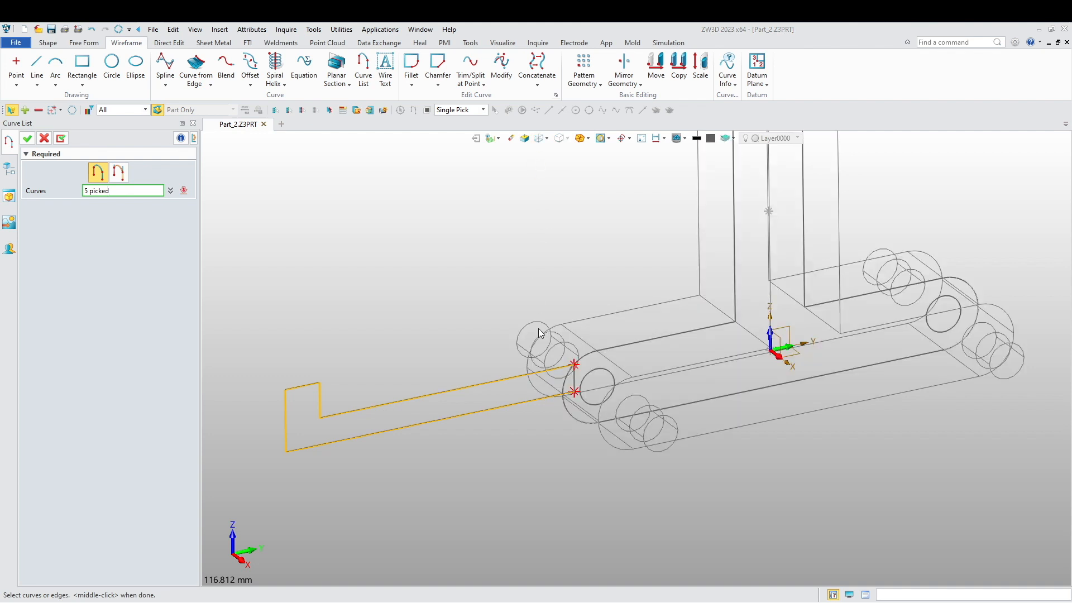
pyautogui.scroll(5, 572, 380)
pyautogui.click(579, 383)
pyautogui.scroll(-10, 574, 367)
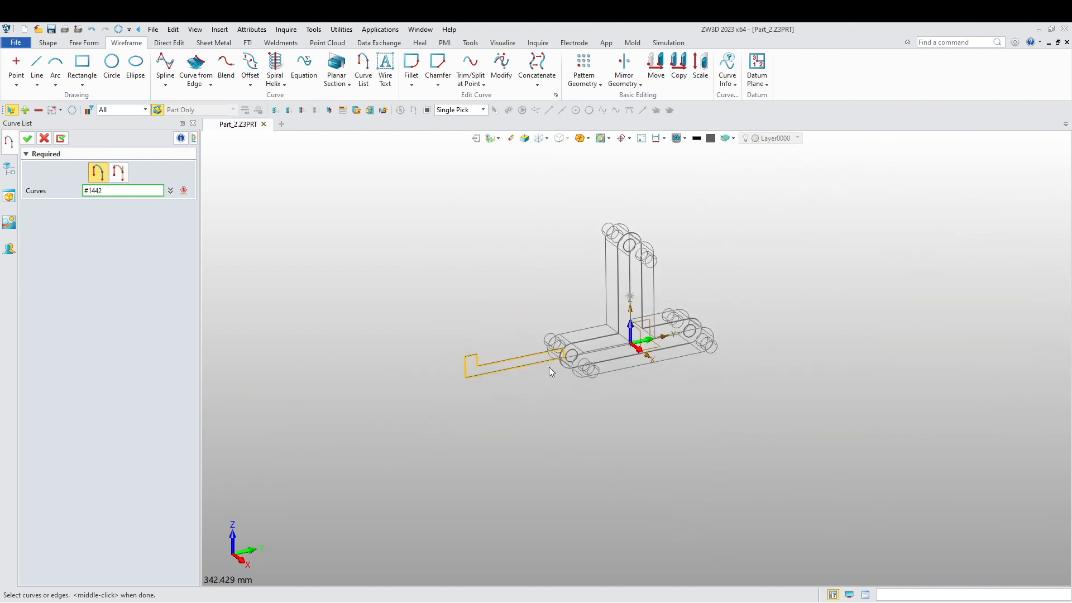
pyautogui.click(28, 140)
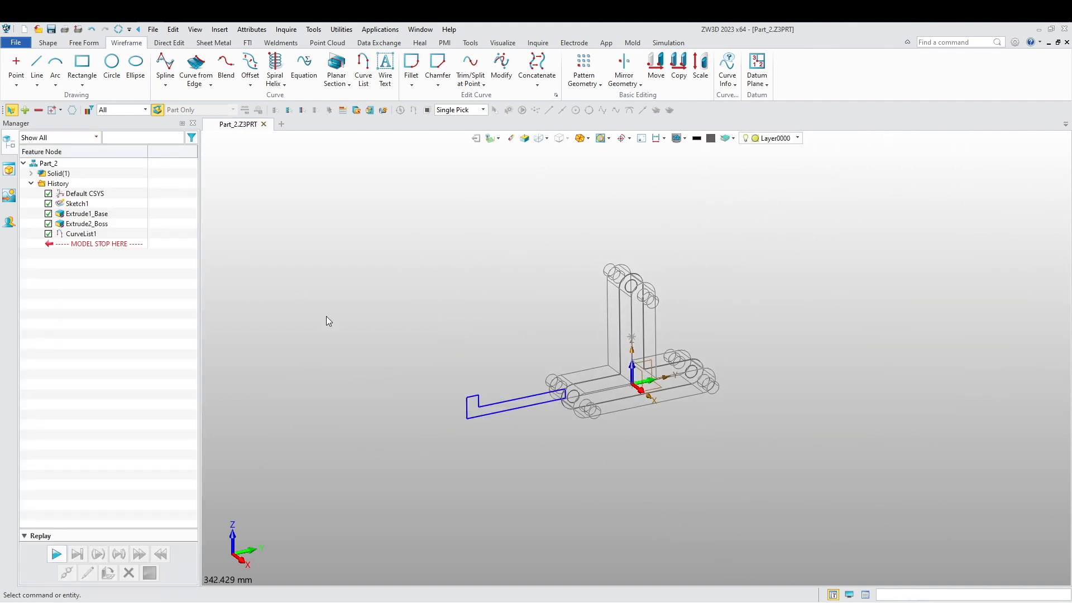
# Step: Start a Revolve with the curve list as profile and its long lower line as the axis
pyautogui.moveTo(326, 316); pyautogui.dragTo(339, 346, button='middle')
pyautogui.click(48, 43)
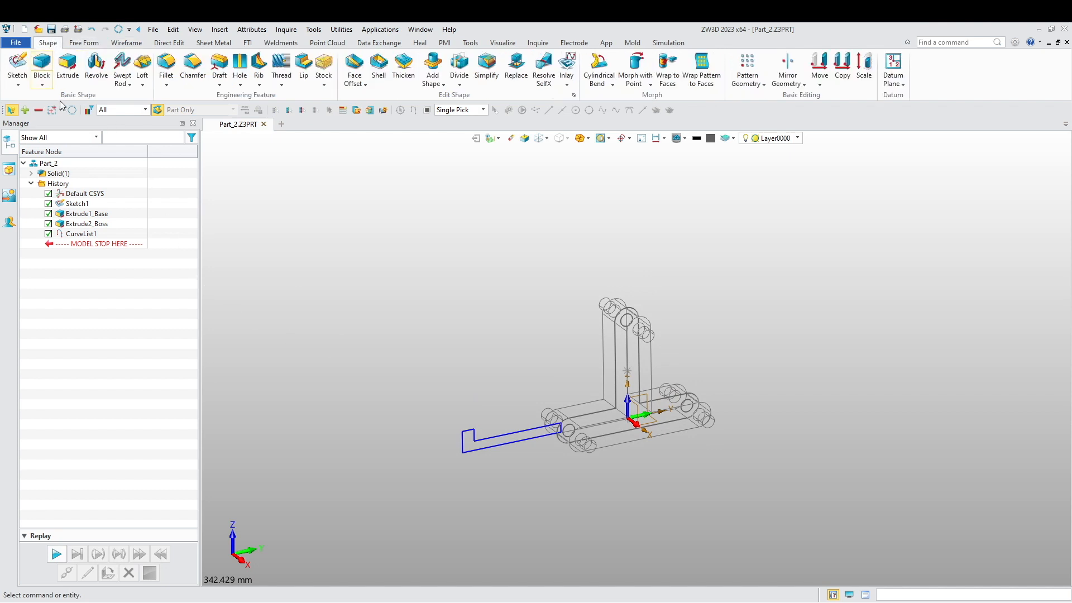
pyautogui.click(96, 67)
pyautogui.scroll(3, 443, 517)
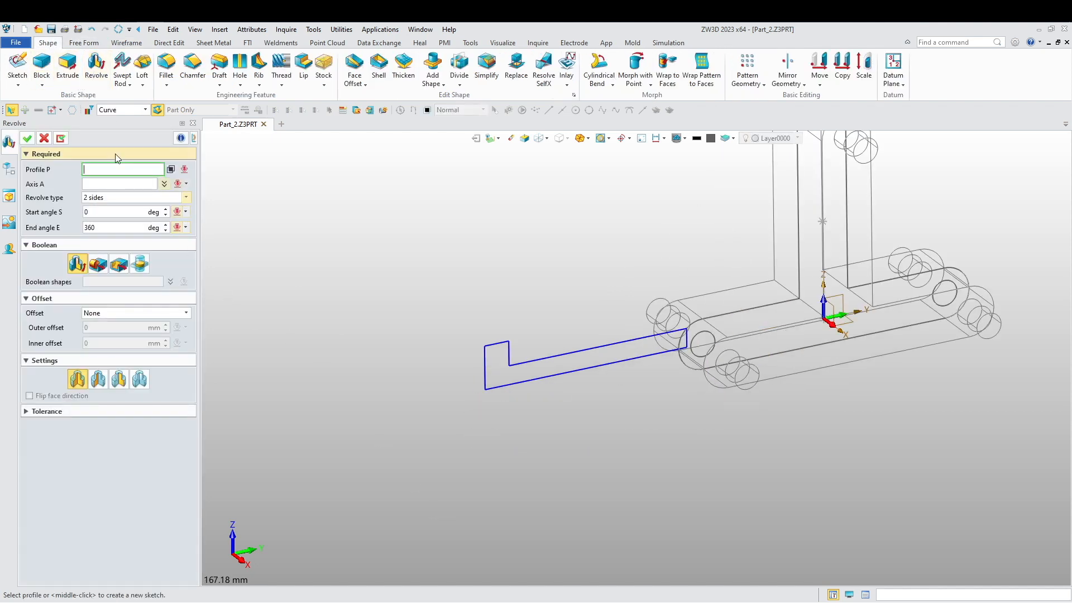
pyautogui.click(115, 117)
pyautogui.click(569, 369)
pyautogui.click(620, 362)
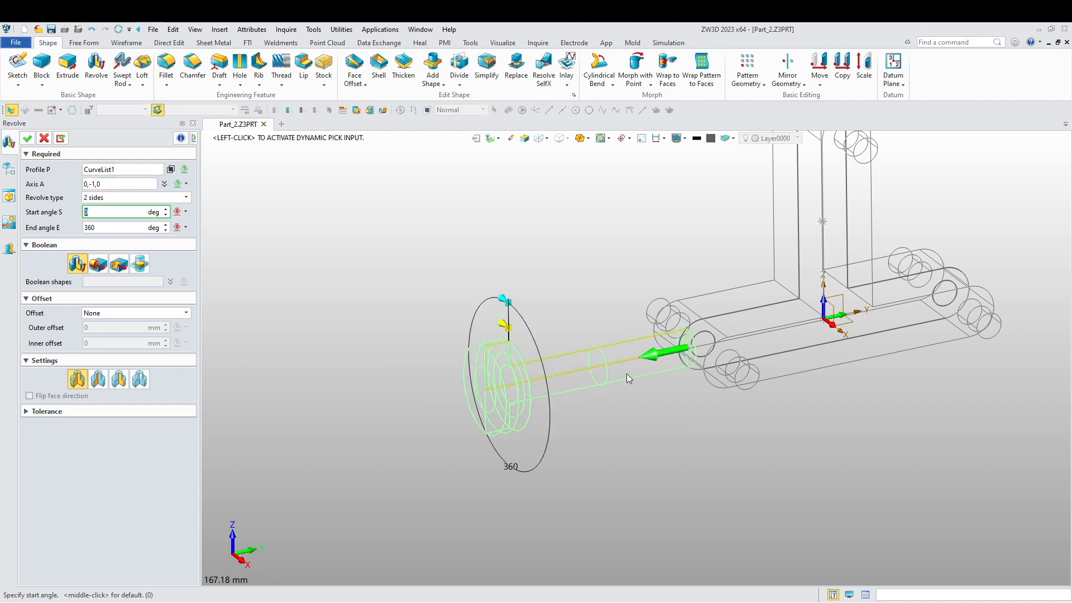
# Step: Restore the shaded display and complete the 360-degree revolve of the flanged shaft, adding it to the body with the add Boolean
pyautogui.click(540, 139)
pyautogui.moveTo(496, 229); pyautogui.dragTo(555, 229, button='right')
pyautogui.scroll(4, 547, 441)
pyautogui.moveTo(560, 445)
pyautogui.mouseDown(button='right')
pyautogui.moveTo(612, 423)
pyautogui.moveTo(546, 444)
pyautogui.moveTo(559, 447)
pyautogui.mouseUp(button='right')
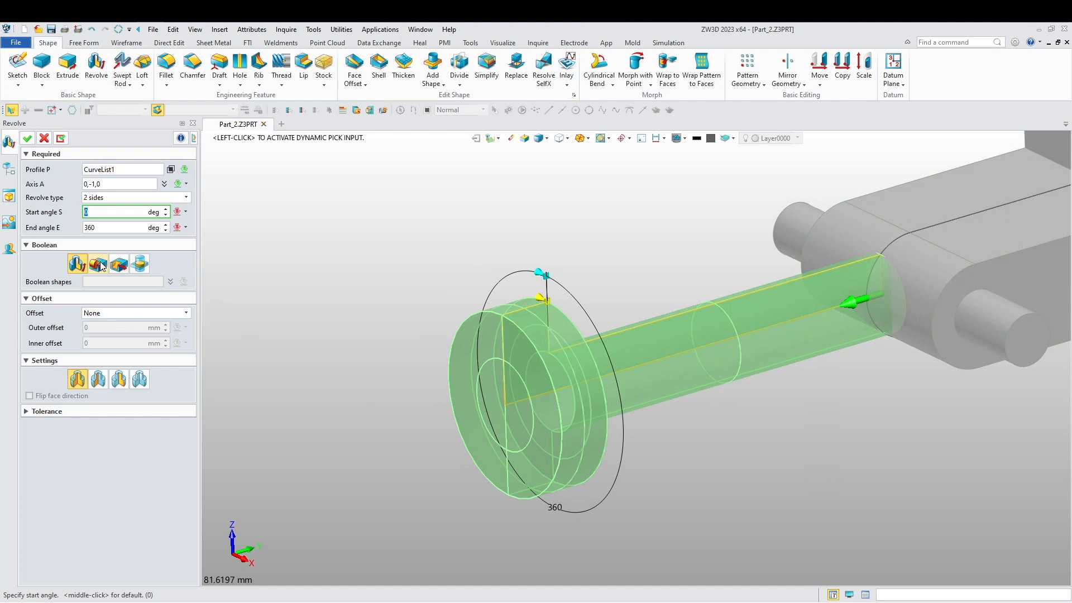
pyautogui.click(101, 263)
pyautogui.scroll(-1, 408, 357)
pyautogui.moveTo(408, 357); pyautogui.dragTo(408, 297, button='middle')
pyautogui.scroll(-3, 409, 298)
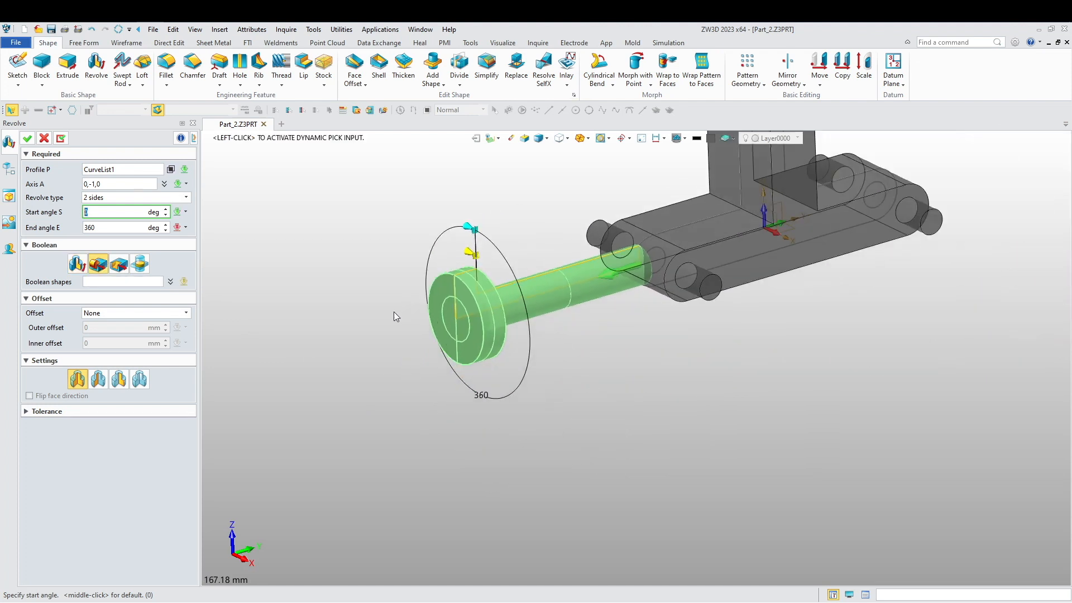
pyautogui.moveTo(381, 331); pyautogui.dragTo(385, 308, button='middle')
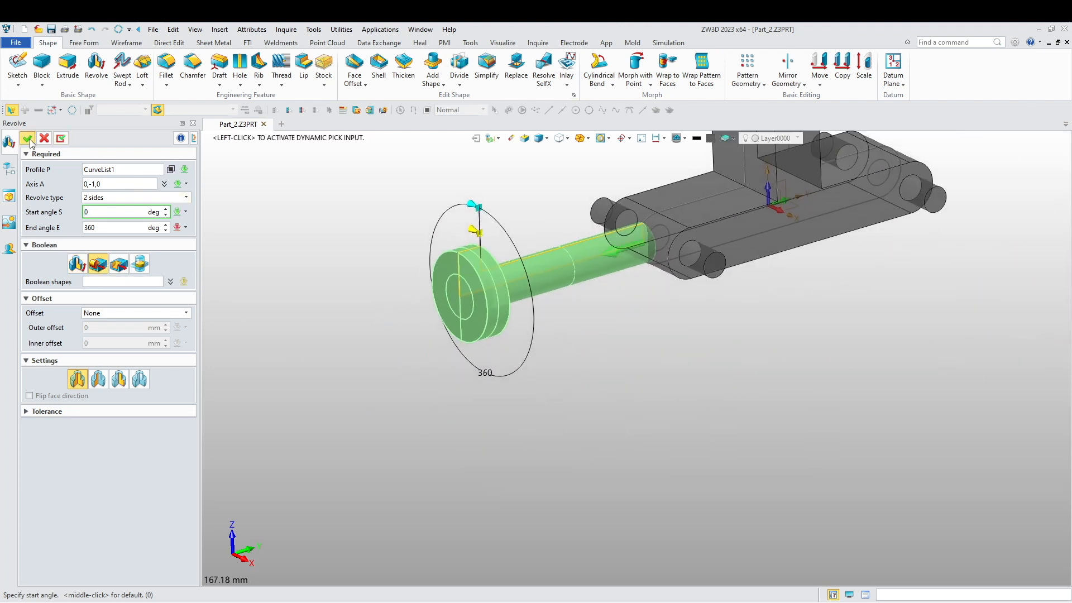
pyautogui.click(26, 137)
# Step: Reopen Sketch1 for editing to work on the L-shaped flange outline
pyautogui.moveTo(317, 309); pyautogui.dragTo(286, 357, button='right')
pyautogui.scroll(-1, 344, 310)
pyautogui.scroll(-2, 344, 310)
pyautogui.scroll(2, 363, 321)
pyautogui.scroll(-1, 384, 330)
pyautogui.moveTo(383, 337); pyautogui.dragTo(391, 369, button='middle')
pyautogui.scroll(-2, 393, 433)
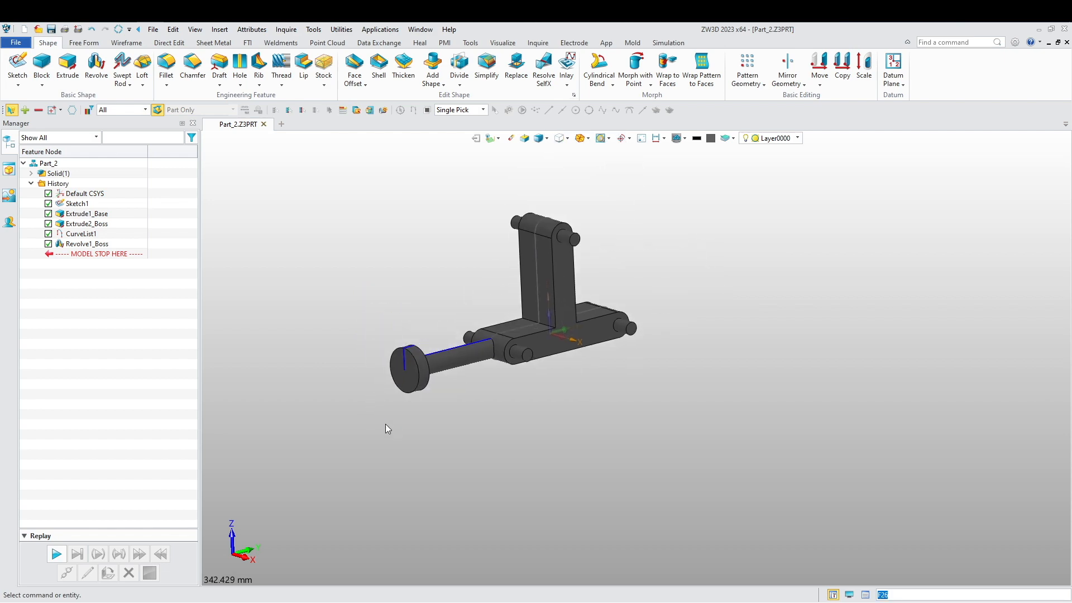
pyautogui.moveTo(114, 215); pyautogui.dragTo(114, 214)
pyautogui.rightClick(245, 218)
pyautogui.click(252, 211)
pyautogui.scroll(6, 350, 356)
pyautogui.scroll(2, 346, 405)
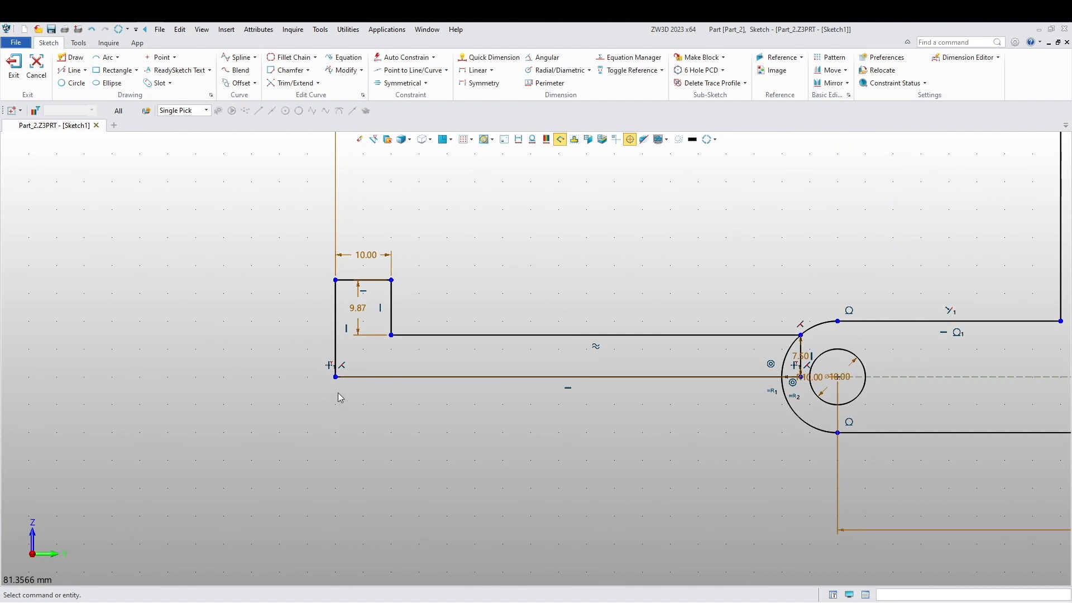
pyautogui.scroll(-2, 296, 305)
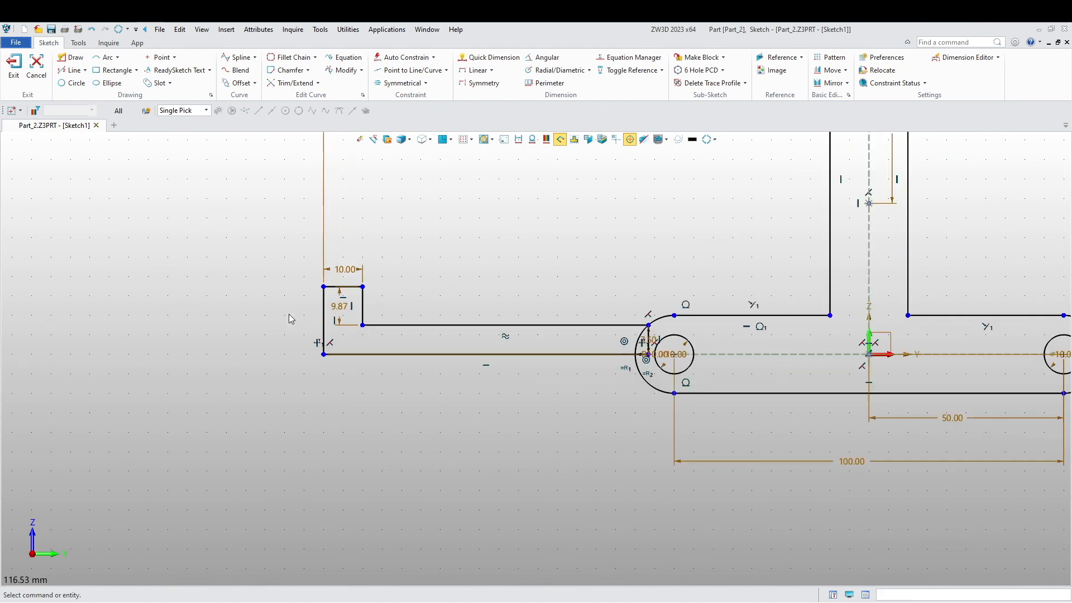
# Step: Try to dimension the full height of the flange's outer vertical line, and undo the added dimension
pyautogui.click(491, 59)
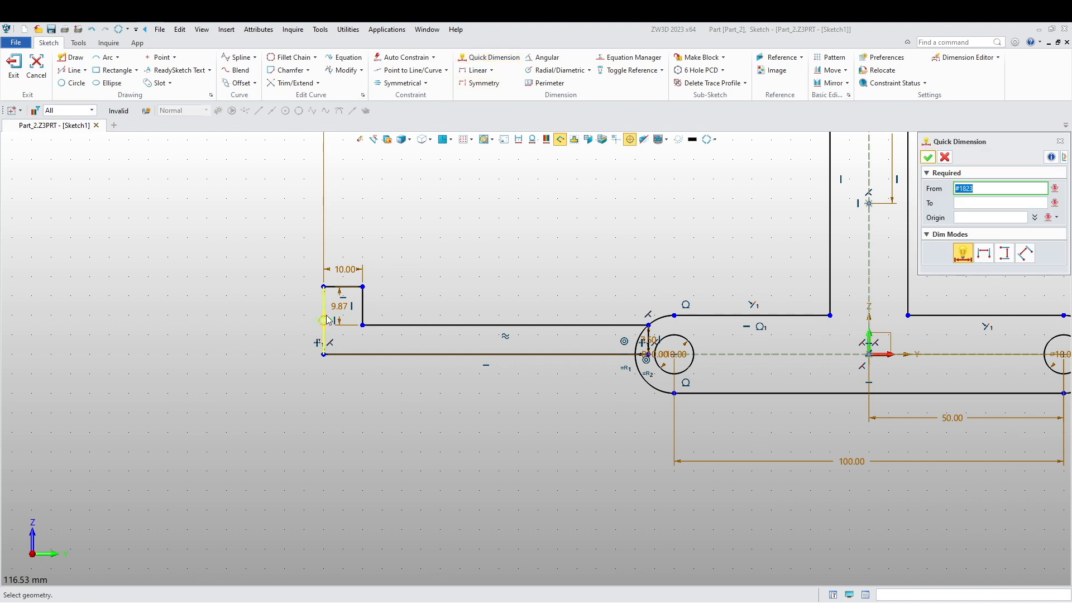
pyautogui.click(270, 340)
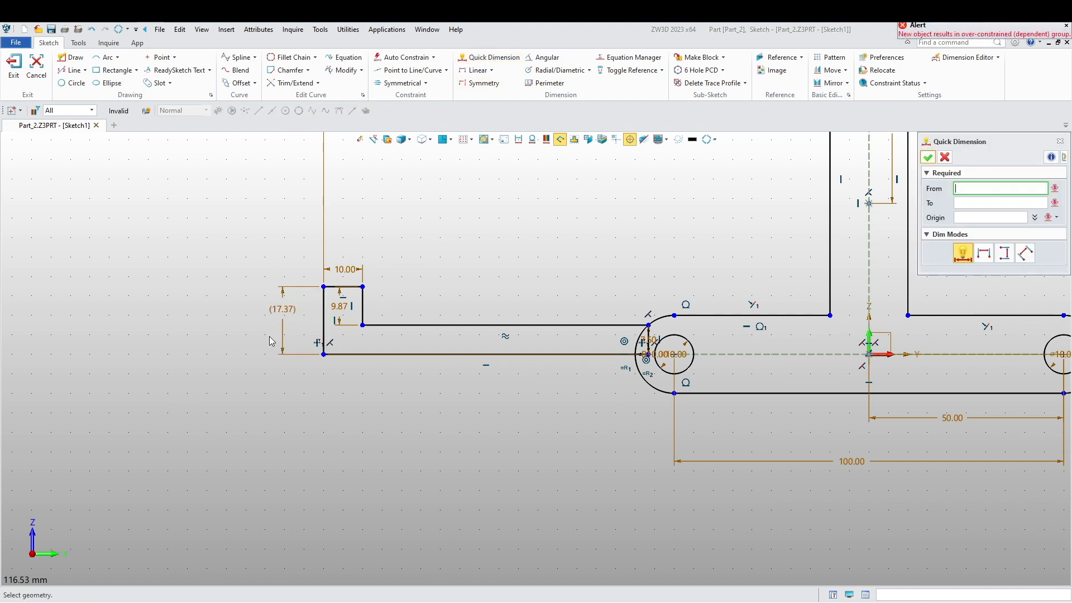
pyautogui.press('Escape')
pyautogui.scroll(4, 282, 365)
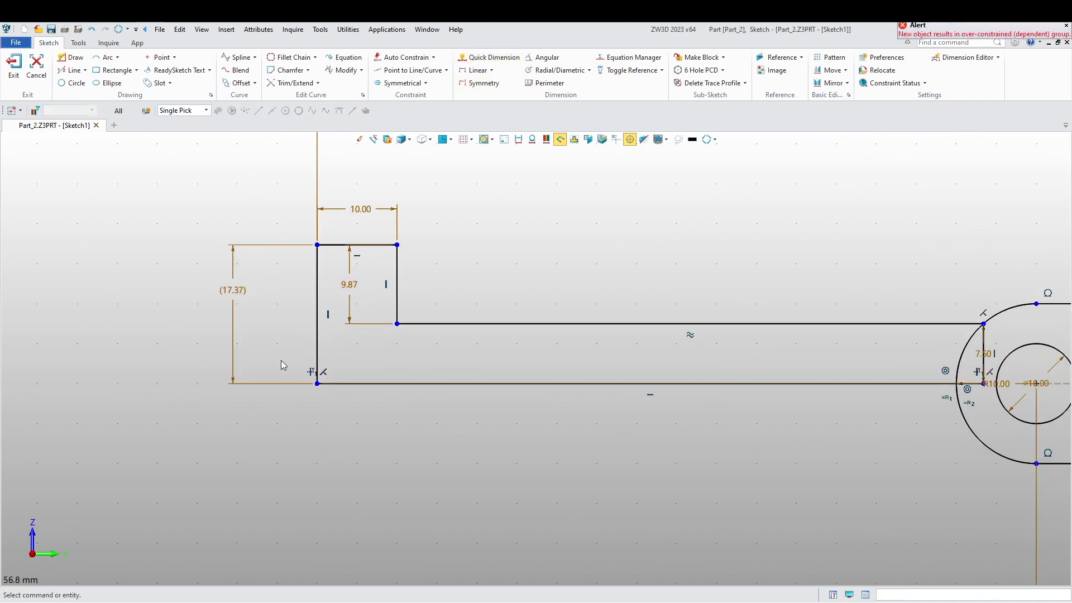
pyautogui.hotkey('ctrl', 'z')
pyautogui.scroll(2, 307, 318)
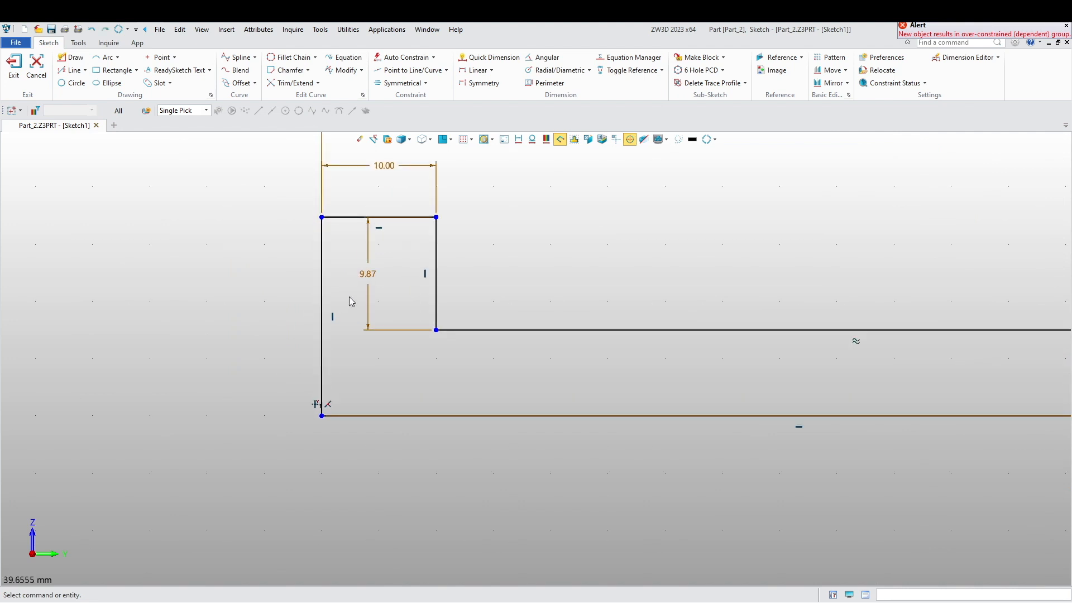
# Step: Delete the vertical dimension of the flange's short step above the shaft line
pyautogui.rightClick(373, 268)
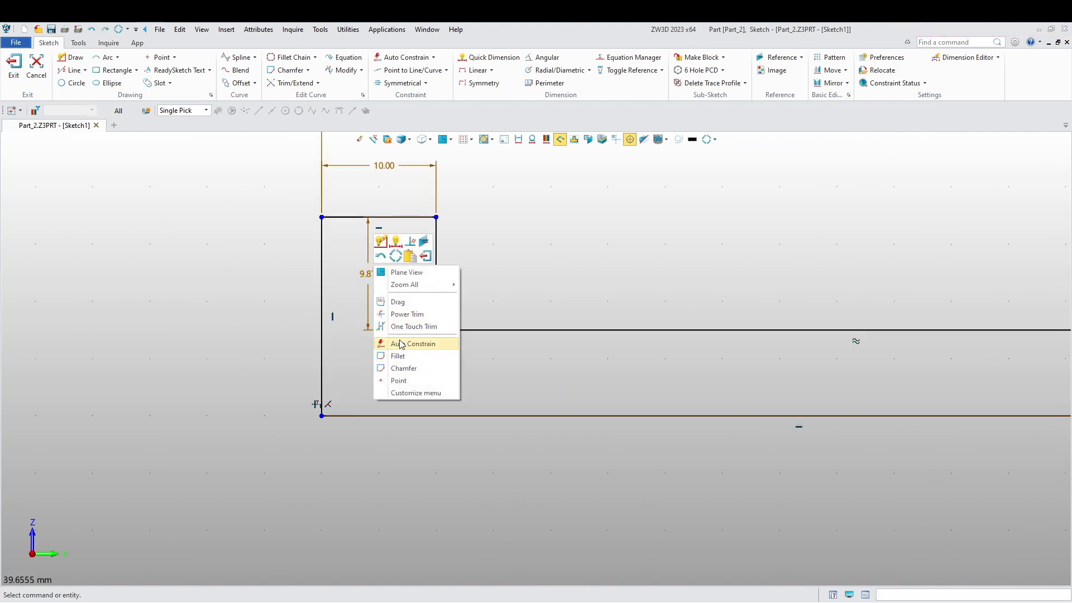
pyautogui.press('Escape')
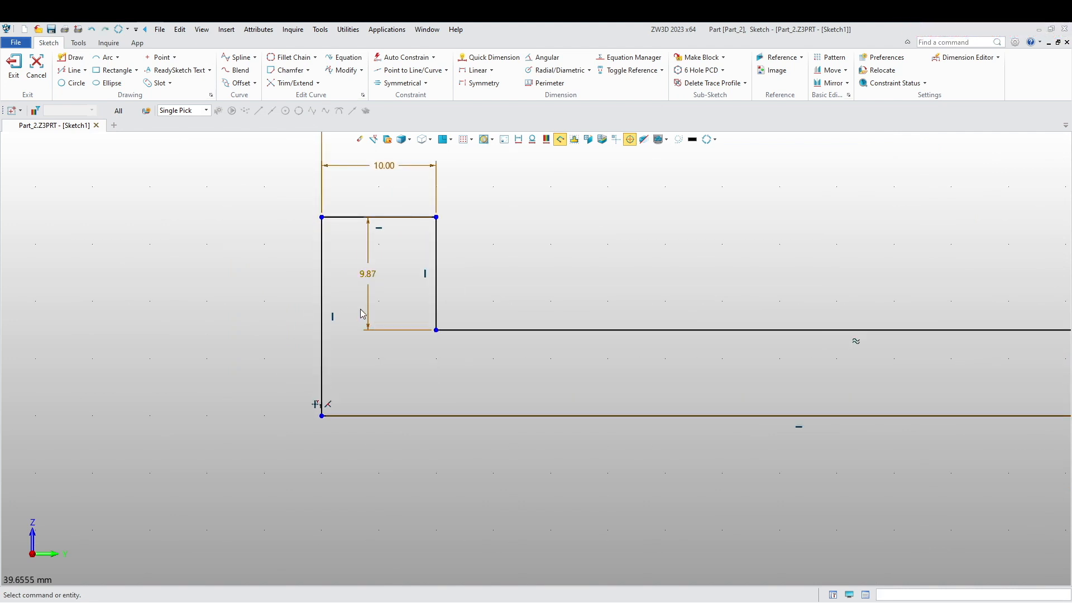
pyautogui.rightClick(367, 260)
pyautogui.click(402, 278)
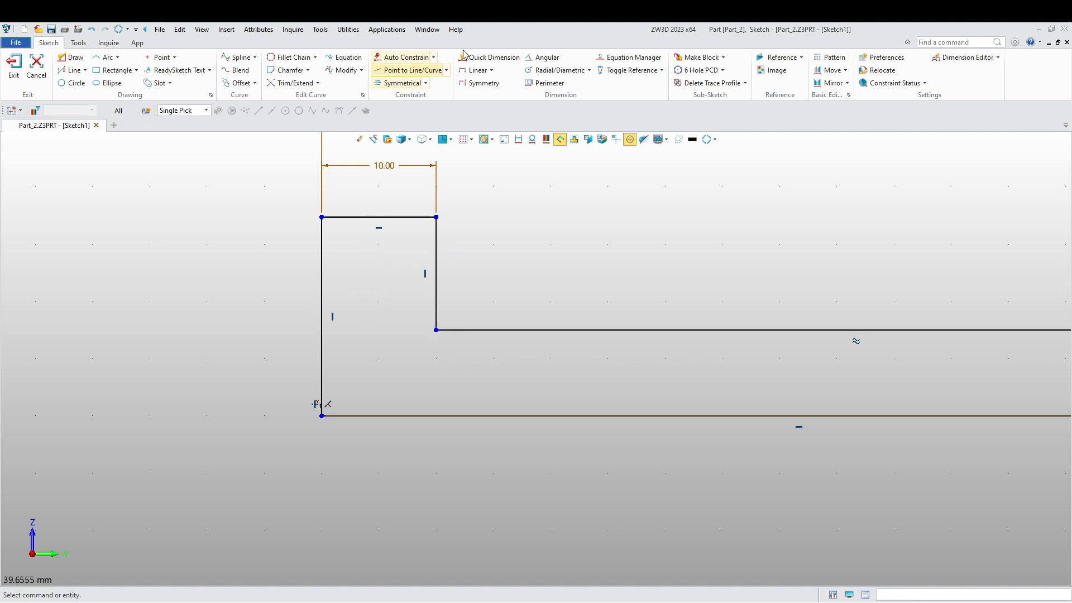
# Step: Dimension the flange's outer vertical line with Quick Dimension and set its height to 25 mm
pyautogui.click(489, 57)
pyautogui.hotkey('ctrl', 'f')
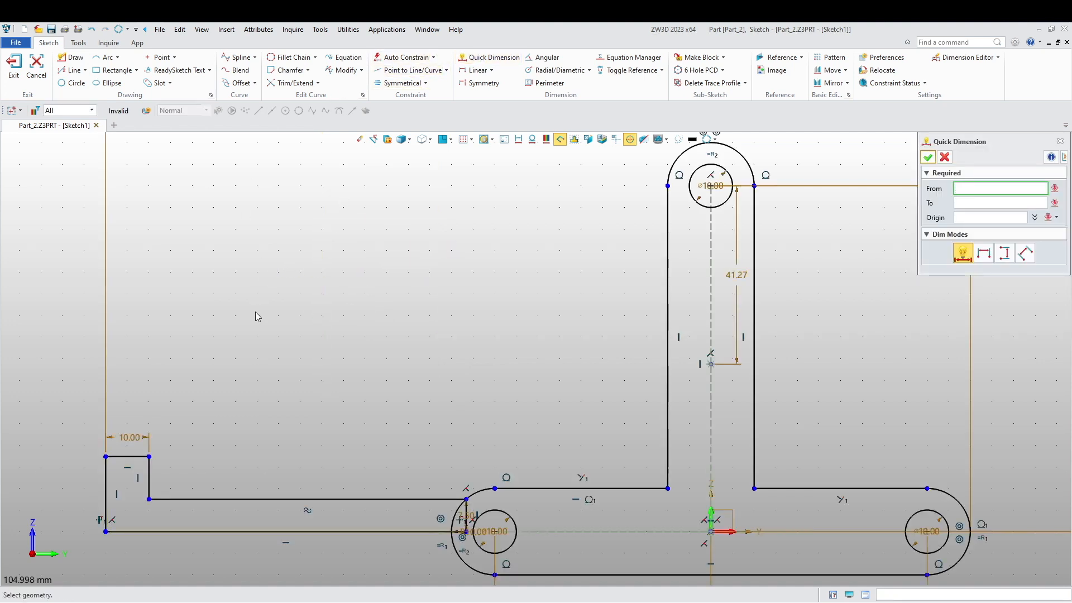
pyautogui.click(106, 494)
pyautogui.click(73, 491)
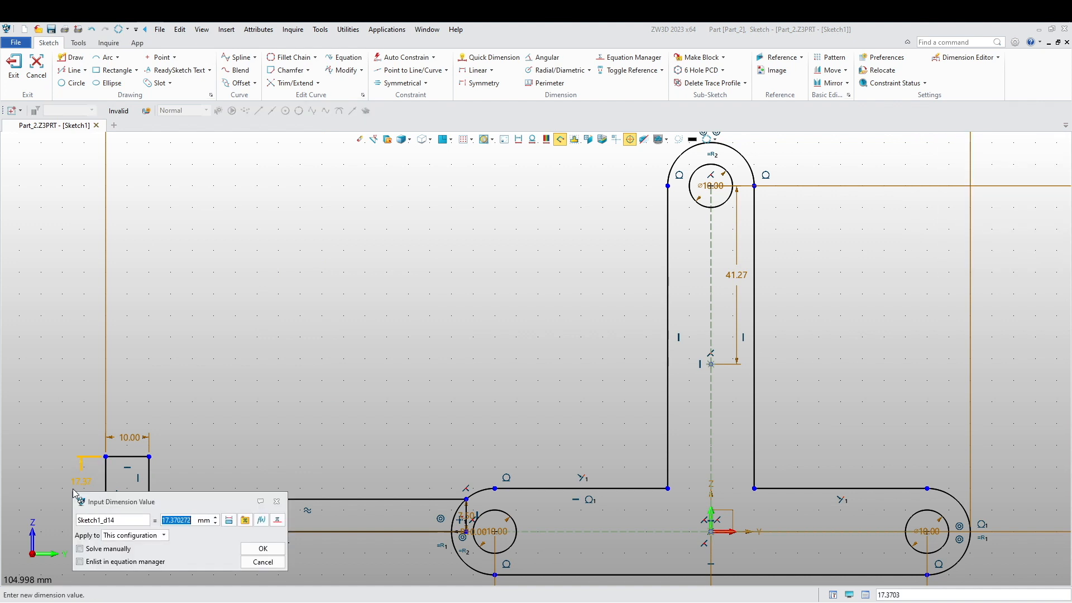
pyautogui.write('25')
pyautogui.press('Return')
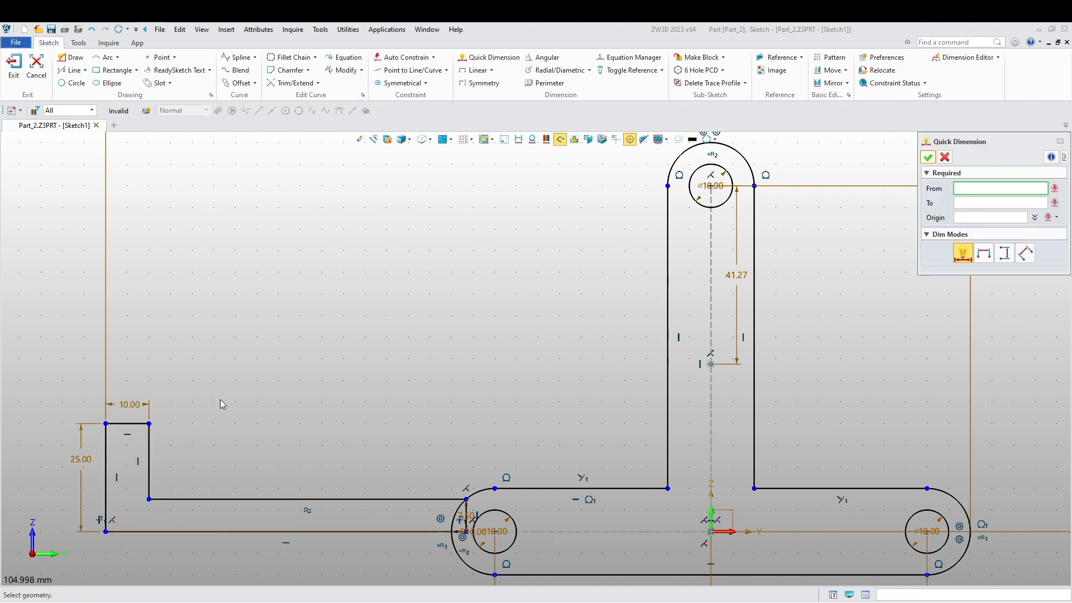
# Step: End the dimensioning and exit the sketch so the part rebuilds with the edited flange profile
pyautogui.hotkey('ctrl', 'f')
pyautogui.scroll(2, 267, 490)
pyautogui.moveTo(268, 490); pyautogui.dragTo(345, 499, button='middle')
pyautogui.press('Escape')
pyautogui.click(14, 64)
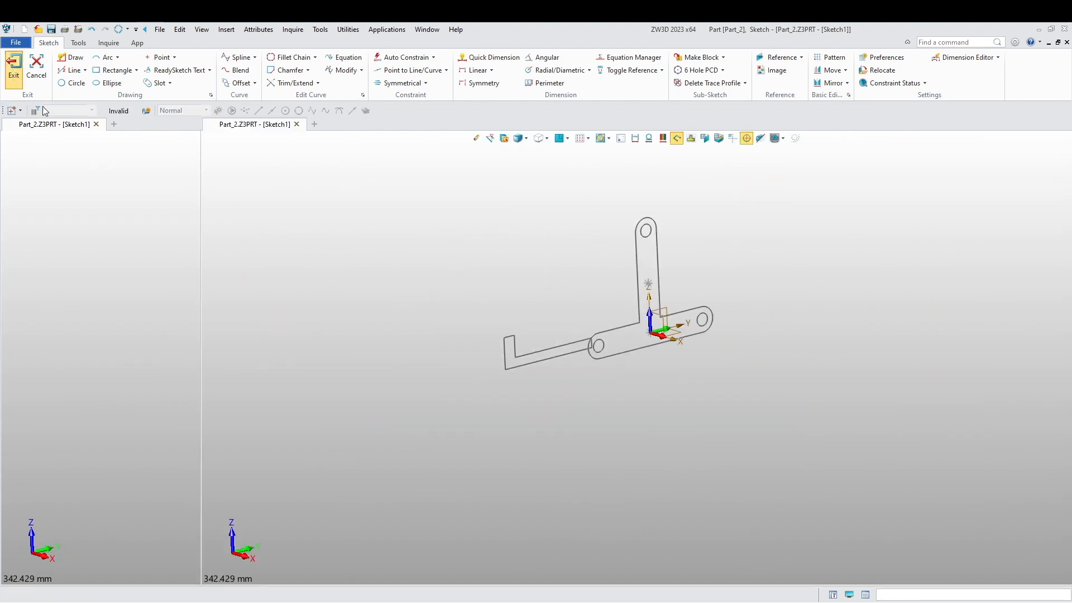
# Step: Start a new sketch on the default XY plane of the part
pyautogui.scroll(5, 425, 435)
pyautogui.scroll(-2, 431, 445)
pyautogui.moveTo(431, 445); pyautogui.dragTo(501, 501, button='middle')
pyautogui.moveTo(631, 521); pyautogui.dragTo(678, 384, button='right')
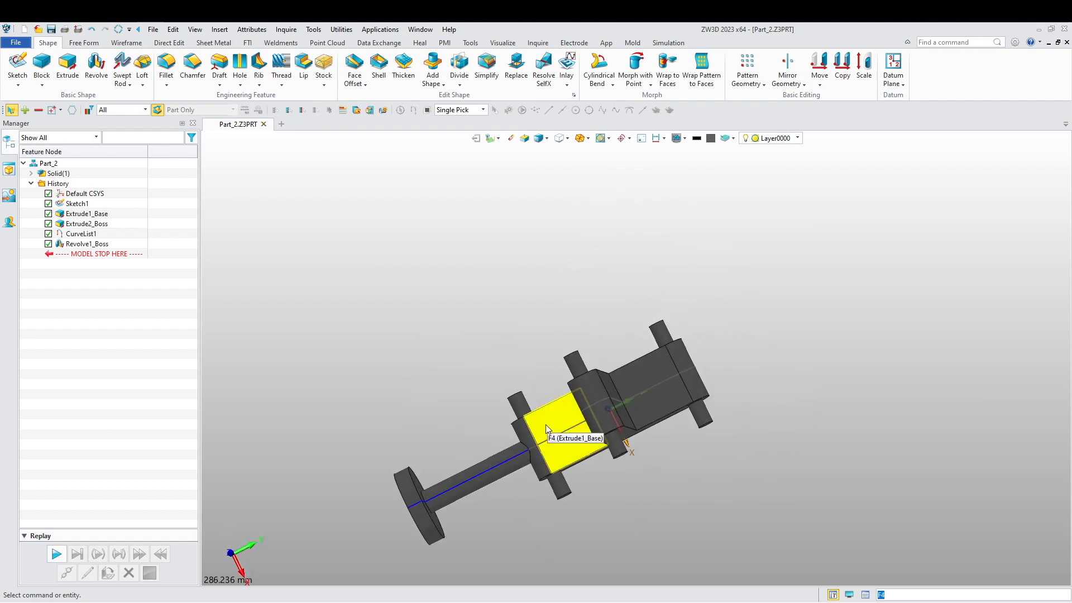
pyautogui.moveTo(676, 378); pyautogui.dragTo(431, 344, button='right')
pyautogui.rightClick(432, 297)
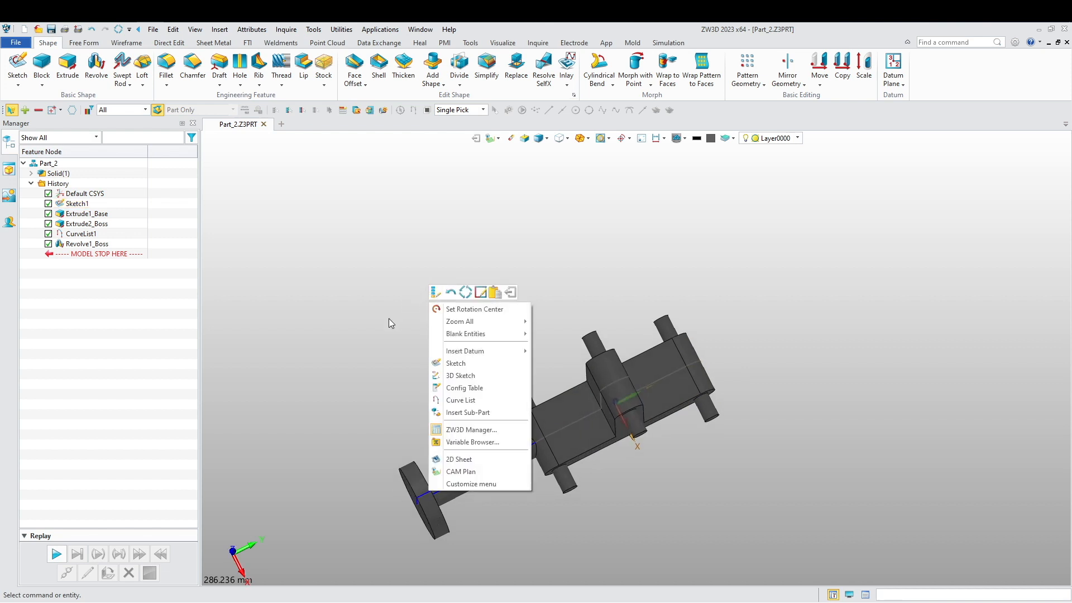
pyautogui.click(431, 378)
pyautogui.scroll(-4, 450, 399)
pyautogui.moveTo(527, 465); pyautogui.dragTo(529, 442, button='right')
pyautogui.click(509, 408)
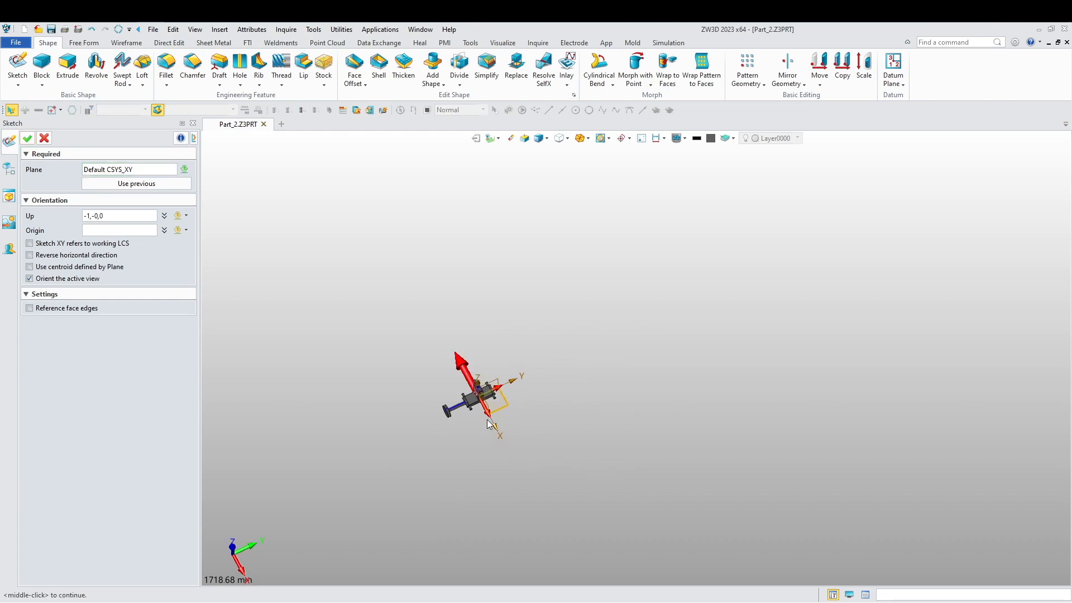
pyautogui.middleClick(486, 426)
pyautogui.scroll(1, 500, 400)
pyautogui.moveTo(499, 400); pyautogui.dragTo(414, 458, button='middle')
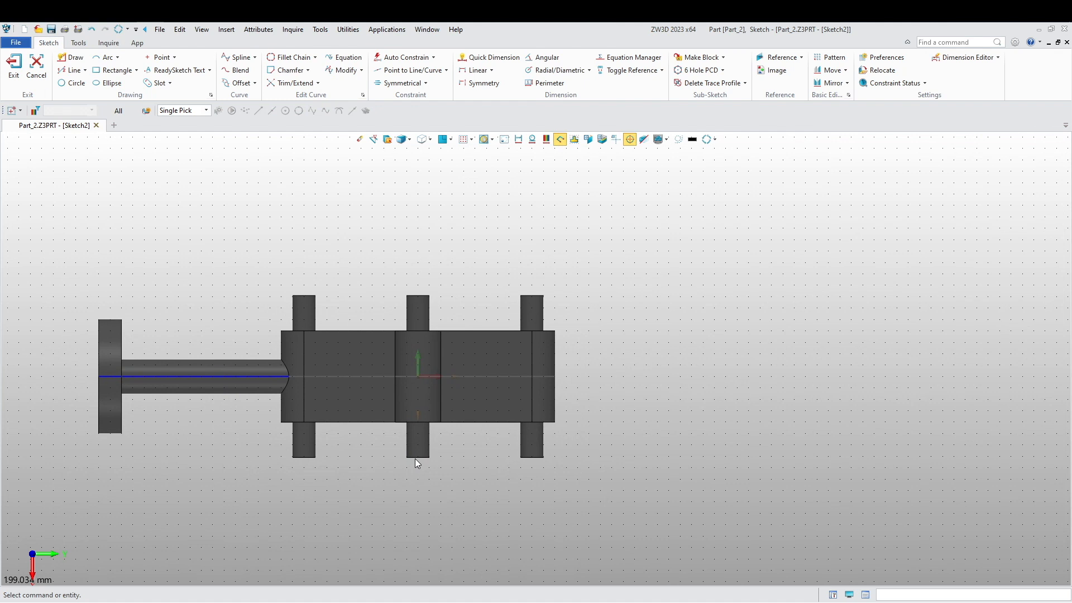
# Step: In wireframe display, sketch a 20 mm wide slot about 85 mm between centres along the base's centreline, ending at the end face opposite the shaft
pyautogui.click(400, 142)
pyautogui.moveTo(390, 258); pyautogui.dragTo(357, 276, button='middle')
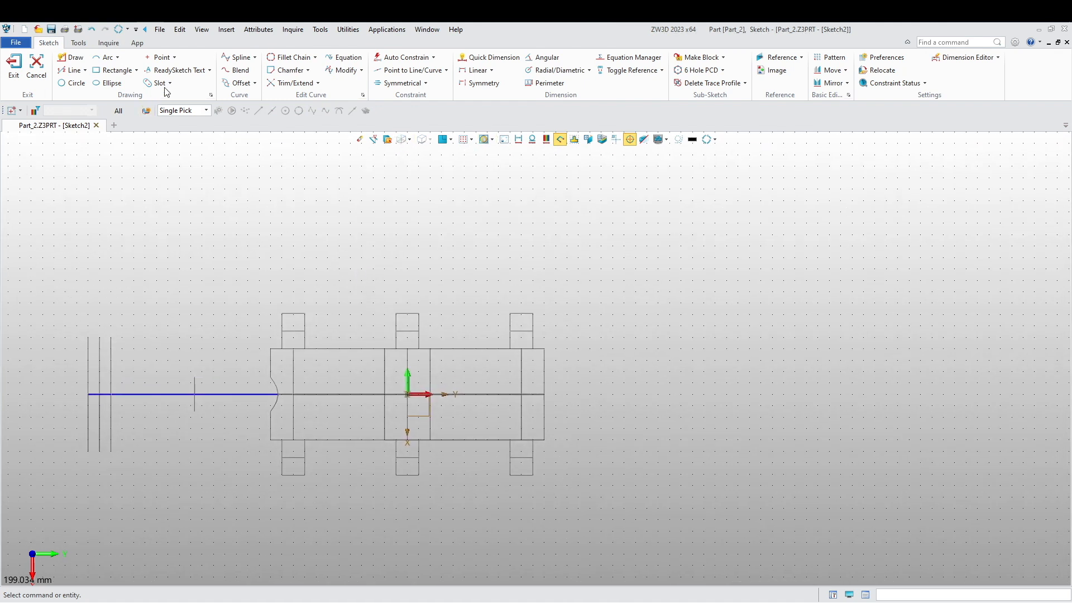
pyautogui.click(158, 85)
pyautogui.click(350, 394)
pyautogui.click(544, 394)
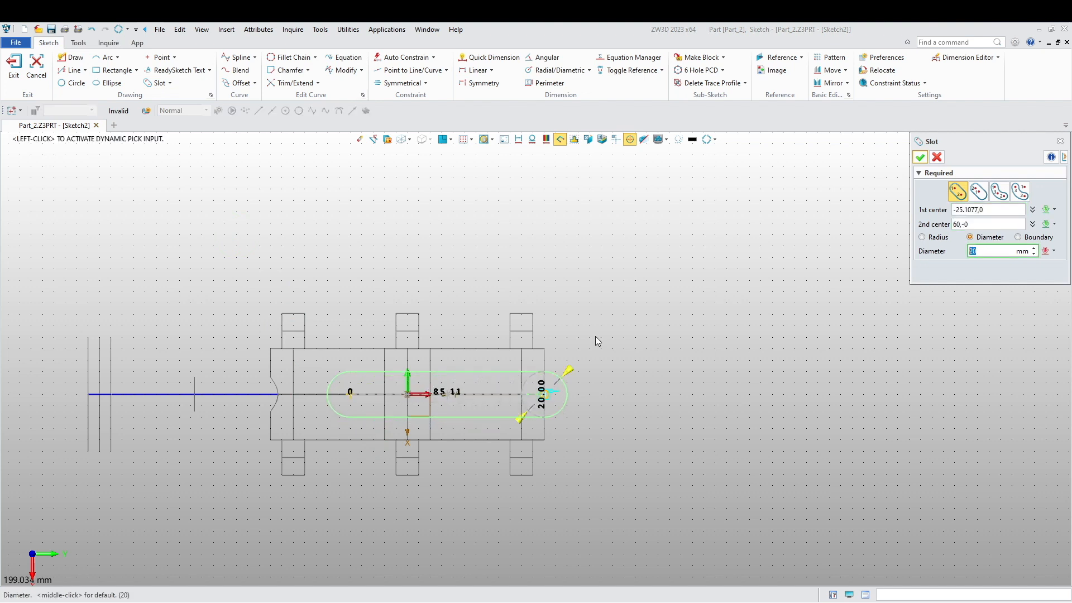
pyautogui.middleClick(587, 413)
pyautogui.scroll(3, 488, 443)
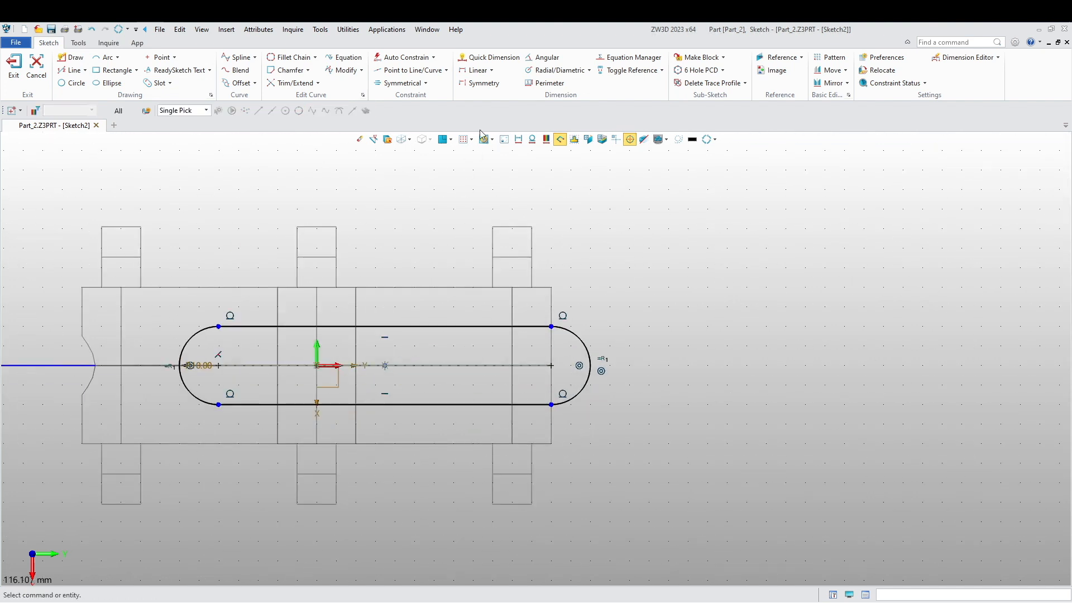
# Step: Dimension the slot's centre-to-centre distance as 95 mm with Quick Dimension and exit the sketch
pyautogui.click(488, 59)
pyautogui.click(475, 365)
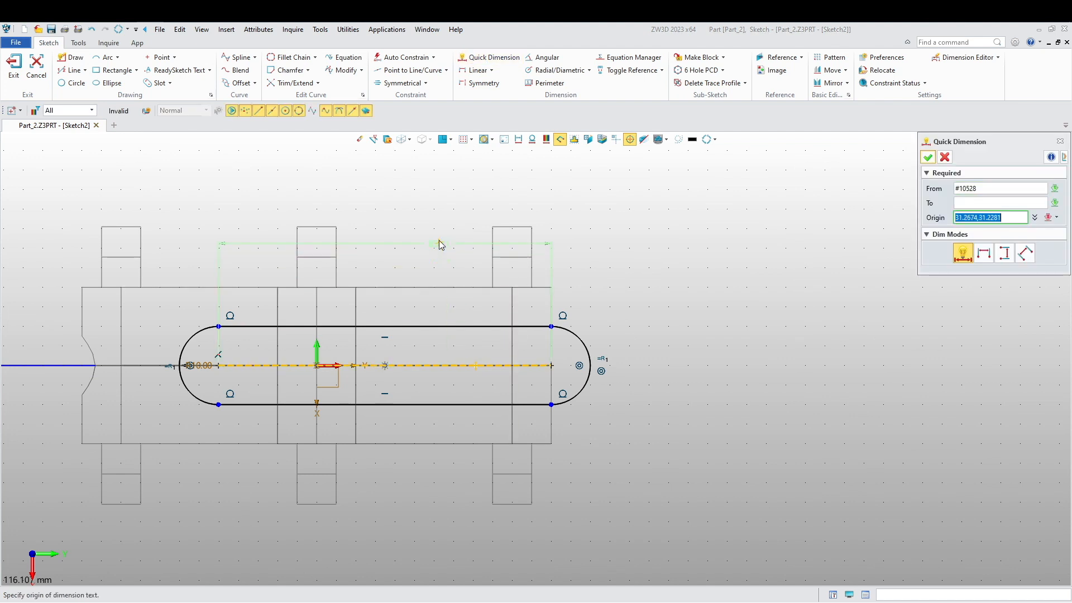
pyautogui.click(439, 182)
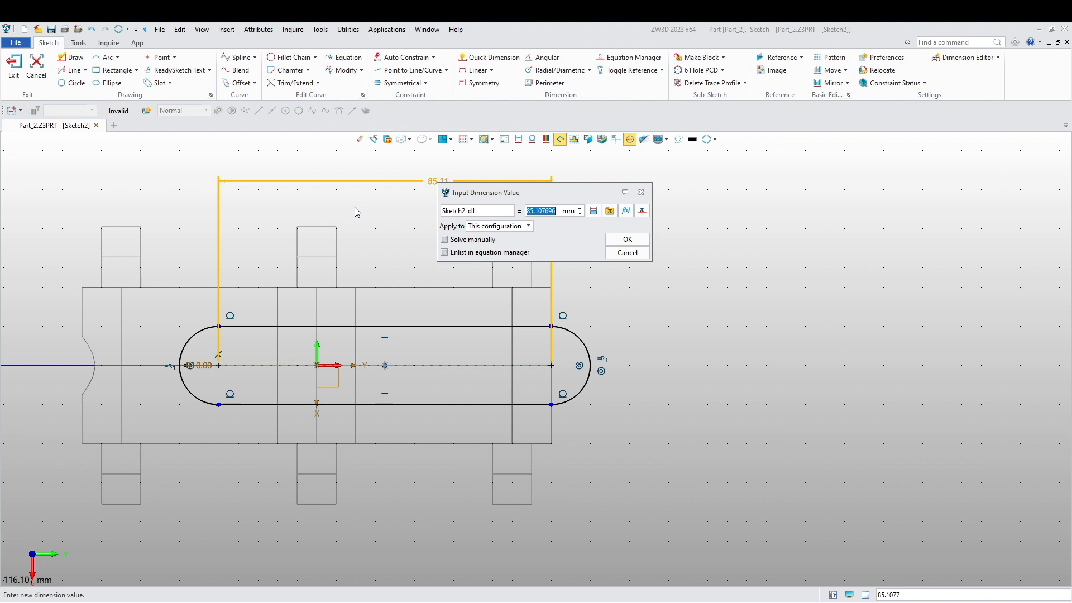
pyautogui.write('95')
pyautogui.press('Return')
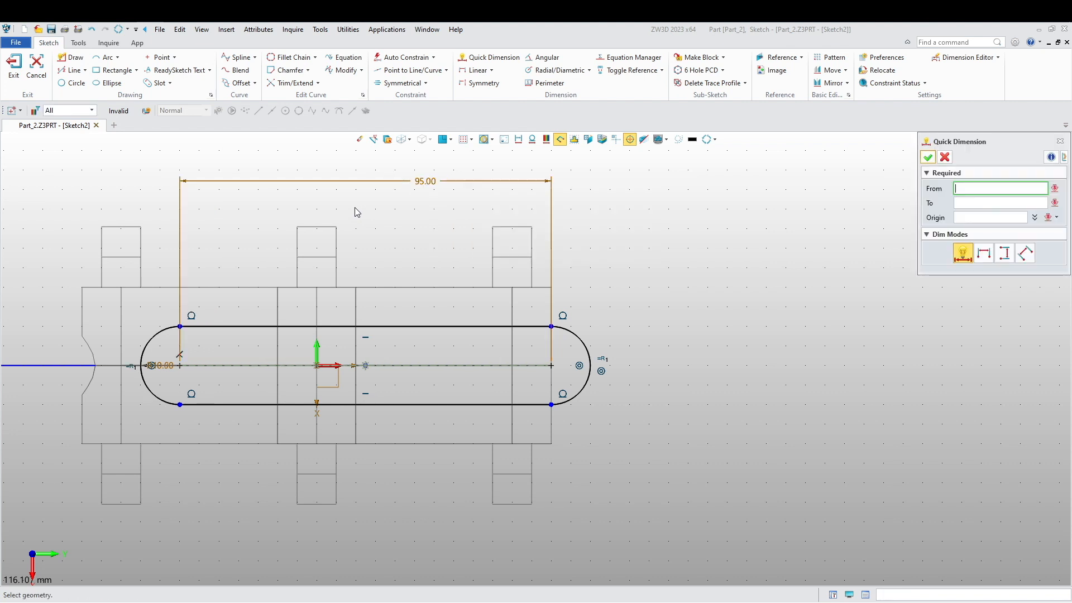
pyautogui.press('Escape')
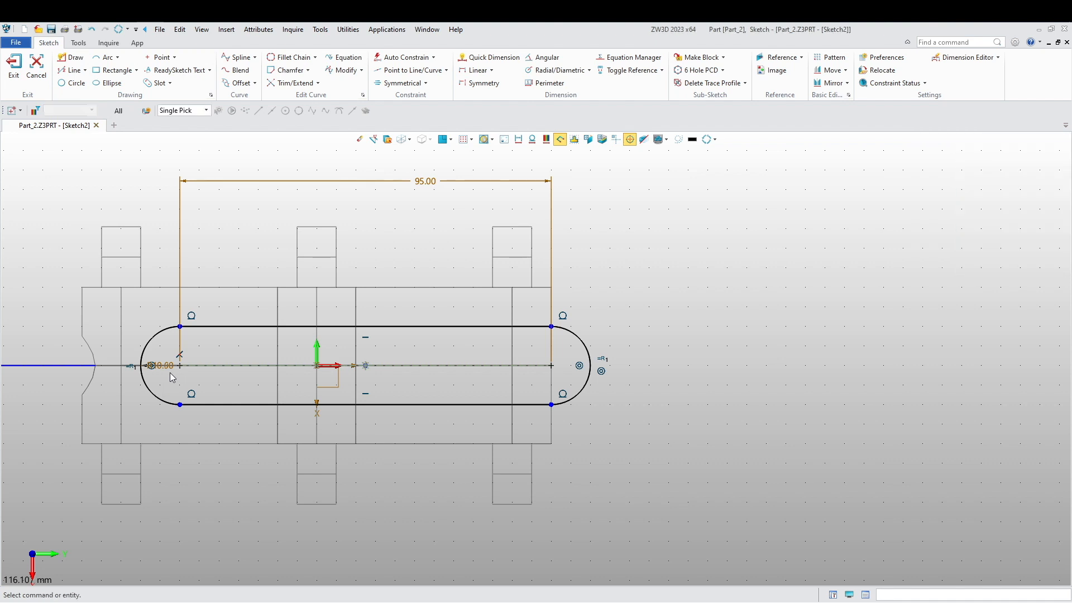
pyautogui.doubleClick(168, 371)
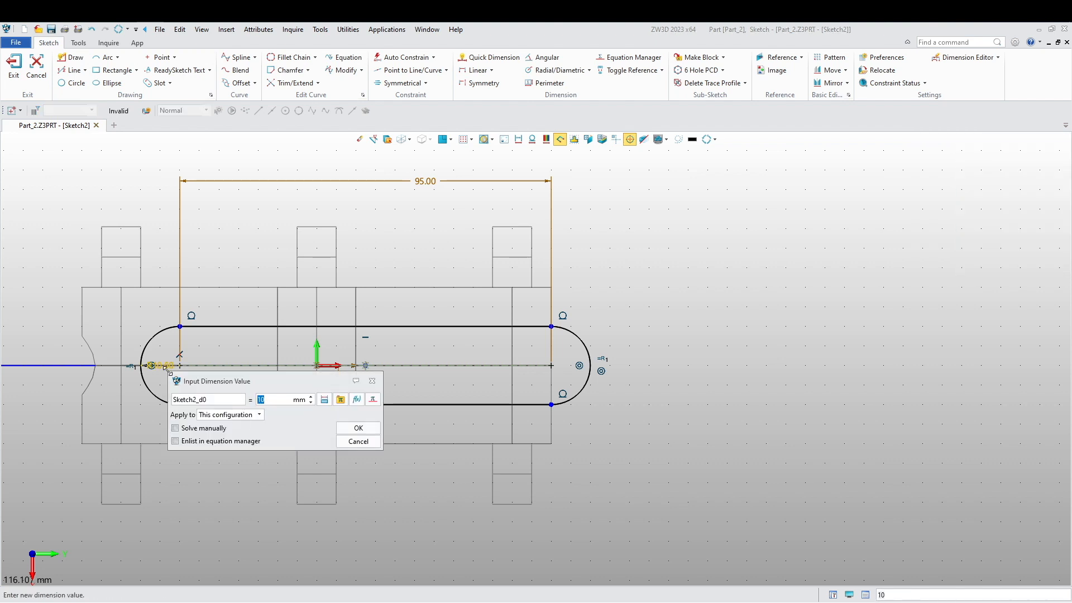
pyautogui.click(368, 441)
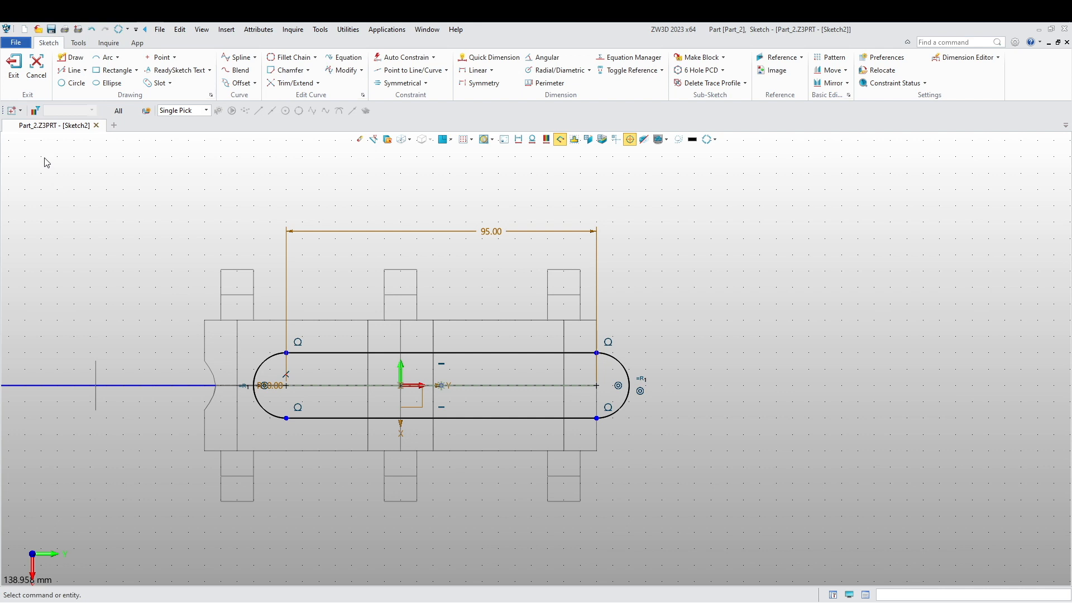
pyautogui.click(15, 67)
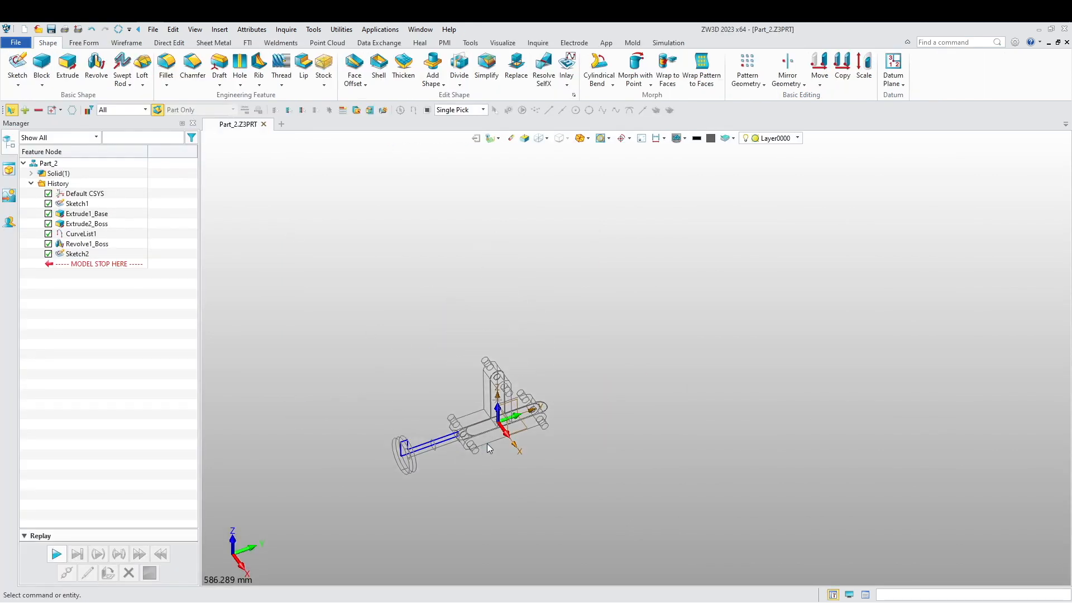
# Step: Start an Extrude that removes material, using the whole slot sketch as its profile, and return to shaded display
pyautogui.click(68, 64)
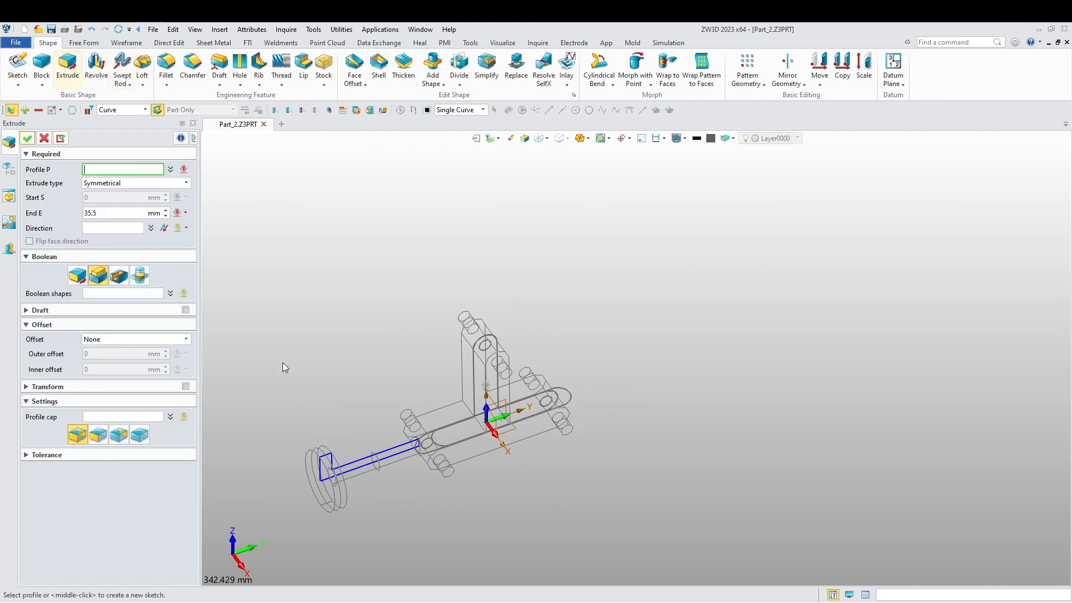
pyautogui.click(118, 275)
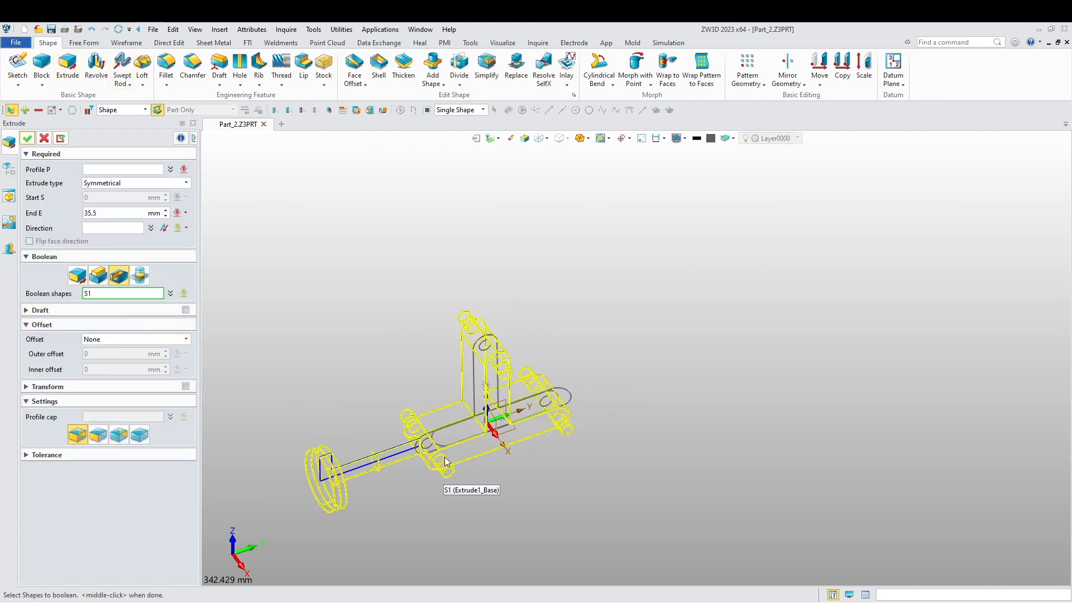
pyautogui.scroll(5, 444, 445)
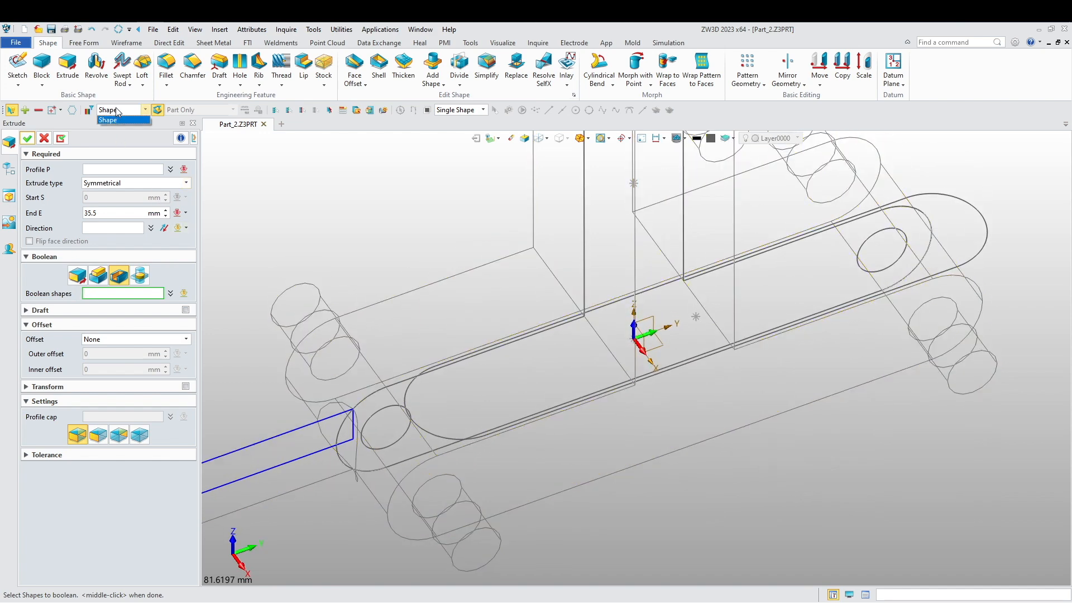
pyautogui.click(65, 168)
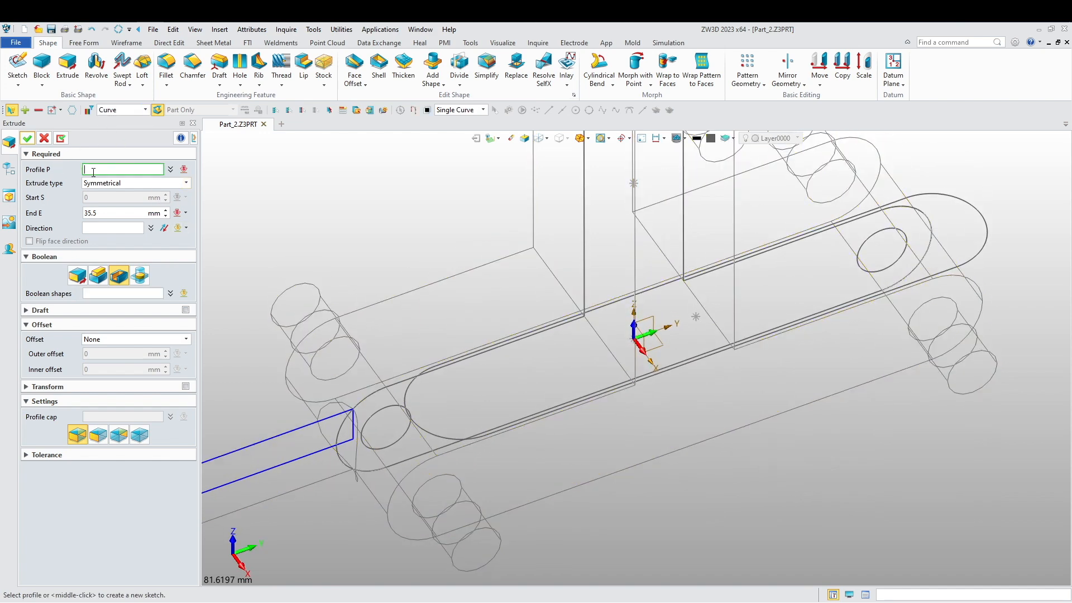
pyautogui.scroll(3, 462, 411)
pyautogui.click(383, 484)
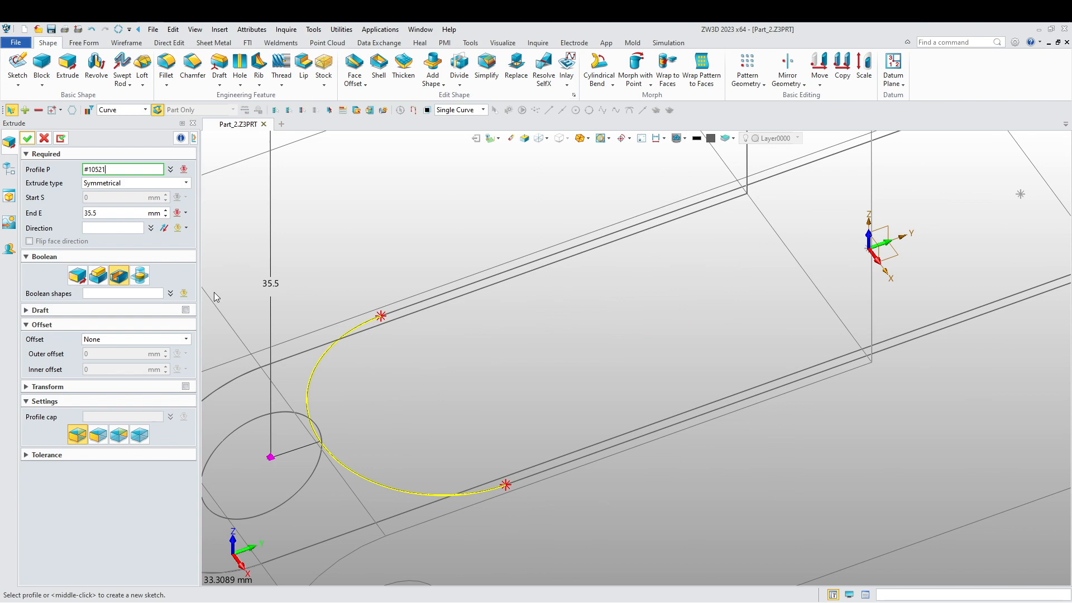
pyautogui.click(331, 393)
pyautogui.click(142, 109)
pyautogui.click(123, 129)
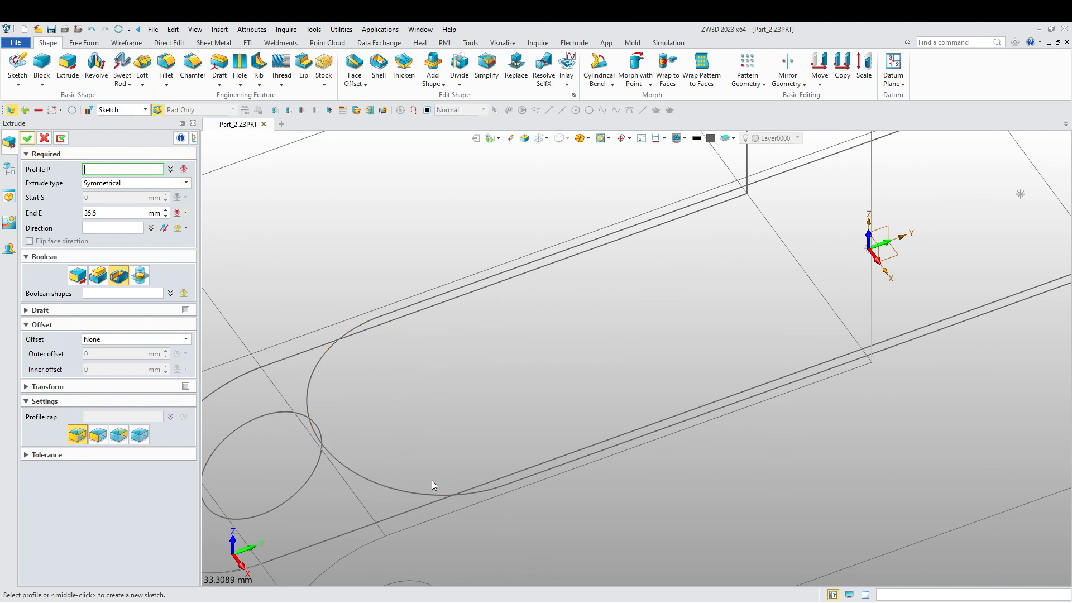
pyautogui.click(397, 491)
pyautogui.scroll(-5, 450, 446)
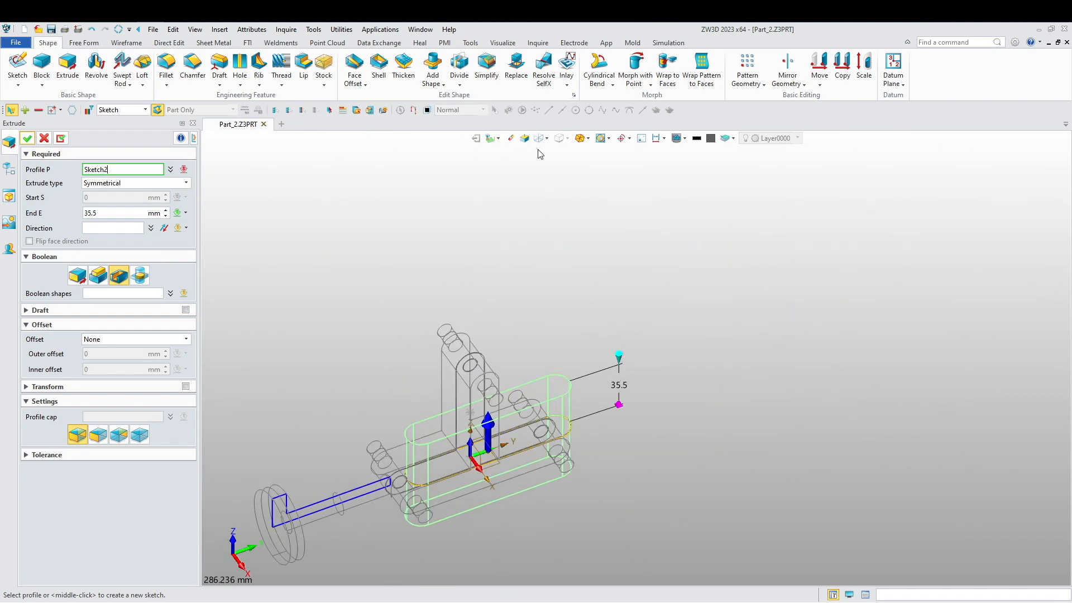
pyautogui.moveTo(498, 264); pyautogui.dragTo(499, 252, button='right')
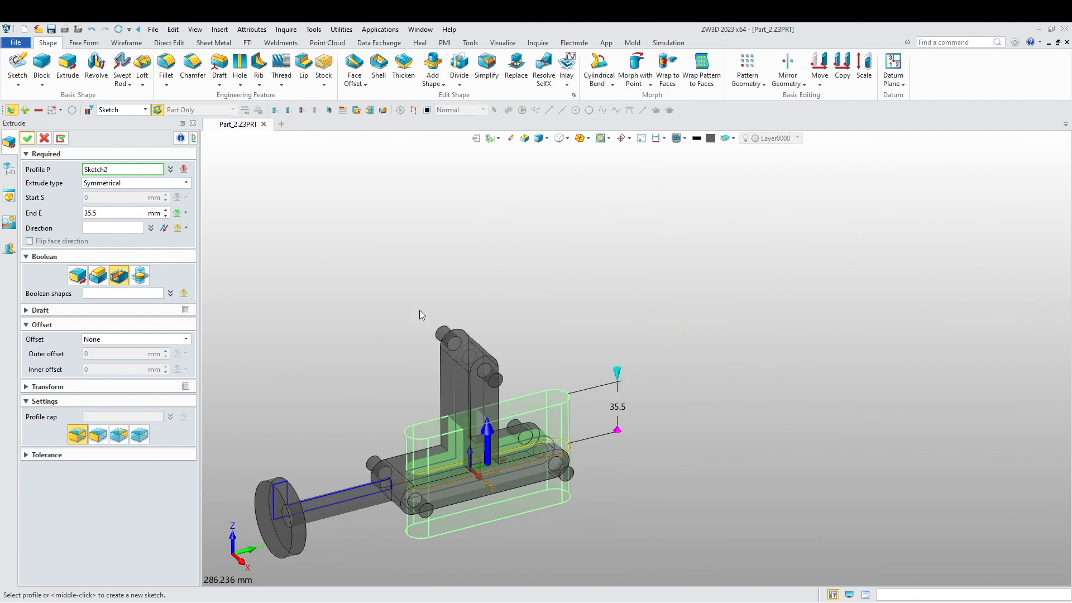
# Step: Cut the slot through the body as a 2 sides extrusion, starting at -27.5 mm and ending at 123 mm
pyautogui.moveTo(621, 374); pyautogui.dragTo(617, 269)
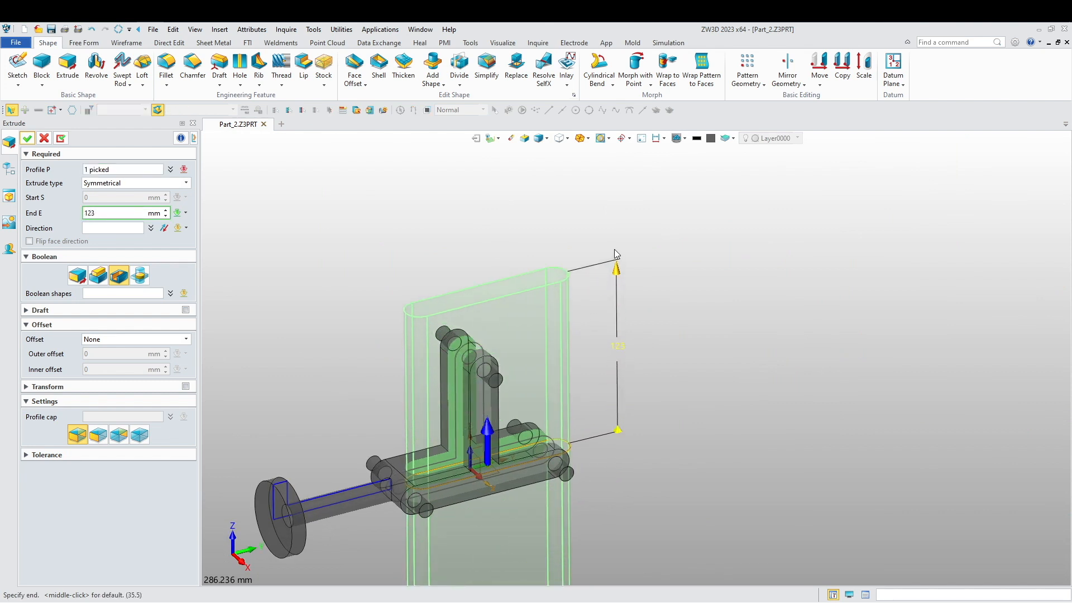
pyautogui.click(129, 184)
pyautogui.click(110, 194)
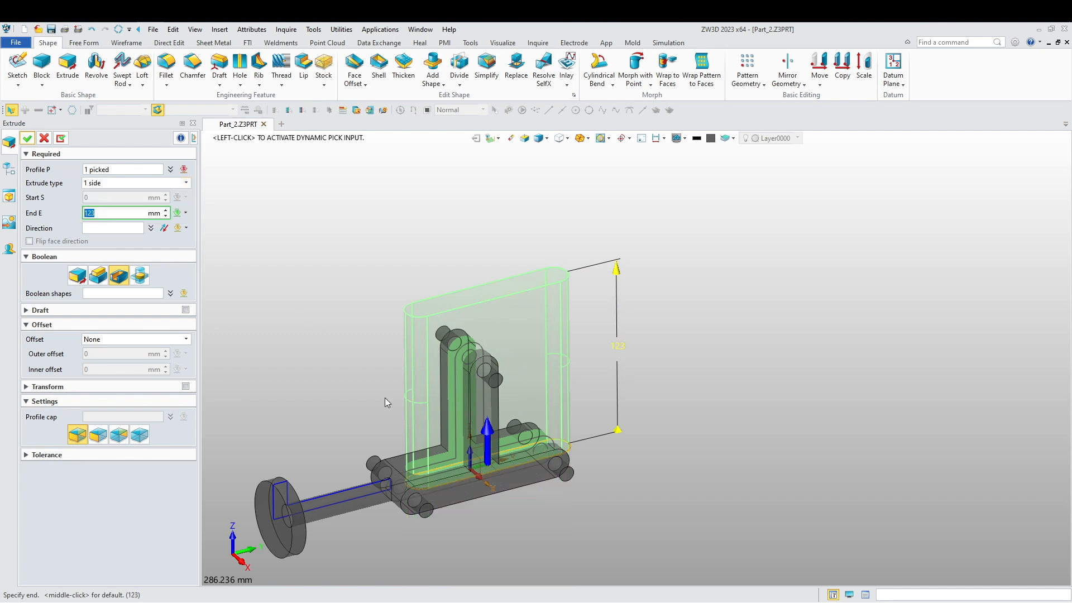
pyautogui.click(106, 185)
pyautogui.click(106, 201)
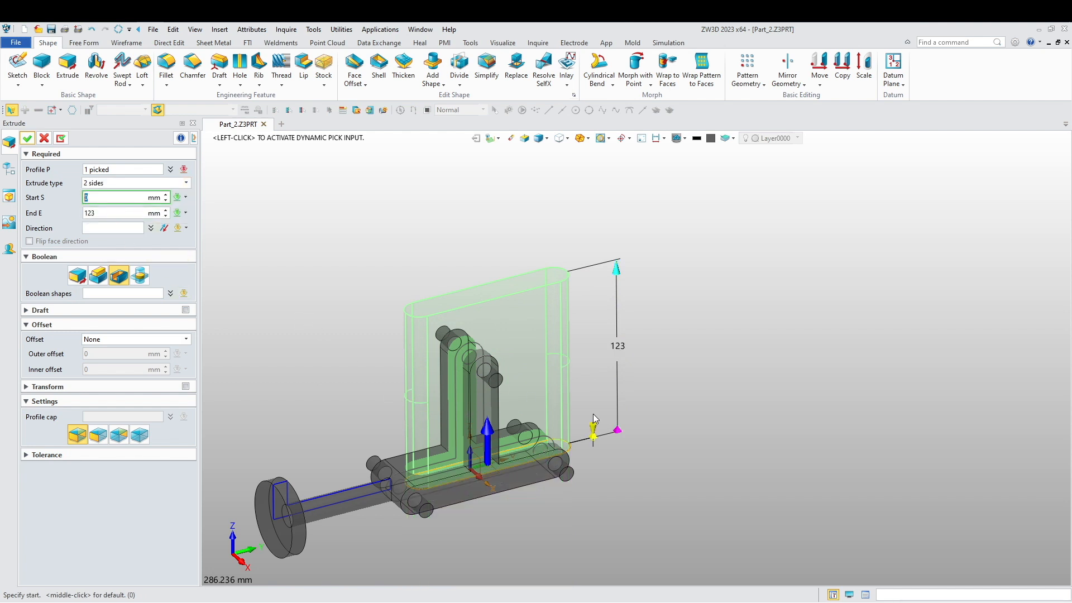
pyautogui.moveTo(594, 436); pyautogui.dragTo(598, 478)
pyautogui.moveTo(610, 495); pyautogui.dragTo(632, 474, button='right')
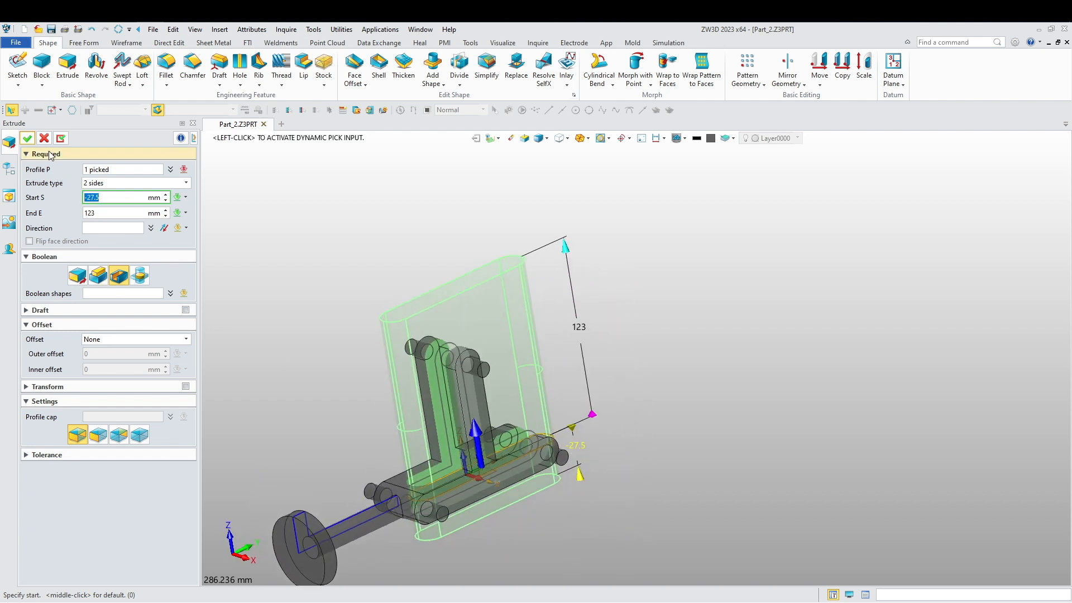
pyautogui.click(31, 140)
# Step: Roll the history back to just after the first sketch and replay it through the pin extrusion Extrude2_Boss
pyautogui.moveTo(304, 265)
pyautogui.mouseDown(button='right')
pyautogui.moveTo(330, 291)
pyautogui.moveTo(363, 290)
pyautogui.moveTo(327, 266)
pyautogui.moveTo(312, 274)
pyautogui.mouseUp(button='right')
pyautogui.moveTo(311, 364); pyautogui.dragTo(333, 348, button='middle')
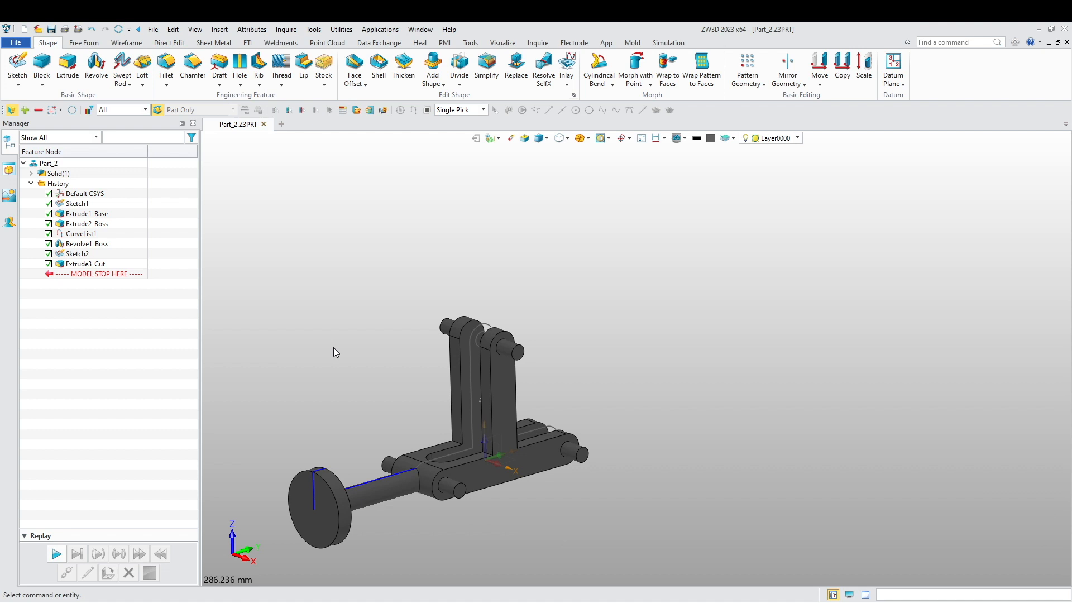
pyautogui.moveTo(334, 348)
pyautogui.mouseDown(button='right')
pyautogui.moveTo(388, 318)
pyautogui.moveTo(429, 355)
pyautogui.moveTo(395, 352)
pyautogui.moveTo(367, 330)
pyautogui.moveTo(395, 354)
pyautogui.moveTo(341, 355)
pyautogui.mouseUp(button='right')
pyautogui.scroll(3, 395, 353)
pyautogui.moveTo(369, 393); pyautogui.dragTo(377, 352, button='middle')
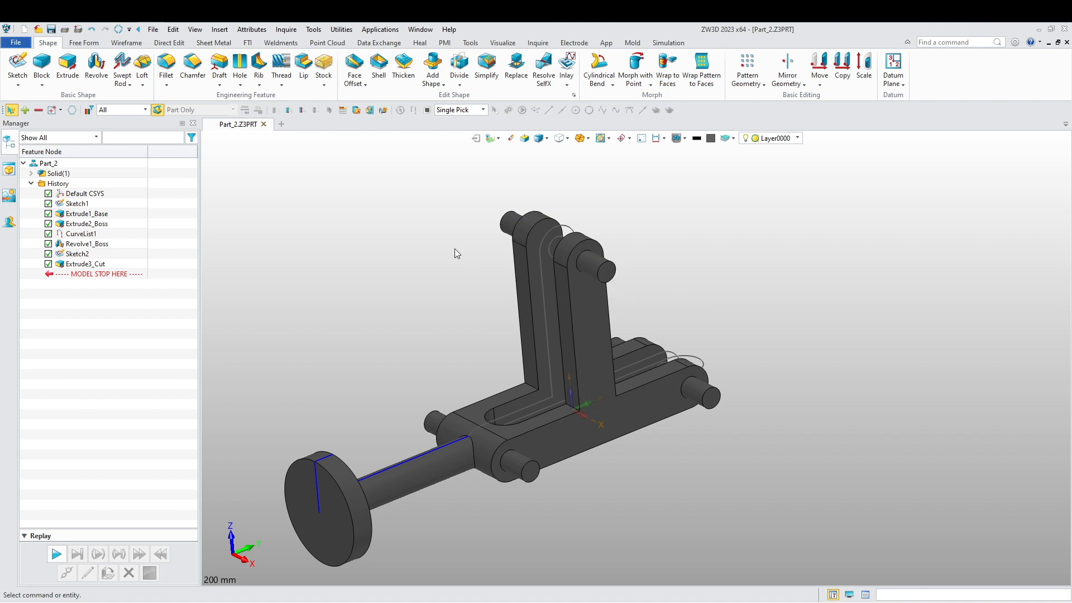
pyautogui.moveTo(123, 274); pyautogui.dragTo(124, 222)
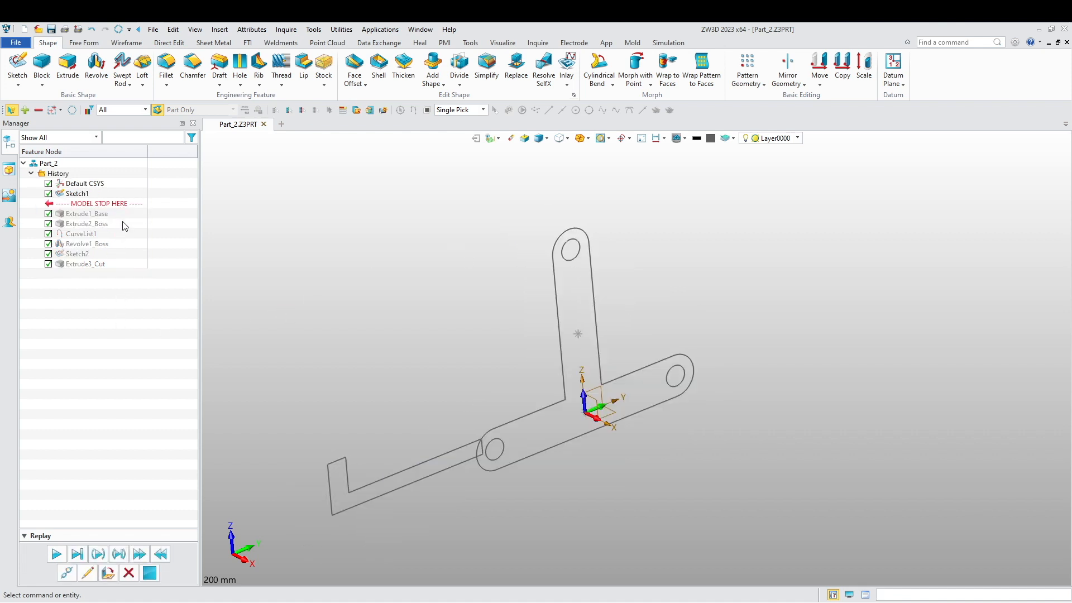
pyautogui.click(56, 553)
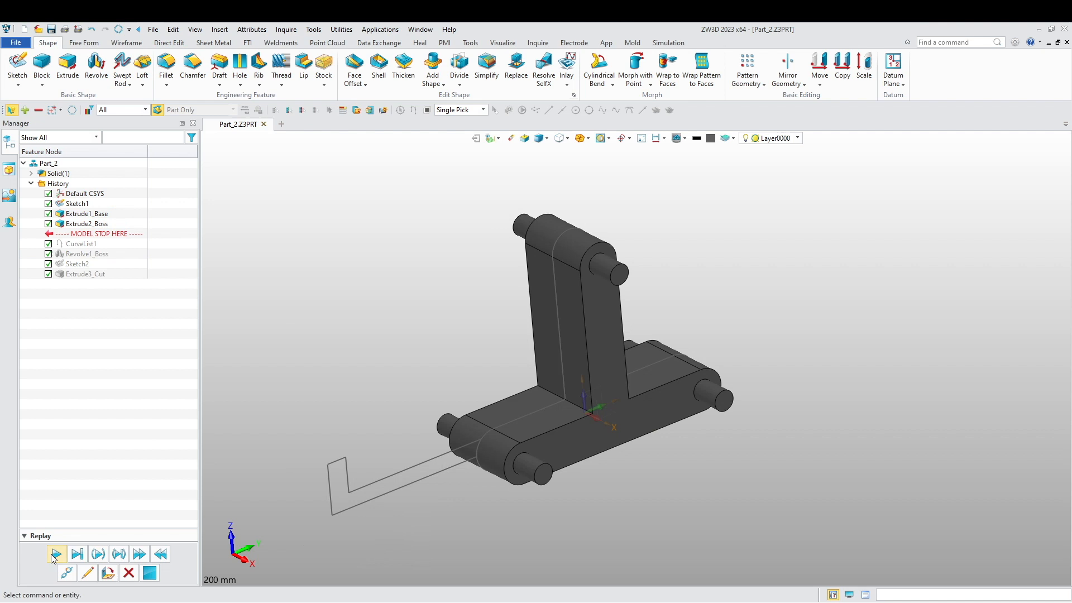
# Step: Redefine the pin extrusion without the upright arm's circle, keeping only the two base circles as profiles
pyautogui.rightClick(278, 346)
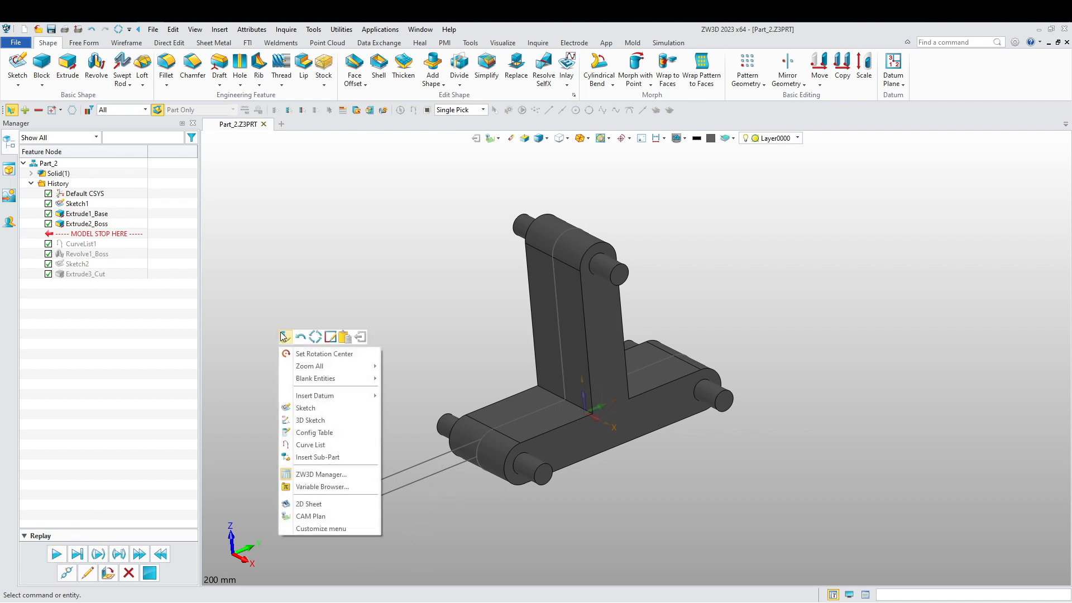
pyautogui.click(280, 333)
pyautogui.click(136, 170)
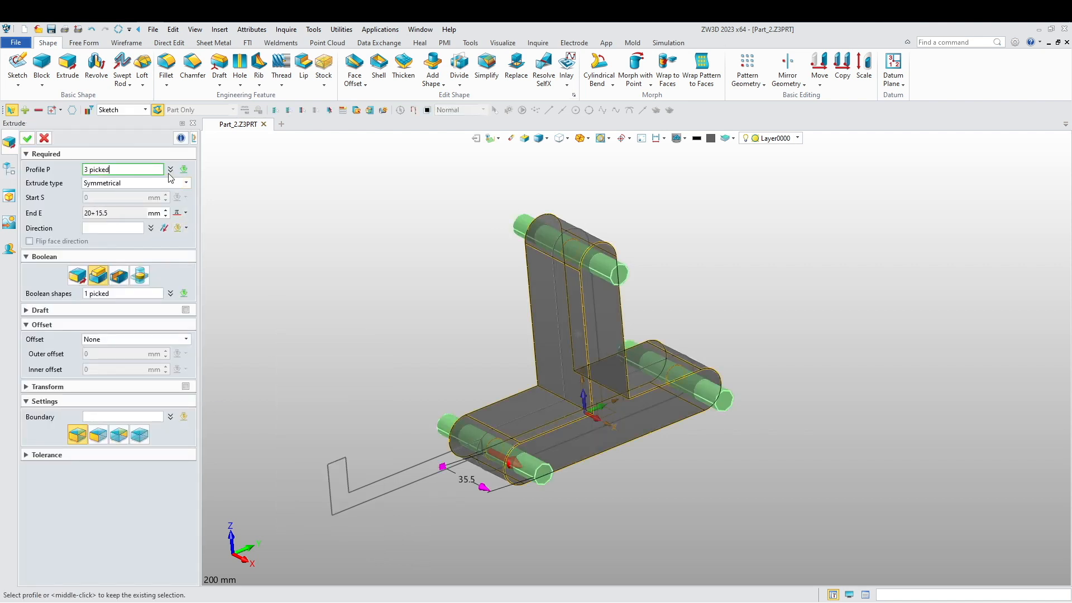
pyautogui.click(170, 169)
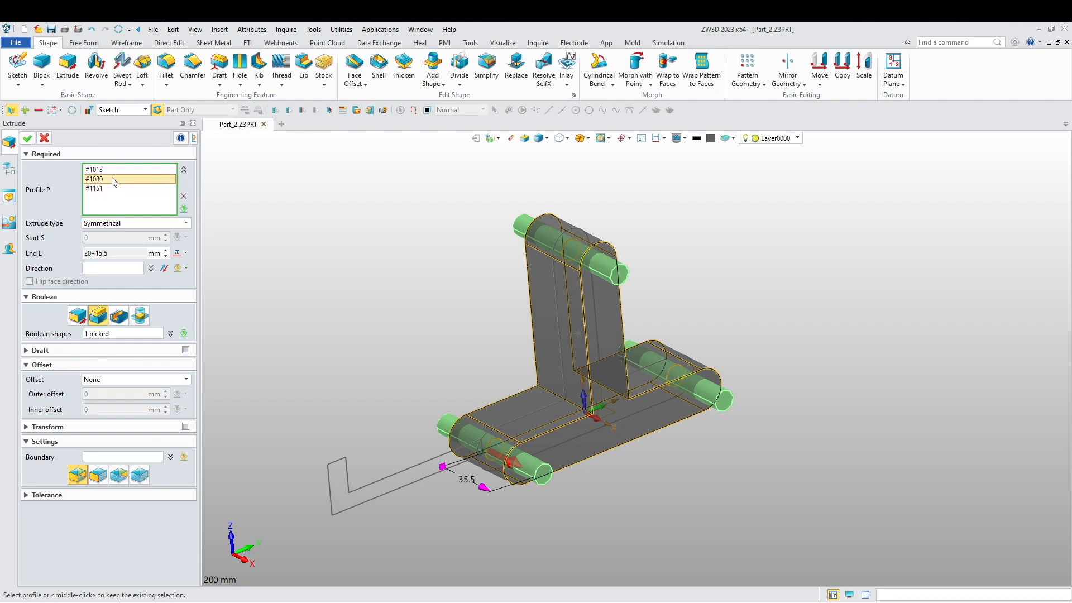
pyautogui.click(183, 196)
pyautogui.click(185, 170)
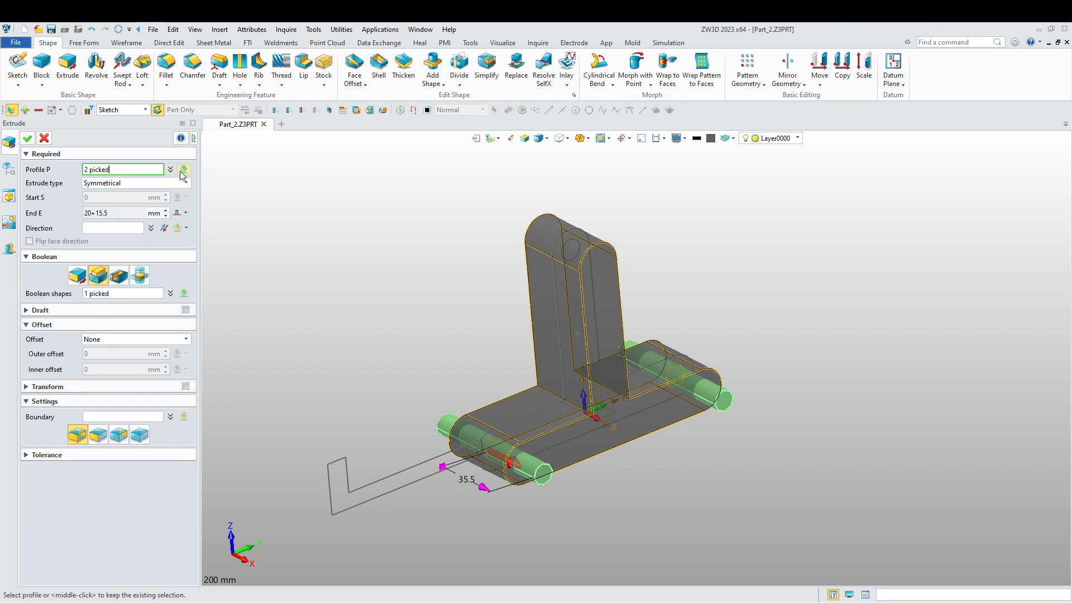
pyautogui.click(29, 140)
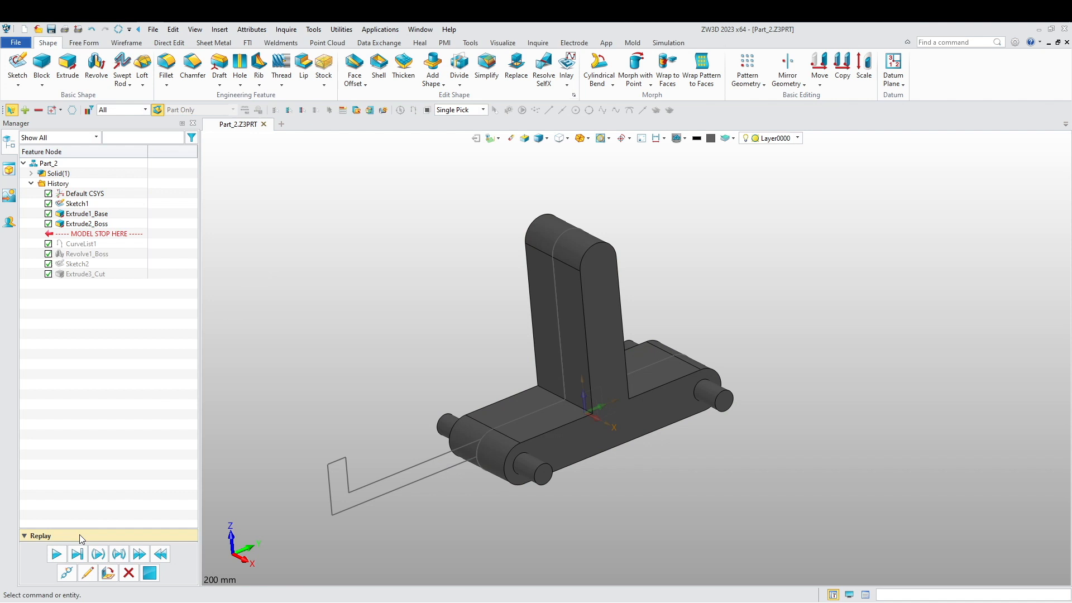
# Step: Replay the remaining features of the history up to and including the slot cut Extrude3_Cut
pyautogui.click(57, 554)
pyautogui.click(57, 554)
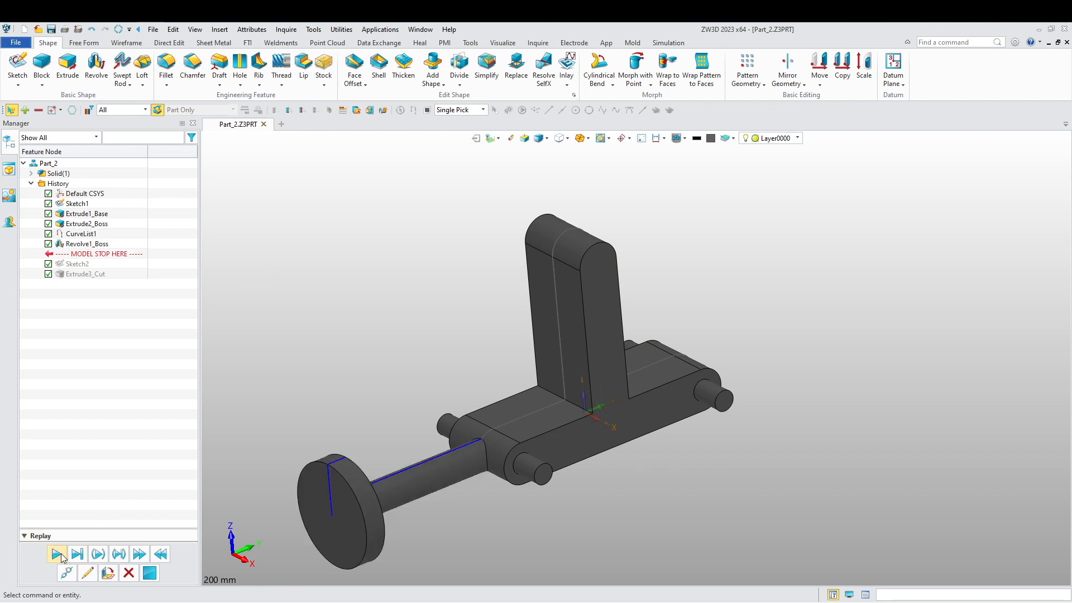
pyautogui.click(57, 554)
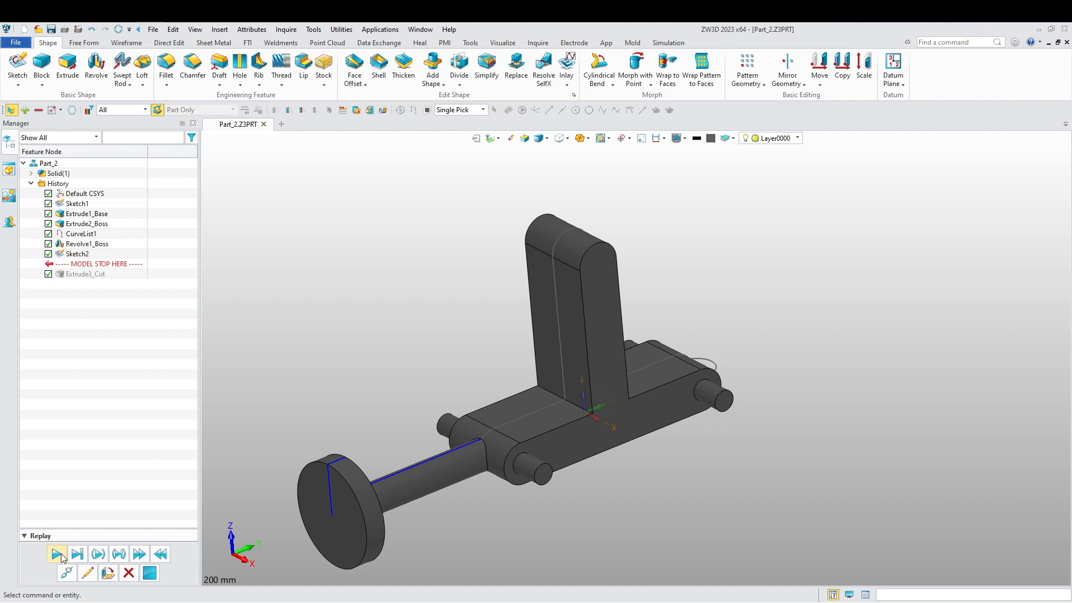
pyautogui.click(59, 554)
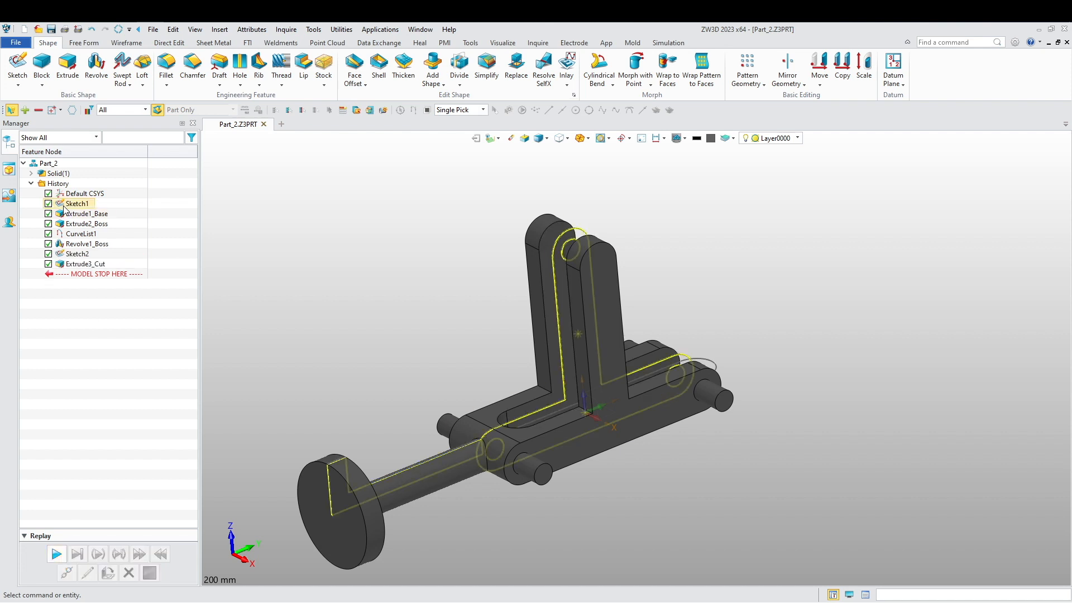
# Step: Cut the hole through the top of both upright arms by extruding the small sketch circle from -34 mm to 35.5 mm
pyautogui.click(67, 64)
pyautogui.click(562, 252)
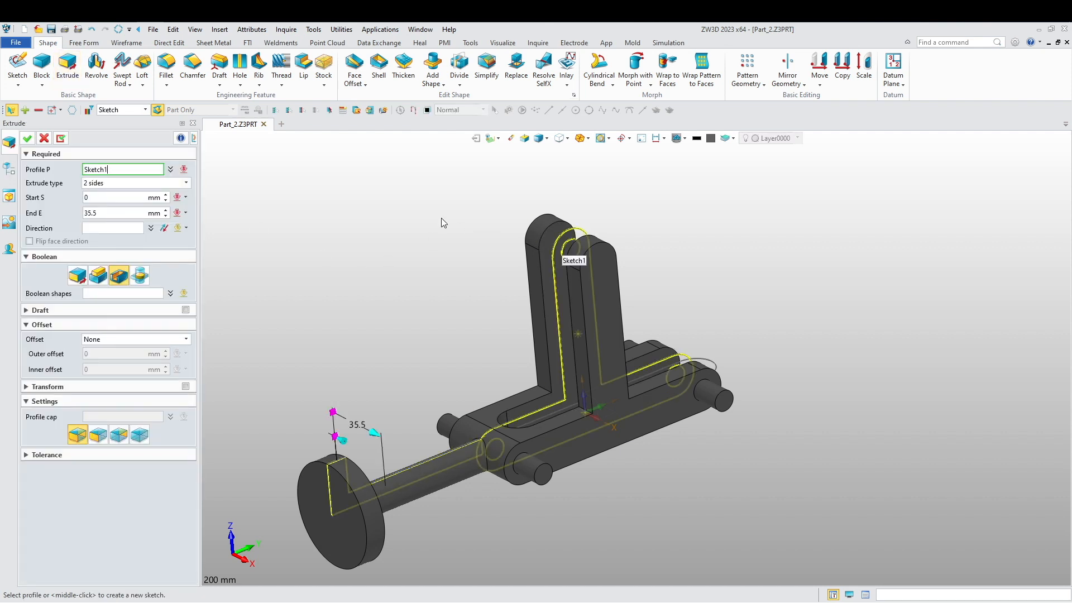
pyautogui.click(127, 112)
pyautogui.click(123, 136)
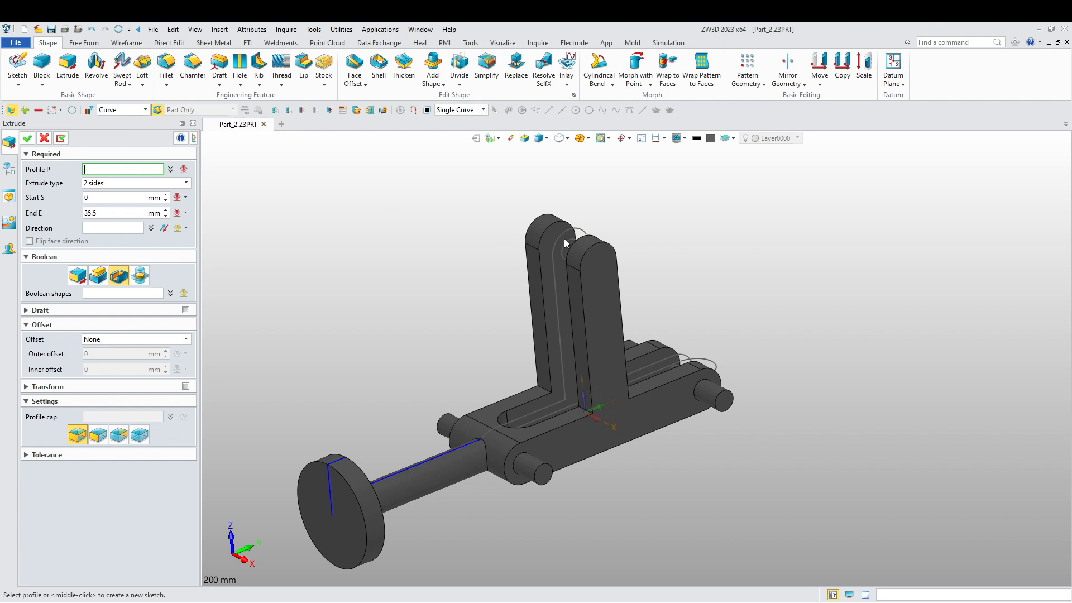
pyautogui.click(574, 240)
pyautogui.moveTo(483, 304); pyautogui.dragTo(473, 303, button='middle')
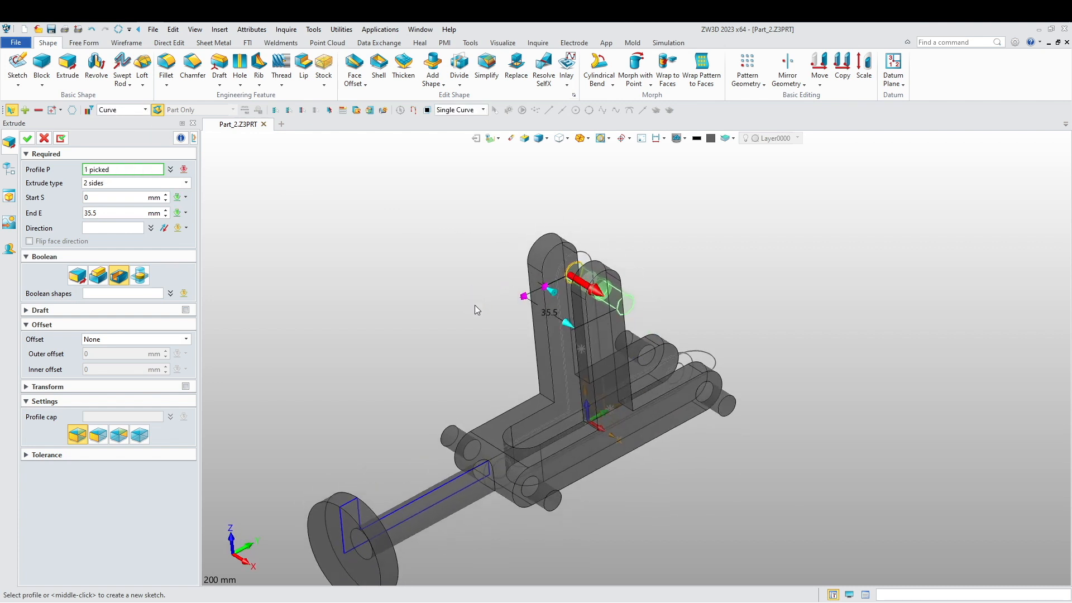
pyautogui.moveTo(553, 288); pyautogui.dragTo(487, 250)
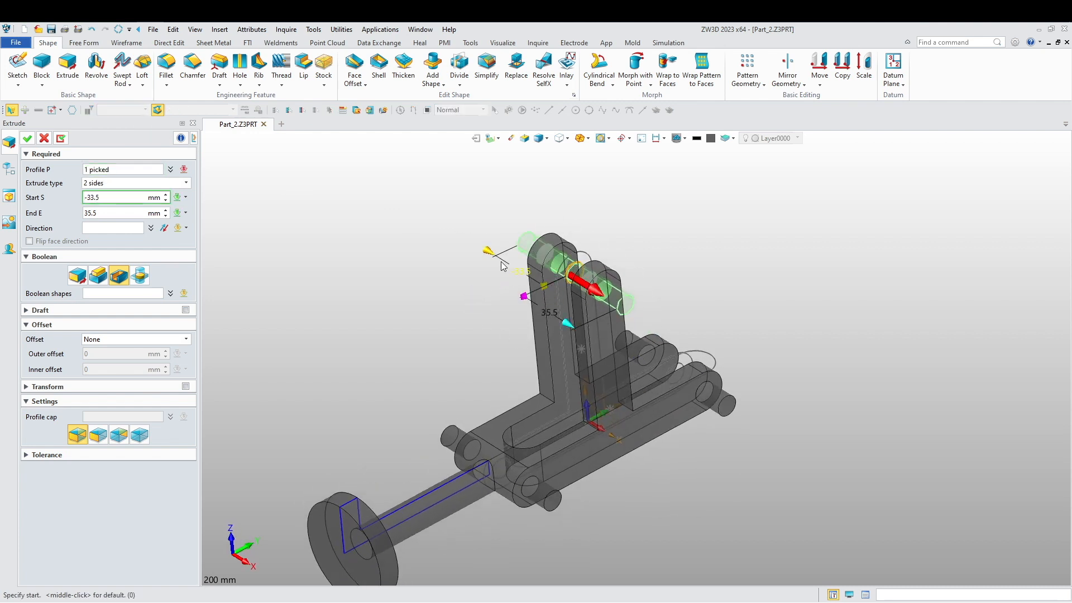
pyautogui.click(119, 276)
pyautogui.click(27, 138)
# Step: Start a sketch on the disc's outer face and insert a 6 Hole PCD block centred on the origin
pyautogui.moveTo(302, 268)
pyautogui.mouseDown(button='middle')
pyautogui.moveTo(341, 294)
pyautogui.moveTo(370, 426)
pyautogui.moveTo(452, 402)
pyautogui.moveTo(478, 450)
pyautogui.moveTo(474, 391)
pyautogui.moveTo(441, 412)
pyautogui.mouseUp(button='middle')
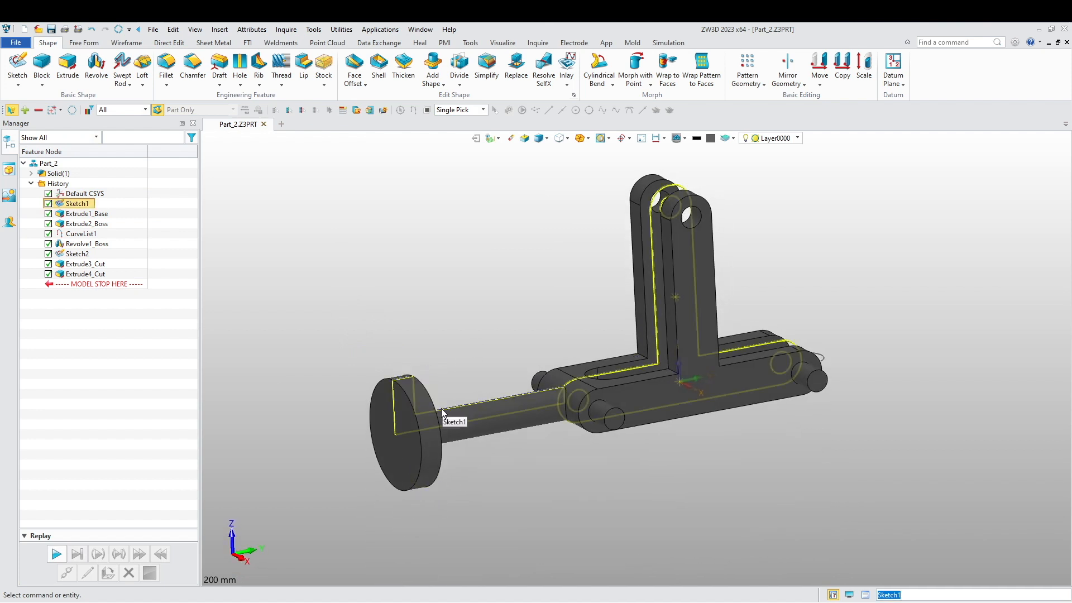
pyautogui.scroll(-1, 445, 407)
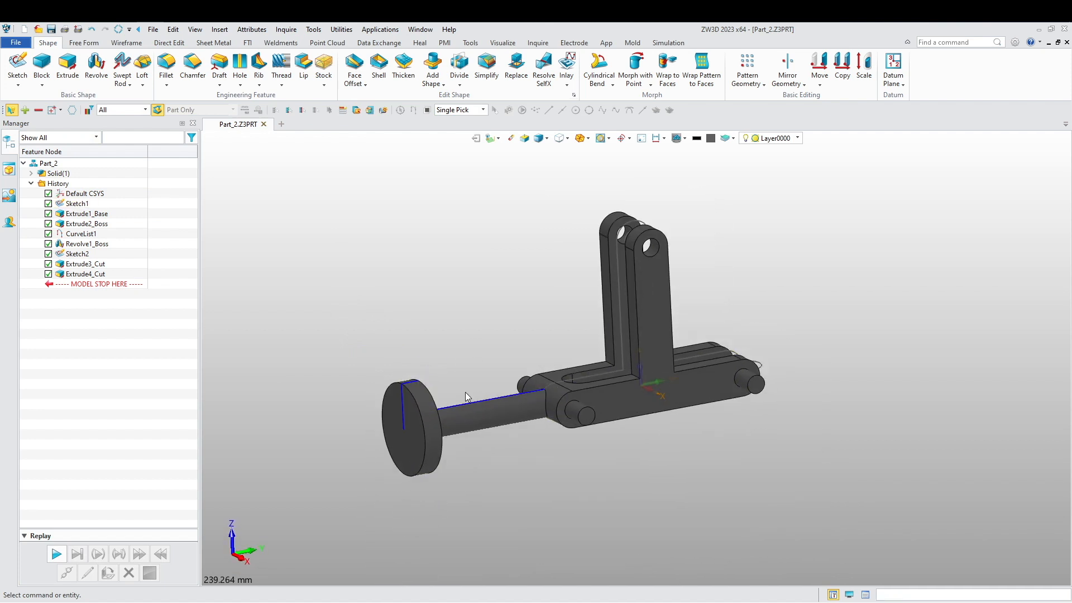
pyautogui.moveTo(547, 326); pyautogui.dragTo(454, 366, button='middle')
pyautogui.scroll(-1, 455, 370)
pyautogui.rightClick(456, 306)
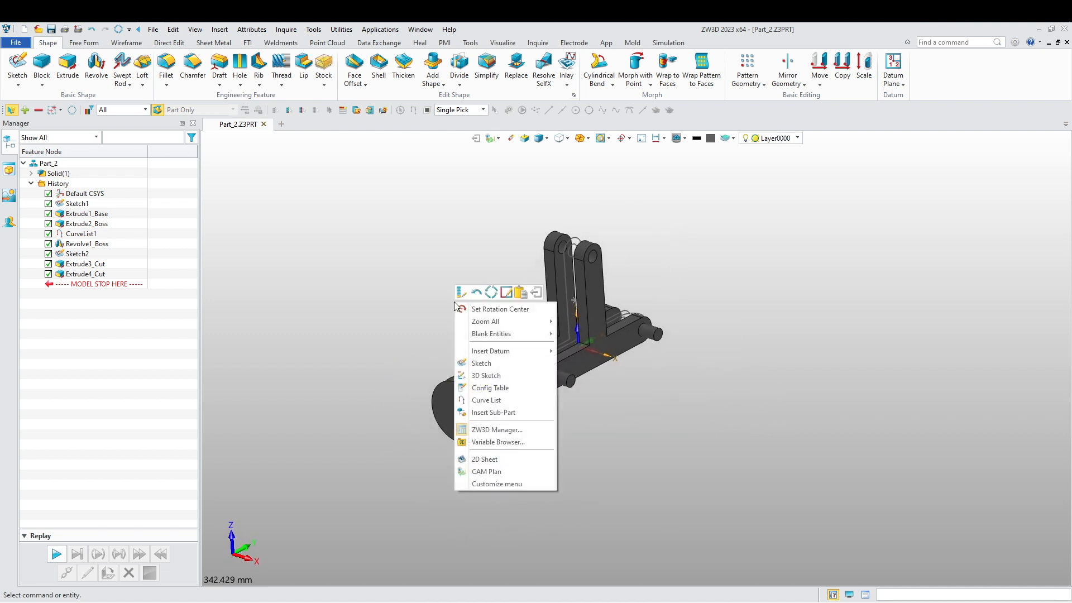
pyautogui.click(481, 363)
pyautogui.middleClick(409, 389)
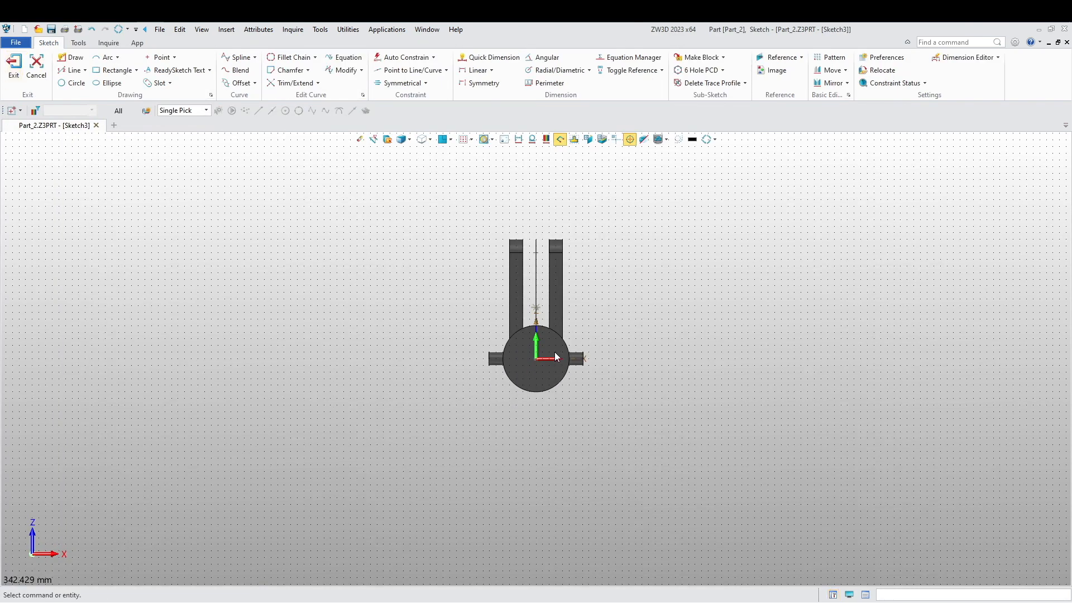
pyautogui.scroll(5, 552, 353)
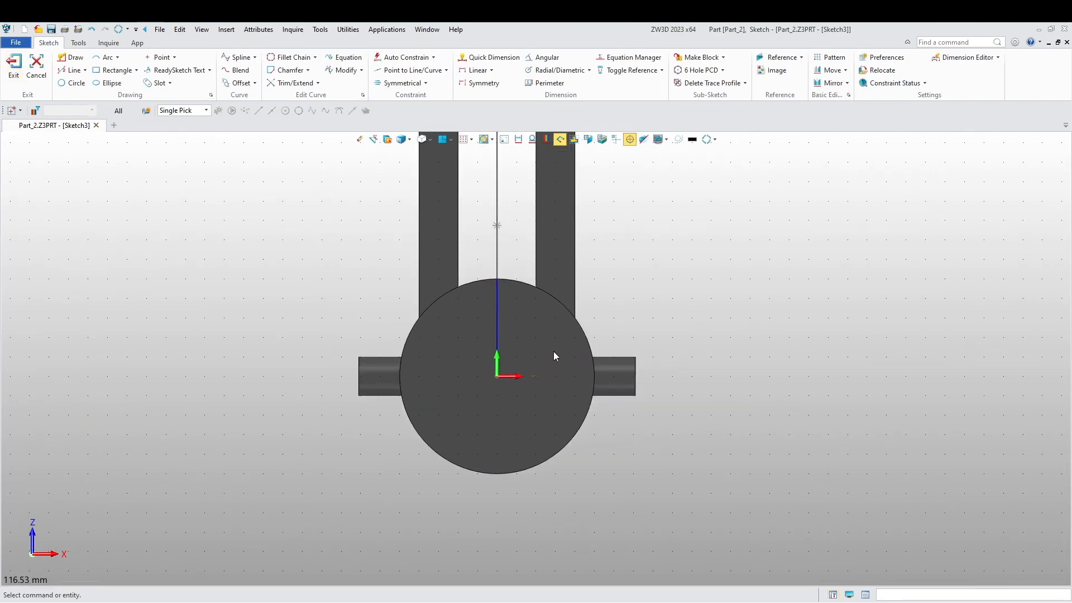
pyautogui.click(701, 70)
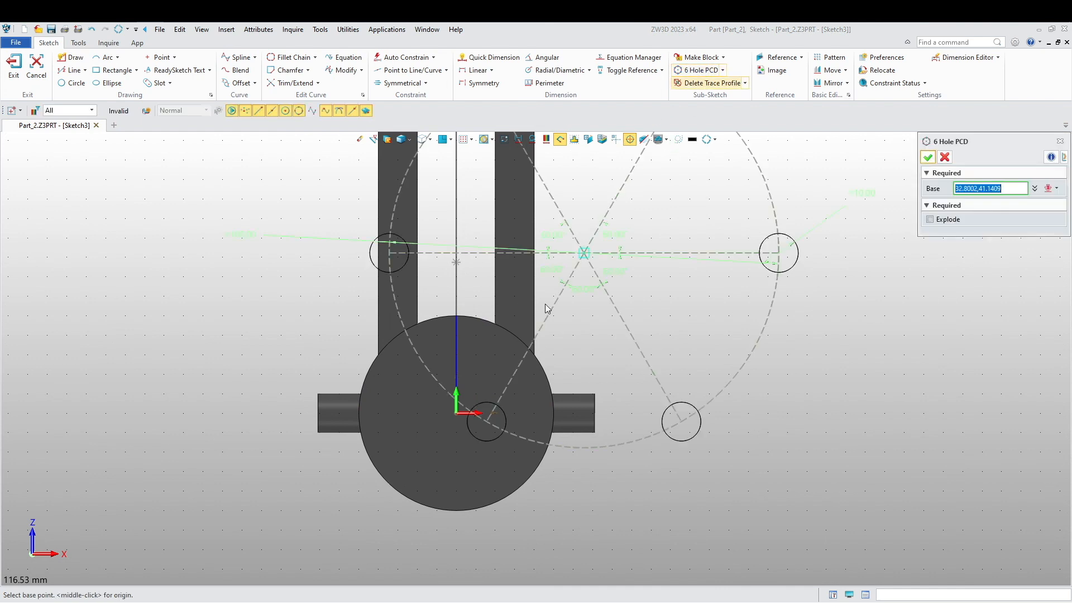
pyautogui.click(457, 414)
pyautogui.press('Escape')
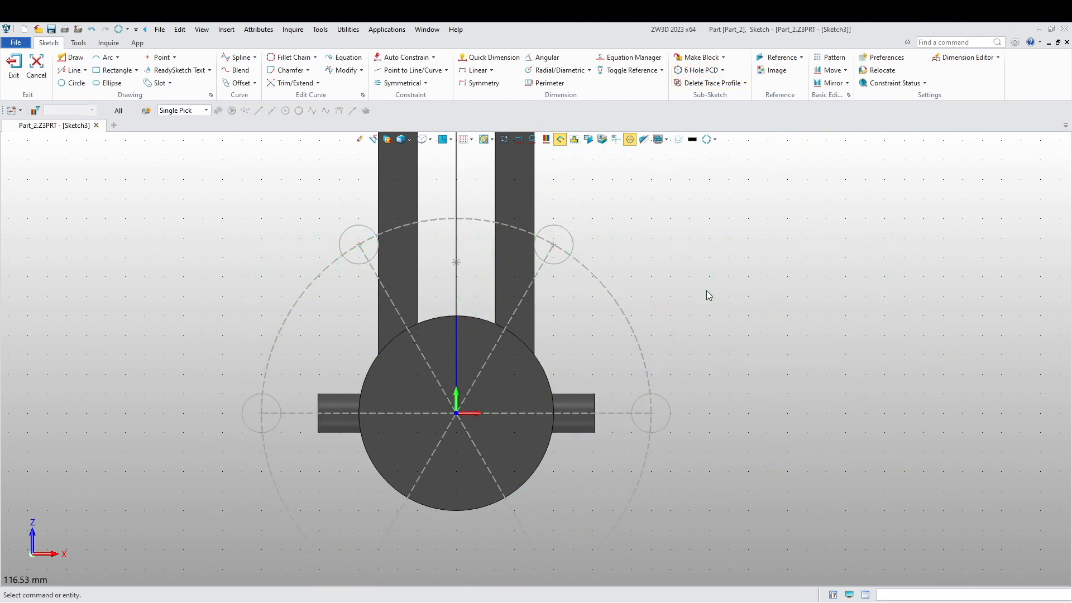
# Step: Open the six-hole block for editing and set its pitch circle diameter to 30 mm
pyautogui.scroll(-3, 603, 384)
pyautogui.doubleClick(614, 330)
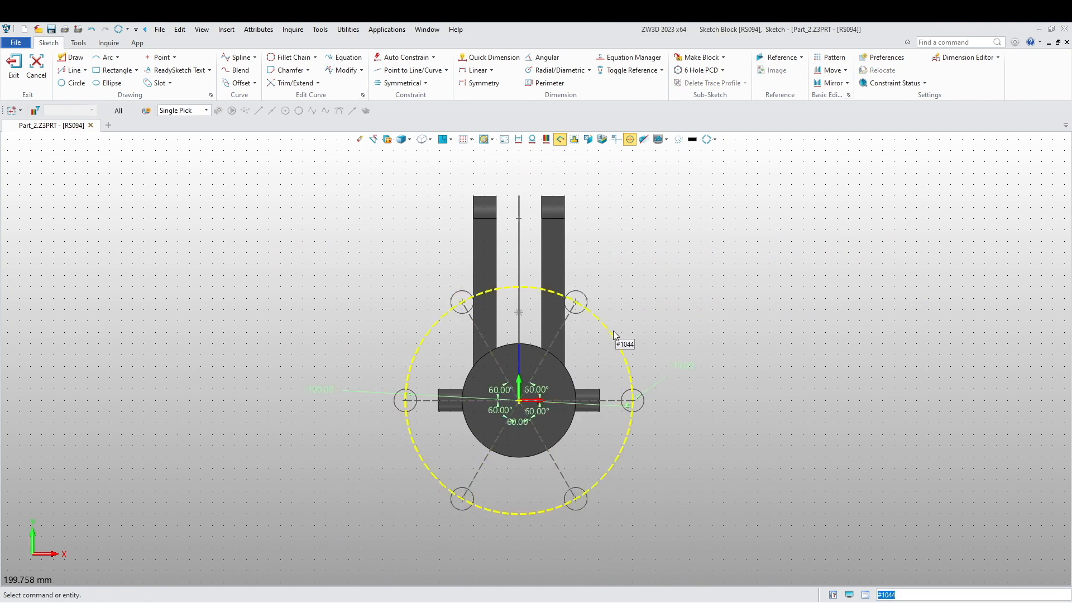
pyautogui.scroll(1, 670, 381)
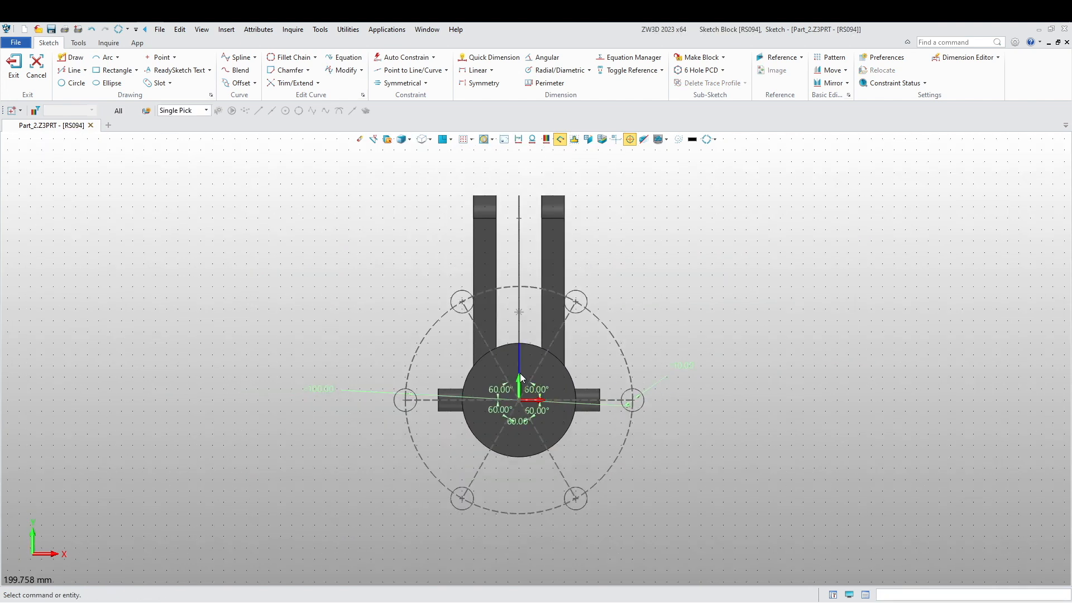
pyautogui.scroll(3, 460, 426)
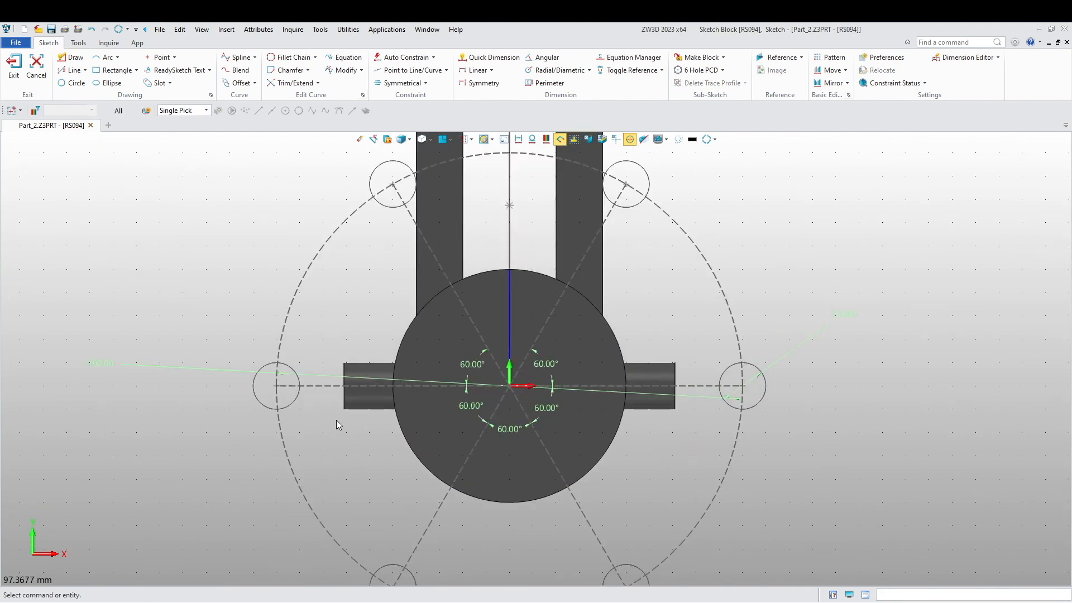
pyautogui.doubleClick(107, 363)
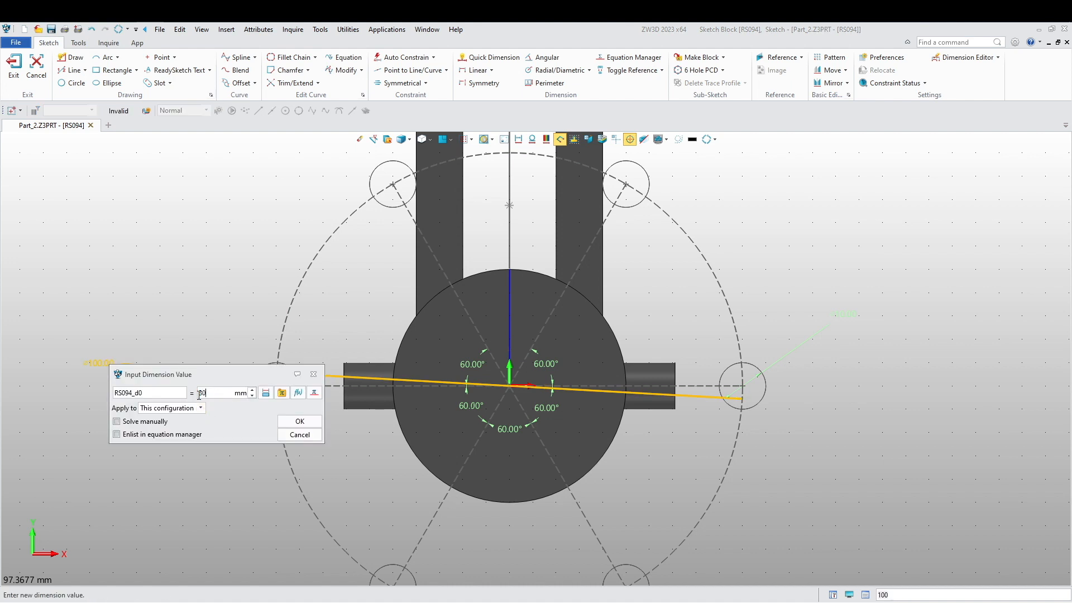
pyautogui.press('Return')
# Step: Switch to wireframe display and set the hole pattern's pitch circle diameter to 40 mm
pyautogui.click(443, 140)
pyautogui.scroll(3, 458, 369)
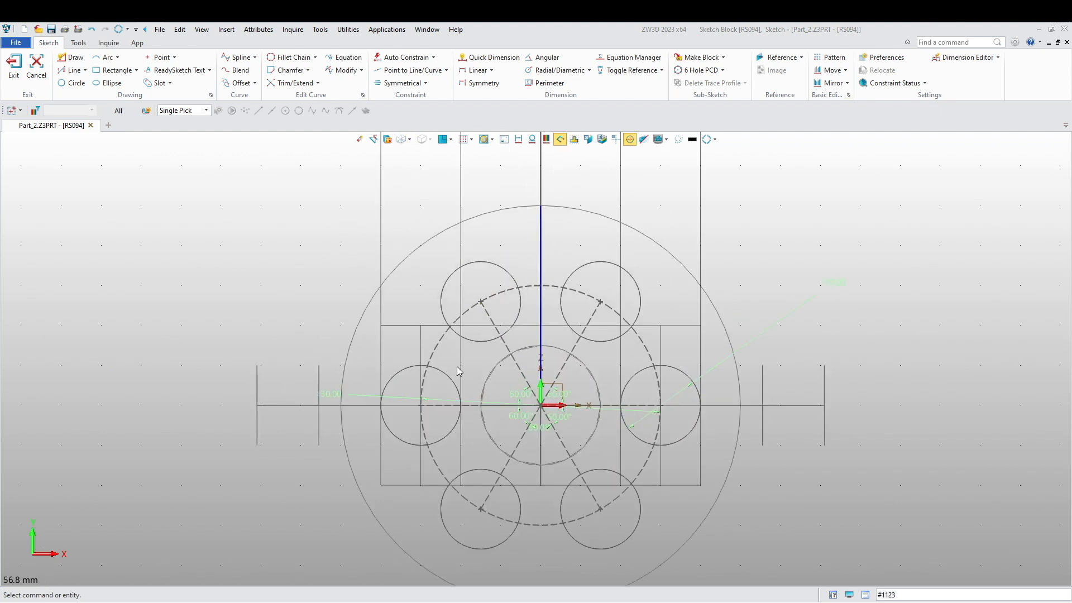
pyautogui.moveTo(393, 372); pyautogui.dragTo(344, 381, button='middle')
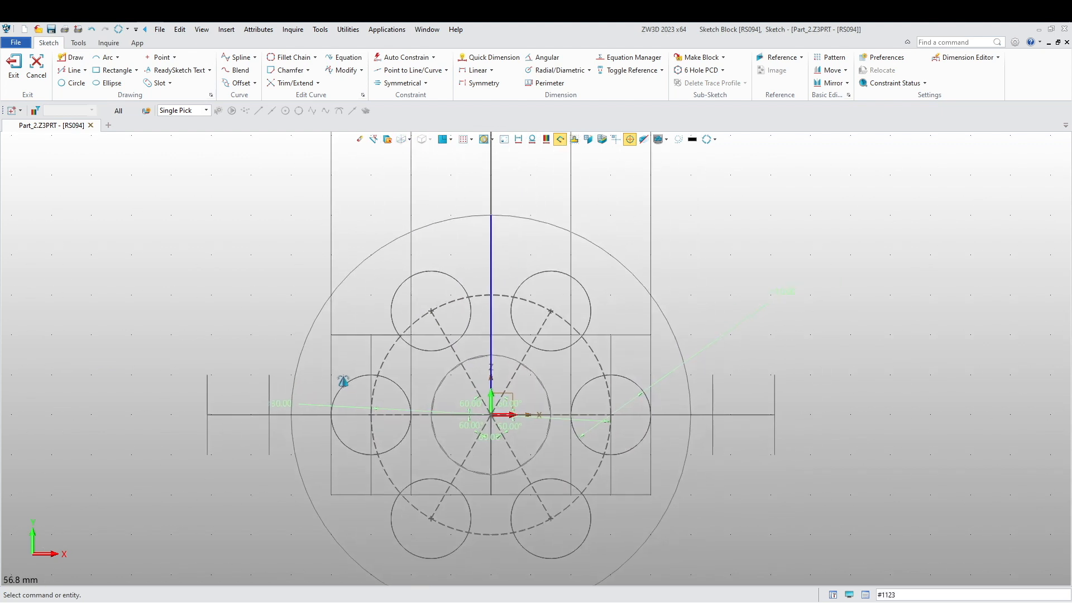
pyautogui.doubleClick(279, 404)
pyautogui.scroll(5, 383, 441)
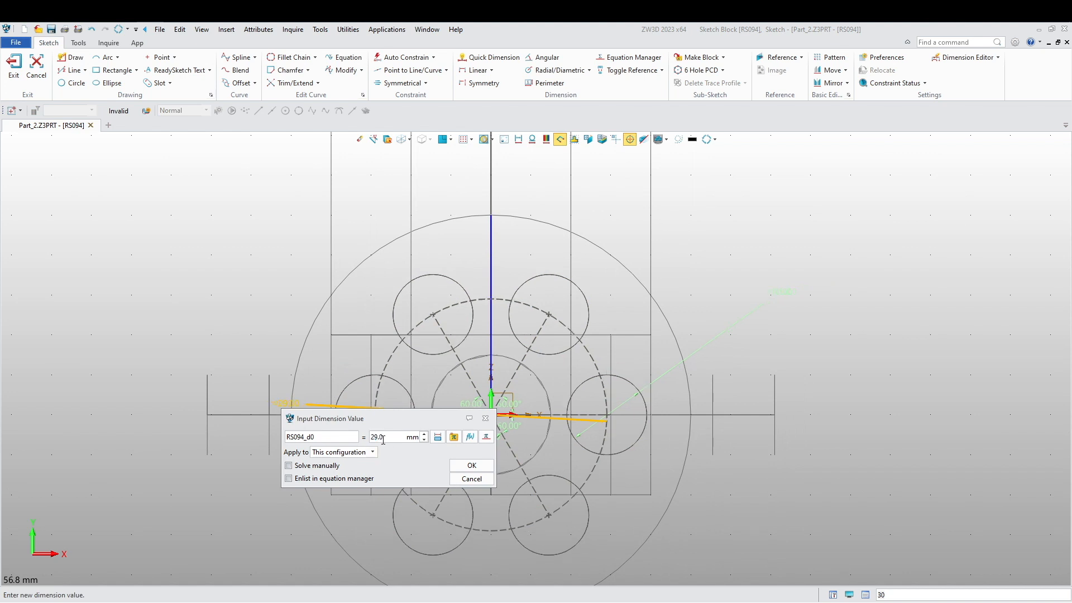
pyautogui.scroll(2, 388, 440)
pyautogui.scroll(2, 389, 438)
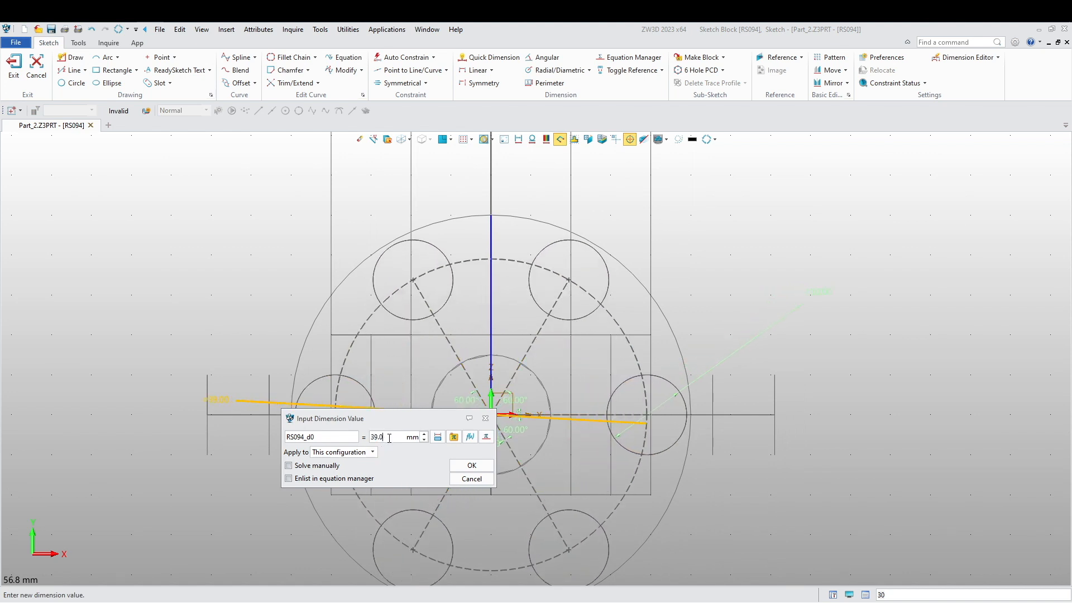
pyautogui.scroll(1, 389, 438)
pyautogui.click(472, 466)
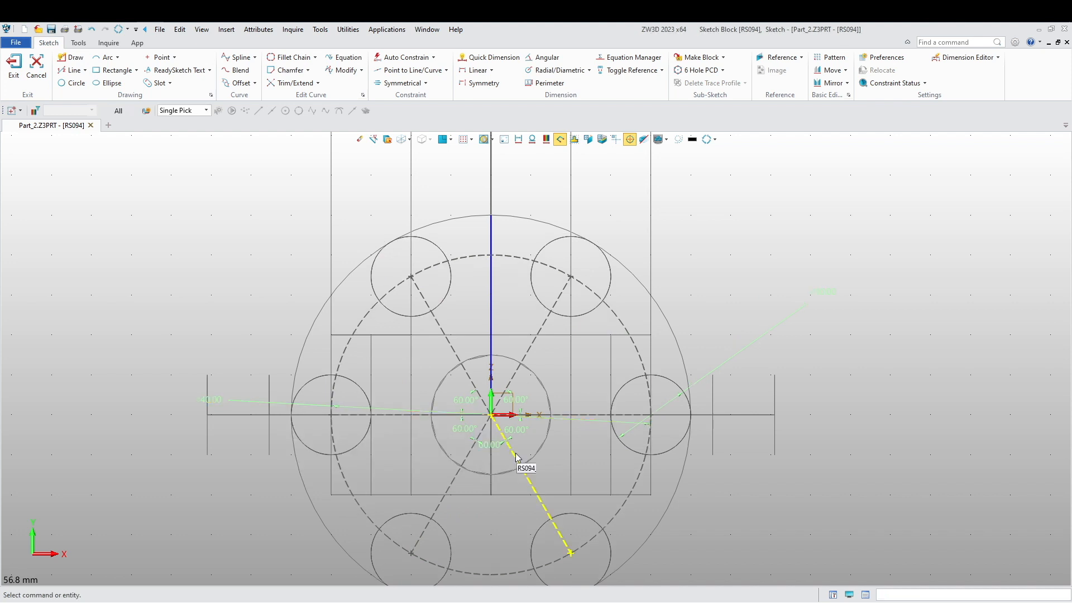
# Step: Set the pattern's hole diameter to 5 mm and exit both the block and the sketch
pyautogui.doubleClick(825, 294)
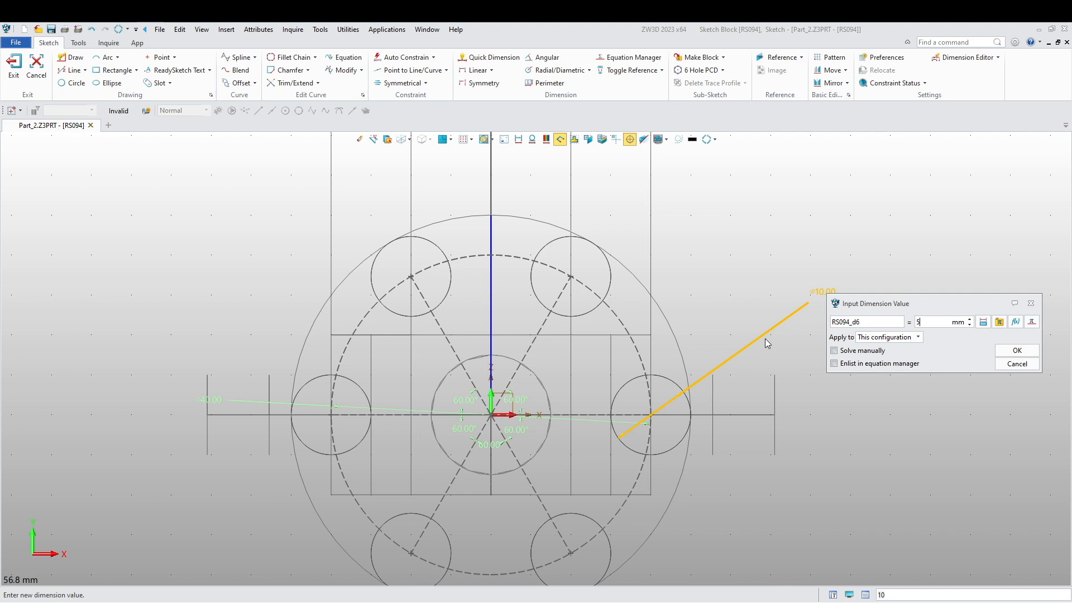
pyautogui.press('Return')
pyautogui.moveTo(676, 318); pyautogui.dragTo(682, 280, button='middle')
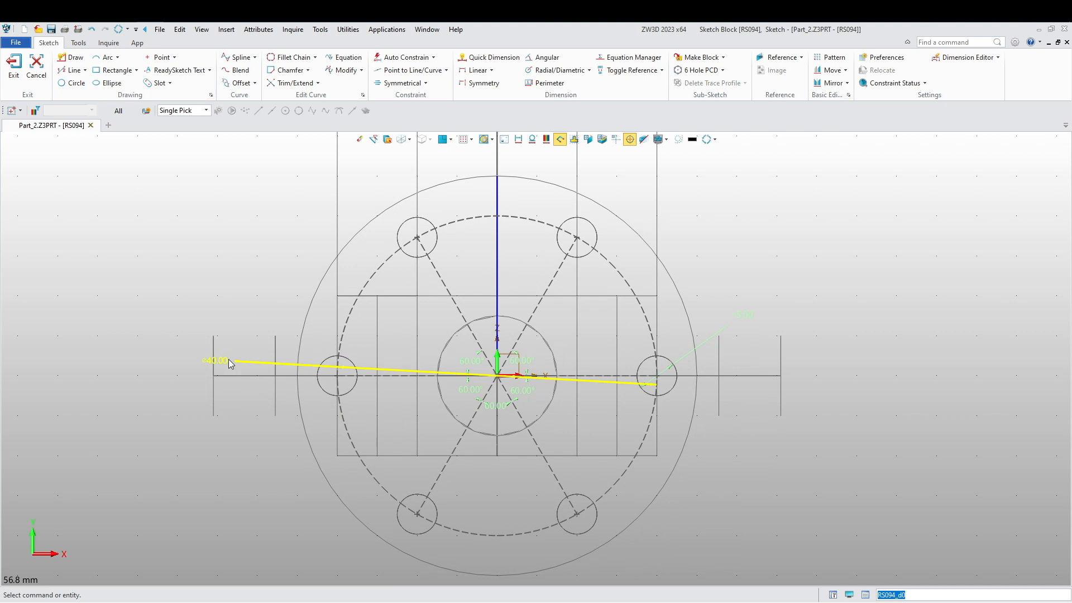
pyautogui.click(15, 73)
pyautogui.click(14, 72)
pyautogui.scroll(5, 434, 397)
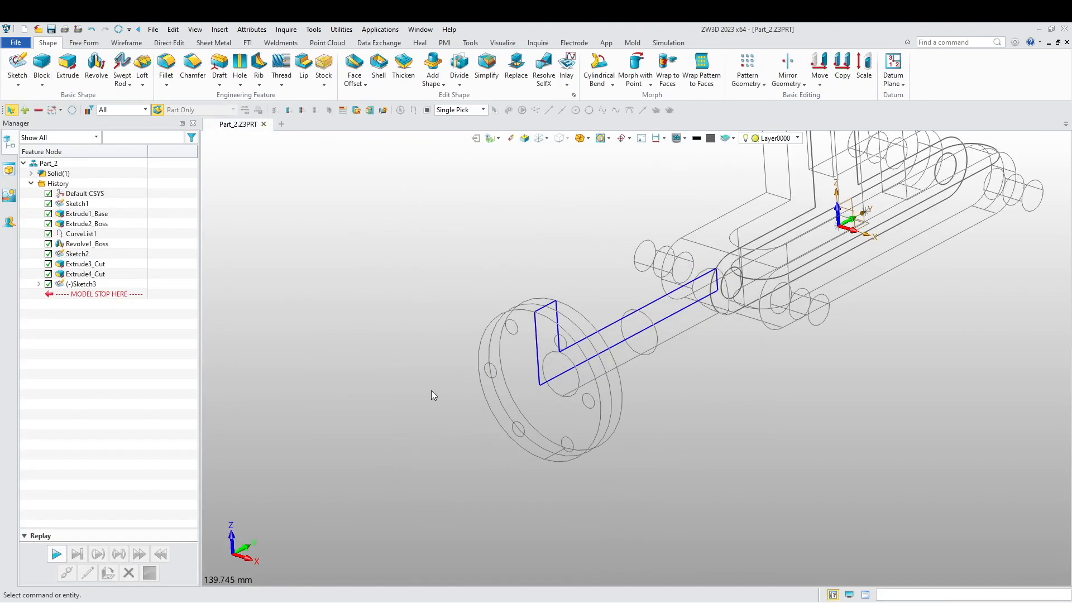
pyautogui.click(67, 66)
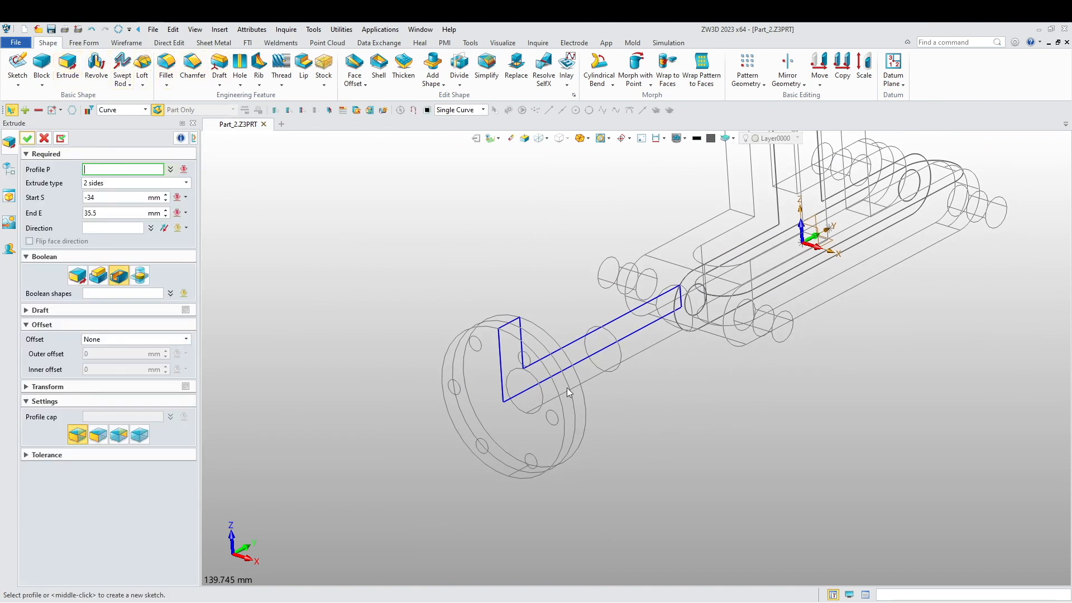
pyautogui.click(492, 350)
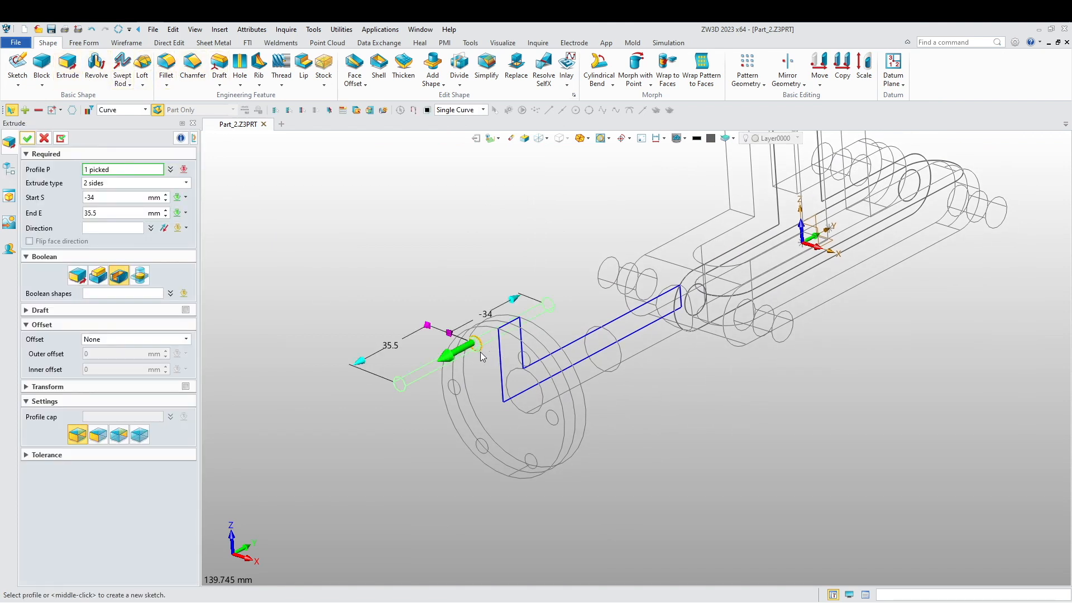
pyautogui.click(61, 138)
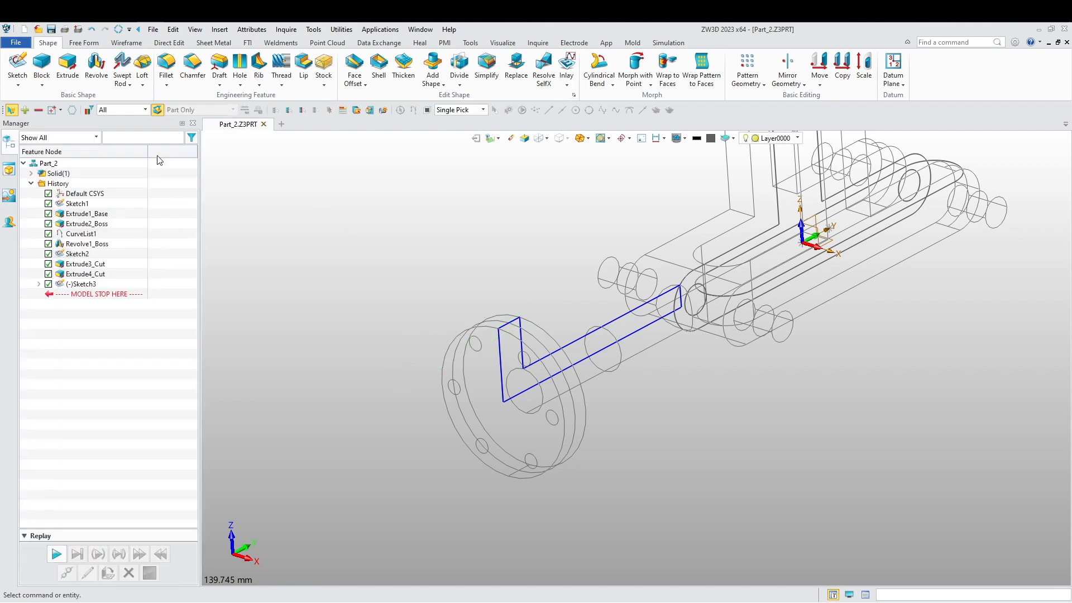
# Step: Cut the six holes through the disc by extruding the whole hole pattern sketch from -34 mm to 35.5 mm
pyautogui.click(127, 110)
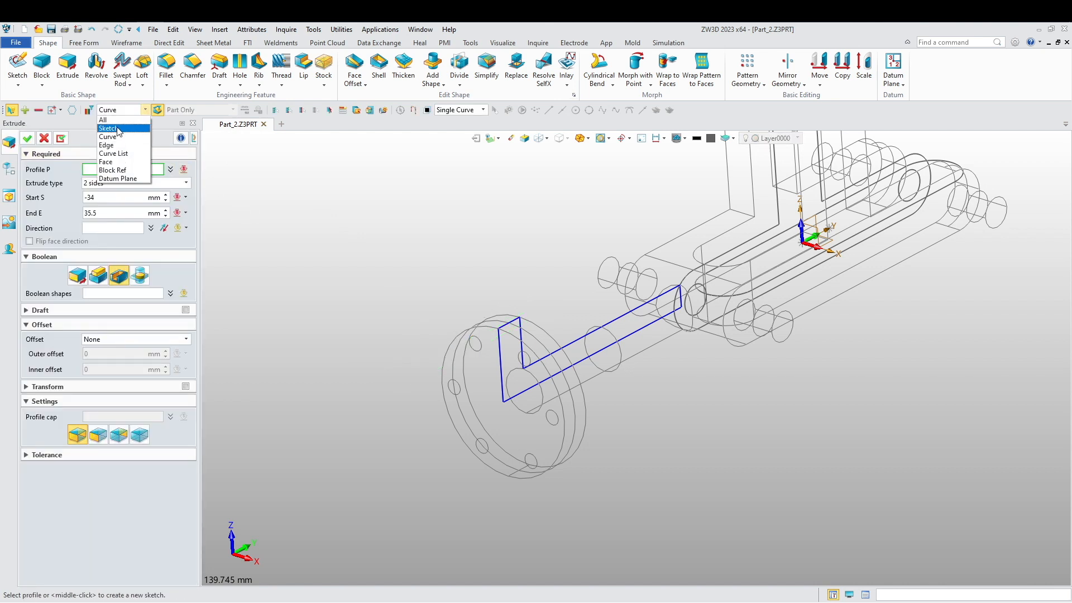
pyautogui.click(114, 135)
pyautogui.click(463, 396)
pyautogui.click(464, 397)
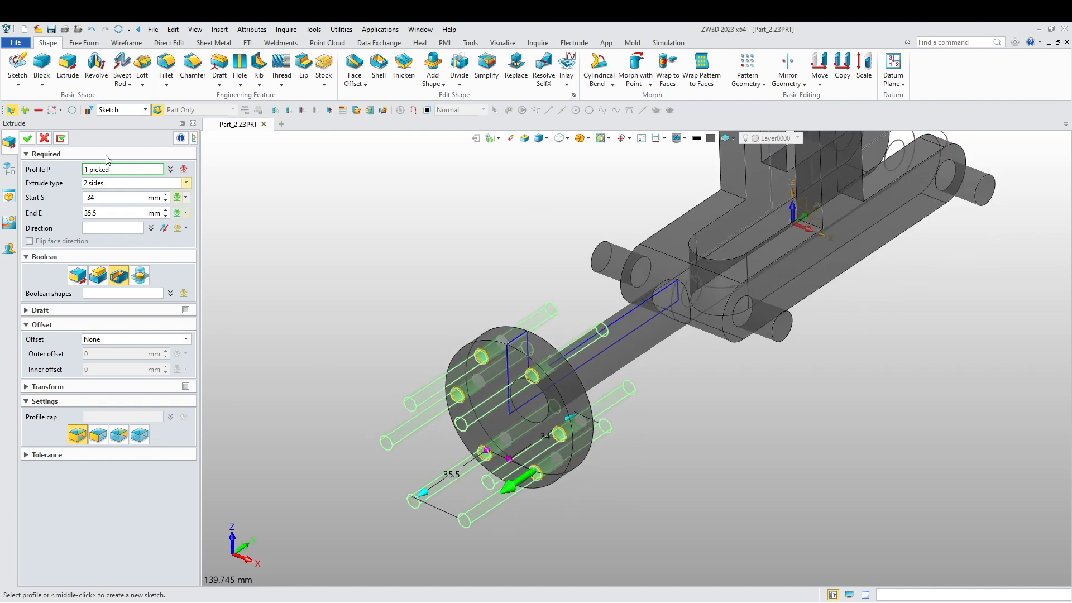
pyautogui.click(27, 138)
# Step: Start a 1 mm offset-distance chamfer and select the disc's rim edges, the fork's outer side outlines, and the slot and inner arm edges
pyautogui.moveTo(277, 260); pyautogui.dragTo(352, 327, button='middle')
pyautogui.click(193, 64)
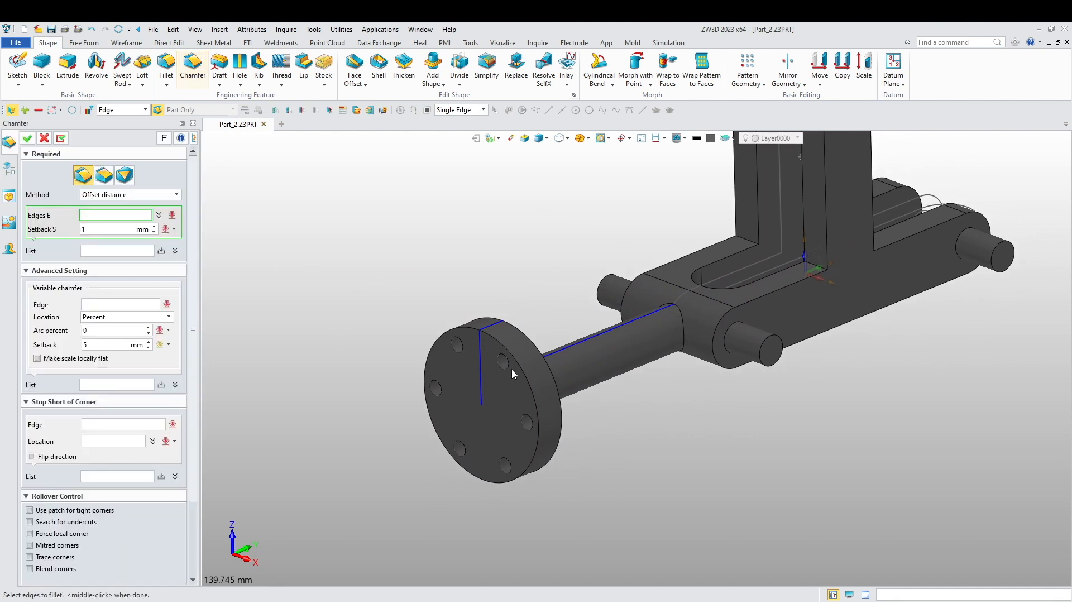
pyautogui.click(535, 358)
pyautogui.click(535, 357)
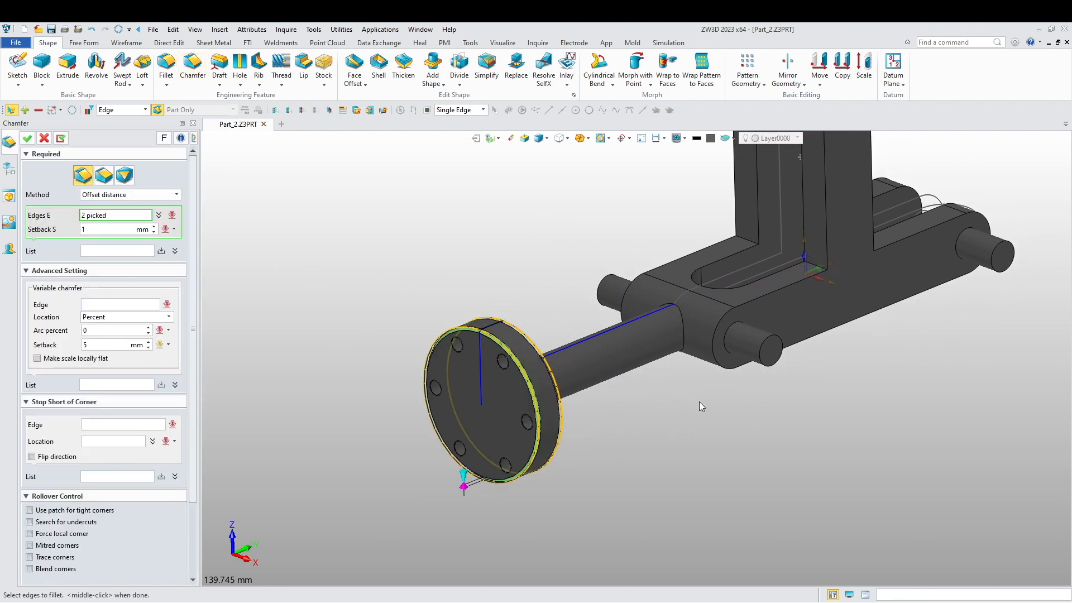
pyautogui.click(720, 367)
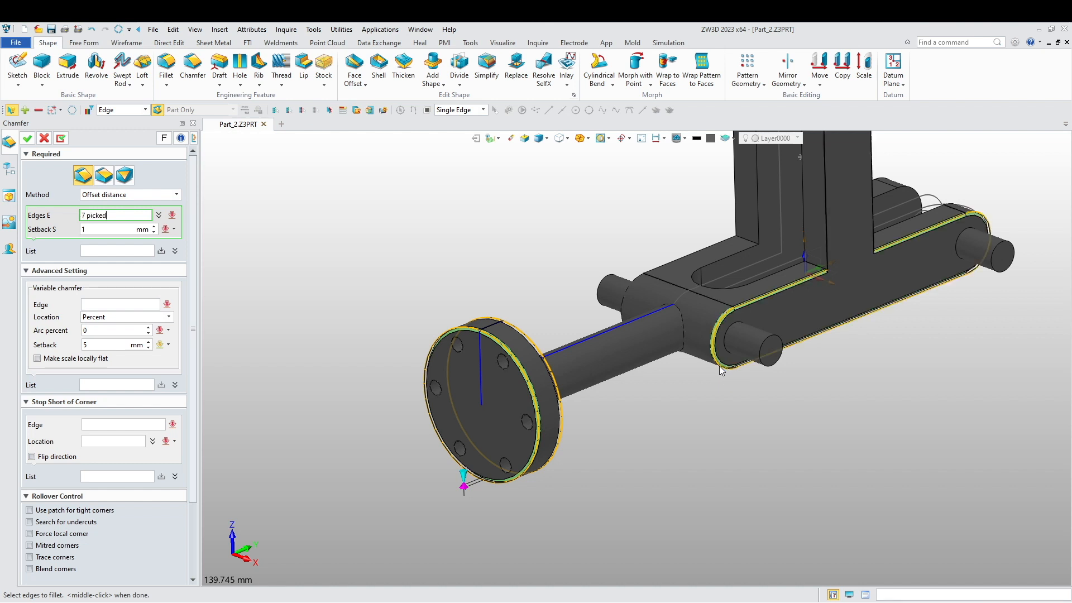
pyautogui.click(825, 247)
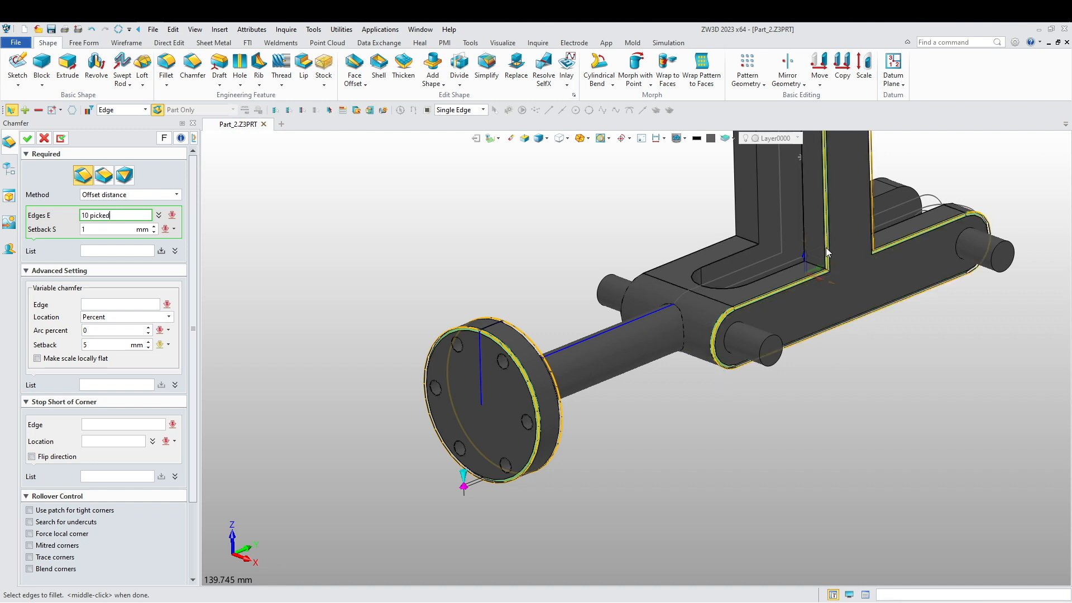
pyautogui.click(639, 288)
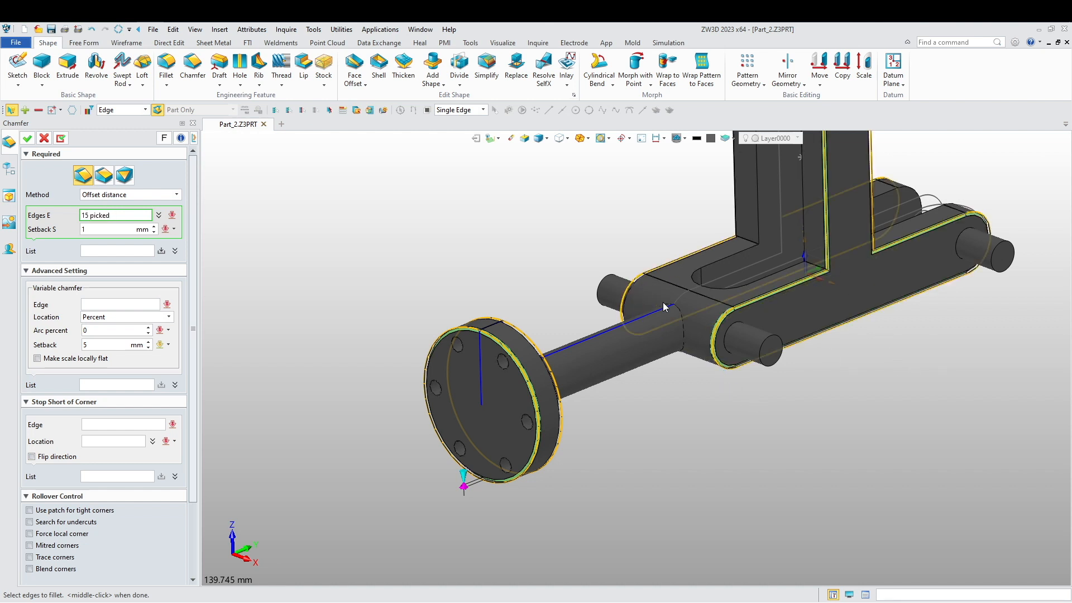
pyautogui.click(734, 207)
pyautogui.click(758, 205)
pyautogui.click(707, 276)
# Step: Add the remaining fork edge and the hole edges on both faces of the two upright arms to the chamfer selection
pyautogui.moveTo(896, 360); pyautogui.dragTo(553, 385, button='right')
pyautogui.click(906, 346)
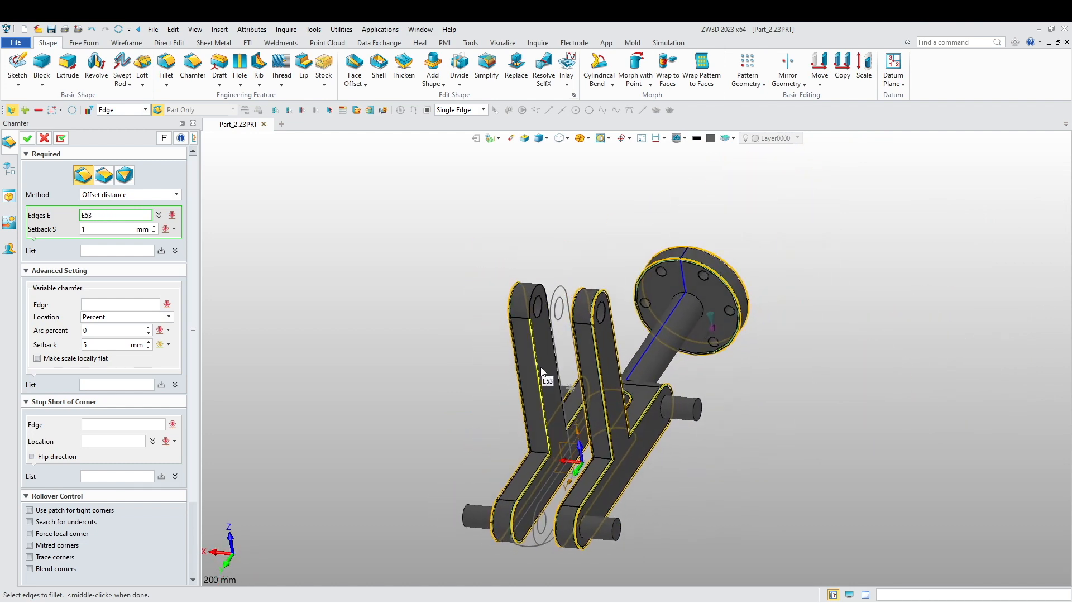
pyautogui.scroll(3, 540, 327)
pyautogui.click(540, 306)
pyautogui.click(692, 325)
pyautogui.moveTo(682, 377); pyautogui.dragTo(755, 396, button='right')
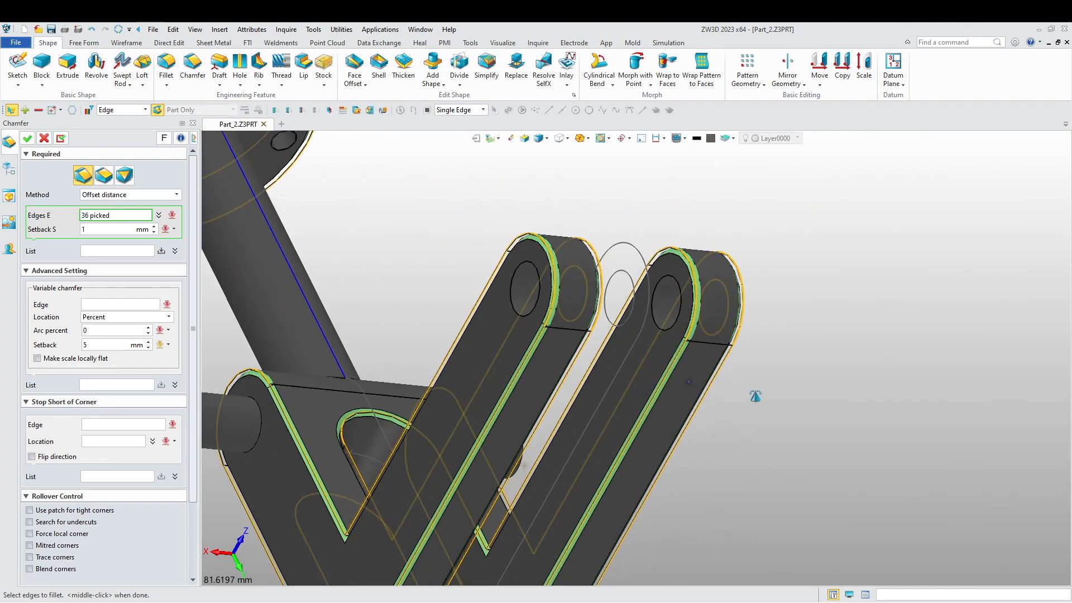
pyautogui.click(663, 329)
pyautogui.click(514, 316)
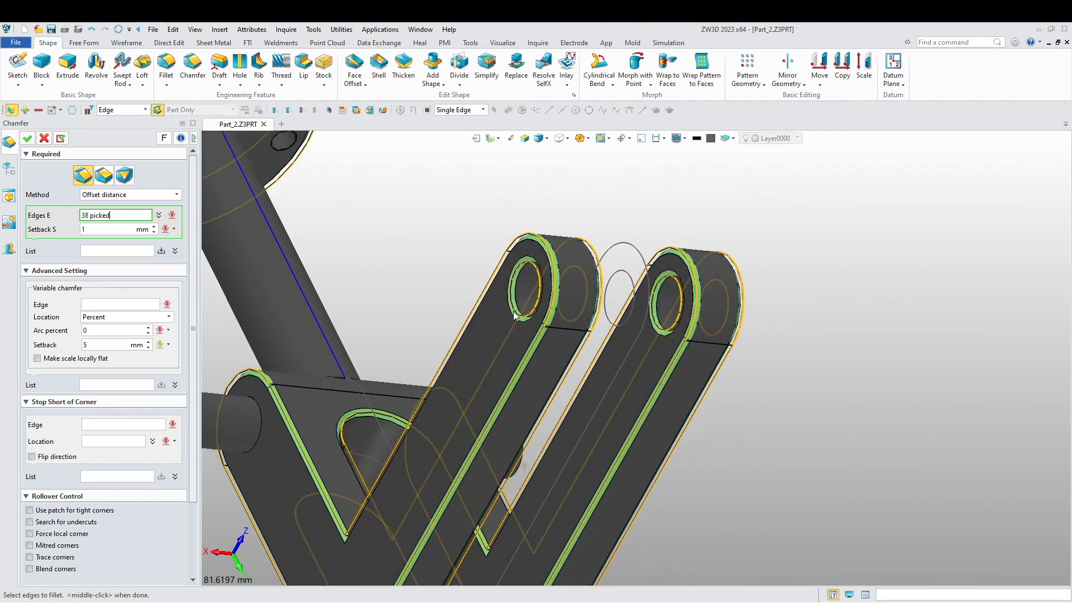
# Step: Add the end edges of the four side pins to the selection and apply the 1 mm chamfer
pyautogui.scroll(-5, 514, 312)
pyautogui.scroll(3, 472, 517)
pyautogui.click(443, 512)
pyautogui.click(312, 258)
pyautogui.moveTo(313, 261); pyautogui.dragTo(564, 493, button='right')
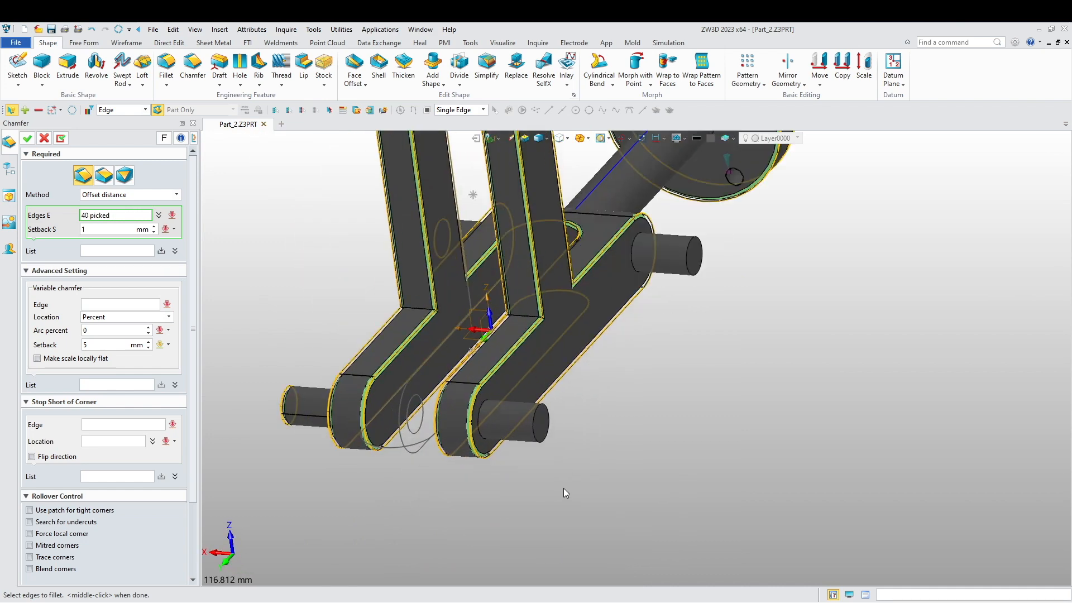
pyautogui.scroll(1, 560, 486)
pyautogui.click(537, 432)
pyautogui.click(726, 211)
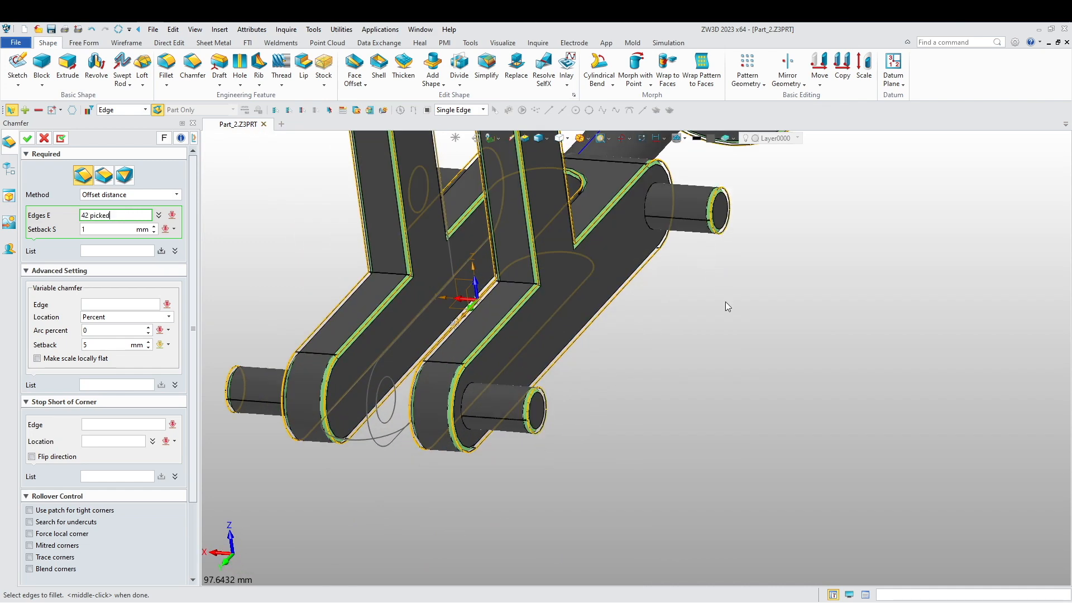
pyautogui.scroll(-3, 749, 382)
pyautogui.moveTo(749, 382); pyautogui.dragTo(821, 481, button='right')
pyautogui.click(27, 139)
# Step: Examine the chamfered part from several sides and return to the isometric view
pyautogui.moveTo(359, 280); pyautogui.dragTo(536, 380, button='right')
pyautogui.scroll(3, 634, 332)
pyautogui.moveTo(635, 333)
pyautogui.mouseDown(button='right')
pyautogui.moveTo(622, 401)
pyautogui.moveTo(595, 371)
pyautogui.moveTo(618, 363)
pyautogui.moveTo(621, 334)
pyautogui.mouseUp(button='right')
pyautogui.scroll(-2, 621, 334)
pyautogui.moveTo(564, 392); pyautogui.dragTo(456, 381, button='middle')
pyautogui.moveTo(457, 382); pyautogui.dragTo(478, 395, button='right')
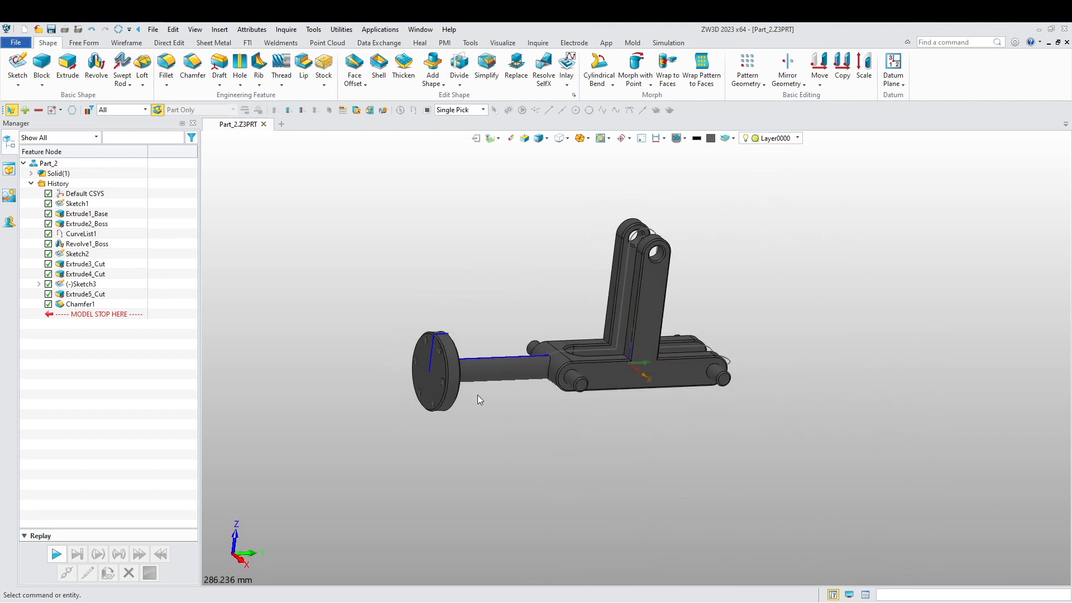
pyautogui.hotkey('ctrl', 'Home')
pyautogui.scroll(-2, 466, 375)
pyautogui.moveTo(476, 363); pyautogui.dragTo(441, 329, button='middle')
pyautogui.scroll(2, 460, 376)
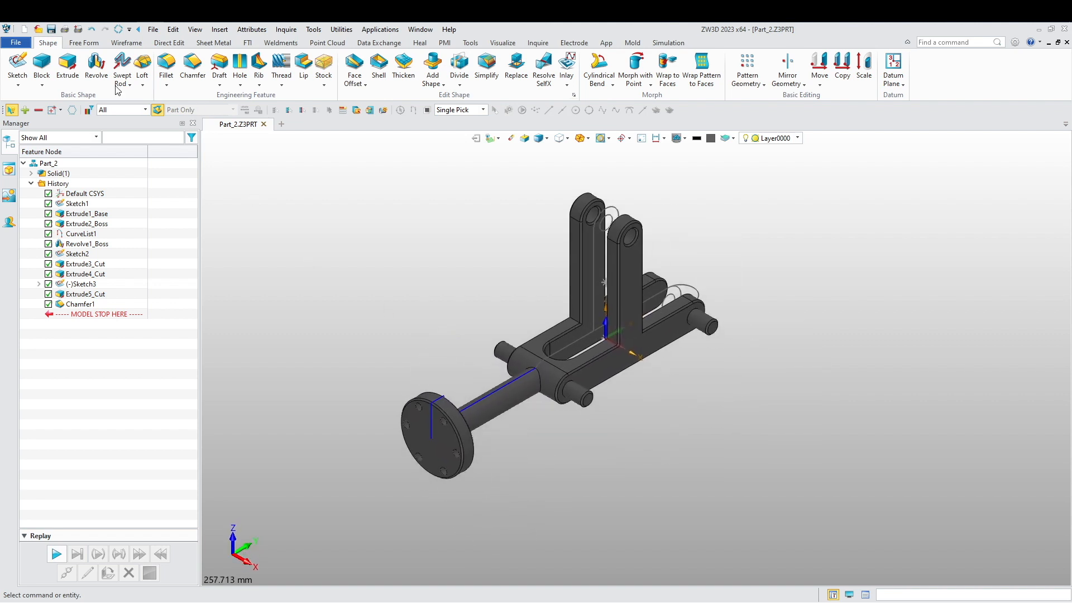
# Step: Save the part as Part_2 in the desktop folder Cad Thinkers > Zw3D Assembly > Assembly Exercise 2
pyautogui.click(51, 29)
pyautogui.click(340, 224)
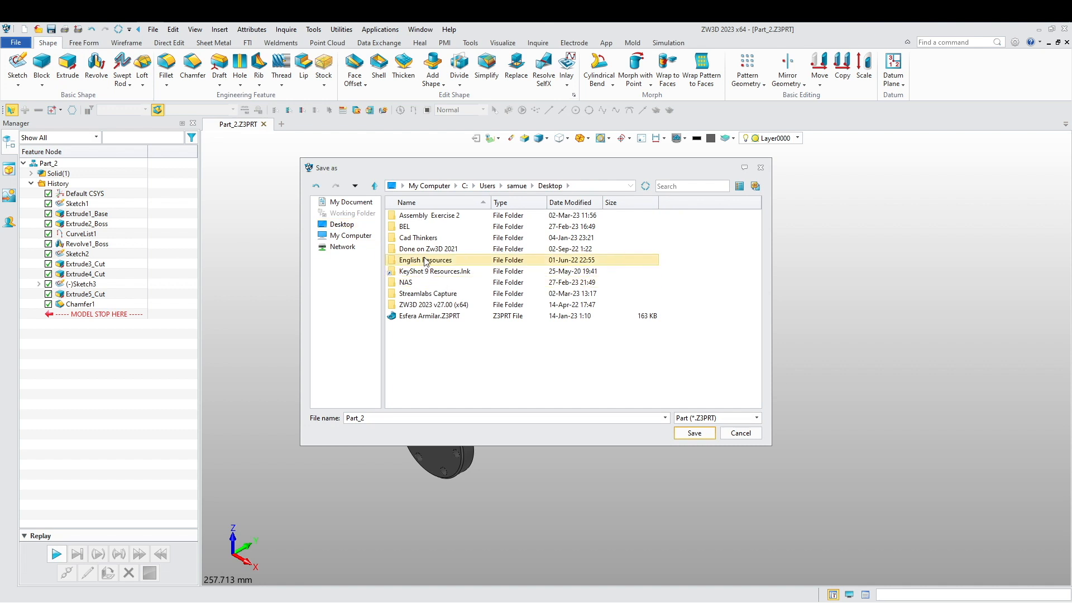
pyautogui.doubleClick(430, 238)
pyautogui.doubleClick(436, 229)
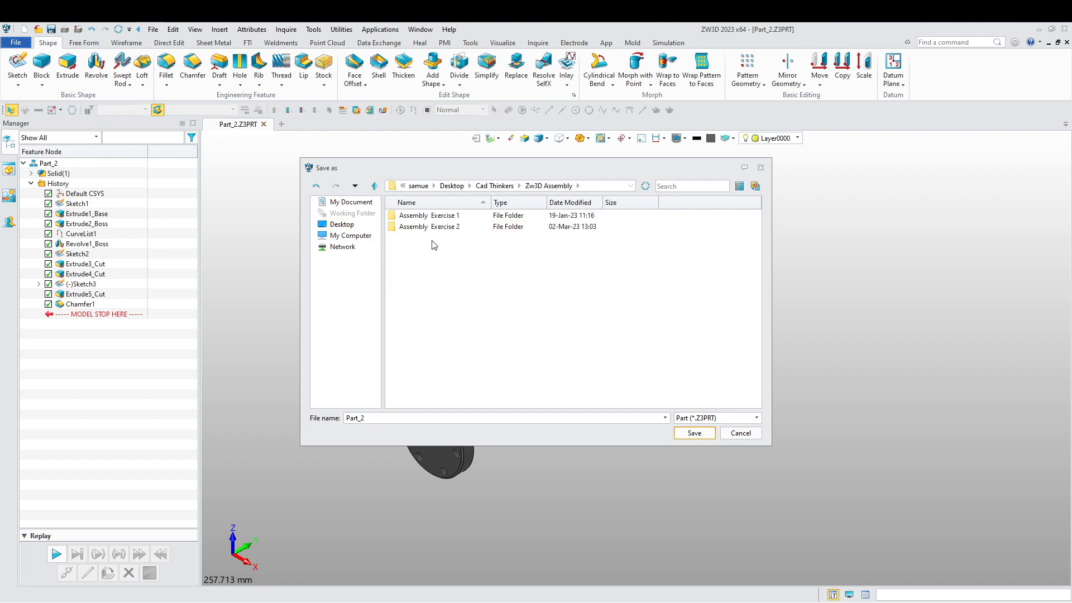
pyautogui.doubleClick(434, 227)
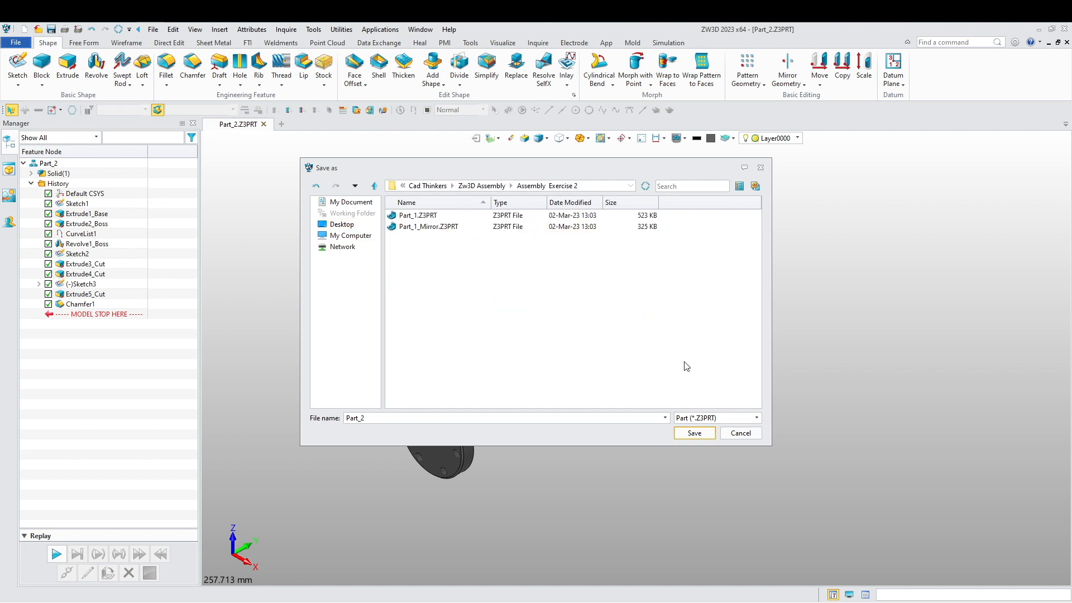
pyautogui.click(690, 434)
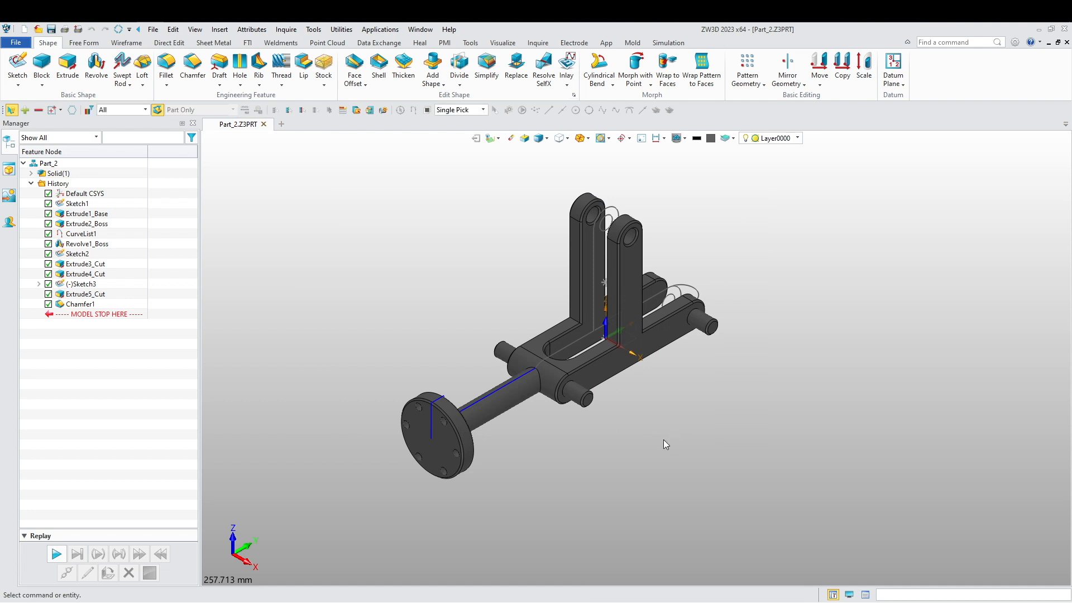
# Step: Close the finished part and create a new standard part named Part_3 with the default template
pyautogui.click(264, 124)
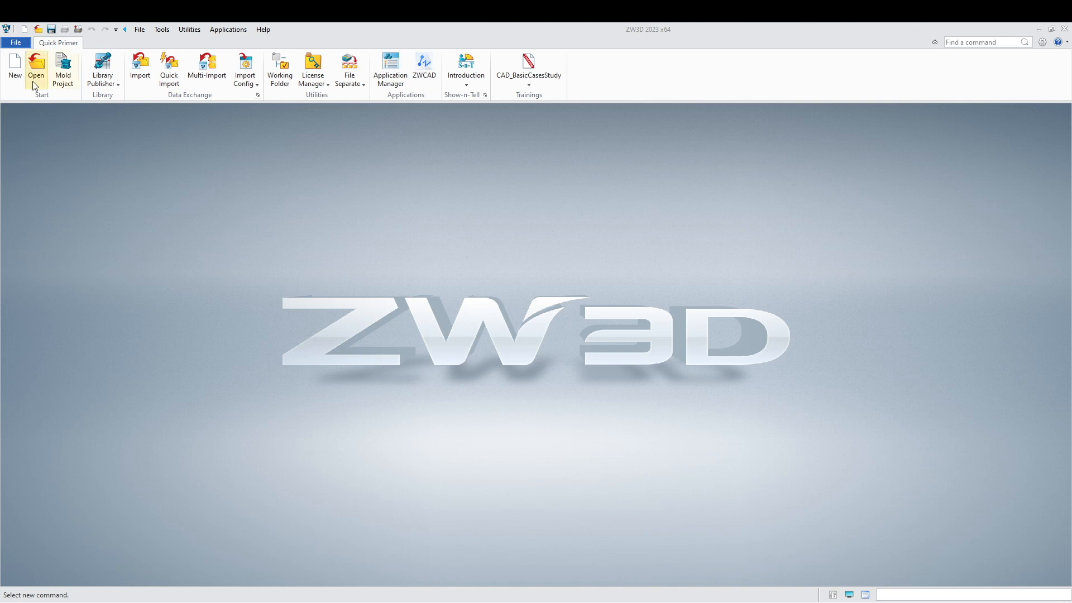
pyautogui.click(15, 72)
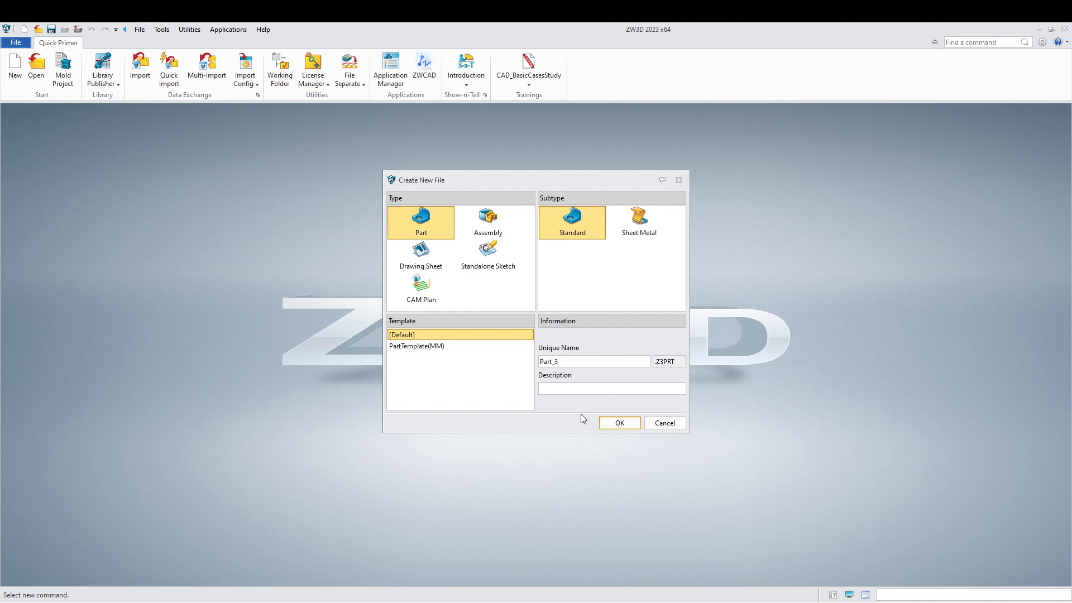
pyautogui.click(624, 424)
# Step: Start a sketch on the default YZ plane and set the part's face colour to dark magenta (255,0,255)
pyautogui.rightClick(534, 354)
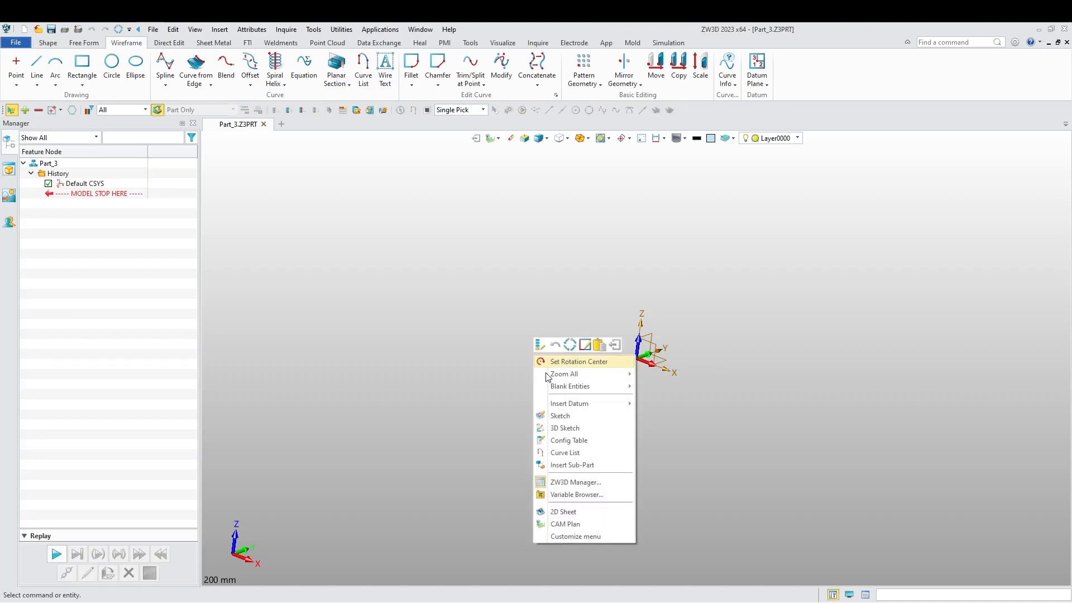
pyautogui.click(560, 416)
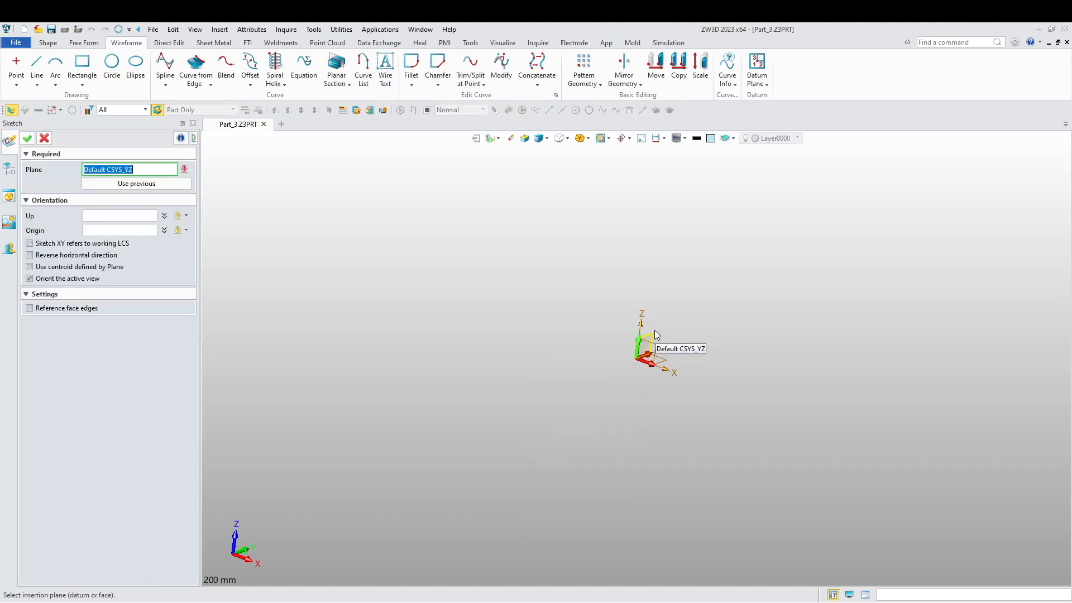
pyautogui.click(710, 138)
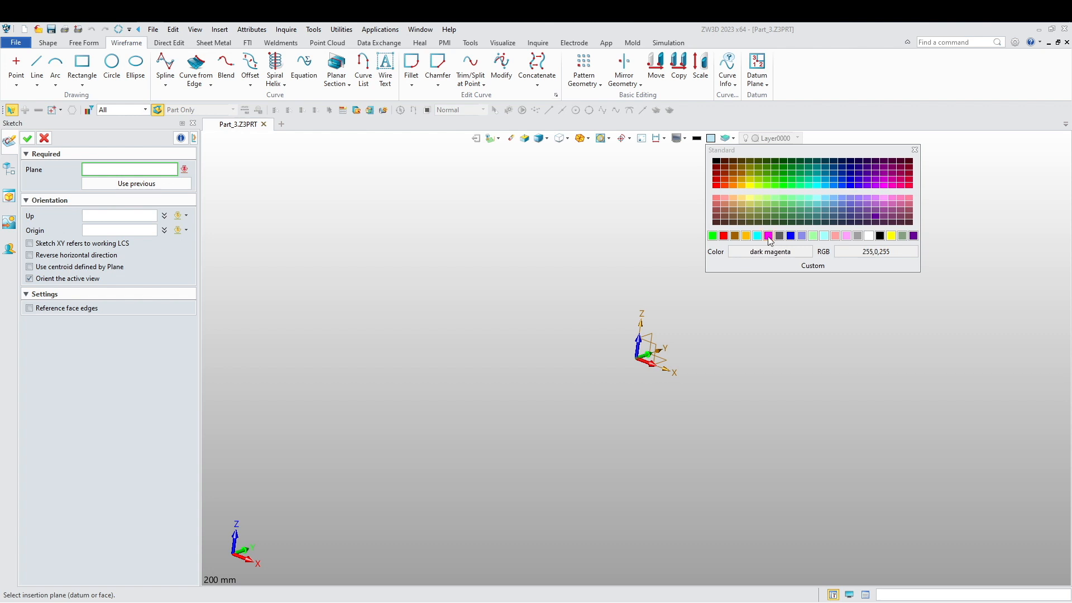
pyautogui.click(766, 239)
pyautogui.click(653, 329)
pyautogui.middleClick(661, 299)
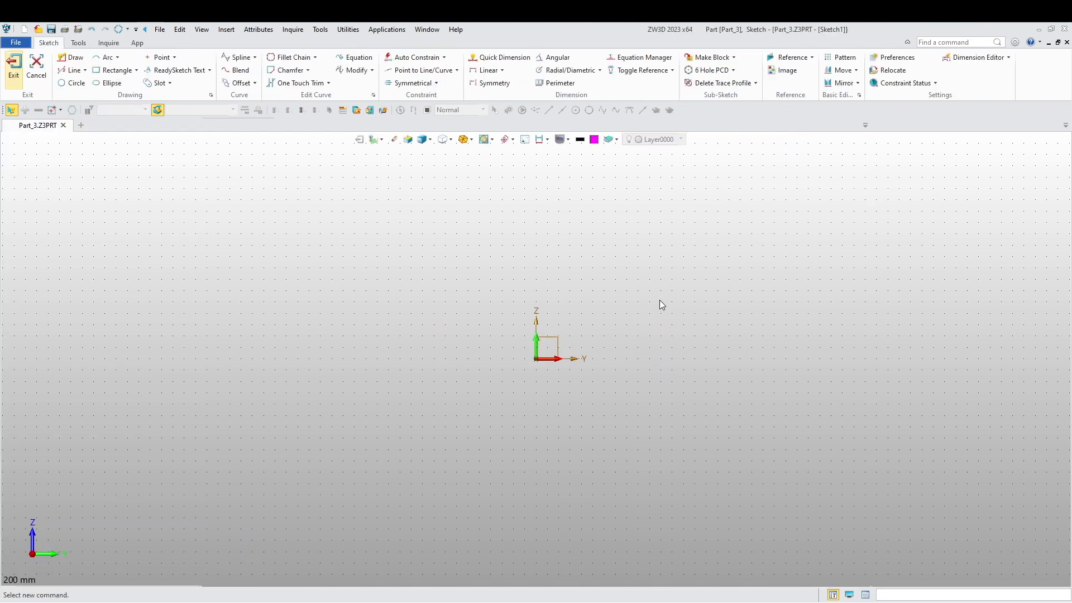
# Step: Sketch two 20 mm circles on the horizontal axis, about 95 mm left and about 88 mm right of the origin
pyautogui.click(68, 83)
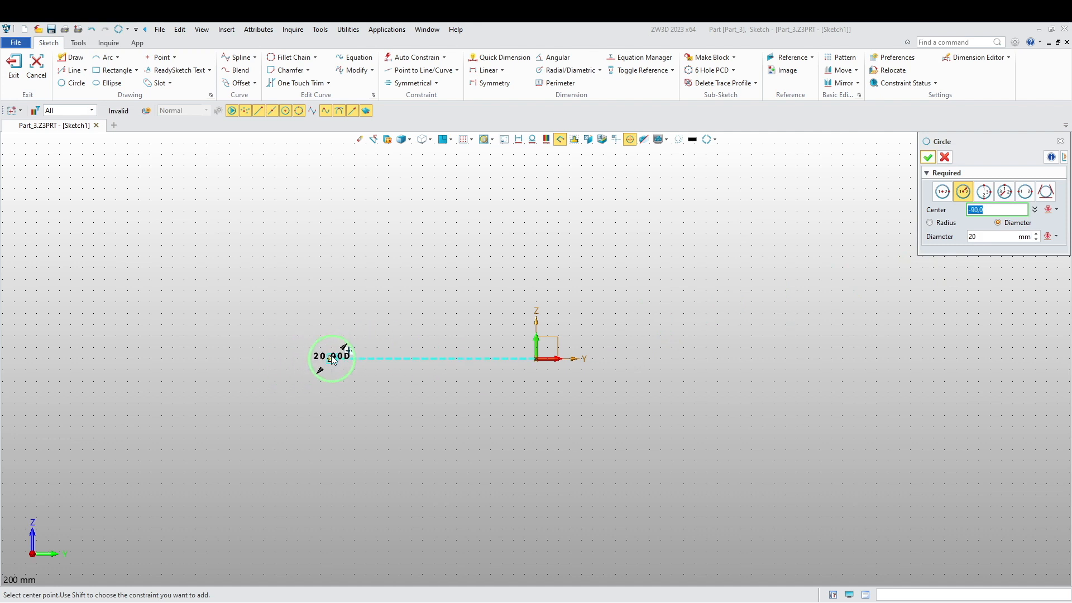
pyautogui.click(327, 359)
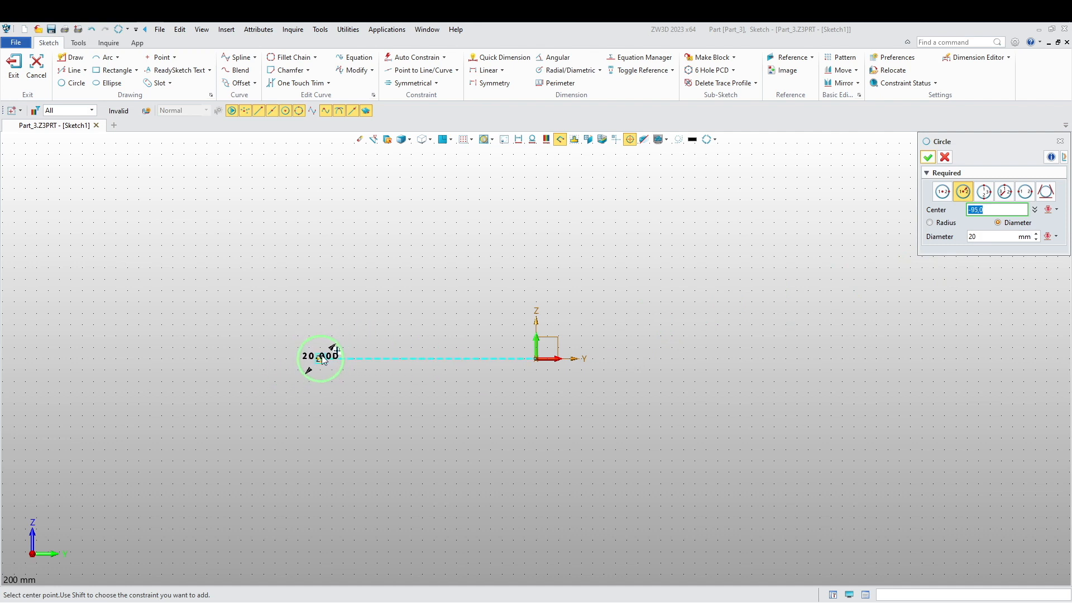
pyautogui.middleClick(694, 363)
pyautogui.click(736, 362)
pyautogui.middleClick(667, 332)
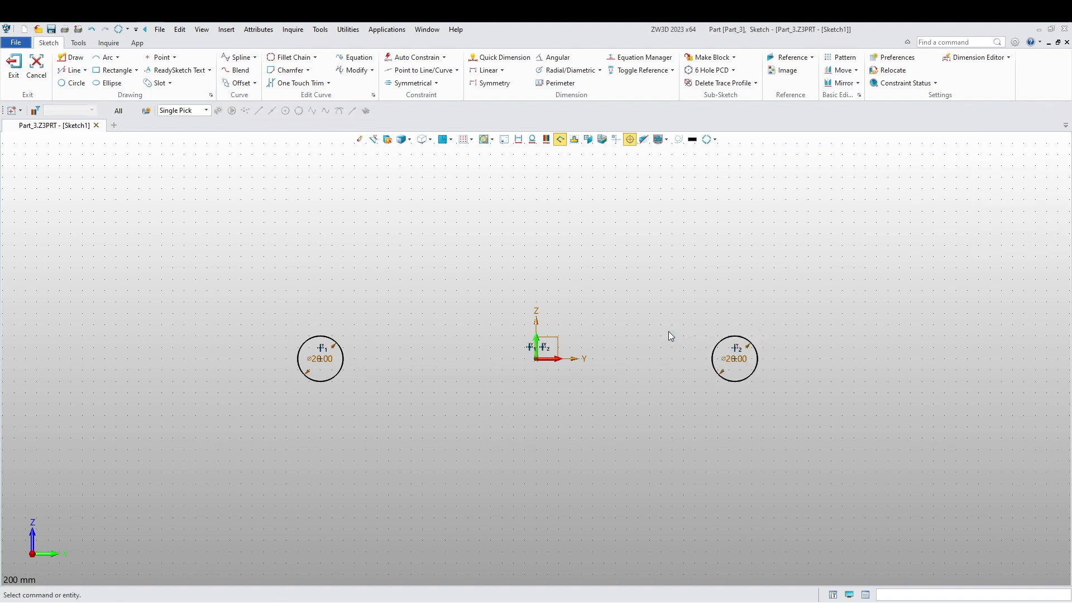
# Step: Add a concentric 10 mm diameter circle inside each of the two 20 mm circles
pyautogui.middleClick(326, 359)
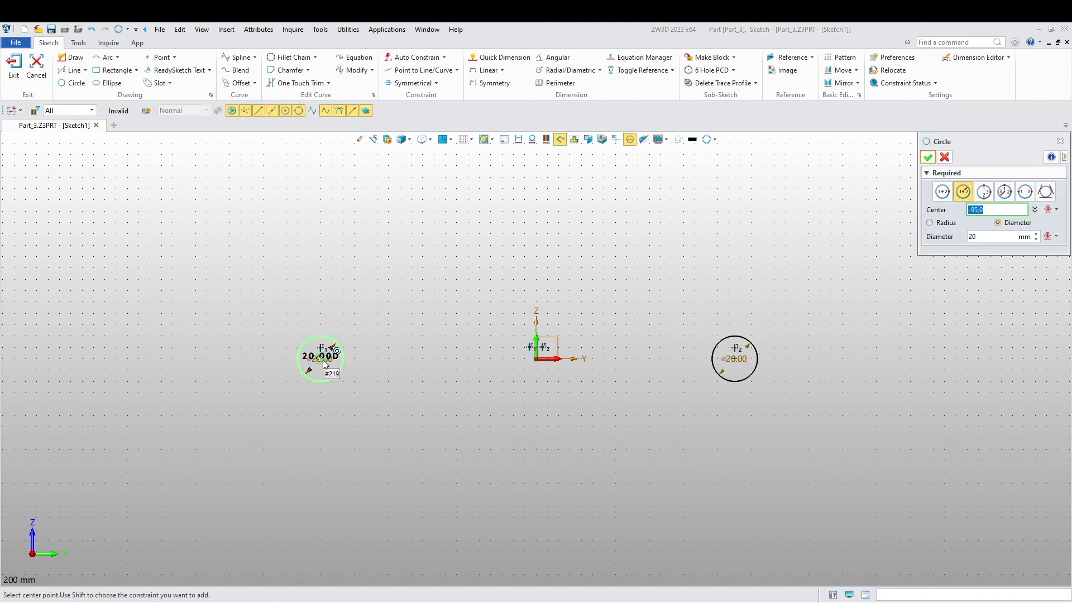
pyautogui.click(323, 360)
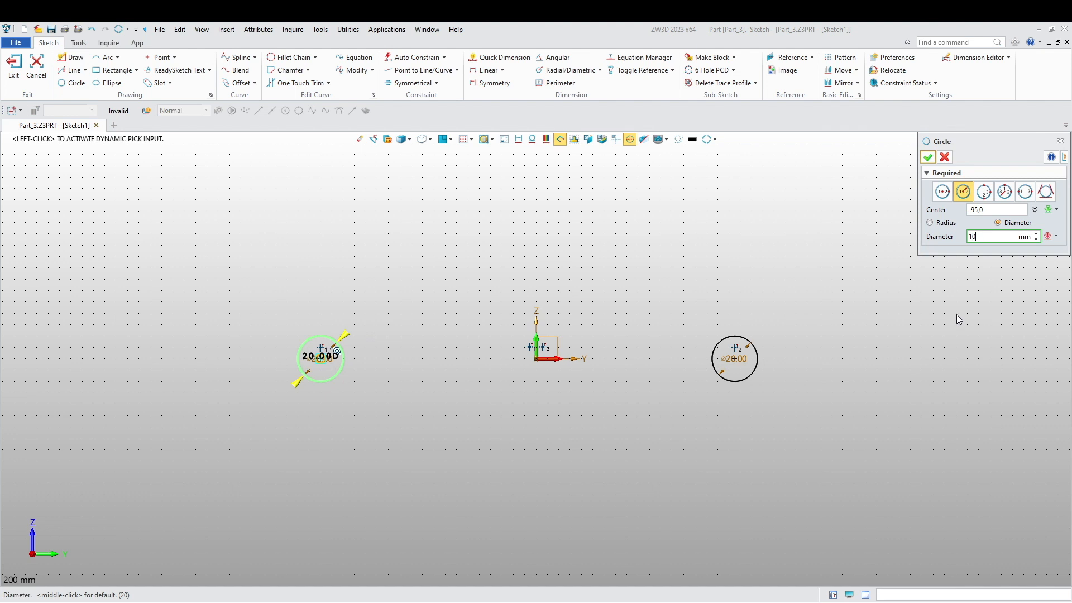
pyautogui.press('Return')
pyautogui.click(735, 358)
pyautogui.click(927, 158)
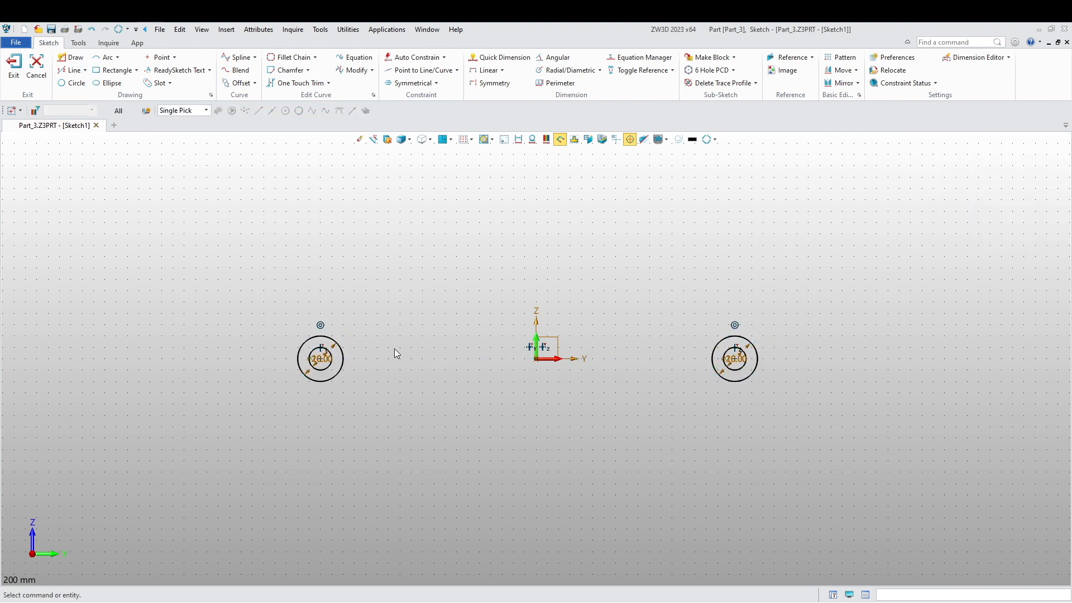
# Step: Dimension the horizontal distance from the origin to the right circle's centre as 149/2 mm
pyautogui.click(488, 70)
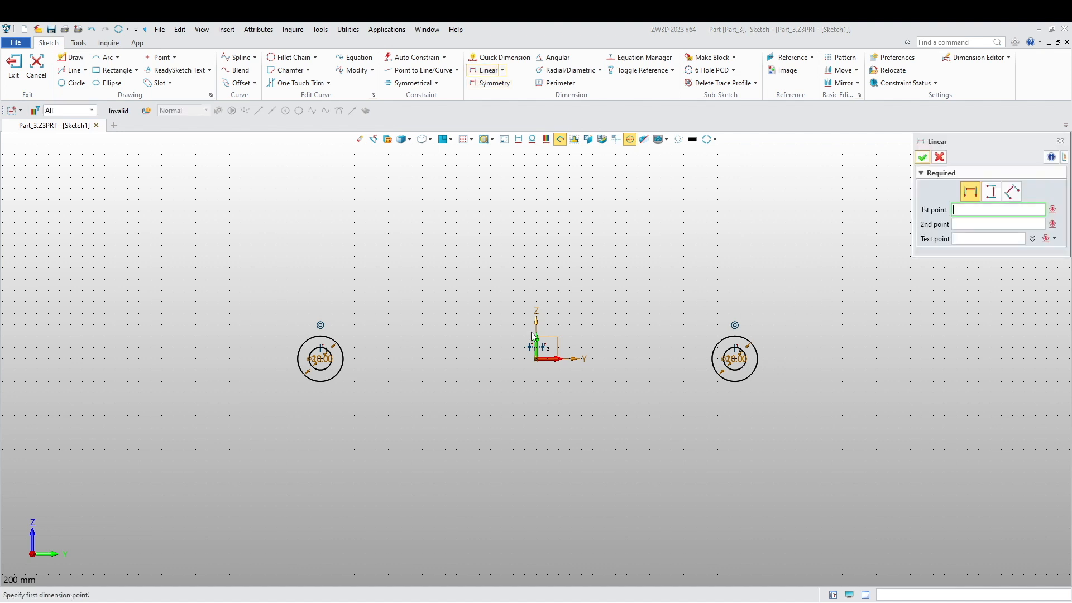
pyautogui.click(538, 364)
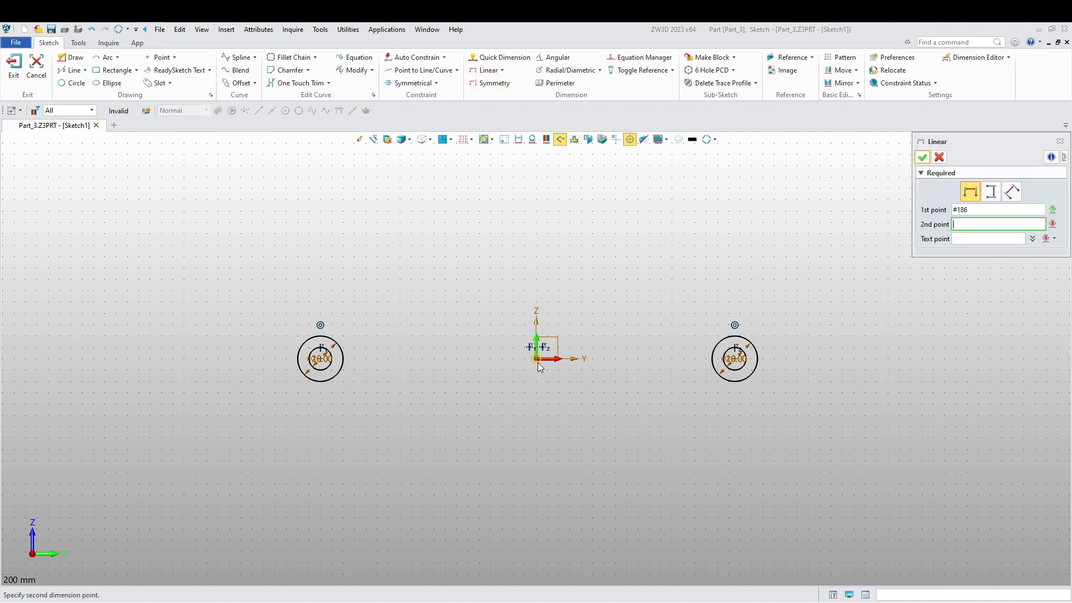
pyautogui.click(735, 362)
pyautogui.click(646, 292)
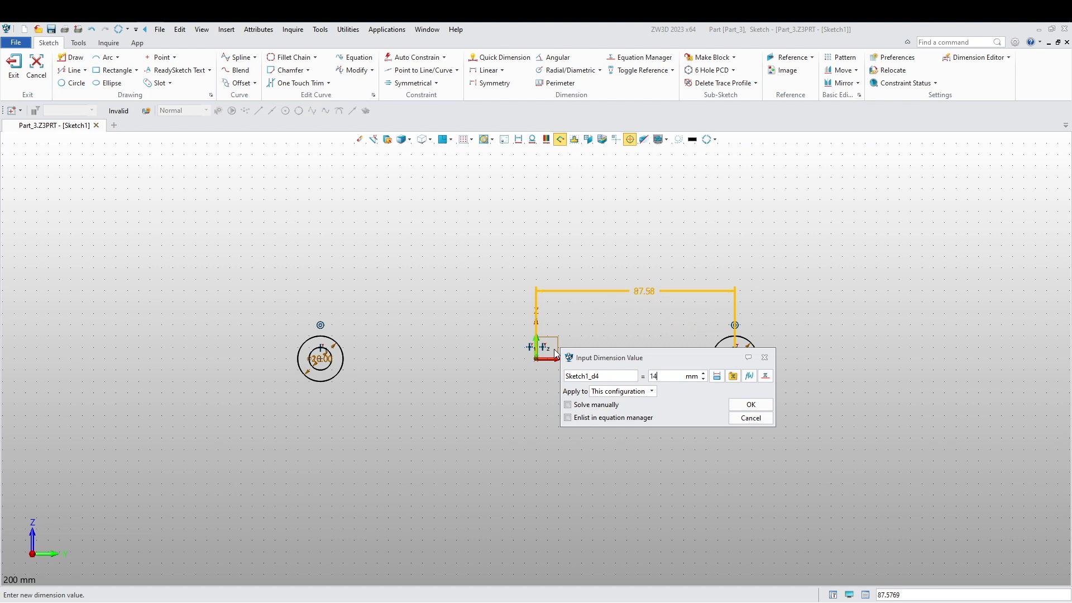
pyautogui.write('149/2')
pyautogui.press('Return')
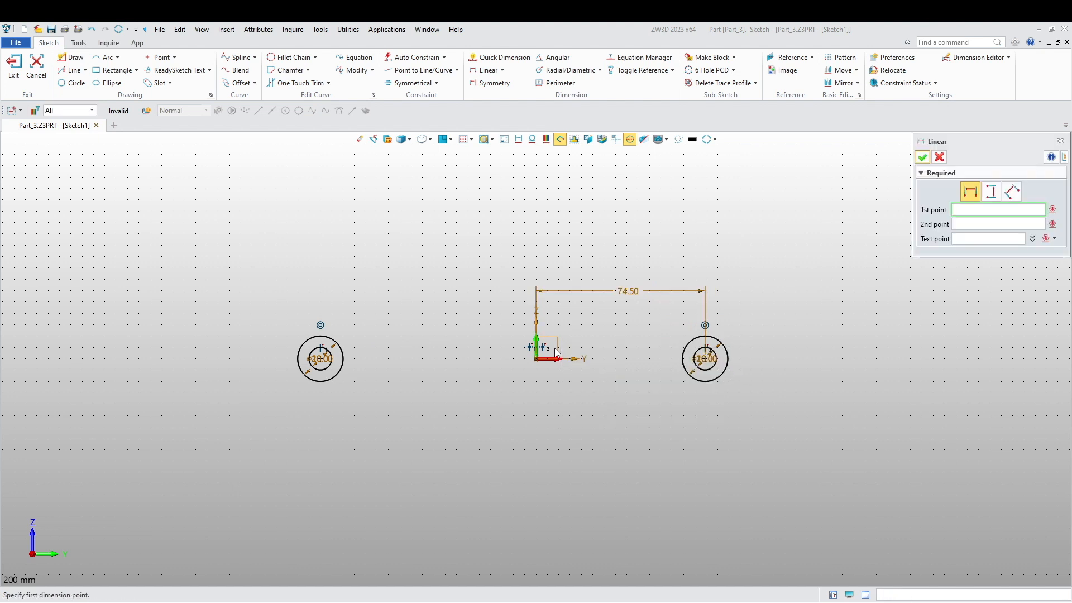
# Step: Dimension the horizontal distance between the two circle centres as 149 mm
pyautogui.click(708, 362)
pyautogui.click(326, 366)
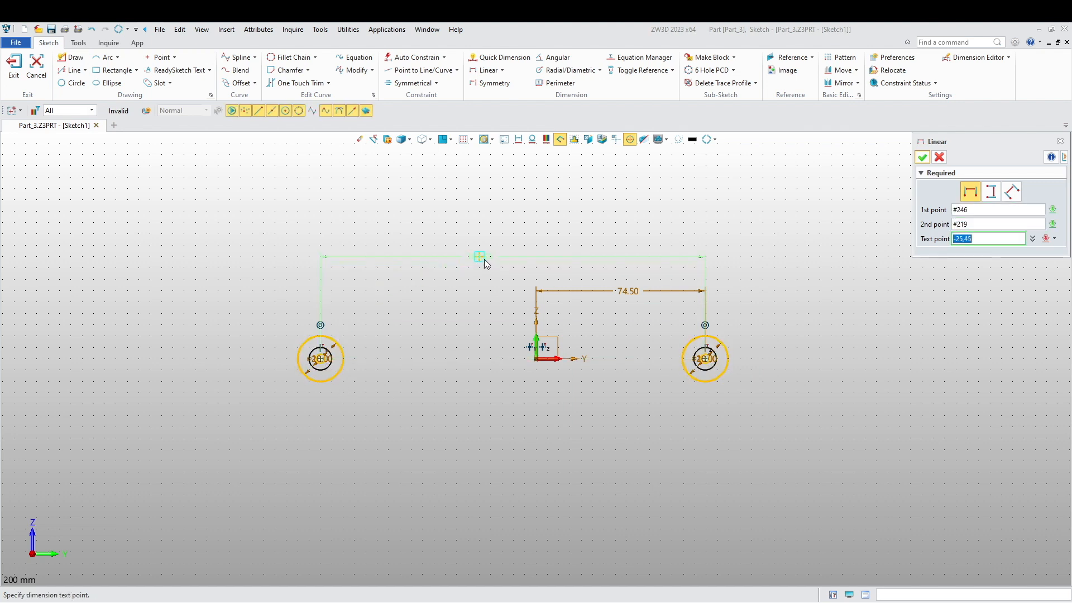
pyautogui.click(458, 252)
pyautogui.write('14')
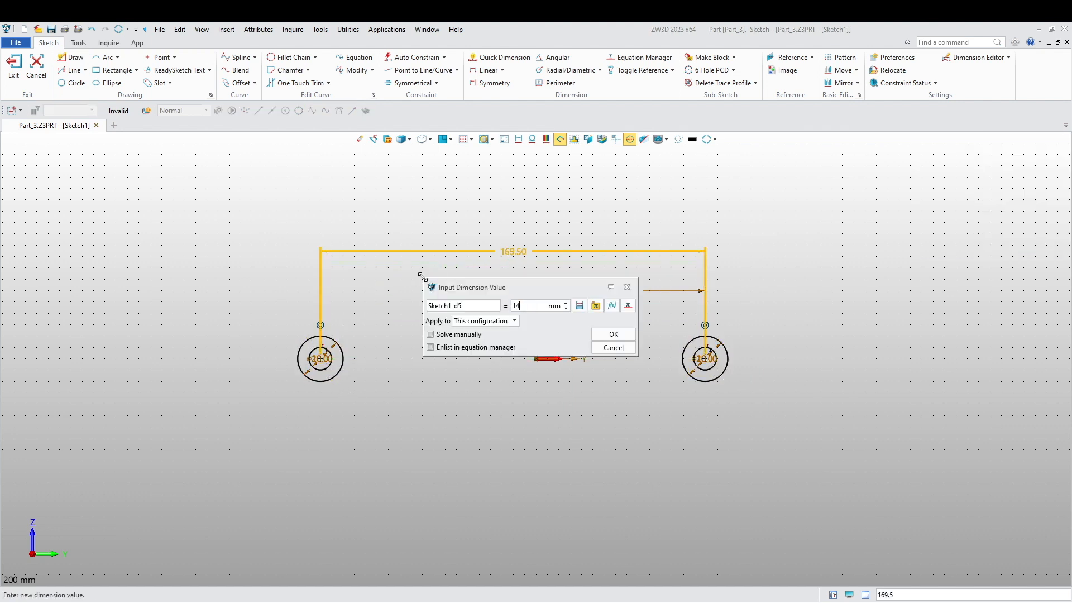
pyautogui.write('9')
pyautogui.press('Return')
pyautogui.scroll(4, 535, 337)
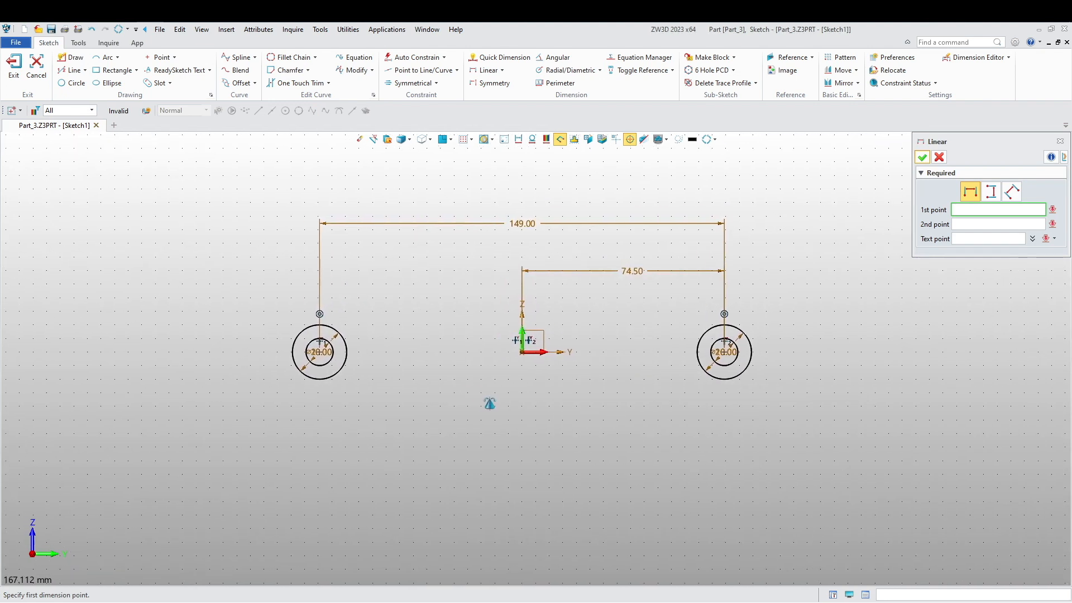
# Step: Draw a horizontal line between the facing edges of the two outer circles and convert it to construction geometry
pyautogui.click(74, 58)
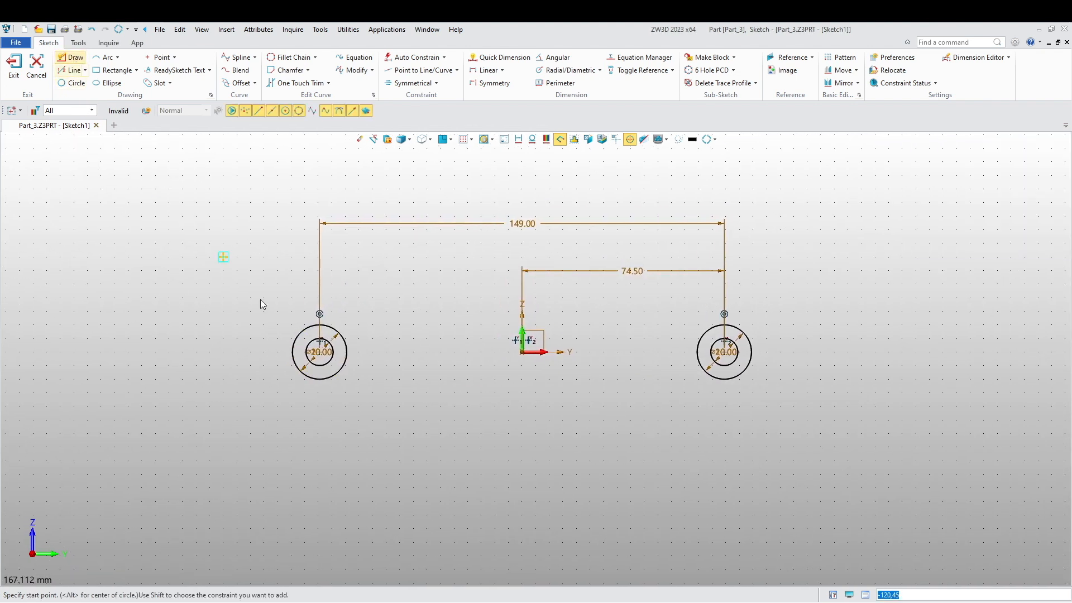
pyautogui.click(347, 354)
pyautogui.click(697, 351)
pyautogui.press('Escape')
pyautogui.rightClick(652, 353)
pyautogui.click(660, 344)
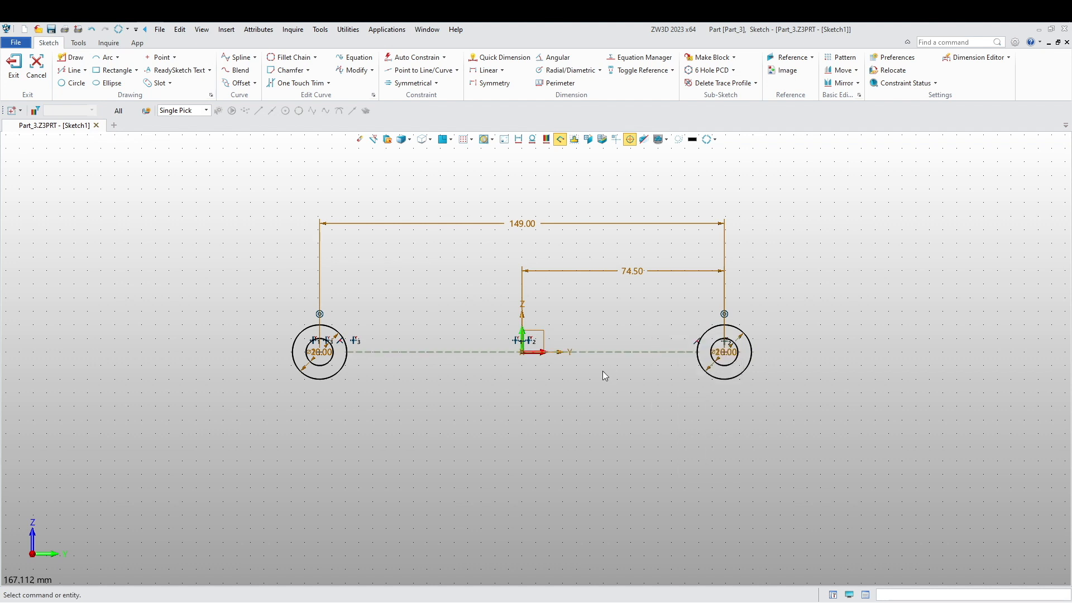
# Step: Offset the horizontal construction line by 5 mm in both directions
pyautogui.click(229, 88)
pyautogui.click(452, 352)
pyautogui.click(931, 158)
# Step: Extend the right ends of both offset lines to the right outer circle
pyautogui.scroll(5, 625, 401)
pyautogui.moveTo(642, 403); pyautogui.dragTo(566, 419, button='middle')
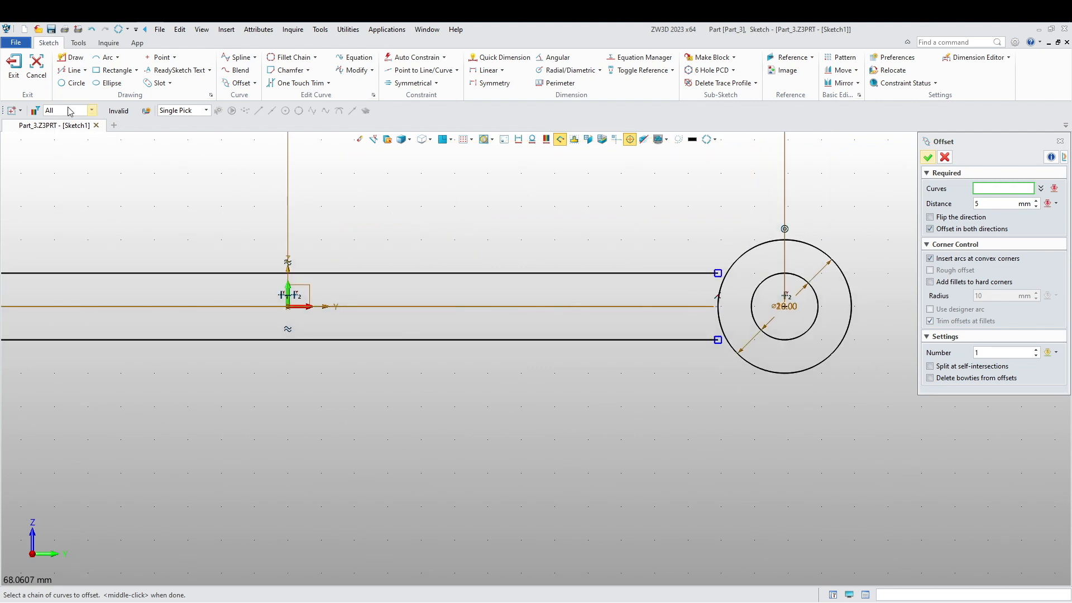
pyautogui.click(328, 83)
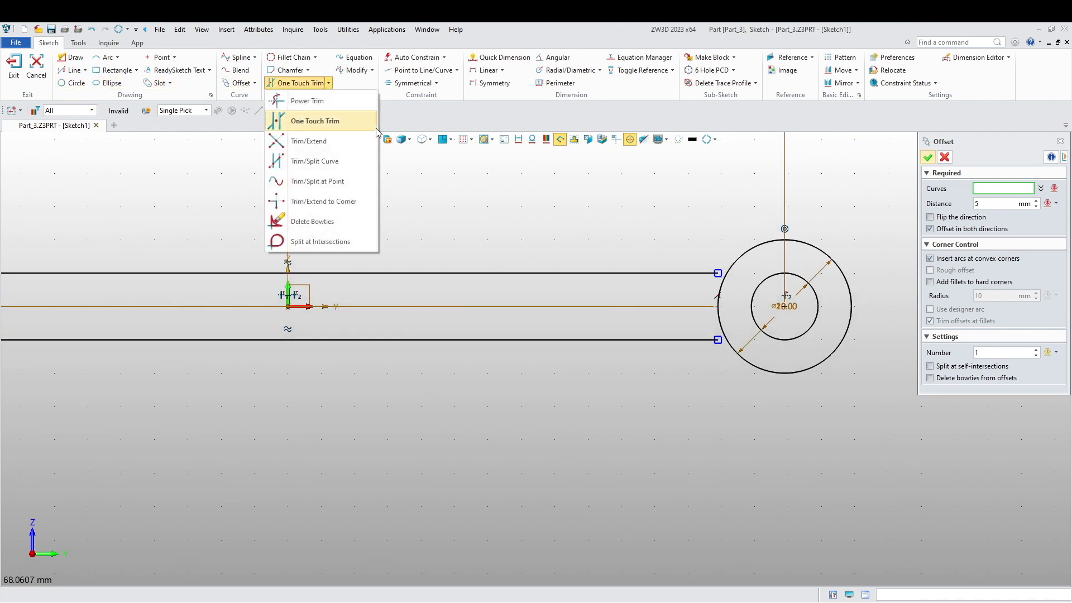
pyautogui.click(309, 142)
pyautogui.click(694, 273)
pyautogui.click(694, 340)
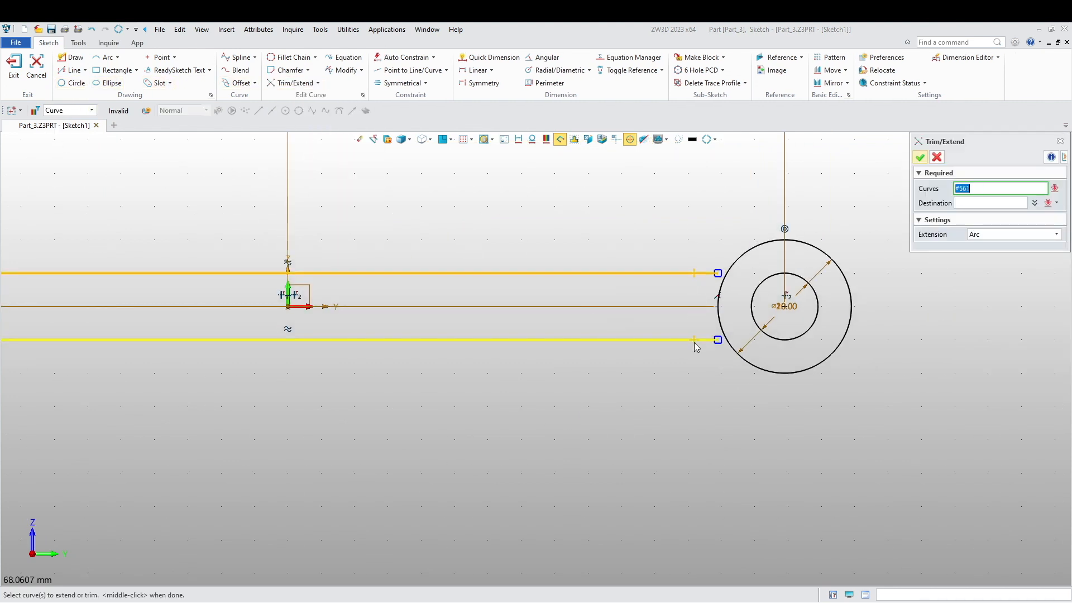
pyautogui.middleClick(685, 351)
pyautogui.click(721, 331)
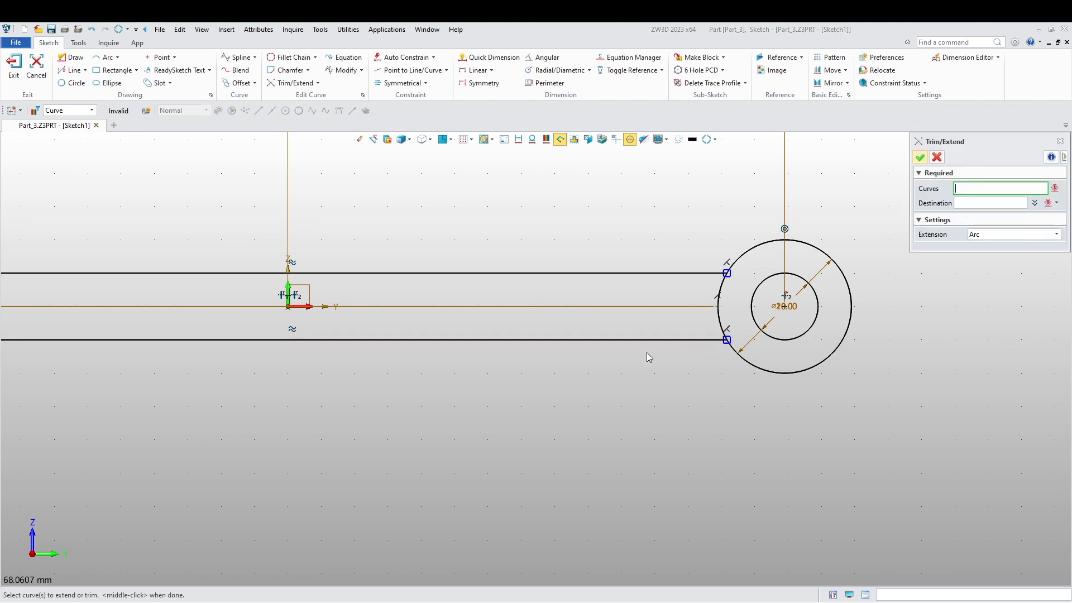
# Step: Extend the left ends of both offset lines to the left outer circle
pyautogui.scroll(-4, 648, 352)
pyautogui.scroll(4, 223, 341)
pyautogui.click(343, 333)
pyautogui.click(354, 266)
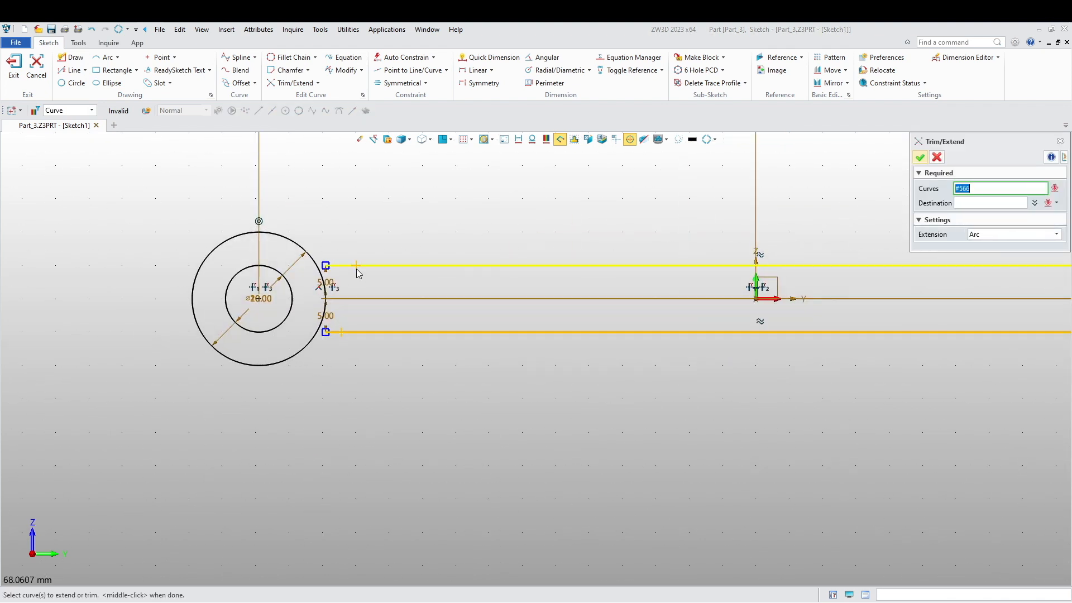
pyautogui.middleClick(346, 237)
pyautogui.scroll(4, 322, 278)
pyautogui.click(316, 272)
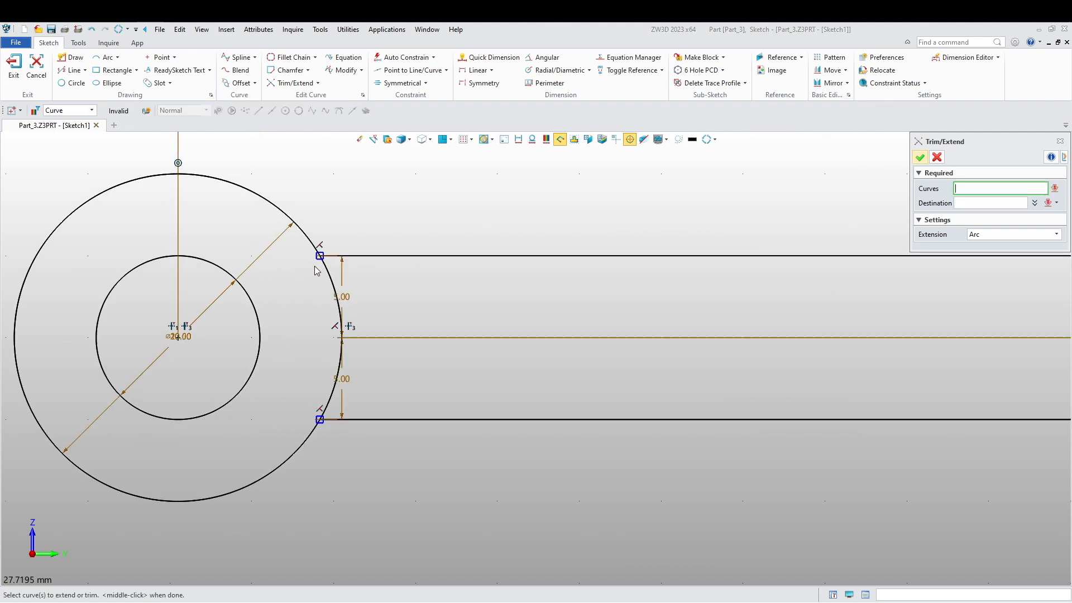
pyautogui.middleClick(316, 272)
pyautogui.scroll(-2, 346, 234)
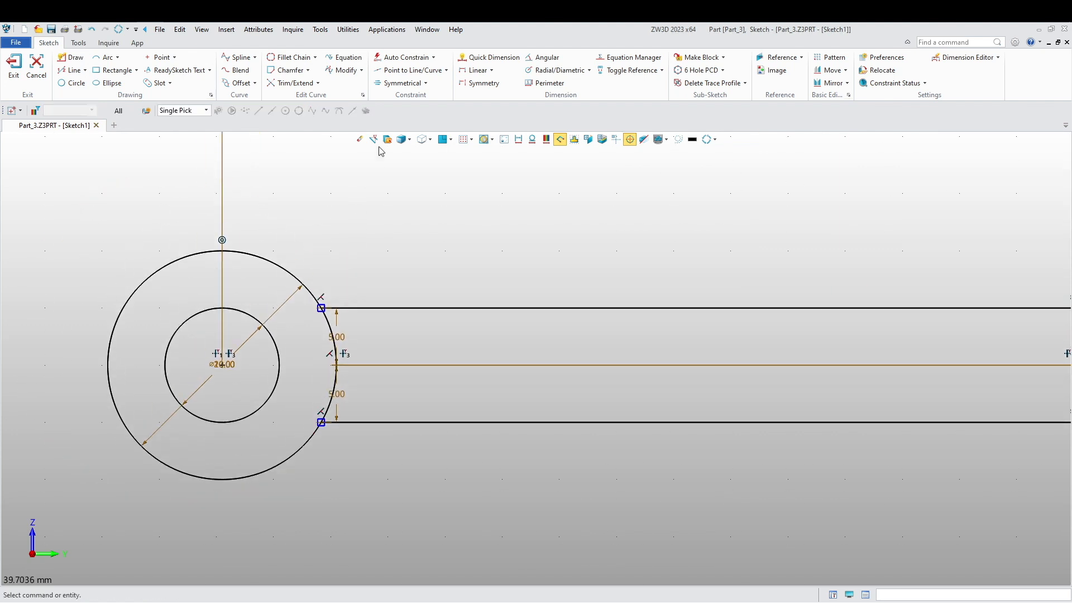
# Step: Split the left outer circle at its two junctions with the offset lines, keeping both arc segments
pyautogui.click(447, 71)
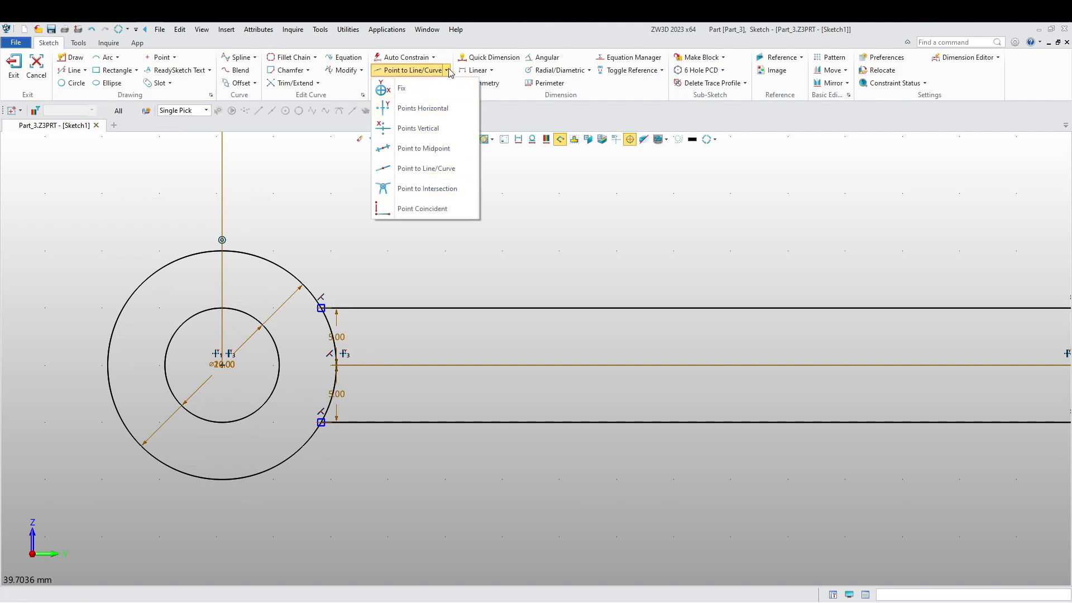
pyautogui.click(447, 71)
pyautogui.click(317, 82)
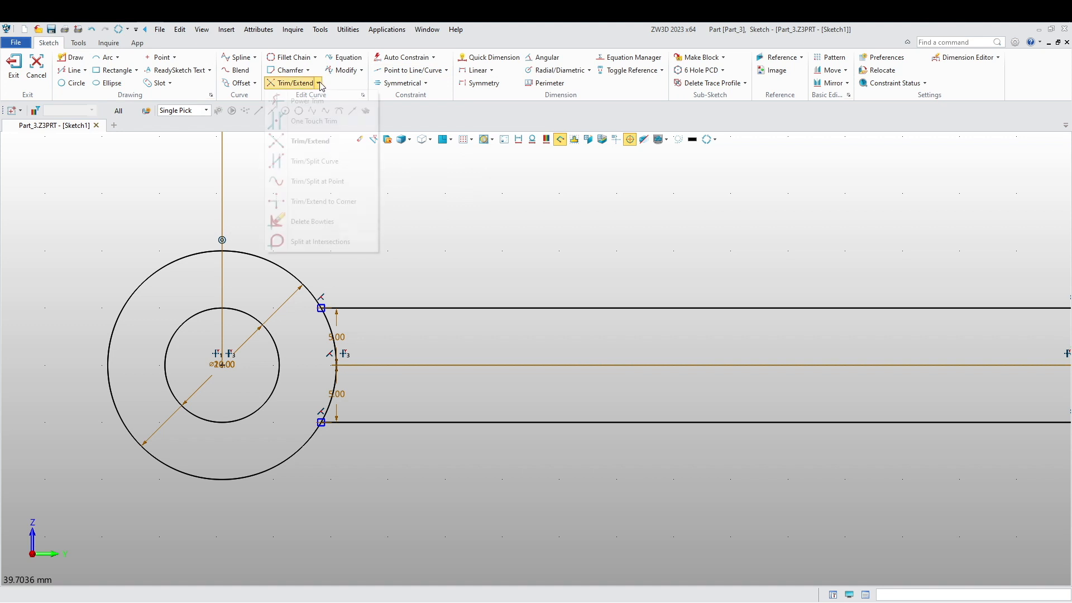
pyautogui.click(328, 187)
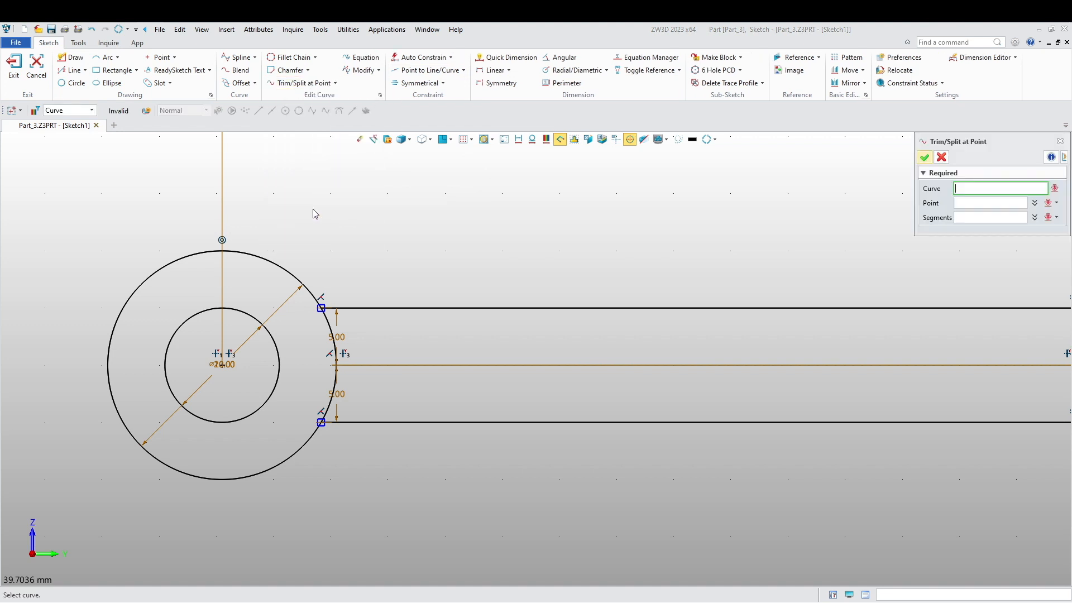
pyautogui.click(329, 330)
pyautogui.click(328, 329)
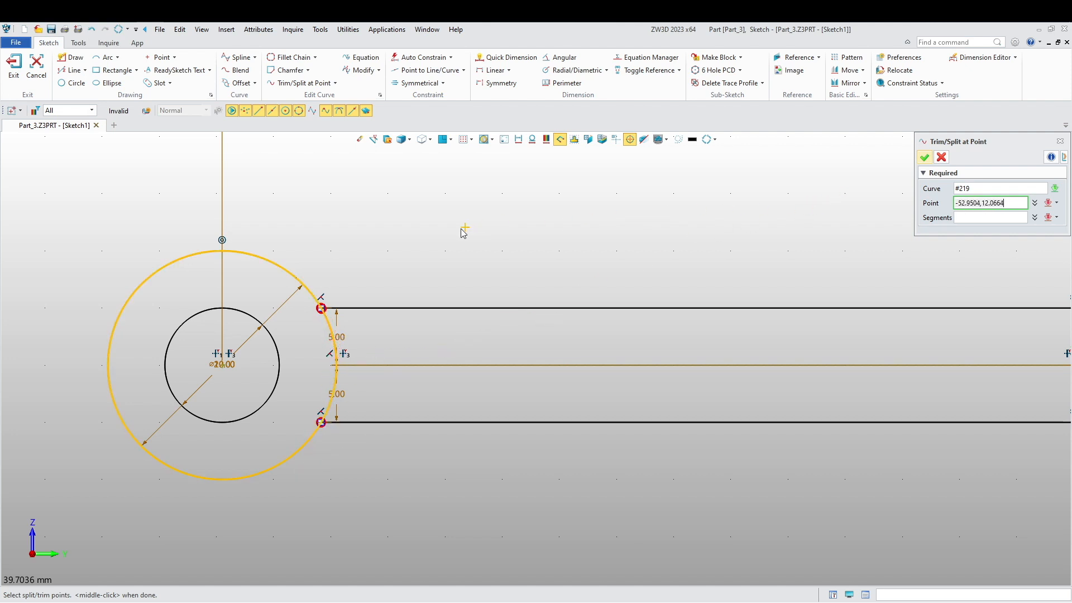
pyautogui.middleClick(371, 281)
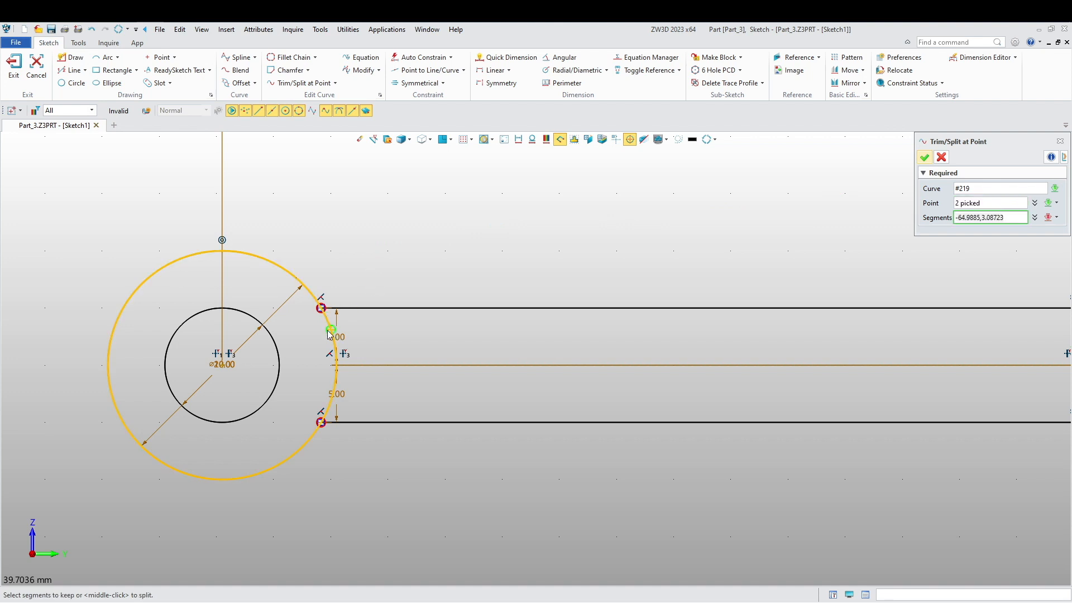
pyautogui.click(299, 333)
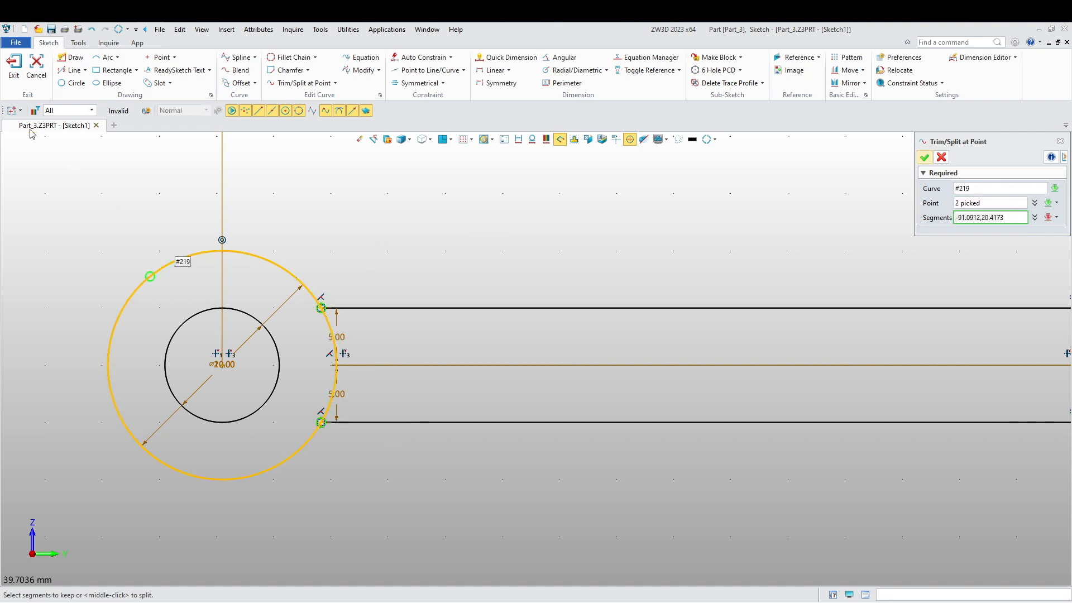
pyautogui.click(924, 161)
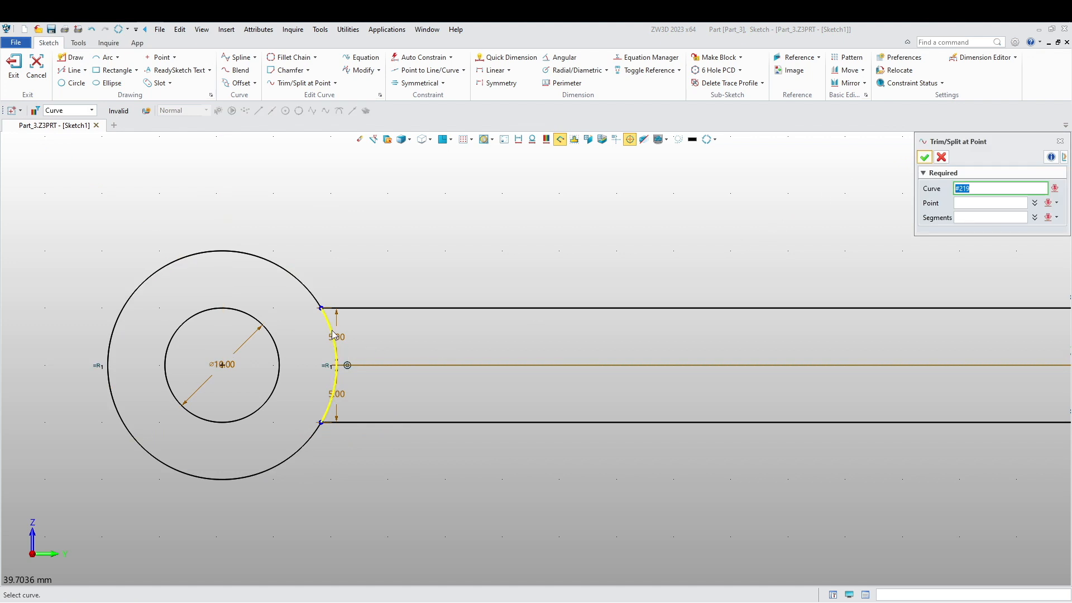
# Step: Split the right outer circle at its two junctions with the offset lines, keeping both arc segments
pyautogui.scroll(-4, 299, 514)
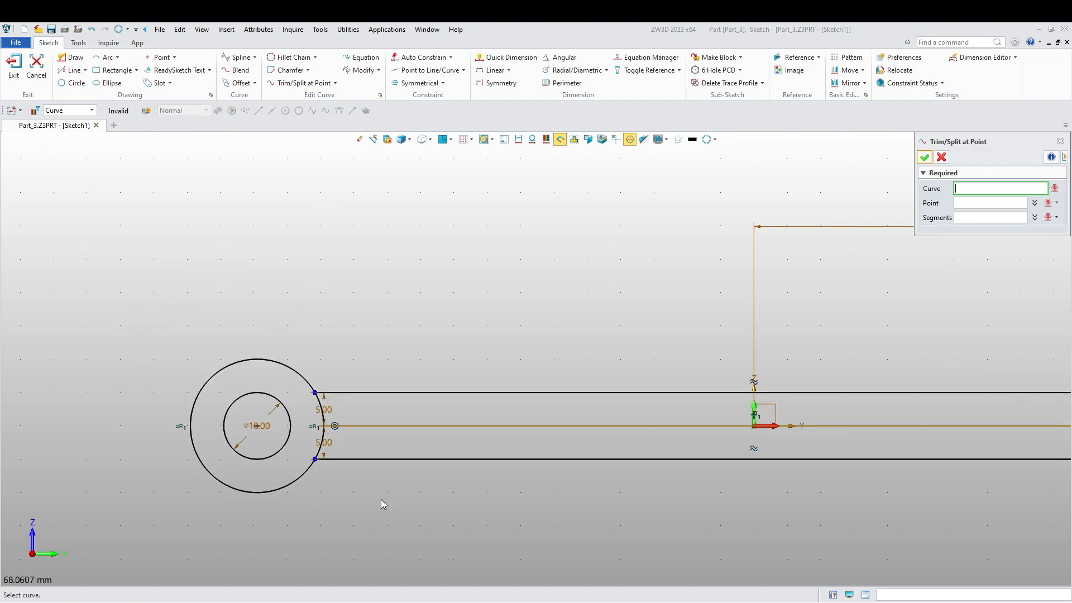
pyautogui.moveTo(656, 489); pyautogui.dragTo(598, 483, button='middle')
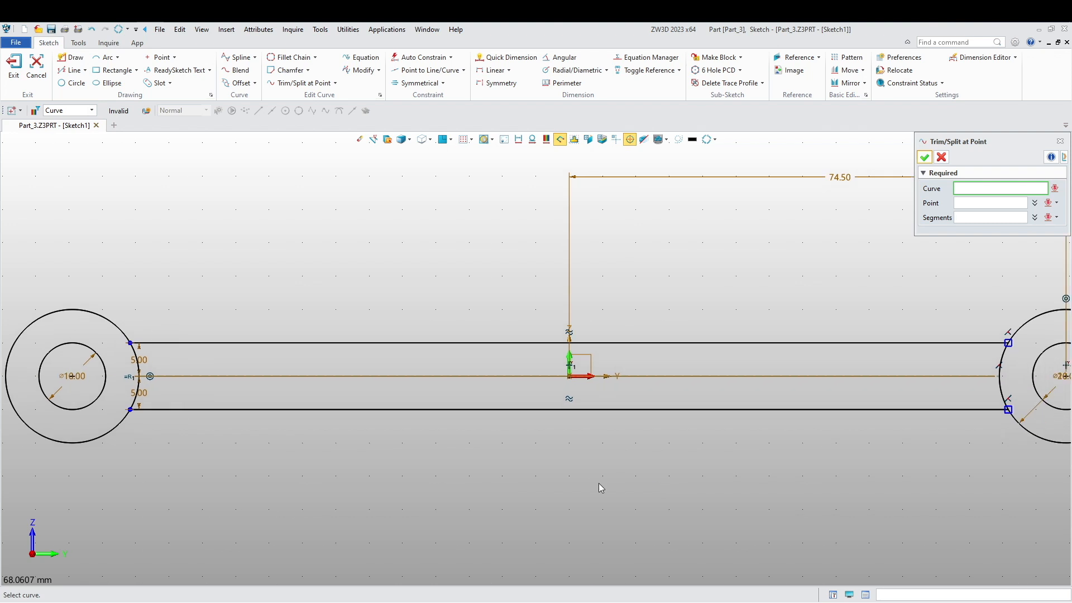
pyautogui.moveTo(905, 468); pyautogui.dragTo(597, 461, button='middle')
pyautogui.scroll(5, 645, 381)
pyautogui.click(645, 381)
pyautogui.click(657, 354)
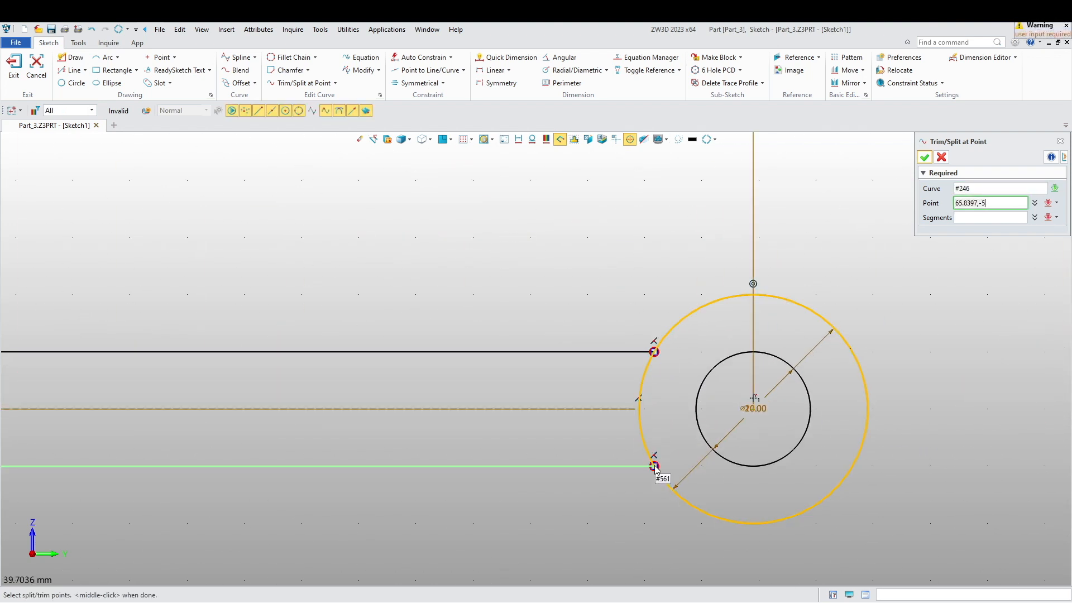
pyautogui.click(654, 467)
pyautogui.middleClick(647, 433)
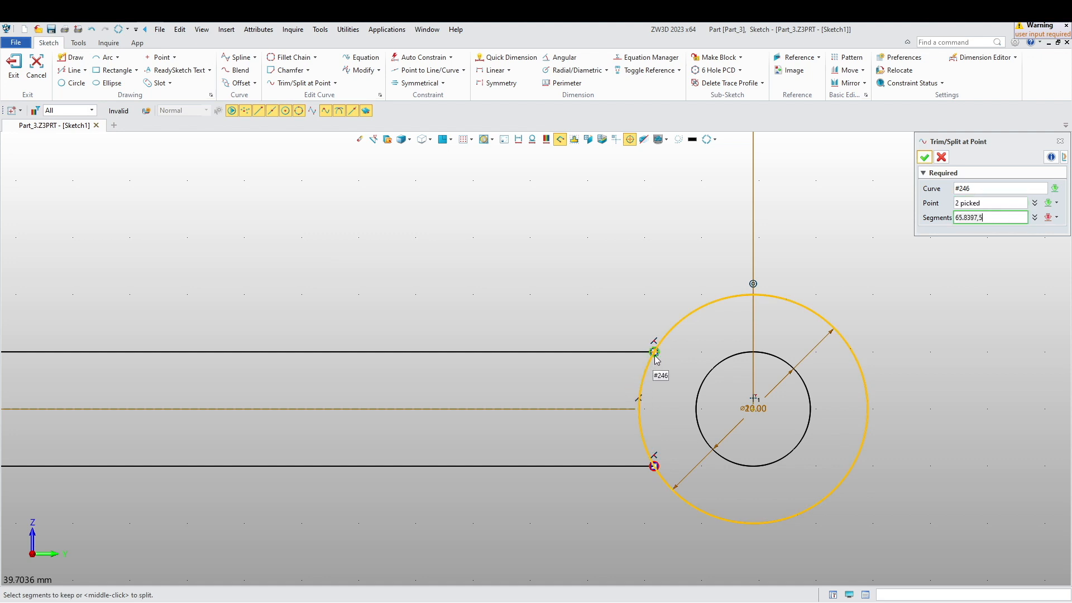
pyautogui.click(838, 336)
pyautogui.click(921, 158)
# Step: Finish the link sketch and return to the part model
pyautogui.scroll(-1, 615, 347)
pyautogui.scroll(-6, 615, 347)
pyautogui.moveTo(485, 386); pyautogui.dragTo(557, 400, button='middle')
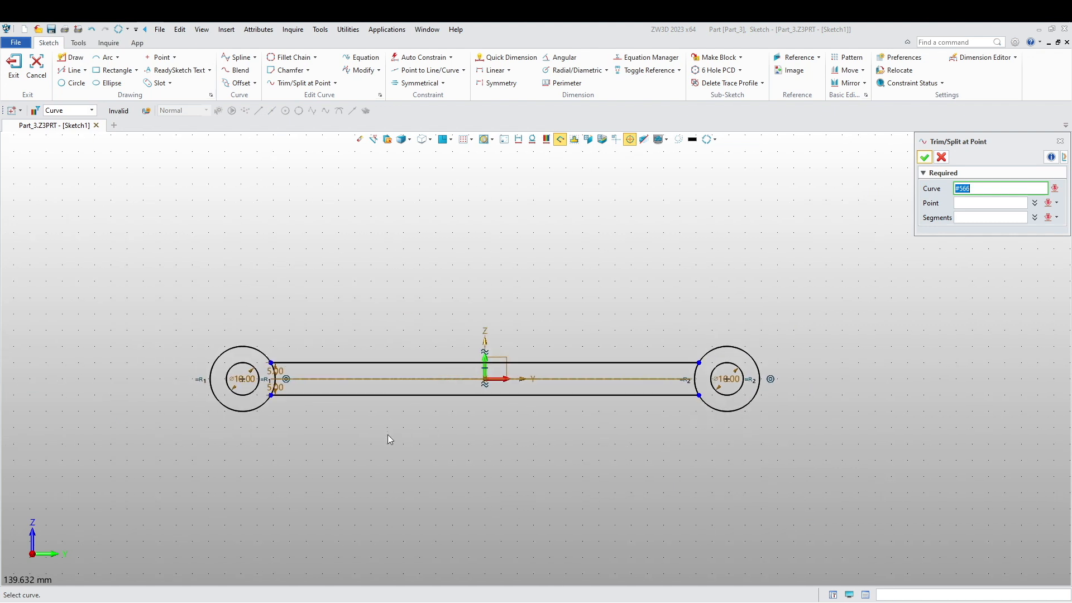
pyautogui.click(17, 71)
pyautogui.moveTo(500, 366)
pyautogui.mouseDown(button='middle')
pyautogui.moveTo(502, 378)
pyautogui.moveTo(415, 340)
pyautogui.mouseUp(button='middle')
# Step: Extrude both ring ends symmetrically by 10 mm from their inner circles and outer arcs
pyautogui.click(48, 42)
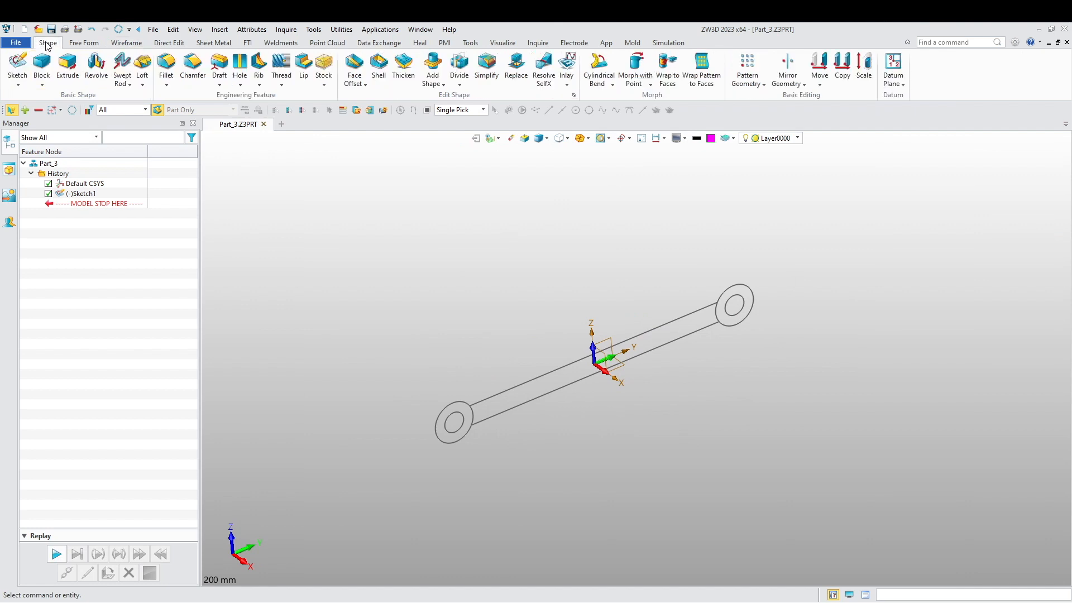
pyautogui.click(67, 67)
pyautogui.click(461, 445)
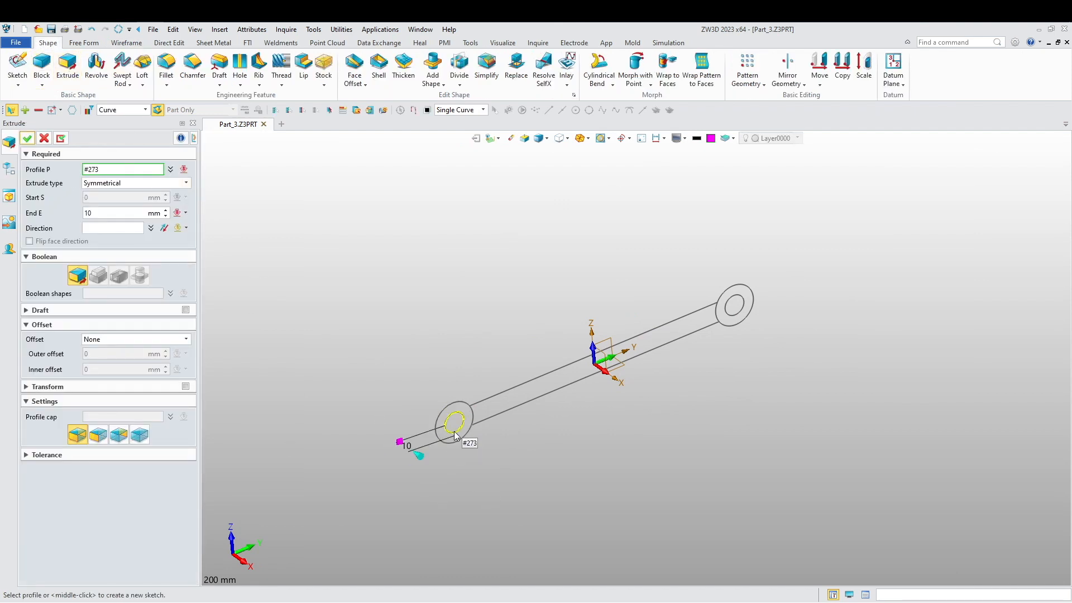
pyautogui.click(456, 435)
pyautogui.scroll(4, 474, 414)
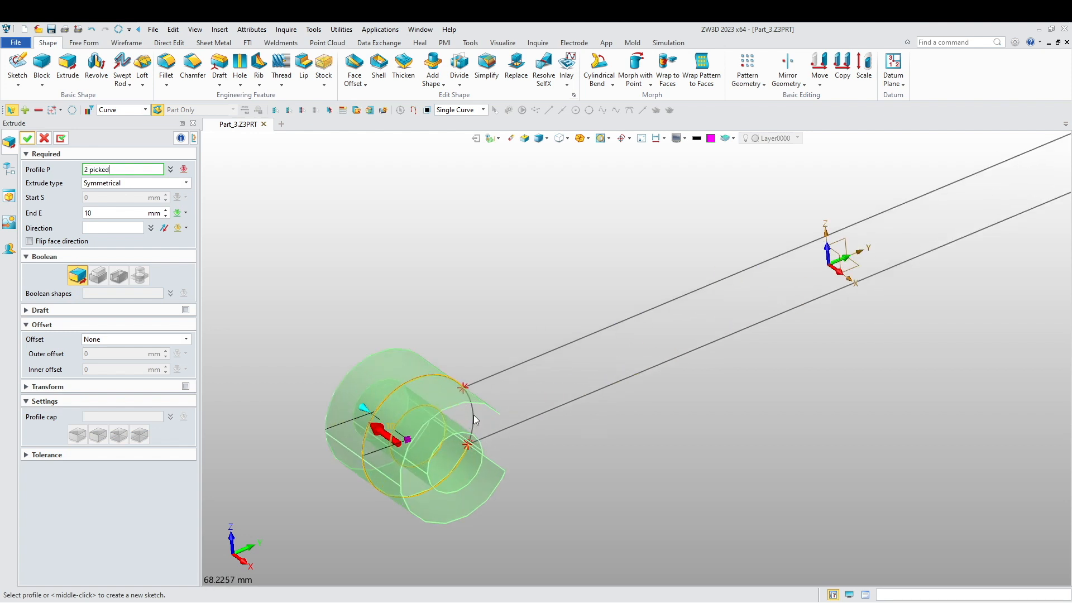
pyautogui.click(472, 416)
pyautogui.scroll(-3, 775, 430)
pyautogui.scroll(3, 654, 353)
pyautogui.click(650, 302)
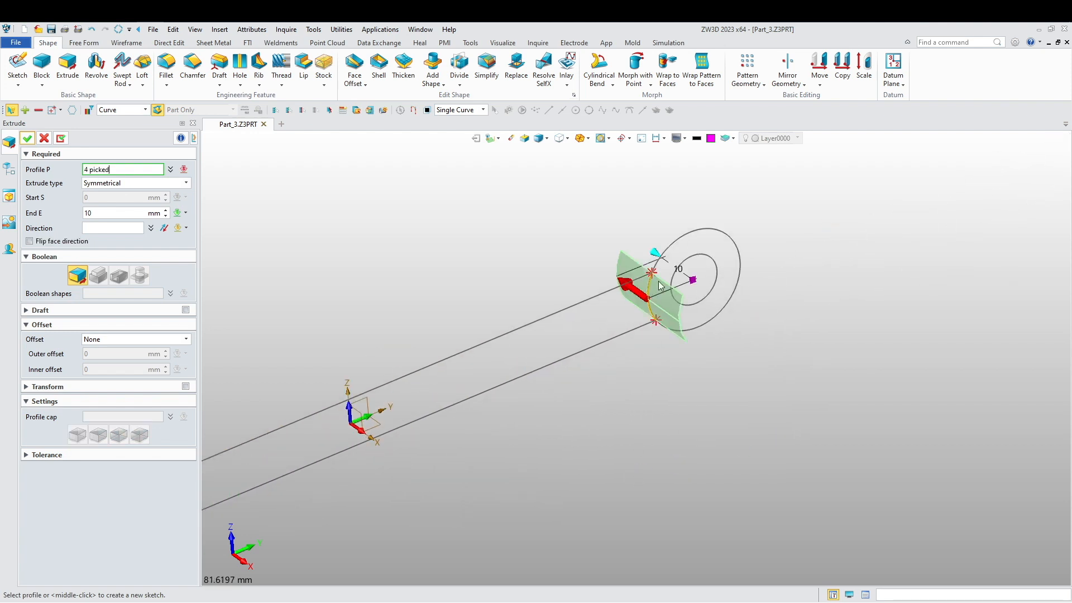
pyautogui.click(668, 249)
pyautogui.click(697, 261)
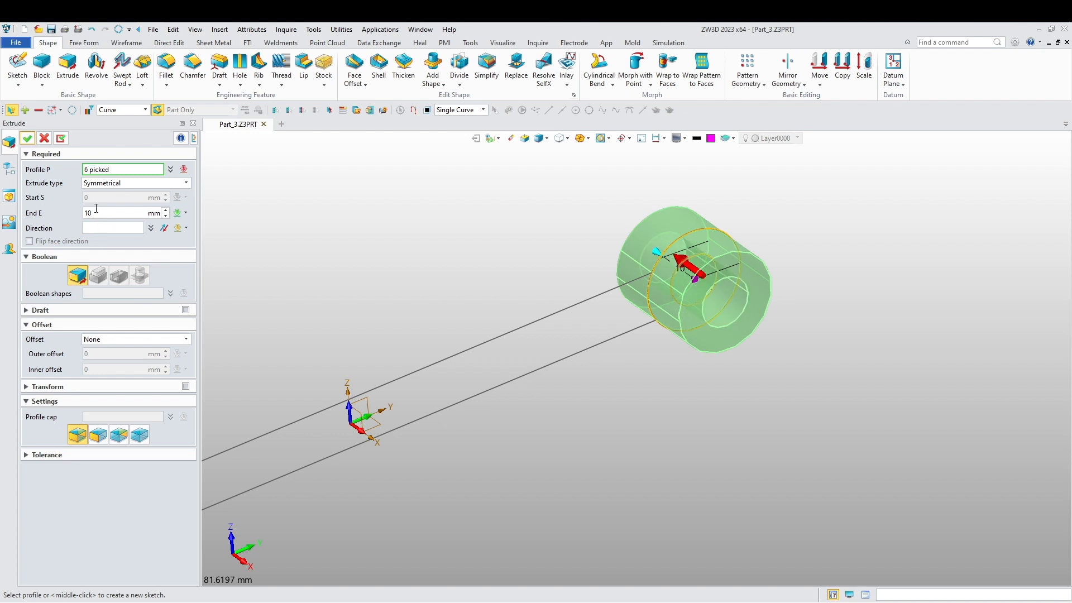
pyautogui.click(28, 139)
pyautogui.scroll(-5, 523, 350)
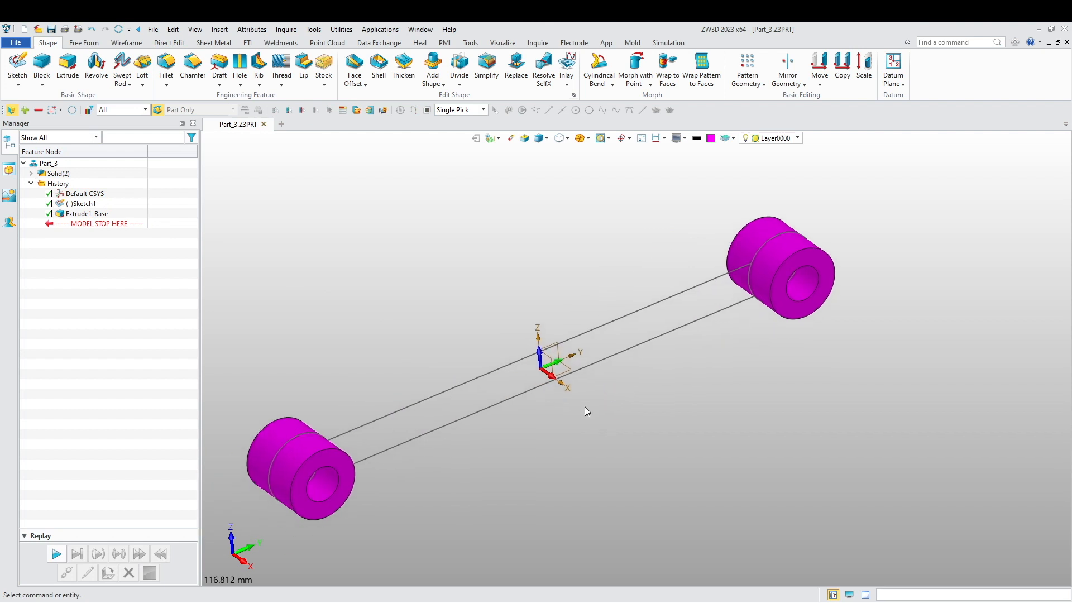
# Step: Set up a symmetrical 5 mm extrusion of the bar from its two straight lines and the adjoining ring arcs
pyautogui.click(68, 64)
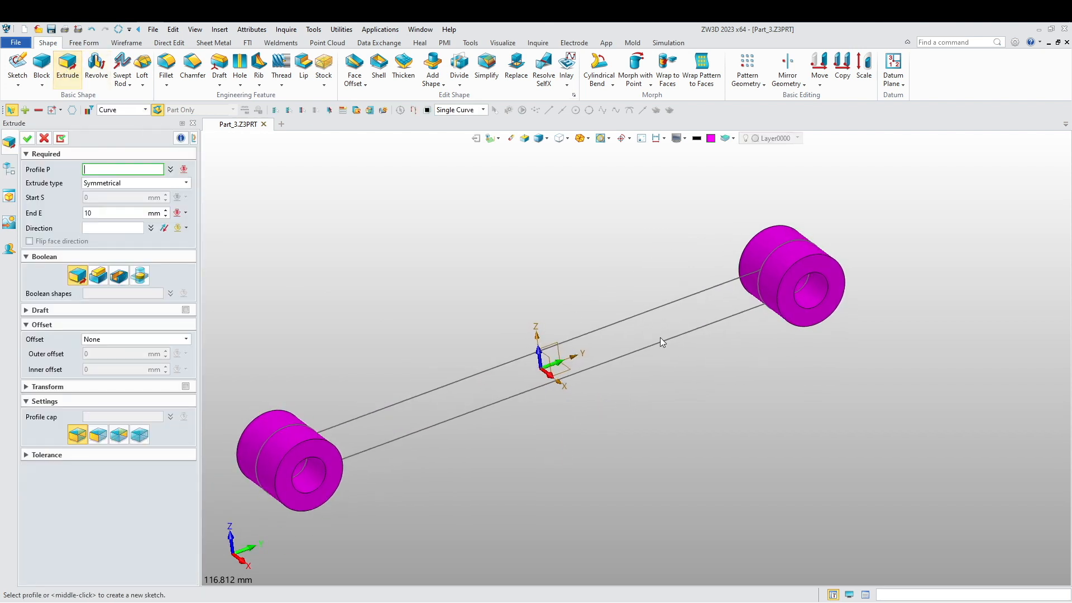
pyautogui.scroll(3, 768, 310)
pyautogui.click(749, 276)
pyautogui.click(749, 275)
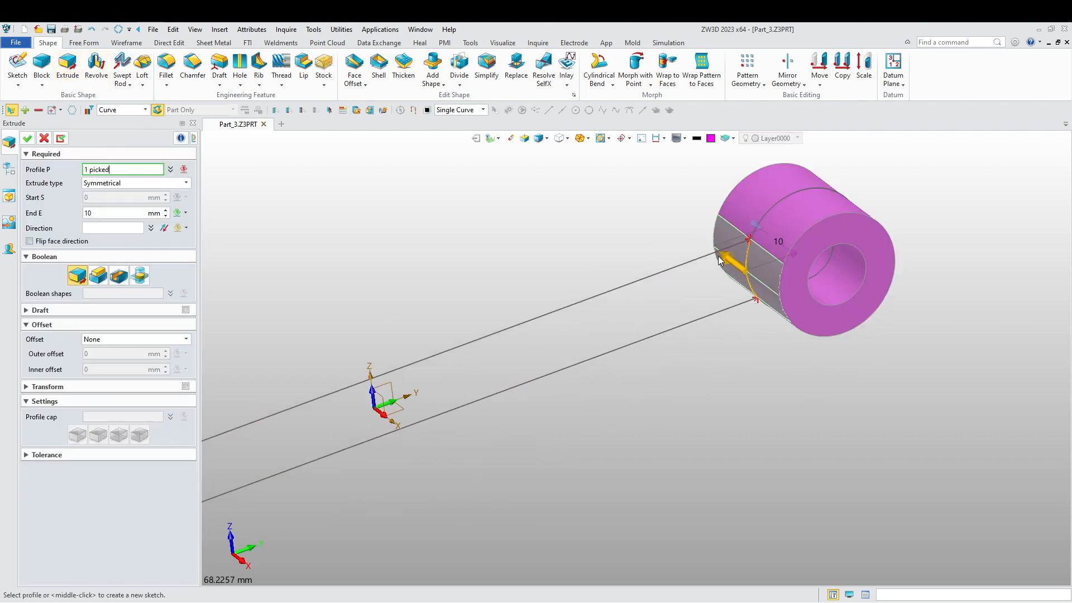
pyautogui.click(701, 257)
pyautogui.click(698, 320)
pyautogui.scroll(-3, 700, 327)
pyautogui.moveTo(665, 435); pyautogui.dragTo(593, 471, button='right')
pyautogui.scroll(3, 451, 402)
pyautogui.scroll(1, 451, 402)
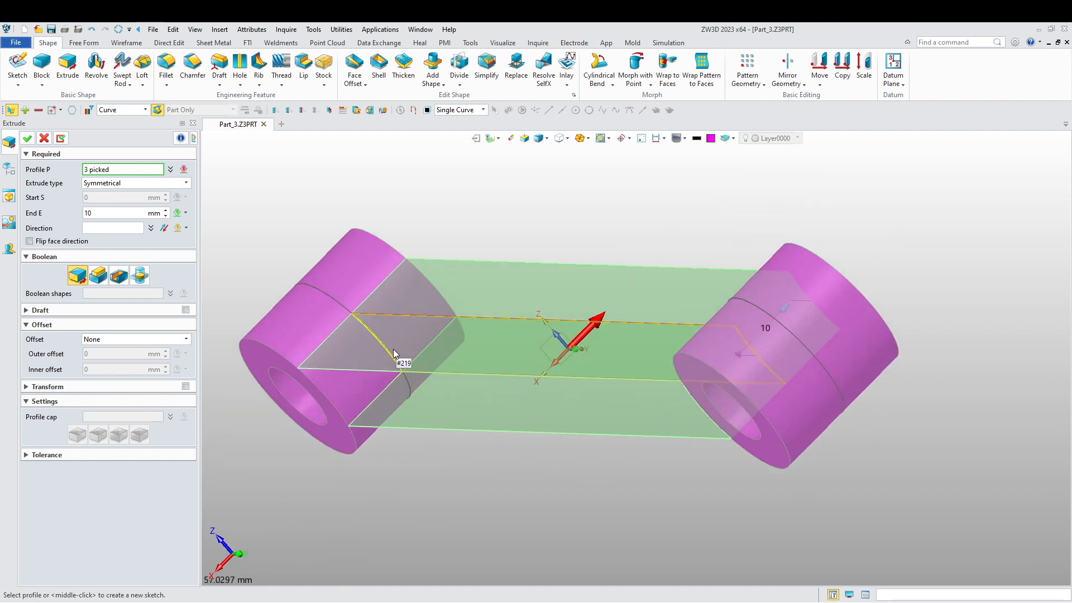
pyautogui.click(390, 350)
pyautogui.click(84, 209)
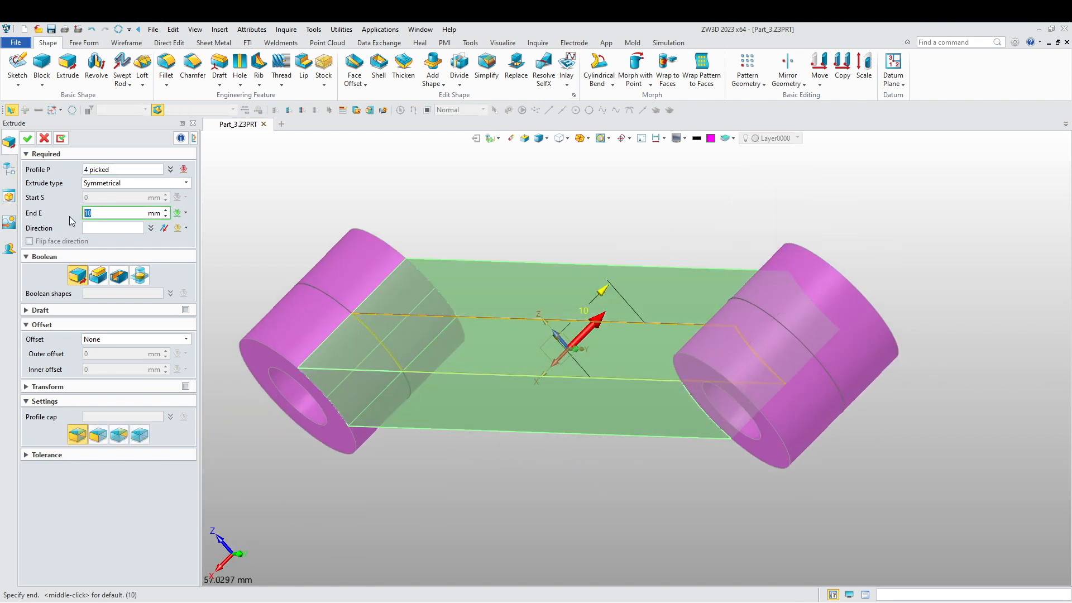
pyautogui.press('Return')
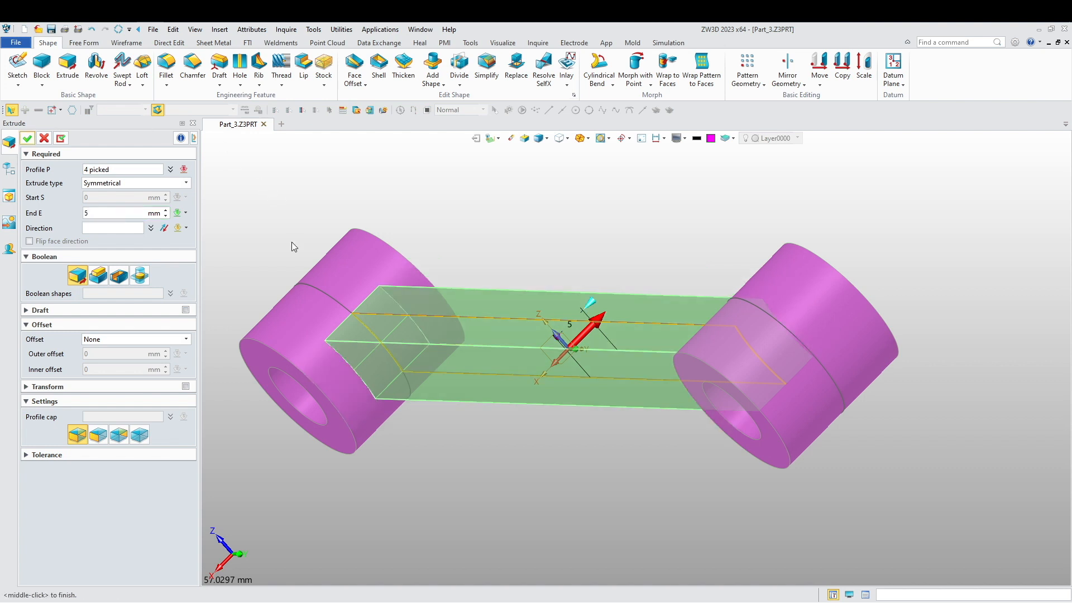
# Step: Complete the bar extrusion with the Boolean add option so it joins the two ring ends
pyautogui.scroll(-3, 317, 363)
pyautogui.moveTo(514, 451); pyautogui.dragTo(491, 460, button='right')
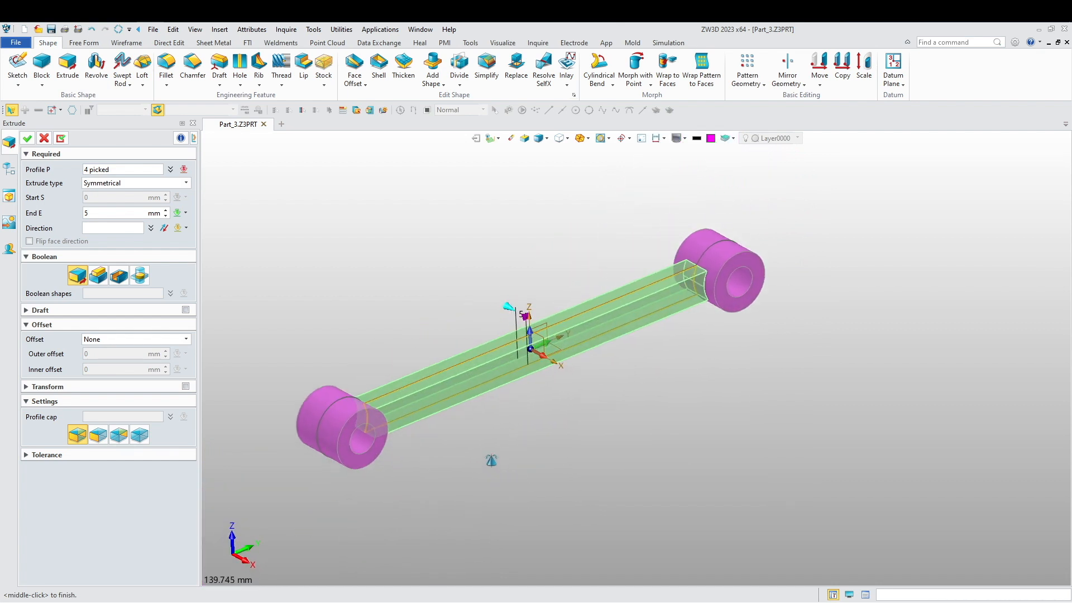
pyautogui.moveTo(492, 460); pyautogui.dragTo(548, 450, button='middle')
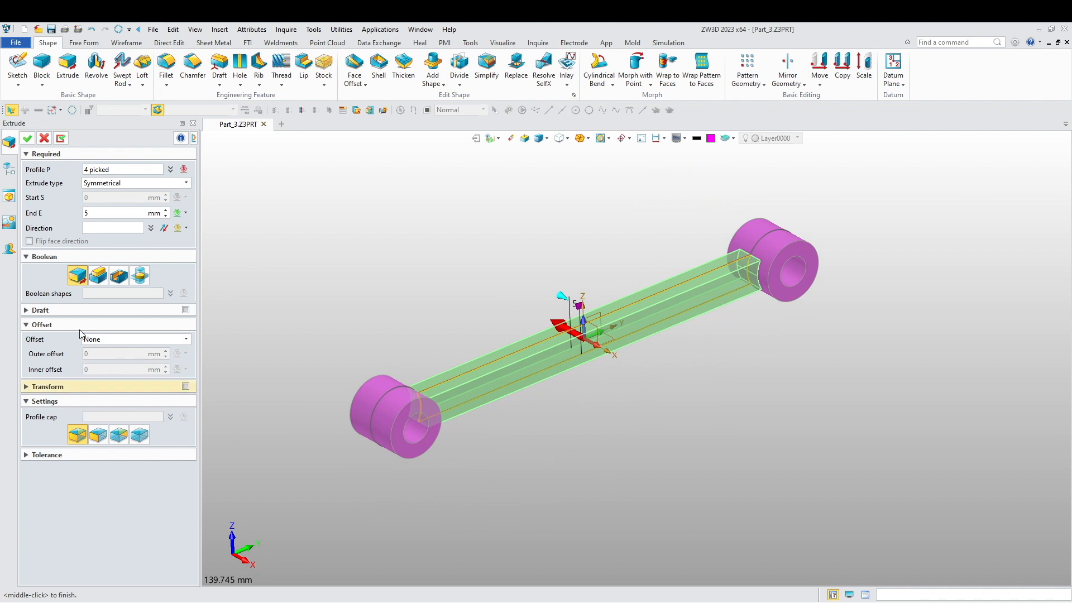
pyautogui.click(93, 276)
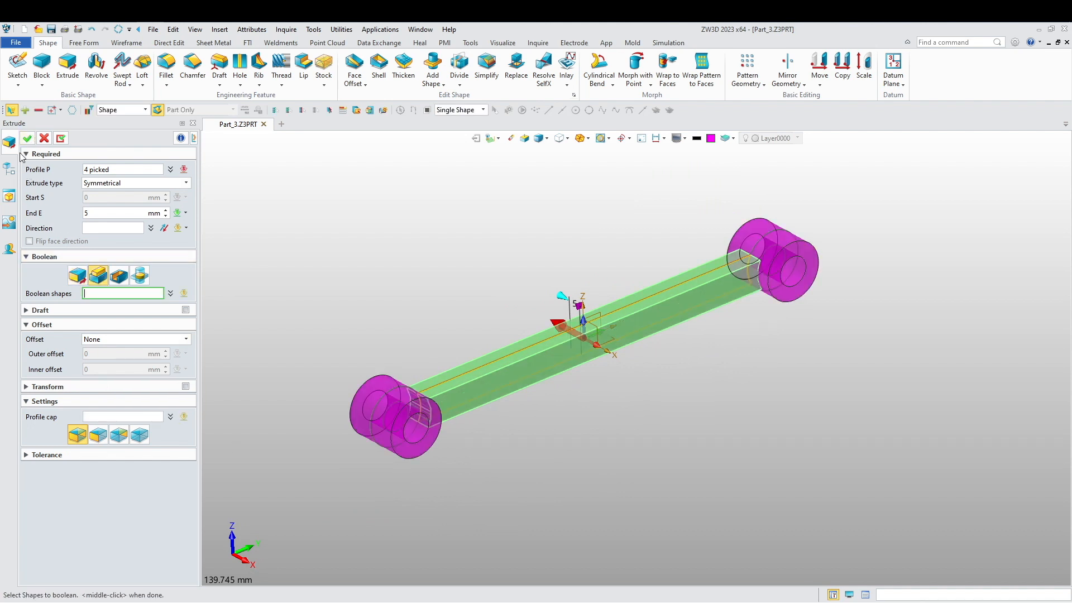
pyautogui.click(28, 139)
pyautogui.moveTo(300, 261)
pyautogui.mouseDown(button='middle')
pyautogui.moveTo(347, 294)
pyautogui.moveTo(307, 270)
pyautogui.mouseUp(button='middle')
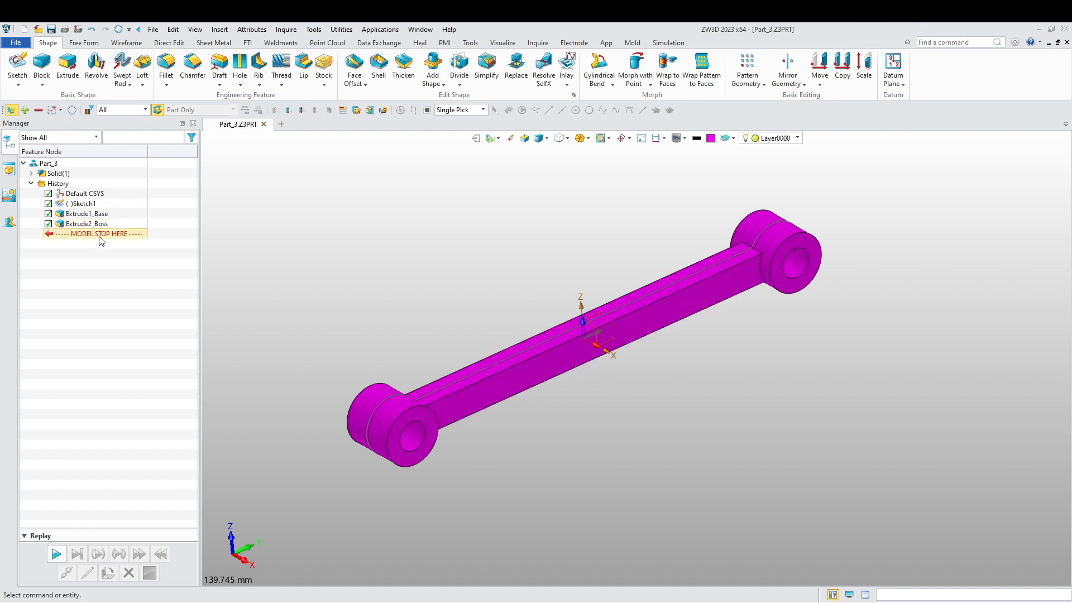
# Step: Undo the bar extrusion and the extrusion of both ring ends
pyautogui.hotkey('ctrl', 'z')
pyautogui.hotkey('ctrl', 'z')
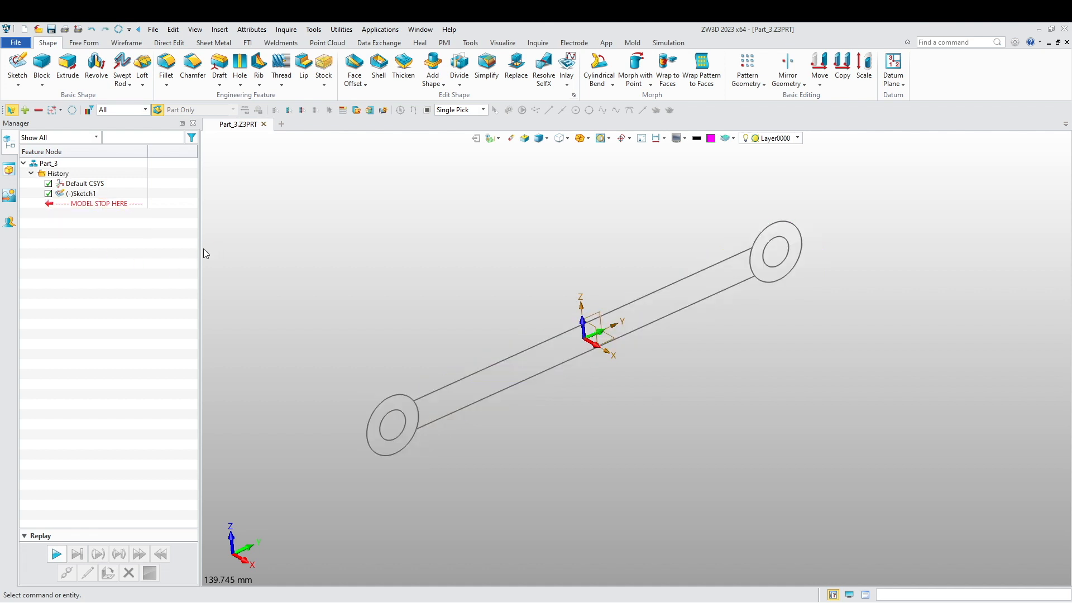
# Step: Extrude only the left ring end symmetrically by 10 mm from its inner circle and both outer arcs
pyautogui.click(63, 82)
pyautogui.click(406, 444)
pyautogui.click(417, 416)
pyautogui.scroll(3, 417, 410)
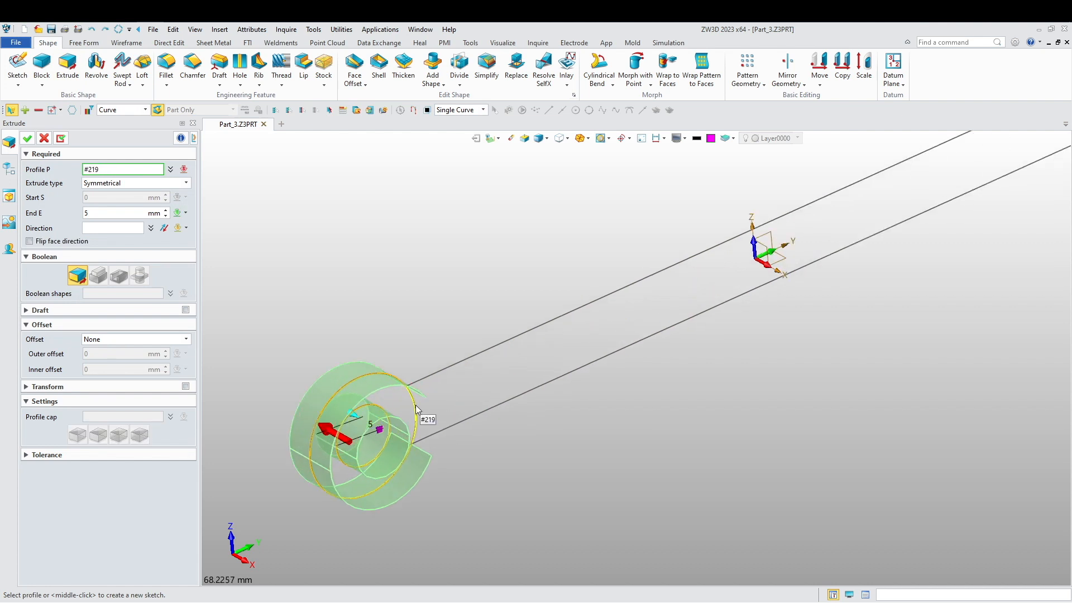
pyautogui.click(415, 409)
pyautogui.click(91, 212)
pyautogui.write('10')
pyautogui.press('Return')
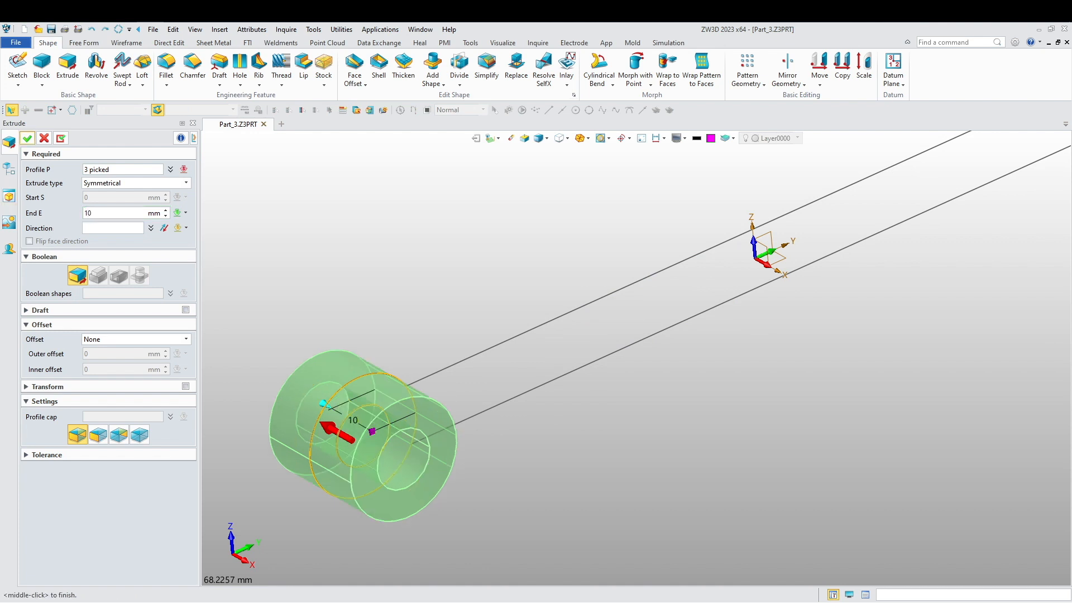
pyautogui.click(29, 140)
pyautogui.scroll(-4, 400, 315)
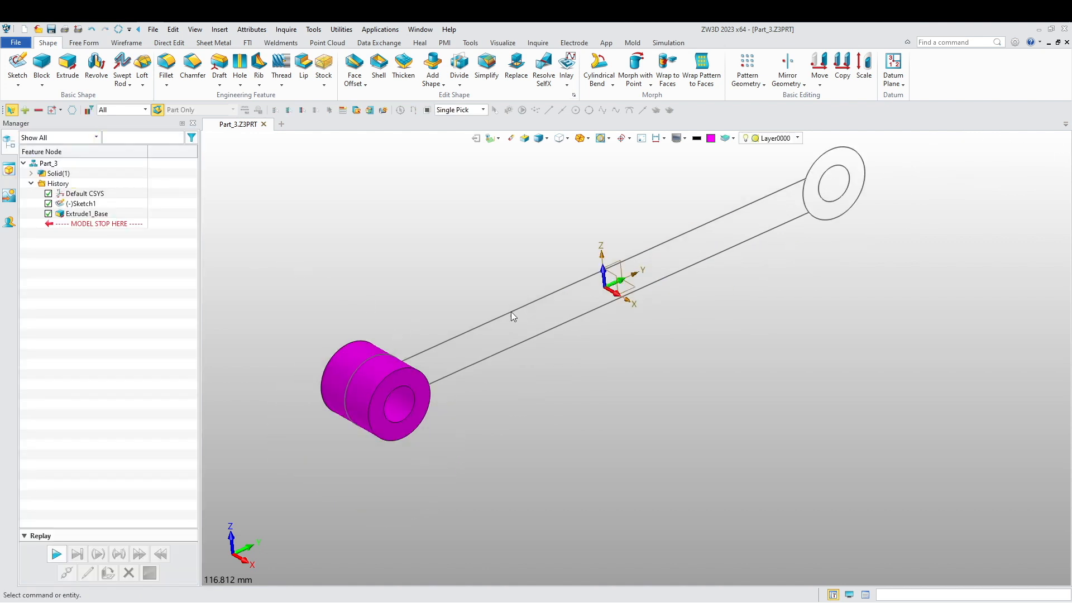
# Step: Start an extrusion using the concentric circle profile at the unextruded end of the link sketch
pyautogui.moveTo(586, 261); pyautogui.dragTo(478, 358, button='middle')
pyautogui.scroll(-1, 397, 274)
pyautogui.middleClick(398, 273)
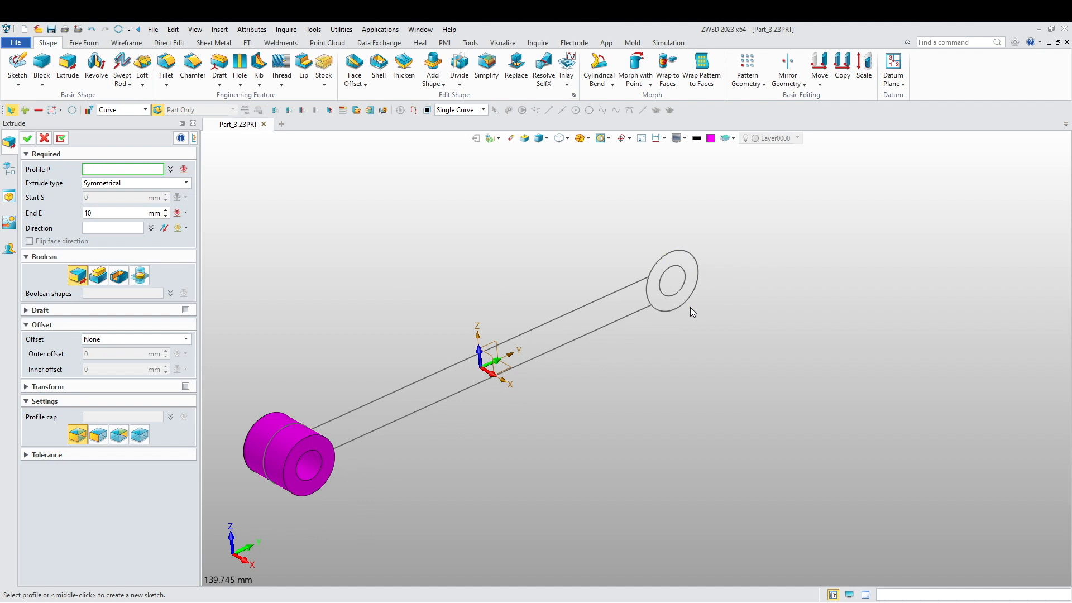
pyautogui.click(685, 303)
pyautogui.click(685, 293)
pyautogui.click(651, 296)
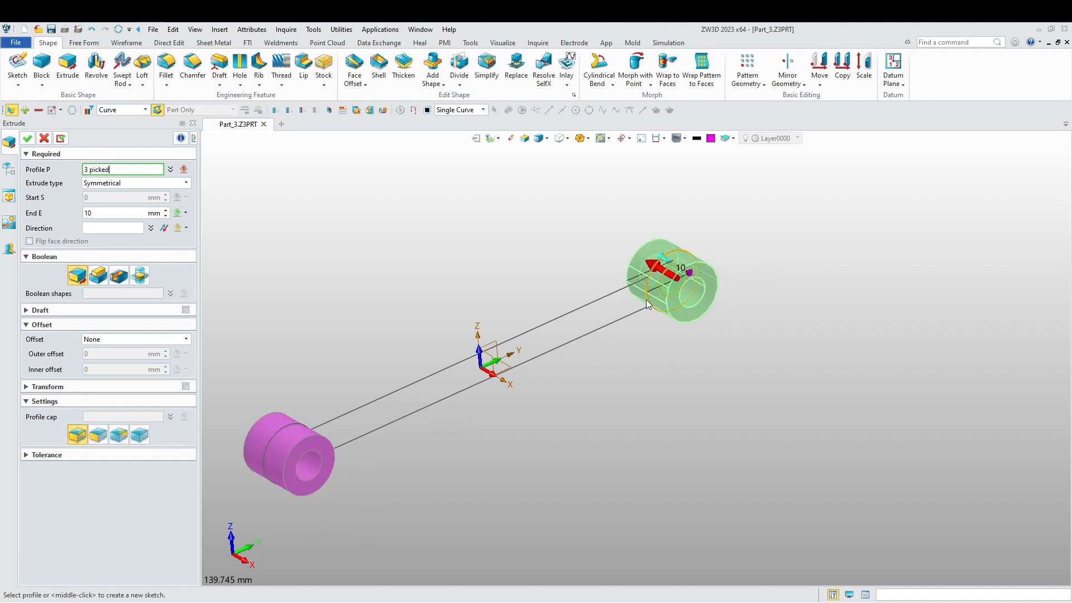
# Step: Extrude the ring profile on two sides as a base body, with start 5 mm and end -10 mm
pyautogui.click(88, 181)
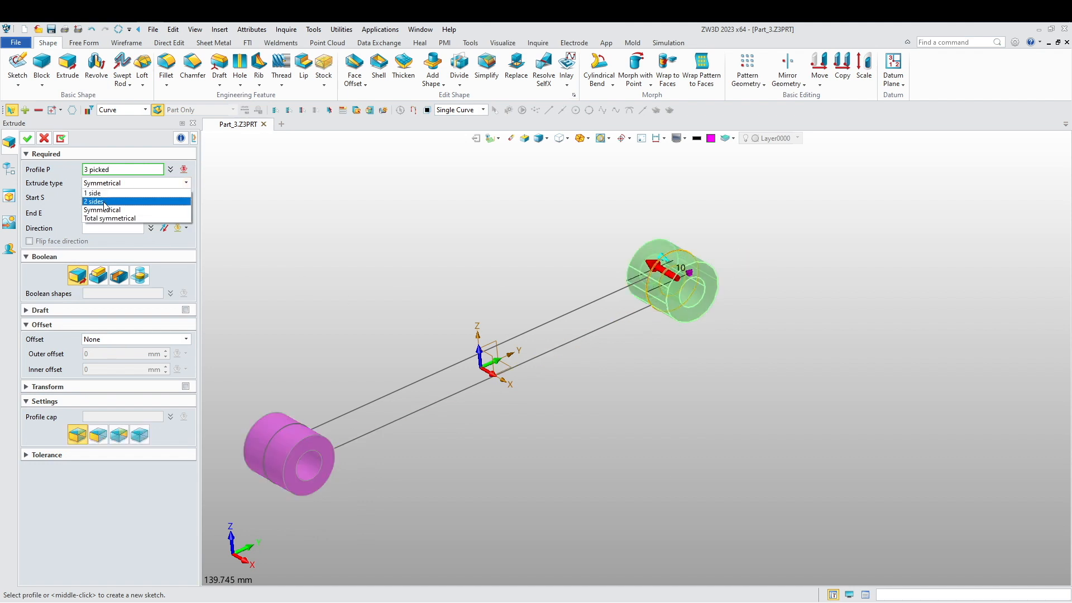
pyautogui.click(93, 190)
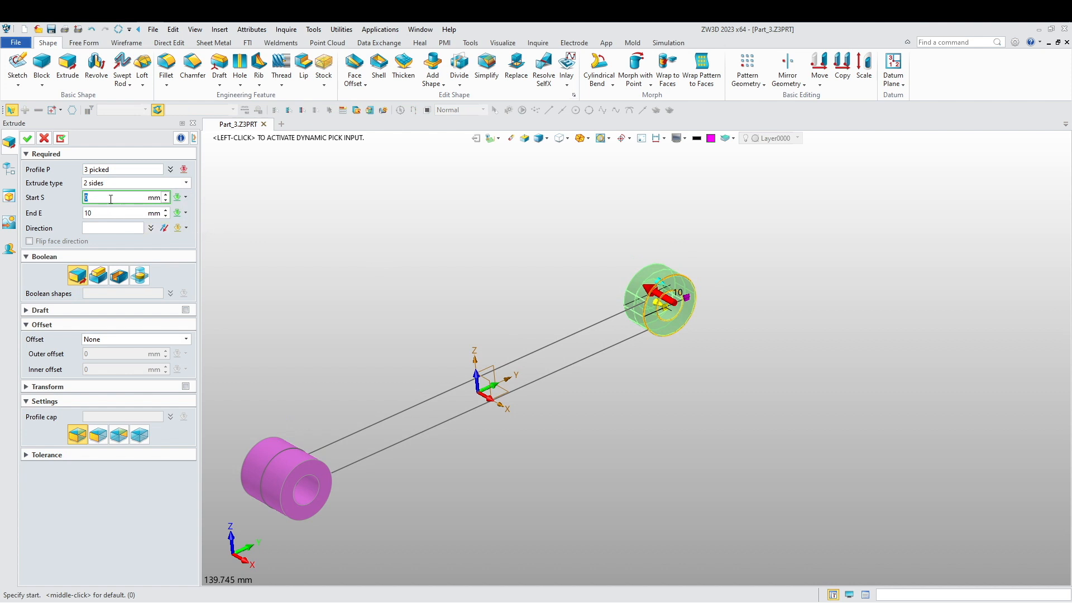
pyautogui.moveTo(391, 343); pyautogui.dragTo(394, 369, button='middle')
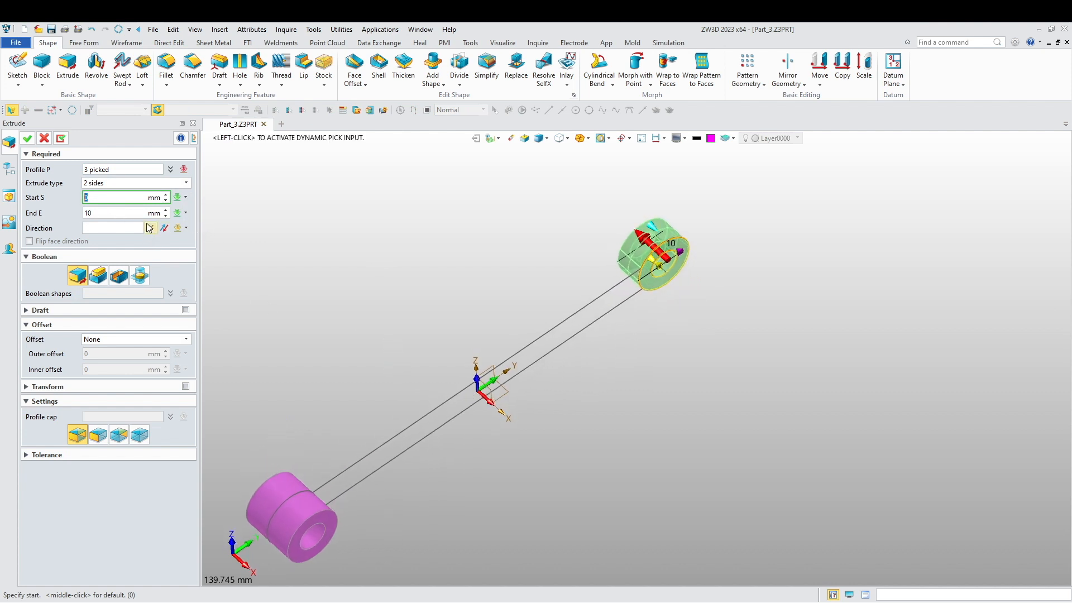
pyautogui.moveTo(427, 249); pyautogui.dragTo(531, 301, button='middle')
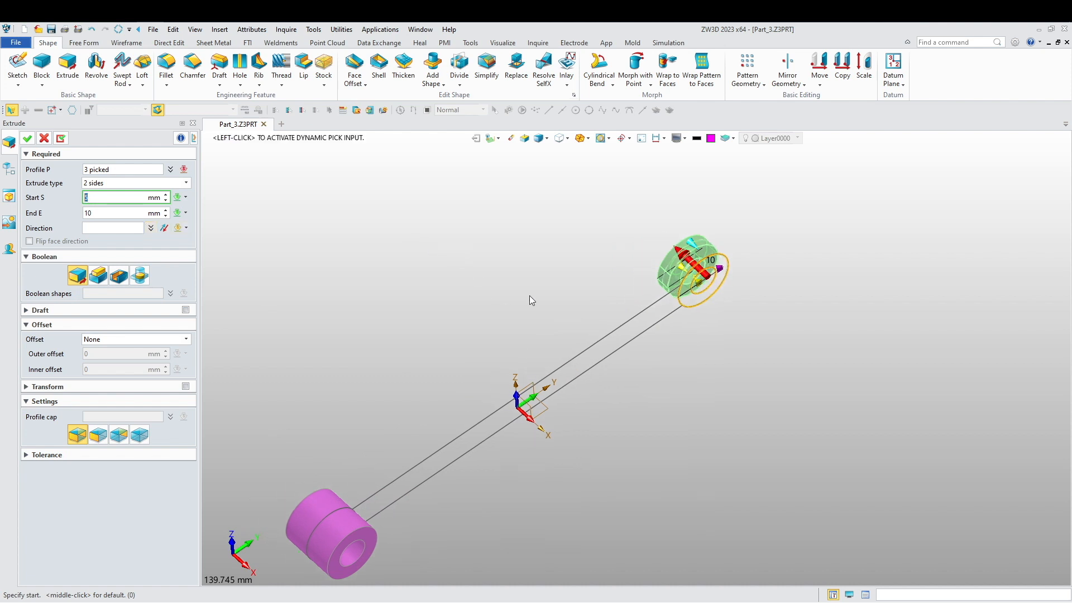
pyautogui.press('Tab')
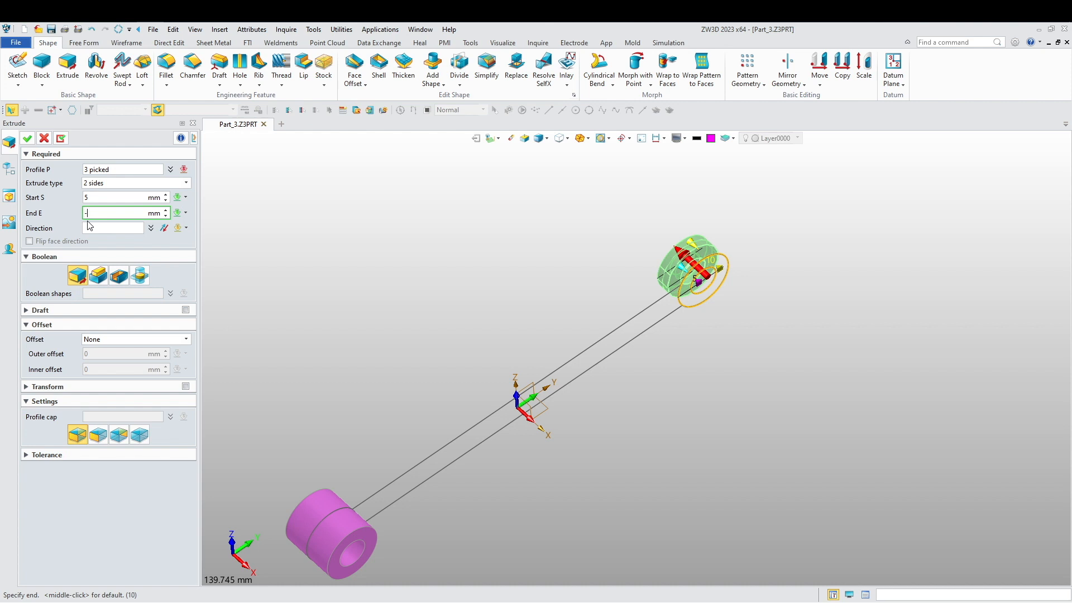
pyautogui.write('-10')
pyautogui.press('Return')
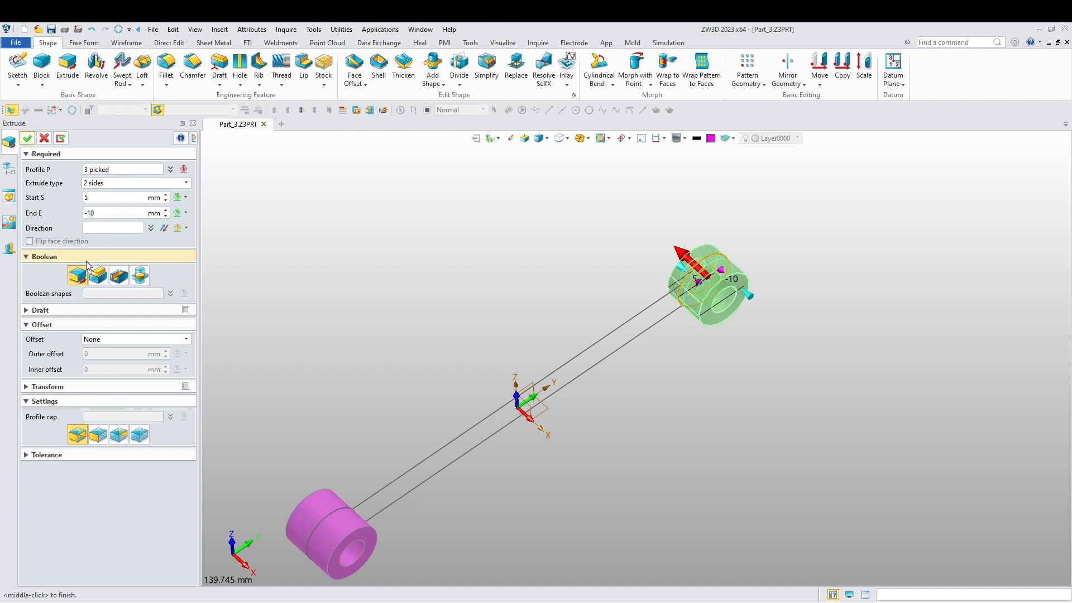
pyautogui.moveTo(389, 288)
pyautogui.mouseDown(button='right')
pyautogui.moveTo(428, 307)
pyautogui.moveTo(385, 274)
pyautogui.mouseUp(button='right')
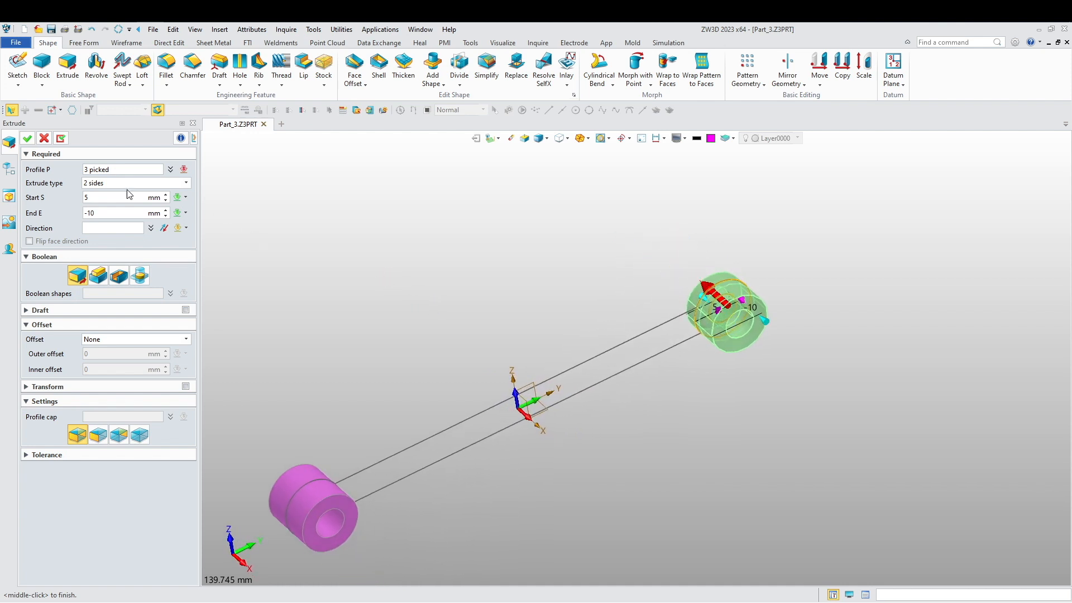
pyautogui.click(27, 138)
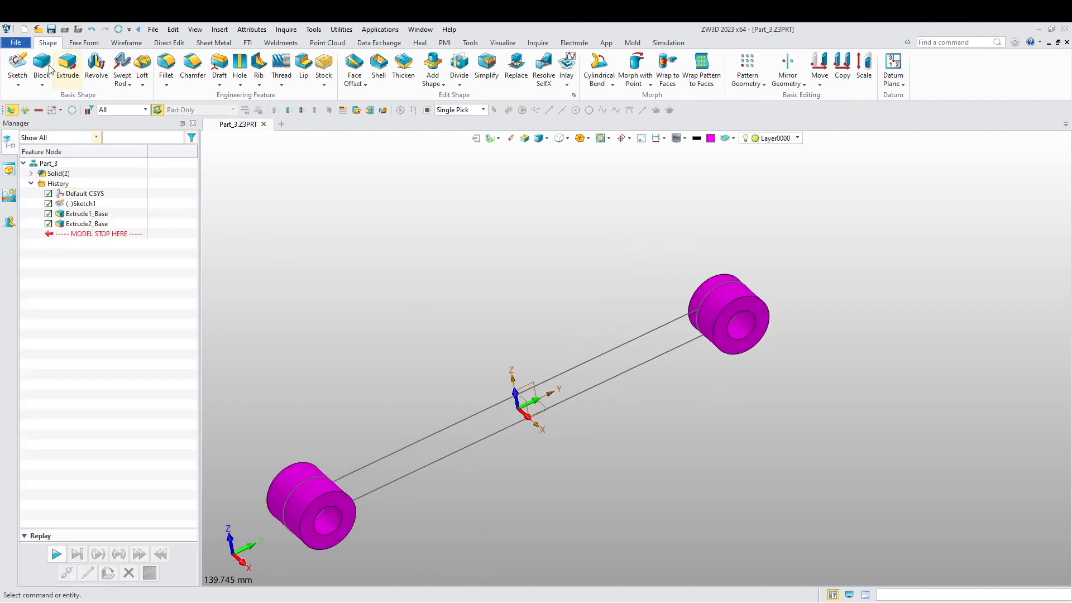
# Step: Start another extrusion using the closed bar profile between the rings: two long lines and both end arcs
pyautogui.click(67, 64)
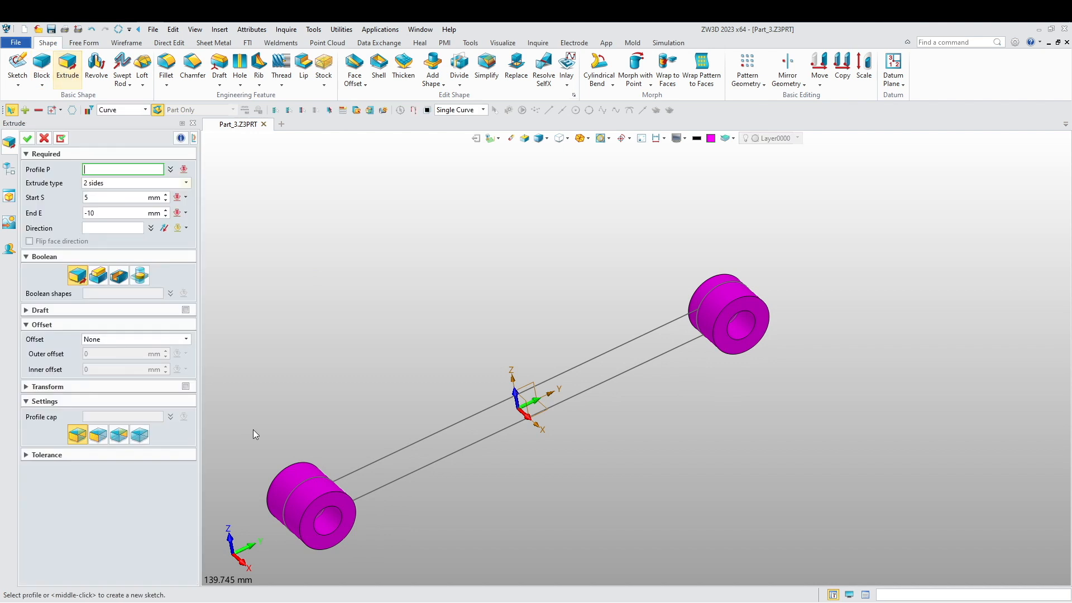
pyautogui.click(450, 432)
pyautogui.scroll(2, 692, 346)
pyautogui.click(702, 328)
pyautogui.scroll(-3, 566, 312)
pyautogui.moveTo(566, 312); pyautogui.dragTo(480, 341, button='middle')
pyautogui.scroll(2, 323, 482)
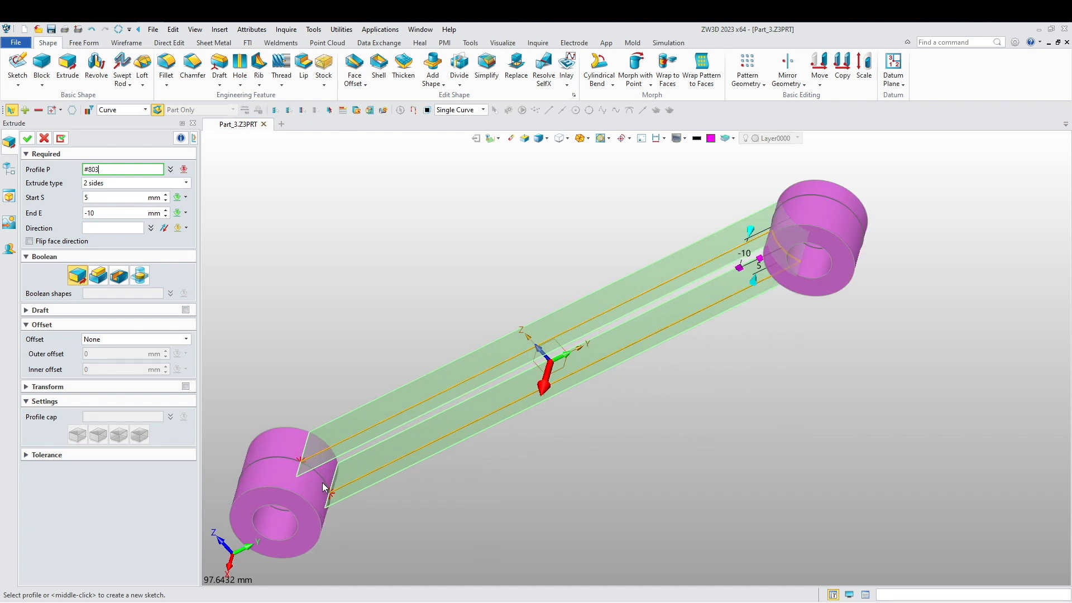
pyautogui.click(321, 481)
pyautogui.moveTo(344, 318); pyautogui.dragTo(233, 249, button='middle')
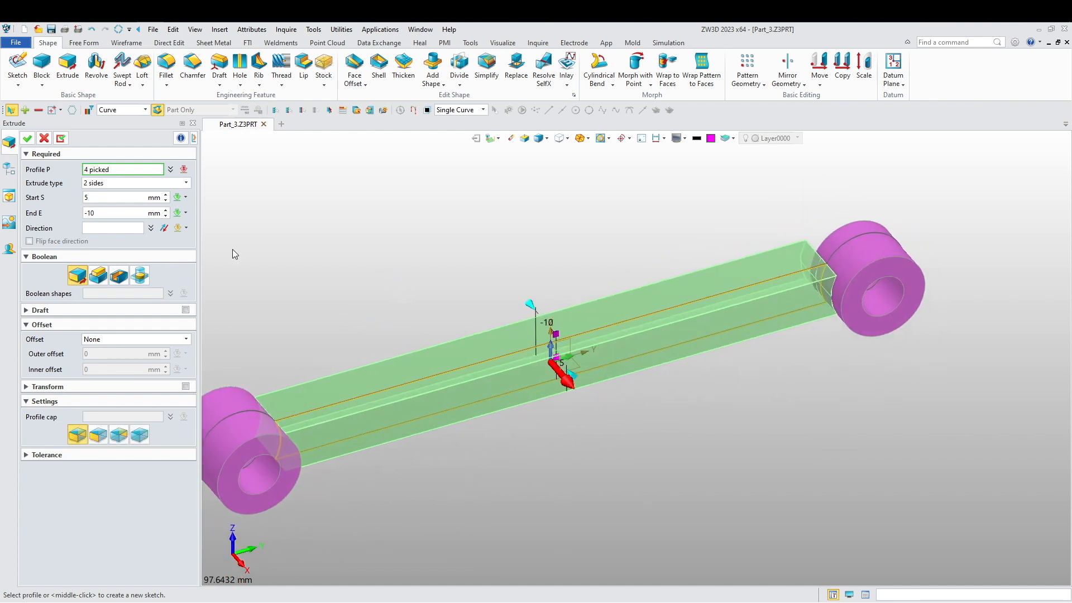
pyautogui.keyDown('shift'); pyautogui.moveTo(432, 289); pyautogui.dragTo(166, 297, button='middle'); pyautogui.keyUp('shift')
# Step: Set the bar extrusion's start and end distances both to 5 mm
pyautogui.click(100, 198)
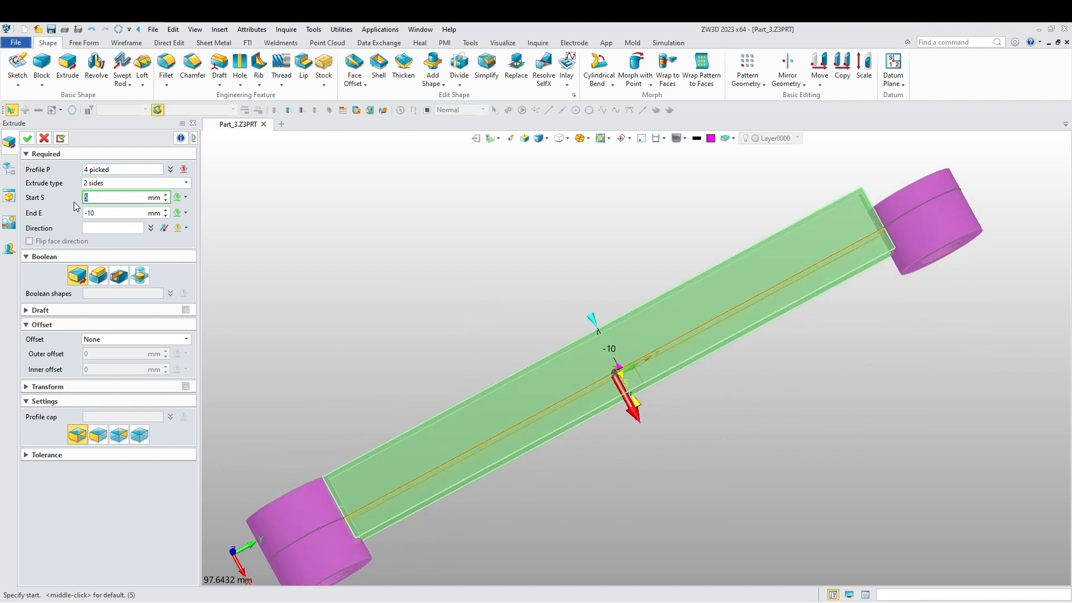
pyautogui.keyDown('shift'); pyautogui.moveTo(355, 291); pyautogui.dragTo(381, 311, button='middle'); pyautogui.keyUp('shift')
pyautogui.moveTo(418, 363); pyautogui.dragTo(434, 338, button='middle')
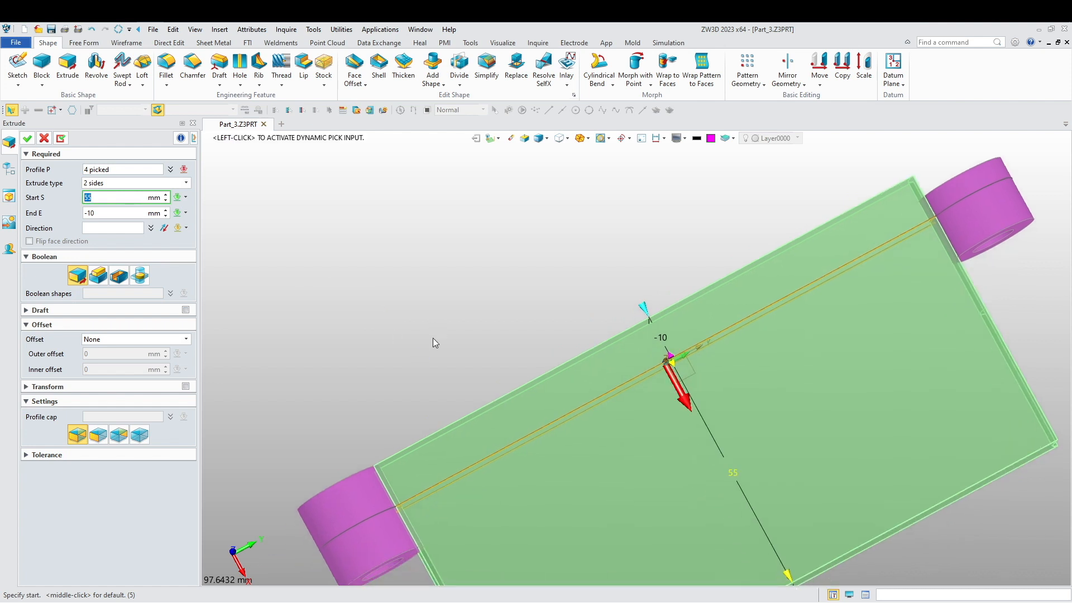
pyautogui.write('5')
pyautogui.moveTo(456, 362); pyautogui.dragTo(464, 318, button='middle')
pyautogui.moveTo(425, 321); pyautogui.dragTo(405, 266, button='right')
pyautogui.moveTo(401, 276); pyautogui.dragTo(382, 350, button='middle')
pyautogui.press('Tab')
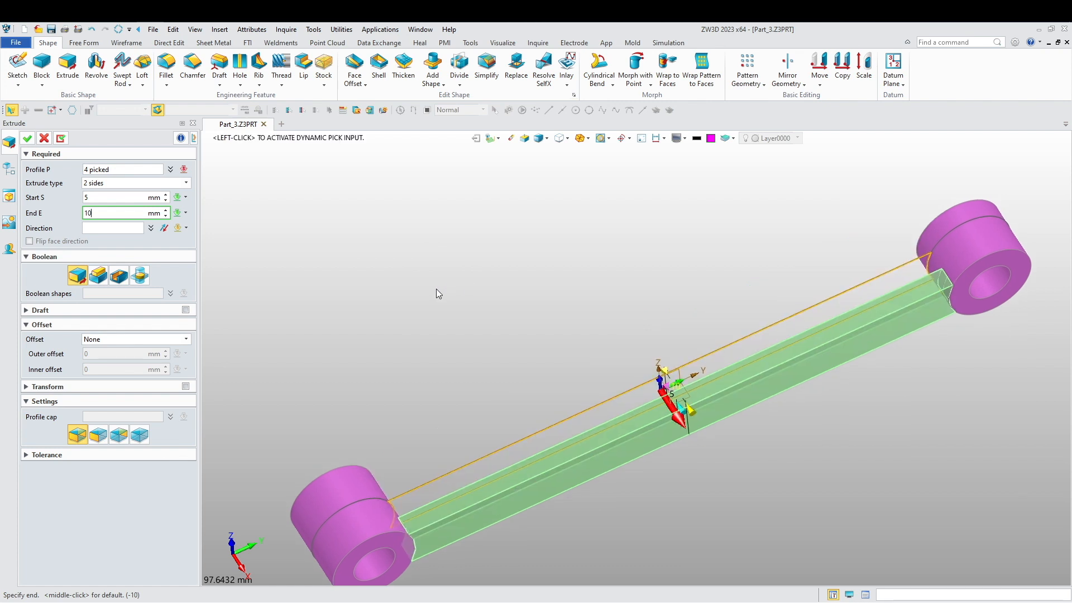
pyautogui.moveTo(282, 246); pyautogui.dragTo(275, 237, button='right')
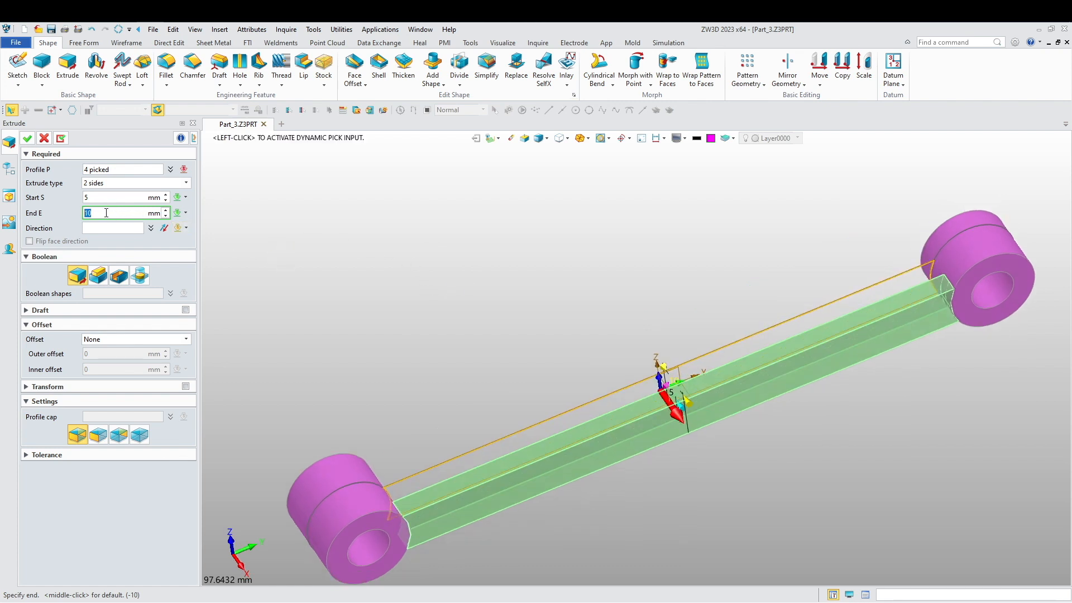
pyautogui.moveTo(354, 311); pyautogui.dragTo(390, 308, button='middle')
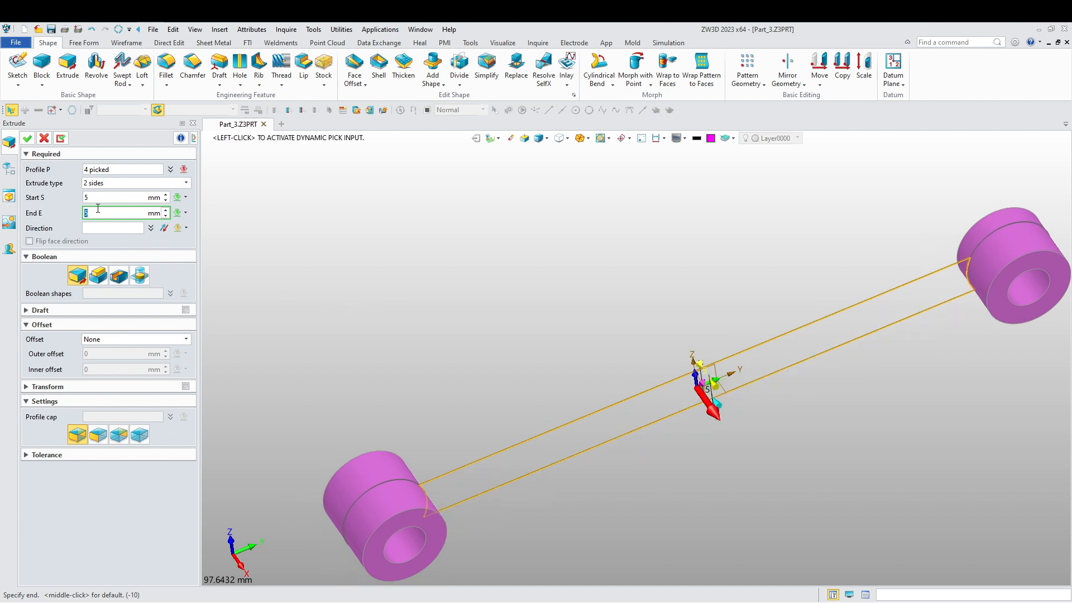
# Step: Make the bar extrusion symmetrical at 5 mm and add it to both ring bodies
pyautogui.click(111, 184)
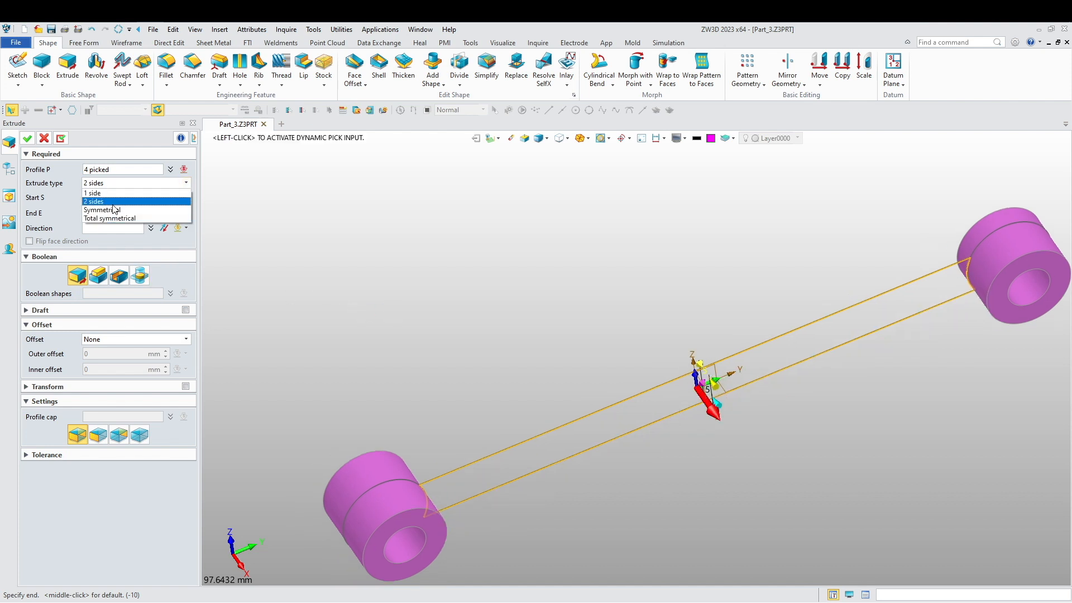
pyautogui.click(115, 209)
pyautogui.click(102, 184)
pyautogui.click(105, 209)
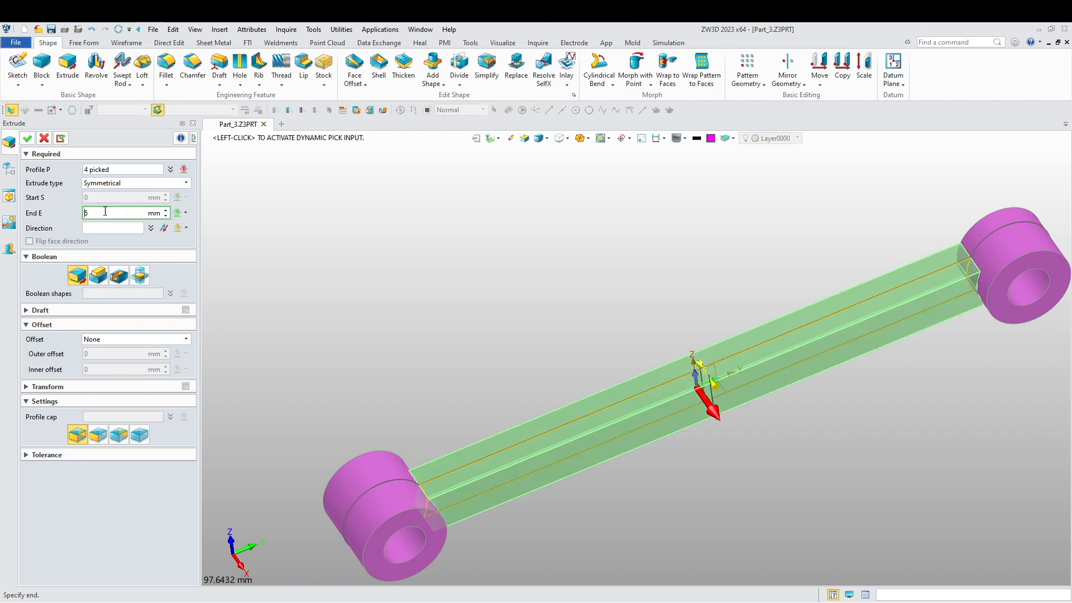
pyautogui.moveTo(393, 279)
pyautogui.mouseDown(button='middle')
pyautogui.moveTo(443, 322)
pyautogui.moveTo(386, 263)
pyautogui.moveTo(395, 269)
pyautogui.mouseUp(button='middle')
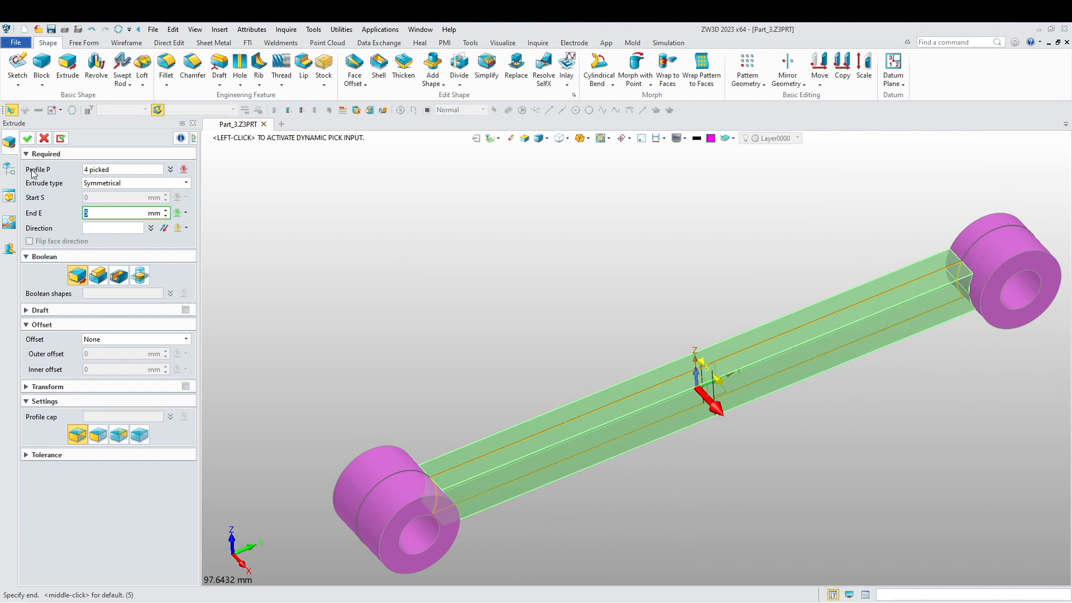
pyautogui.click(28, 139)
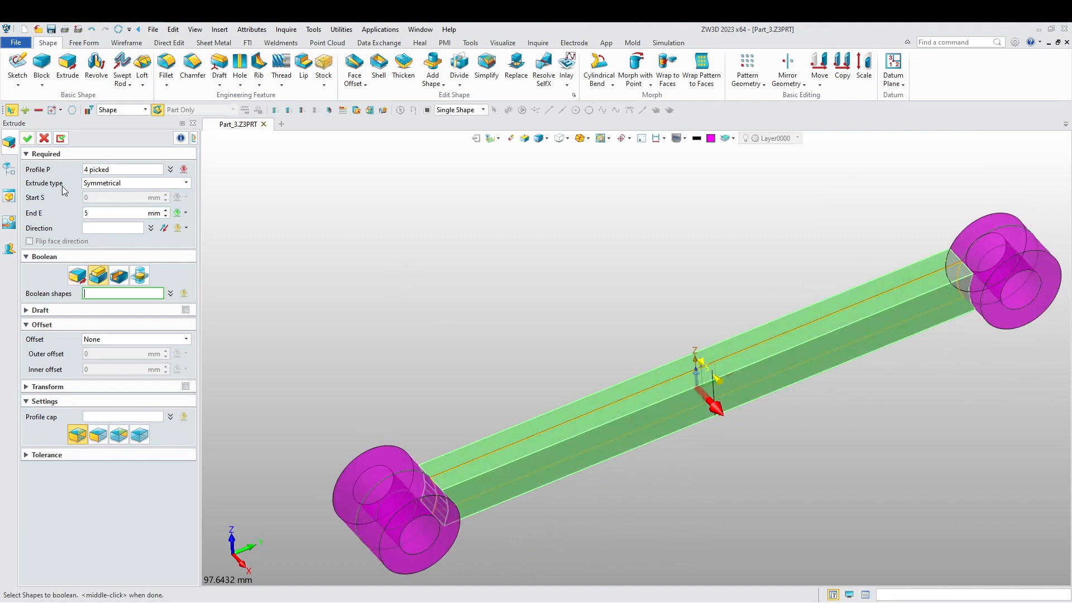
pyautogui.moveTo(397, 260); pyautogui.dragTo(445, 345, button='middle')
pyautogui.moveTo(445, 345); pyautogui.dragTo(429, 347, button='right')
pyautogui.scroll(2, 448, 349)
pyautogui.moveTo(448, 350); pyautogui.dragTo(443, 306, button='middle')
# Step: Start a fillet at the junction of the bar and the nearer ring with a 2 mm radius
pyautogui.click(166, 69)
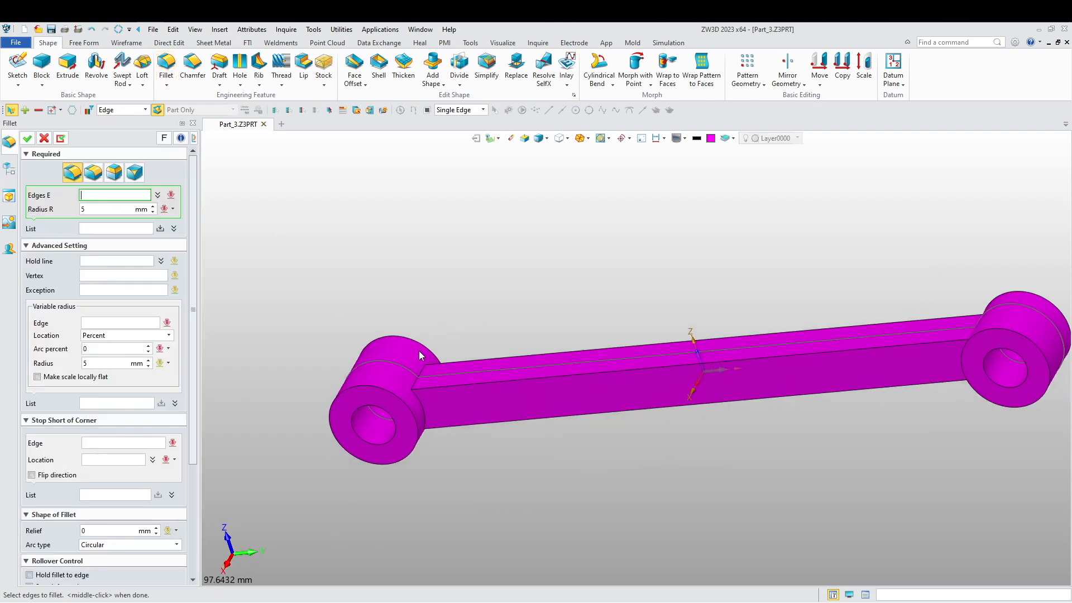
pyautogui.click(425, 383)
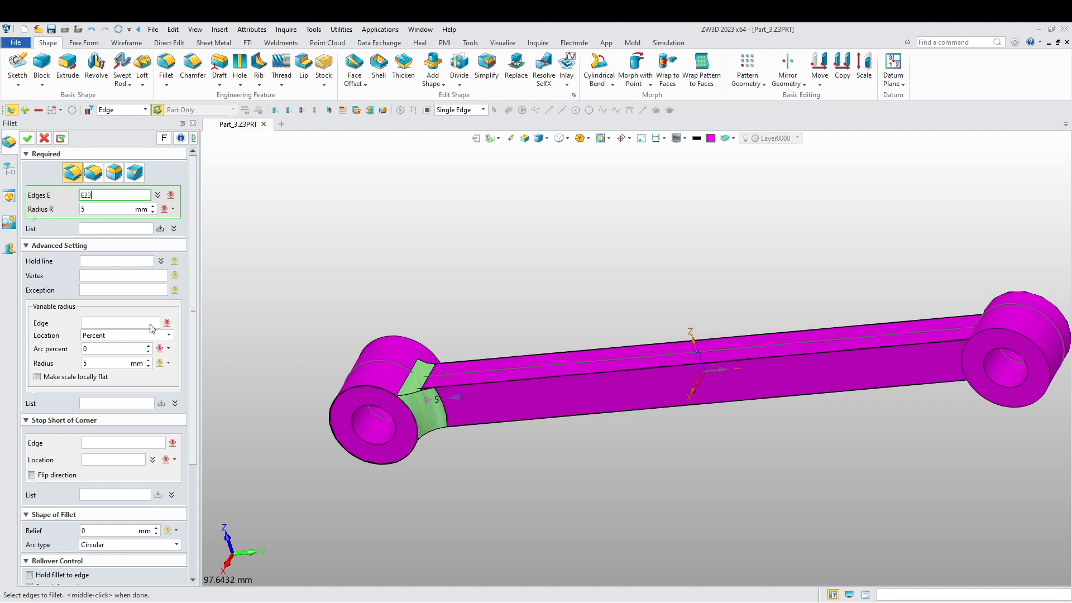
pyautogui.moveTo(103, 210); pyautogui.dragTo(64, 212)
pyautogui.write('1')
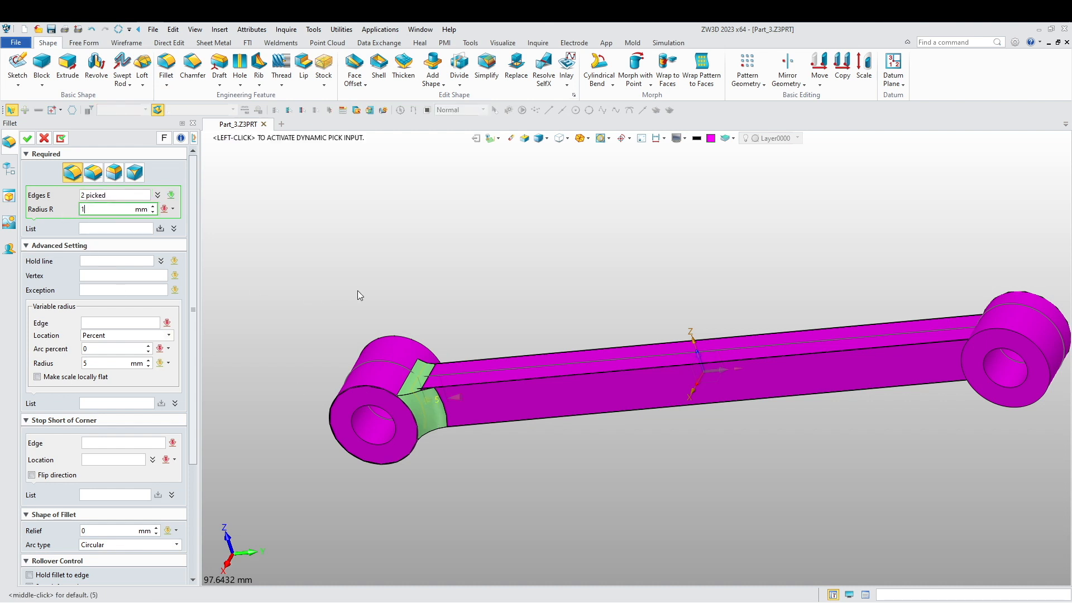
pyautogui.moveTo(350, 291); pyautogui.dragTo(376, 264, button='right')
pyautogui.doubleClick(85, 210)
pyautogui.write('2')
pyautogui.moveTo(497, 399); pyautogui.dragTo(468, 417, button='middle')
# Step: Add the long edges of the bar's front face and the junction edges at the opposite ring to the fillet
pyautogui.click(127, 196)
pyautogui.click(490, 374)
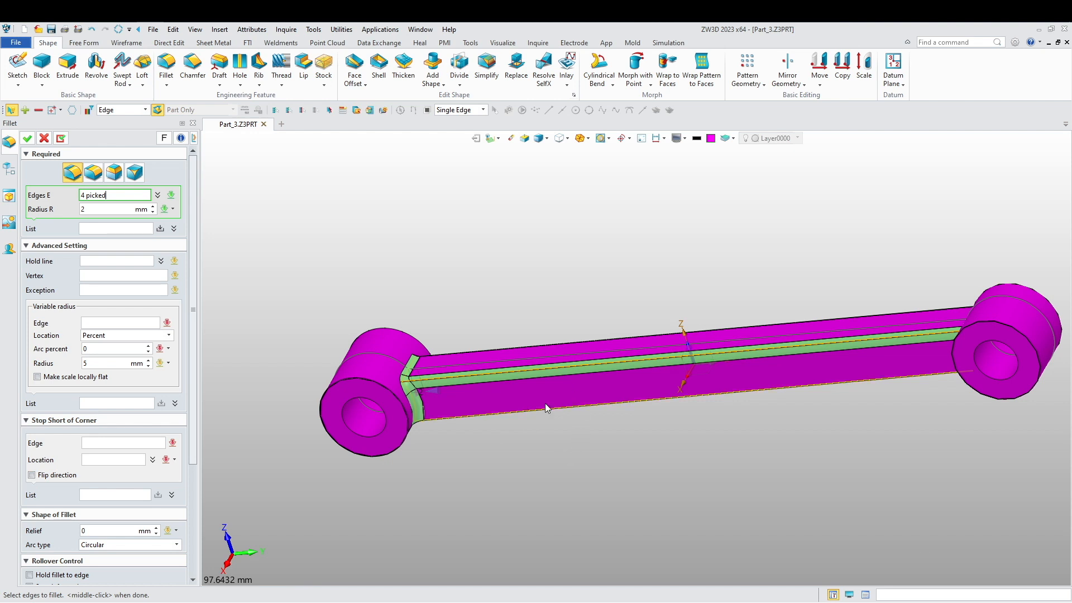
pyautogui.moveTo(511, 423); pyautogui.dragTo(890, 427, button='middle')
pyautogui.scroll(5, 839, 307)
pyautogui.click(839, 307)
pyautogui.moveTo(825, 404)
pyautogui.mouseDown(button='right')
pyautogui.moveTo(806, 411)
pyautogui.moveTo(799, 396)
pyautogui.moveTo(809, 433)
pyautogui.moveTo(823, 407)
pyautogui.mouseUp(button='right')
pyautogui.scroll(4, 837, 201)
pyautogui.click(826, 195)
pyautogui.scroll(-10, 797, 325)
pyautogui.moveTo(799, 327); pyautogui.dragTo(906, 407, button='right')
pyautogui.scroll(2, 553, 274)
pyautogui.moveTo(553, 278); pyautogui.dragTo(706, 358, button='right')
pyautogui.scroll(3, 788, 449)
pyautogui.click(780, 430)
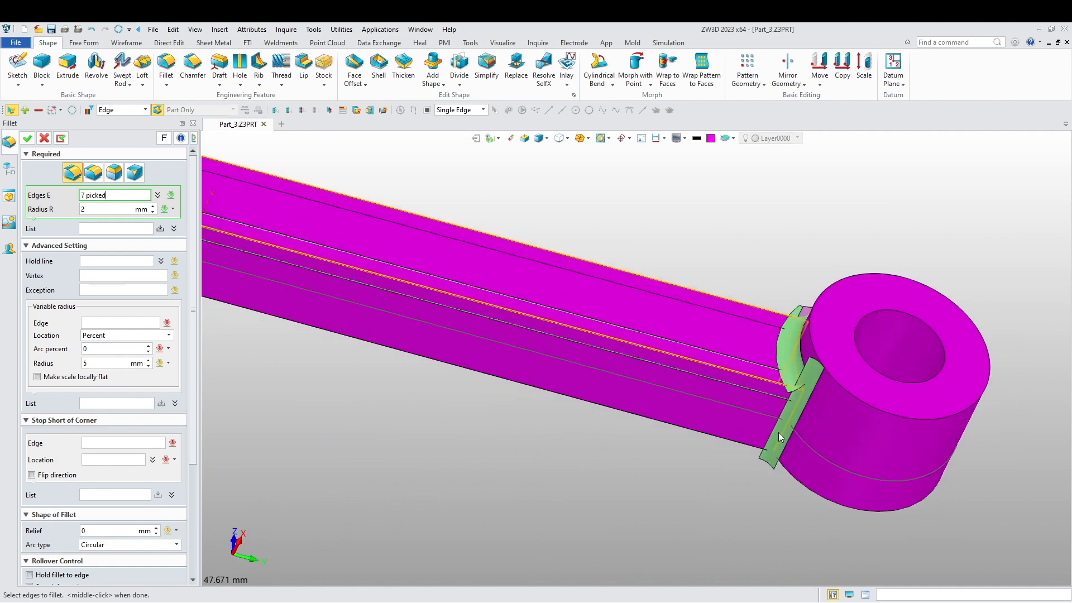
# Step: Add the remaining junction edges between the bar and the rings to the fillet selection
pyautogui.scroll(-3, 778, 432)
pyautogui.moveTo(760, 446); pyautogui.dragTo(568, 426, button='right')
pyautogui.click(542, 435)
pyautogui.scroll(-1, 544, 462)
pyautogui.moveTo(544, 462); pyautogui.dragTo(455, 427, button='right')
pyautogui.scroll(5, 345, 285)
pyautogui.moveTo(348, 288)
pyautogui.mouseDown(button='right')
pyautogui.moveTo(354, 296)
pyautogui.moveTo(358, 275)
pyautogui.mouseUp(button='right')
pyautogui.click(394, 403)
pyautogui.scroll(-2, 415, 433)
pyautogui.moveTo(415, 434); pyautogui.dragTo(575, 467, button='right')
pyautogui.click(641, 435)
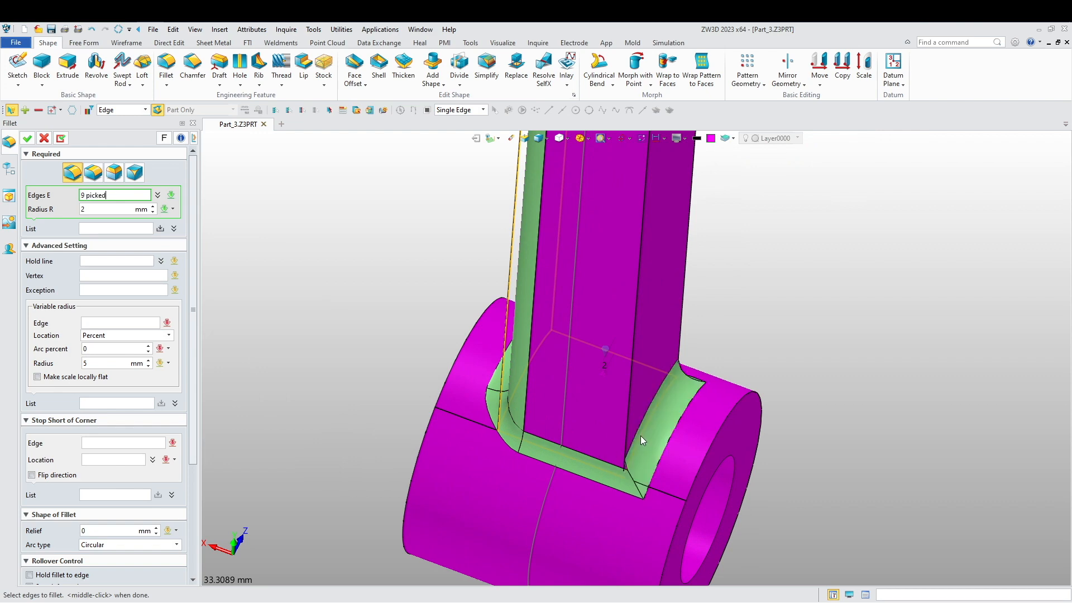
# Step: Add another long bar edge and both outer rims of the first ring to the fillet selection
pyautogui.scroll(-2, 640, 437)
pyautogui.moveTo(641, 450); pyautogui.dragTo(606, 448, button='right')
pyautogui.scroll(-3, 705, 474)
pyautogui.moveTo(705, 474); pyautogui.dragTo(696, 544, button='right')
pyautogui.click(543, 462)
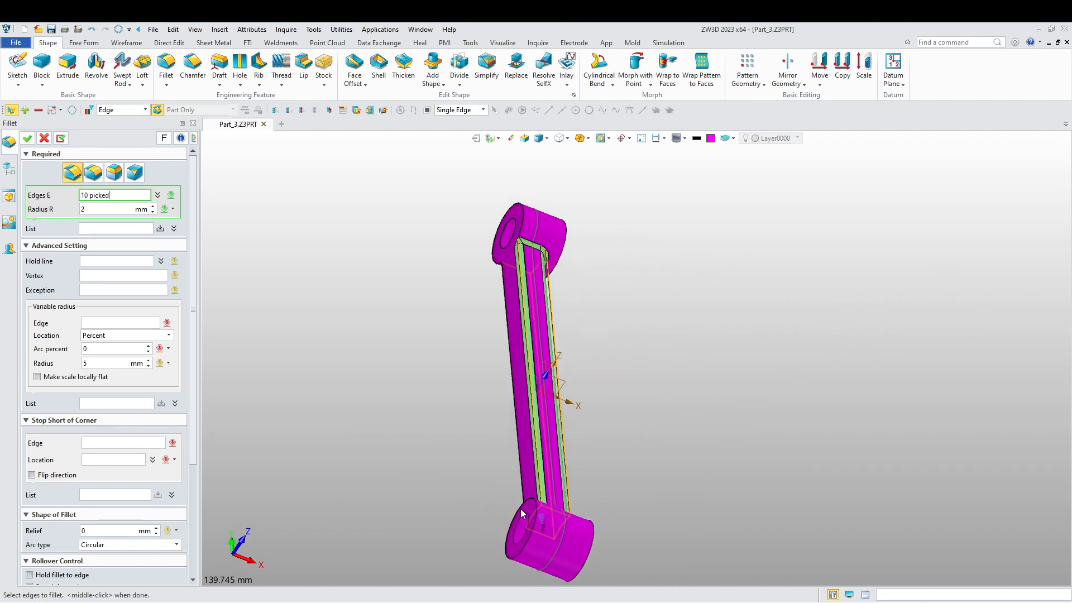
pyautogui.click(536, 504)
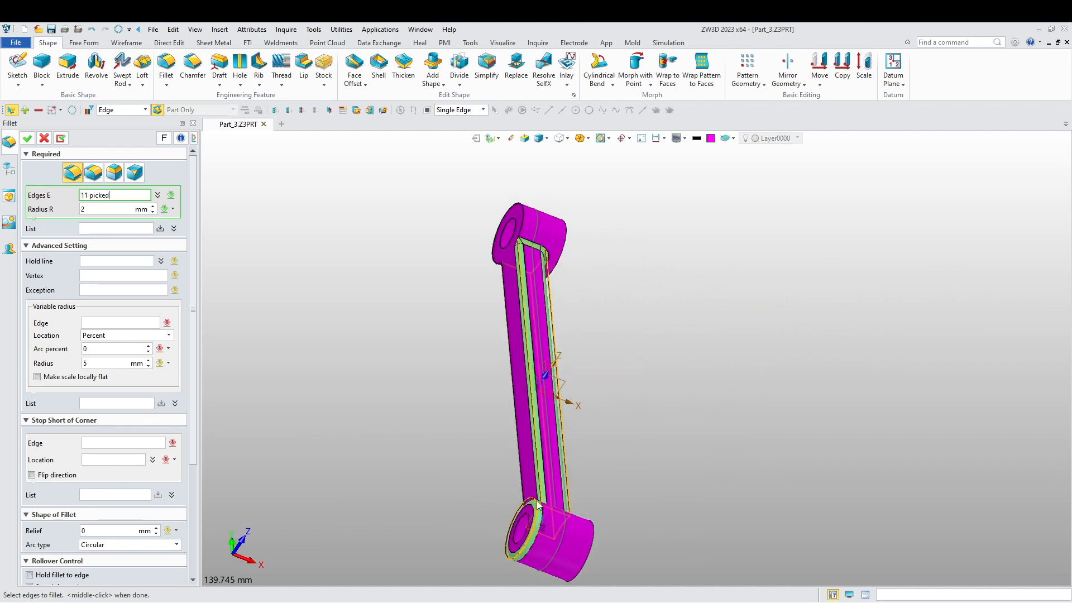
pyautogui.click(589, 547)
# Step: Add both outer rims of the second ring and apply the 2 mm fillet to all selected edges
pyautogui.moveTo(615, 441); pyautogui.dragTo(558, 425, button='right')
pyautogui.scroll(5, 679, 427)
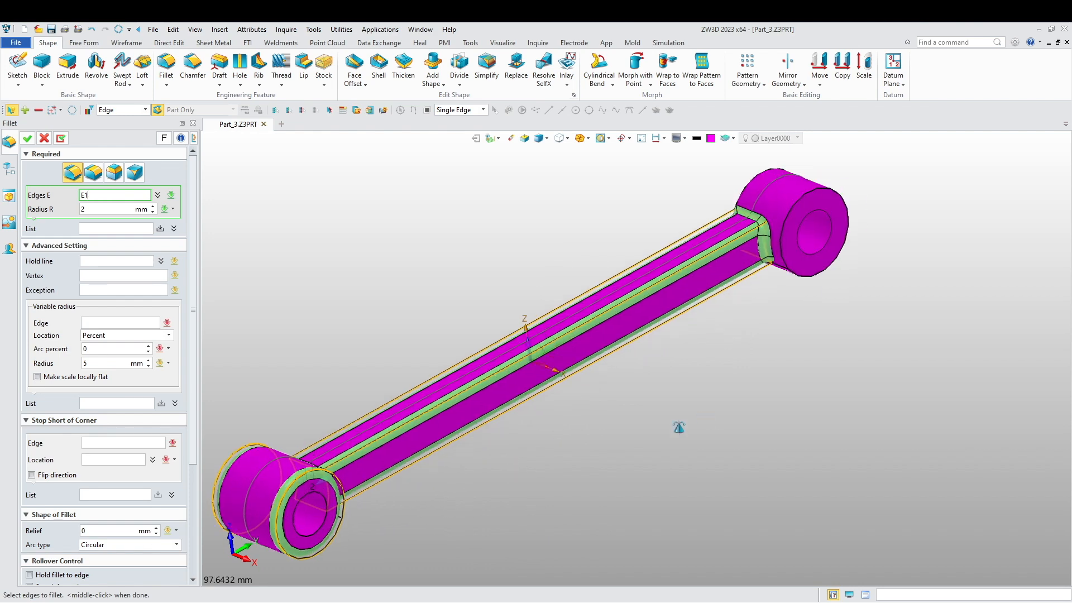
pyautogui.click(684, 266)
pyautogui.moveTo(699, 322); pyautogui.dragTo(590, 350, button='right')
pyautogui.click(606, 265)
pyautogui.scroll(-4, 632, 360)
pyautogui.moveTo(501, 511); pyautogui.dragTo(467, 464, button='right')
pyautogui.scroll(4, 467, 465)
pyautogui.moveTo(531, 525); pyautogui.dragTo(642, 441, button='right')
pyautogui.scroll(-3, 582, 520)
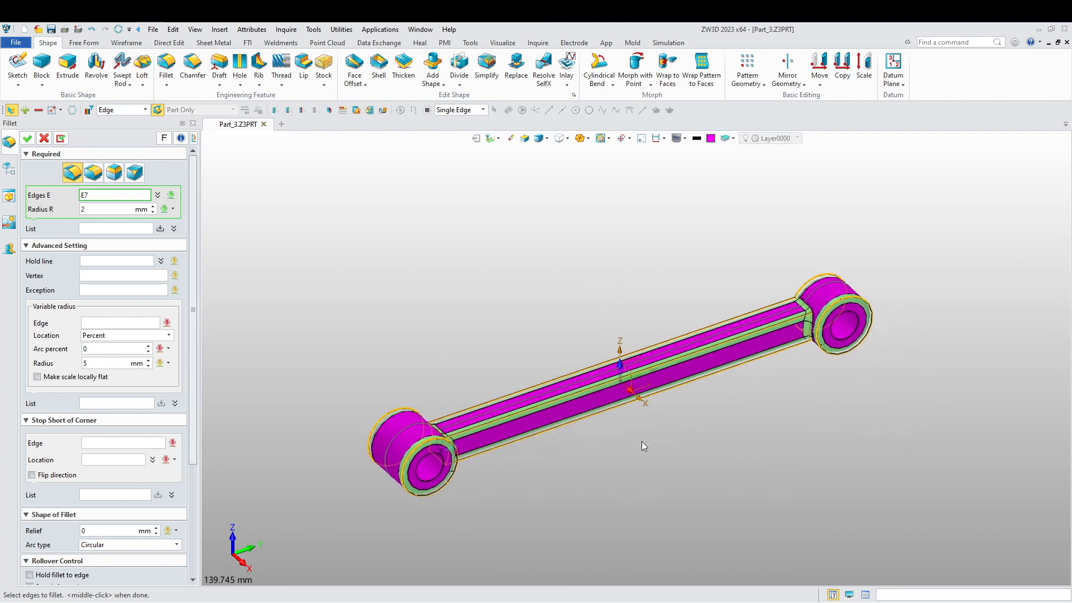
pyautogui.click(27, 138)
# Step: Save the part as Part_3 in Desktop > Cad Thinkers > Zw3D Assembly > Assembly Exercise 2, and close the file
pyautogui.moveTo(380, 303); pyautogui.dragTo(421, 325, button='right')
pyautogui.scroll(-2, 421, 325)
pyautogui.moveTo(420, 320); pyautogui.dragTo(467, 333, button='middle')
pyautogui.scroll(1, 473, 333)
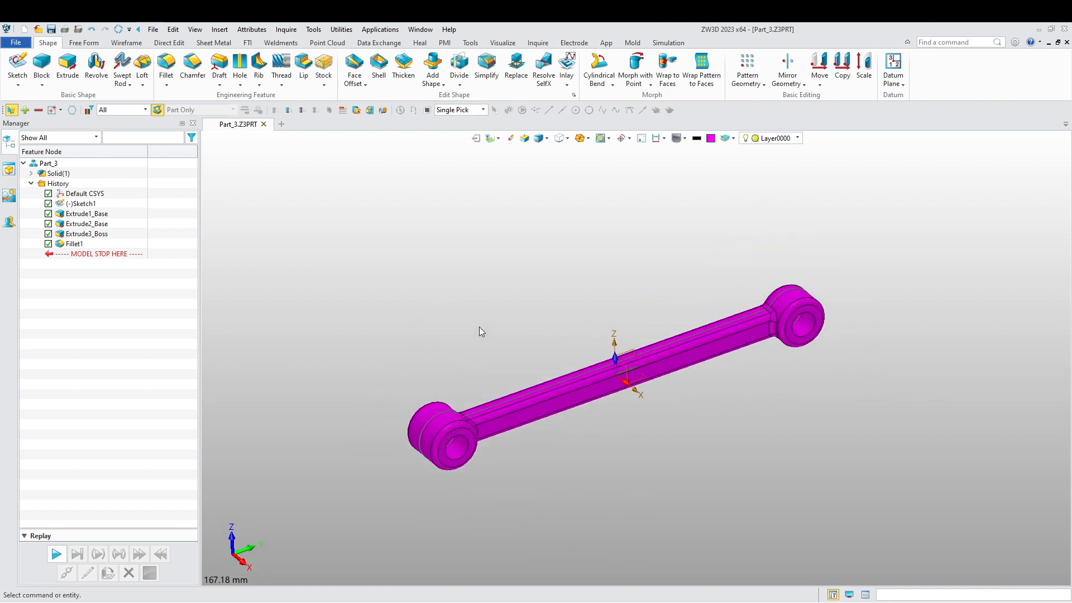
pyautogui.click(51, 30)
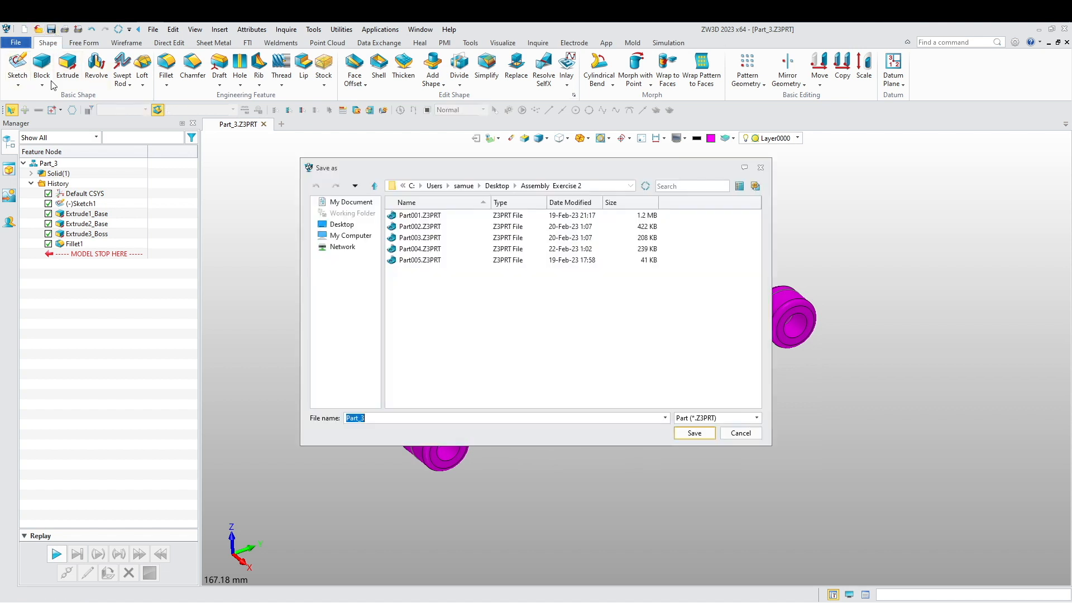
pyautogui.click(341, 224)
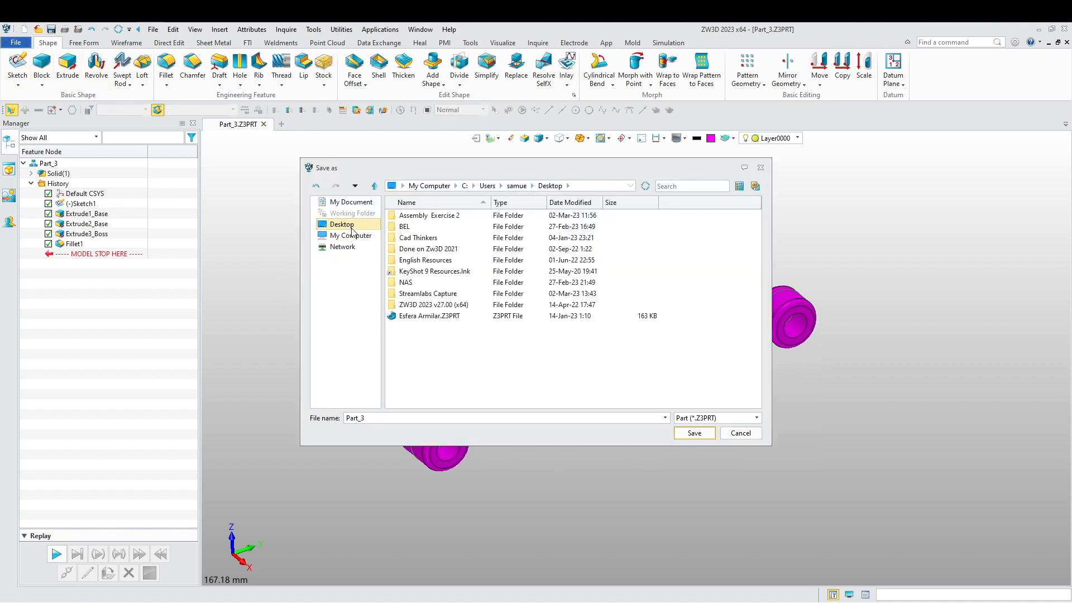
pyautogui.doubleClick(424, 238)
pyautogui.doubleClick(434, 227)
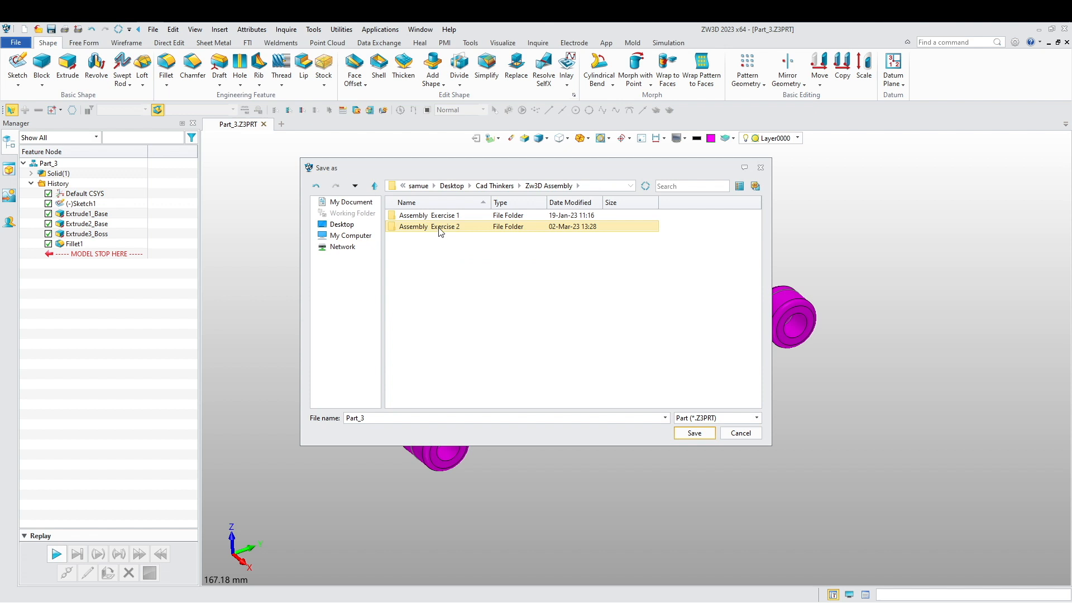
pyautogui.doubleClick(434, 227)
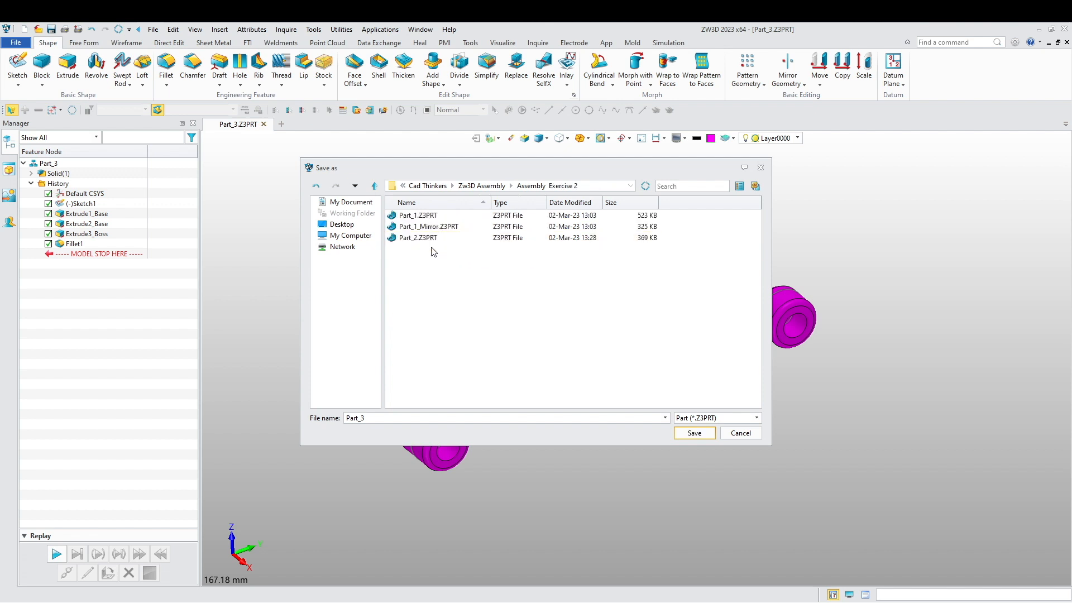
pyautogui.click(694, 435)
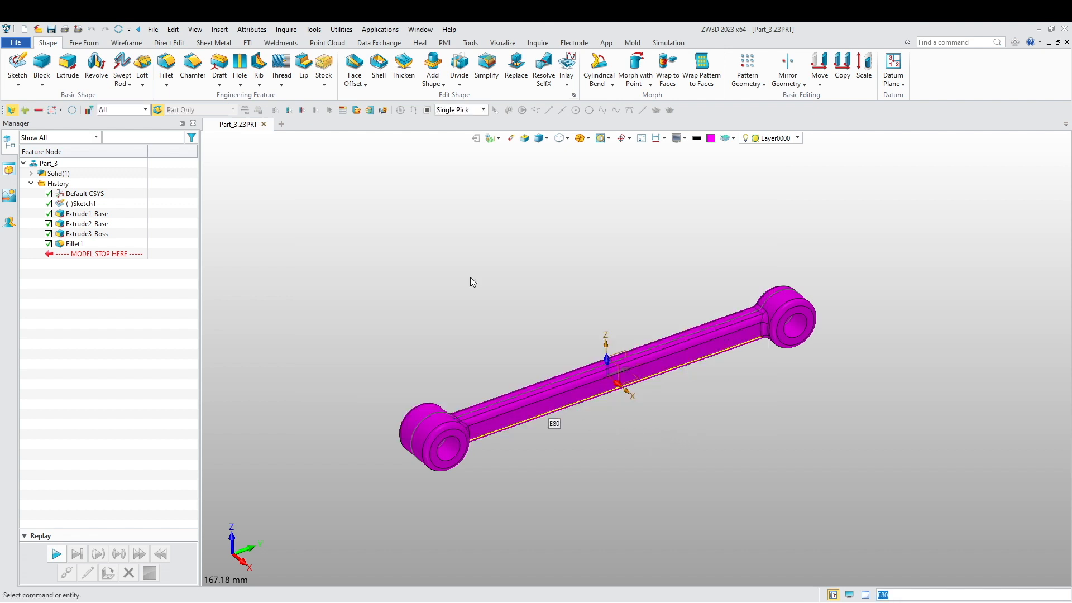
pyautogui.click(264, 124)
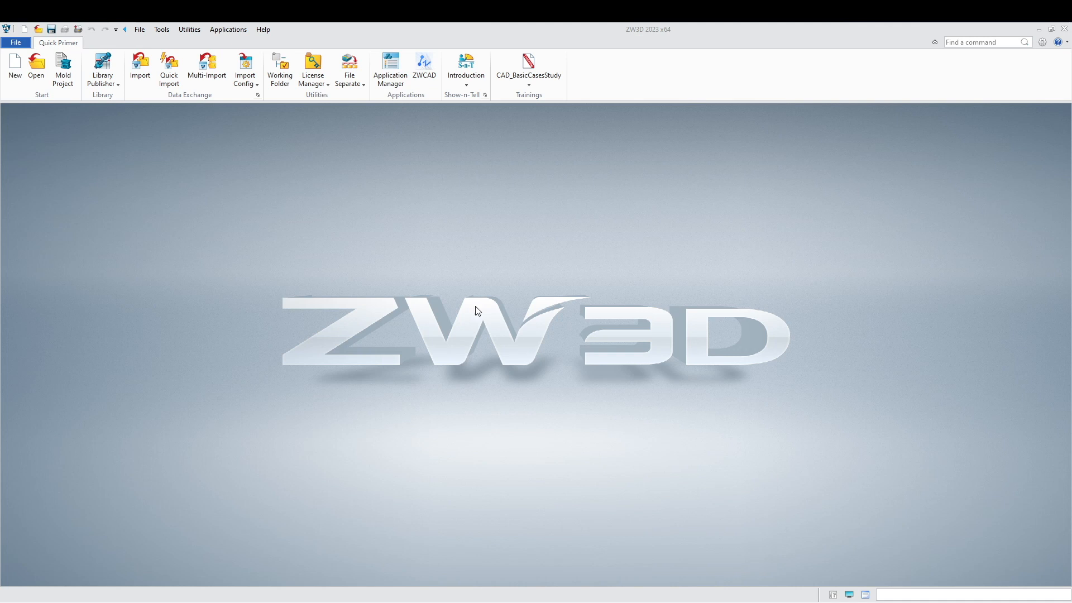
# Step: Create a new standard part file named Part_4 with the default template
pyautogui.click(15, 68)
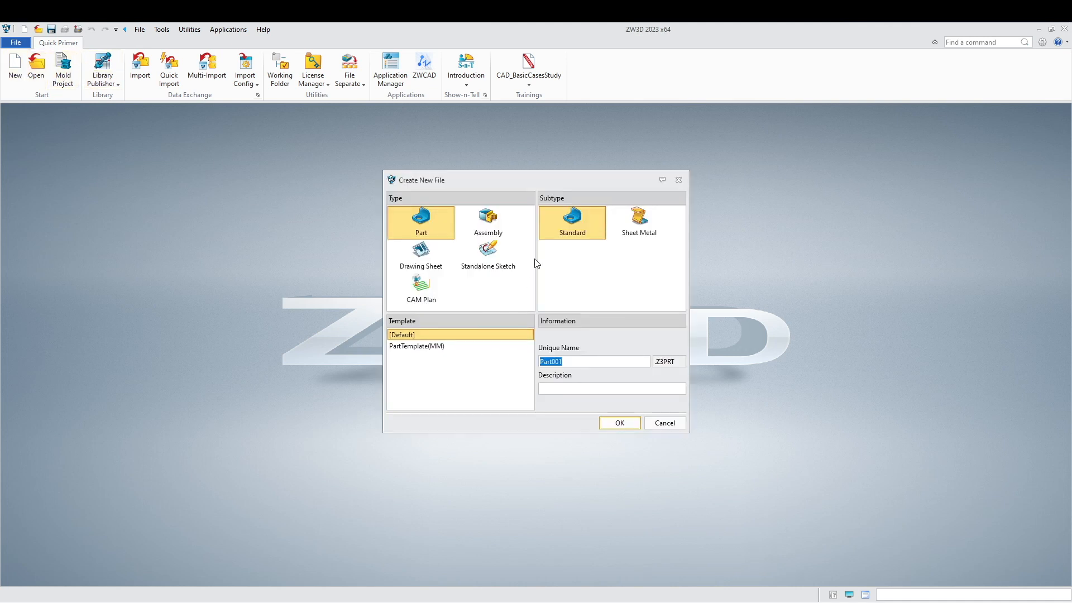
pyautogui.click(574, 365)
pyautogui.click(613, 423)
pyautogui.rightClick(506, 340)
pyautogui.click(552, 416)
pyautogui.click(649, 337)
pyautogui.moveTo(592, 347)
pyautogui.mouseDown(button='right')
pyautogui.moveTo(569, 345)
pyautogui.moveTo(605, 348)
pyautogui.mouseUp(button='right')
pyautogui.press('Escape')
pyautogui.middleClick(702, 299)
pyautogui.press('Escape')
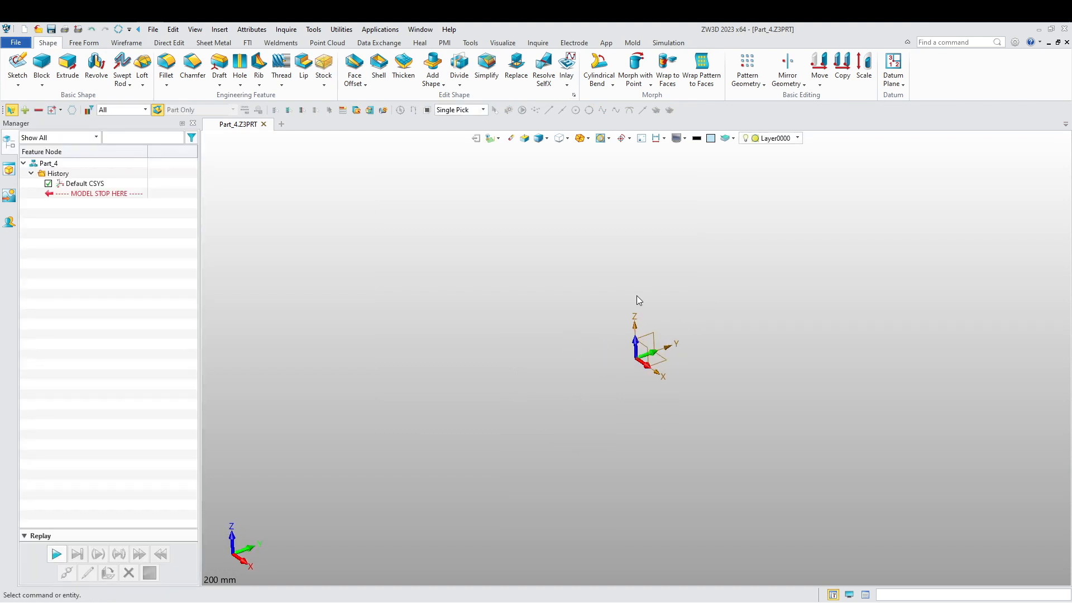
# Step: Start a sketch on the default YZ plane
pyautogui.rightClick(637, 297)
pyautogui.click(663, 353)
pyautogui.click(664, 344)
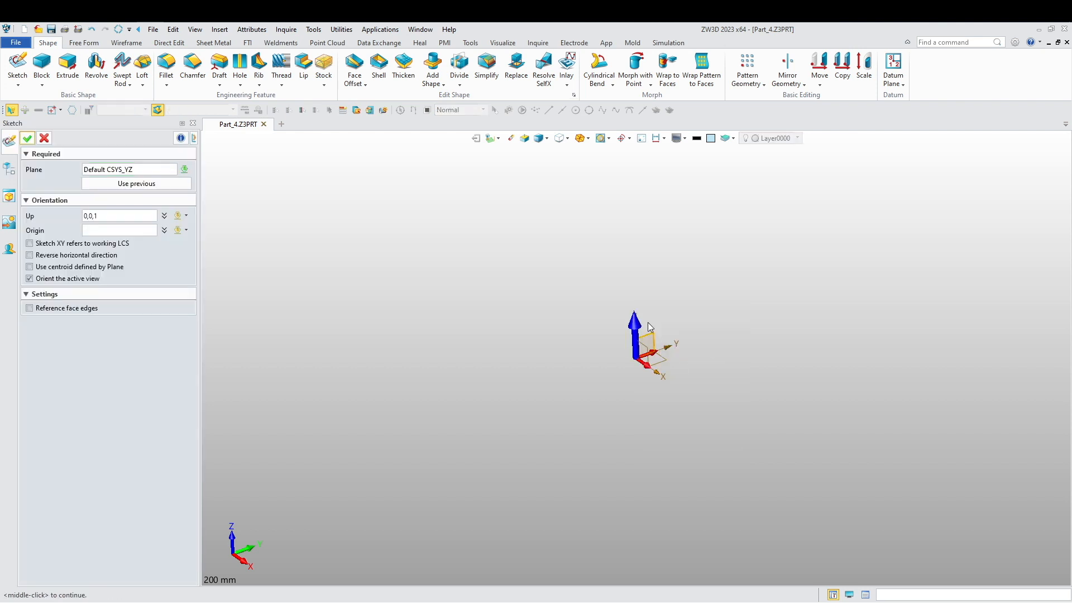
pyautogui.middleClick(657, 337)
# Step: Draw two 20 mm diameter circles on the horizontal axis, centred at -75,0 and about 80,0 on either side of the origin
pyautogui.click(85, 70)
pyautogui.click(87, 73)
pyautogui.click(74, 83)
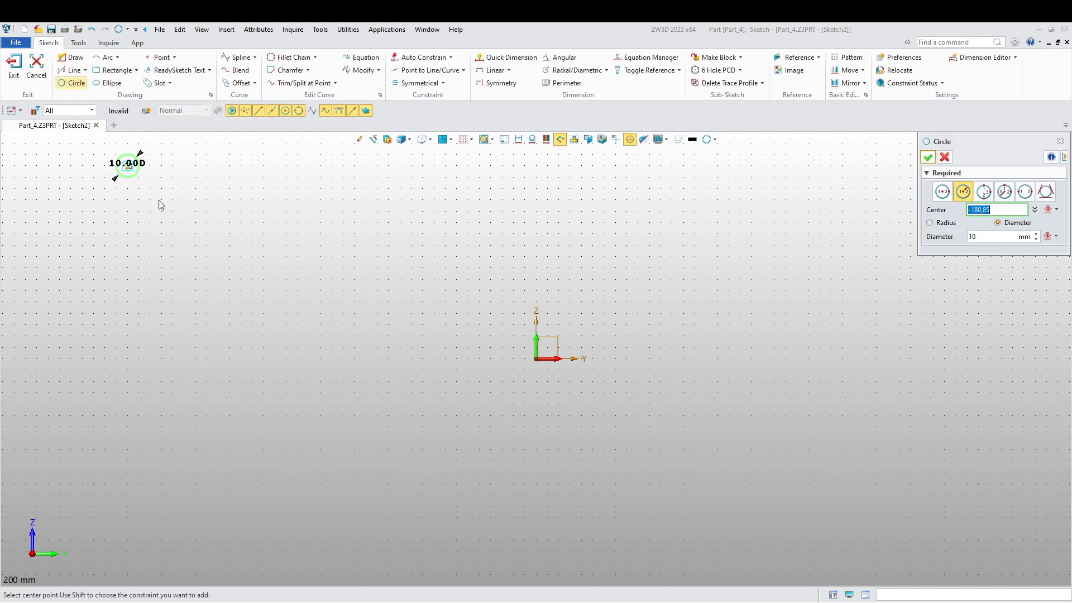
pyautogui.click(367, 356)
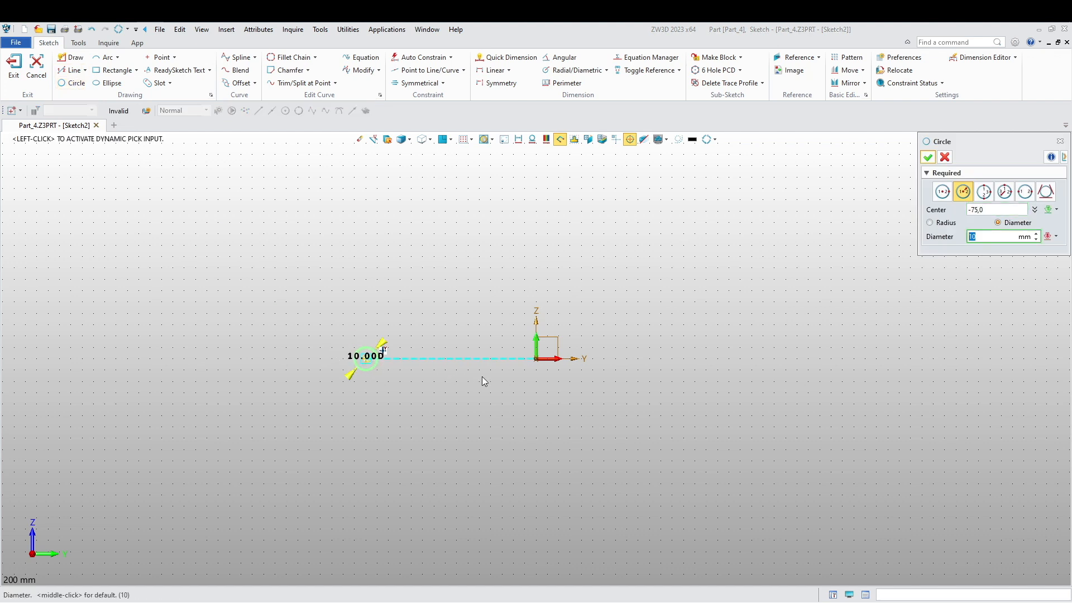
pyautogui.write('20')
pyautogui.press('Return')
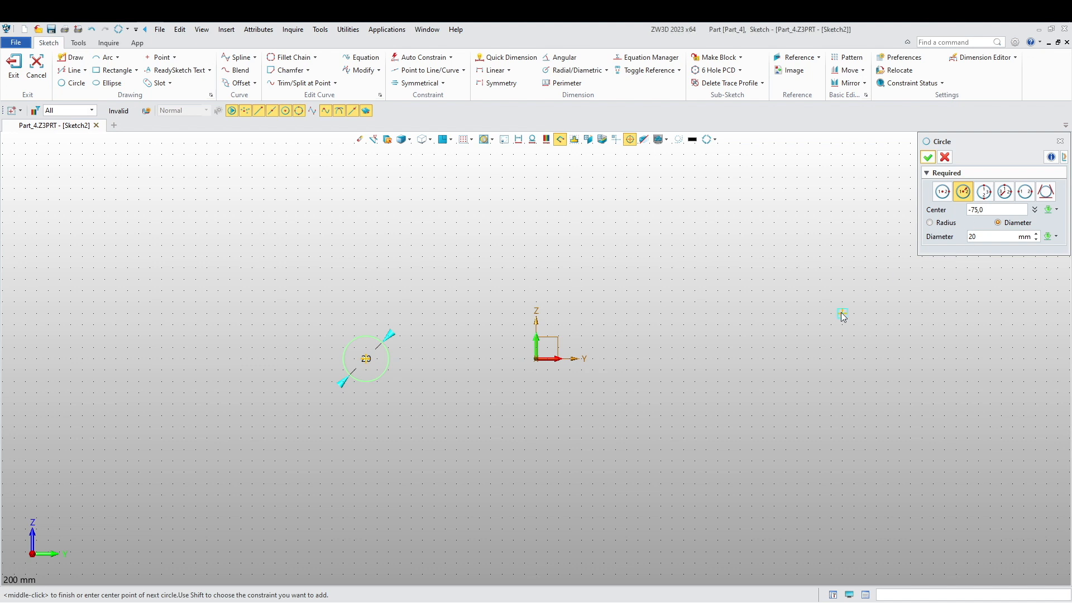
pyautogui.middleClick(793, 341)
pyautogui.middleClick(680, 353)
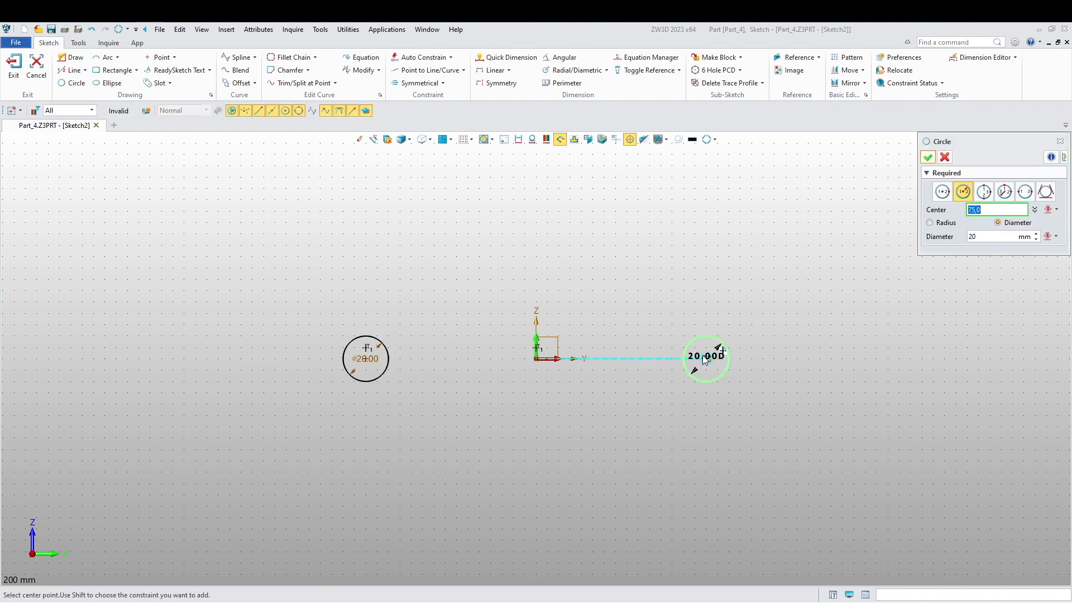
pyautogui.middleClick(682, 316)
pyautogui.middleClick(681, 321)
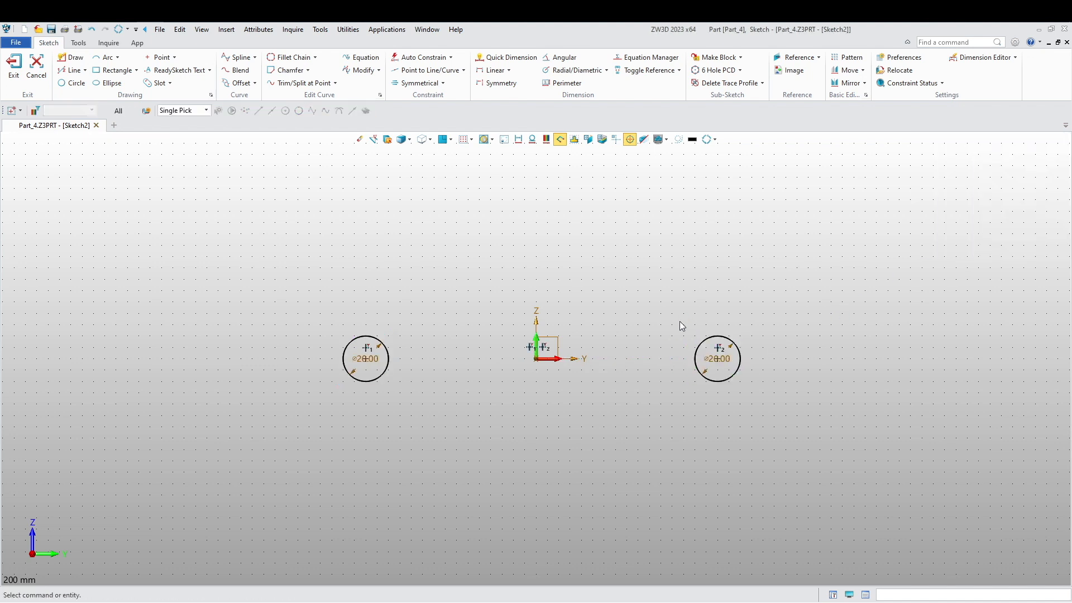
# Step: Draw a concentric 10 mm diameter circle inside each of the two 20 mm circles
pyautogui.click(73, 83)
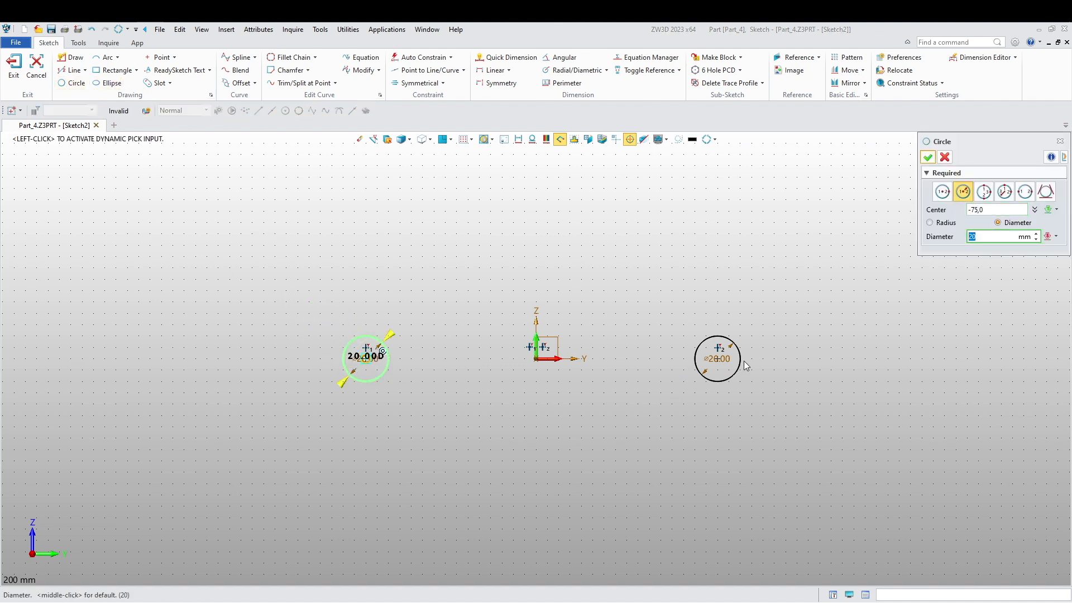
pyautogui.press('Return')
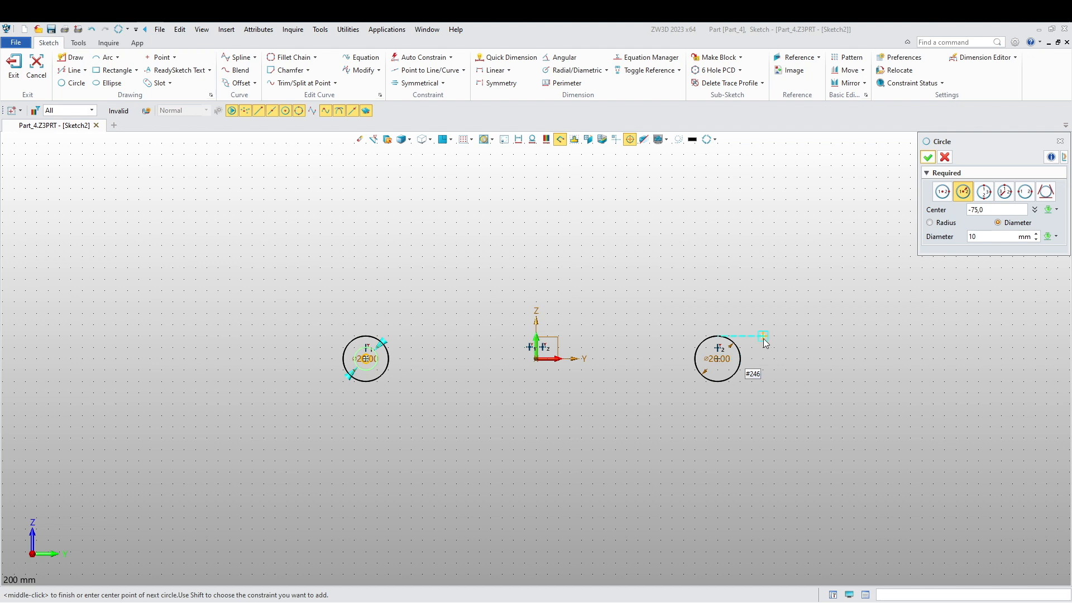
pyautogui.click(717, 358)
pyautogui.click(927, 157)
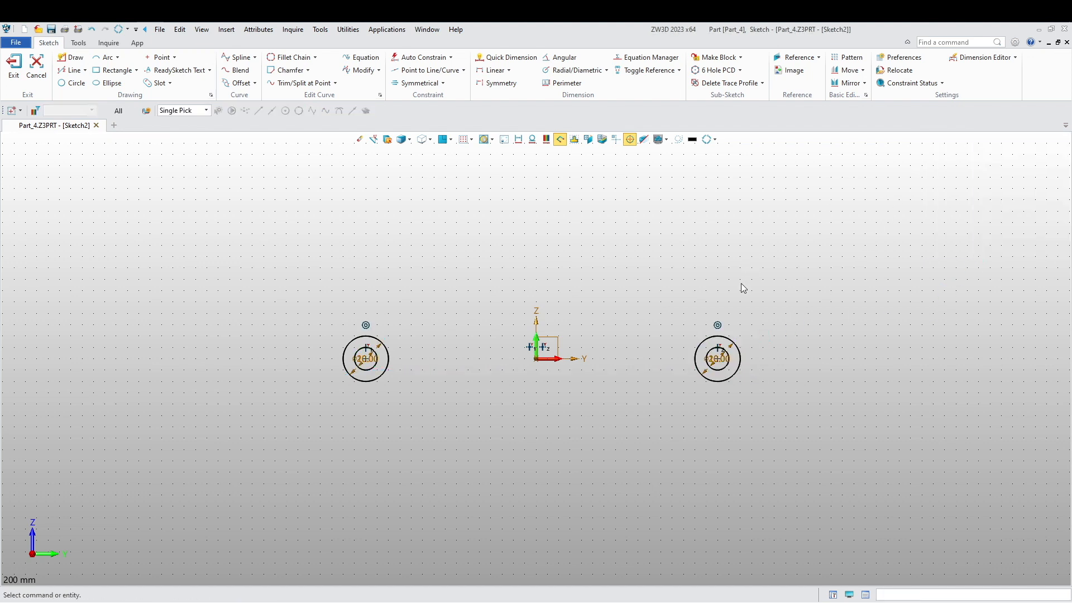
# Step: Dimension the horizontal distance between the two circle centres at 100 mm
pyautogui.click(492, 70)
pyautogui.click(389, 364)
pyautogui.click(695, 362)
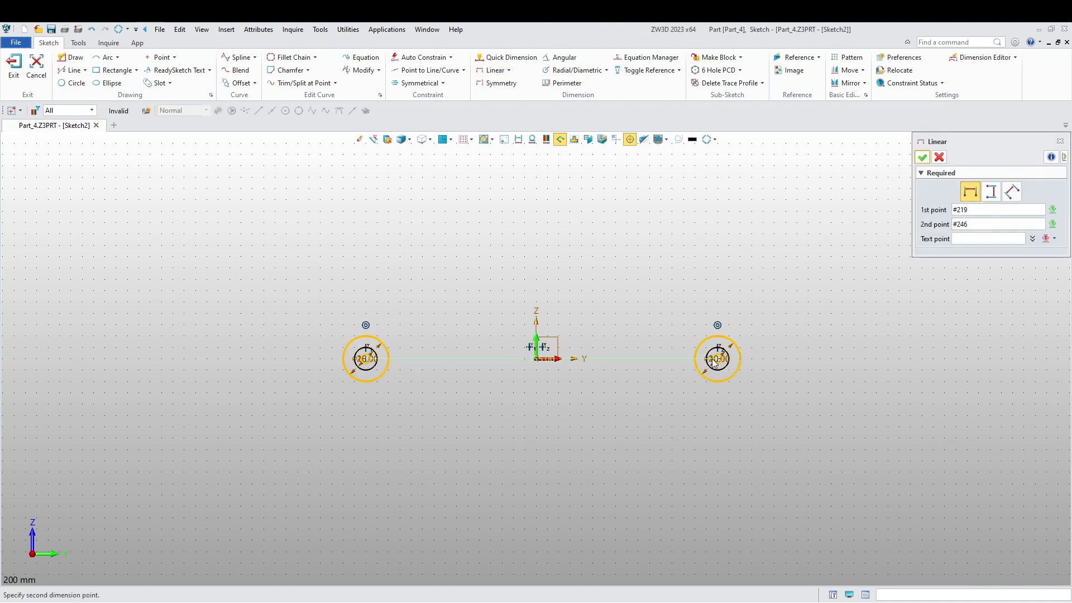
pyautogui.click(539, 267)
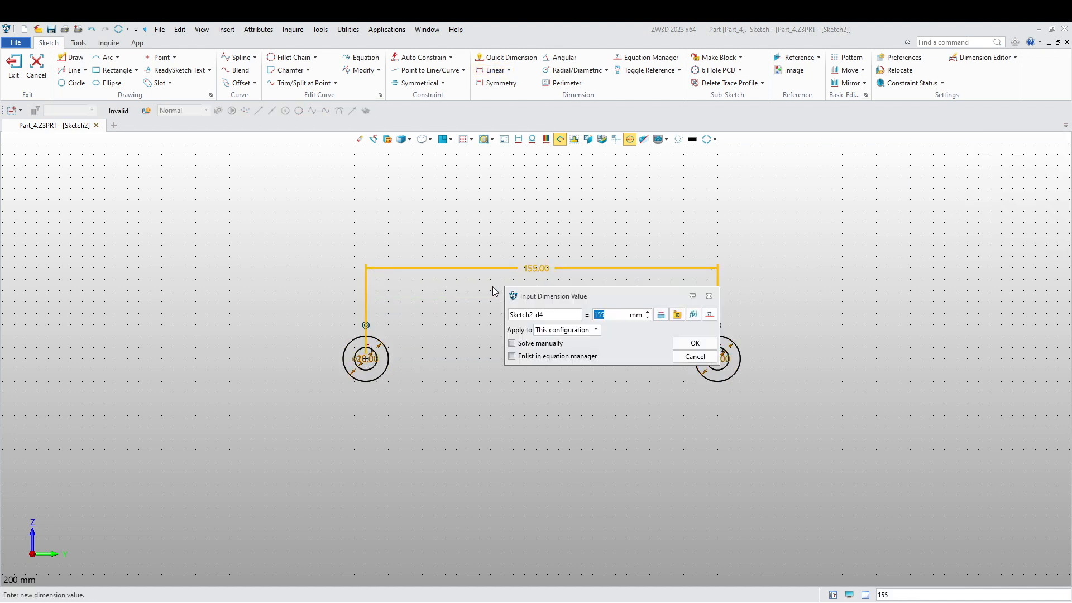
pyautogui.press('Return')
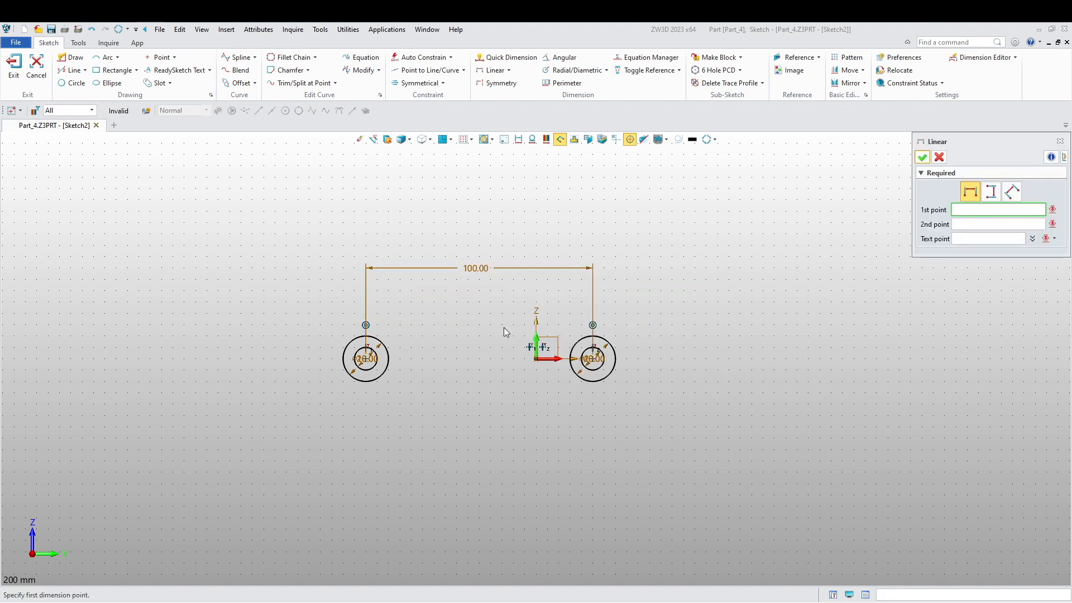
# Step: Dimension the horizontal distance from the origin to the circle centre on the positive Y side as 100/2 mm
pyautogui.click(537, 360)
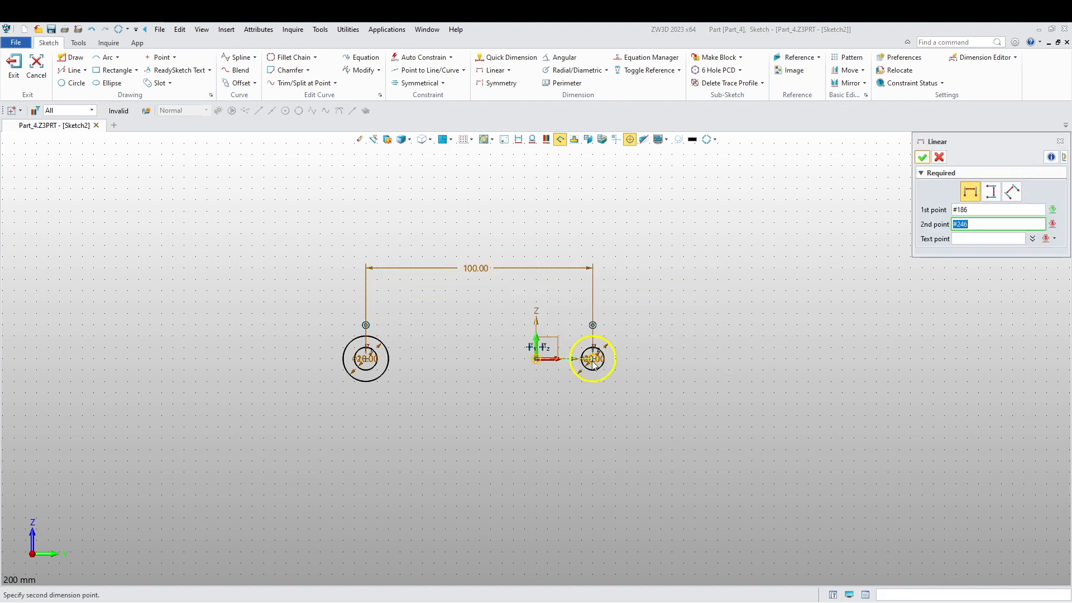
pyautogui.click(596, 353)
pyautogui.click(570, 293)
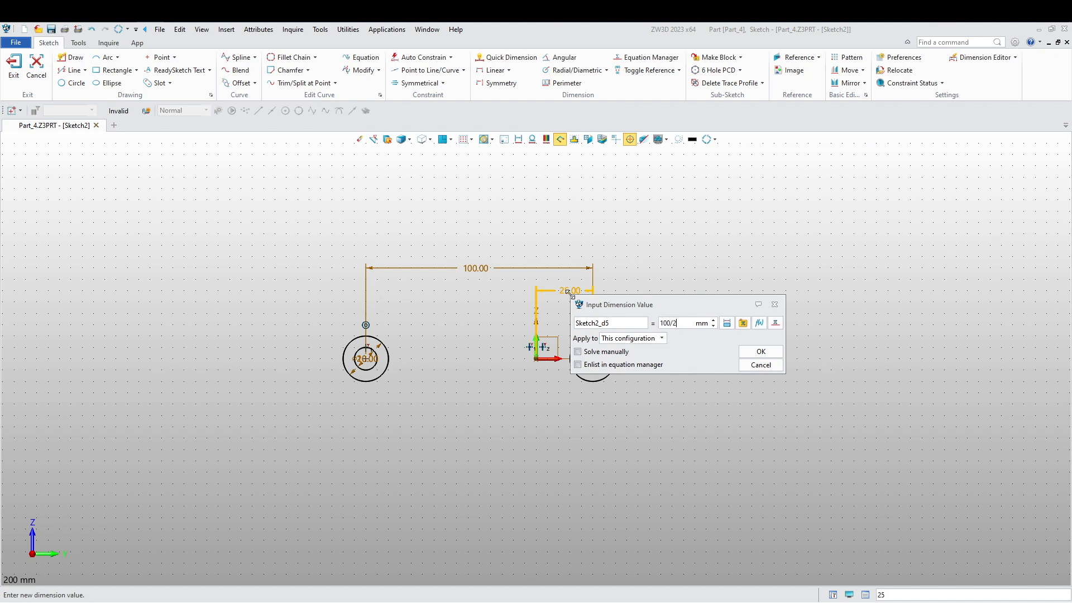
pyautogui.write('100/2')
pyautogui.press('Return')
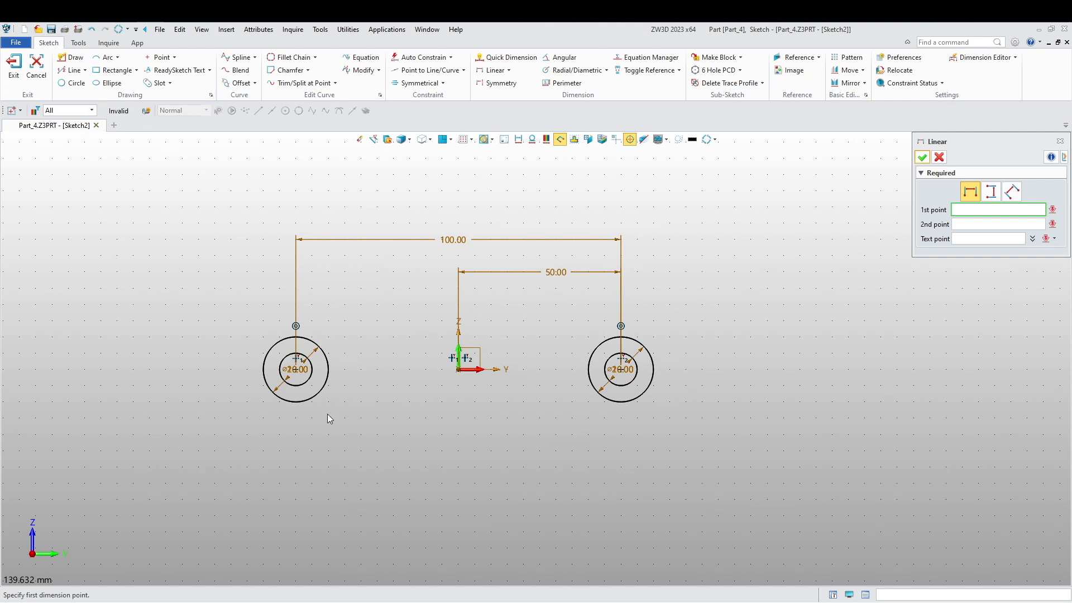
pyautogui.scroll(2, 327, 414)
pyautogui.press('Escape')
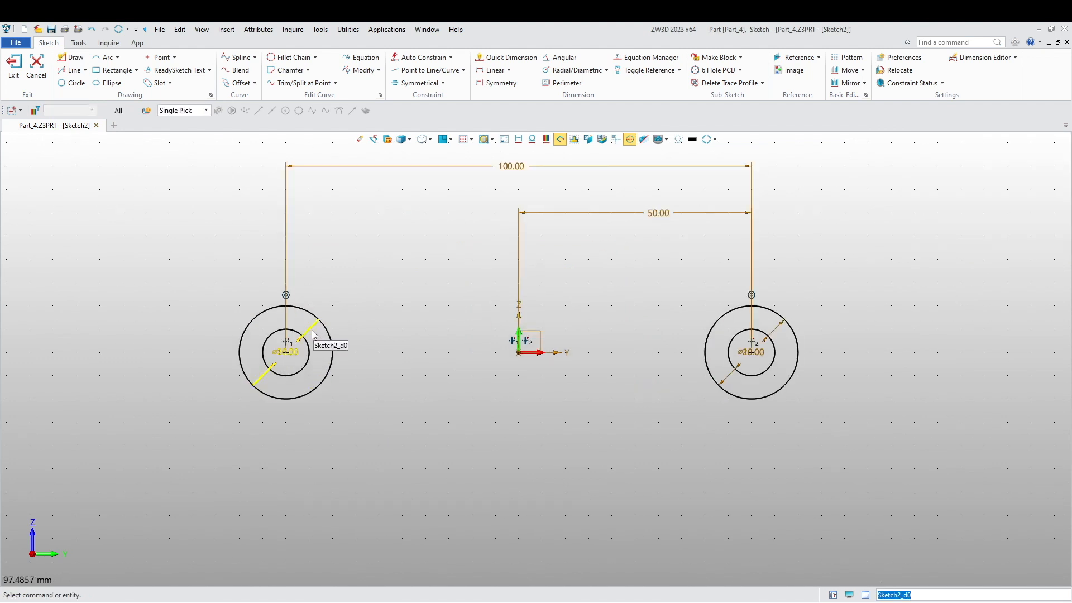
# Step: Set the centre-to-centre distance to 99 mm and the distance from the origin to the circle centre to 99/2 mm
pyautogui.scroll(3, 292, 364)
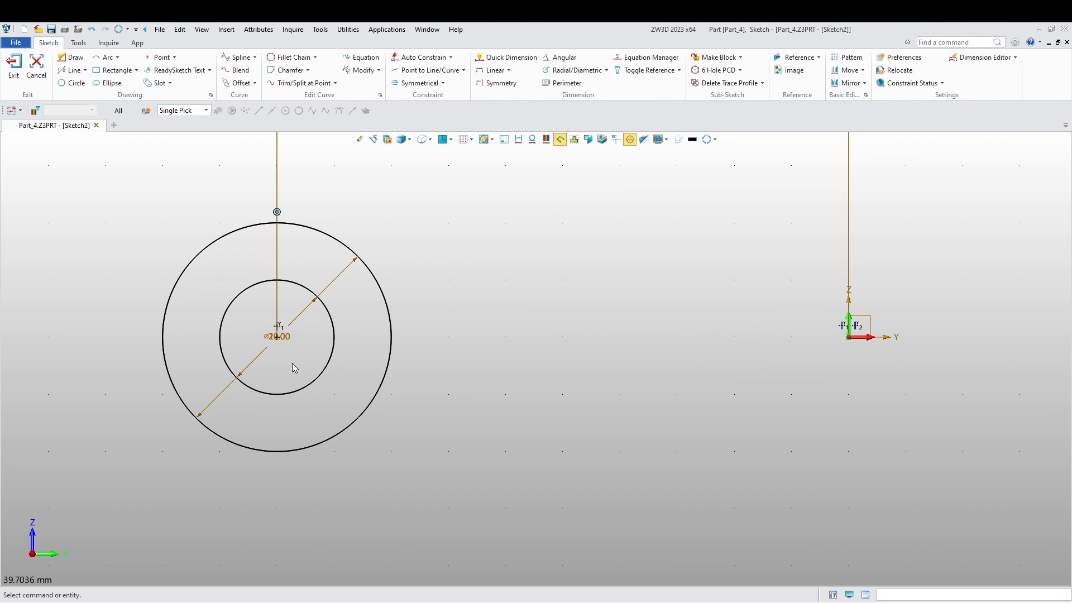
pyautogui.scroll(-3, 292, 363)
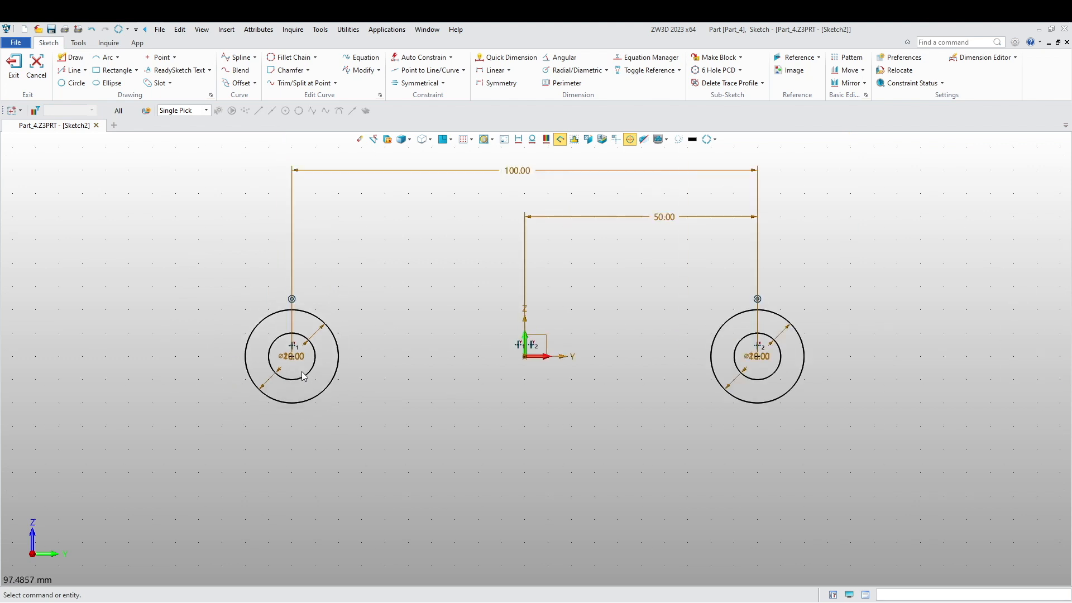
pyautogui.doubleClick(545, 170)
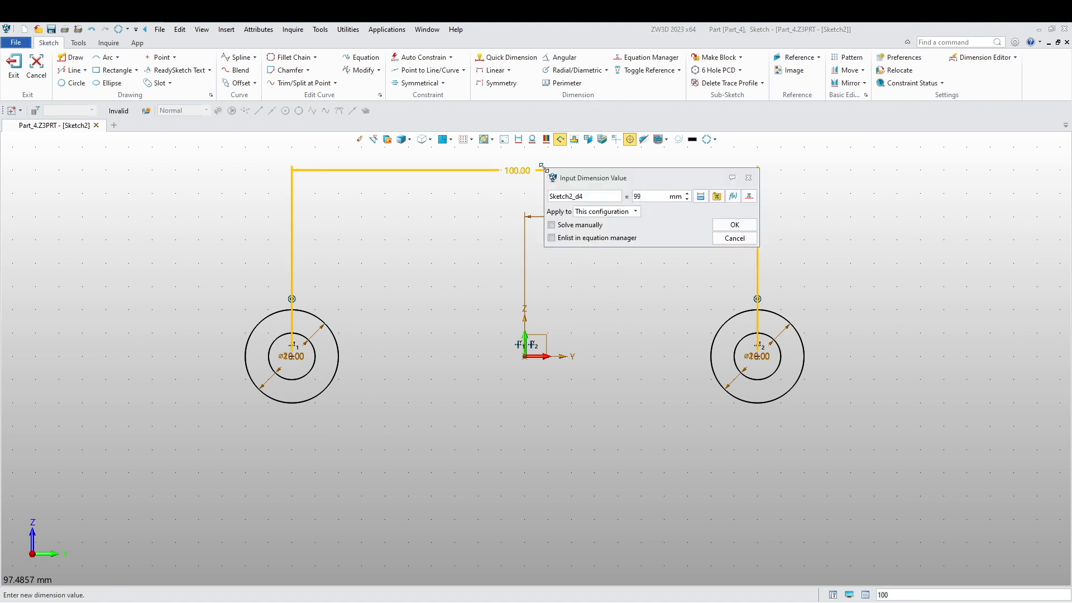
pyautogui.press('Return')
pyautogui.doubleClick(579, 215)
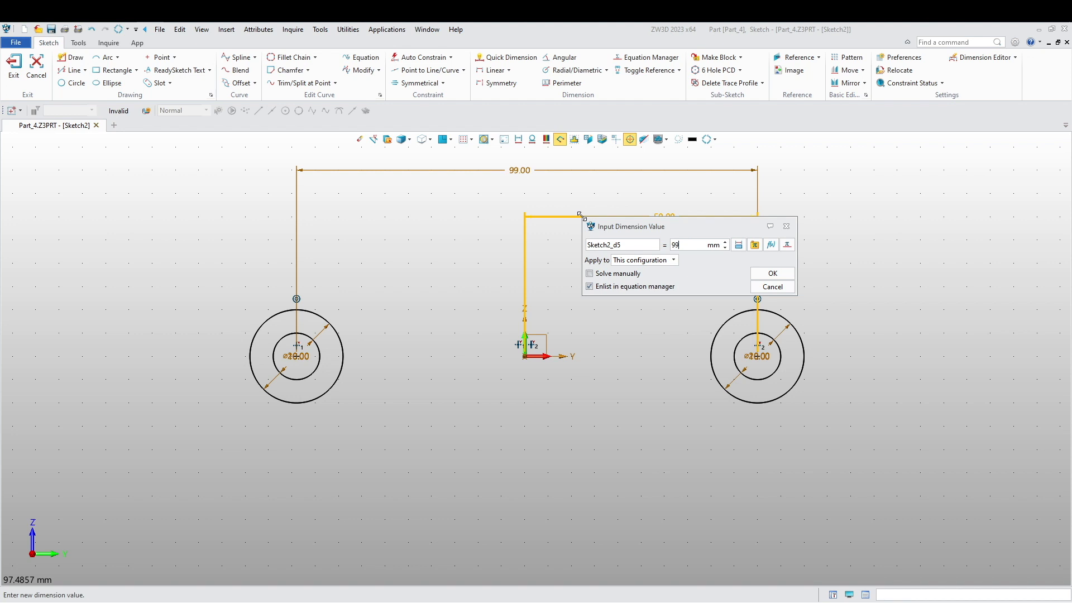
pyautogui.write('99/2')
pyautogui.press('Return')
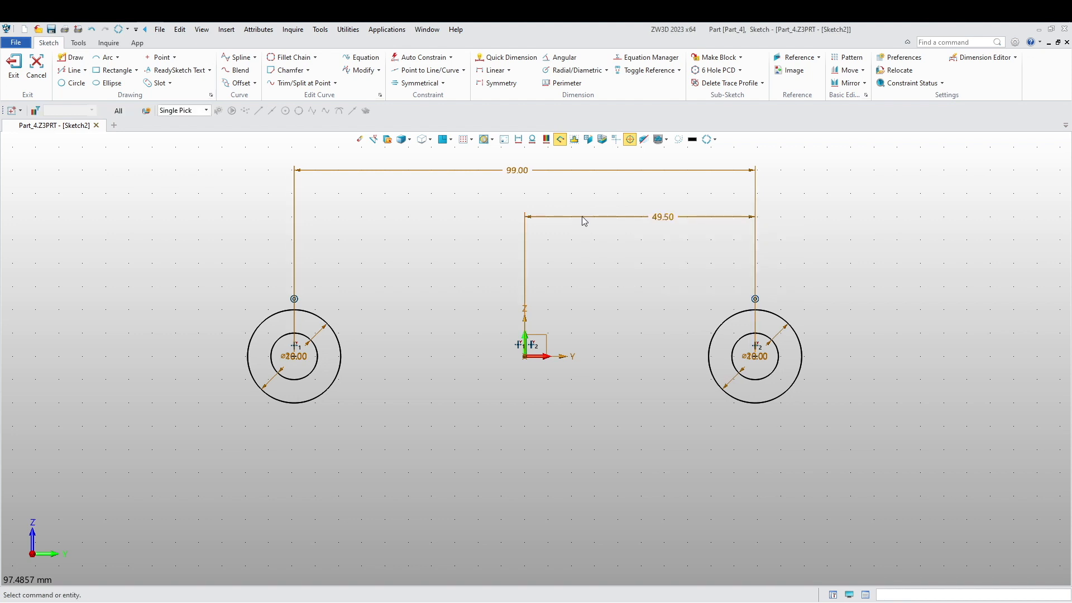
# Step: Draw a horizontal line through the origin between the facing sides of the outer circles and convert it to construction geometry
pyautogui.moveTo(477, 449); pyautogui.dragTo(488, 466, button='middle')
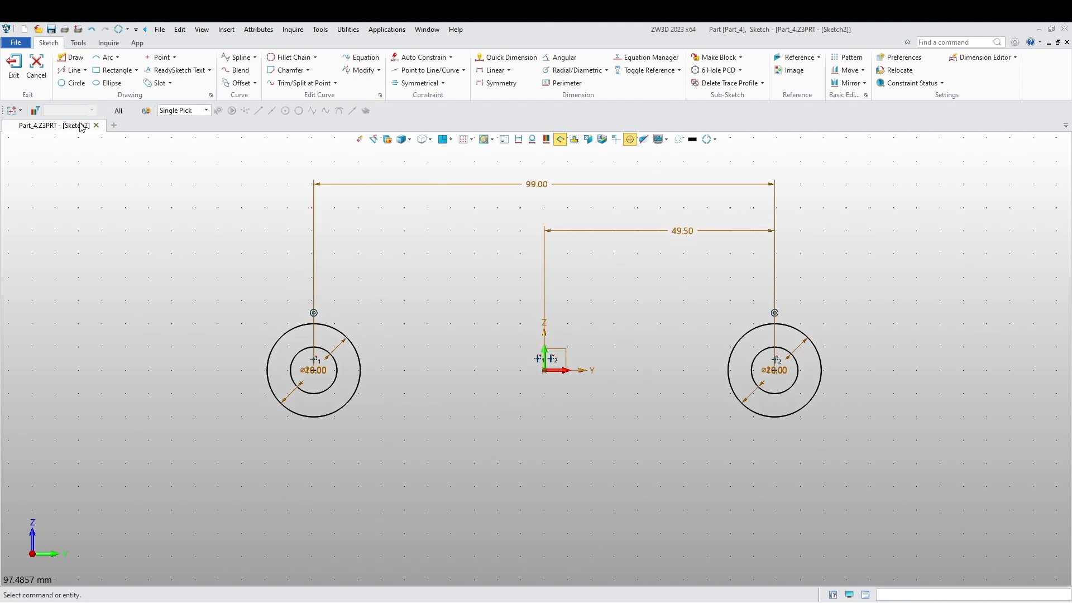
pyautogui.click(73, 69)
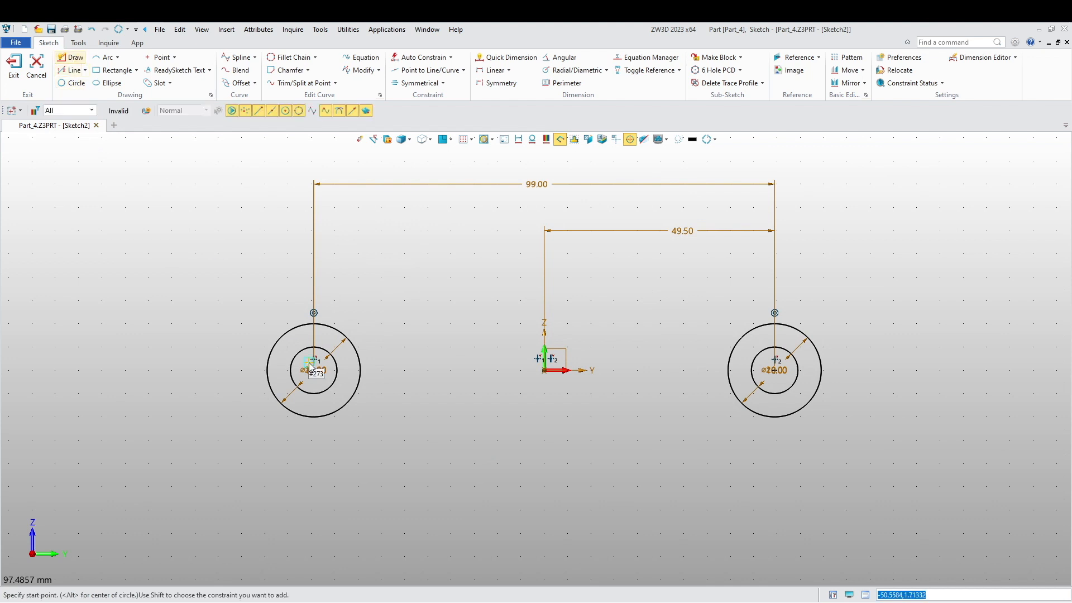
pyautogui.click(360, 370)
pyautogui.click(729, 370)
pyautogui.press('Escape')
pyautogui.rightClick(686, 372)
pyautogui.click(693, 367)
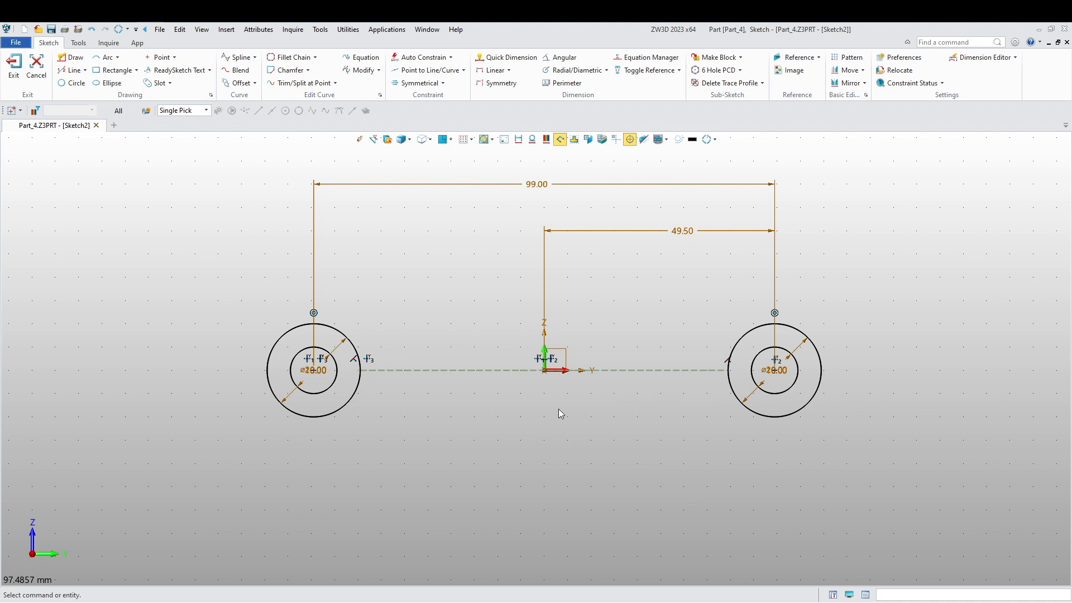
# Step: Offset the construction line 5 mm in both directions to form the link's two edges
pyautogui.click(237, 82)
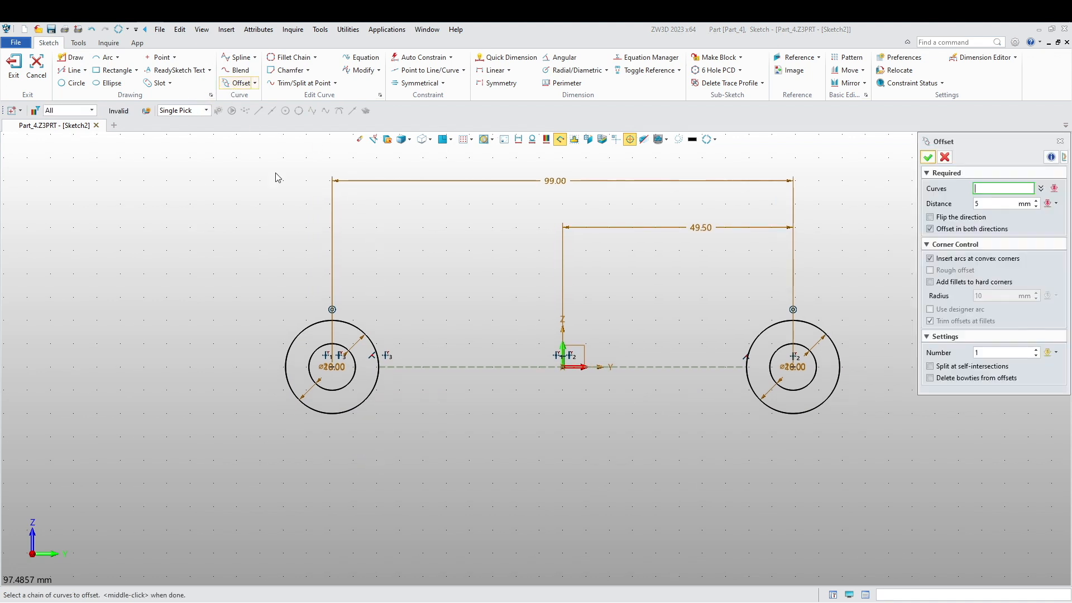
pyautogui.click(471, 368)
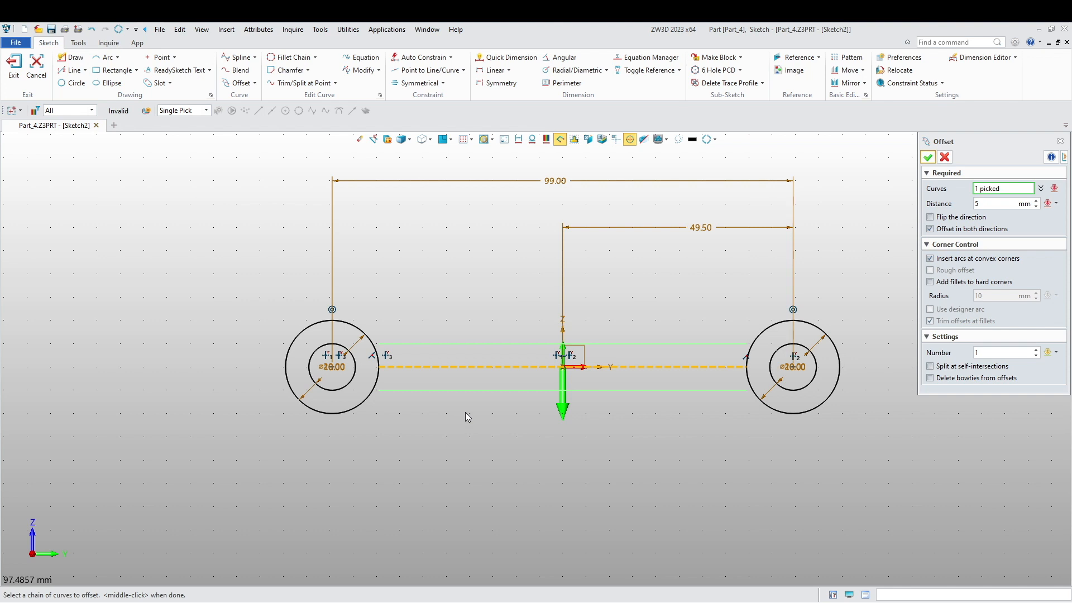
pyautogui.middleClick(627, 265)
pyautogui.click(927, 160)
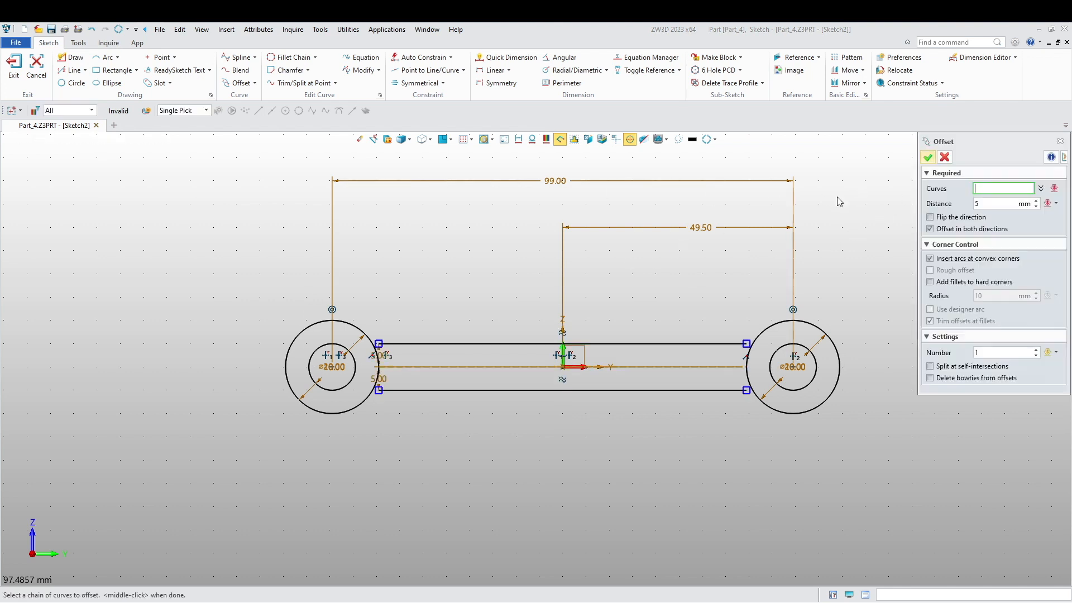
# Step: Extend both offset lines to the outer circle on the negative Y side
pyautogui.scroll(2, 385, 411)
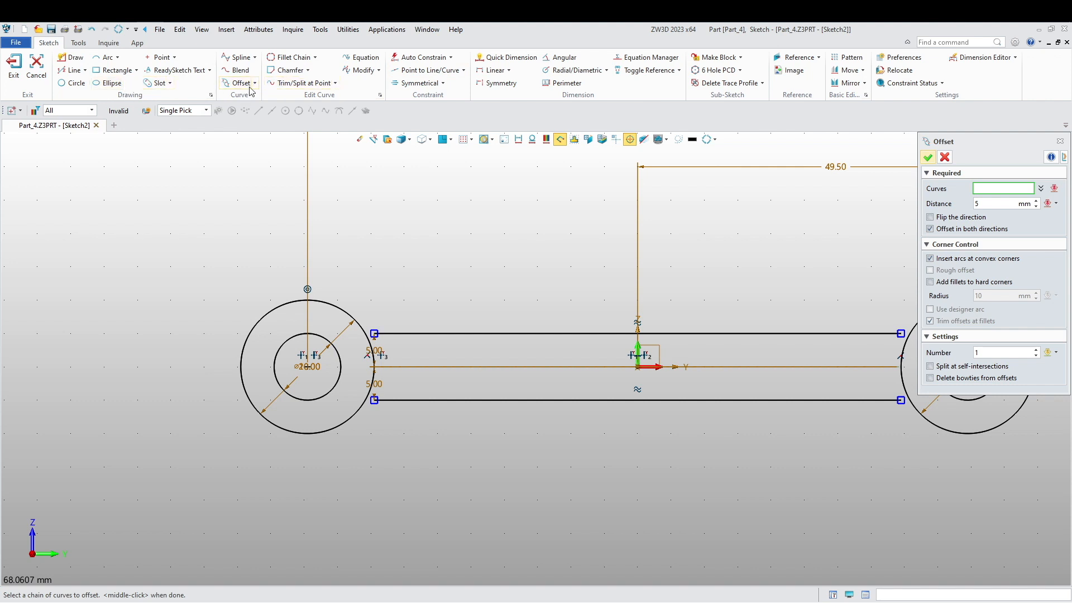
pyautogui.moveTo(337, 84)
pyautogui.click(305, 140)
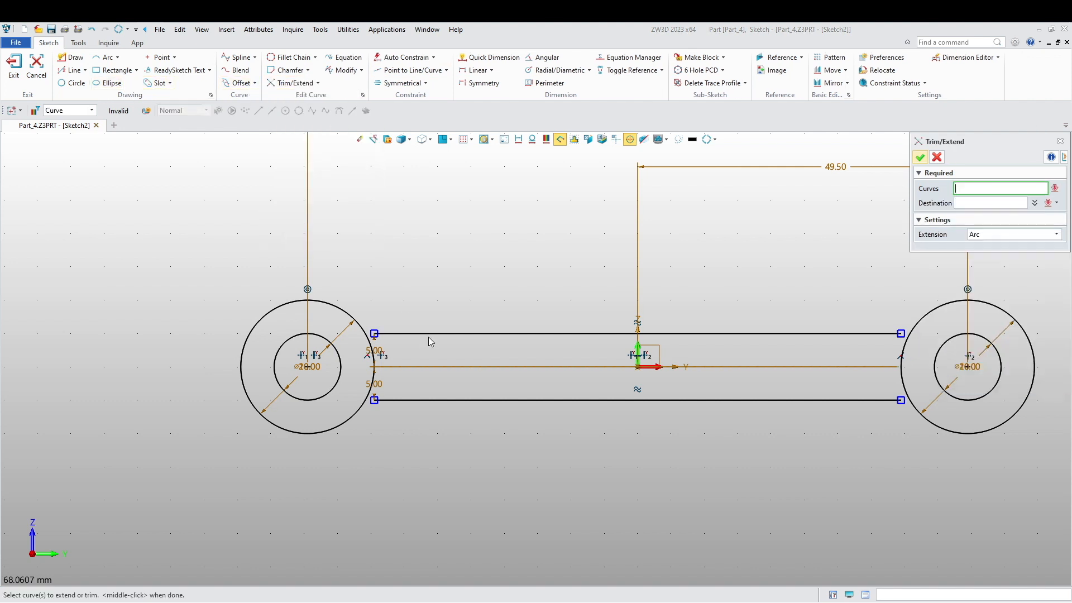
pyautogui.click(399, 333)
pyautogui.click(396, 401)
pyautogui.moveTo(385, 414); pyautogui.dragTo(349, 411, button='middle')
pyautogui.click(313, 419)
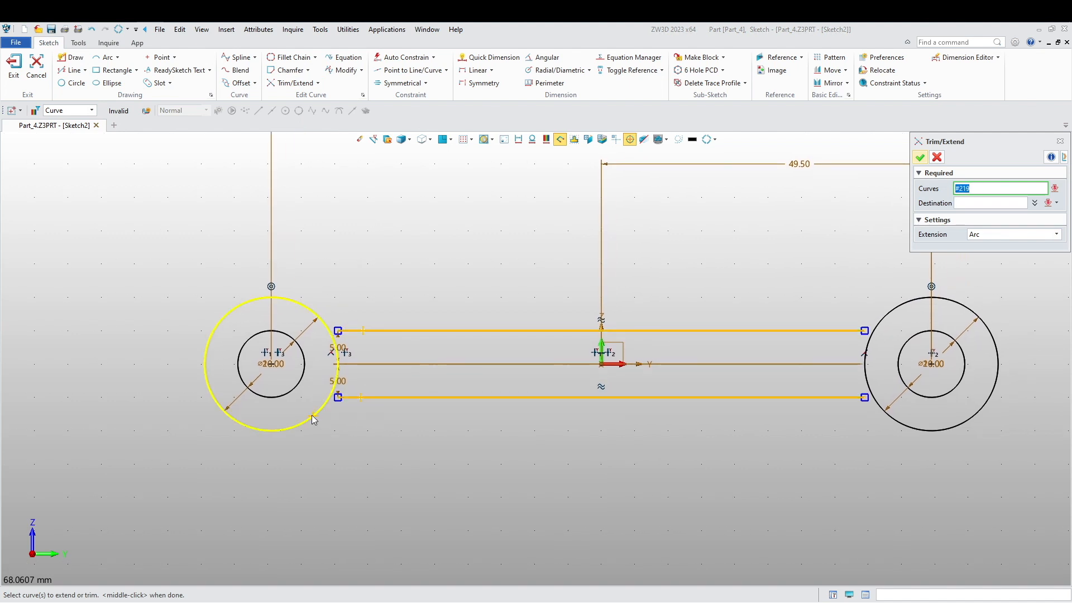
pyautogui.press('Escape')
pyautogui.middleClick(333, 427)
pyautogui.click(350, 398)
pyautogui.click(364, 323)
pyautogui.middleClick(358, 322)
pyautogui.click(321, 323)
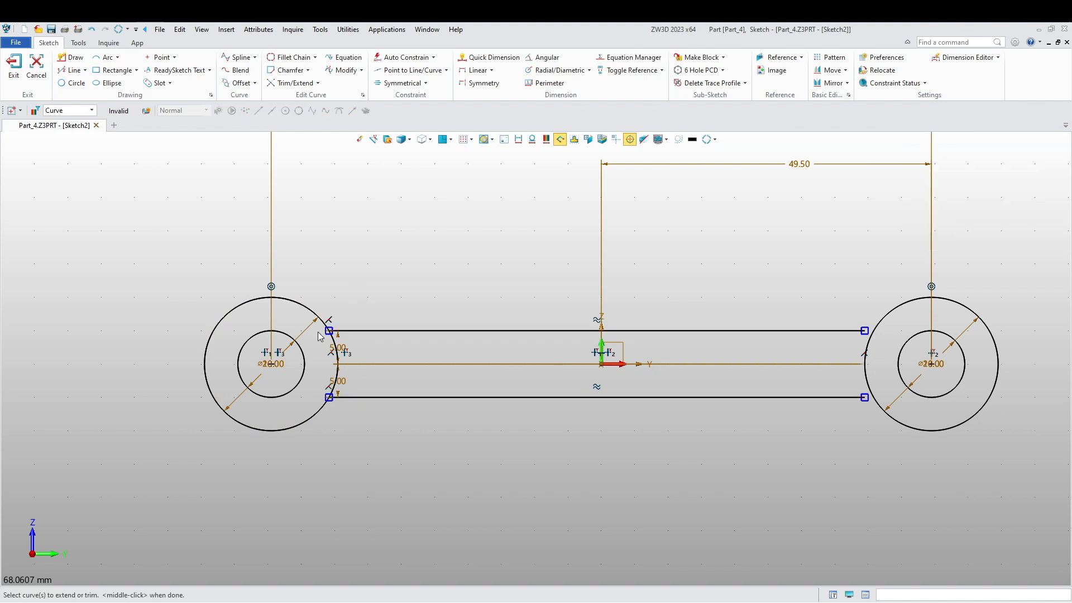
# Step: Extend the opposite ends of both offset lines to the outer circle on the positive Y side
pyautogui.click(831, 397)
pyautogui.click(839, 330)
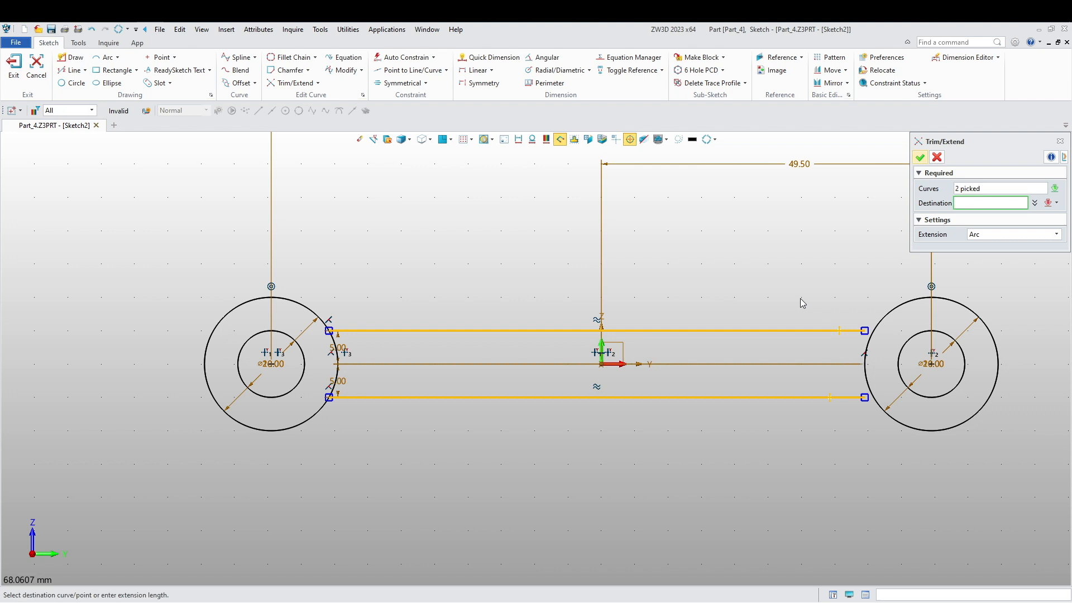
pyautogui.middleClick(802, 303)
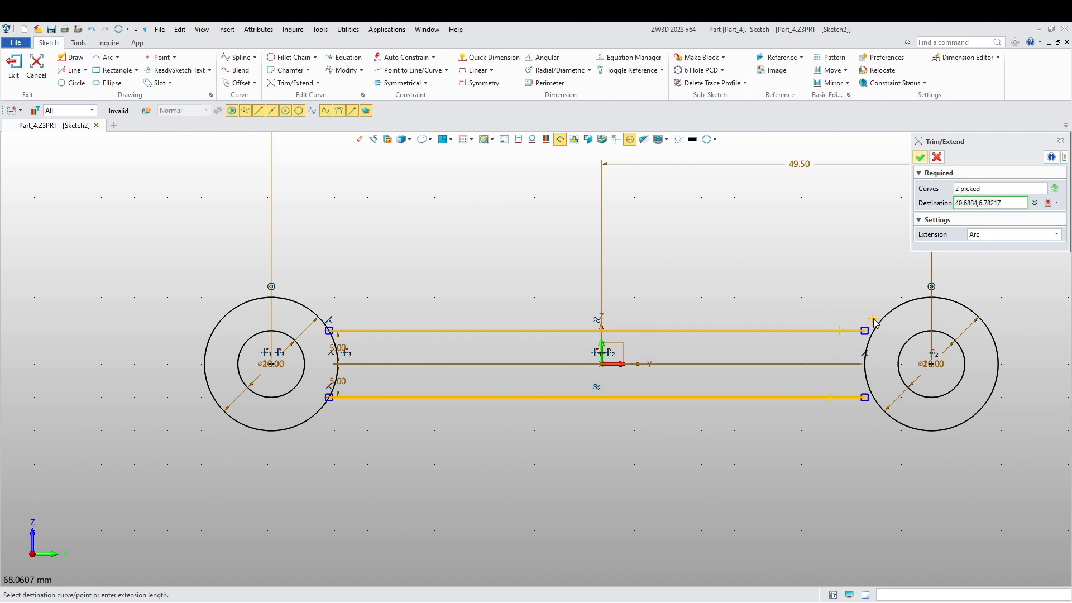
pyautogui.click(881, 411)
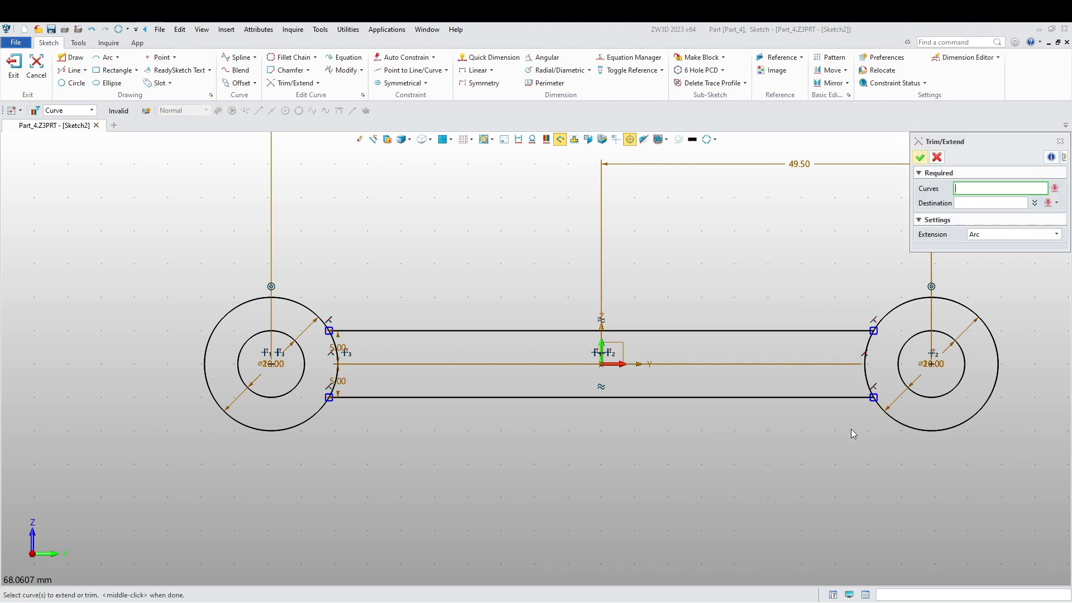
pyautogui.moveTo(691, 453); pyautogui.dragTo(588, 471, button='middle')
pyautogui.press('Escape')
# Step: Split the outer circle on the negative Y side at the end points of the two offset lines
pyautogui.moveTo(295, 296); pyautogui.dragTo(335, 328, button='middle')
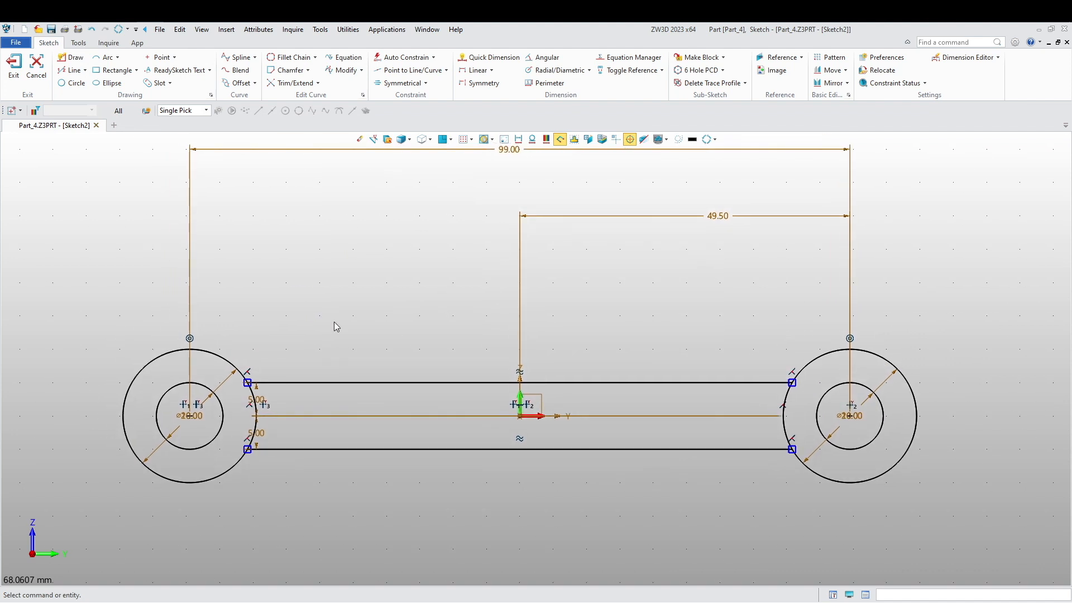
pyautogui.click(318, 84)
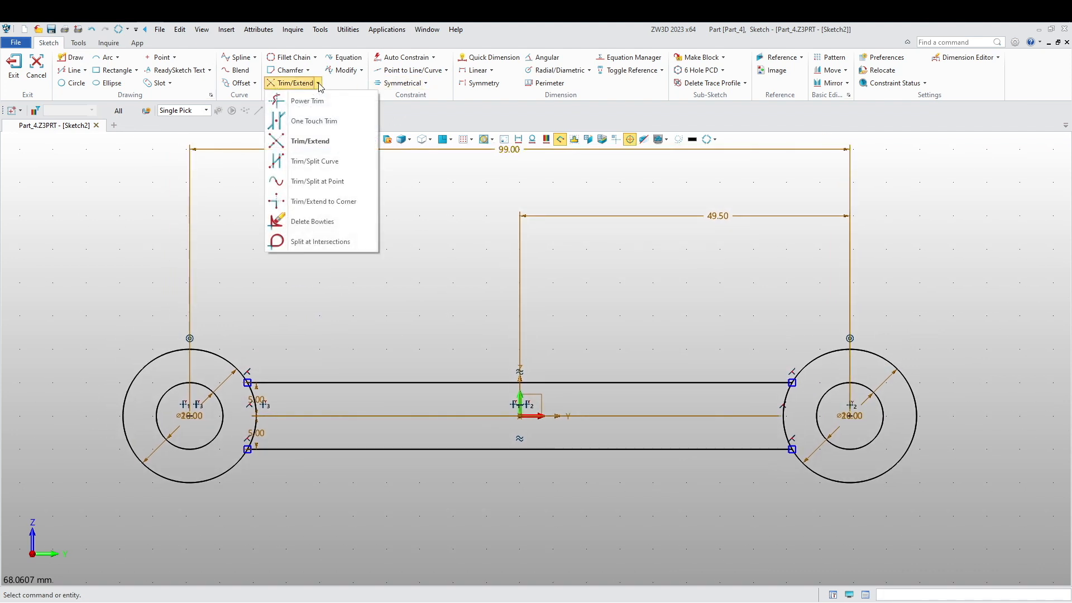
pyautogui.click(311, 186)
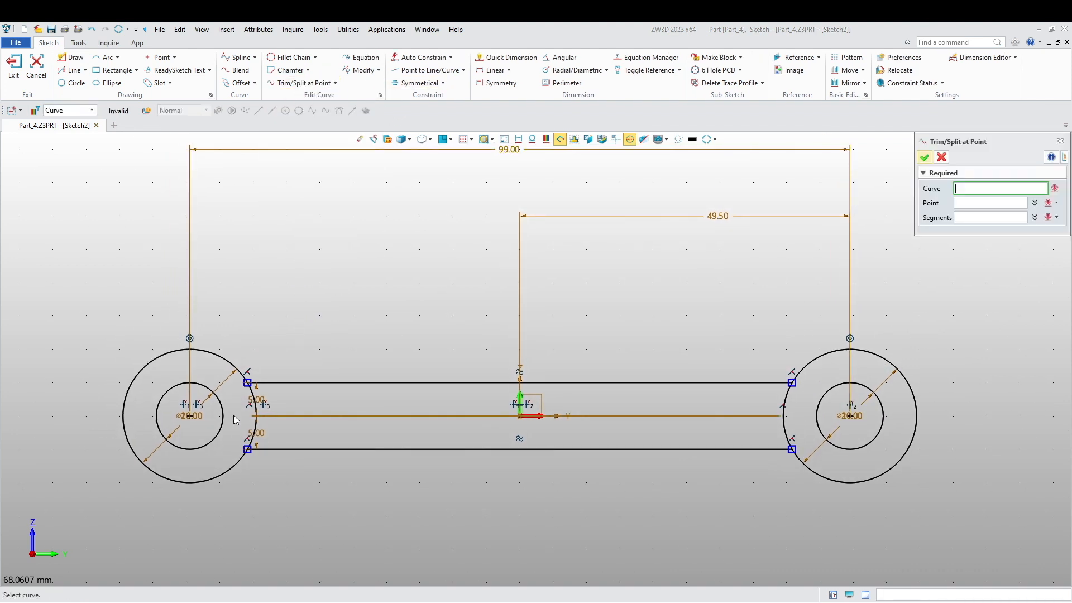
pyautogui.scroll(3, 253, 402)
pyautogui.click(246, 370)
pyautogui.click(242, 363)
pyautogui.click(244, 502)
pyautogui.middleClick(357, 326)
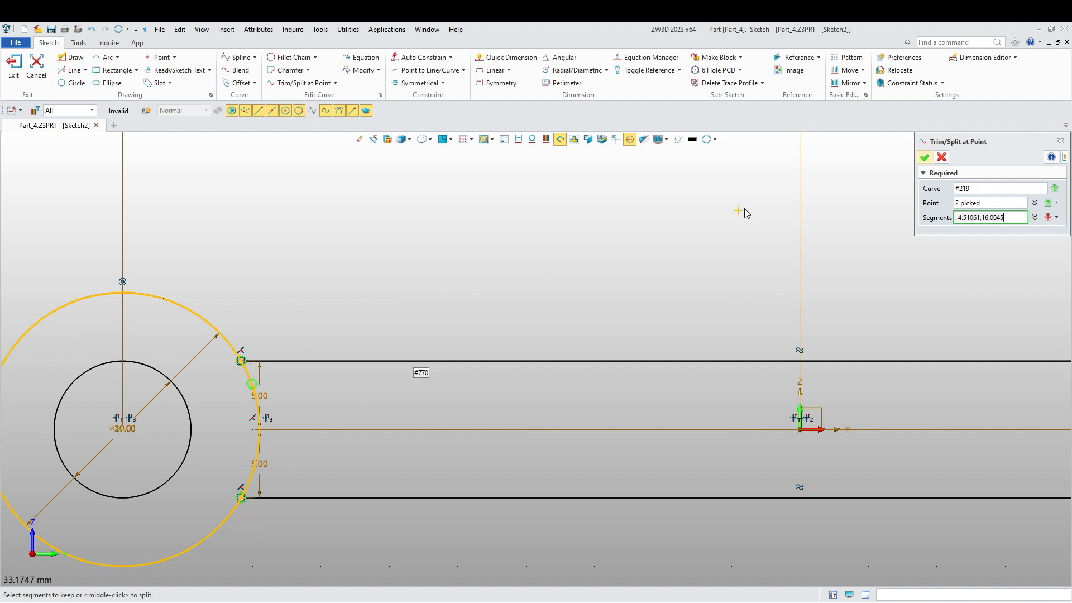
pyautogui.click(924, 157)
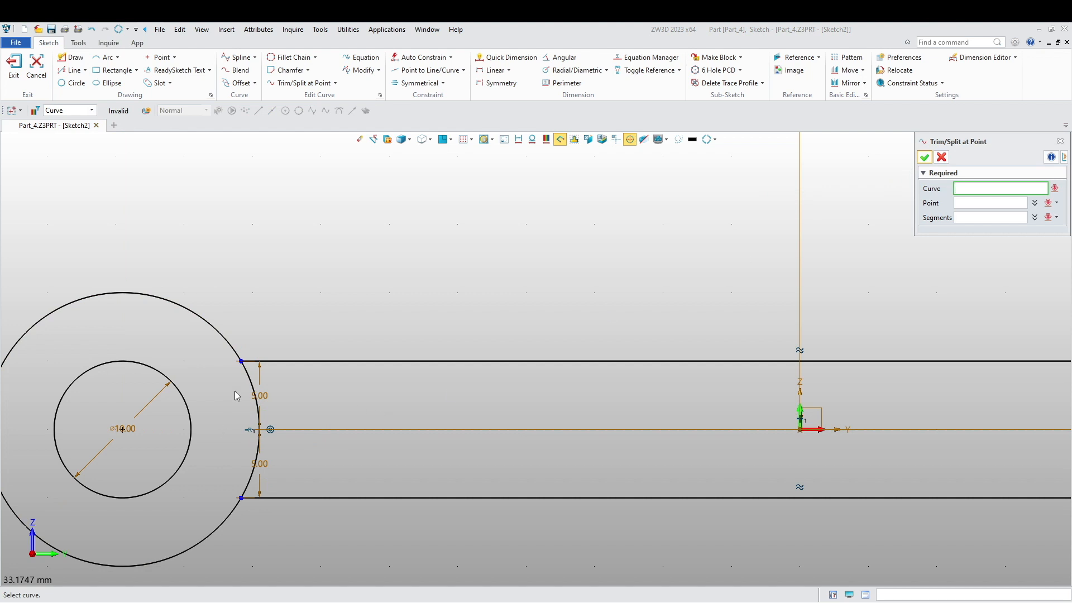
# Step: Split the outer circle on the positive Y side at the end points of the two offset lines
pyautogui.scroll(-3, 300, 394)
pyautogui.scroll(4, 523, 379)
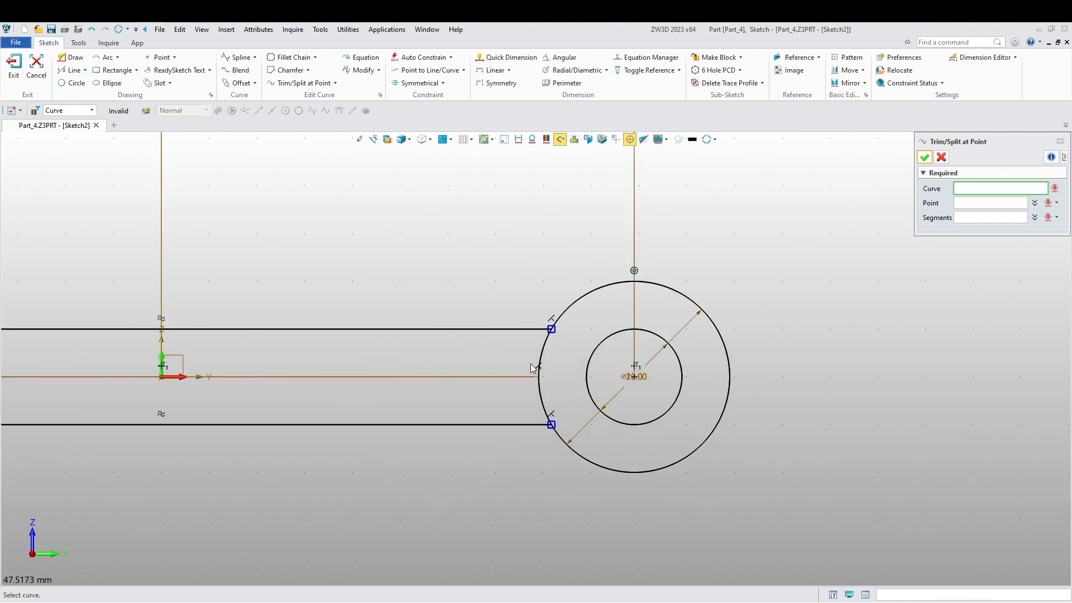
pyautogui.click(538, 364)
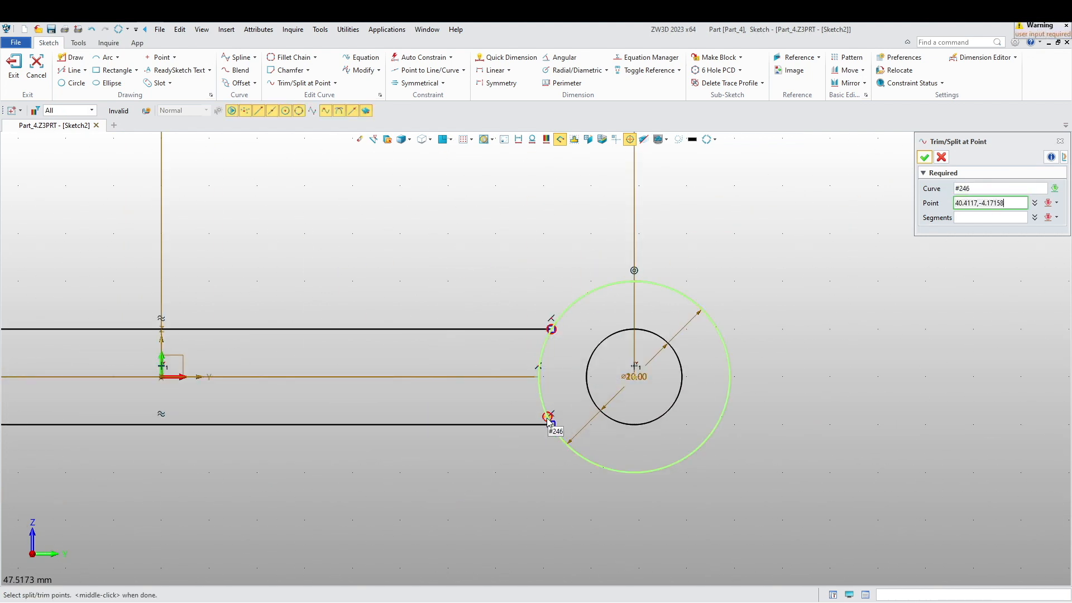
pyautogui.middleClick(673, 290)
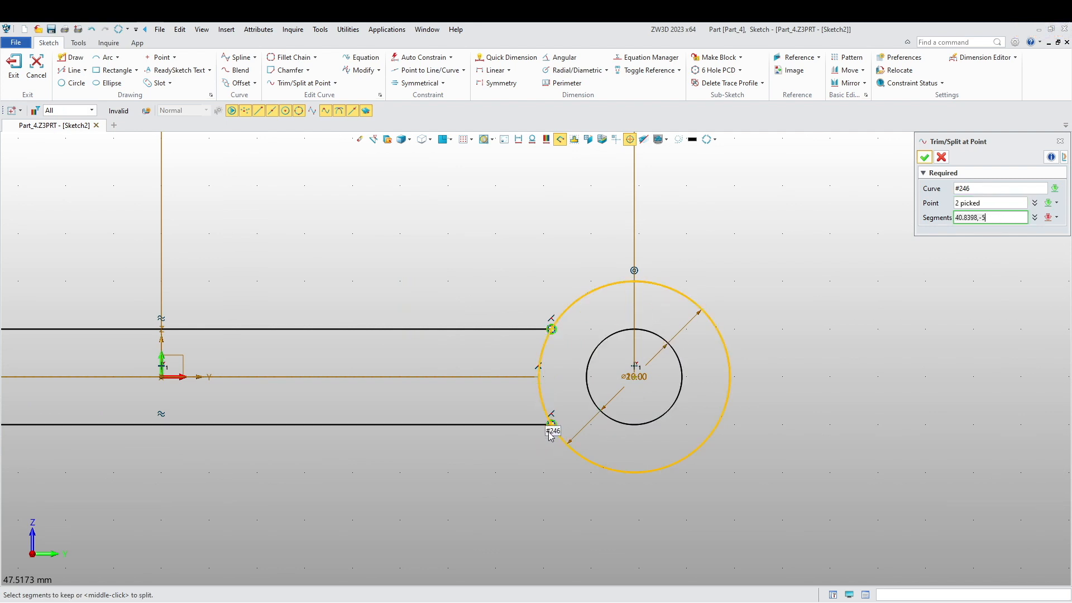
pyautogui.middleClick(799, 236)
pyautogui.scroll(-4, 623, 273)
pyautogui.moveTo(386, 410); pyautogui.dragTo(431, 423, button='middle')
pyautogui.moveTo(418, 413)
pyautogui.mouseDown(button='right')
pyautogui.moveTo(469, 447)
pyautogui.moveTo(455, 430)
pyautogui.moveTo(471, 438)
pyautogui.moveTo(481, 429)
pyautogui.moveTo(467, 433)
pyautogui.mouseUp(button='right')
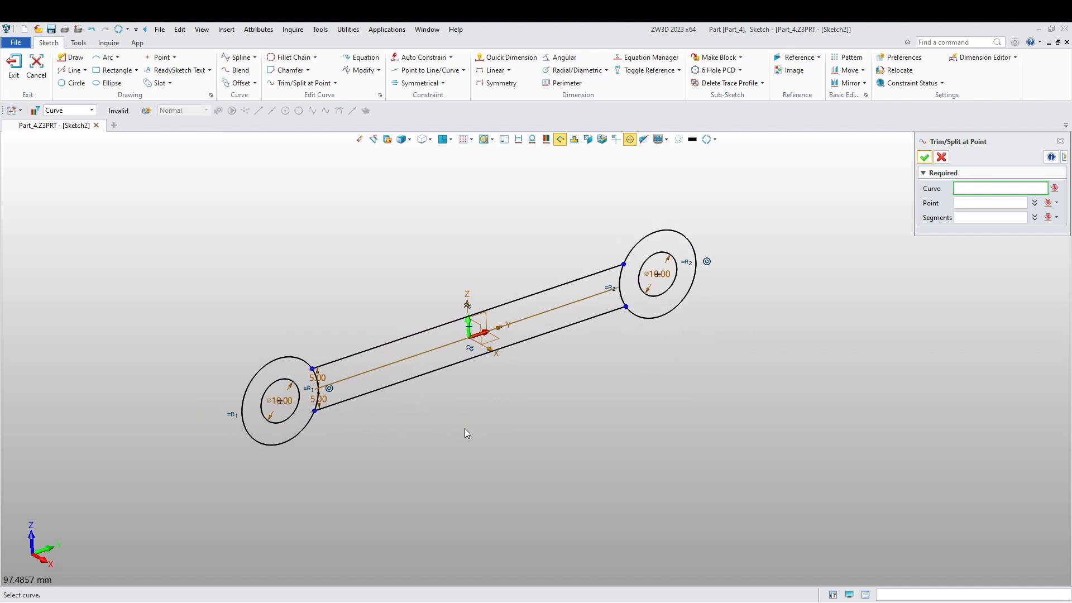
# Step: Try to auto-constrain the sketch with the origin as base point, and undo it
pyautogui.click(423, 57)
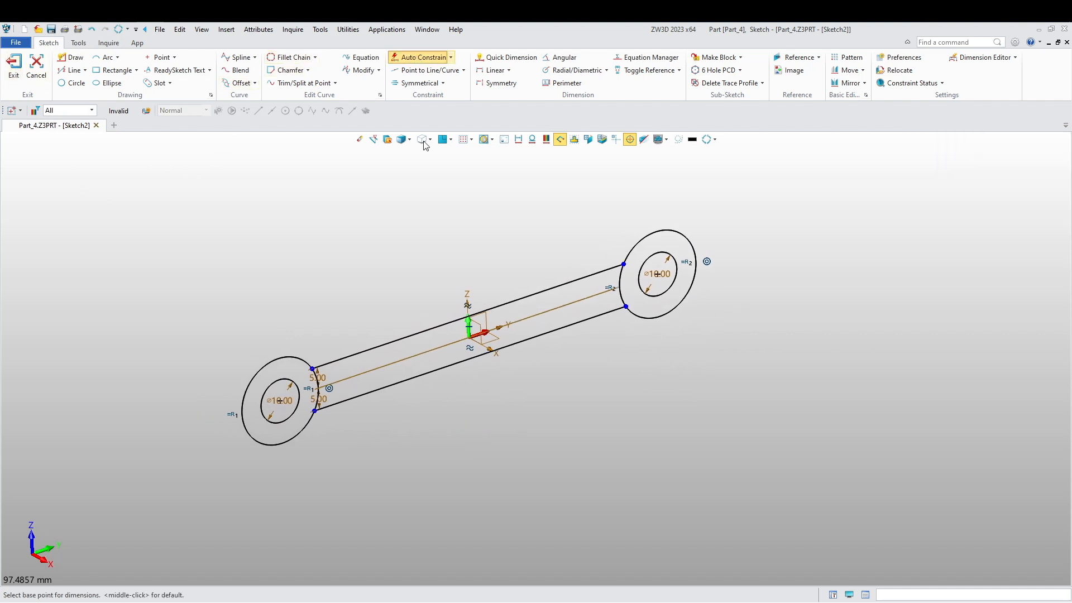
pyautogui.click(469, 336)
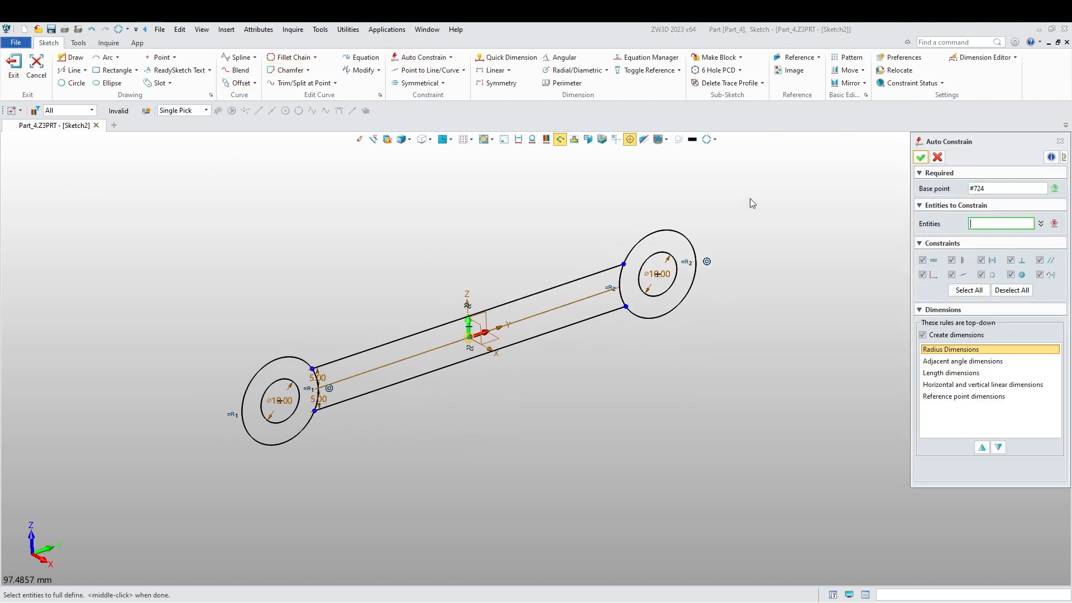
pyautogui.click(920, 157)
pyautogui.moveTo(545, 306); pyautogui.dragTo(591, 329, button='middle')
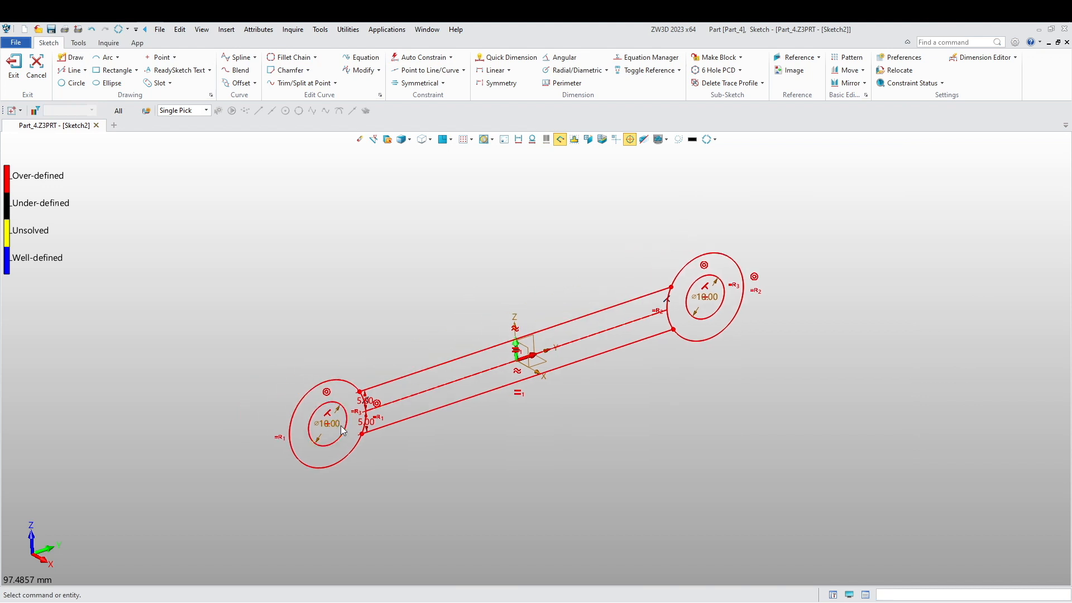
pyautogui.hotkey('ctrl', 'z')
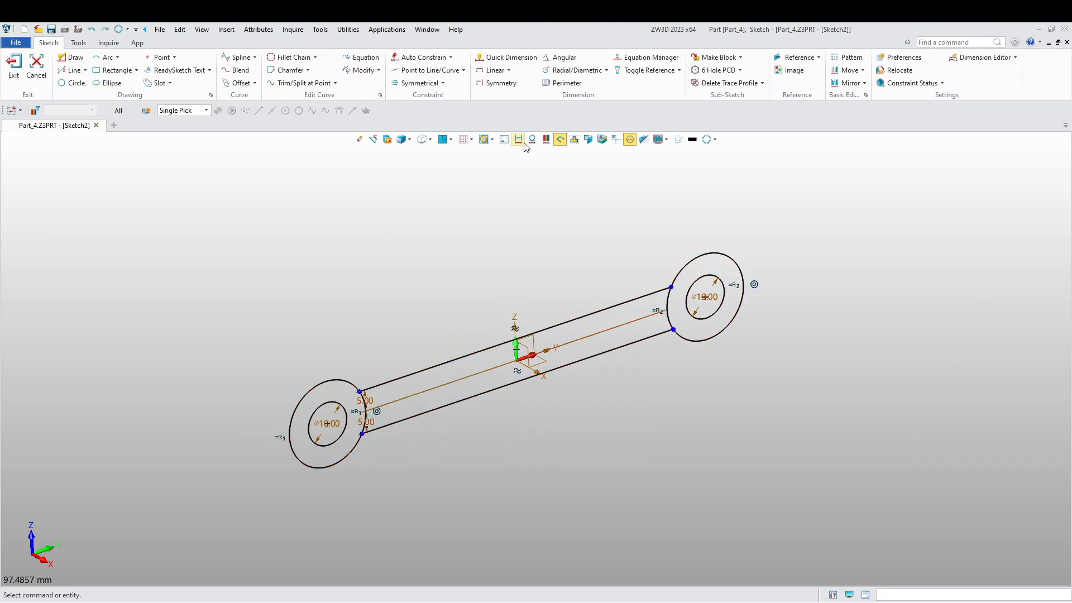
# Step: Erase the two 5 mm offset dimensions beside the outer circle on the negative Y side
pyautogui.click(444, 142)
pyautogui.scroll(4, 205, 332)
pyautogui.moveTo(237, 359); pyautogui.dragTo(278, 347, button='middle')
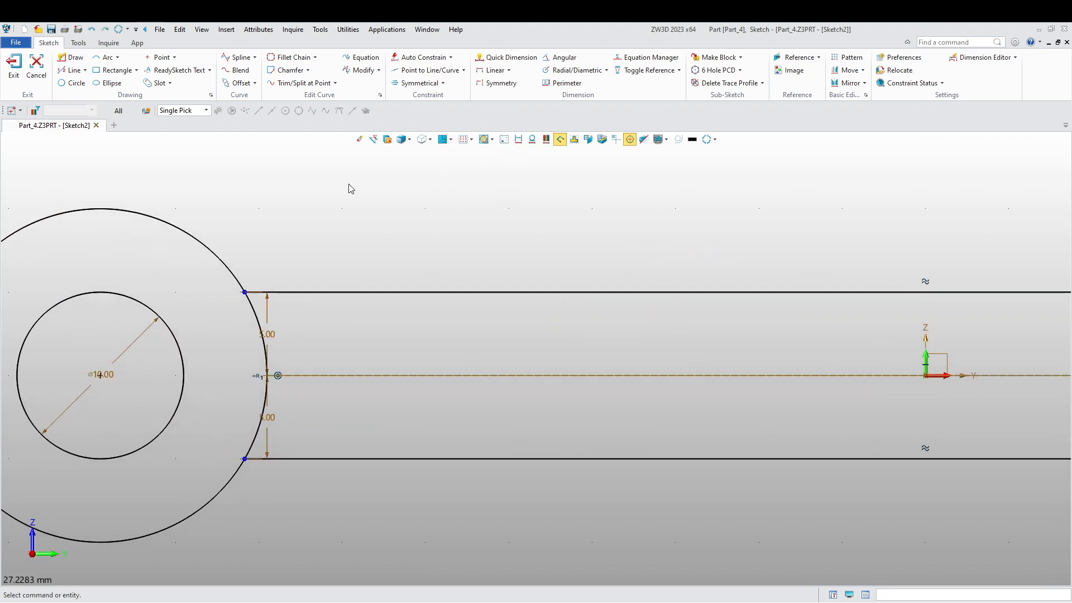
pyautogui.click(359, 139)
pyautogui.click(268, 312)
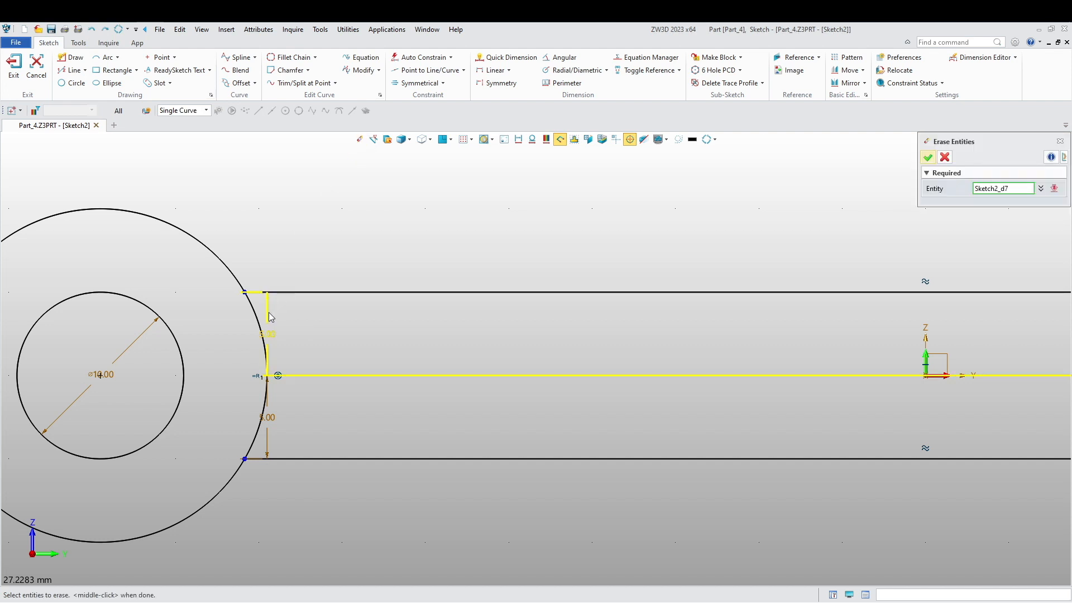
pyautogui.click(268, 424)
pyautogui.scroll(-4, 281, 377)
pyautogui.moveTo(544, 472); pyautogui.dragTo(390, 480, button='middle')
pyautogui.middleClick(597, 474)
pyautogui.moveTo(456, 480); pyautogui.dragTo(522, 481, button='middle')
# Step: Auto-constrain the whole sketch using the origin as the base point
pyautogui.click(423, 57)
pyautogui.click(456, 385)
pyautogui.click(920, 159)
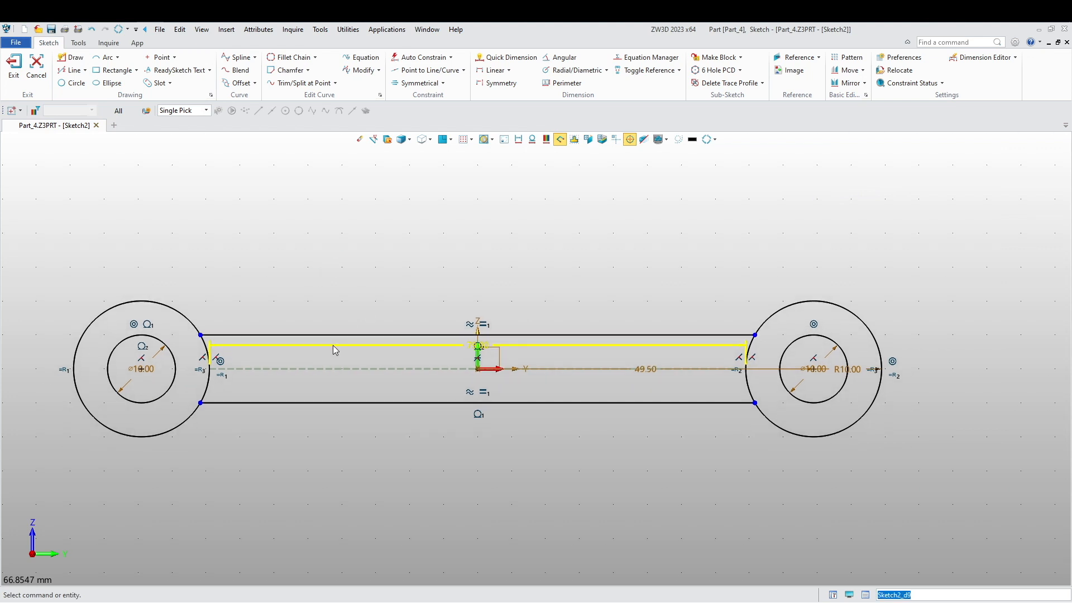
# Step: Move the dimension between the facing sides of the outer circles above the profile and erase it
pyautogui.rightClick(335, 349)
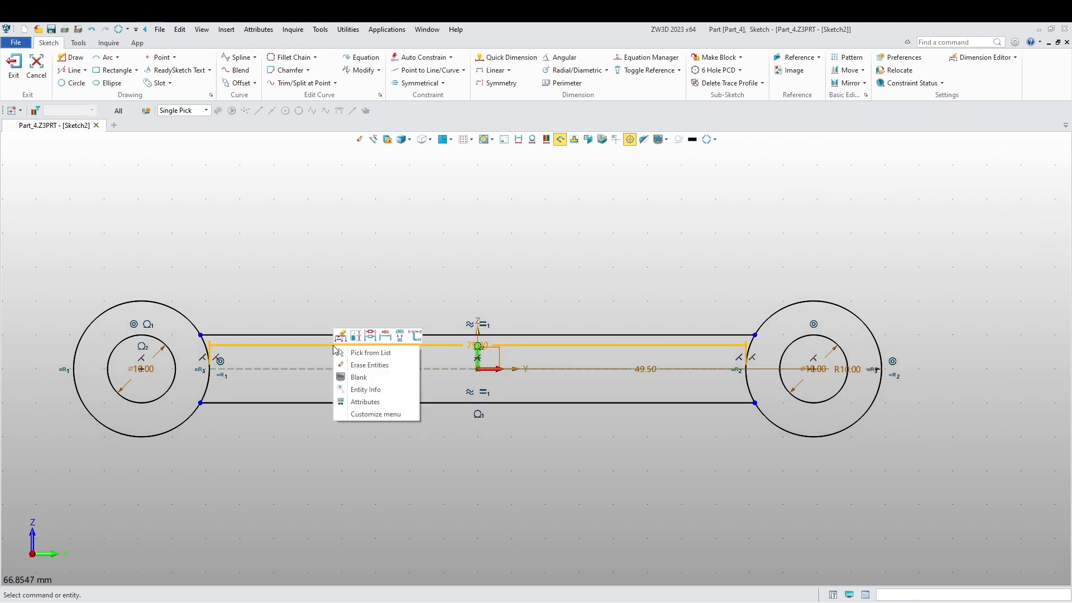
pyautogui.click(371, 338)
pyautogui.click(445, 219)
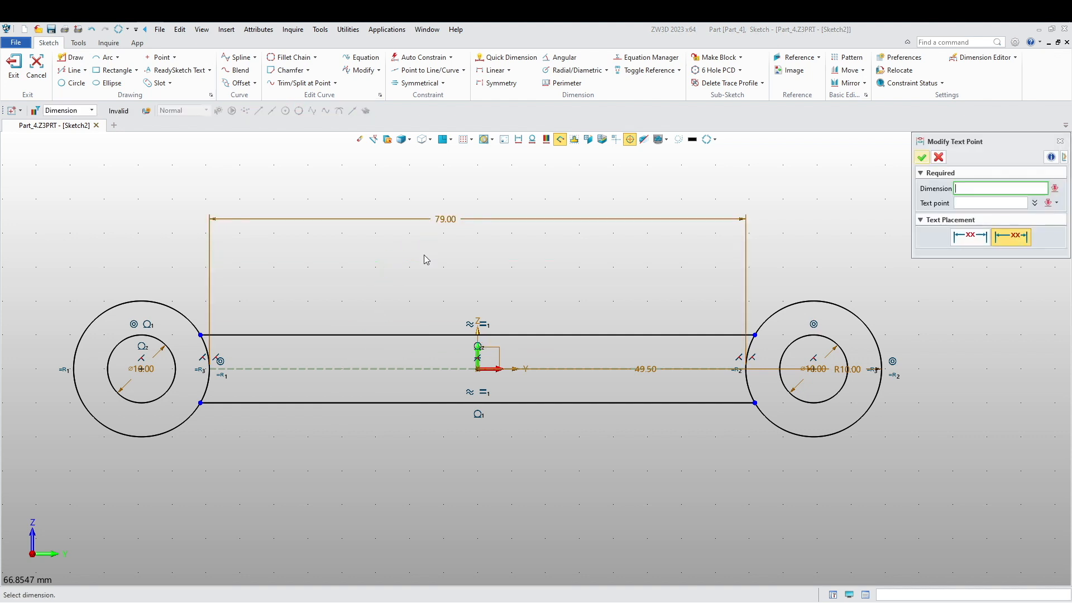
pyautogui.press('Escape')
pyautogui.rightClick(474, 223)
pyautogui.click(510, 240)
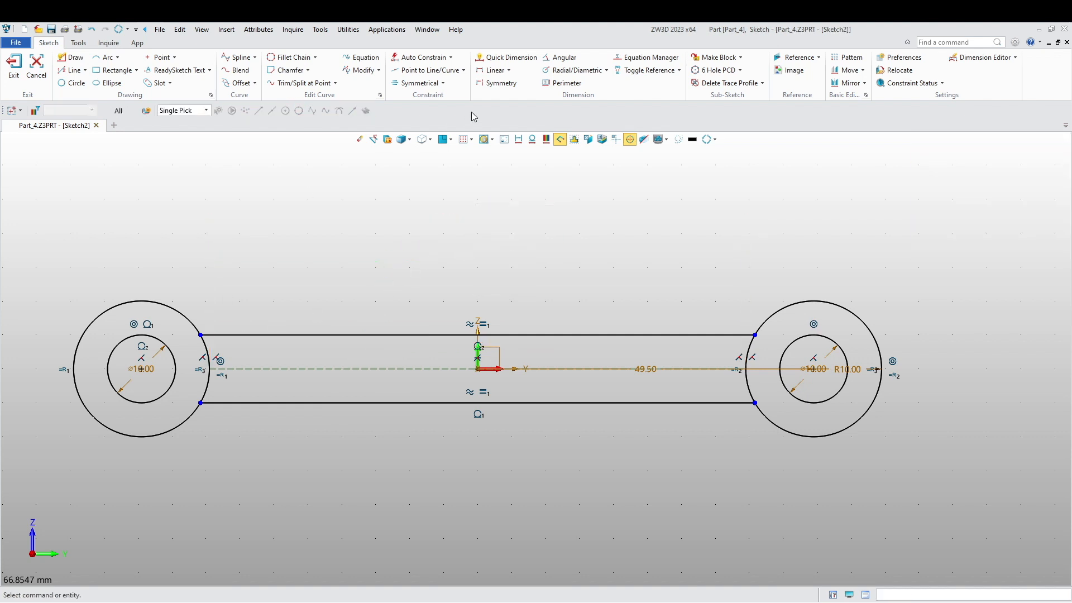
# Step: Dimension the horizontal distance between the centres of the two inner circles, placed above the link
pyautogui.click(492, 72)
pyautogui.click(108, 360)
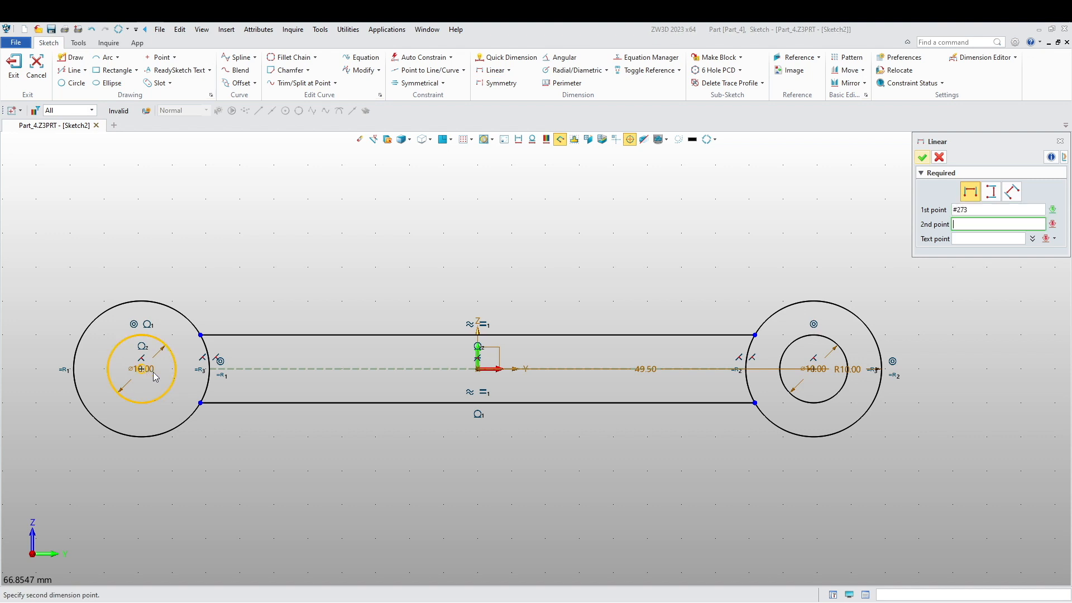
pyautogui.click(818, 395)
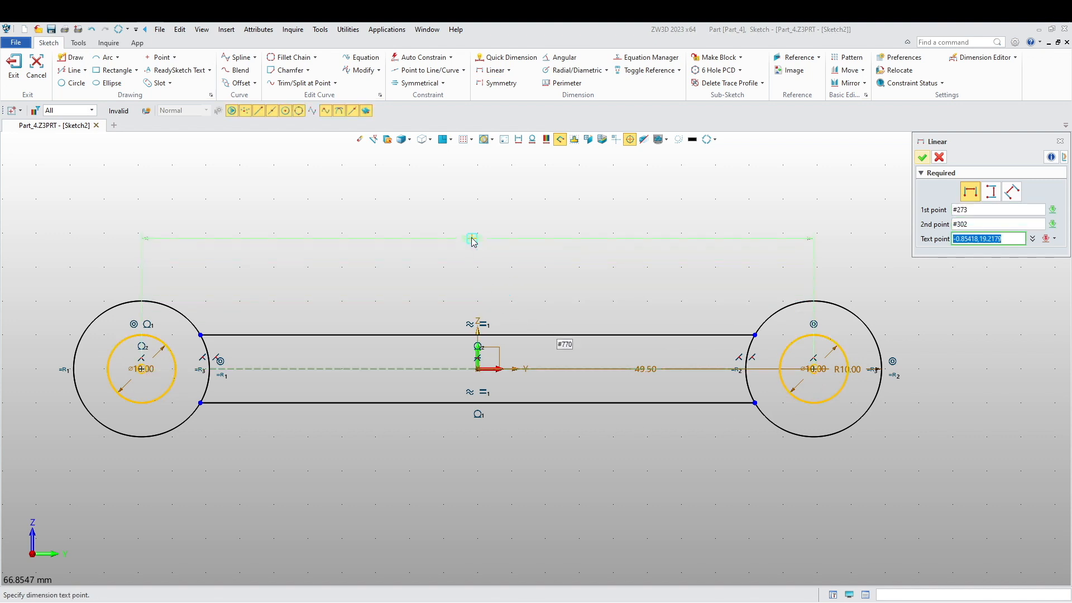
pyautogui.click(465, 239)
pyautogui.click(650, 306)
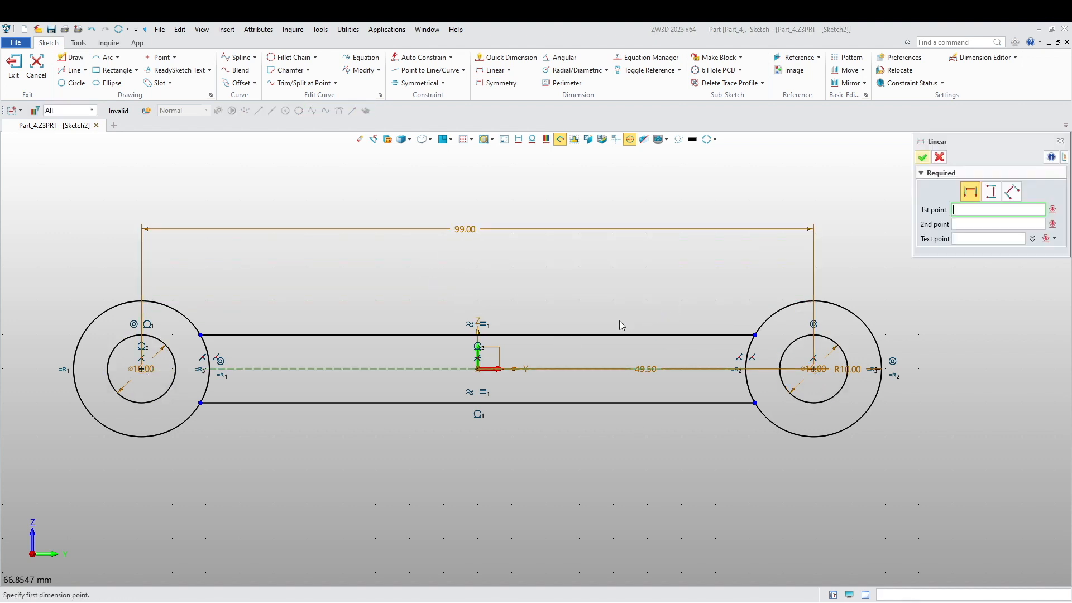
# Step: Check the value of the dimension between the origin and the circle centre at the positive Y end
pyautogui.scroll(-2, 414, 377)
pyautogui.scroll(2, 537, 407)
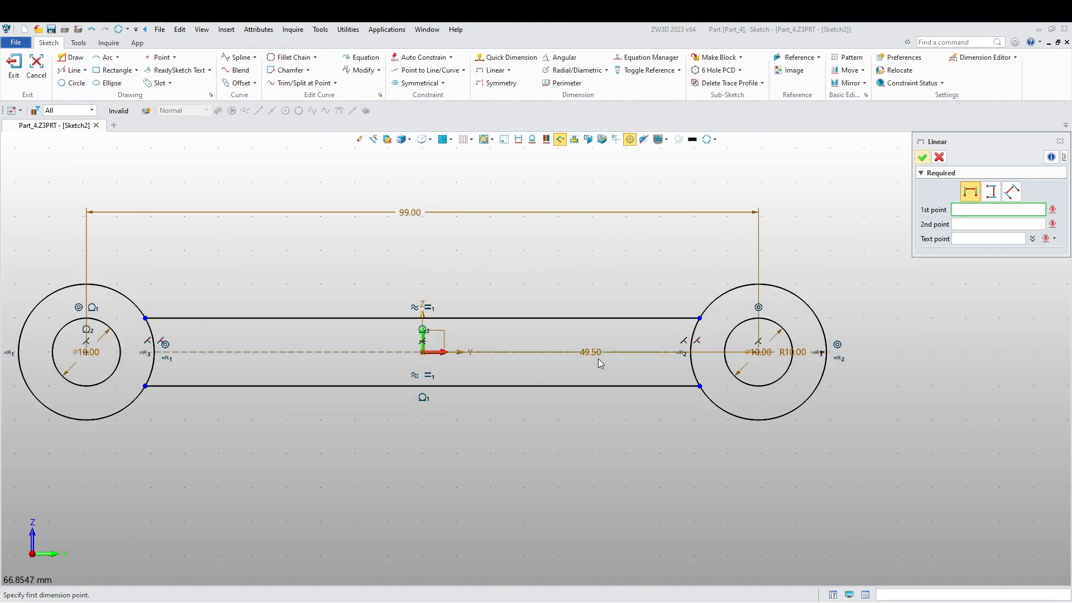
pyautogui.press('Escape')
pyautogui.scroll(4, 595, 358)
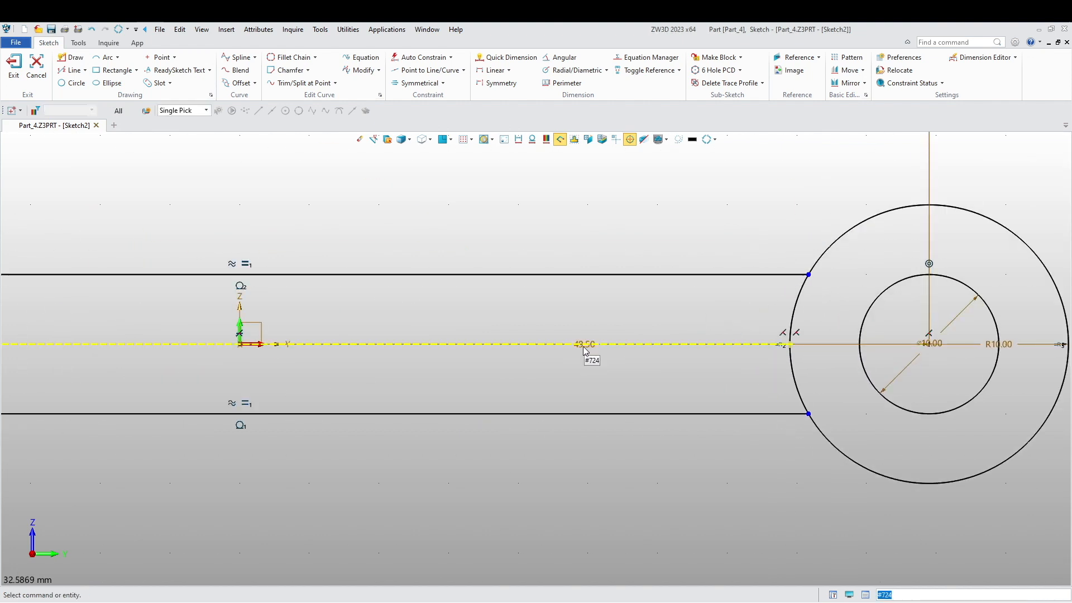
pyautogui.scroll(5, 595, 344)
pyautogui.doubleClick(577, 345)
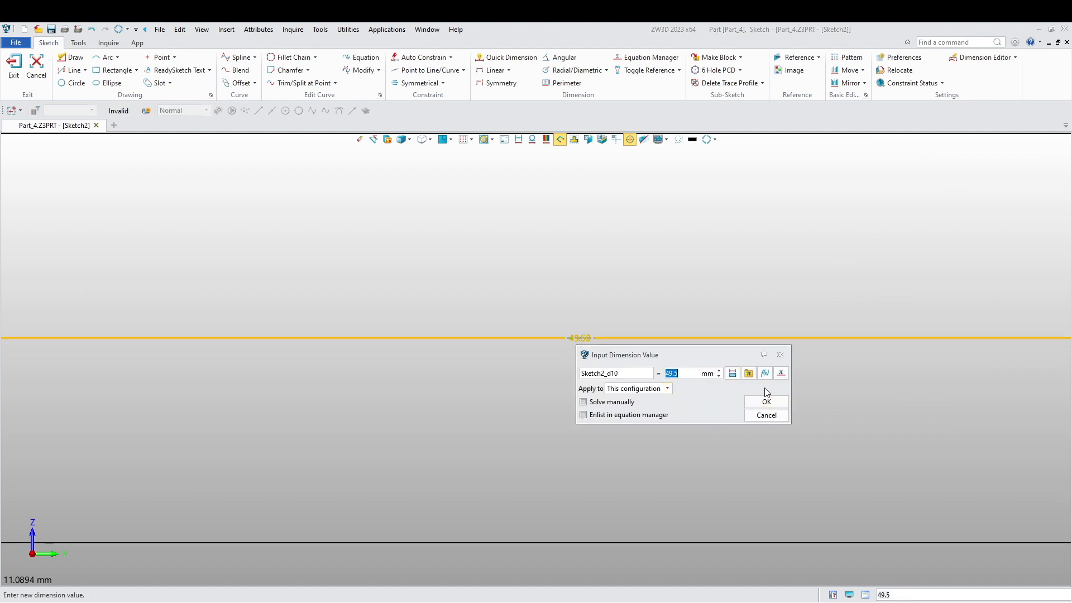
pyautogui.click(766, 415)
pyautogui.scroll(-5, 561, 440)
pyautogui.scroll(-5, 555, 471)
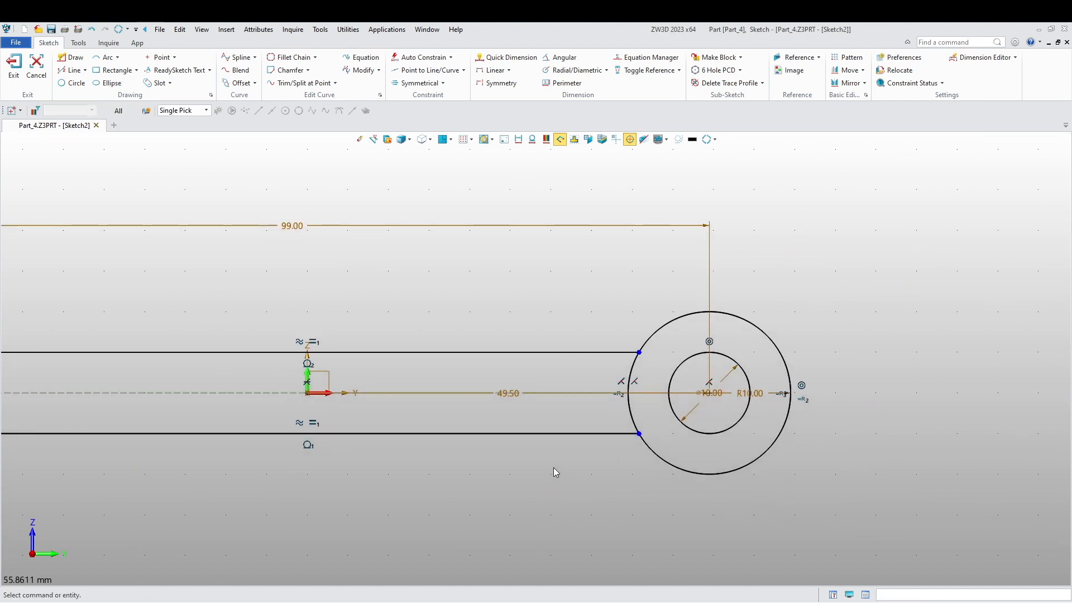
# Step: Run Auto Constrain on the sketch with the default base point and exit the sketch
pyautogui.click(419, 57)
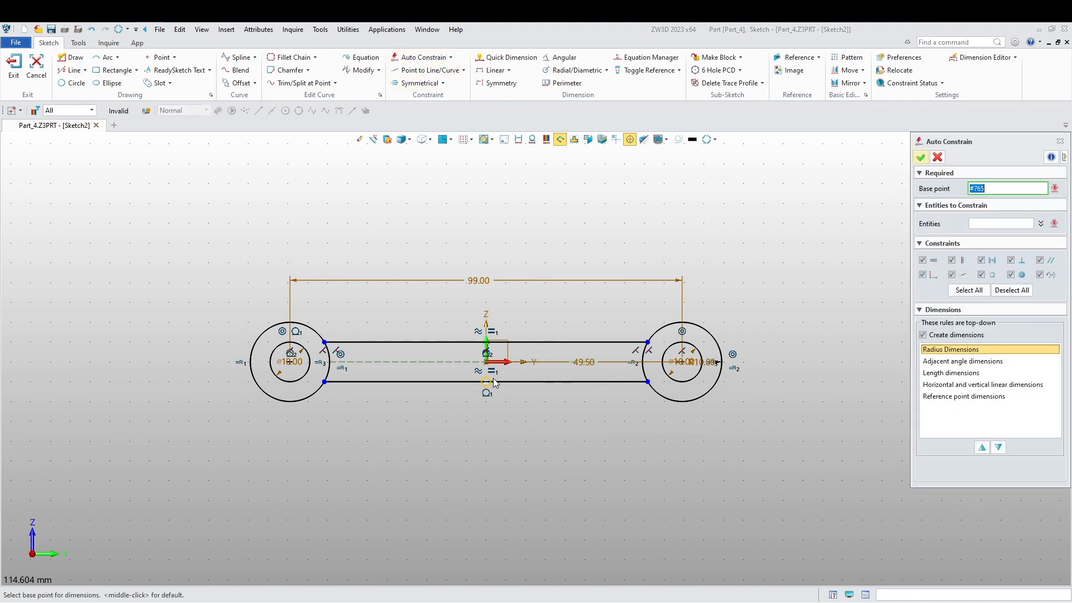
pyautogui.click(921, 157)
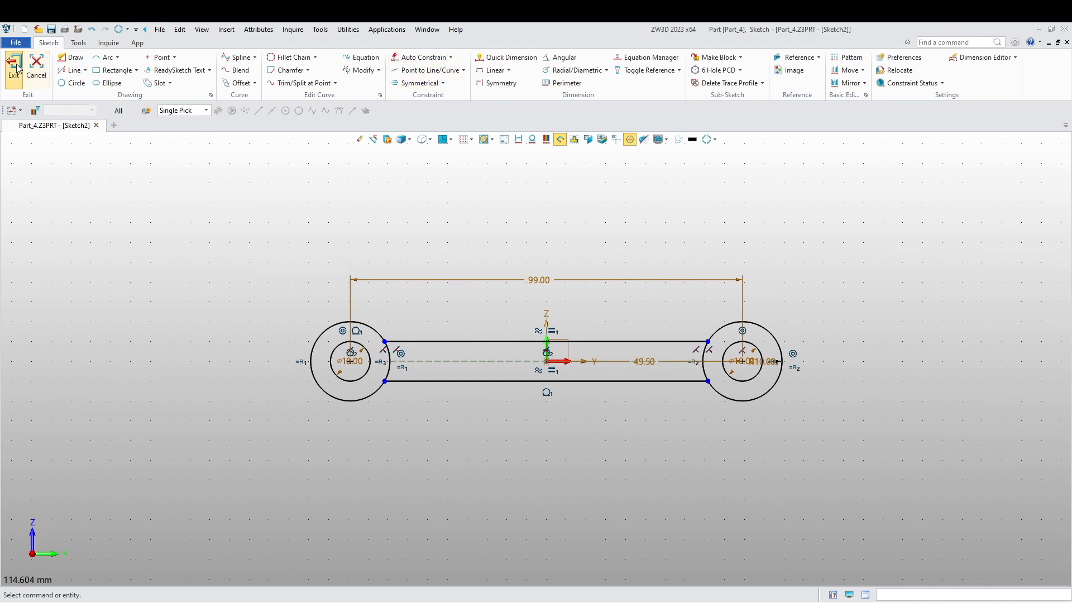
pyautogui.click(15, 66)
# Step: Set the part's face colour to the light blue-violet standard swatch
pyautogui.moveTo(469, 358)
pyautogui.mouseDown(button='middle')
pyautogui.moveTo(383, 375)
pyautogui.moveTo(387, 365)
pyautogui.mouseUp(button='middle')
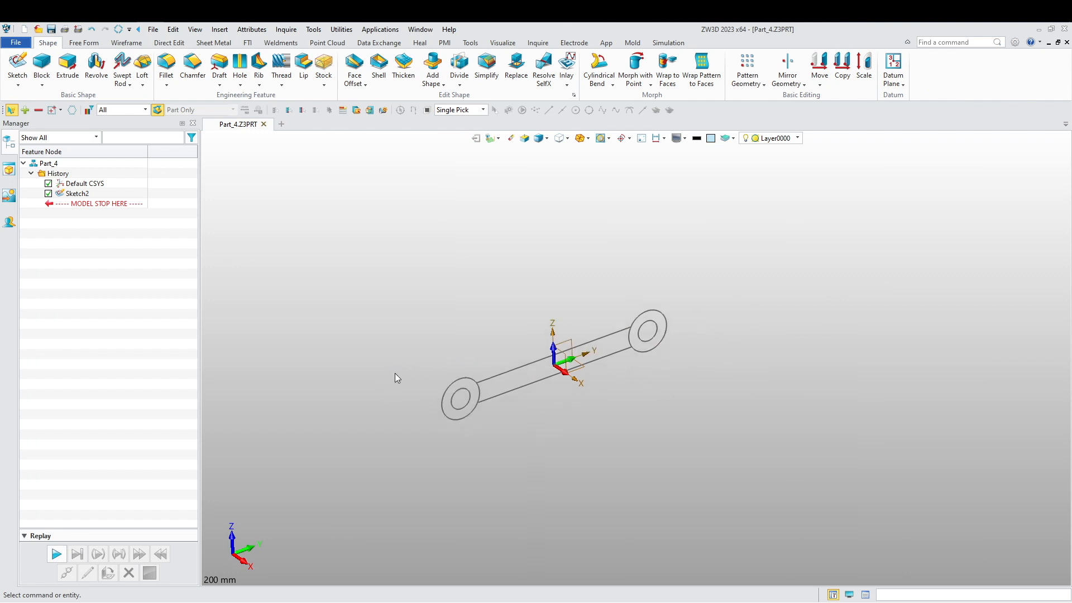
pyautogui.click(711, 138)
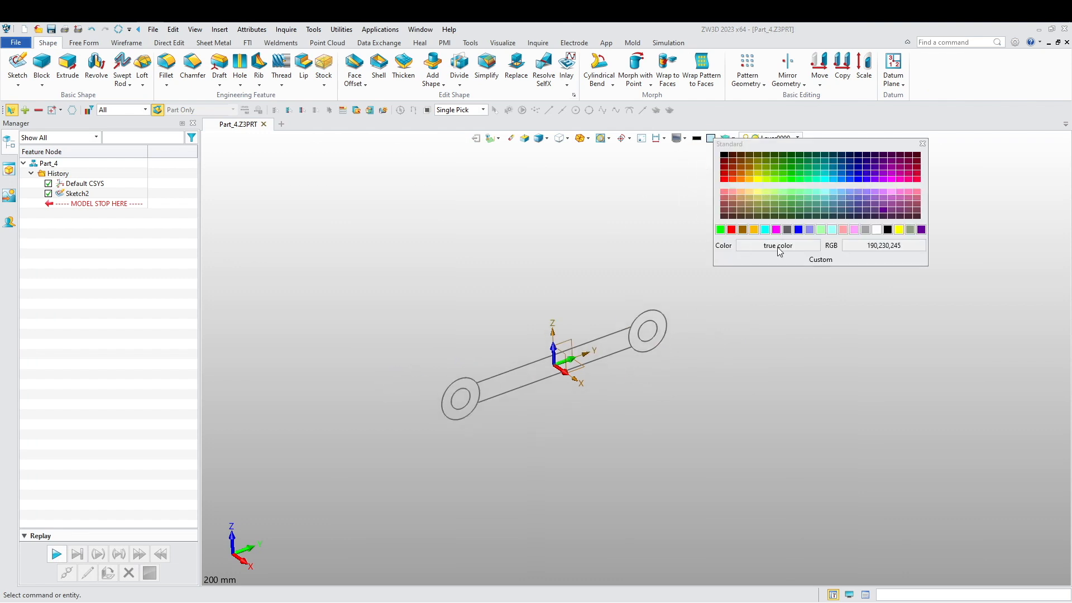
pyautogui.click(810, 229)
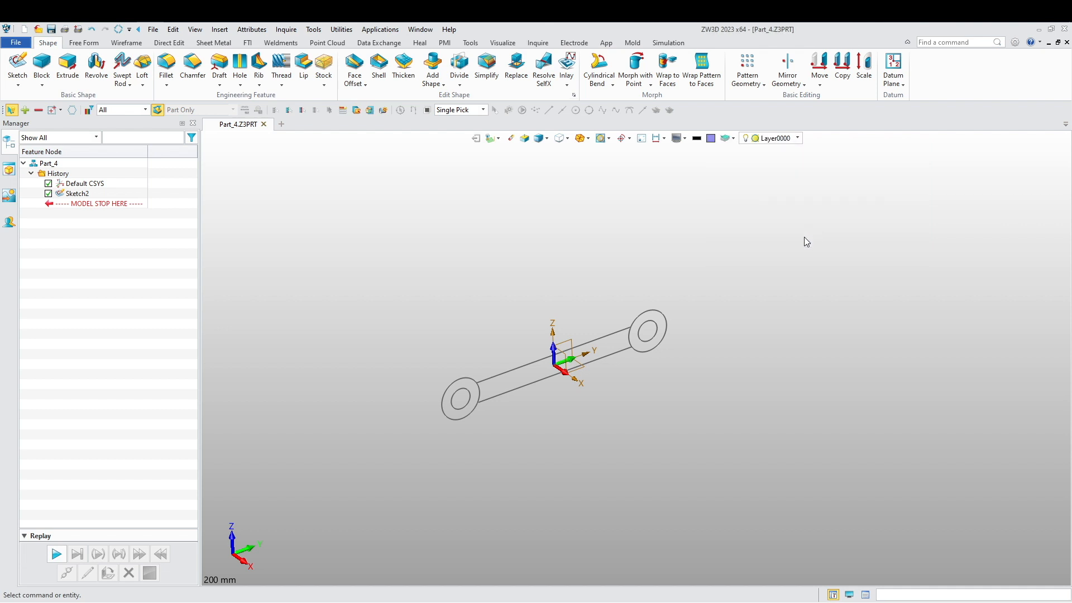
# Step: Start an Extrude of the ring at the negative Y end, picking both outer arcs and the inner circle as profile
pyautogui.moveTo(561, 290); pyautogui.dragTo(601, 278, button='middle')
pyautogui.scroll(2, 576, 296)
pyautogui.moveTo(527, 324); pyautogui.dragTo(519, 306, button='middle')
pyautogui.moveTo(451, 316); pyautogui.dragTo(457, 322, button='middle')
pyautogui.click(65, 76)
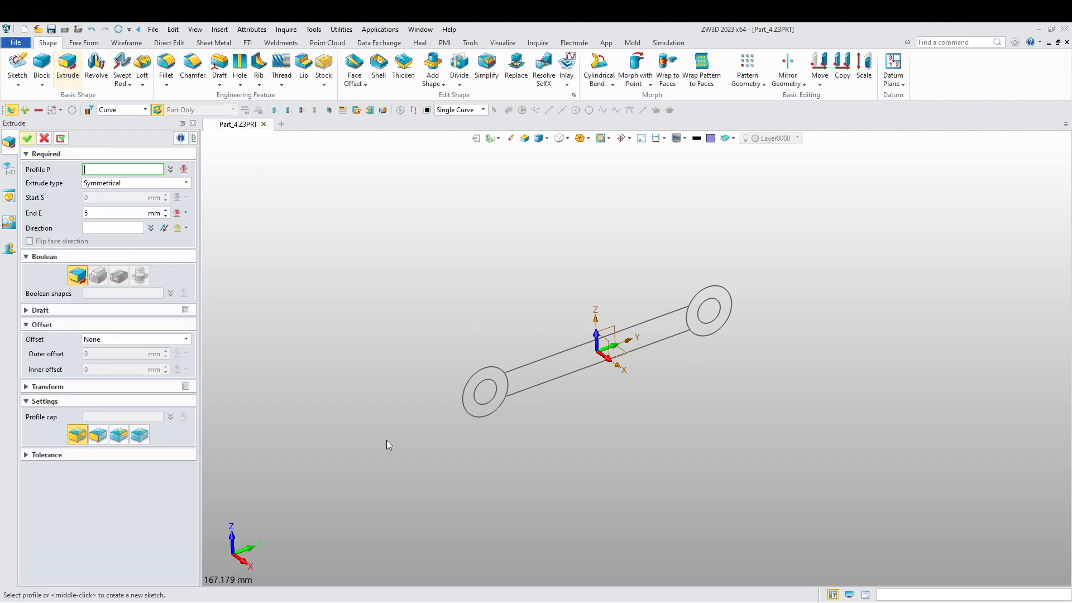
pyautogui.click(493, 407)
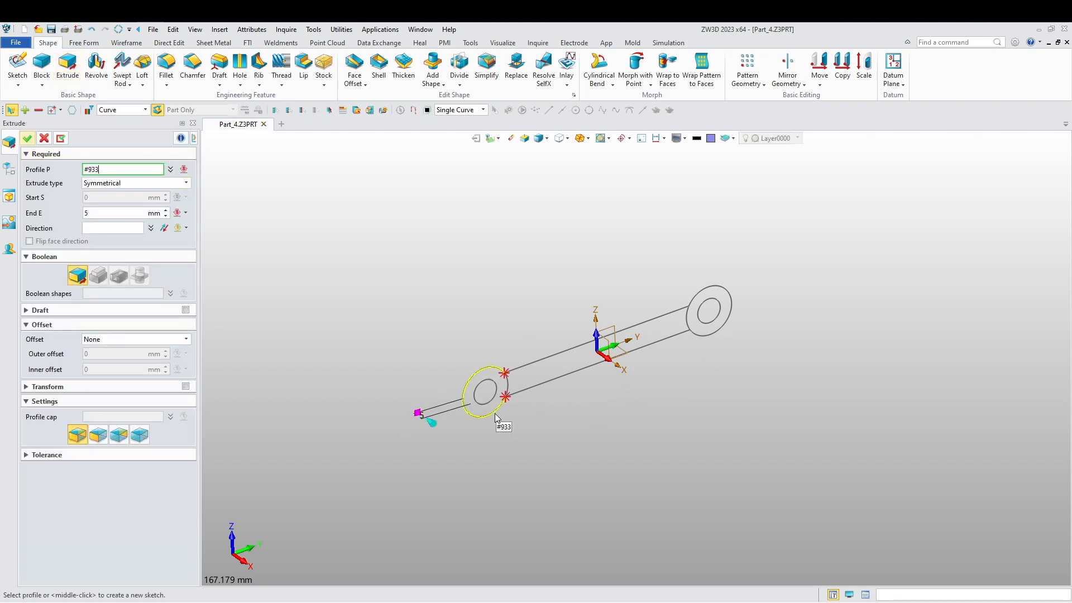
pyautogui.click(492, 414)
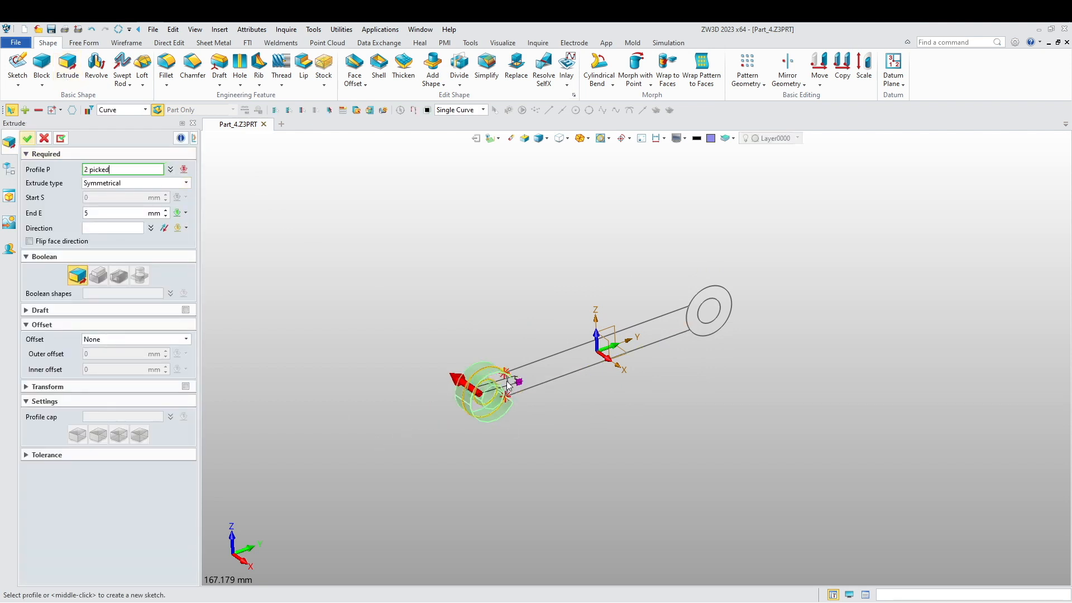
pyautogui.scroll(5, 508, 385)
pyautogui.click(471, 387)
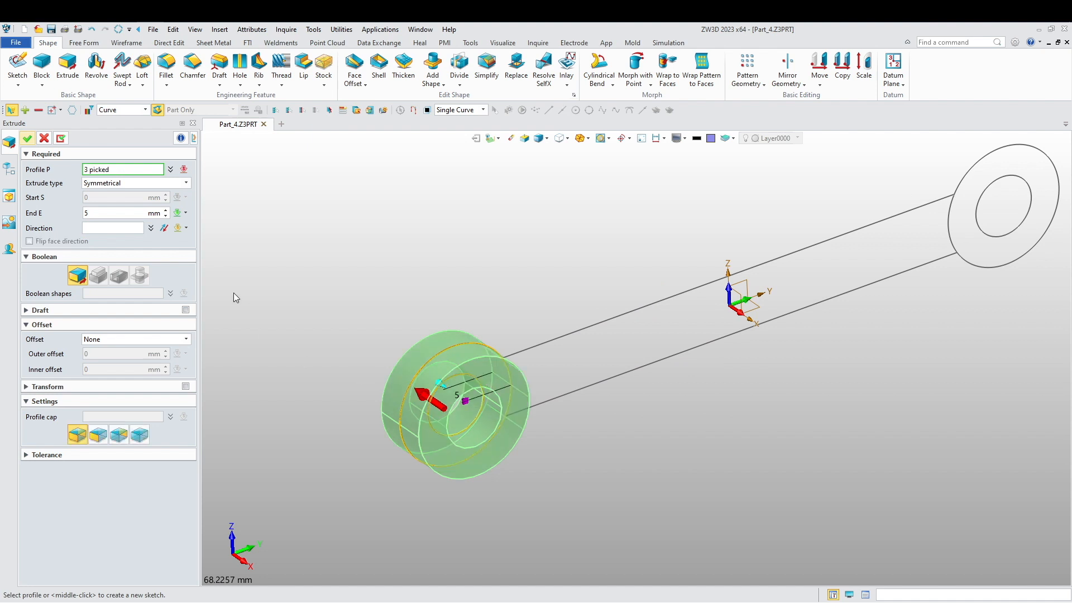
# Step: Set the symmetrical extrusion's end to 7.5 mm and create the ring as a base shape
pyautogui.click(116, 212)
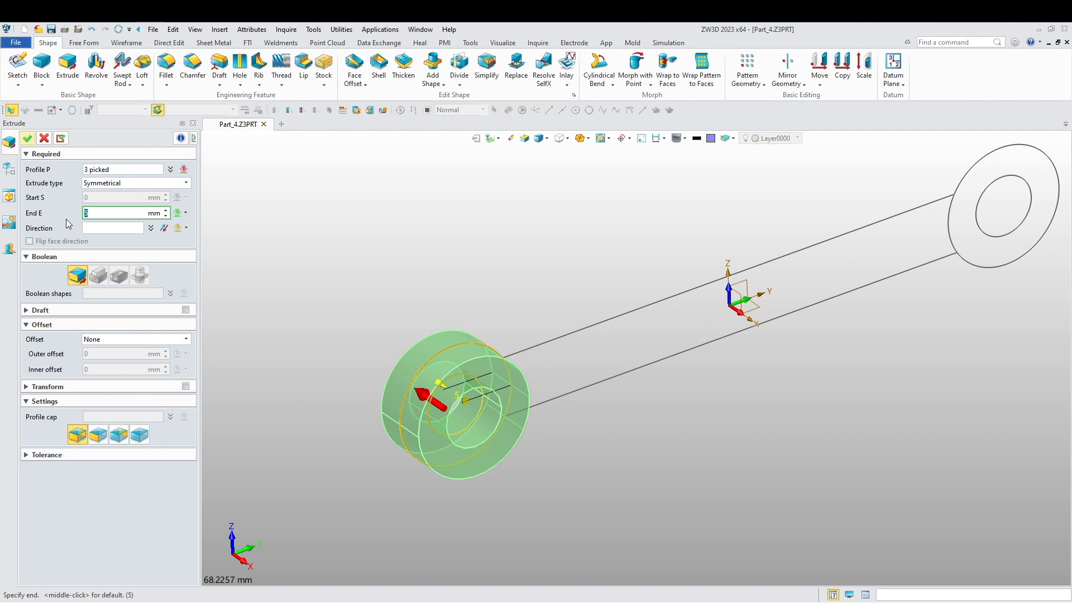
pyautogui.write('7.5')
pyautogui.press('Return')
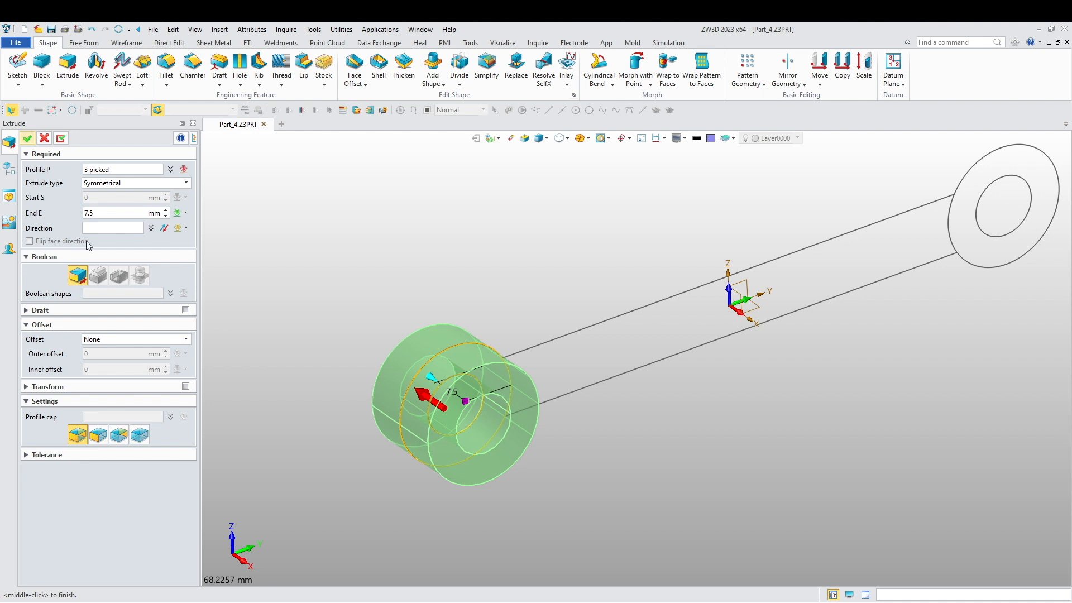
pyautogui.moveTo(371, 280); pyautogui.dragTo(383, 249, button='middle')
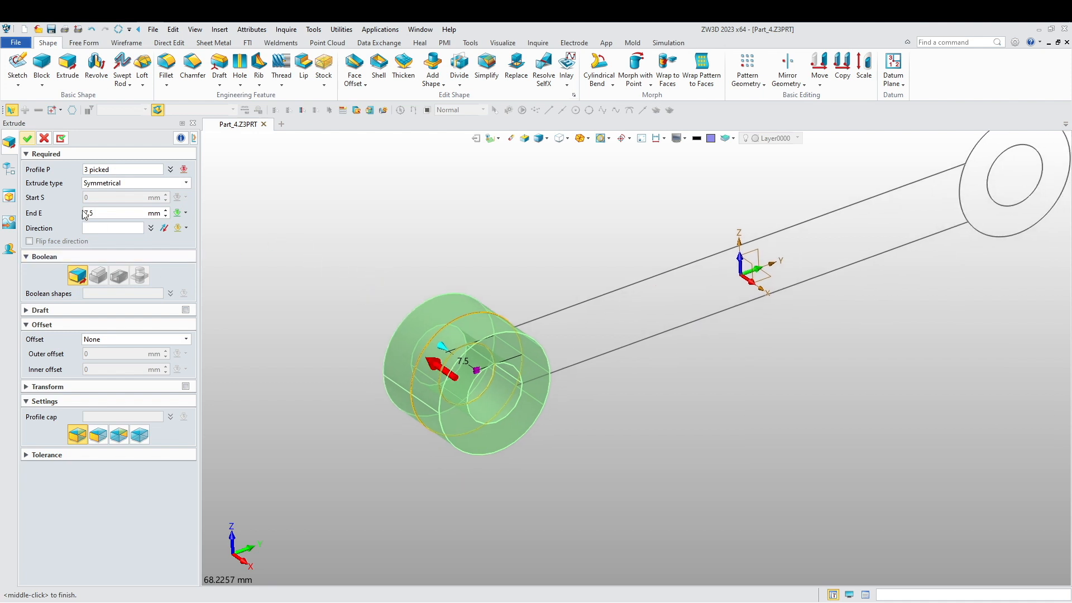
pyautogui.click(28, 138)
# Step: Start another Extrude using the two outer arcs and inner circle at the positive Y end as profile
pyautogui.scroll(-3, 253, 293)
pyautogui.moveTo(314, 347); pyautogui.dragTo(295, 383, button='right')
pyautogui.middleClick(540, 238)
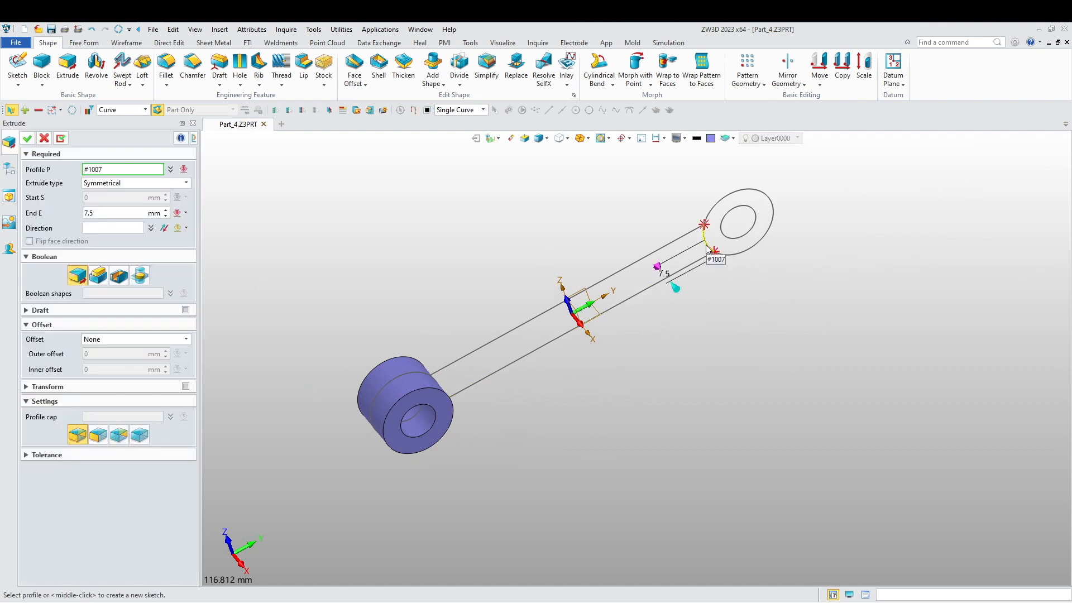
pyautogui.click(708, 249)
pyautogui.click(769, 211)
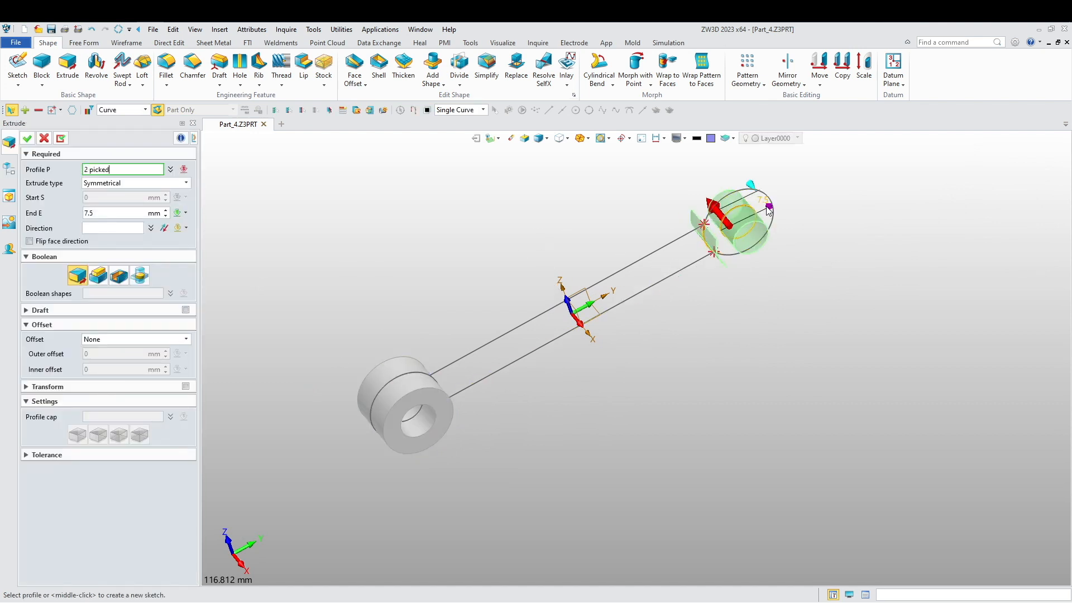
pyautogui.moveTo(758, 192); pyautogui.dragTo(748, 182, button='right')
pyautogui.click(779, 244)
pyautogui.moveTo(698, 345)
pyautogui.mouseDown(button='right')
pyautogui.moveTo(716, 350)
pyautogui.moveTo(713, 334)
pyautogui.mouseUp(button='right')
# Step: Change the extrude type to 2 sides and set the start to 5 mm
pyautogui.click(103, 183)
pyautogui.click(109, 201)
pyautogui.moveTo(408, 284); pyautogui.dragTo(412, 293, button='right')
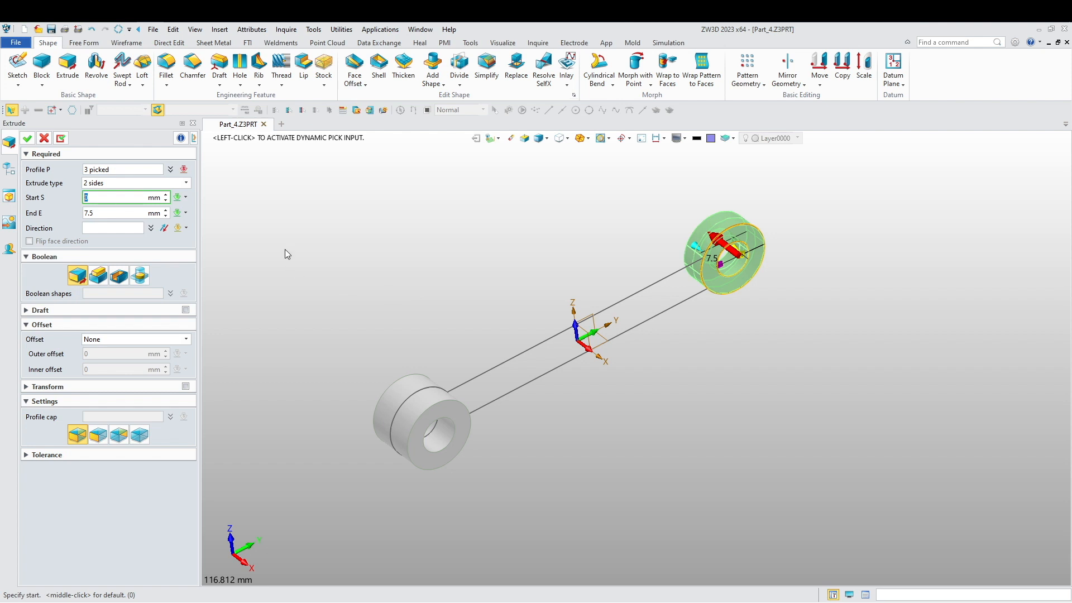
pyautogui.moveTo(442, 293); pyautogui.dragTo(453, 323, button='middle')
pyautogui.moveTo(528, 339)
pyautogui.mouseDown(button='right')
pyautogui.moveTo(559, 363)
pyautogui.moveTo(524, 345)
pyautogui.mouseUp(button='right')
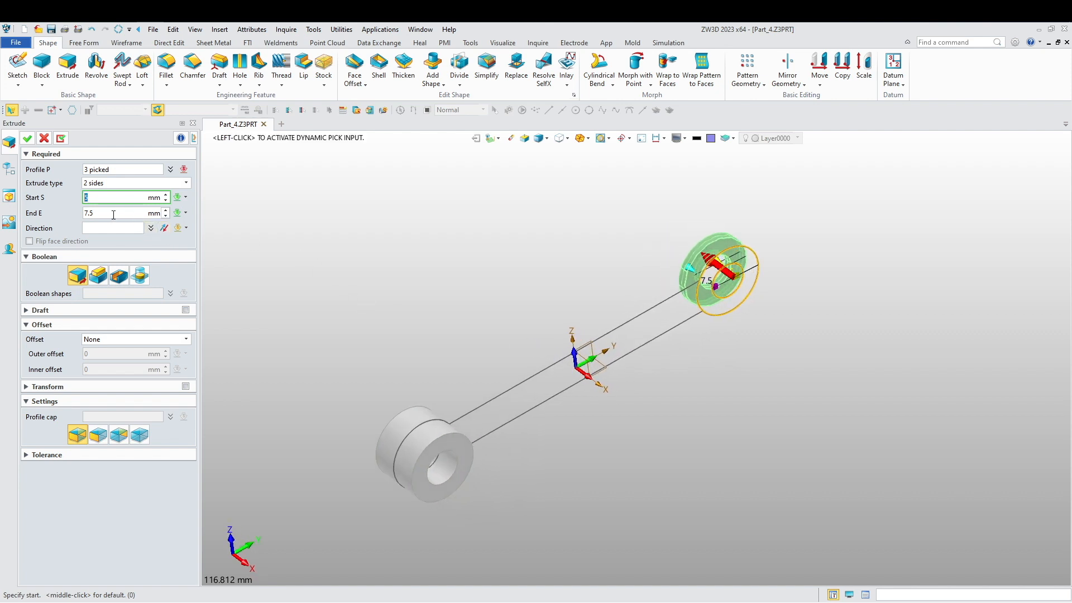
# Step: Set the extrusion's end to -7.5 mm and create the ring at the positive Y end as a base shape
pyautogui.click(84, 214)
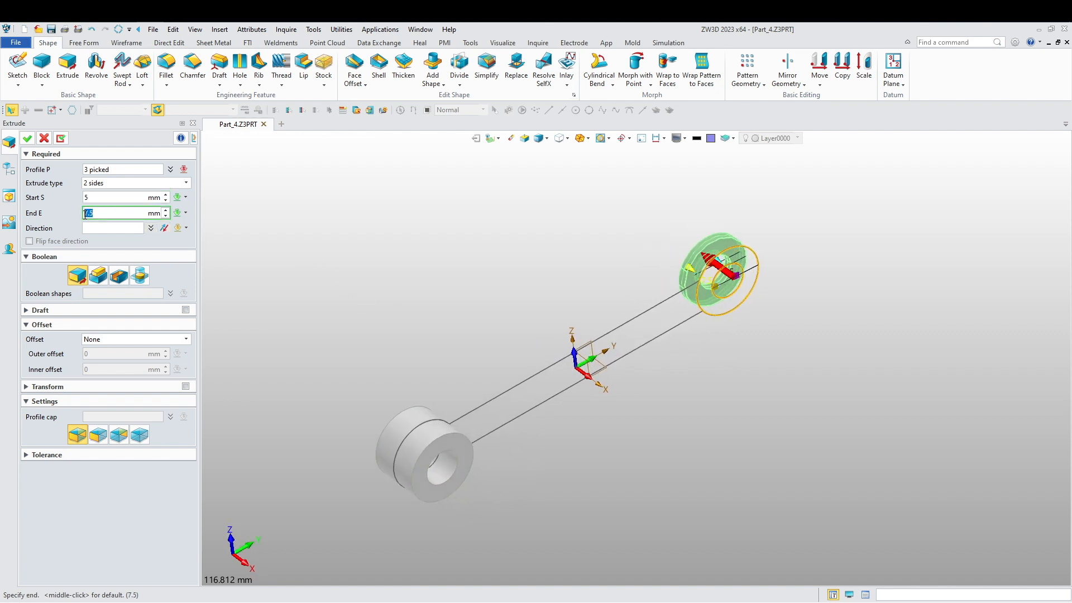
pyautogui.moveTo(526, 276); pyautogui.dragTo(388, 323, button='right')
pyautogui.click(112, 216)
pyautogui.scroll(-4, 109, 216)
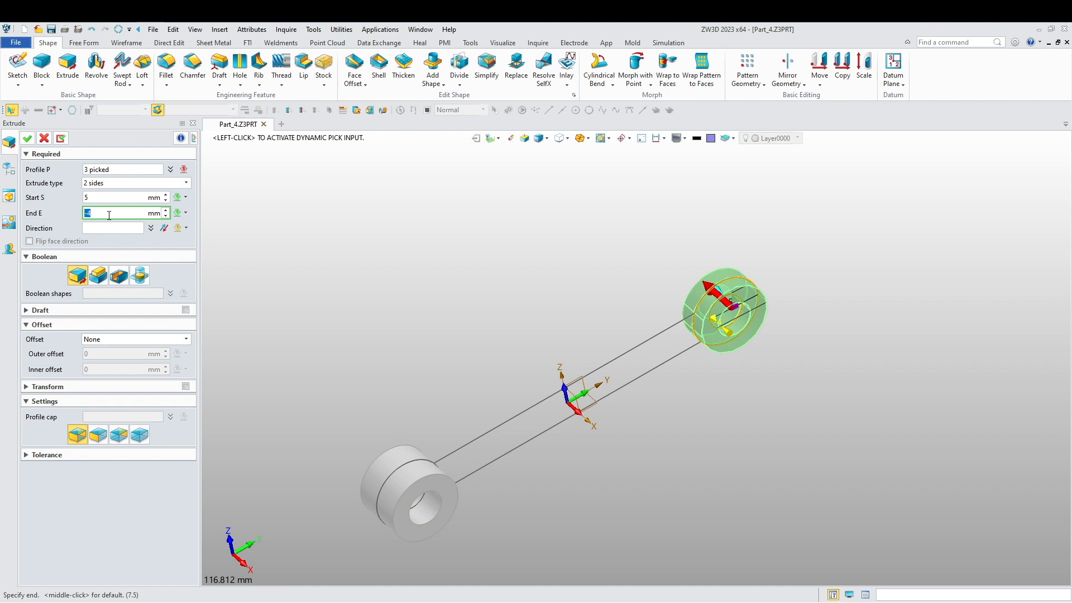
pyautogui.write('-7.5')
pyautogui.press('Return')
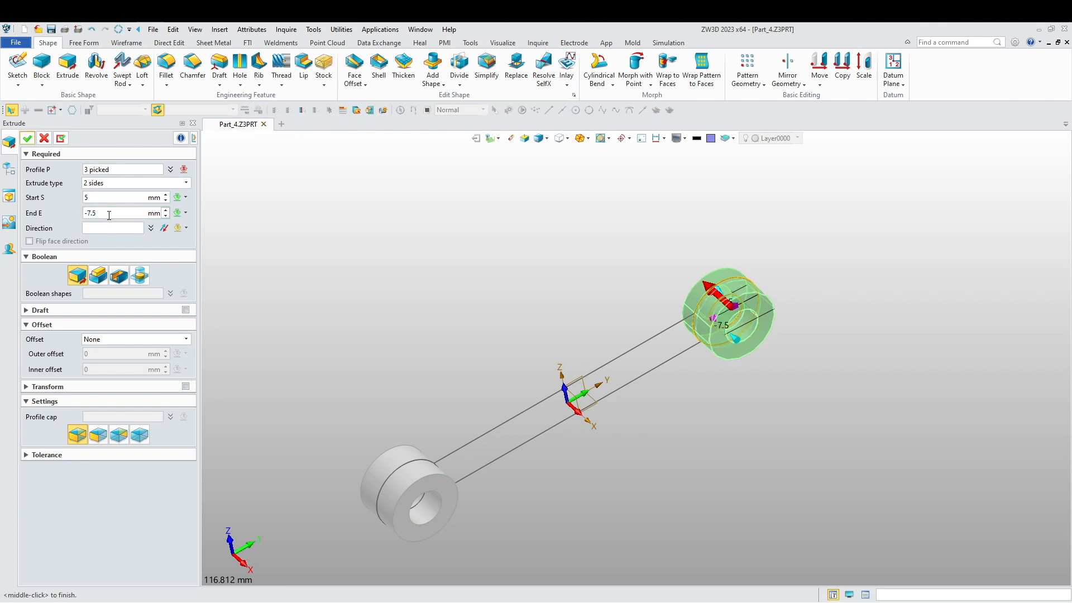
pyautogui.click(27, 138)
# Step: Start an Extrude of the connecting bar, picking its two long lines and the two inward-facing ring arcs as profile
pyautogui.moveTo(538, 330); pyautogui.dragTo(452, 316, button='middle')
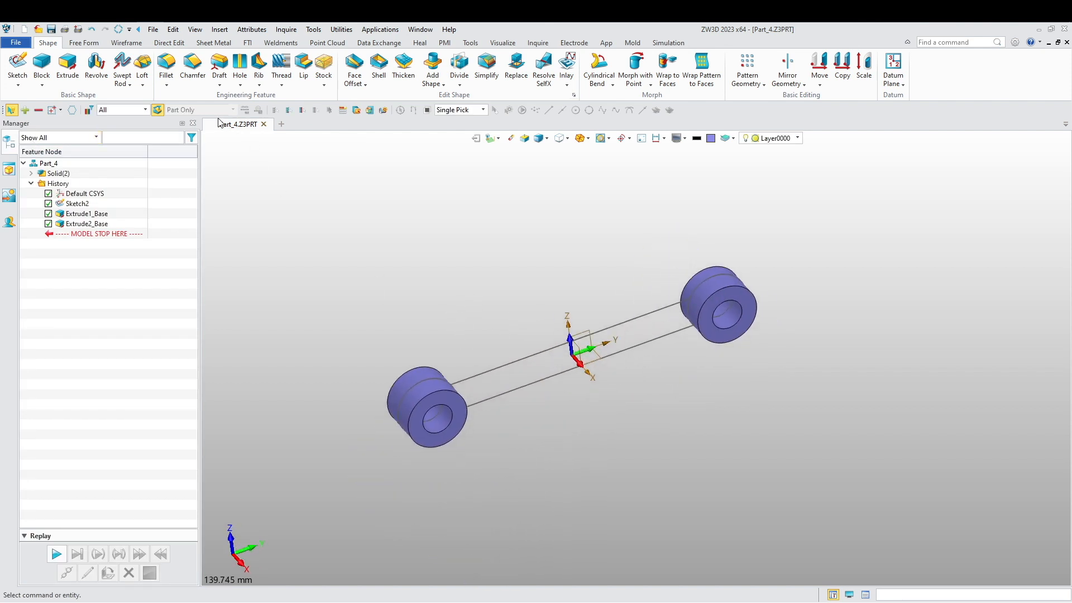
pyautogui.click(67, 64)
pyautogui.click(500, 370)
pyautogui.click(502, 391)
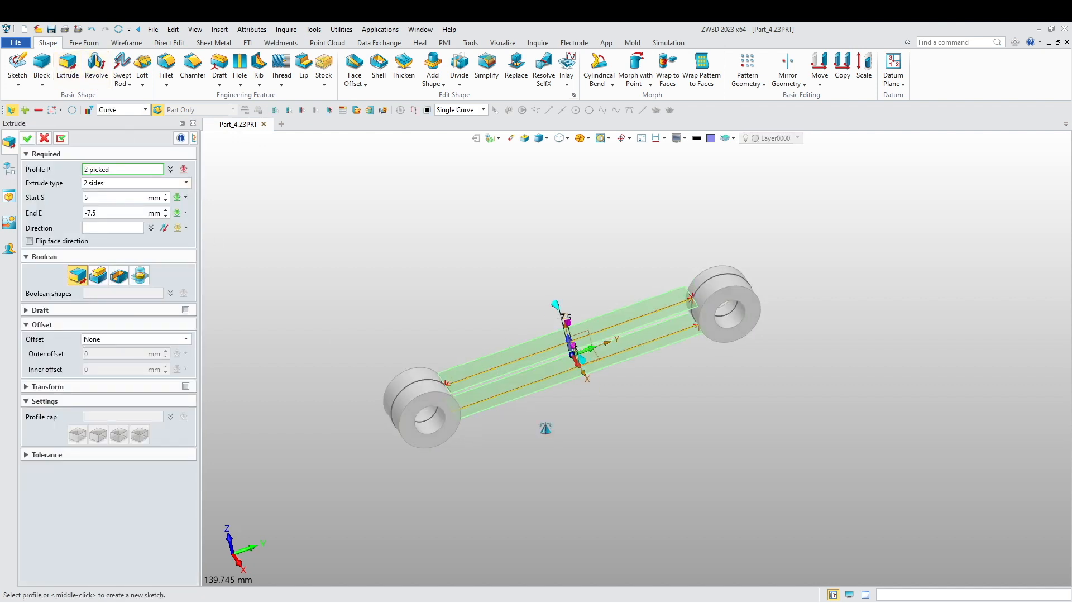
pyautogui.scroll(3, 473, 405)
pyautogui.click(468, 404)
pyautogui.moveTo(470, 407); pyautogui.dragTo(813, 284, button='middle')
pyautogui.click(905, 244)
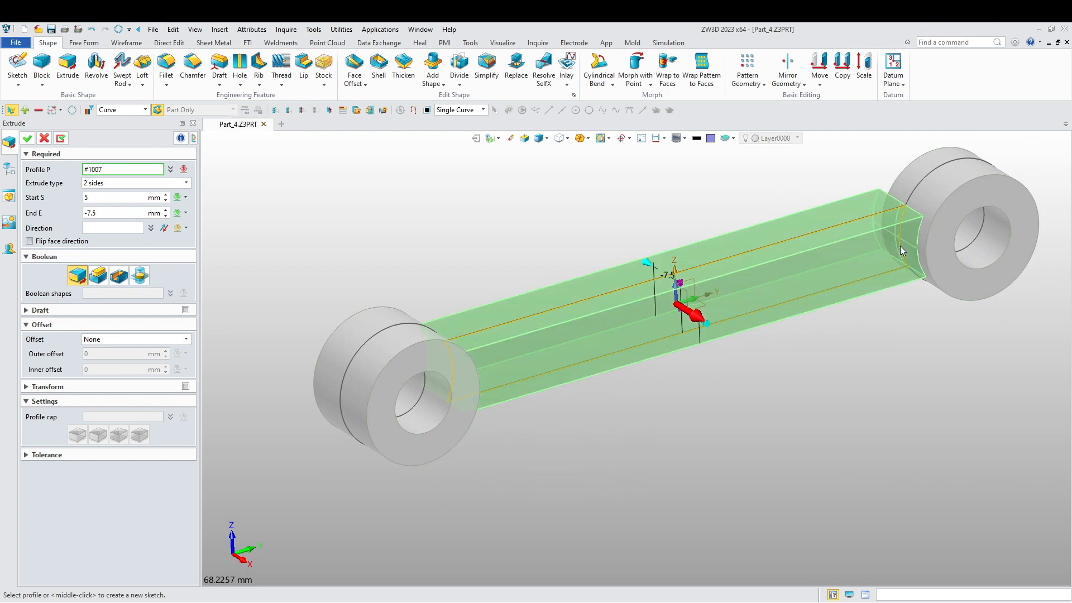
pyautogui.moveTo(806, 371); pyautogui.dragTo(764, 428, button='middle')
# Step: Set the bar extrusion to add to the existing shapes with its end at -5 mm, and create it
pyautogui.click(98, 274)
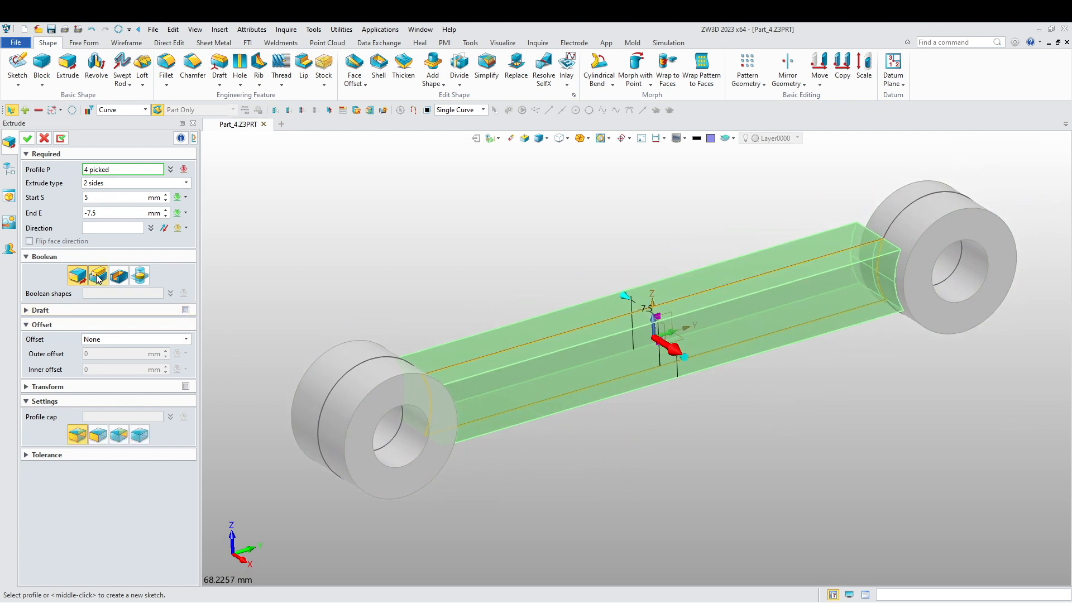
pyautogui.click(103, 213)
pyautogui.doubleClick(103, 212)
pyautogui.write('-5')
pyautogui.press('Return')
pyautogui.moveTo(313, 273); pyautogui.dragTo(403, 285, button='right')
pyautogui.scroll(-3, 404, 284)
pyautogui.moveTo(403, 285); pyautogui.dragTo(407, 337, button='middle')
pyautogui.click(26, 138)
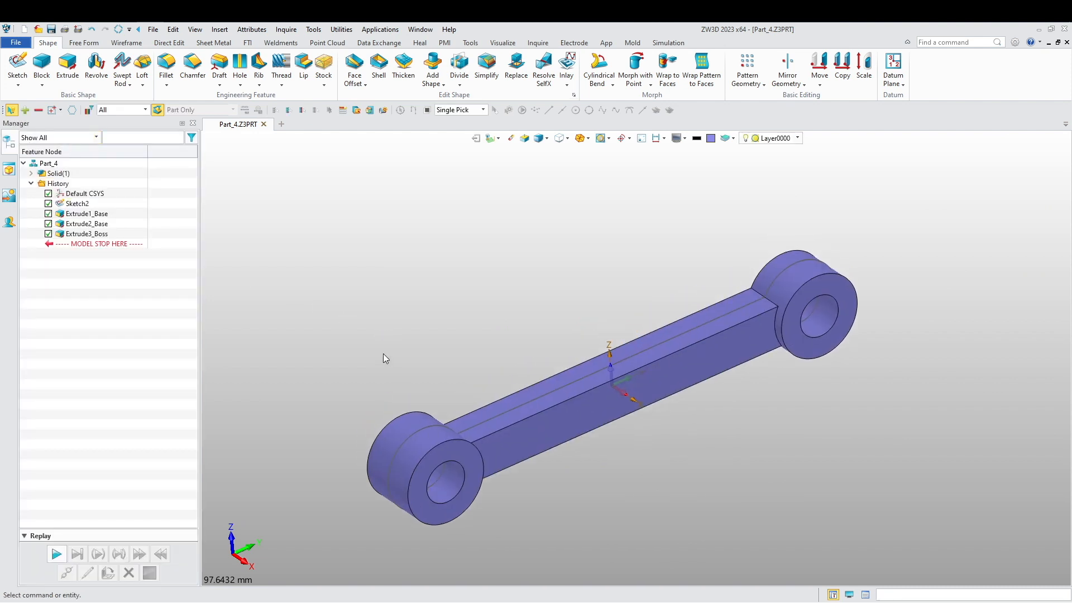
# Step: Roll the model history back to just after Sketch2, before the first extrusion
pyautogui.moveTo(383, 353); pyautogui.dragTo(347, 292, button='middle')
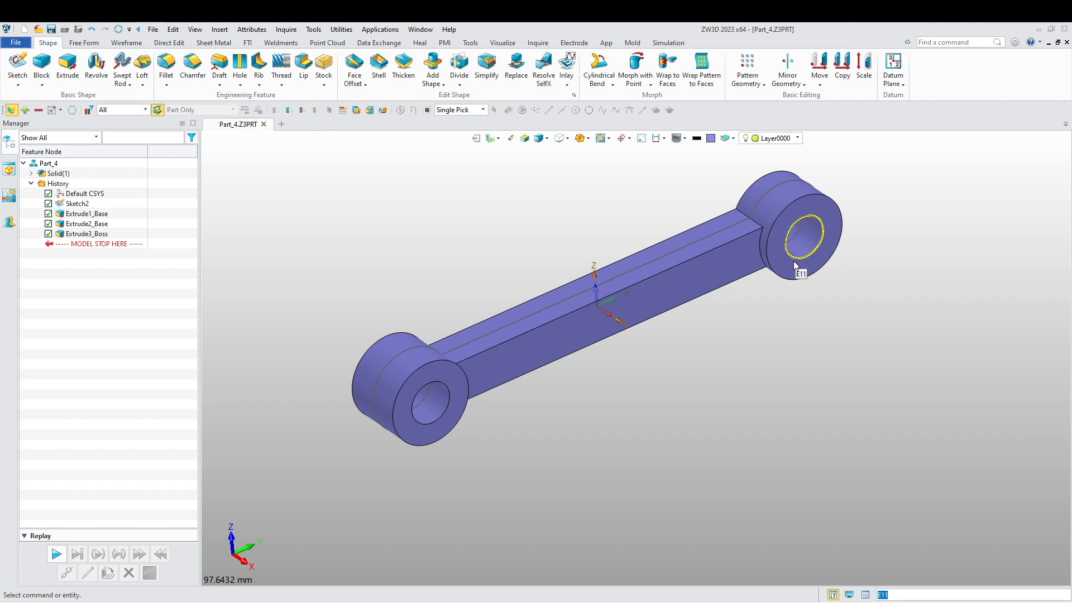
pyautogui.moveTo(737, 342); pyautogui.dragTo(667, 426, button='middle')
pyautogui.moveTo(101, 246); pyautogui.dragTo(119, 223)
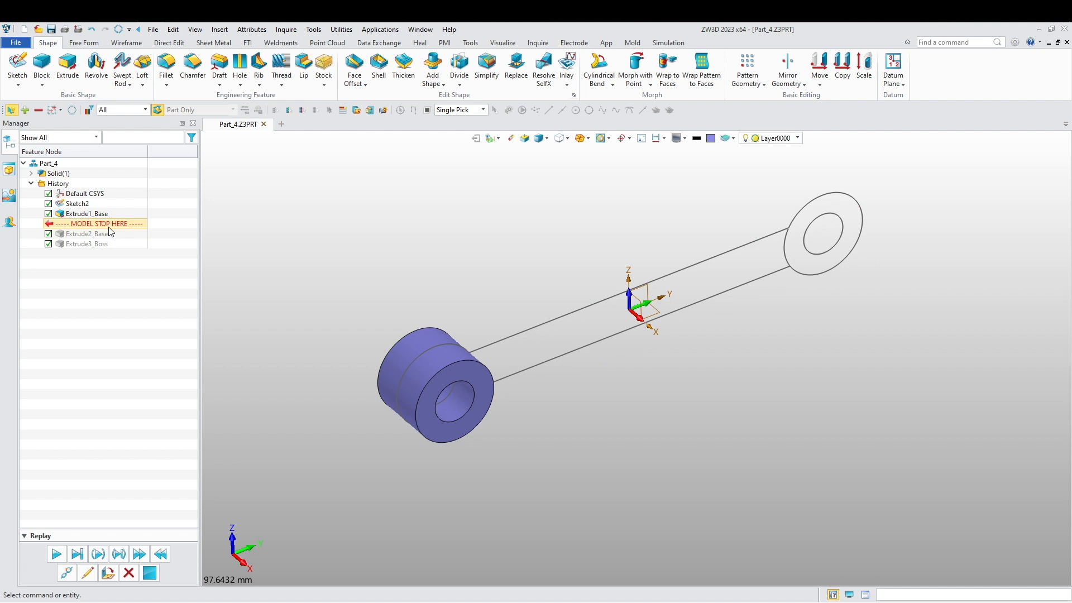
pyautogui.moveTo(113, 225); pyautogui.dragTo(109, 209)
pyautogui.rightClick(263, 260)
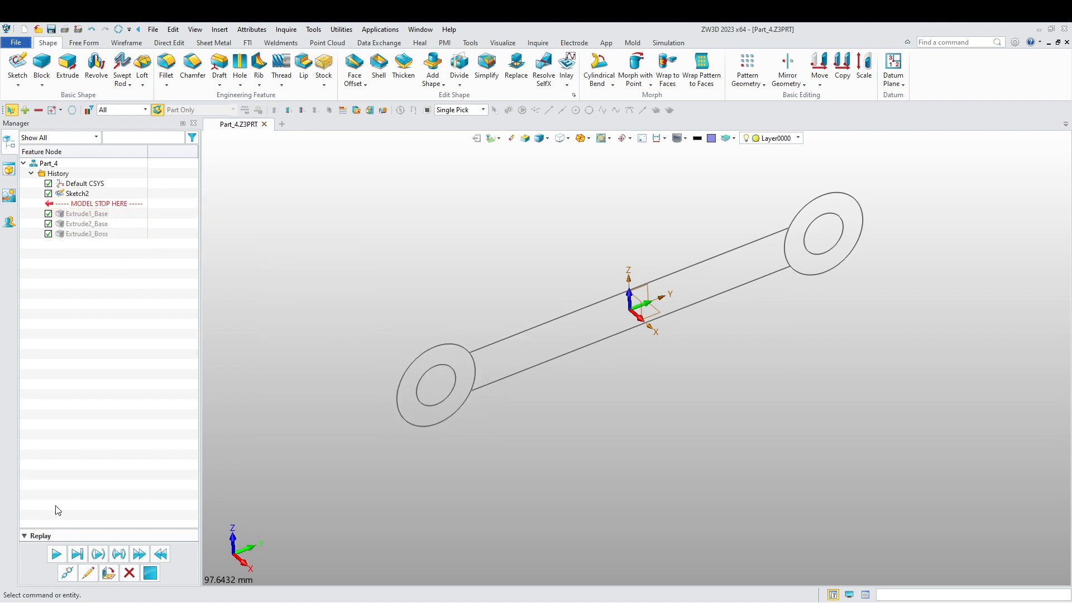
# Step: Redefine the first ring extrusion at the negative Y end, removing the inner circle from its profile
pyautogui.click(88, 573)
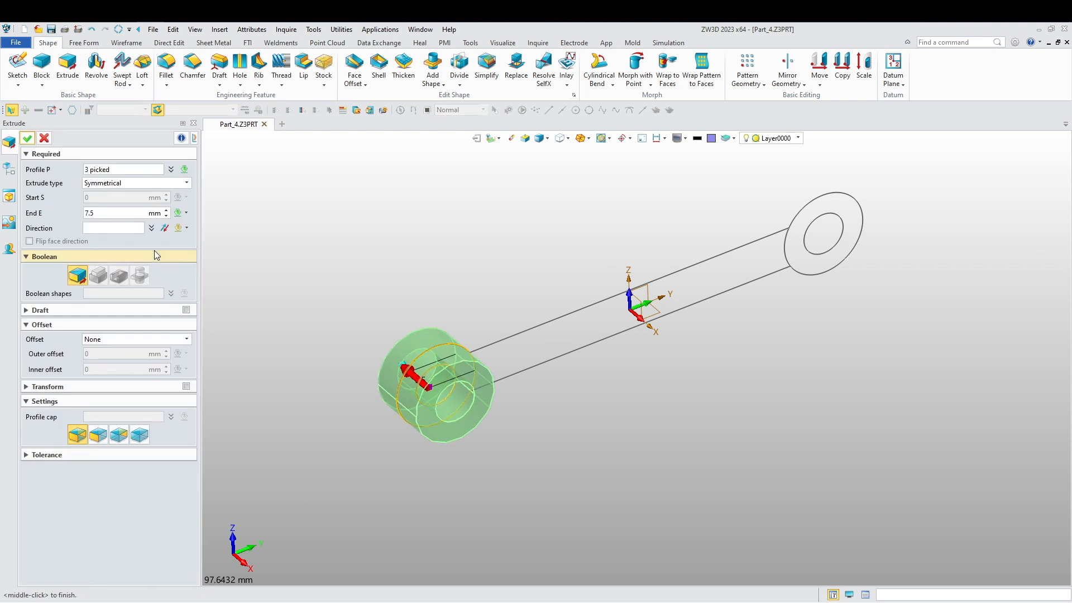
pyautogui.click(154, 170)
pyautogui.click(171, 169)
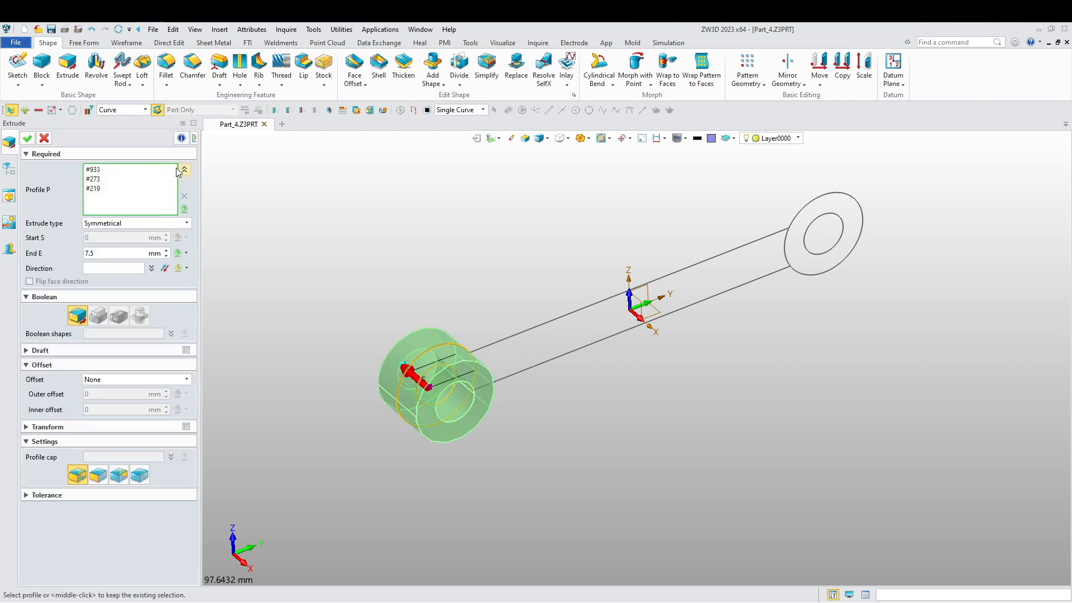
pyautogui.click(105, 179)
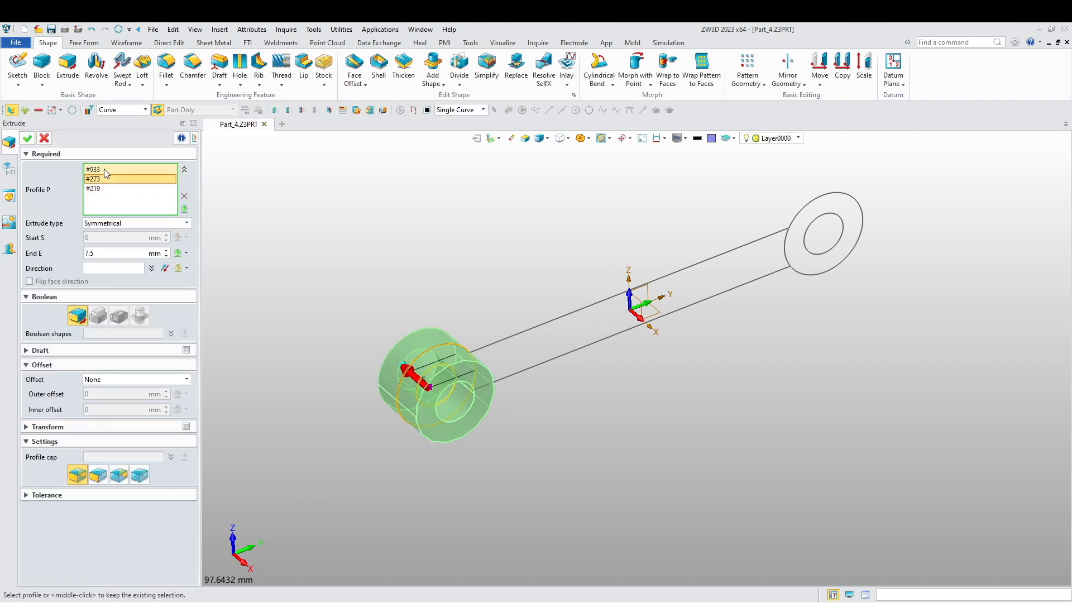
pyautogui.click(184, 197)
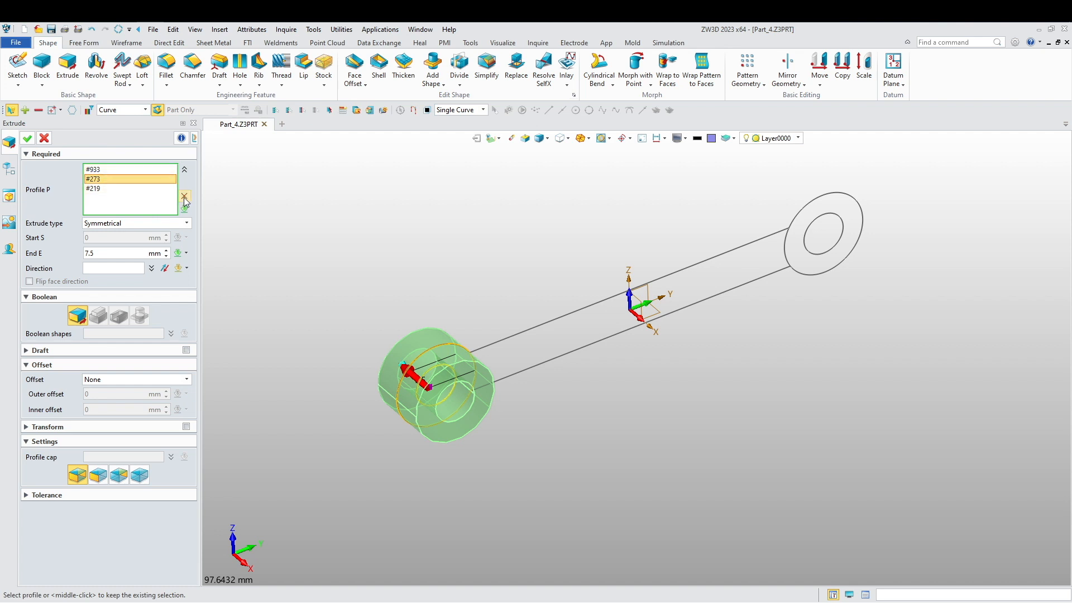
pyautogui.click(26, 140)
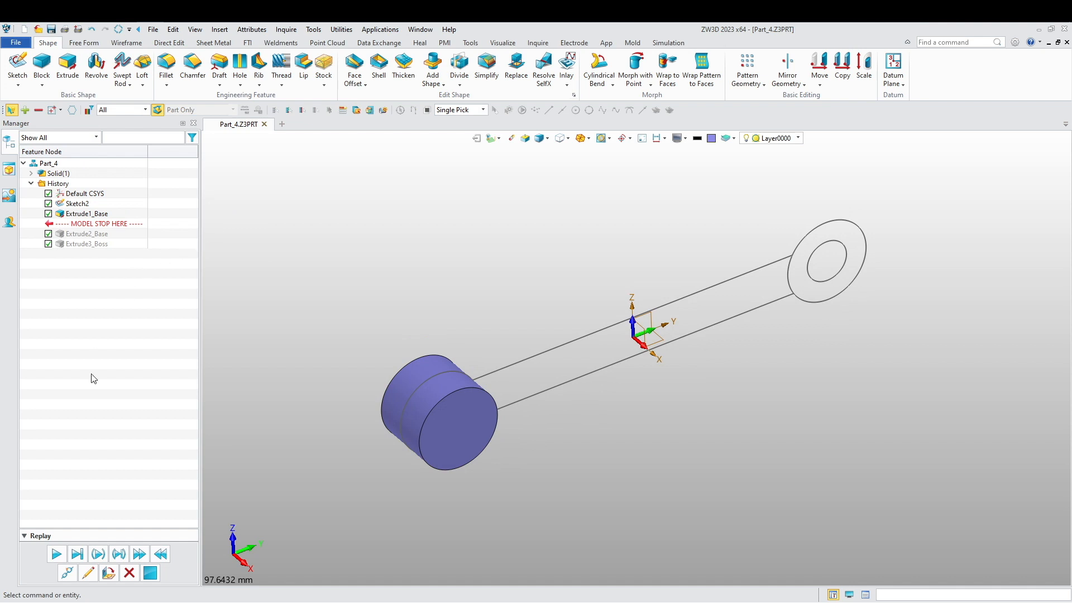
# Step: Redefine the second extrusion at the positive Y end without its inner circle, and replay the history through the connecting bar
pyautogui.click(86, 572)
pyautogui.click(110, 170)
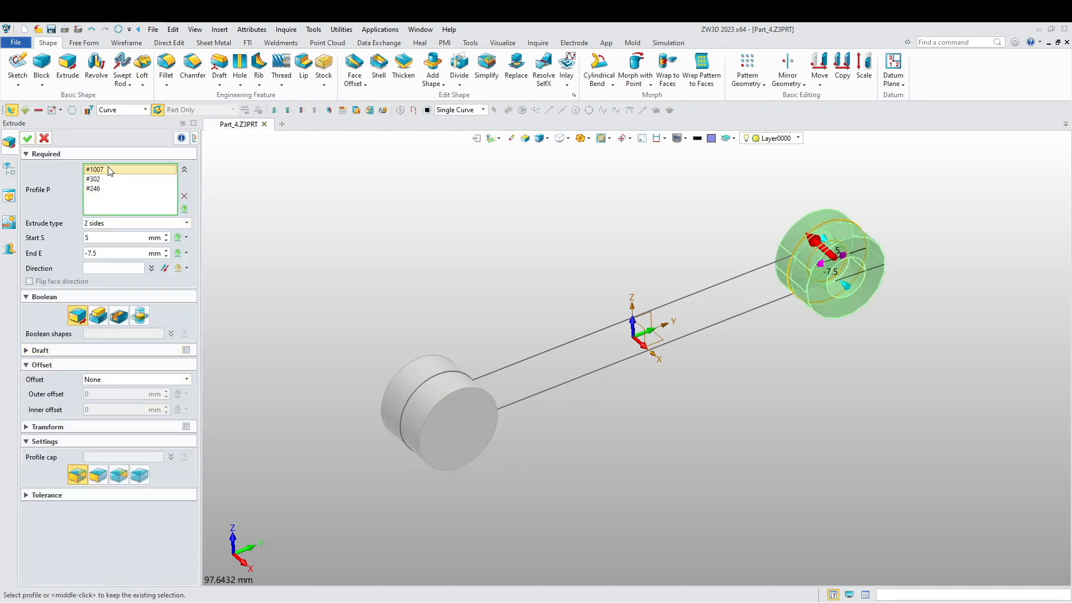
pyautogui.click(108, 179)
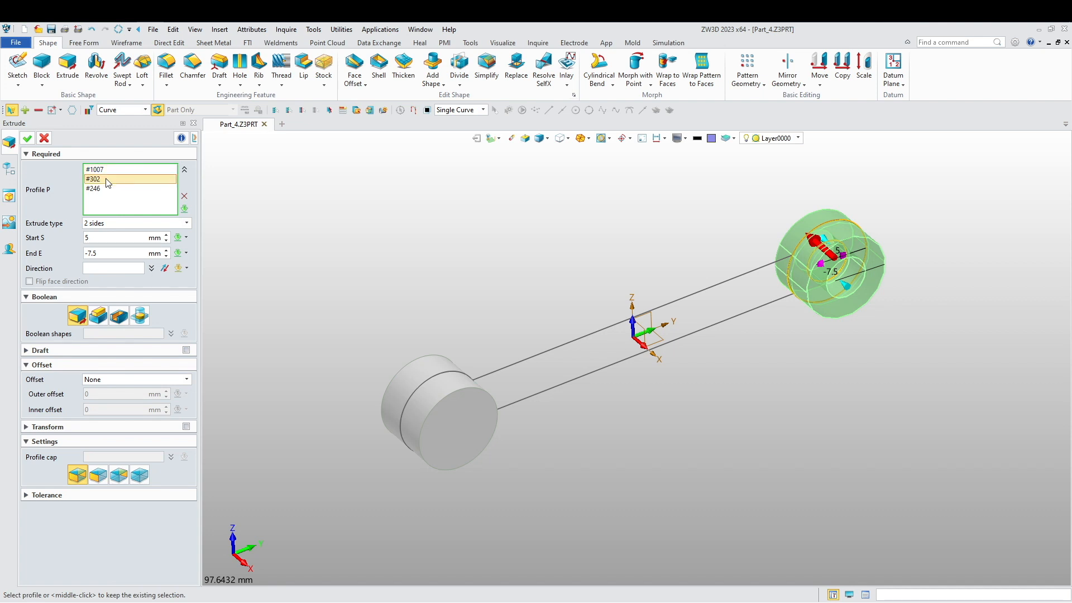
pyautogui.click(184, 196)
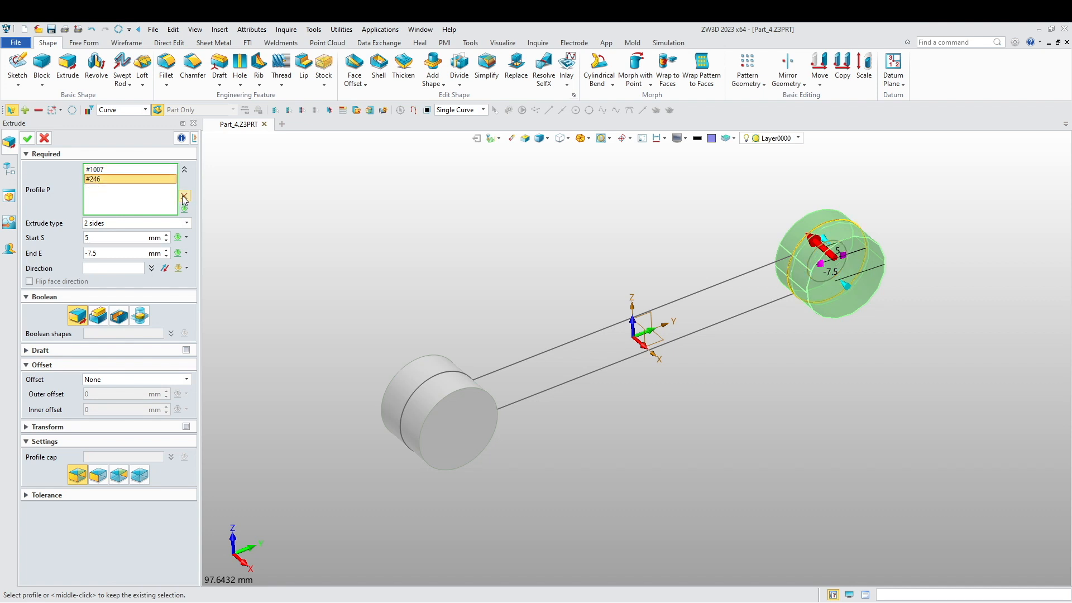
pyautogui.click(30, 141)
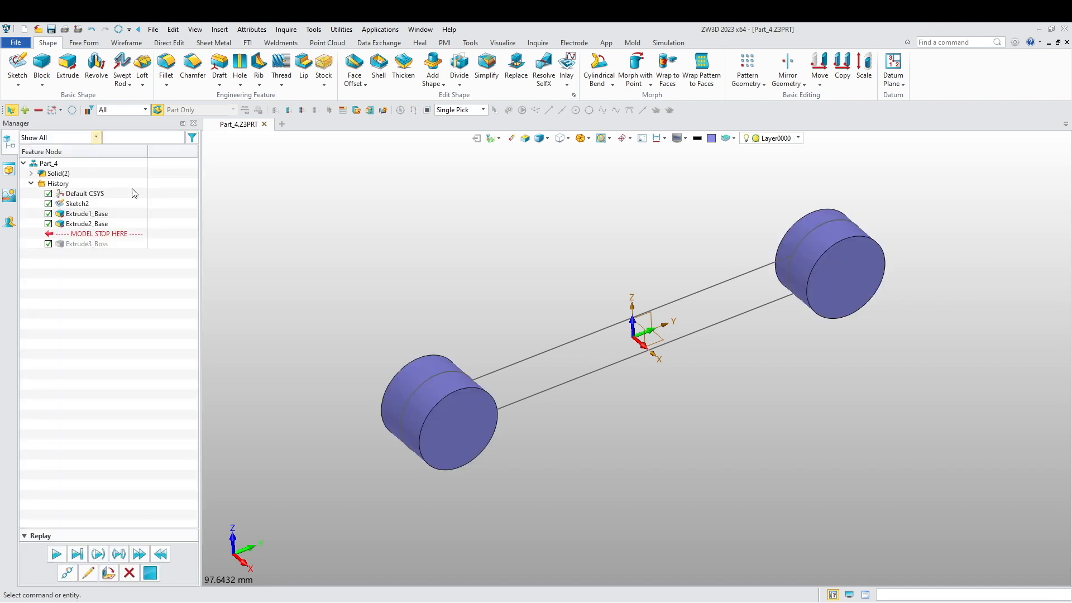
pyautogui.click(62, 558)
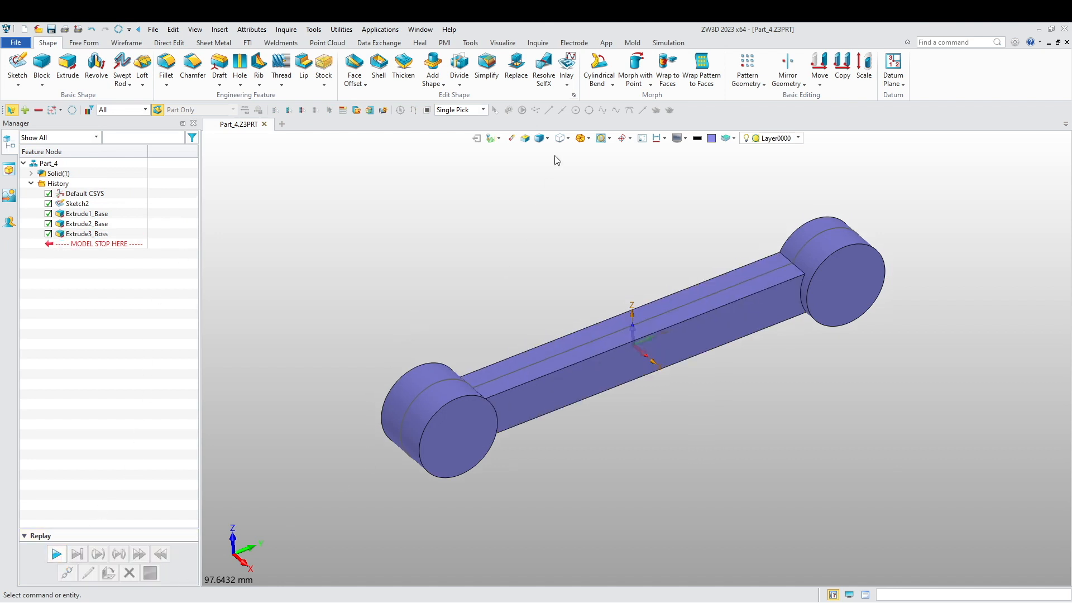
pyautogui.click(67, 64)
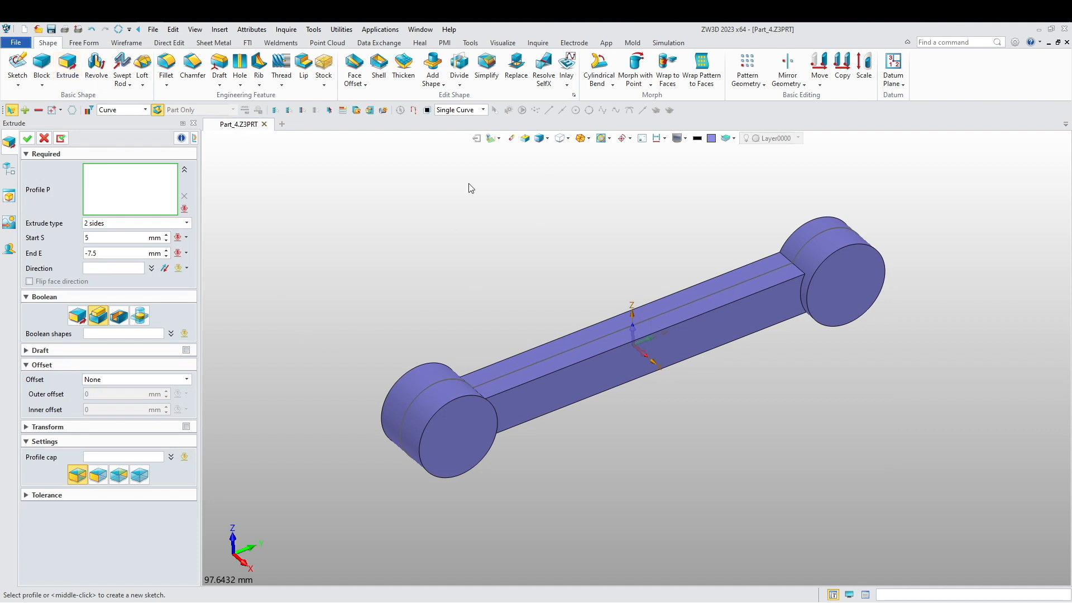
pyautogui.click(539, 139)
pyautogui.click(429, 412)
pyautogui.moveTo(371, 330); pyautogui.dragTo(421, 352, button='right')
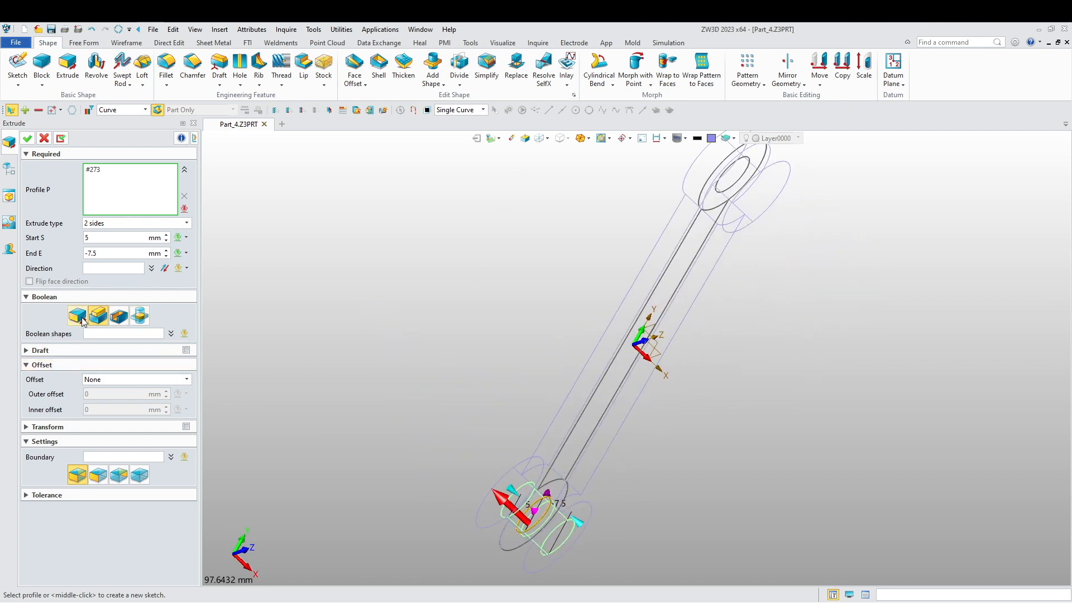
pyautogui.moveTo(332, 282); pyautogui.dragTo(364, 287, button='right')
pyautogui.click(184, 169)
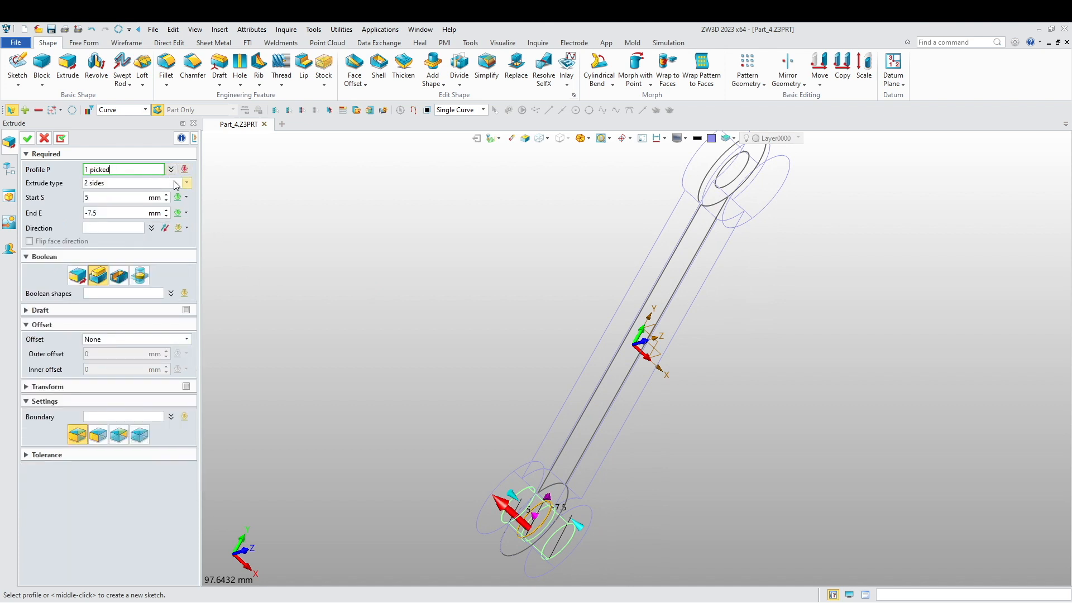
pyautogui.click(171, 169)
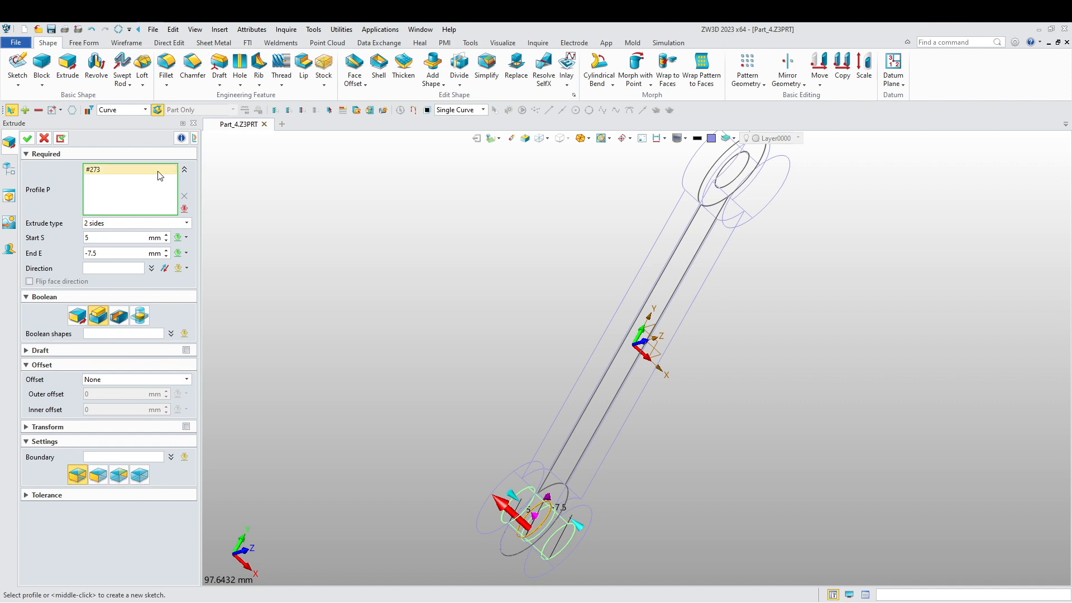
pyautogui.click(184, 169)
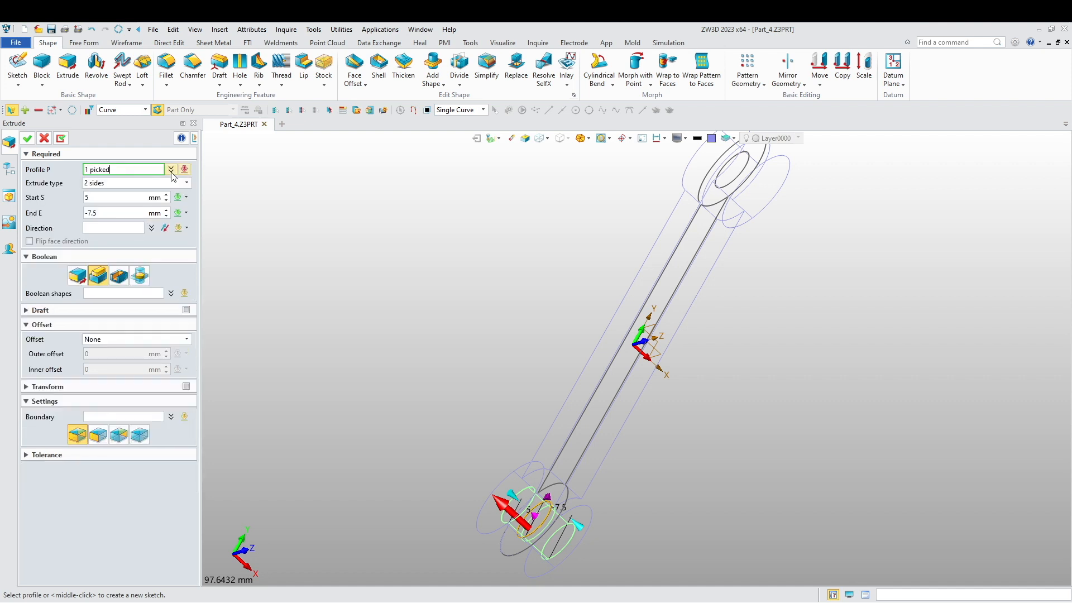
pyautogui.click(186, 198)
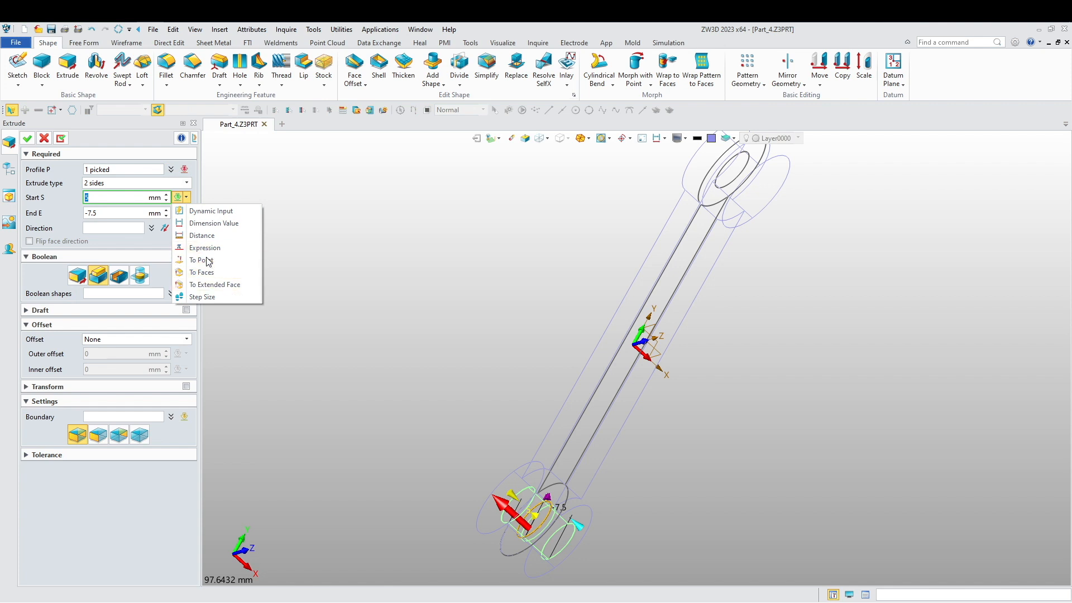
pyautogui.click(210, 272)
pyautogui.click(508, 503)
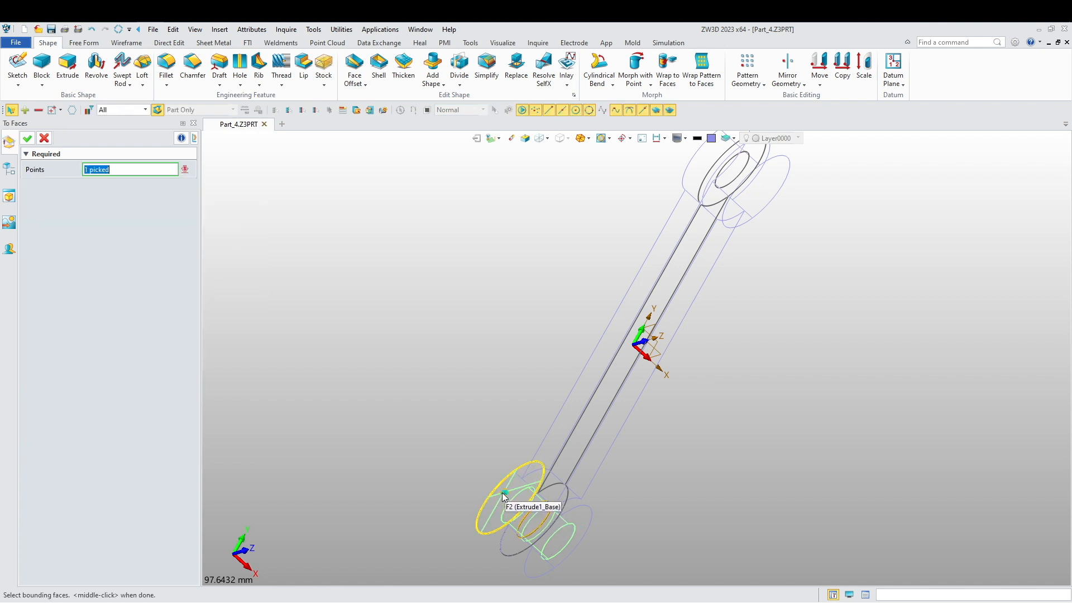
pyautogui.middleClick(292, 298)
pyautogui.moveTo(356, 310); pyautogui.dragTo(345, 303, button='right')
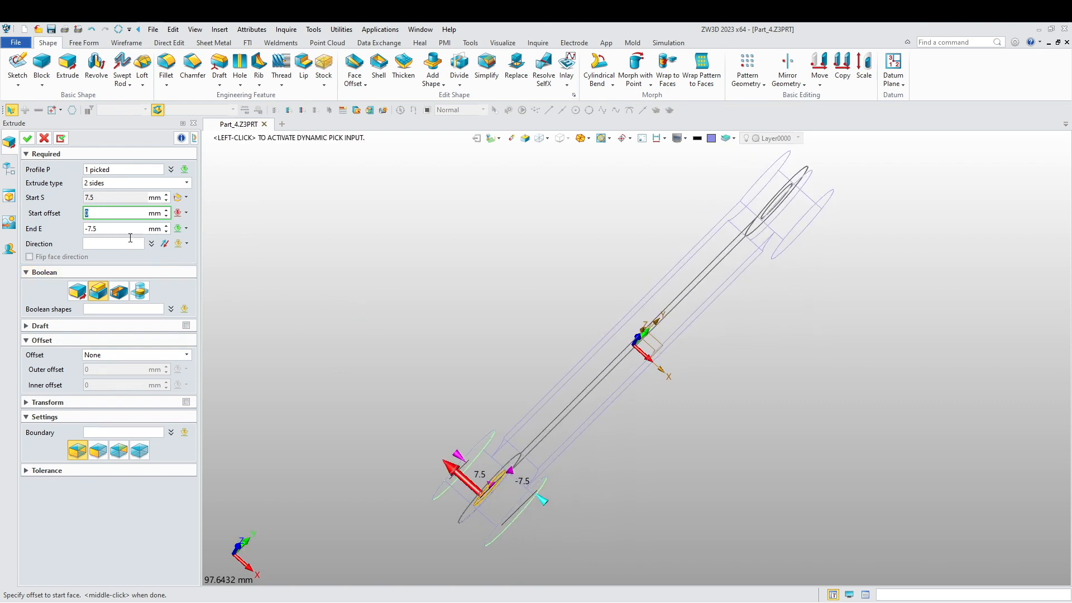
pyautogui.moveTo(439, 333); pyautogui.dragTo(490, 348, button='middle')
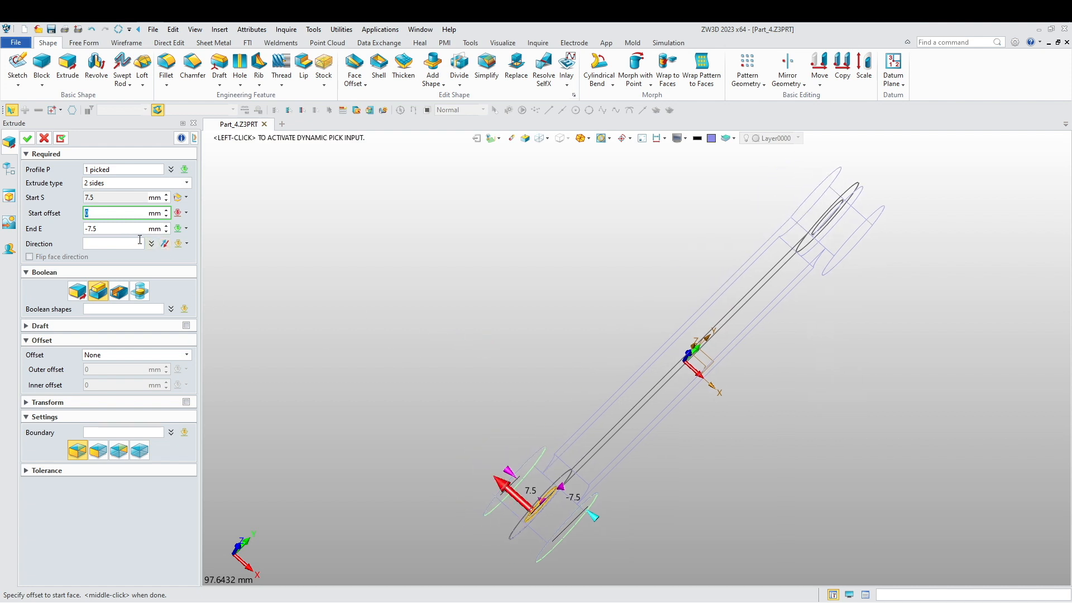
pyautogui.moveTo(357, 306); pyautogui.dragTo(356, 333, button='right')
pyautogui.middleClick(391, 355)
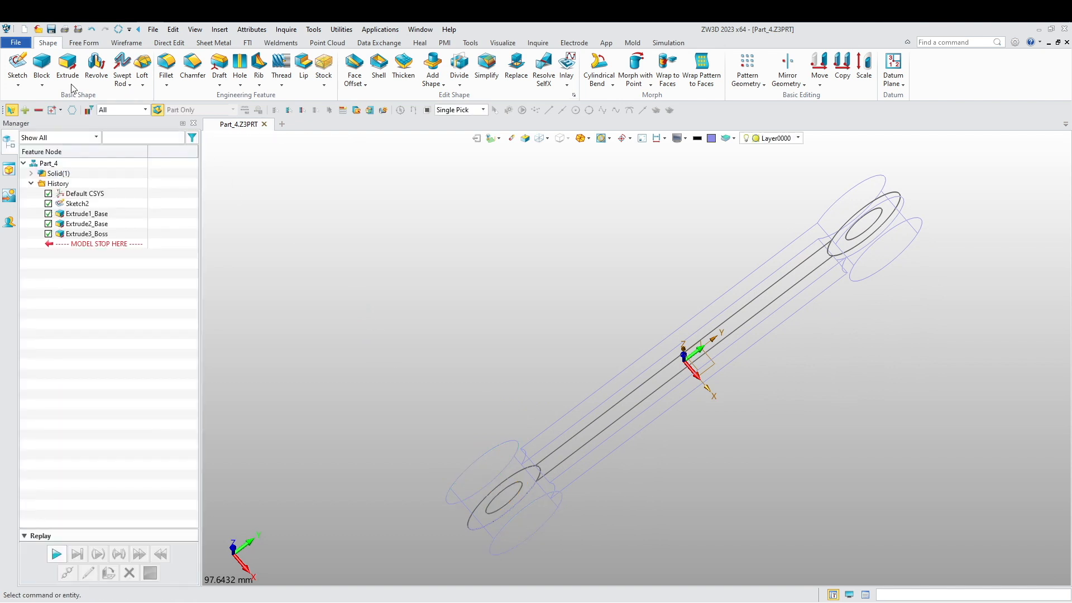
# Step: Start an Extrude of the inner circle at the negative Y end and set the extrude type to 1 side
pyautogui.click(68, 64)
pyautogui.press('Escape')
pyautogui.middleClick(380, 378)
pyautogui.click(489, 513)
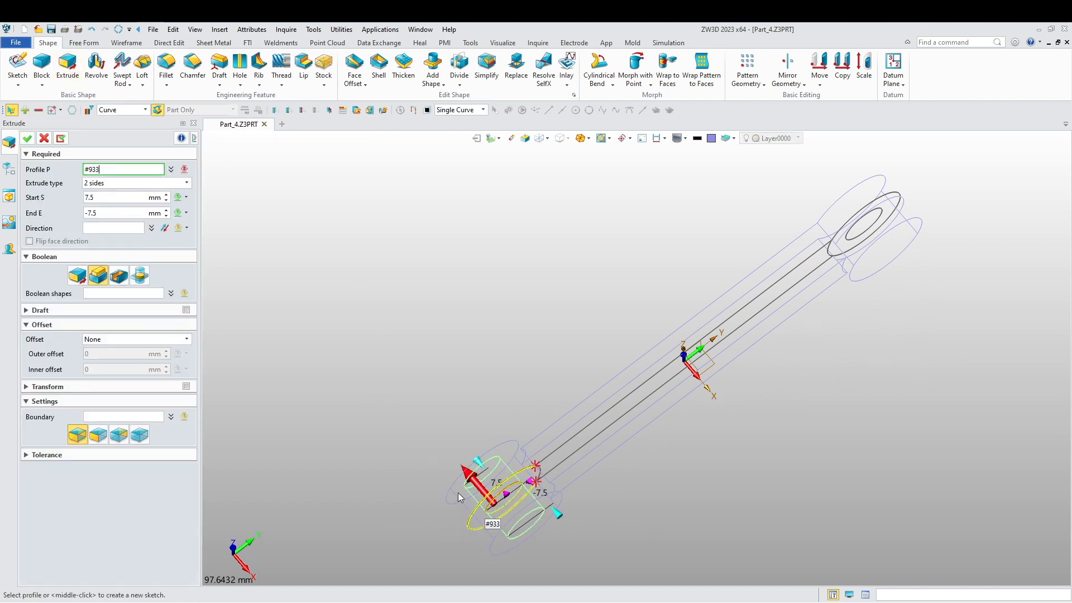
pyautogui.click(186, 183)
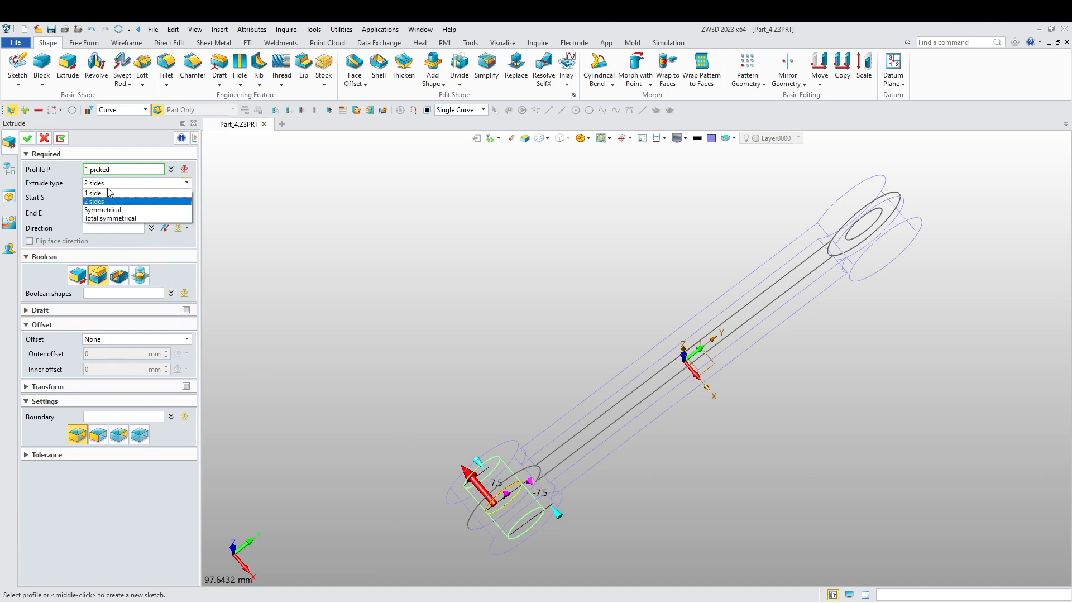
pyautogui.click(102, 194)
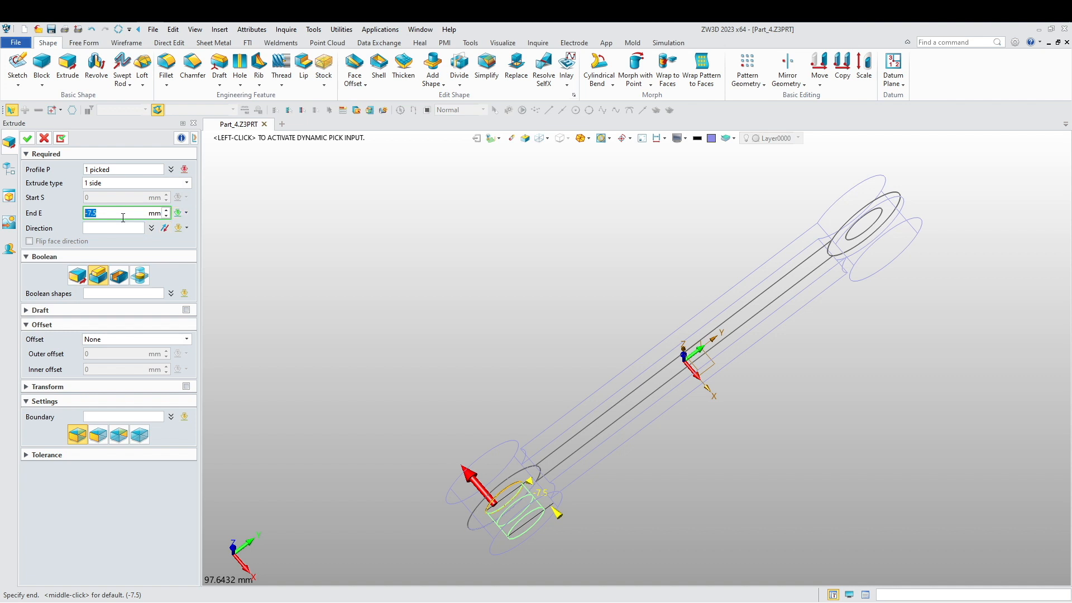
# Step: Set the pin extrusion's end to 7.5+15 mm, return to shaded display and create it as an added boss
pyautogui.write('7.5+15')
pyautogui.press('Return')
pyautogui.moveTo(206, 224); pyautogui.dragTo(313, 238, button='right')
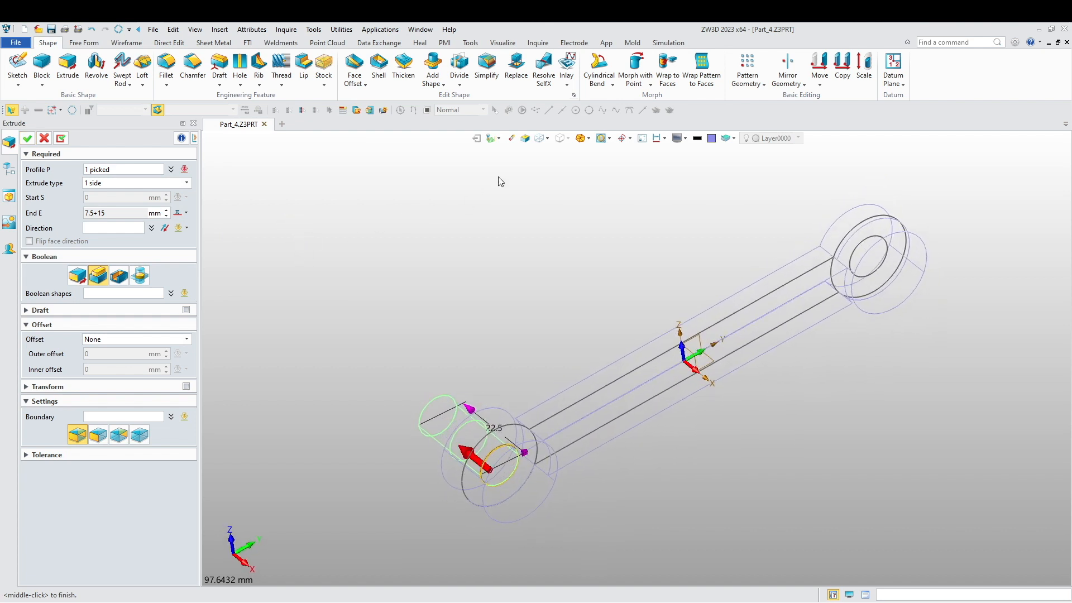
pyautogui.click(538, 140)
pyautogui.moveTo(486, 261)
pyautogui.mouseDown(button='right')
pyautogui.moveTo(510, 273)
pyautogui.moveTo(513, 291)
pyautogui.moveTo(491, 286)
pyautogui.mouseUp(button='right')
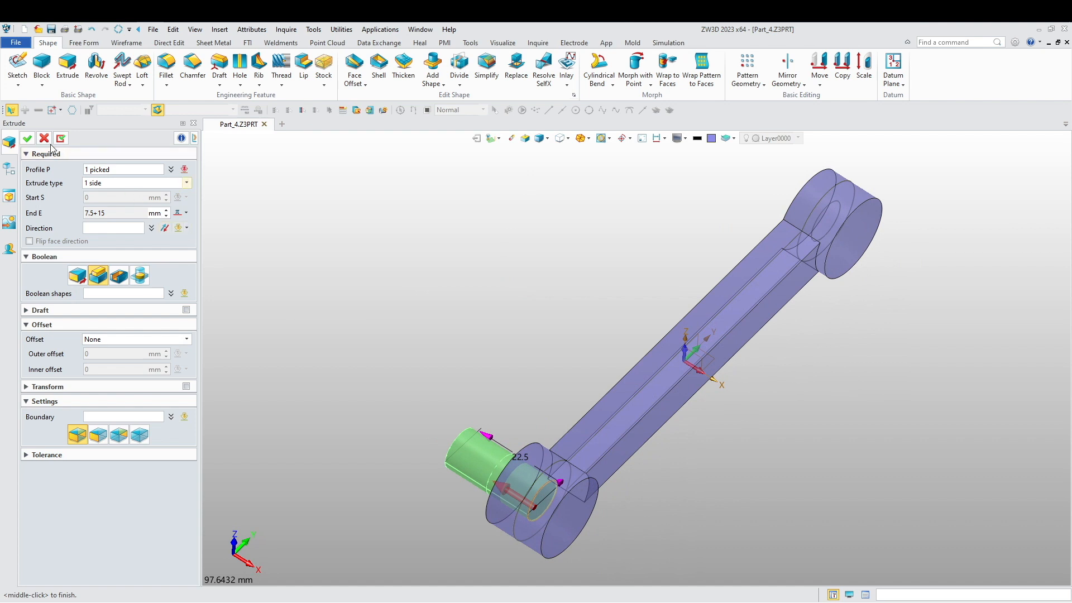
pyautogui.click(30, 142)
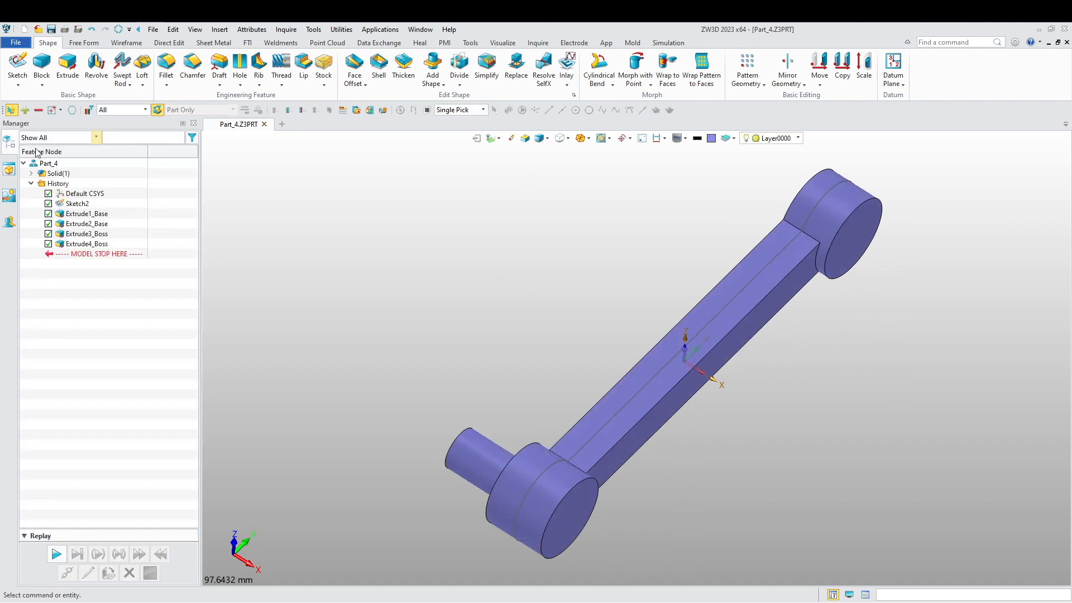
# Step: Start another Extrude in wireframe display, picking the inner circle at the positive Y end as profile
pyautogui.moveTo(431, 370)
pyautogui.mouseDown(button='right')
pyautogui.moveTo(428, 350)
pyautogui.moveTo(394, 333)
pyautogui.moveTo(531, 319)
pyautogui.mouseUp(button='right')
pyautogui.moveTo(531, 320); pyautogui.dragTo(440, 364, button='middle')
pyautogui.click(68, 65)
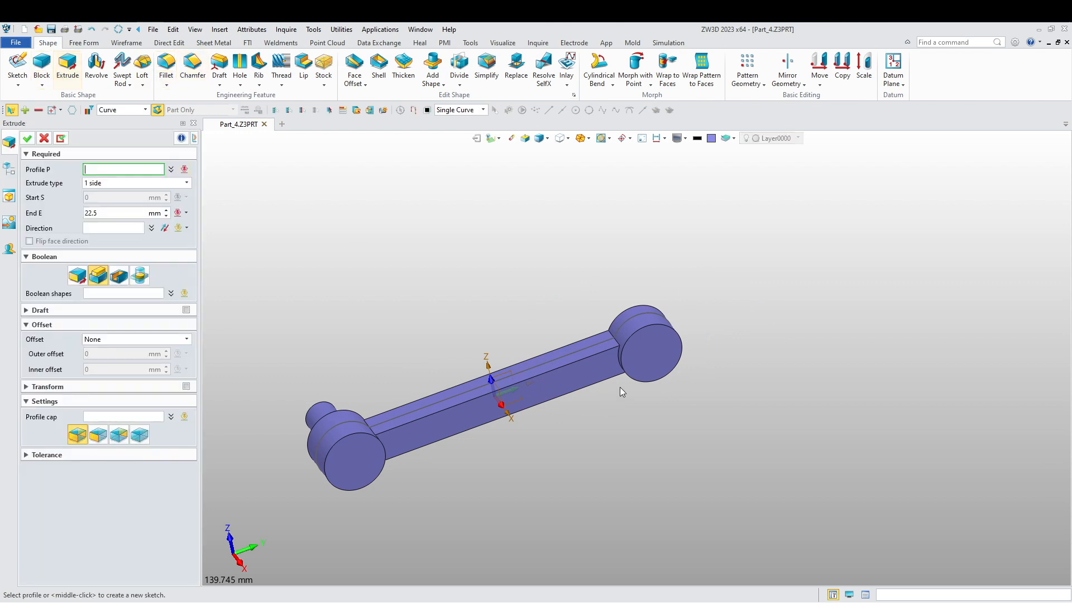
pyautogui.scroll(4, 616, 396)
pyautogui.click(540, 138)
pyautogui.click(665, 335)
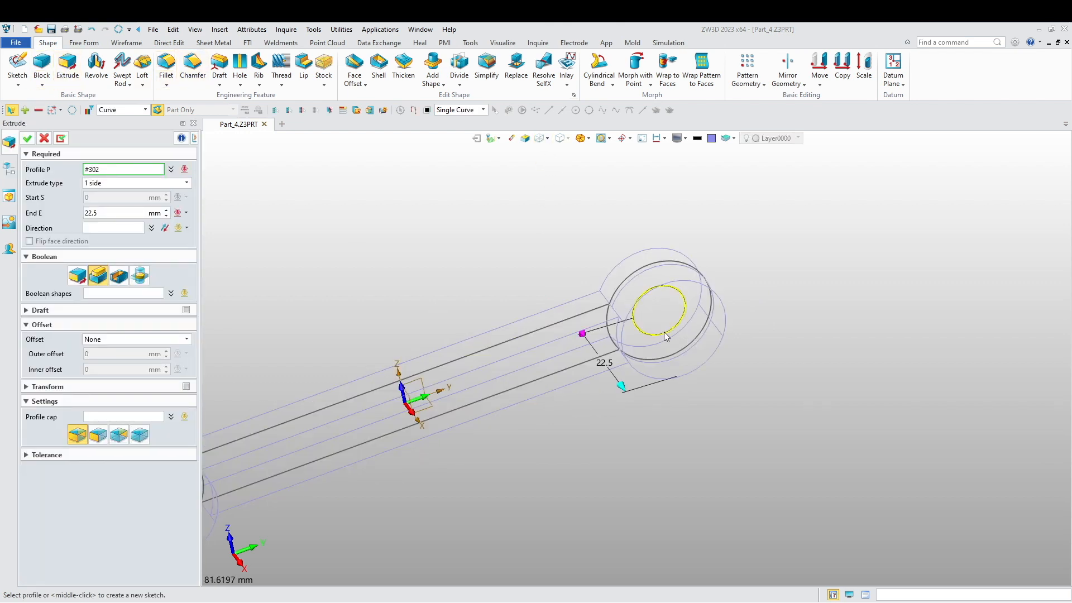
# Step: Set the extrusion's end to 7.5 mm and reverse its direction toward positive X
pyautogui.moveTo(378, 259); pyautogui.dragTo(455, 270, button='right')
pyautogui.click(89, 212)
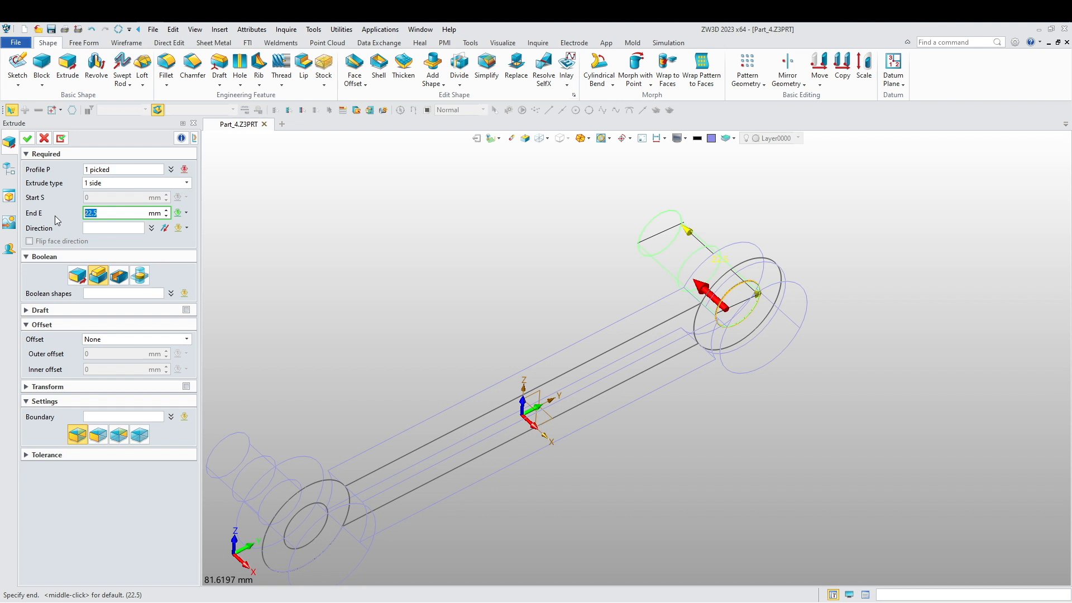
pyautogui.write('7.5')
pyautogui.press('Return')
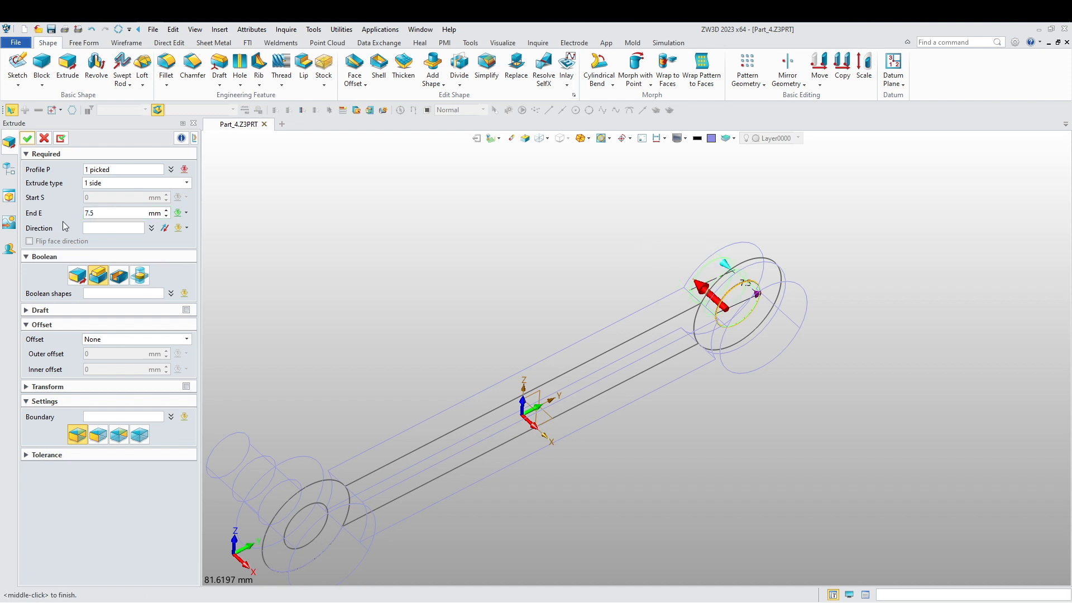
pyautogui.click(709, 301)
pyautogui.moveTo(678, 372); pyautogui.dragTo(706, 423, button='right')
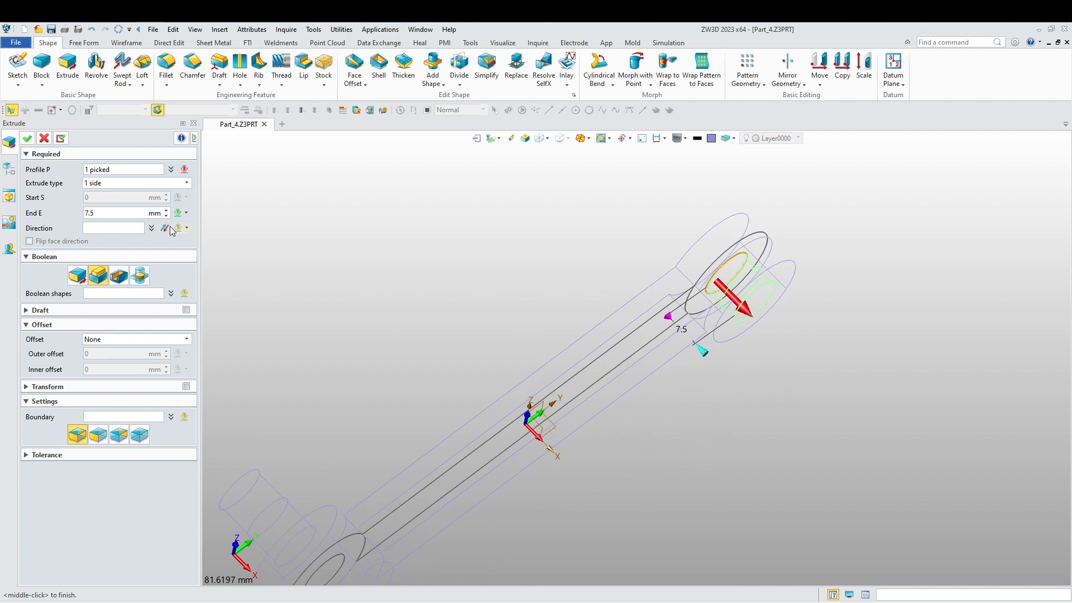
# Step: Set the second pin extrusion's end to 7.5+15.5 mm, switch to shaded display and create it as an added boss
pyautogui.click(106, 214)
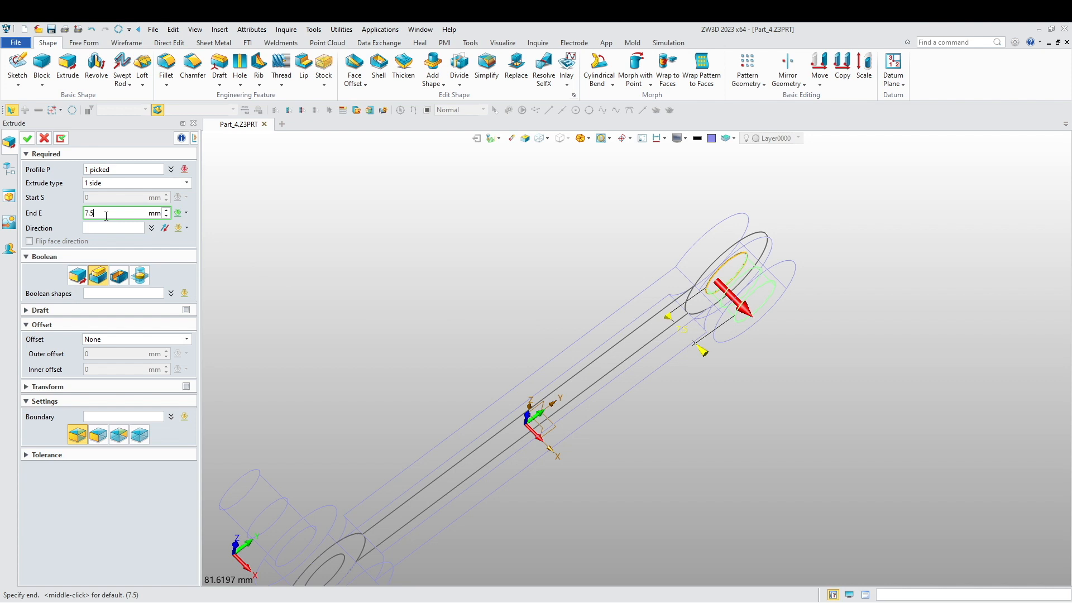
pyautogui.press('Return')
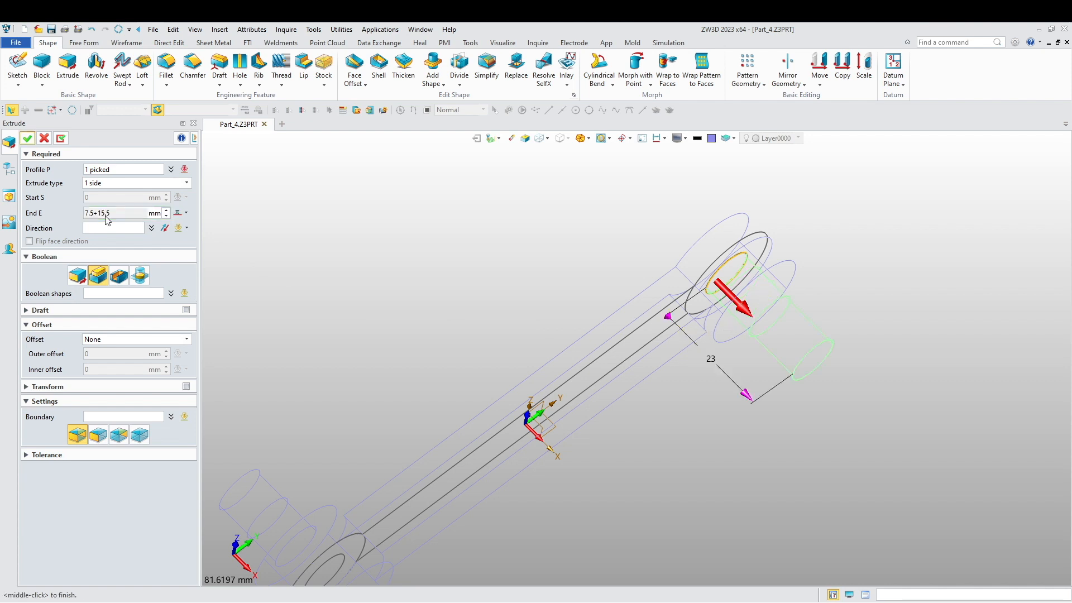
pyautogui.click(540, 138)
pyautogui.moveTo(474, 282)
pyautogui.mouseDown(button='right')
pyautogui.moveTo(515, 304)
pyautogui.moveTo(479, 272)
pyautogui.mouseUp(button='right')
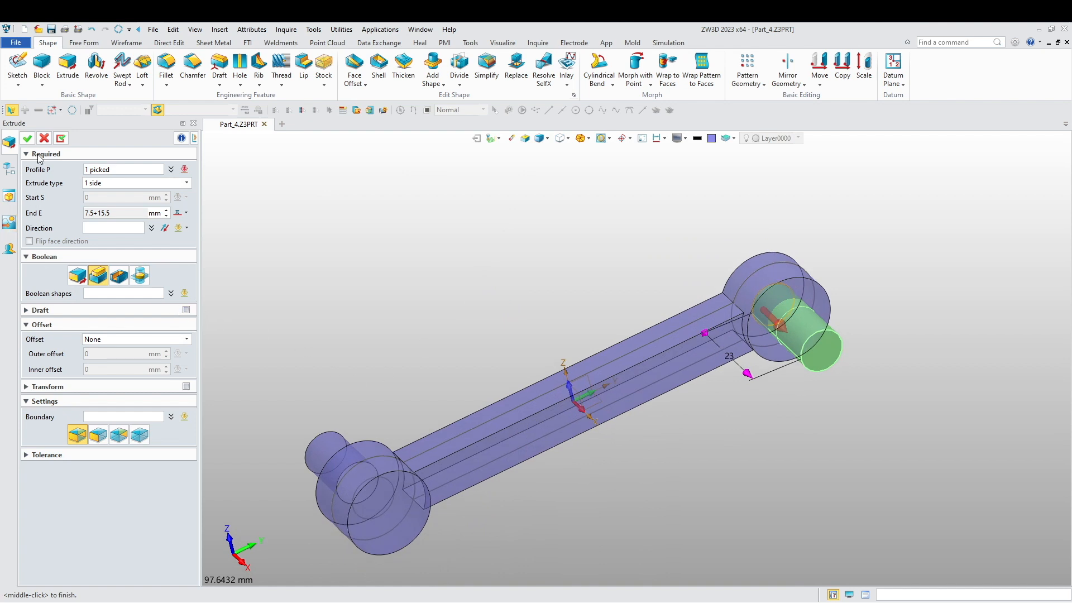
pyautogui.click(27, 138)
pyautogui.moveTo(333, 244); pyautogui.dragTo(441, 287, button='right')
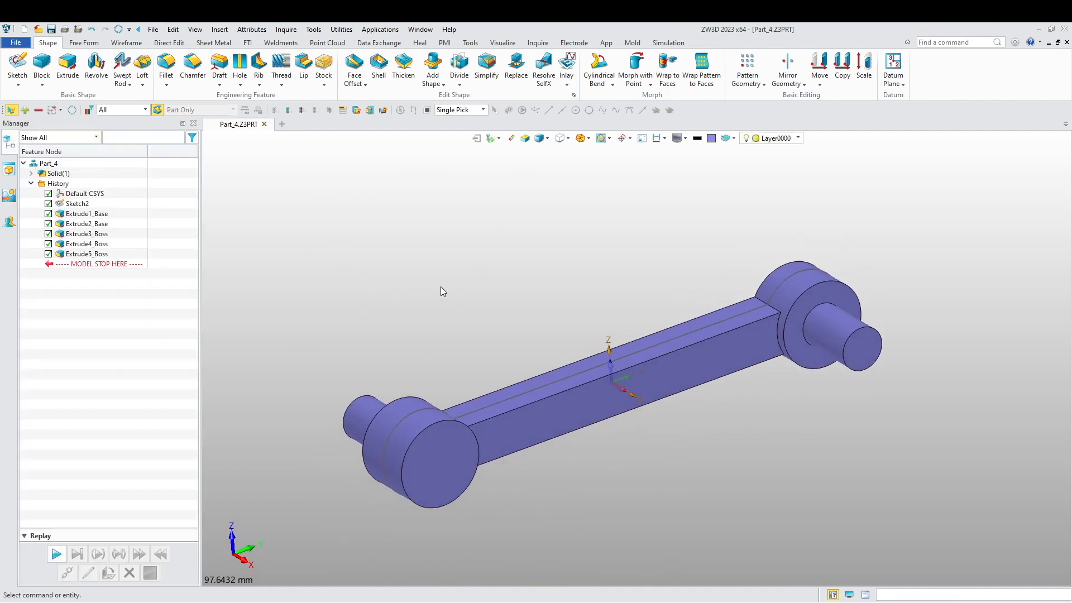
# Step: Start a Fillet and pick both outer rim edges of the round end on the negative Y side
pyautogui.scroll(-2, 440, 286)
pyautogui.moveTo(440, 287); pyautogui.dragTo(449, 318, button='right')
pyautogui.moveTo(449, 324); pyautogui.dragTo(444, 295, button='middle')
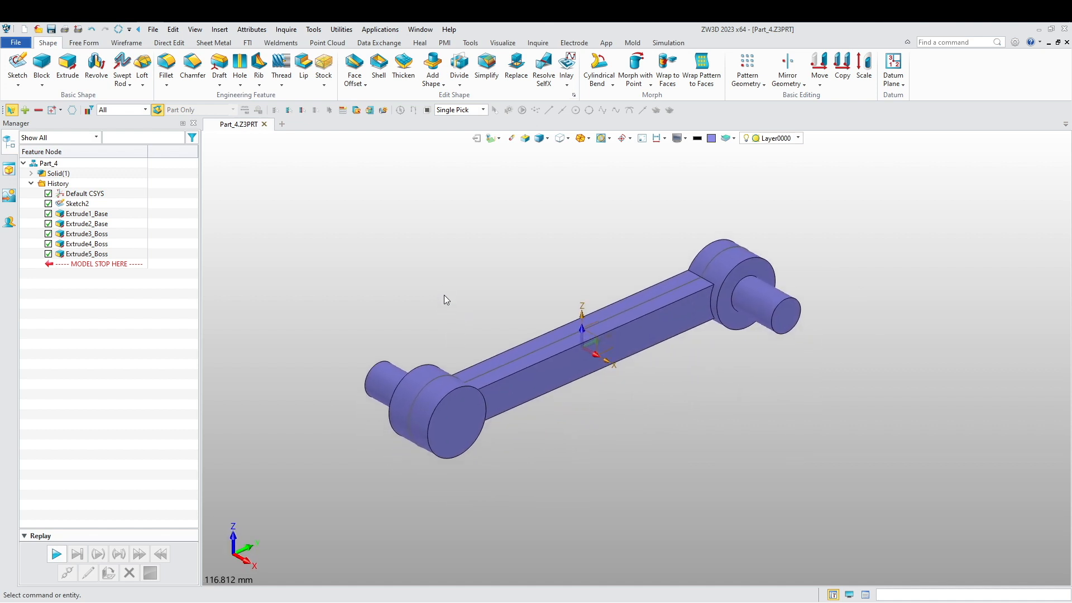
pyautogui.moveTo(443, 295); pyautogui.dragTo(421, 321, button='right')
pyautogui.scroll(-2, 421, 323)
pyautogui.moveTo(421, 322); pyautogui.dragTo(418, 286, button='middle')
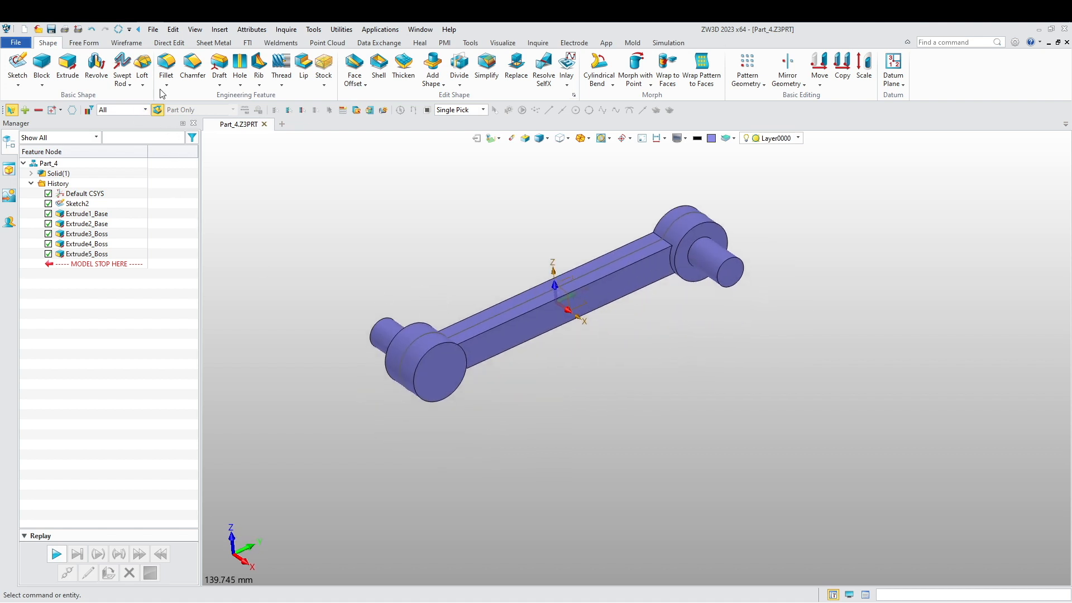
pyautogui.click(166, 62)
pyautogui.click(417, 398)
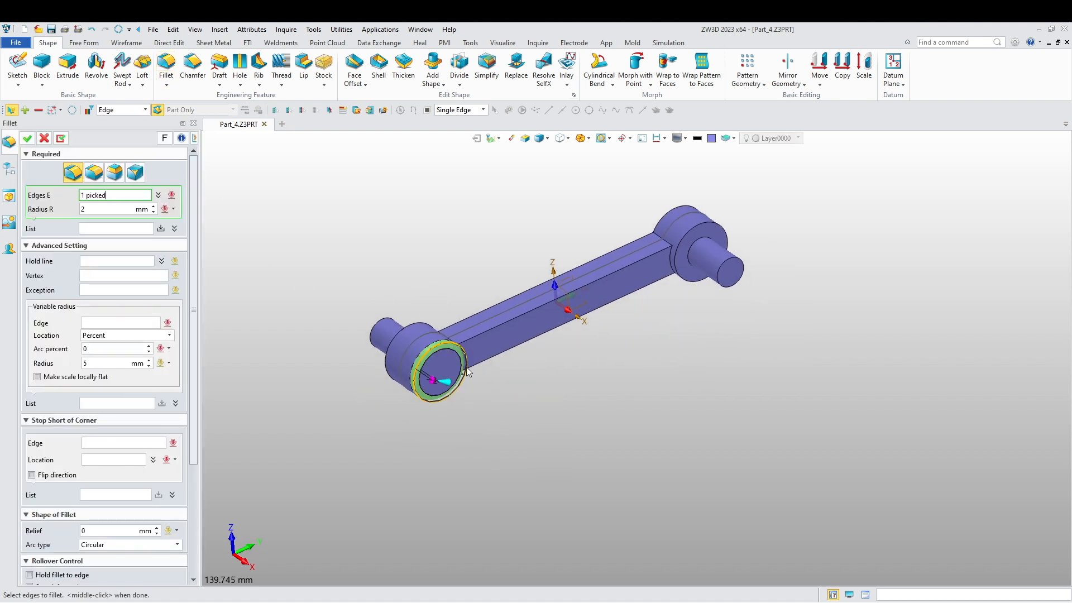
pyautogui.click(387, 360)
pyautogui.moveTo(349, 424); pyautogui.dragTo(313, 438, button='right')
pyautogui.scroll(3, 447, 346)
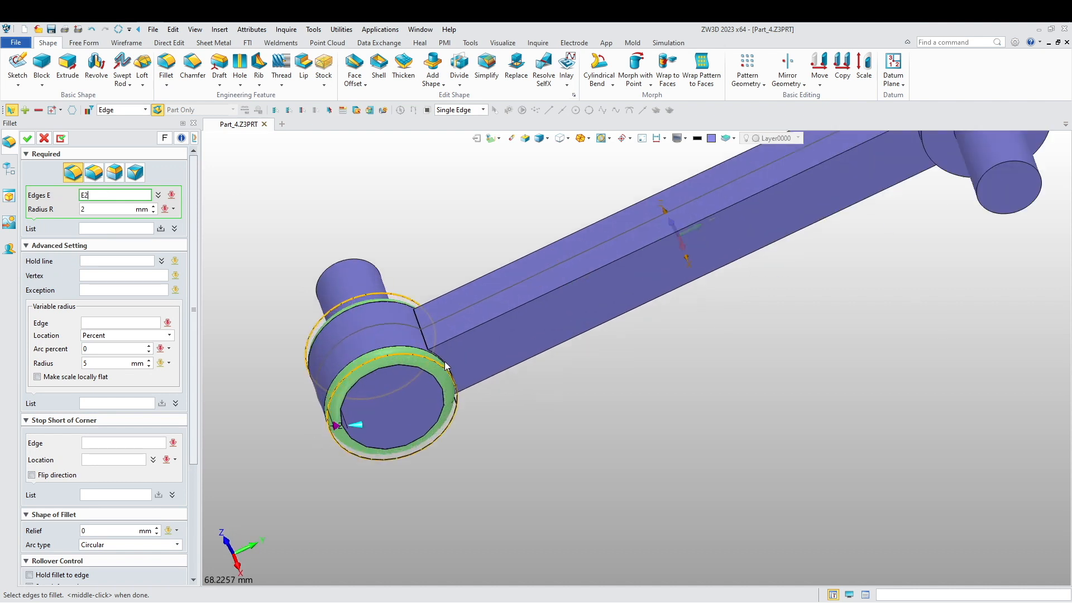
# Step: Add the straight bar-to-end junction edge and an adjoining long bar edge to the fillet and set its radius to 1 mm
pyautogui.click(452, 343)
pyautogui.click(424, 336)
pyautogui.middleClick(58, 214)
pyautogui.write('1')
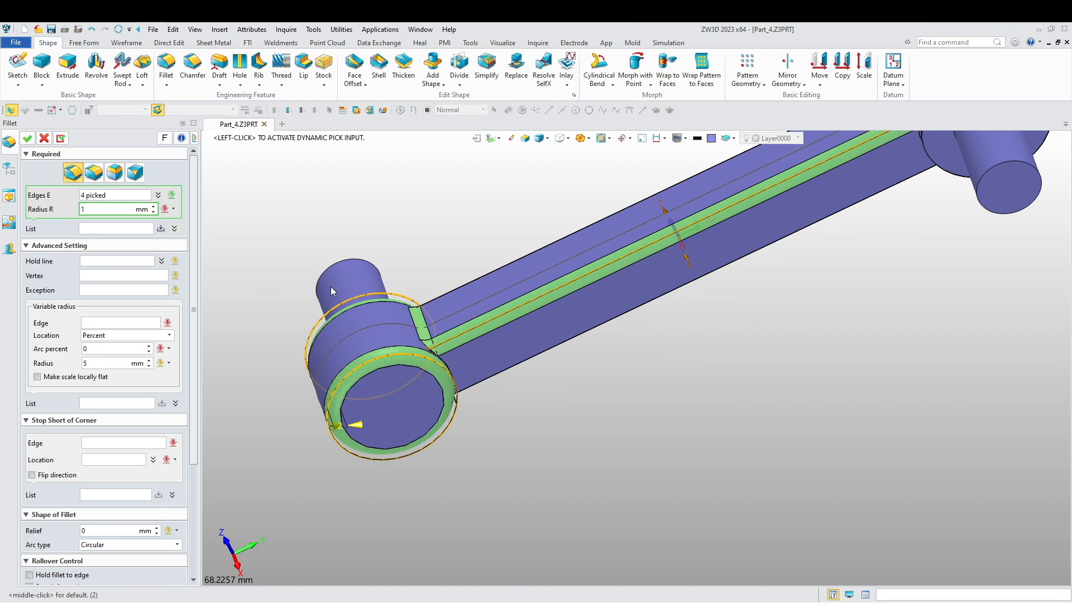
pyautogui.scroll(3, 459, 427)
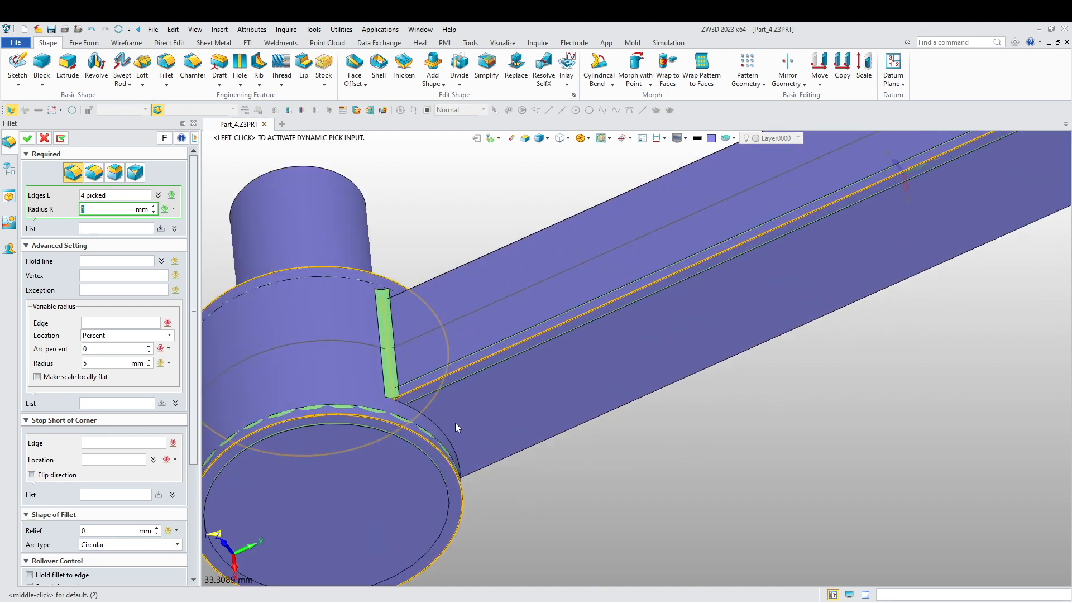
# Step: Extend the fillet selection with the curved junction edge on the front face and the bar's remaining visible long edges
pyautogui.click(133, 200)
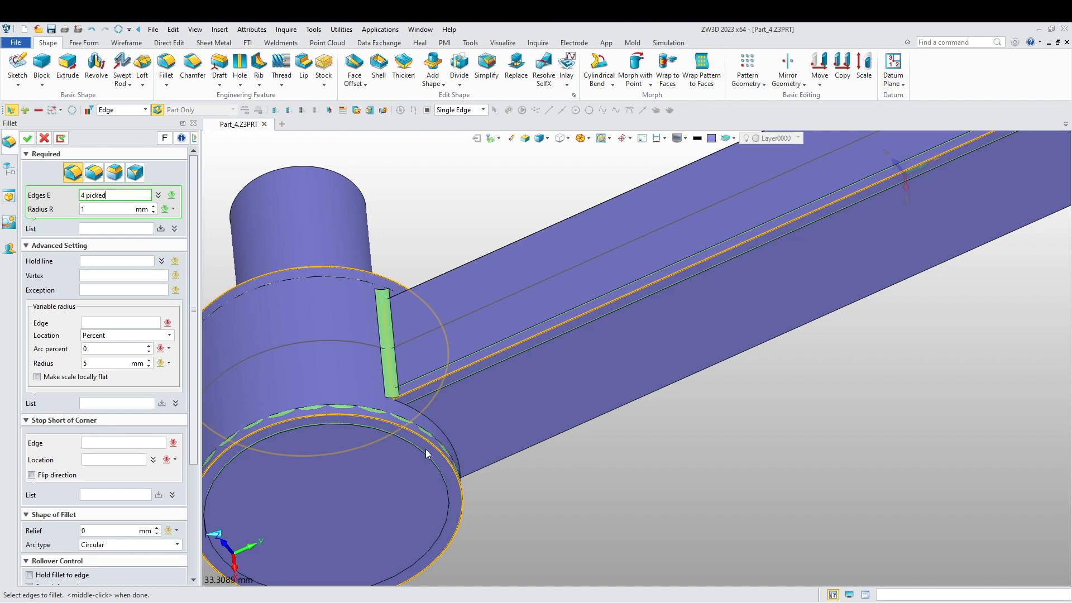
pyautogui.click(501, 458)
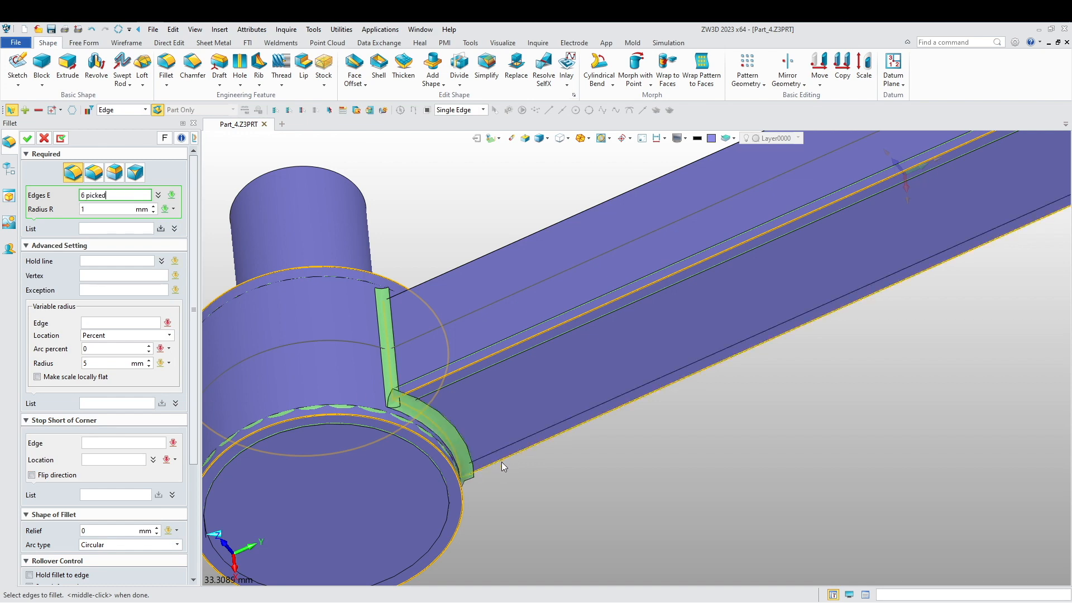
pyautogui.scroll(-3, 502, 461)
pyautogui.moveTo(572, 502); pyautogui.dragTo(624, 481, button='right')
pyautogui.click(516, 395)
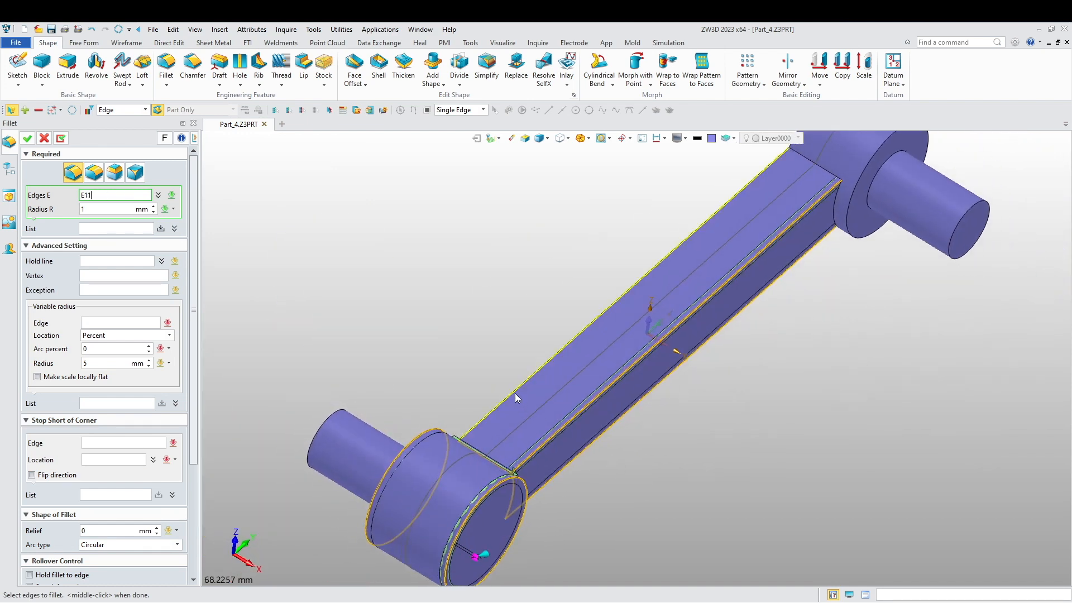
# Step: Add the curved junction edge on the pin side, the underside junction edge and the remaining long bar edge to the fillet
pyautogui.moveTo(430, 364); pyautogui.dragTo(463, 461, button='right')
pyautogui.scroll(4, 511, 563)
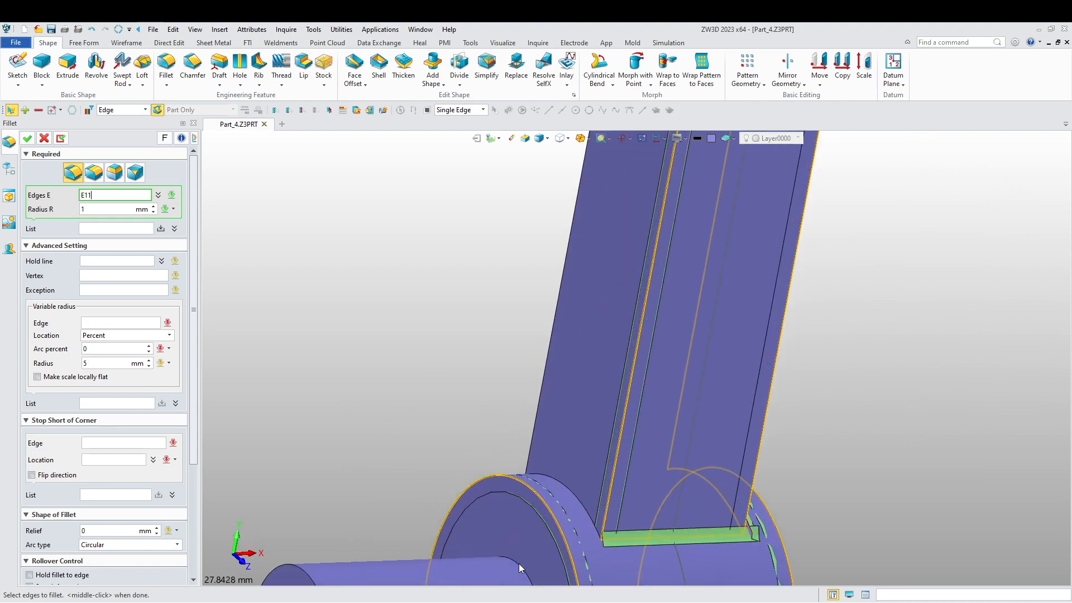
pyautogui.click(576, 499)
pyautogui.moveTo(423, 393); pyautogui.dragTo(507, 429, button='right')
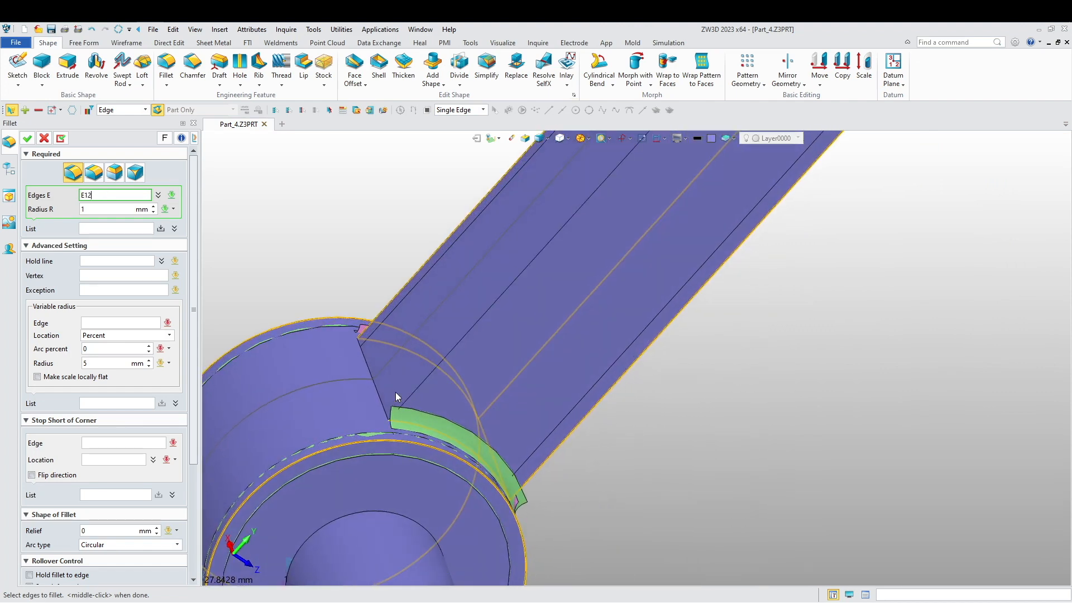
pyautogui.click(384, 403)
pyautogui.click(417, 396)
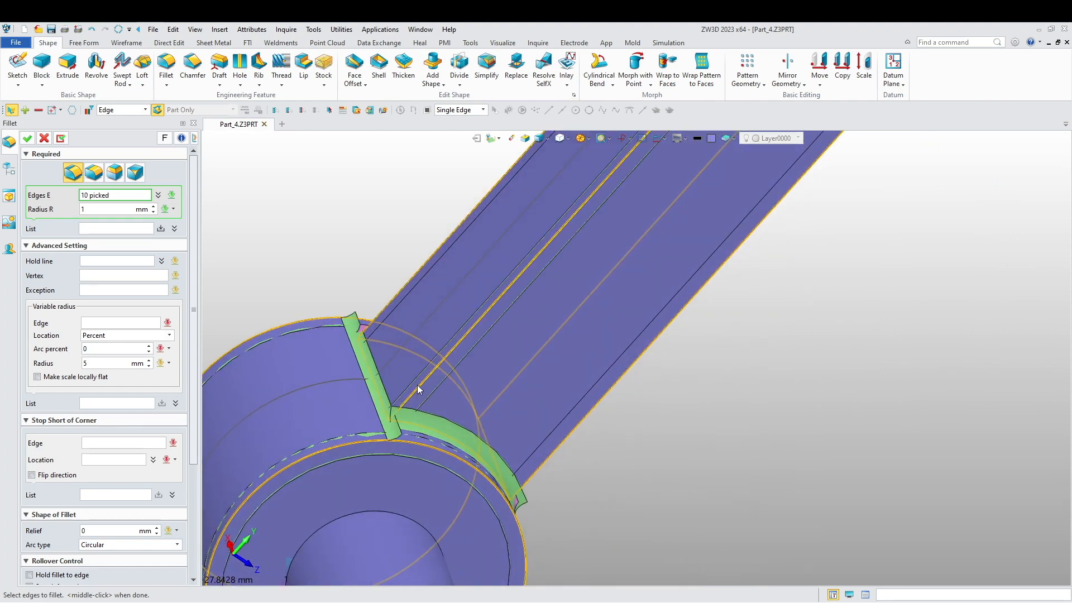
# Step: Pick the edges where the bar meets the round end on the positive Y side for the same fillet
pyautogui.scroll(-5, 591, 394)
pyautogui.moveTo(590, 394); pyautogui.dragTo(510, 366, button='right')
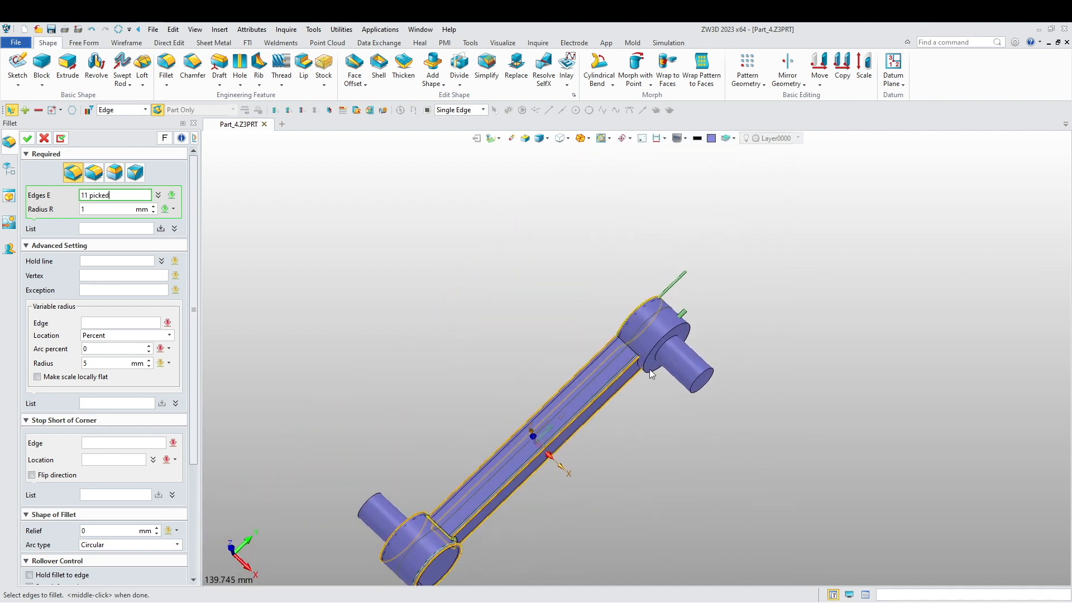
pyautogui.scroll(4, 610, 371)
pyautogui.click(623, 328)
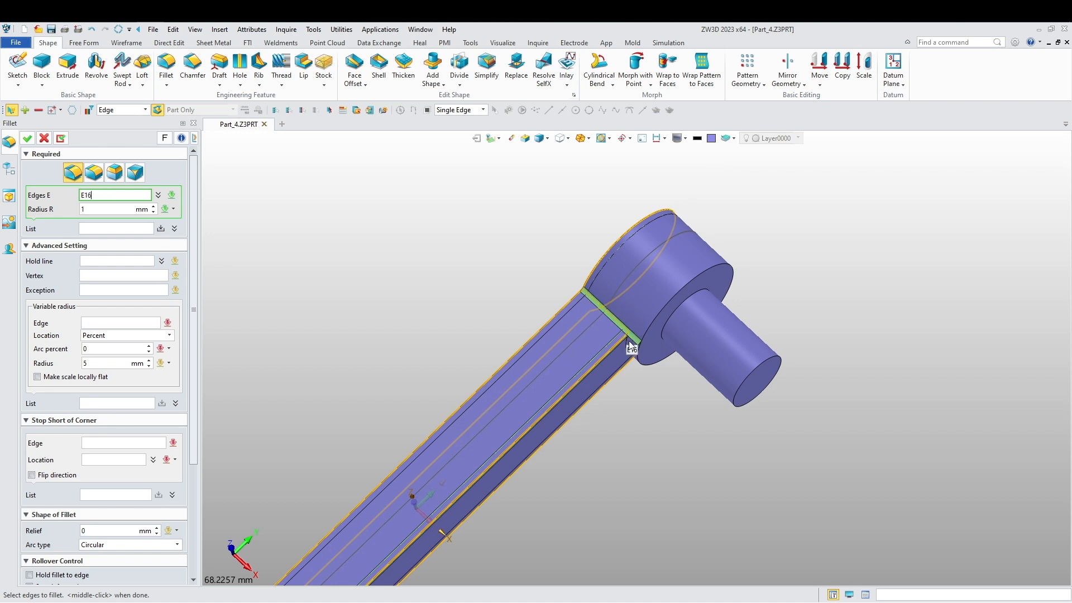
pyautogui.click(646, 340)
pyautogui.moveTo(646, 438); pyautogui.dragTo(603, 409, button='right')
pyautogui.click(602, 406)
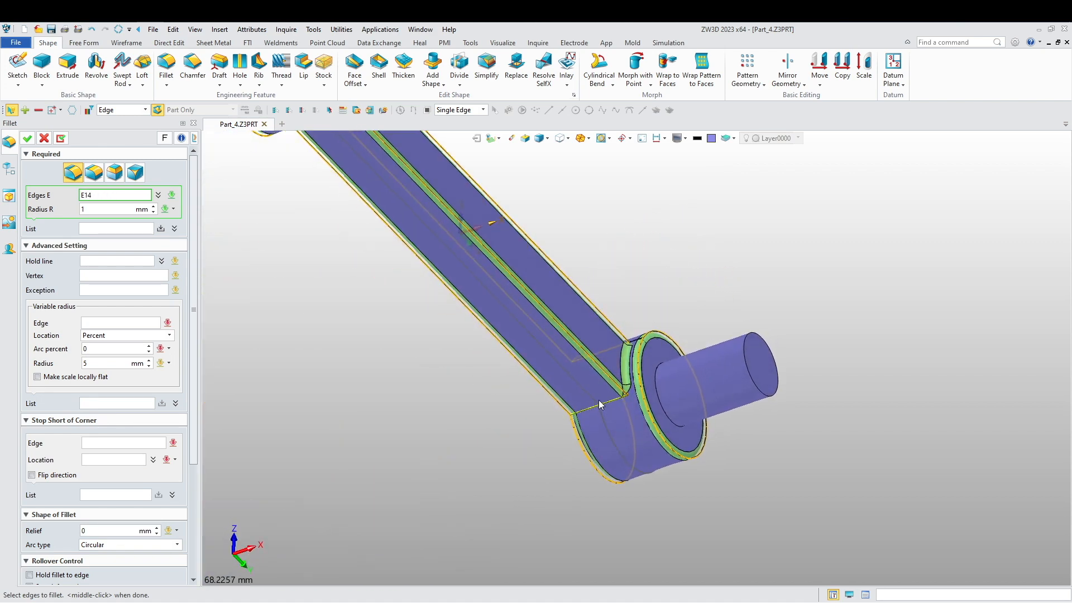
# Step: Check the picked edges from several sides and create the 1 mm fillet on the link
pyautogui.scroll(-3, 600, 404)
pyautogui.moveTo(480, 451); pyautogui.dragTo(591, 397, button='right')
pyautogui.scroll(3, 592, 397)
pyautogui.moveTo(700, 478); pyautogui.dragTo(537, 465, button='right')
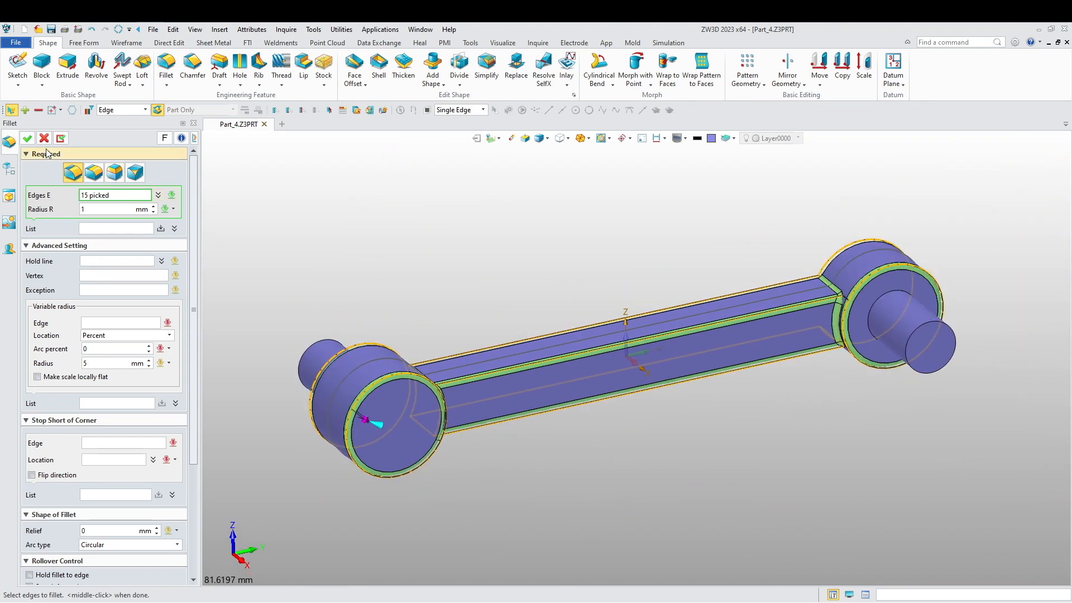
pyautogui.click(27, 138)
pyautogui.moveTo(587, 432); pyautogui.dragTo(592, 402, button='right')
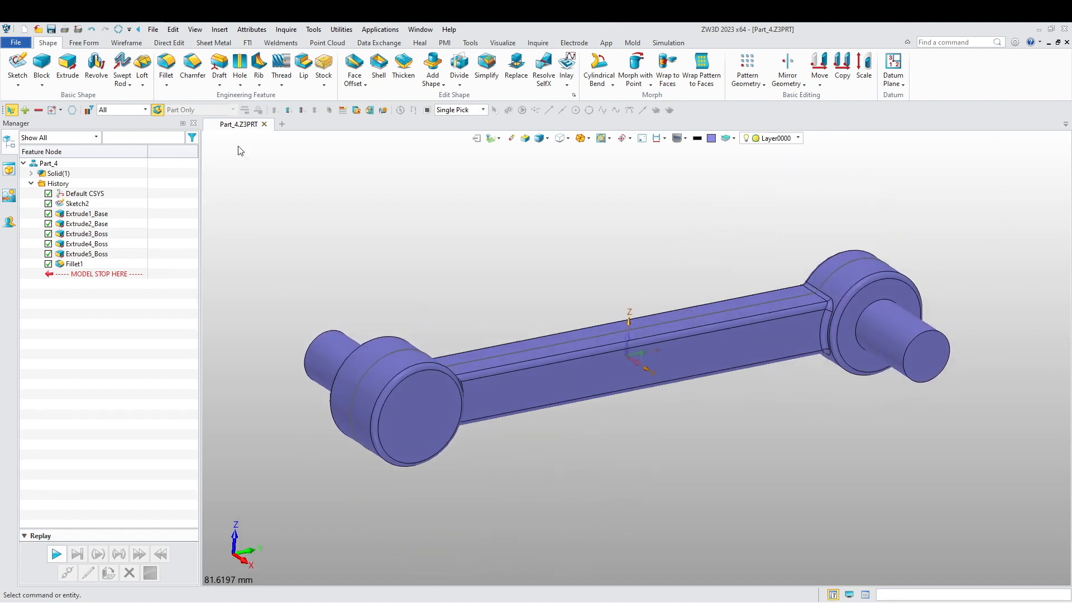
# Step: Chamfer the outer end edges of both pins with a 1 mm setback
pyautogui.click(192, 64)
pyautogui.click(326, 340)
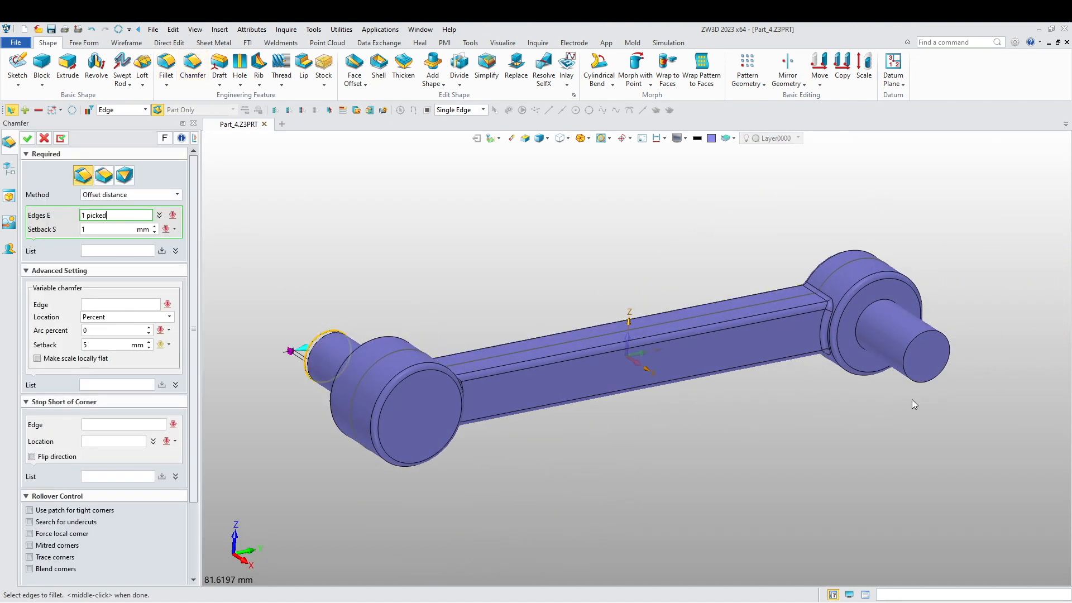
pyautogui.click(915, 378)
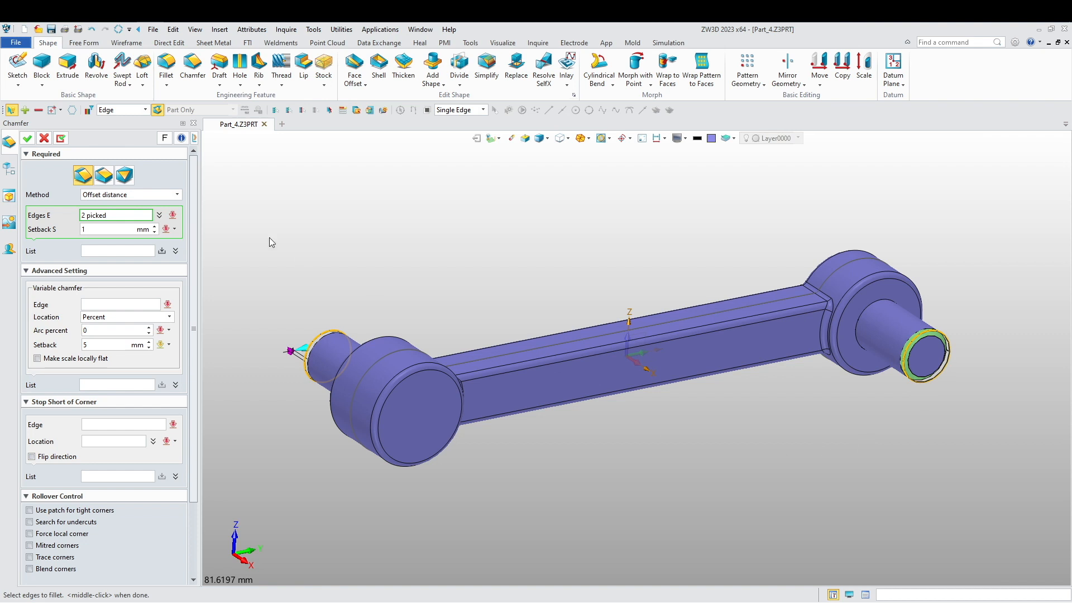
pyautogui.click(28, 138)
pyautogui.moveTo(376, 274); pyautogui.dragTo(492, 297, button='right')
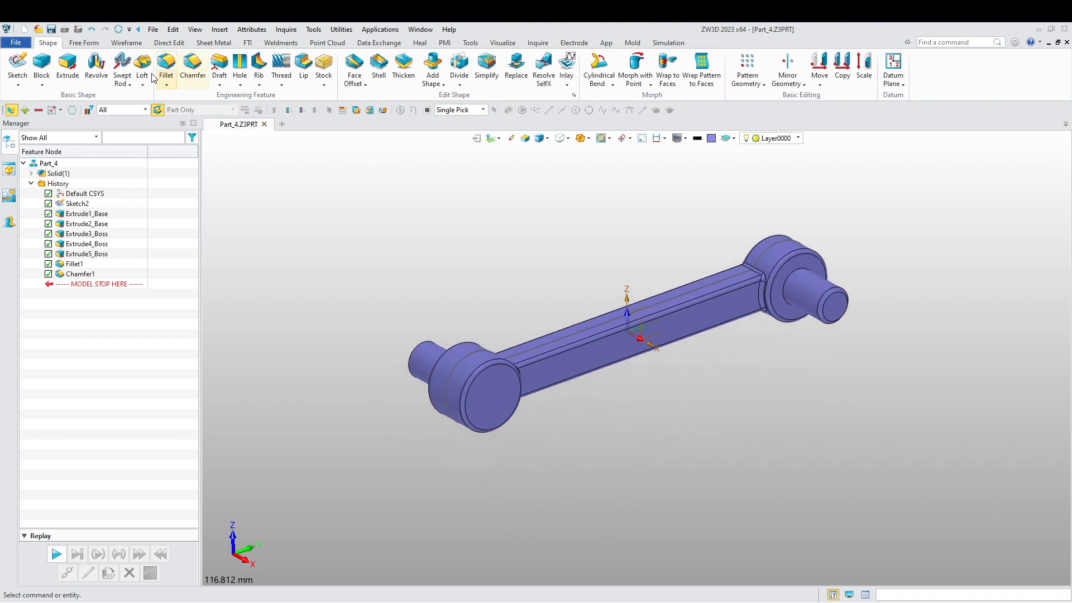
# Step: Save the part as Part_4 in the Assembly Exercise 2 folder and close it
pyautogui.click(51, 29)
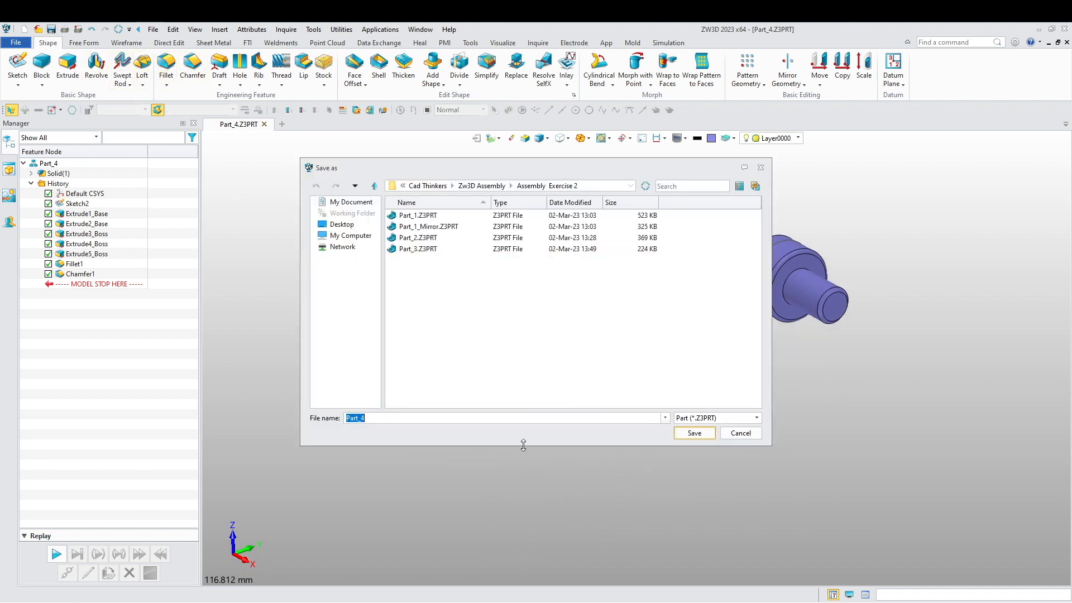
pyautogui.click(694, 433)
pyautogui.click(264, 124)
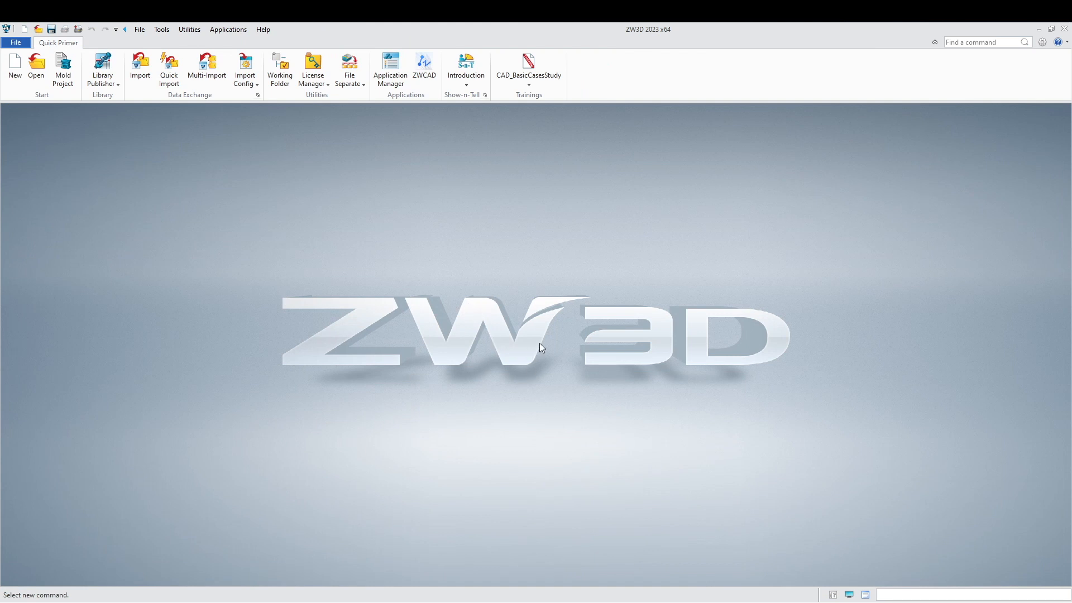
# Step: Create a new standard part file named Part_5
pyautogui.click(15, 68)
pyautogui.click(568, 363)
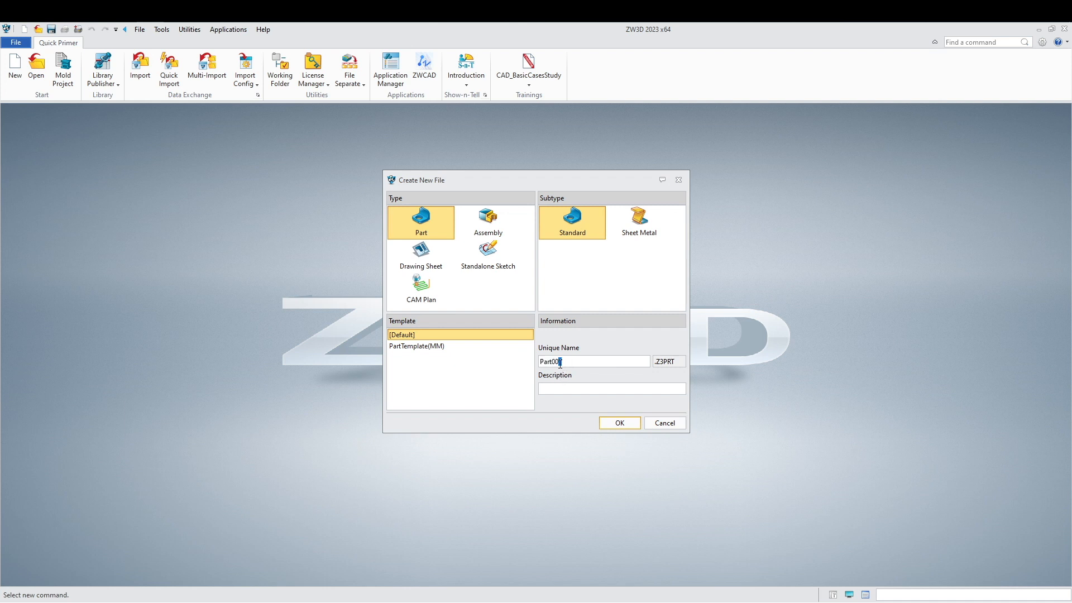
pyautogui.press('BackSpace')
pyautogui.write('_5')
pyautogui.click(618, 422)
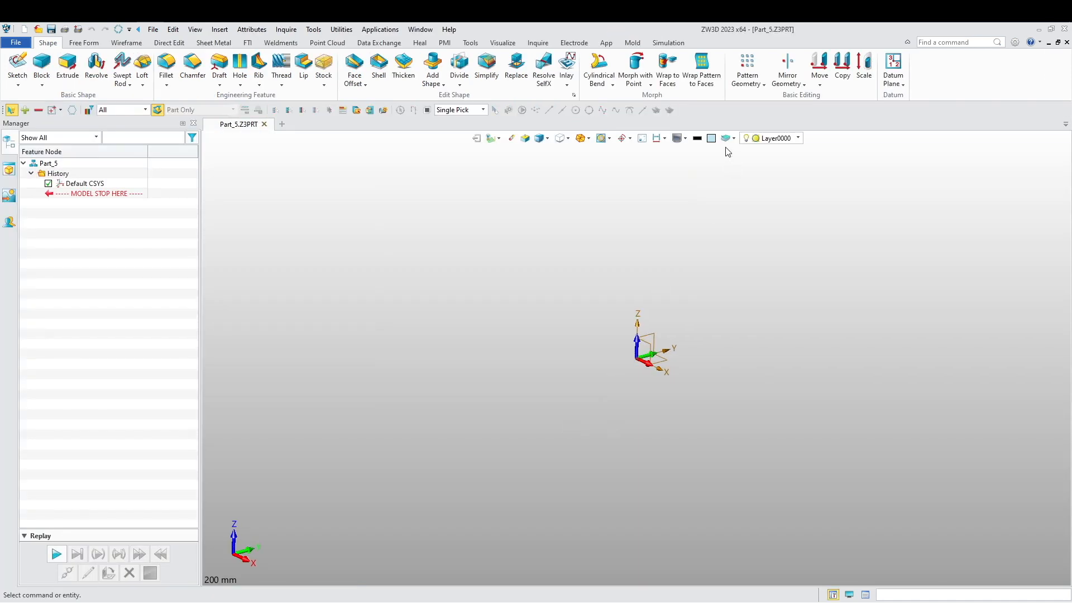
# Step: Set the face colour to golden orange and open a new sketch on the default YZ plane
pyautogui.click(712, 138)
pyautogui.click(762, 230)
pyautogui.rightClick(657, 245)
pyautogui.click(673, 304)
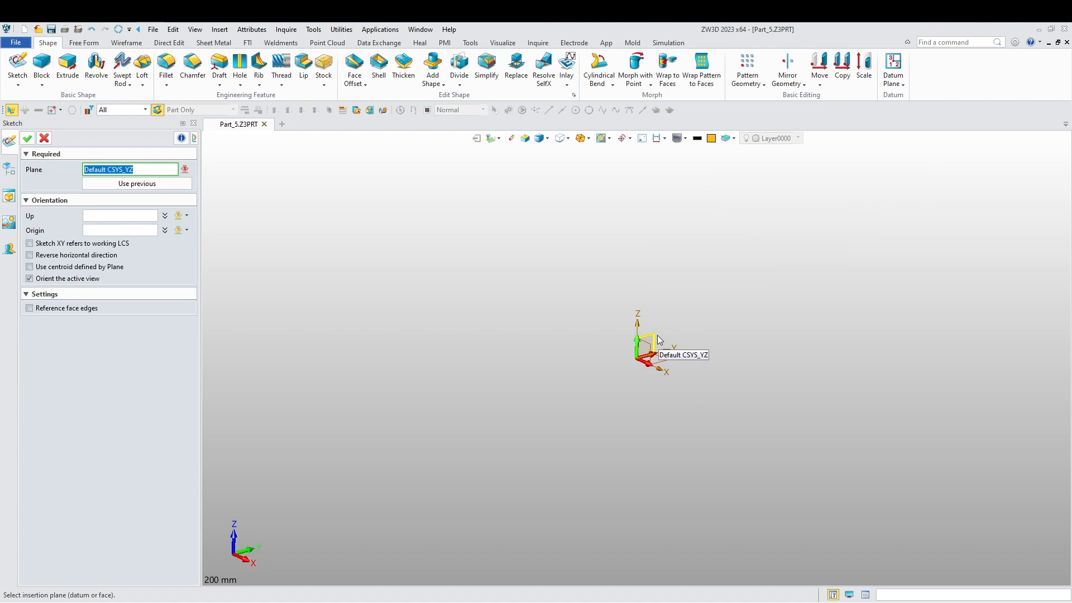
pyautogui.middleClick(588, 320)
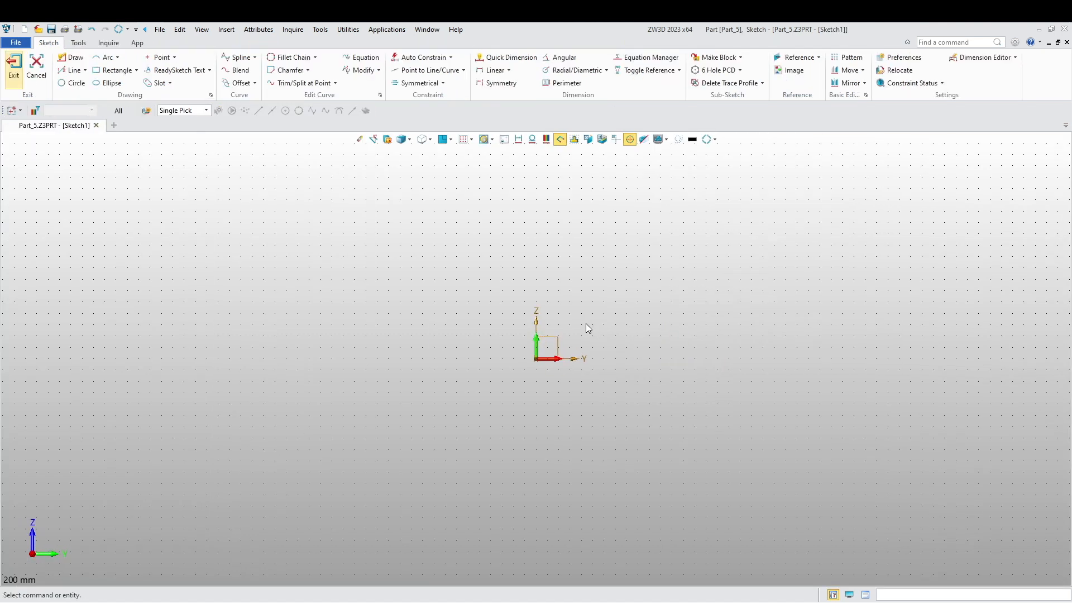
# Step: Sketch a 10 mm diameter circle centred on the origin and exit the sketch
pyautogui.click(71, 84)
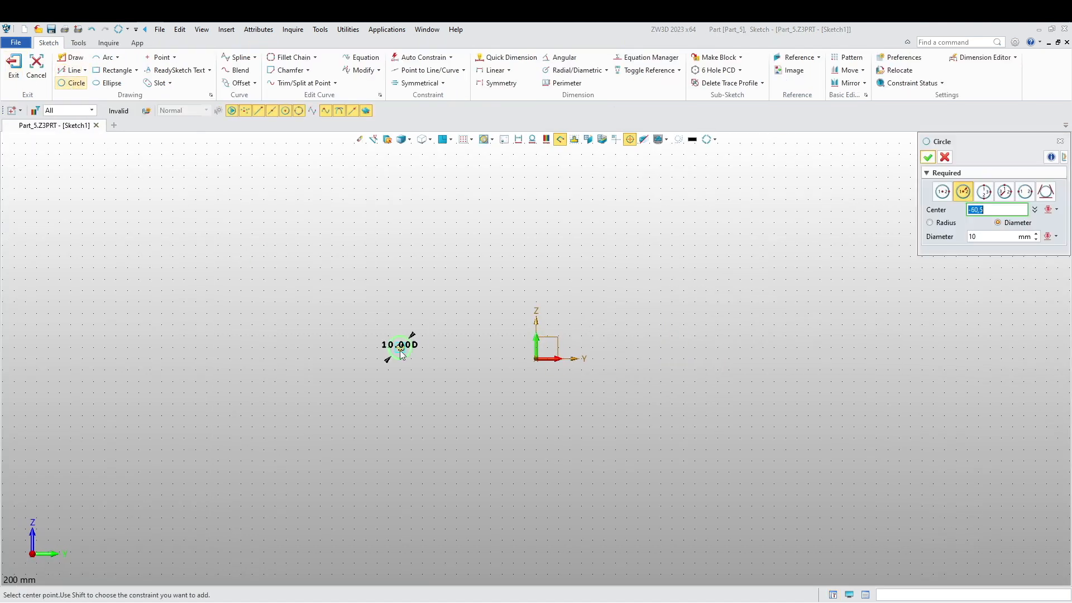
pyautogui.click(539, 361)
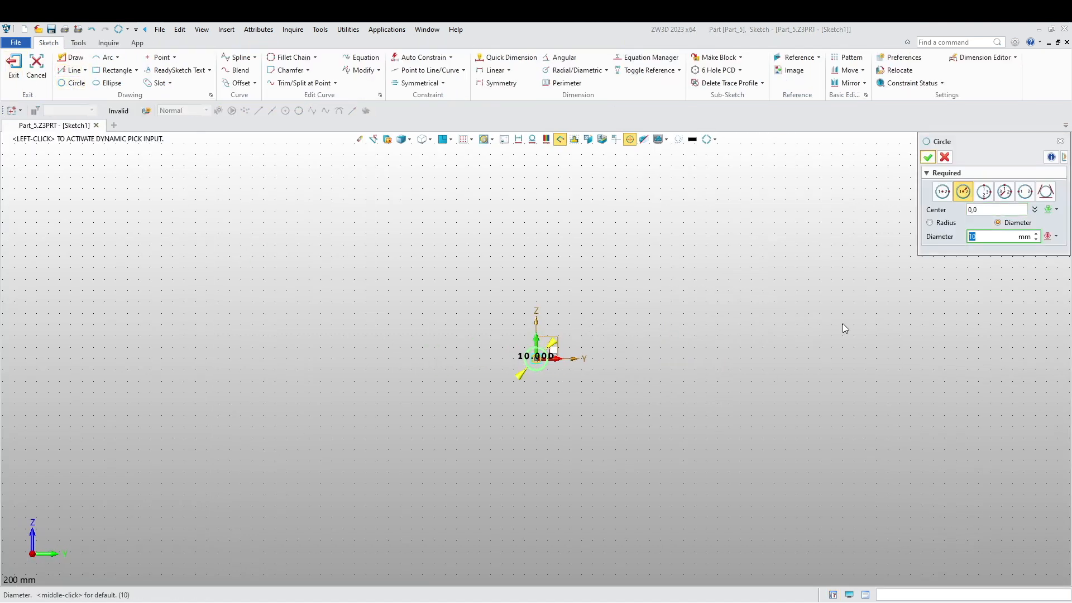
pyautogui.click(927, 158)
pyautogui.moveTo(912, 173); pyautogui.dragTo(805, 397, button='middle')
pyautogui.scroll(8, 573, 394)
pyautogui.moveTo(395, 355); pyautogui.dragTo(426, 378, button='middle')
pyautogui.moveTo(426, 378); pyautogui.dragTo(404, 356, button='right')
pyautogui.click(13, 66)
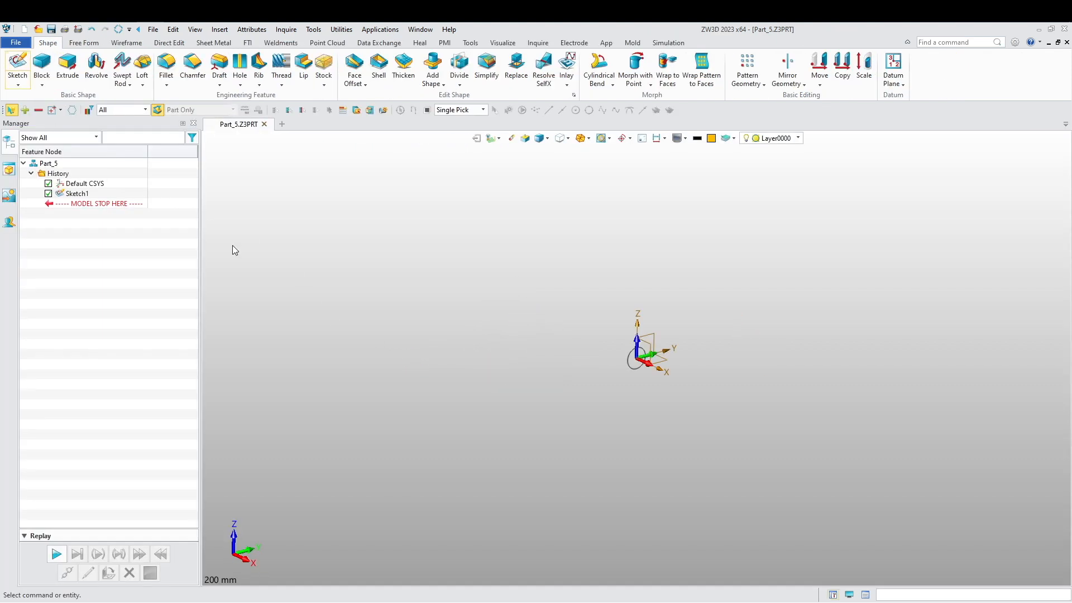
# Step: Extrude the circle symmetrically as a base with the end value set to 20 mm
pyautogui.click(68, 66)
pyautogui.click(548, 368)
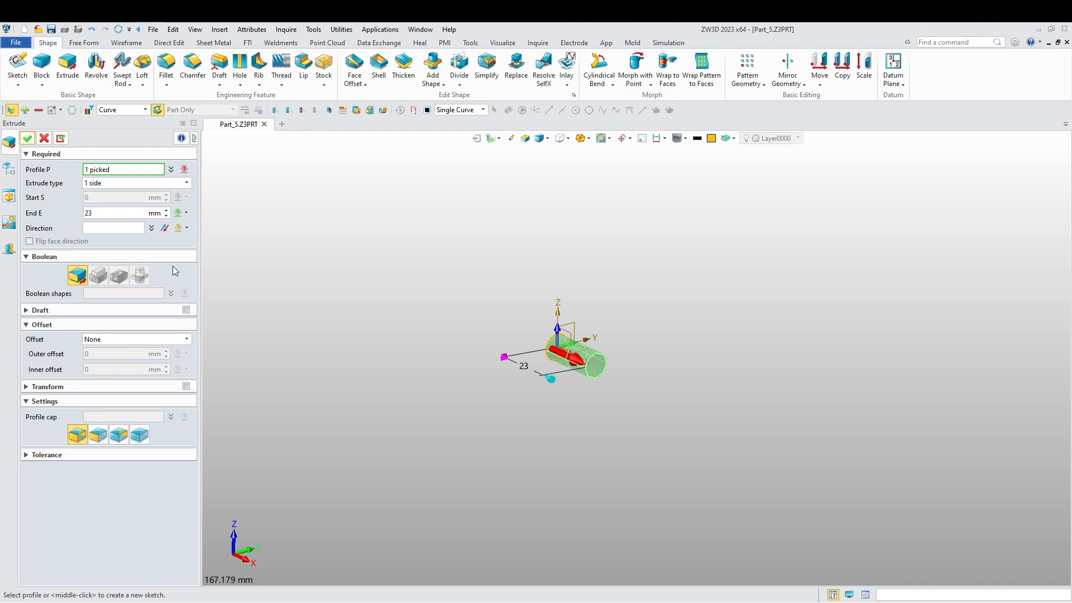
pyautogui.click(186, 183)
pyautogui.click(103, 207)
pyautogui.moveTo(93, 213); pyautogui.dragTo(81, 207)
pyautogui.press('Return')
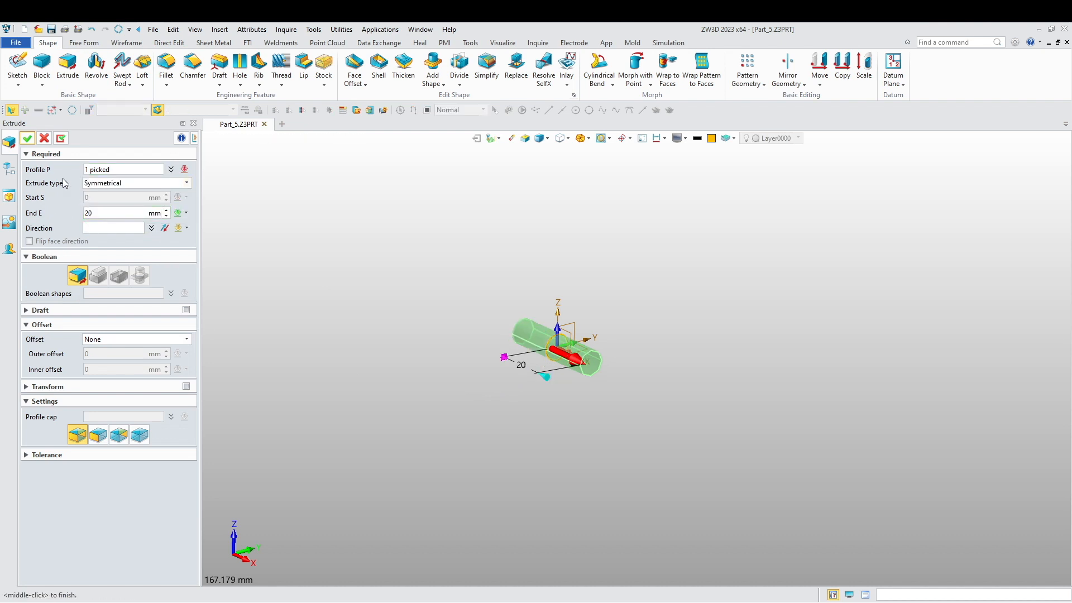
pyautogui.click(26, 138)
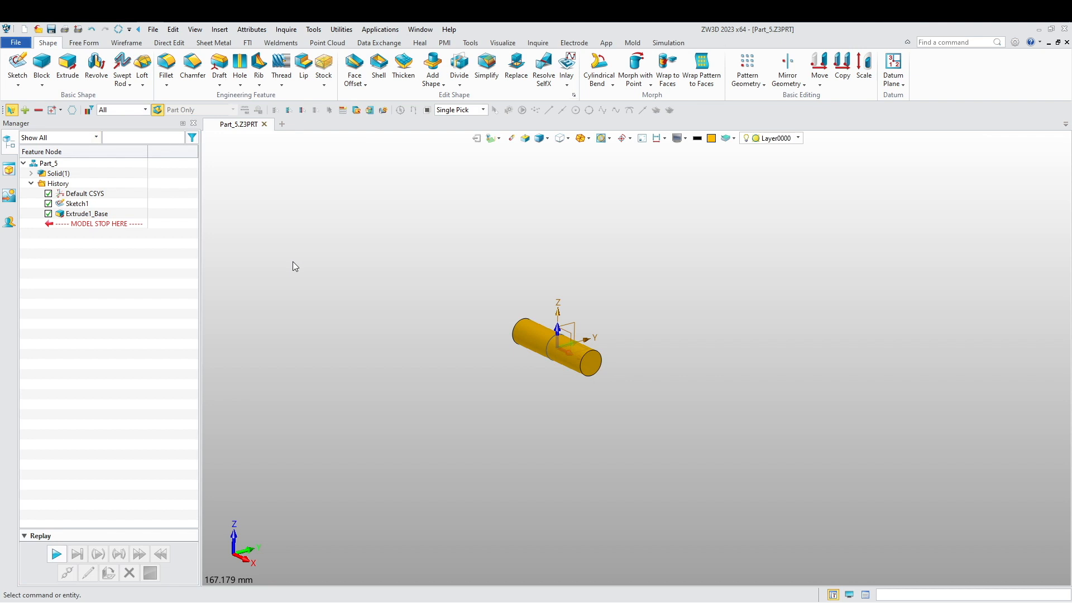
# Step: Chamfer the circular edges at both ends of the cylindrical pin with a 1 mm setback
pyautogui.click(197, 71)
pyautogui.click(514, 340)
pyautogui.click(585, 378)
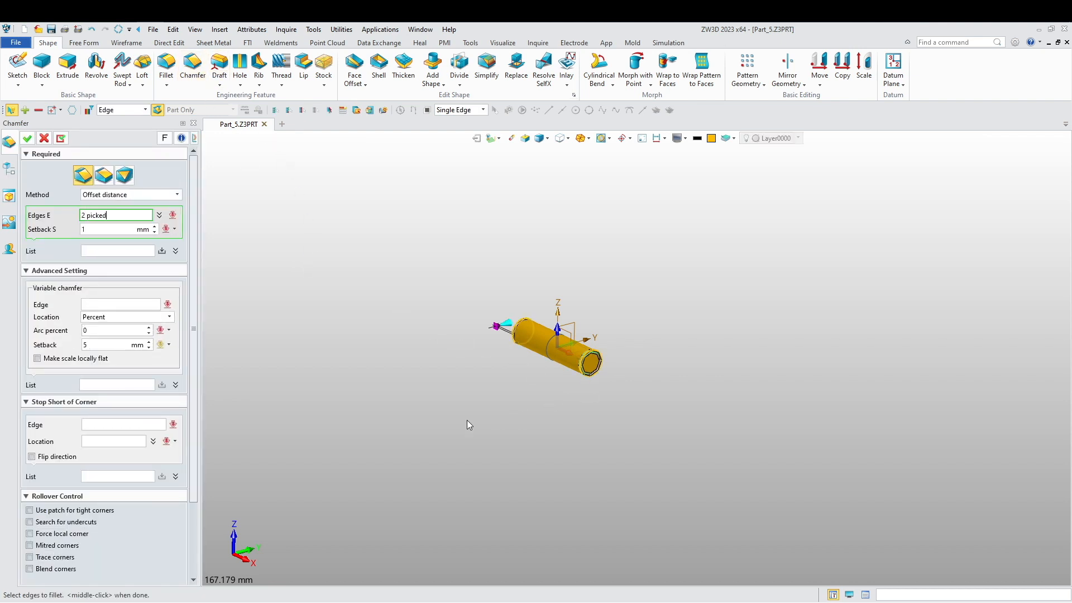
pyautogui.click(27, 138)
pyautogui.moveTo(327, 301); pyautogui.dragTo(399, 380, button='right')
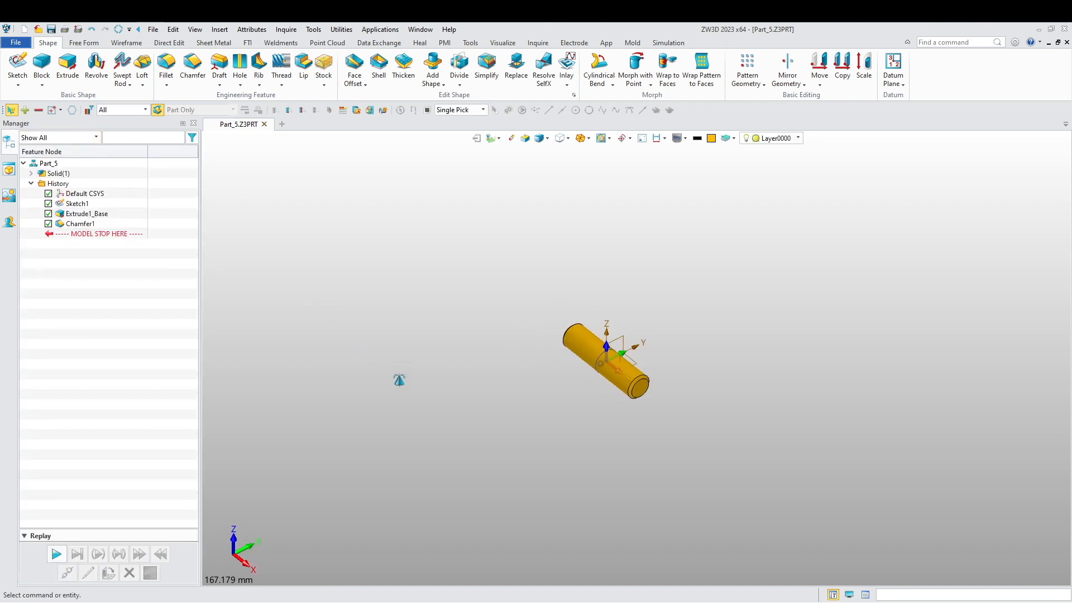
pyautogui.moveTo(398, 402); pyautogui.dragTo(393, 366, button='middle')
pyautogui.scroll(-1, 391, 367)
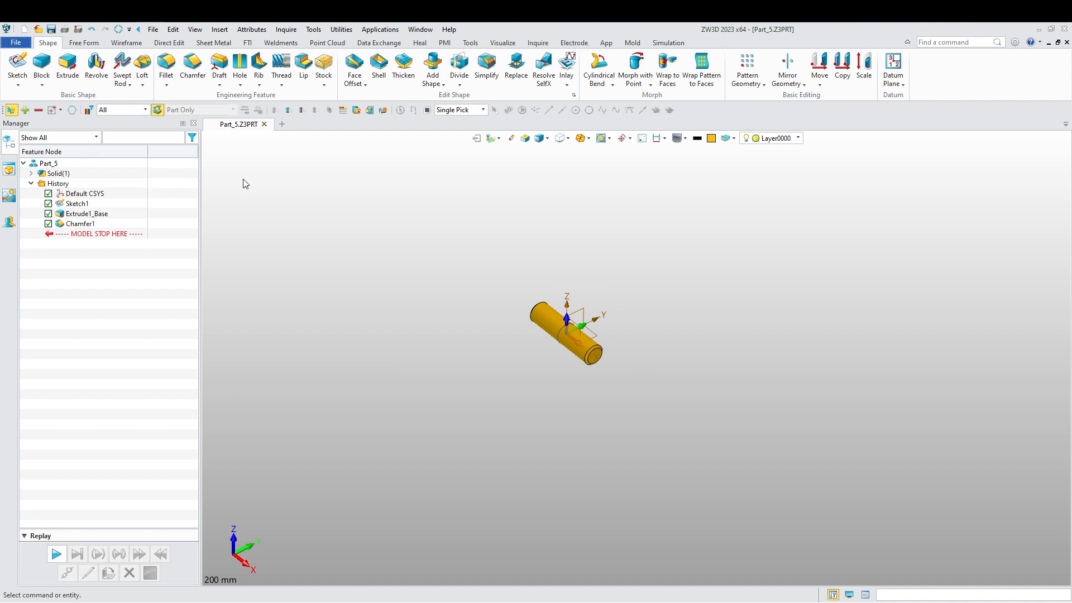
# Step: Save Part_5 and close its file
pyautogui.click(51, 29)
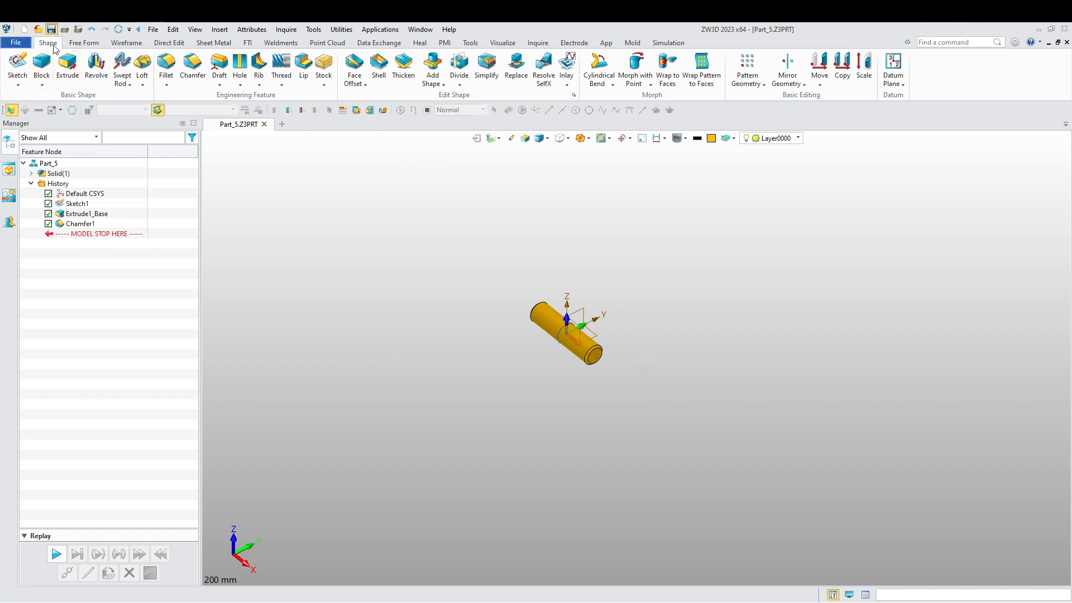
pyautogui.press('Return')
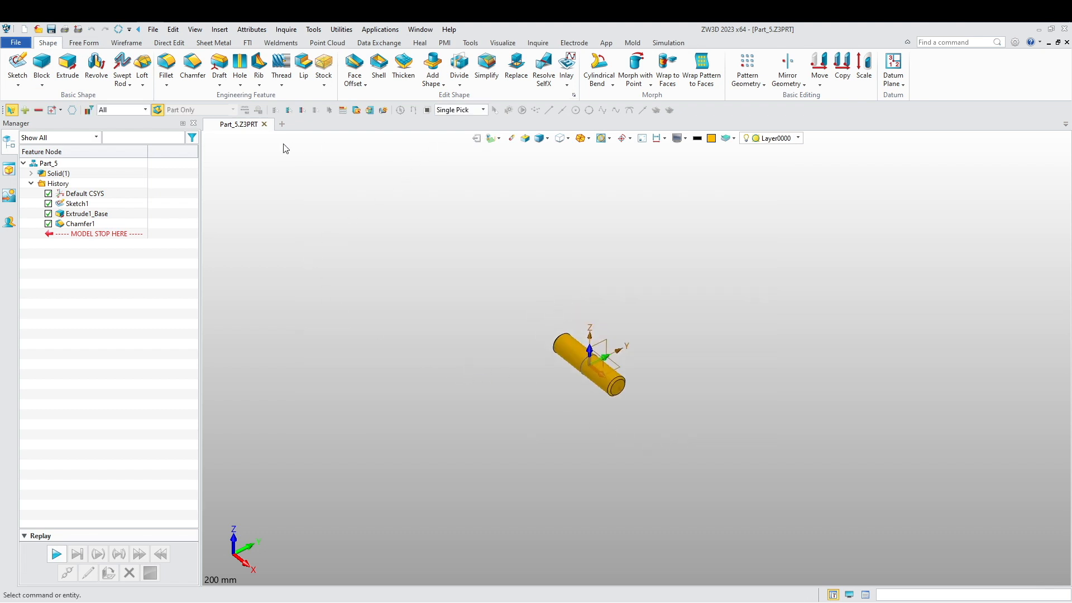
pyautogui.click(264, 124)
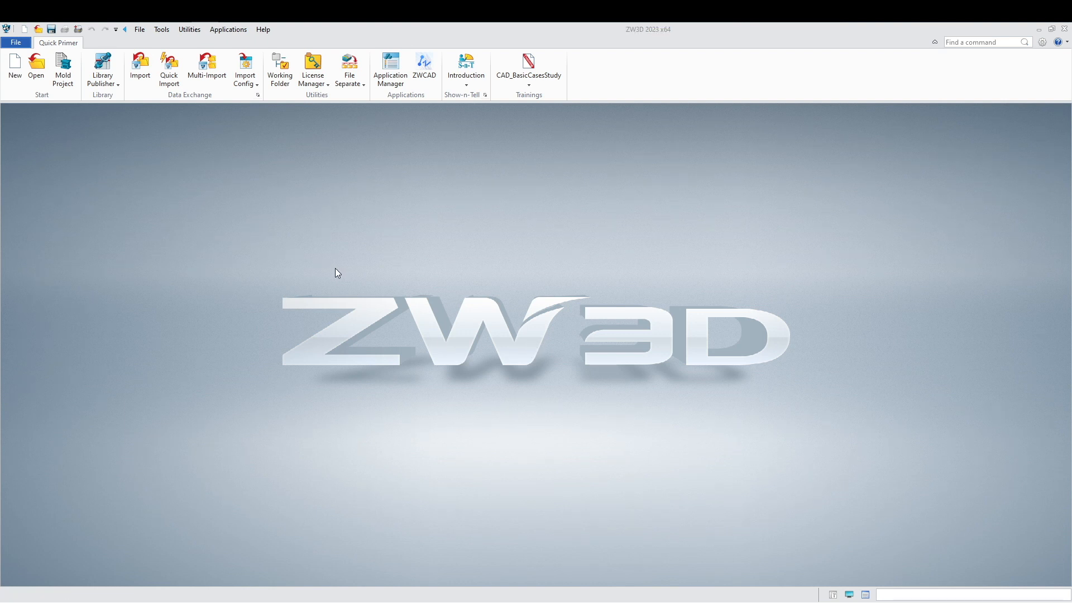
# Step: Open the assembly file Assembly_Exercise_2.Z3ASM from the Assembly Exercise 2 folder
pyautogui.click(36, 66)
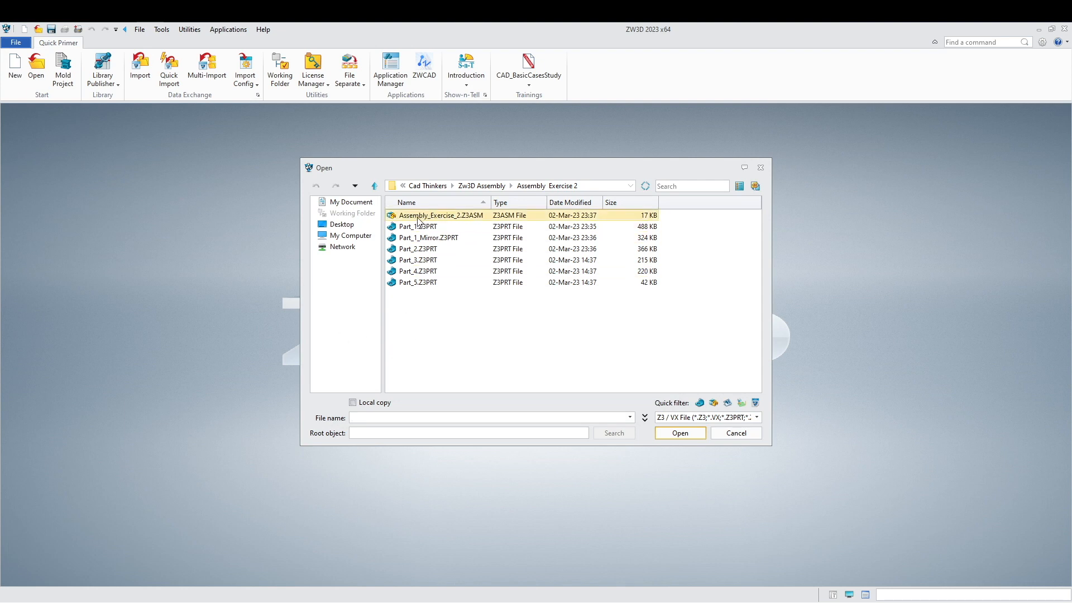
pyautogui.doubleClick(435, 217)
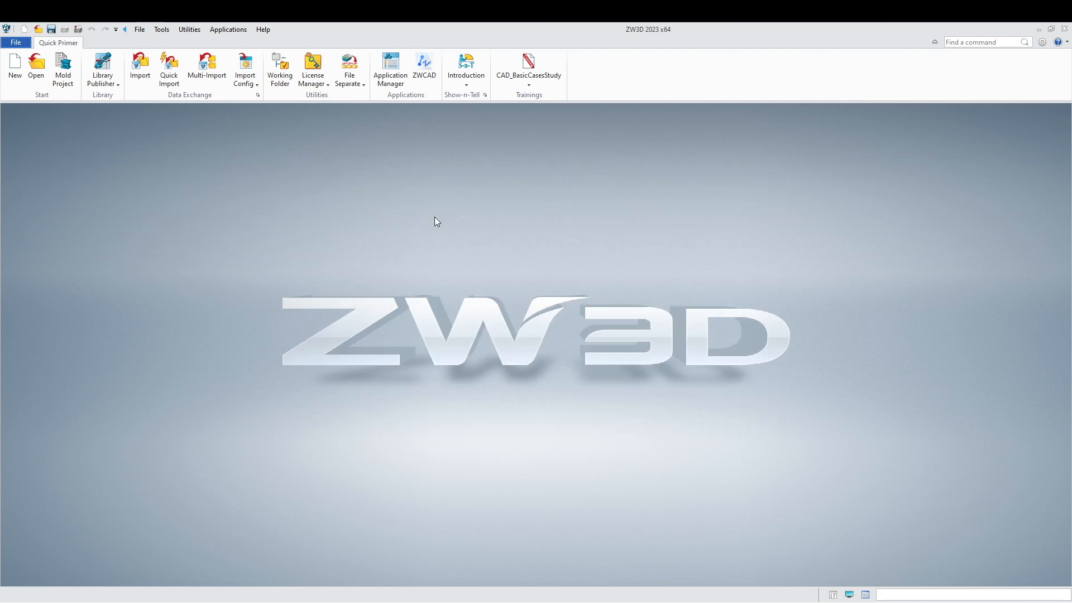
pyautogui.scroll(-2, 466, 285)
pyautogui.moveTo(498, 338); pyautogui.dragTo(540, 308, button='middle')
# Step: Insert the component Part_1.Z3PRT at a free point away from the origin, using the default insertion plane
pyautogui.rightClick(661, 276)
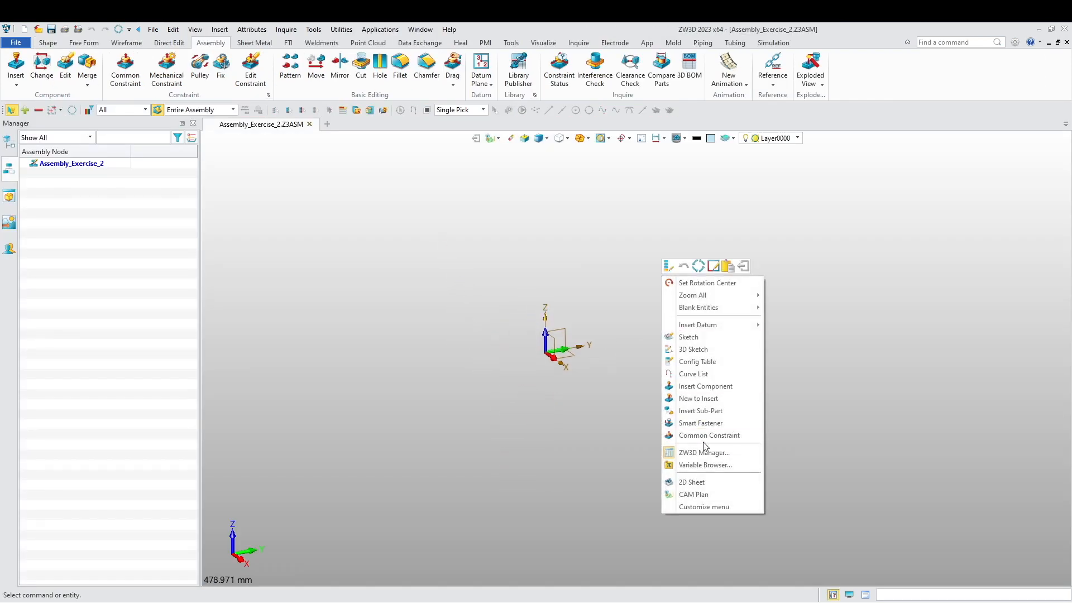
pyautogui.click(706, 386)
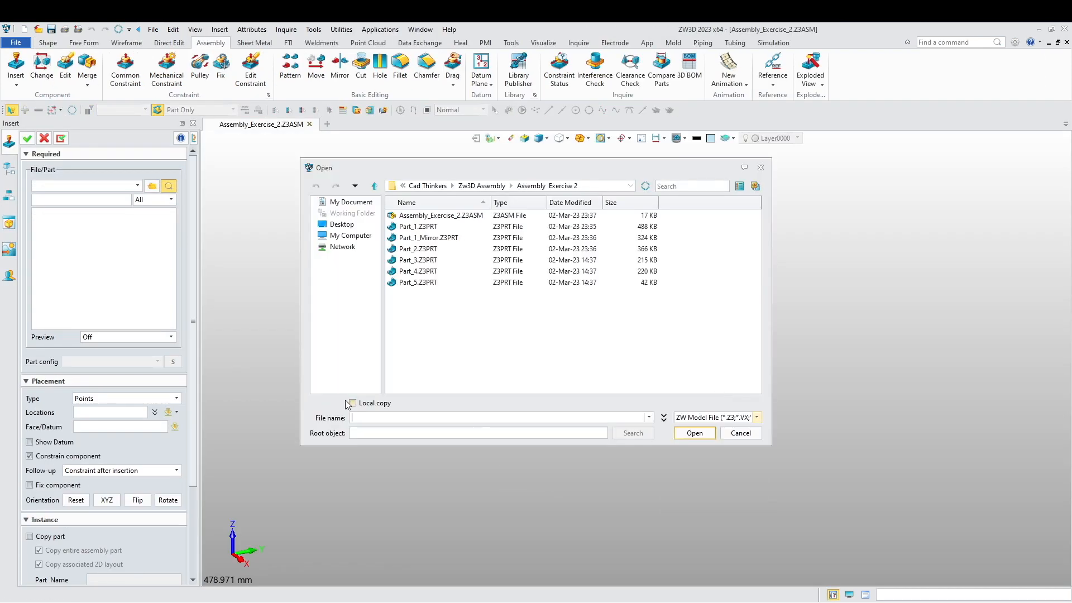
pyautogui.click(428, 228)
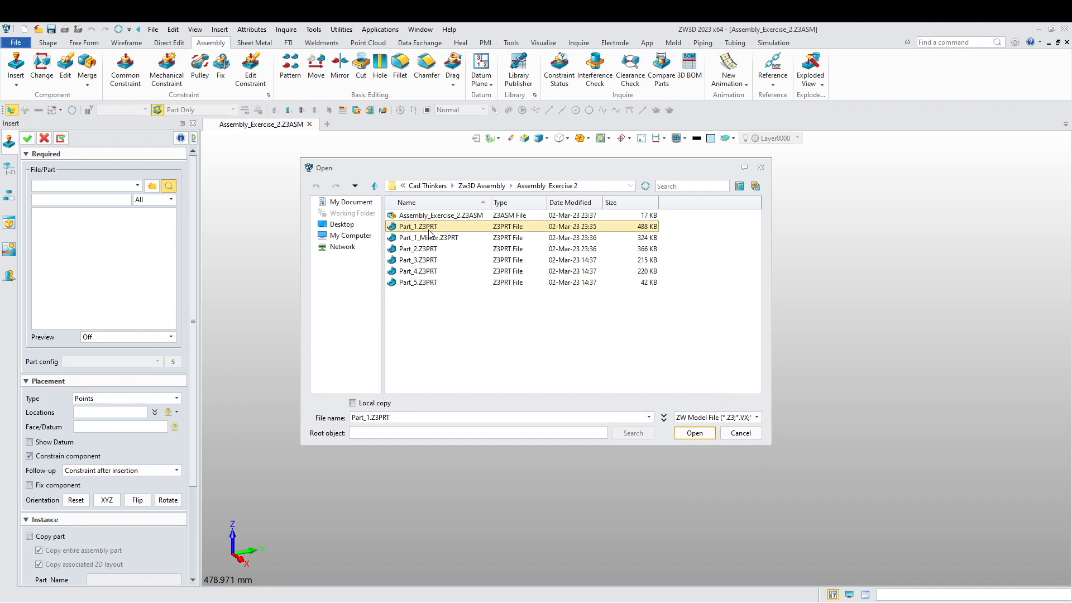
pyautogui.click(691, 435)
pyautogui.scroll(-1, 626, 440)
pyautogui.moveTo(626, 440); pyautogui.dragTo(652, 442, button='middle')
pyautogui.moveTo(652, 442); pyautogui.dragTo(660, 472, button='right')
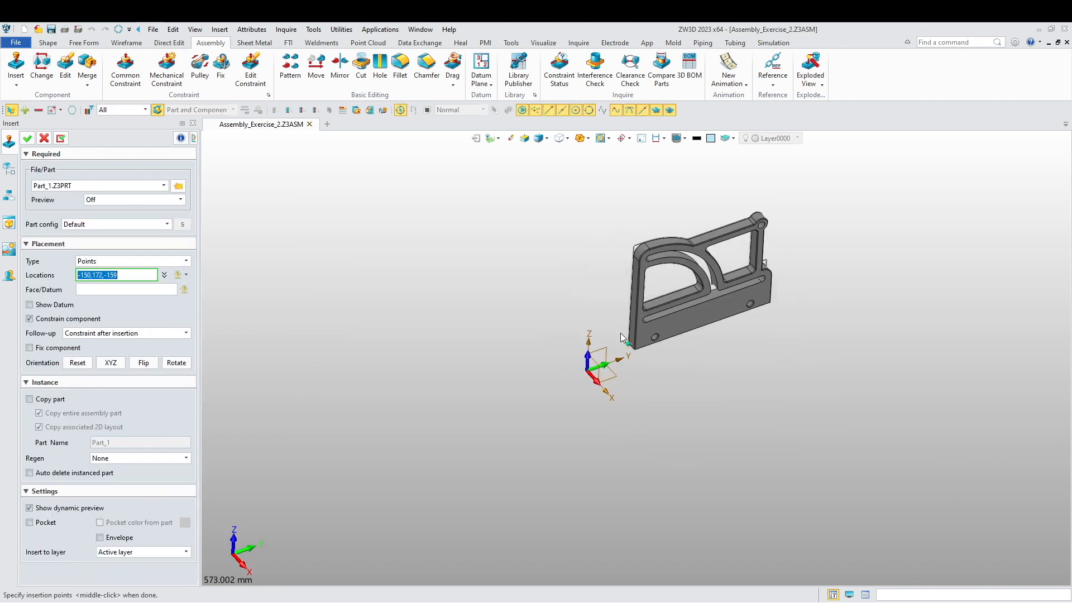
pyautogui.click(537, 254)
pyautogui.middleClick(337, 314)
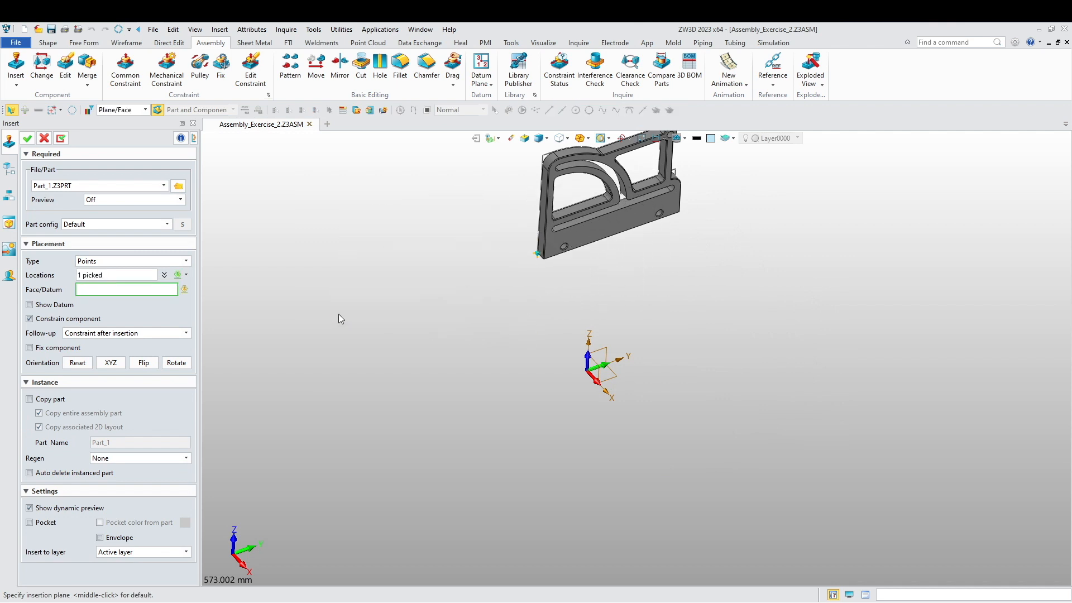
# Step: Add a coincident constraint between Part_1's narrow vertical end face and the default XZ plane
pyautogui.scroll(5, 487, 260)
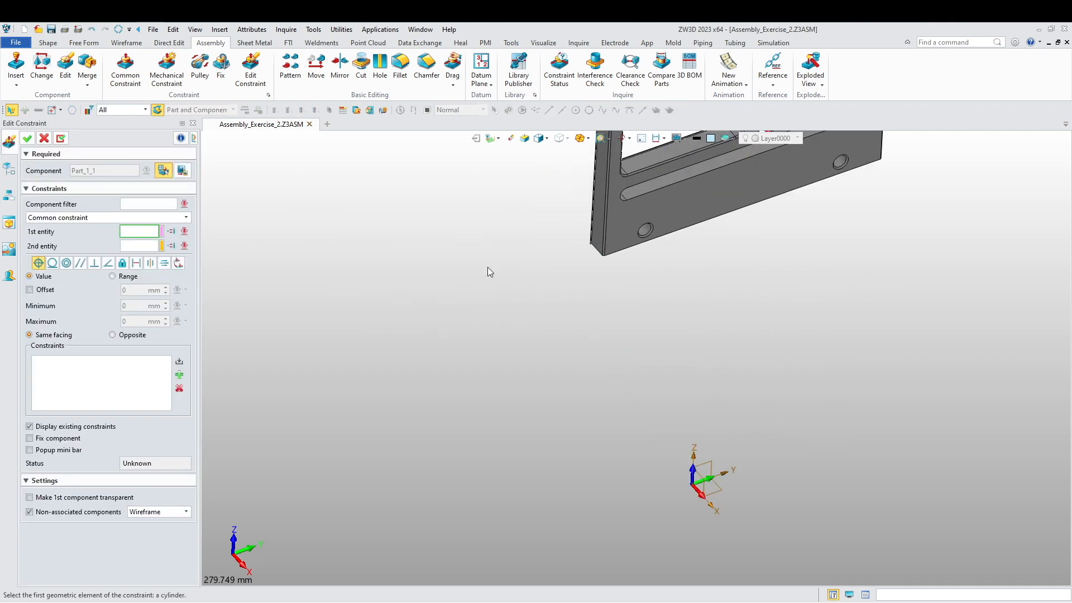
pyautogui.click(607, 274)
pyautogui.scroll(-5, 608, 277)
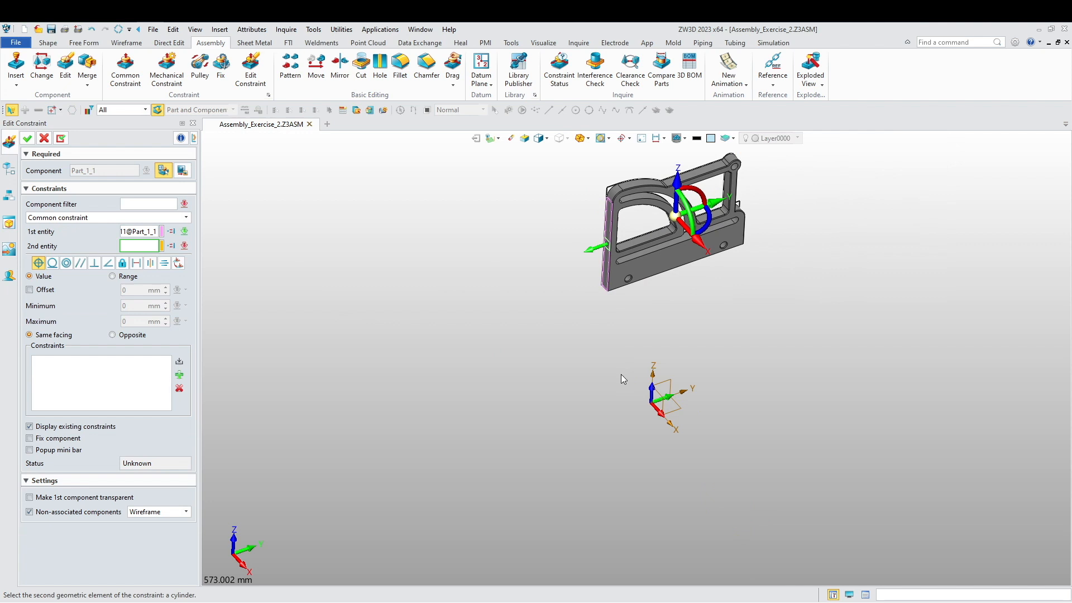
pyautogui.click(634, 333)
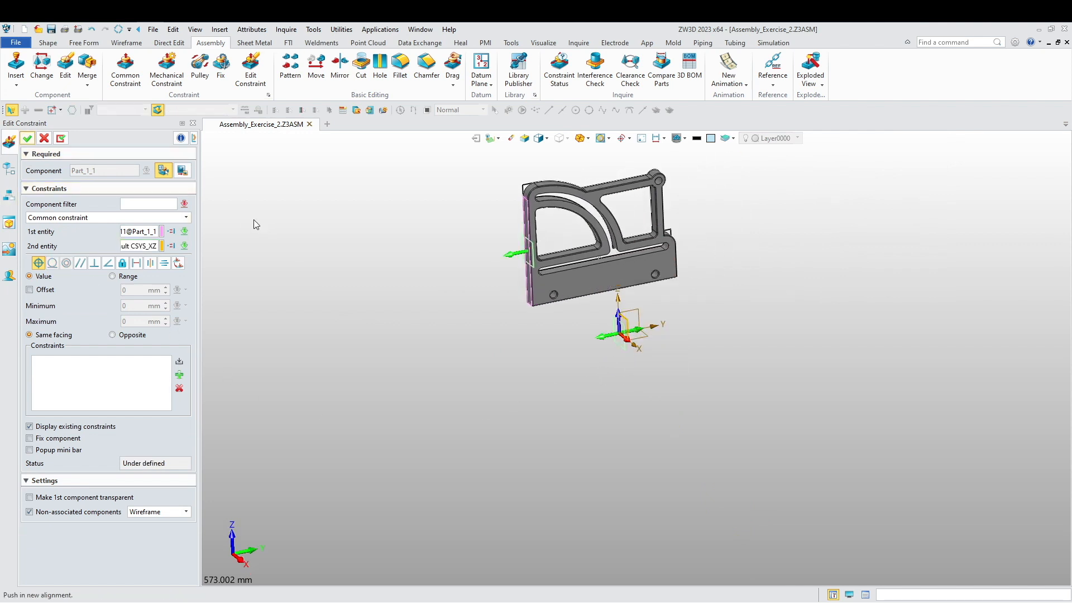
pyautogui.click(61, 139)
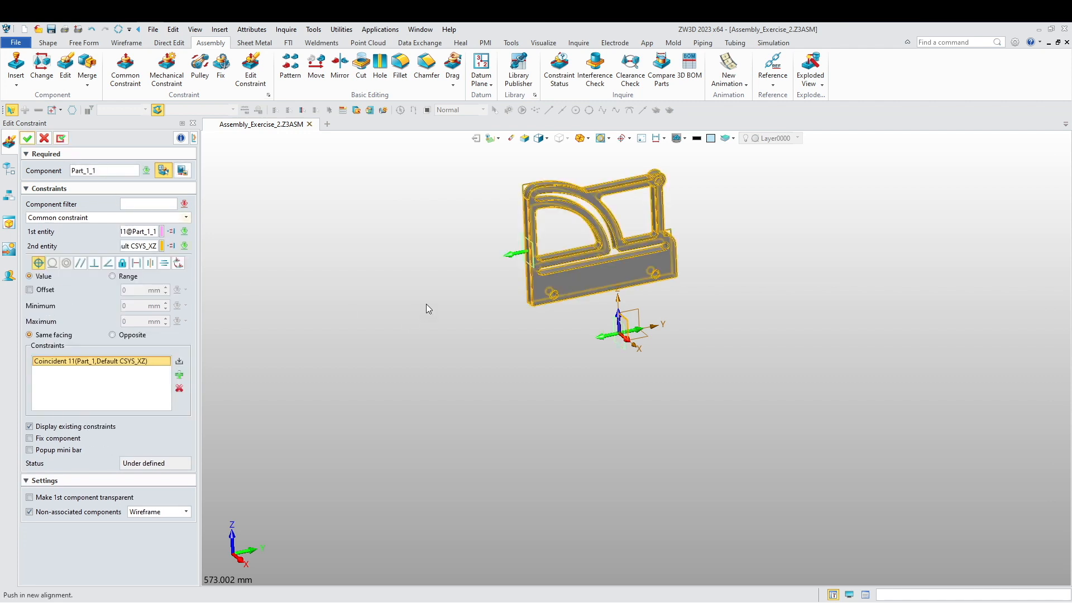
# Step: Add a coincident constraint between Part_1's bottom face and the default XY plane
pyautogui.scroll(2, 538, 286)
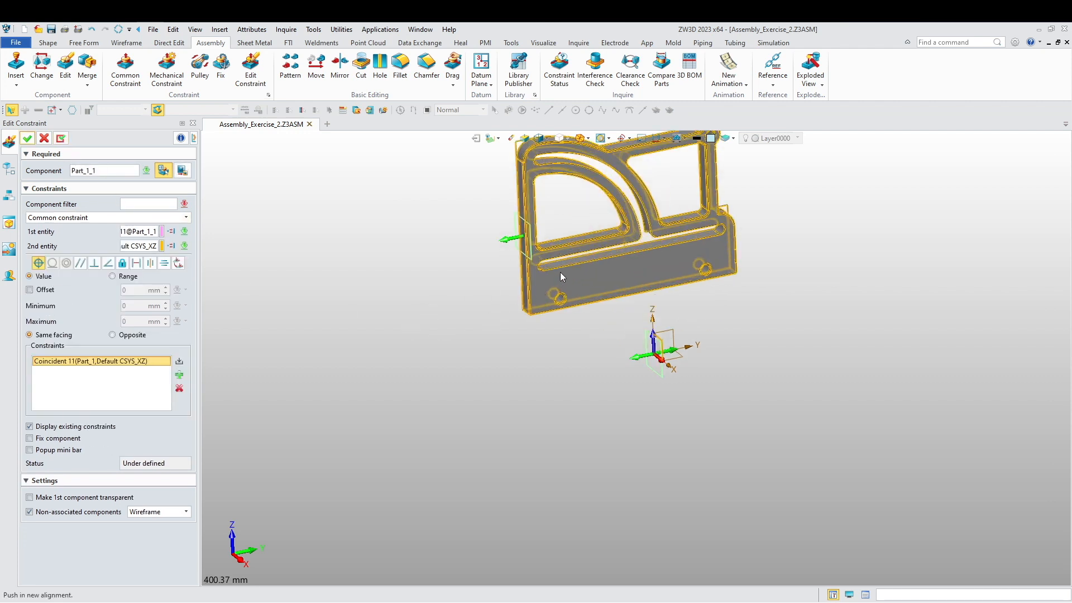
pyautogui.middleClick(506, 322)
pyautogui.moveTo(561, 328); pyautogui.dragTo(529, 407, button='right')
pyautogui.scroll(4, 543, 277)
pyautogui.click(551, 270)
pyautogui.scroll(-6, 527, 310)
pyautogui.click(641, 364)
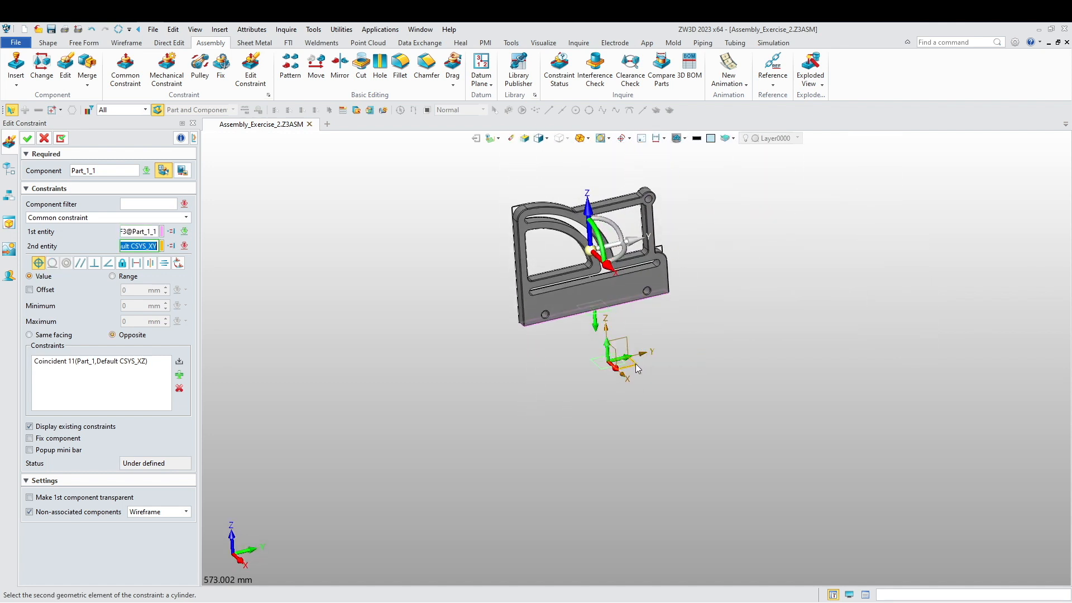
pyautogui.middleClick(363, 352)
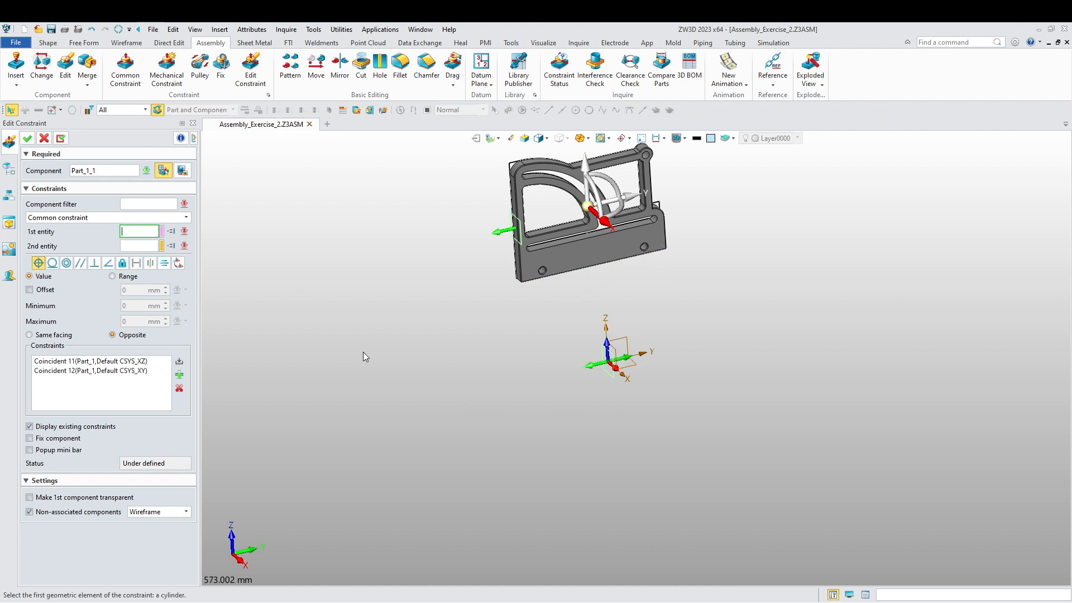
# Step: Constrain Part_1's large front face coincident to the default YZ plane with a -20.5 mm offset and finish its constraints
pyautogui.click(564, 257)
pyautogui.click(593, 348)
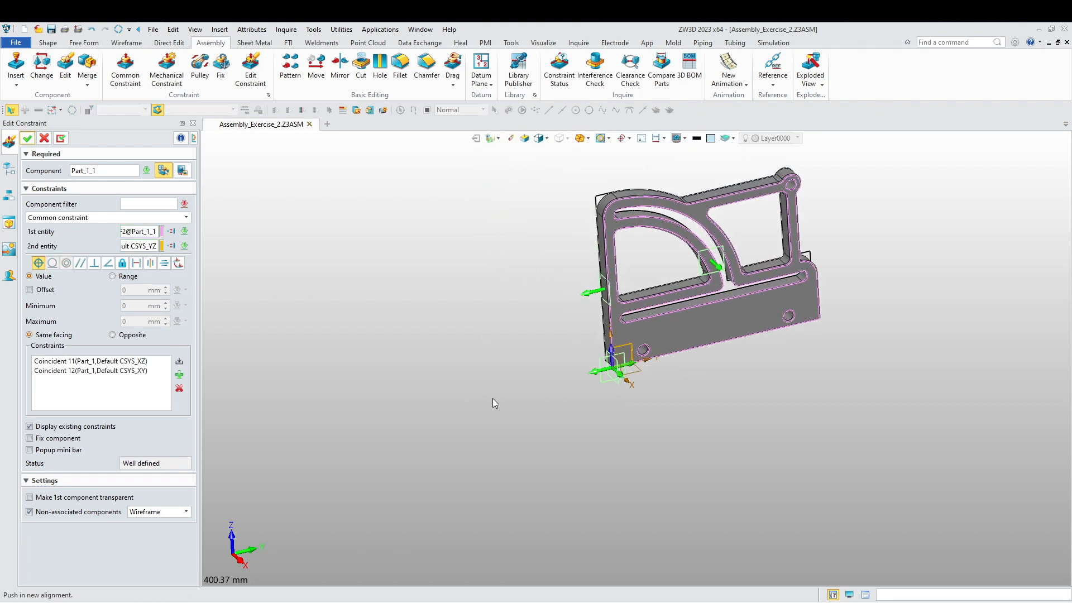
pyautogui.moveTo(513, 409); pyautogui.dragTo(521, 414, button='middle')
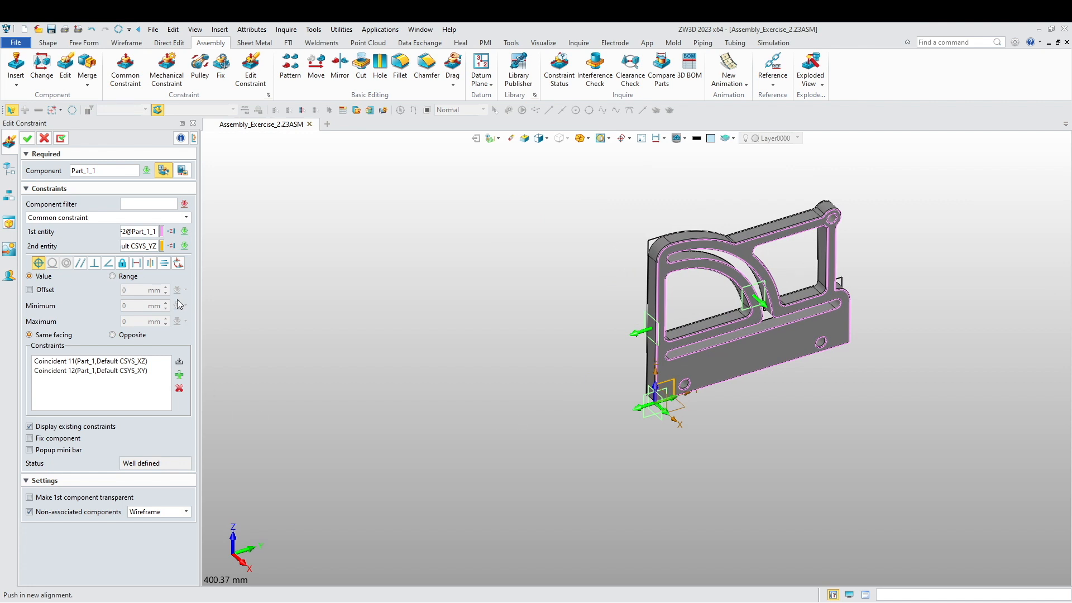
pyautogui.click(30, 290)
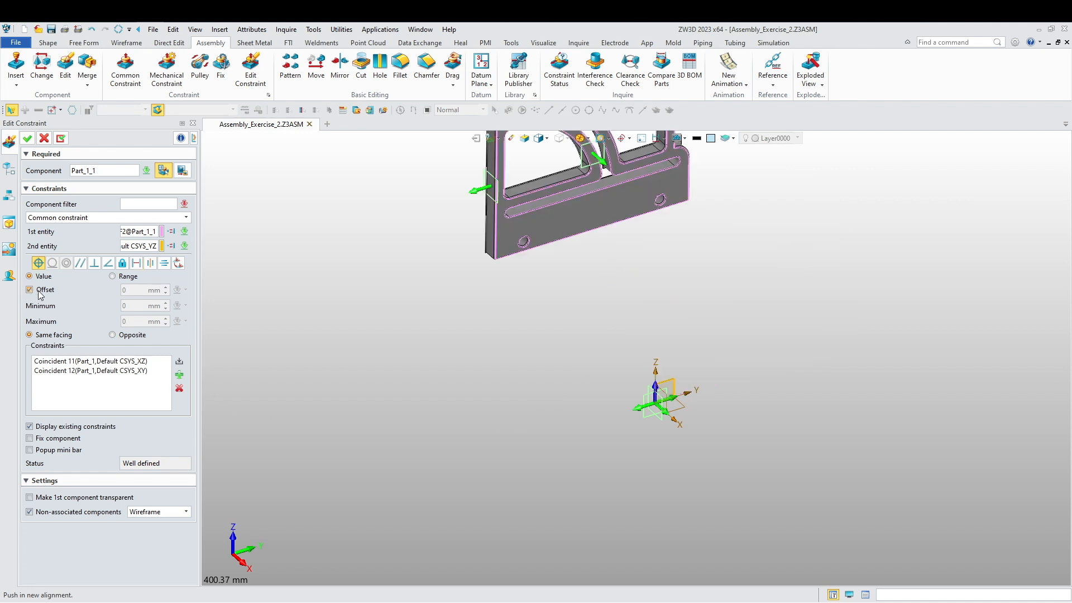
pyautogui.click(125, 291)
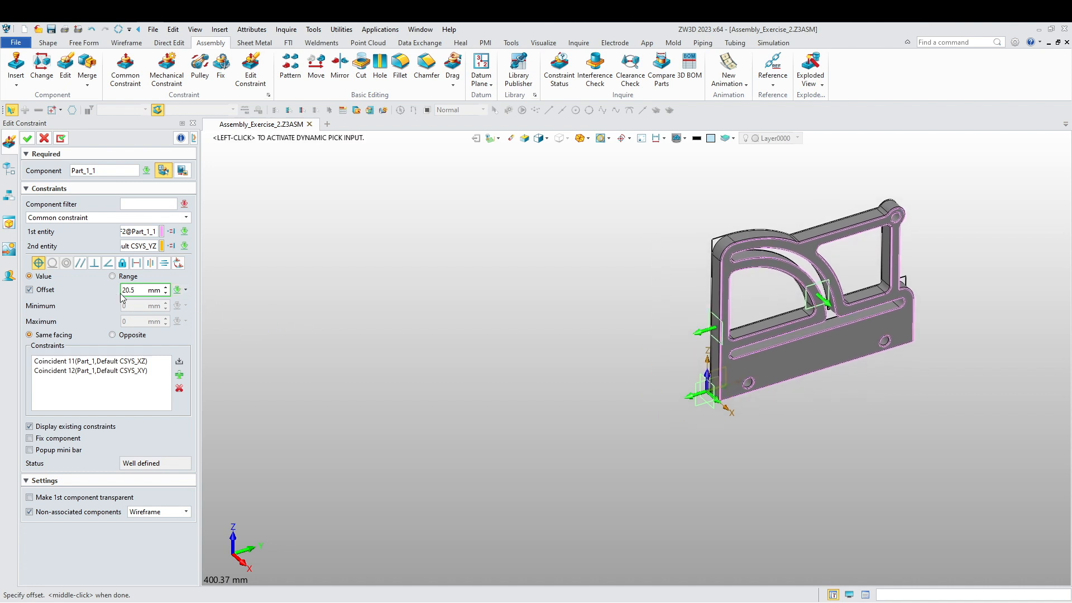
pyautogui.write('-')
pyautogui.press('Return')
pyautogui.click(27, 138)
# Step: Insert the component Part_1_Mirror.Z3PRT at a free point away from Part_1, using the default insertion plane
pyautogui.scroll(-3, 563, 420)
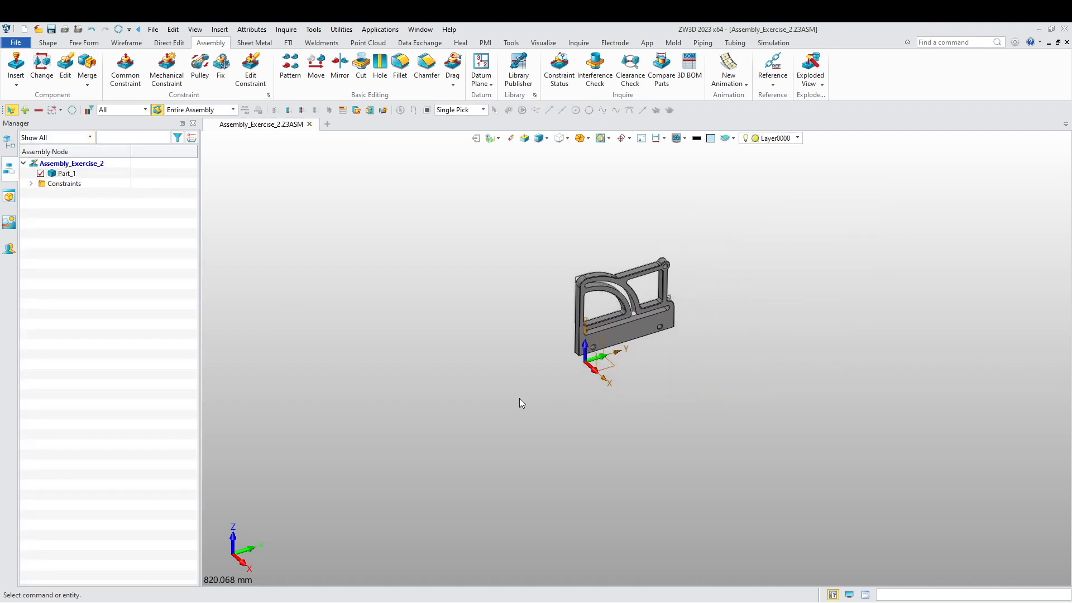
pyautogui.rightClick(674, 397)
pyautogui.click(718, 270)
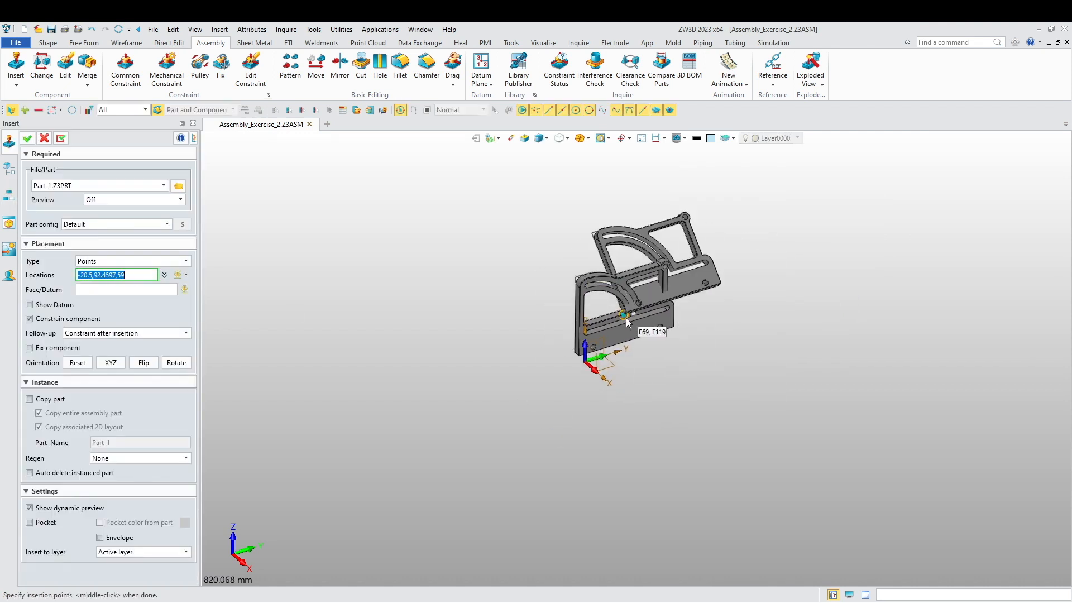
pyautogui.click(179, 186)
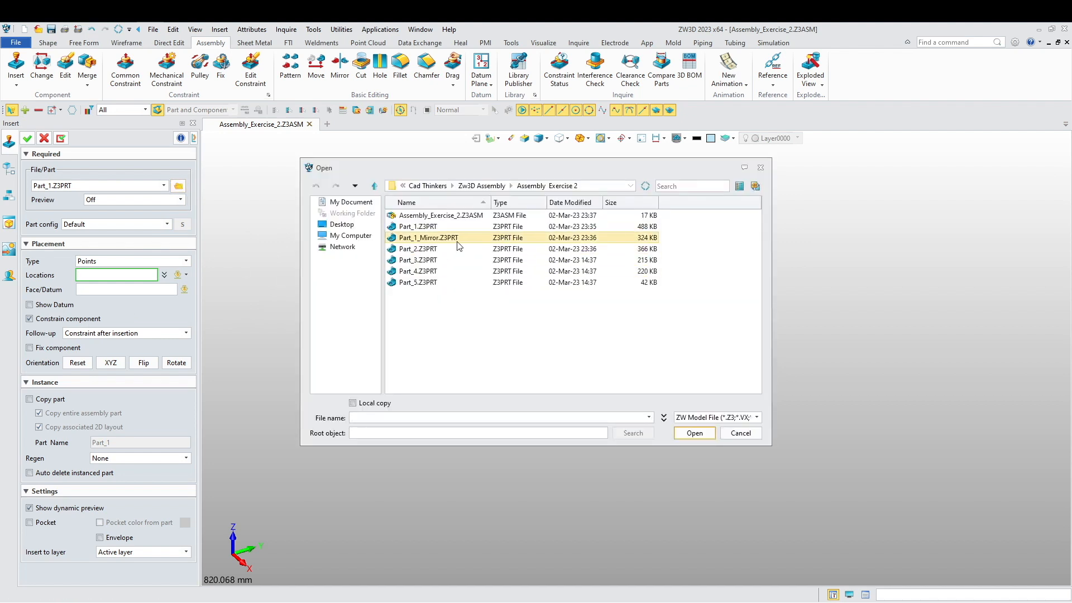
pyautogui.click(424, 237)
pyautogui.click(681, 436)
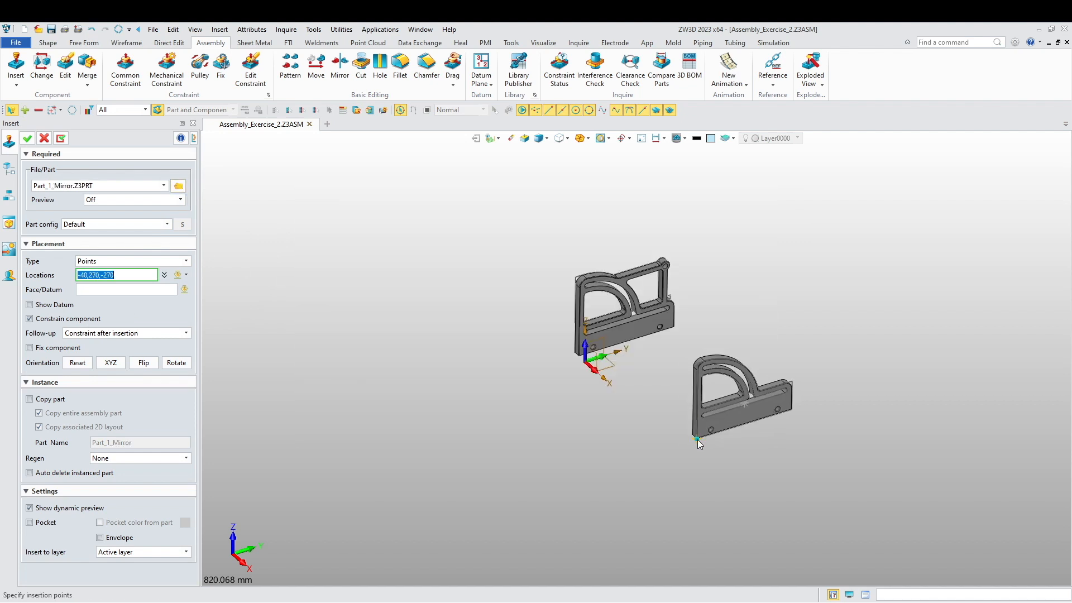
pyautogui.click(735, 437)
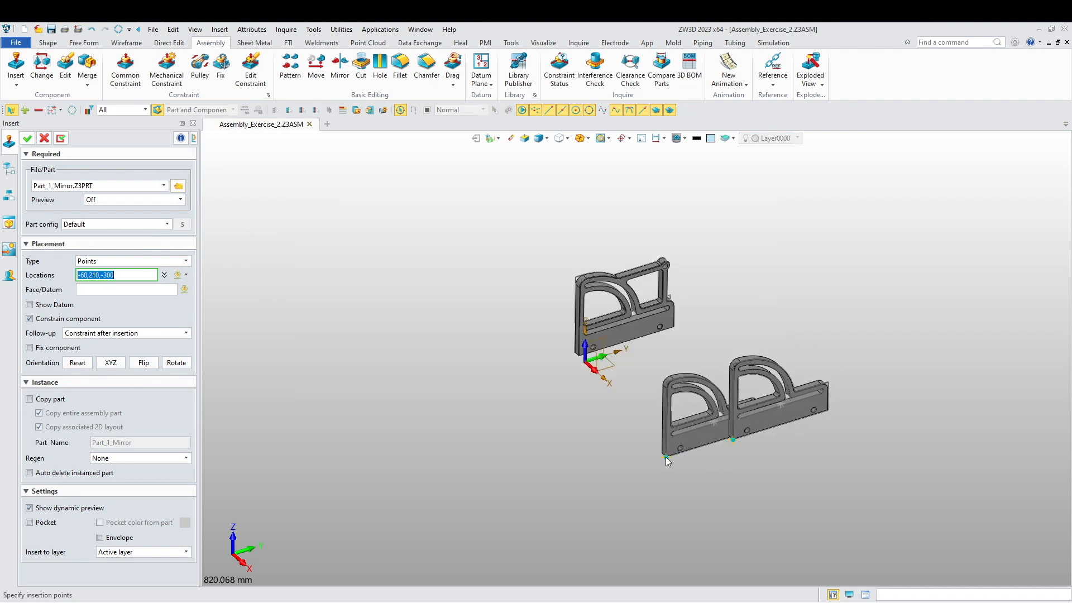
pyautogui.middleClick(609, 434)
# Step: Add a coincident constraint without offset between Part_1_Mirror's narrow vertical end face and the default XZ plane
pyautogui.moveTo(627, 468); pyautogui.dragTo(744, 417, button='middle')
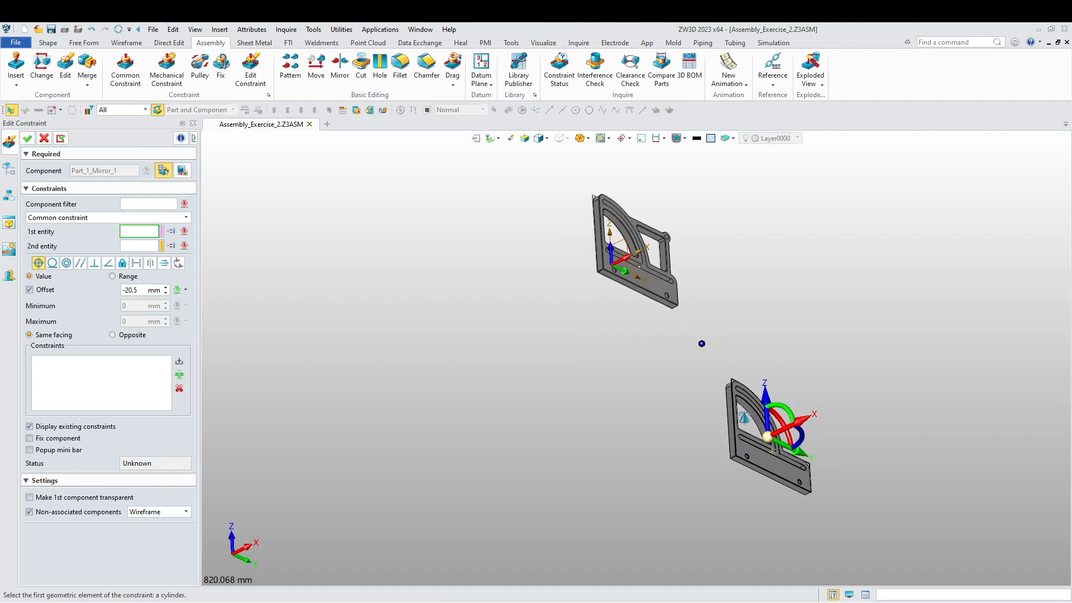
pyautogui.scroll(6, 734, 485)
pyautogui.click(719, 323)
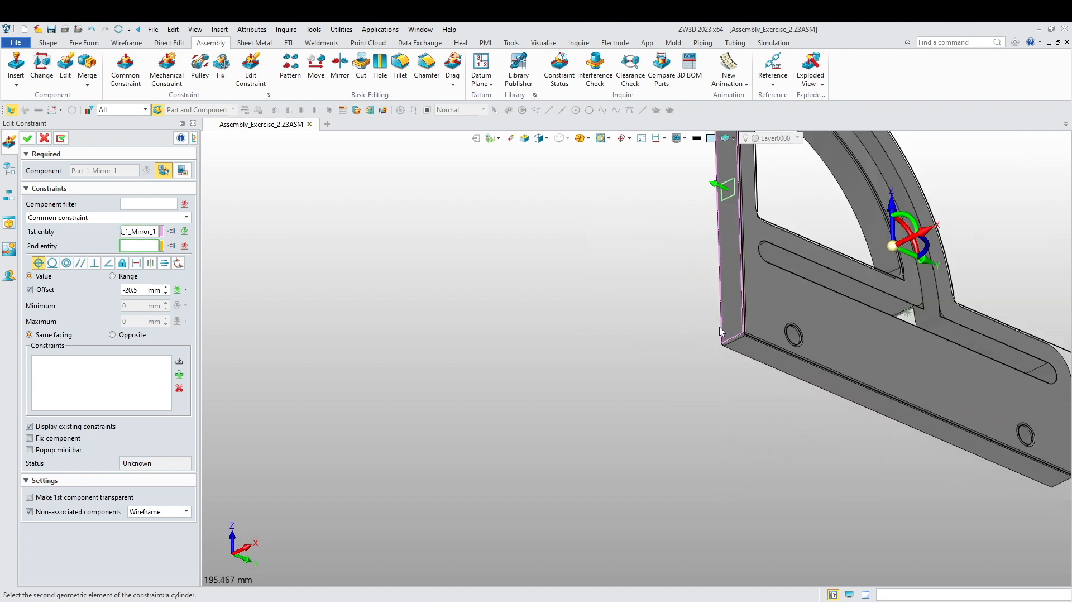
pyautogui.scroll(-5, 720, 330)
pyautogui.scroll(1, 648, 384)
pyautogui.click(650, 284)
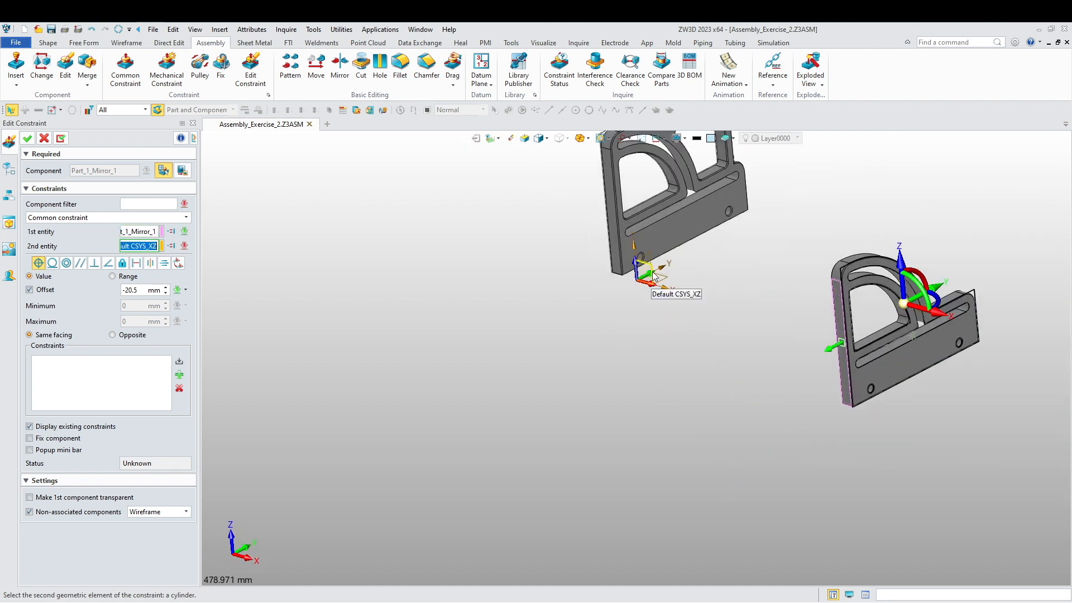
pyautogui.click(30, 289)
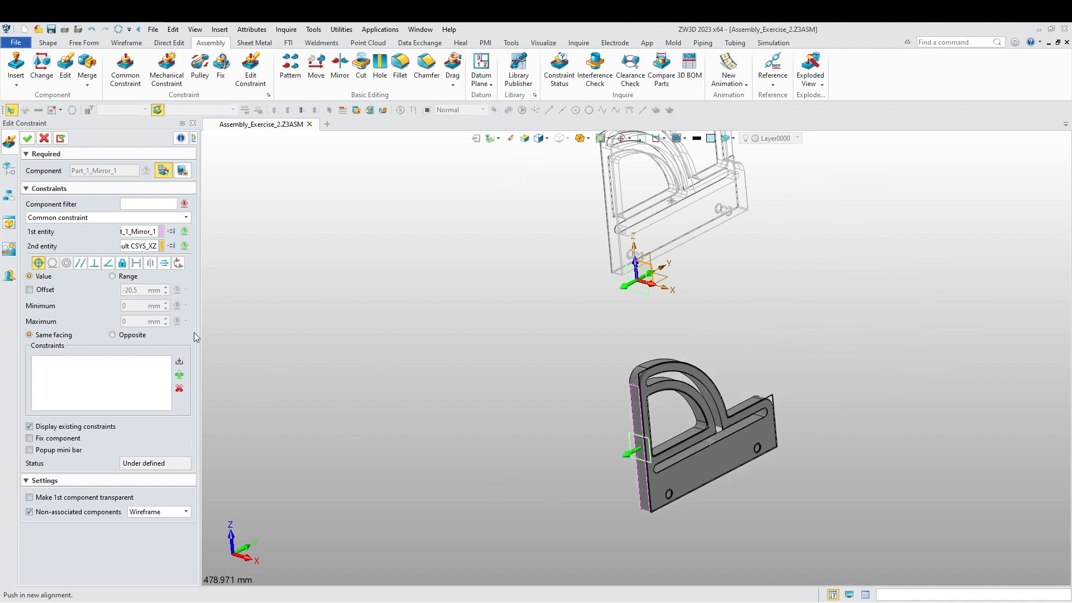
pyautogui.middleClick(294, 263)
# Step: Add a coincident constraint between Part_1_Mirror's bottom face and the default XY plane, and close the constraint editing
pyautogui.moveTo(416, 433); pyautogui.dragTo(476, 384, button='right')
pyautogui.scroll(4, 648, 480)
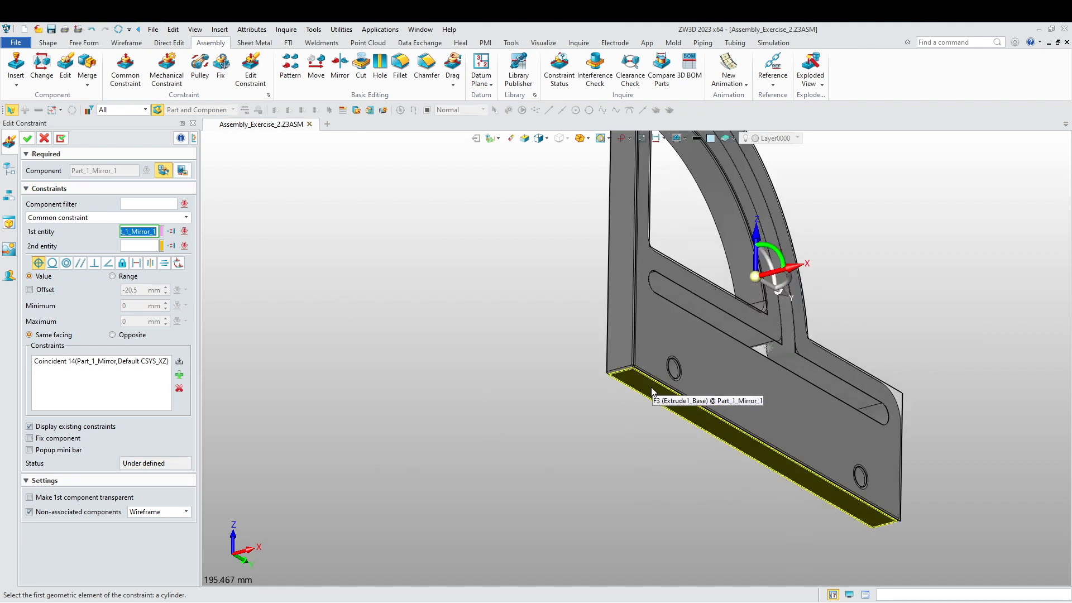
pyautogui.click(652, 392)
pyautogui.scroll(-4, 642, 403)
pyautogui.scroll(2, 669, 215)
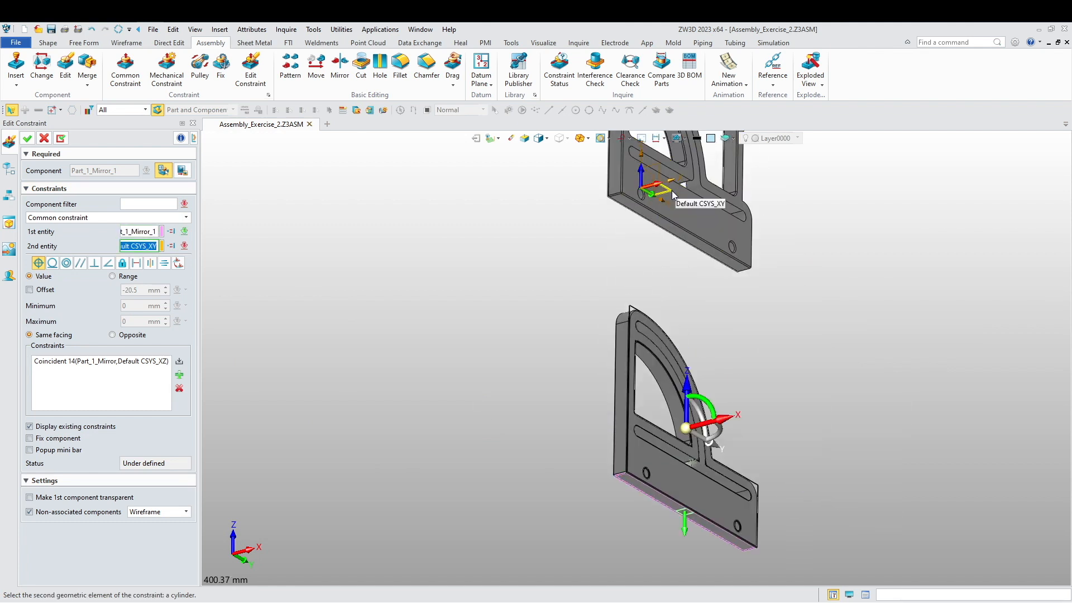
pyautogui.click(672, 194)
pyautogui.moveTo(479, 378); pyautogui.dragTo(524, 443, button='right')
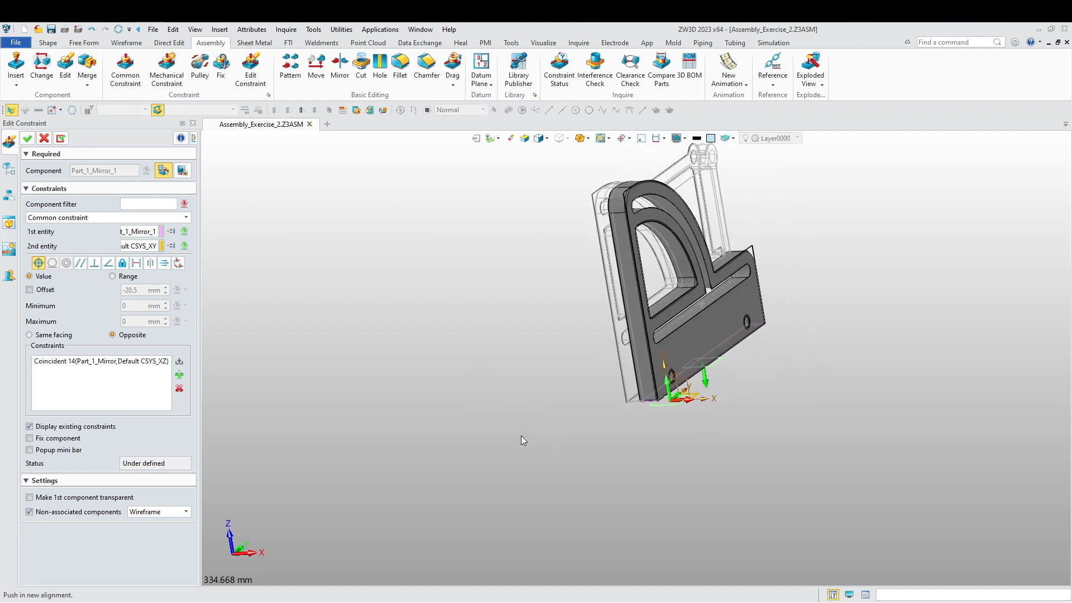
pyautogui.middleClick(520, 433)
pyautogui.scroll(3, 642, 357)
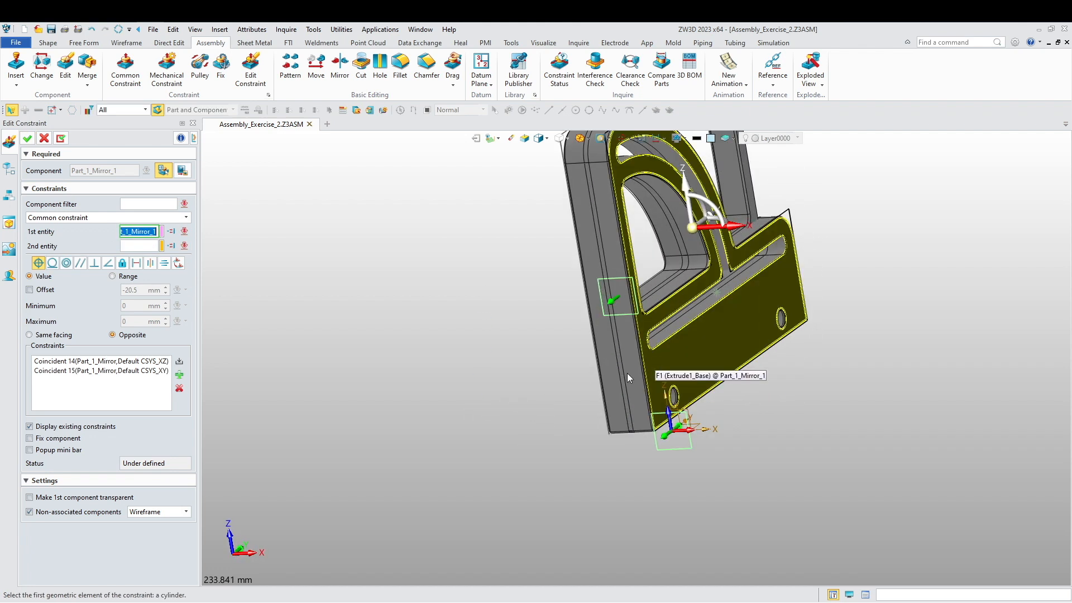
pyautogui.middleClick(608, 413)
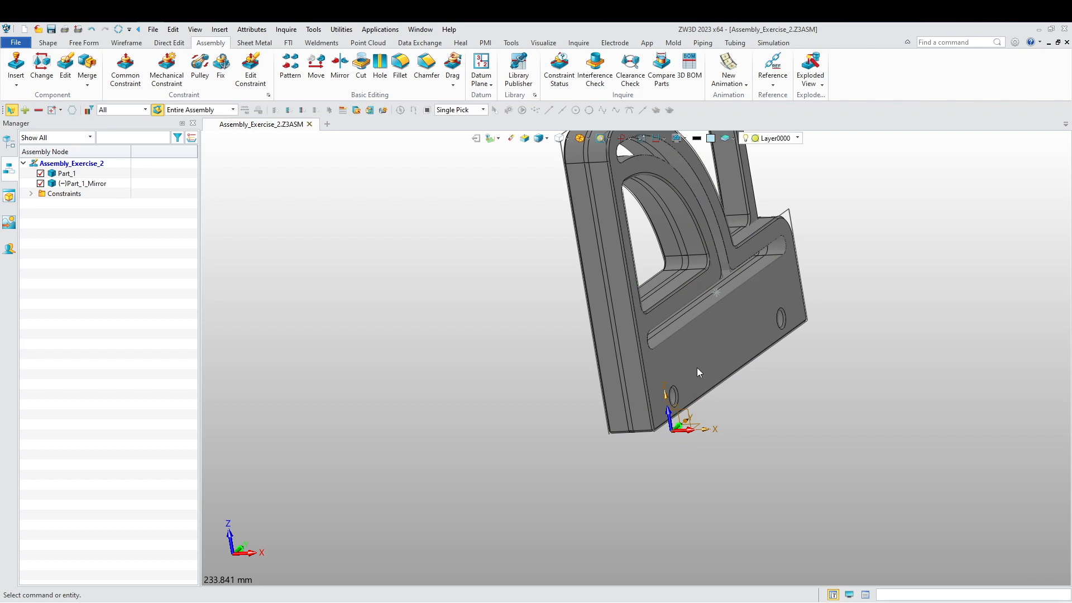
# Step: Move Part_1_Mirror along X to the other side of Part_1
pyautogui.click(735, 373)
pyautogui.click(825, 391)
pyautogui.middleClick(825, 391)
pyautogui.moveTo(692, 467); pyautogui.dragTo(726, 481, button='right')
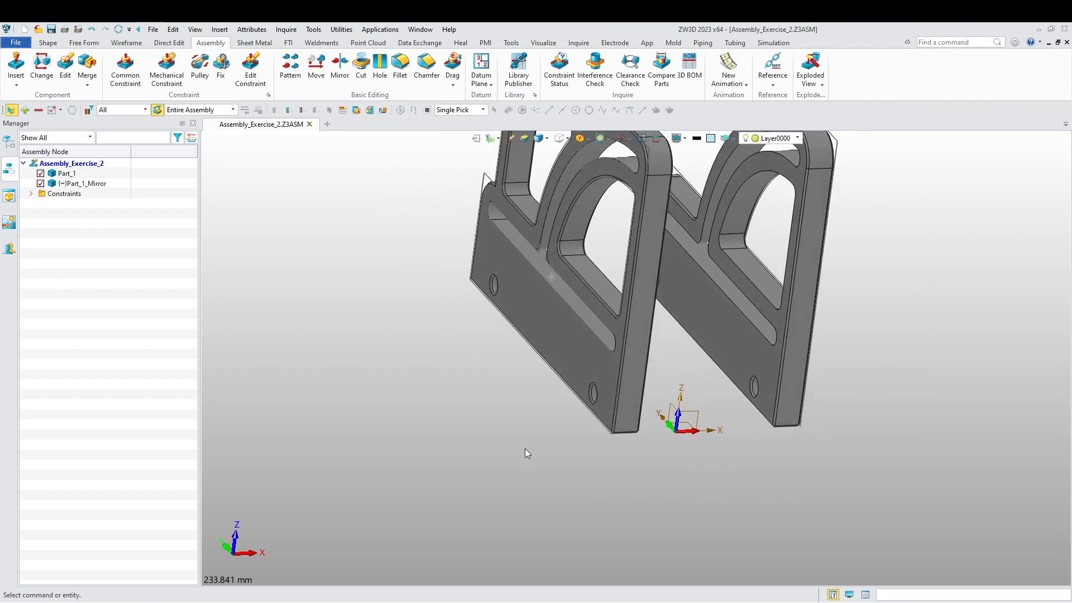
# Step: Constrain Part_1_Mirror's large inner face coincident to the default YZ plane with a 20.5 mm offset and finish constraining
pyautogui.click(125, 70)
pyautogui.click(706, 346)
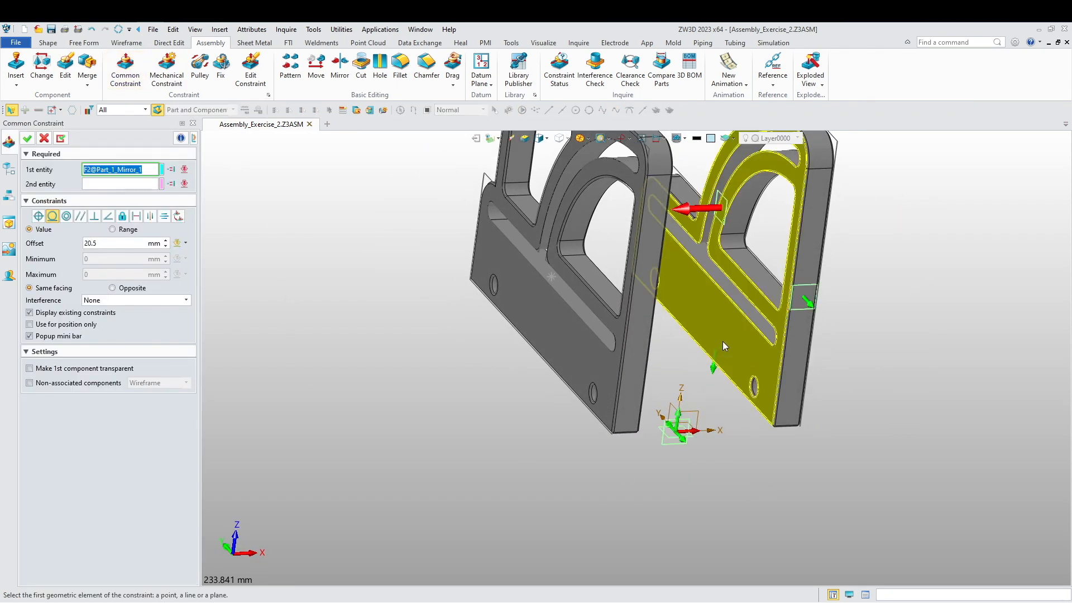
pyautogui.scroll(1, 679, 450)
pyautogui.click(674, 435)
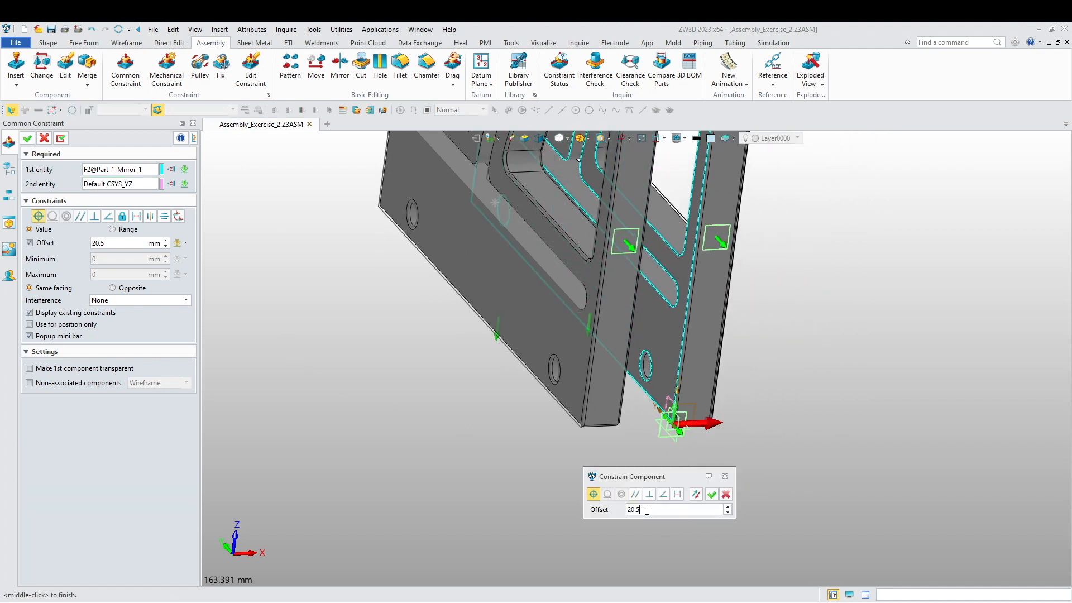
pyautogui.moveTo(505, 486)
pyautogui.mouseDown(button='middle')
pyautogui.moveTo(516, 483)
pyautogui.moveTo(488, 480)
pyautogui.mouseUp(button='middle')
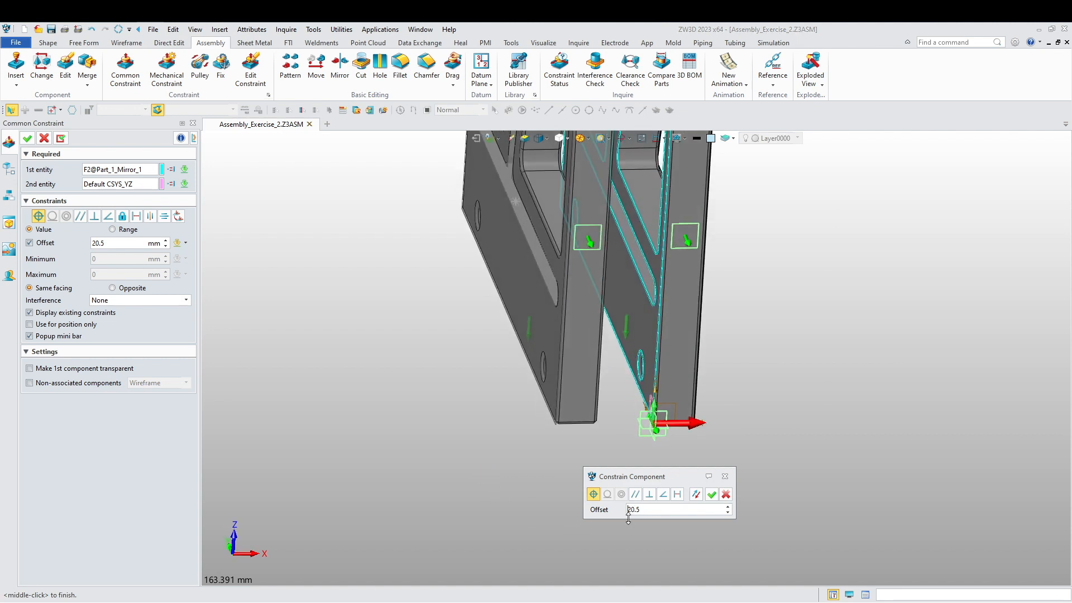
pyautogui.write('-')
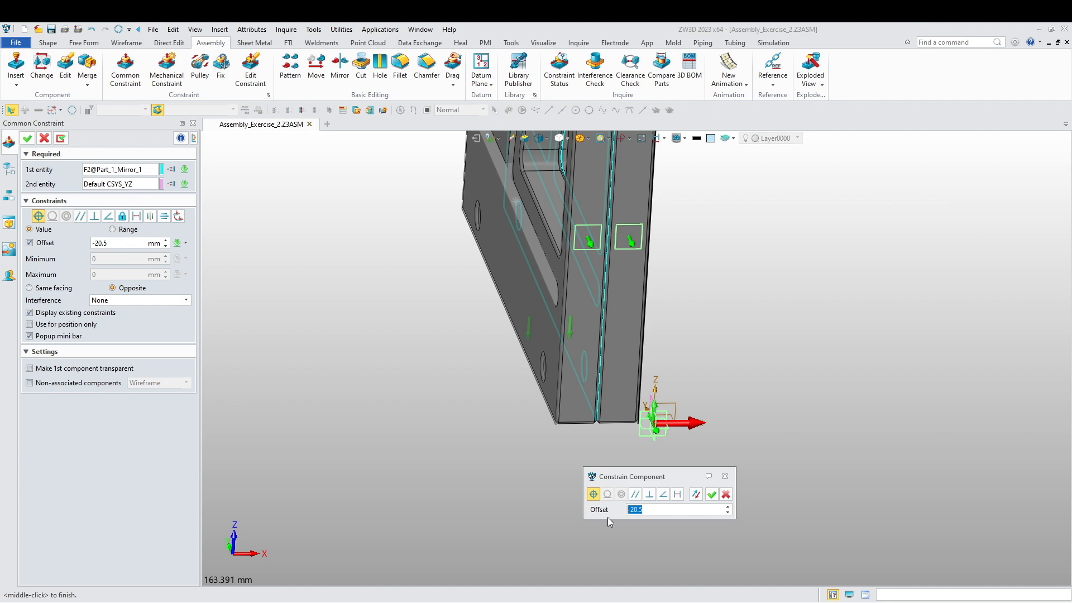
pyautogui.write('20.5')
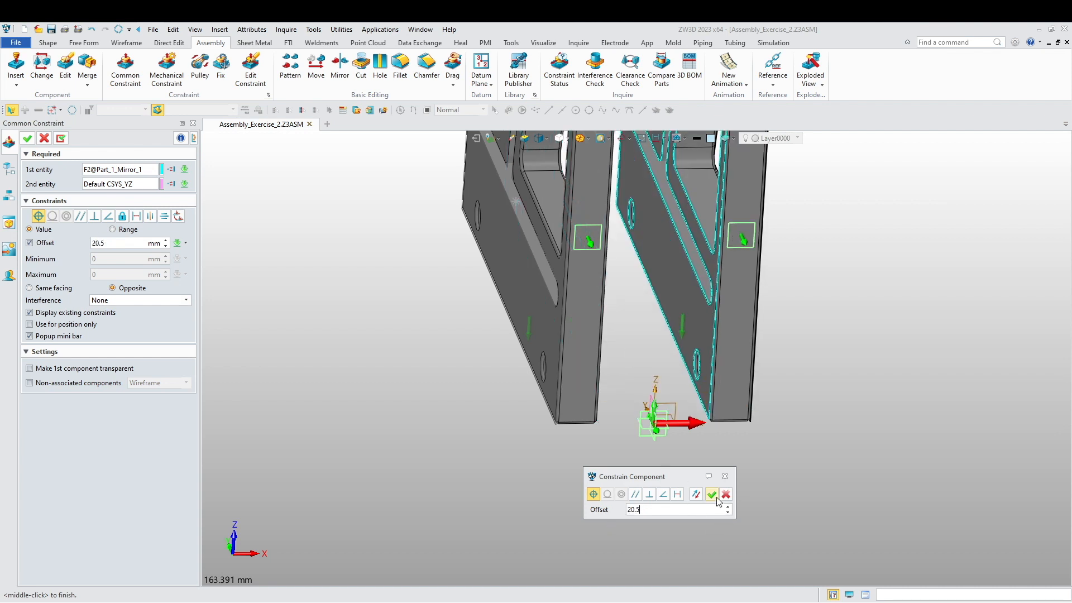
pyautogui.click(713, 495)
pyautogui.moveTo(702, 473); pyautogui.dragTo(581, 457, button='middle')
pyautogui.moveTo(582, 457); pyautogui.dragTo(608, 484, button='right')
pyautogui.scroll(-3, 609, 485)
pyautogui.moveTo(610, 485); pyautogui.dragTo(661, 491, button='middle')
pyautogui.moveTo(661, 491); pyautogui.dragTo(638, 506, button='right')
pyautogui.press('Escape')
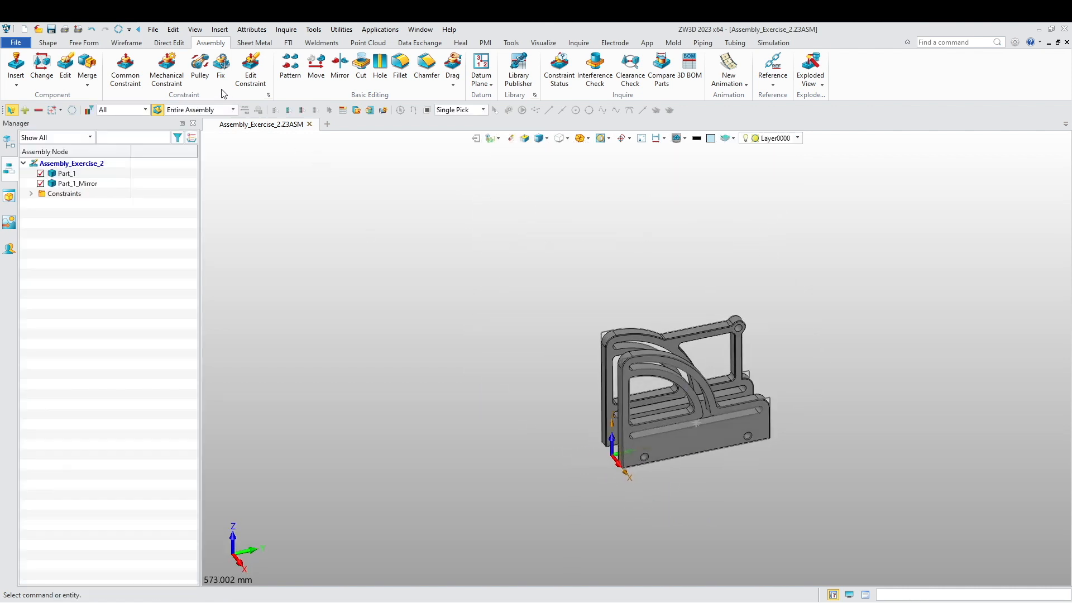
# Step: Fix both components, Part_1 and Part_1_Mirror, in place
pyautogui.click(221, 72)
pyautogui.click(614, 359)
pyautogui.click(629, 374)
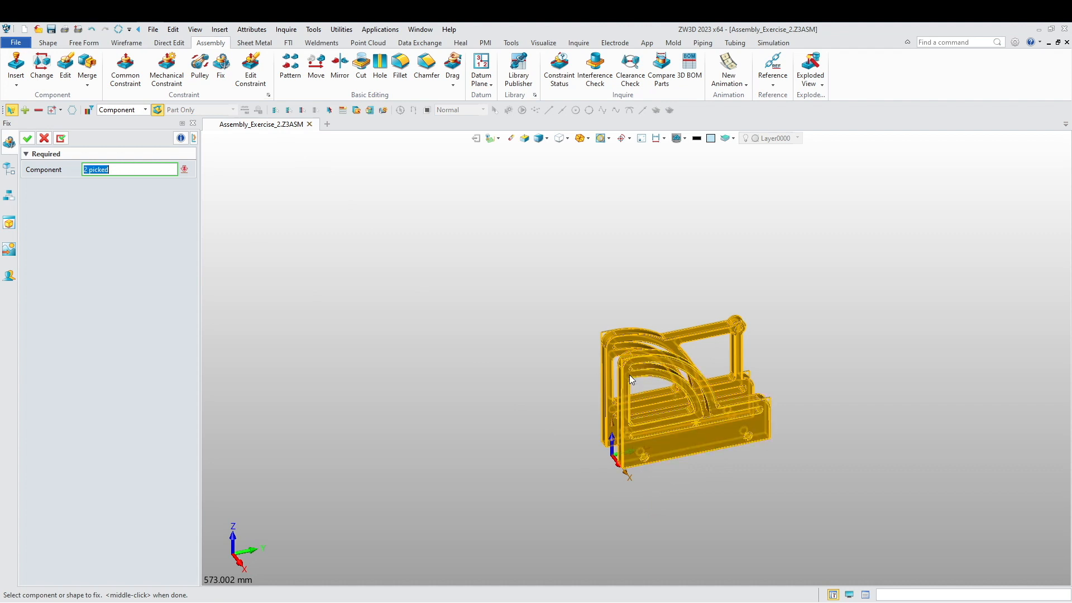
pyautogui.click(27, 138)
pyautogui.moveTo(362, 339); pyautogui.dragTo(406, 360, button='middle')
# Step: Insert the component Part_2.Z3PRT at a free point beside the side plates, using the default insertion plane
pyautogui.rightClick(450, 294)
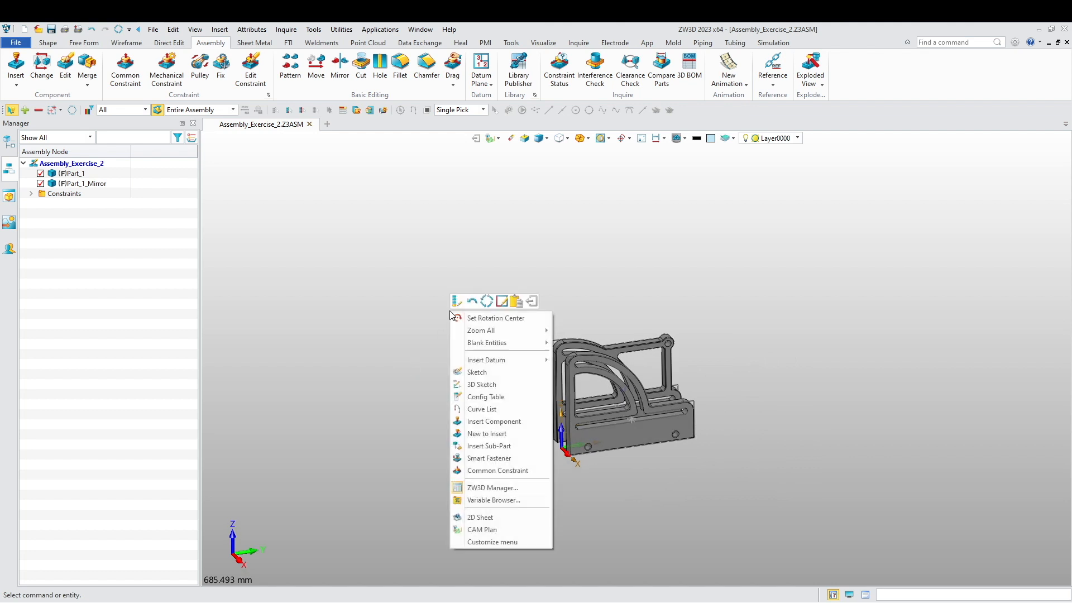
pyautogui.click(492, 421)
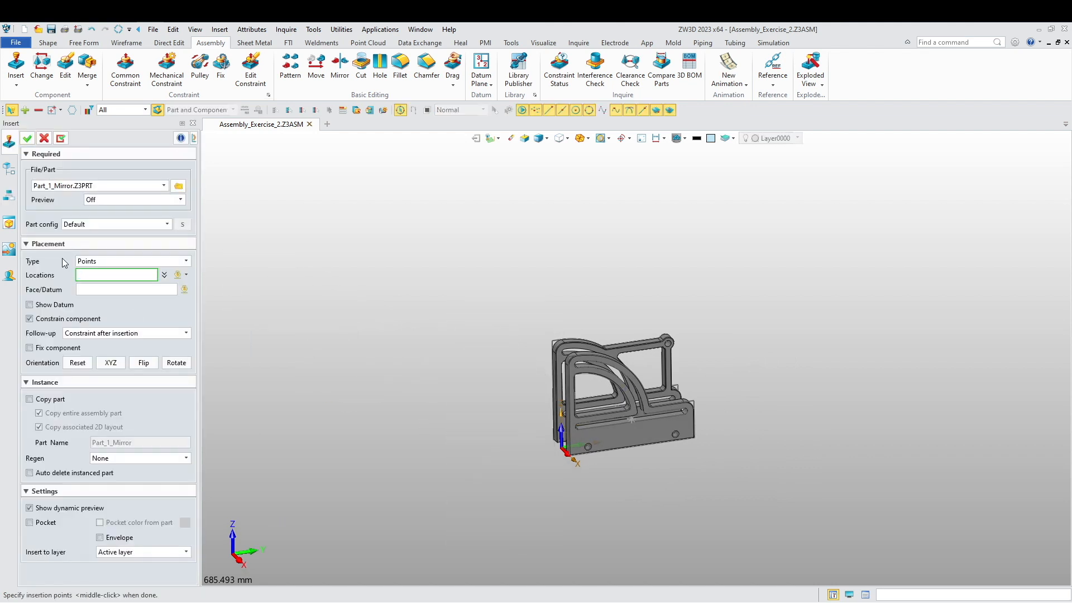
pyautogui.click(178, 186)
pyautogui.click(431, 250)
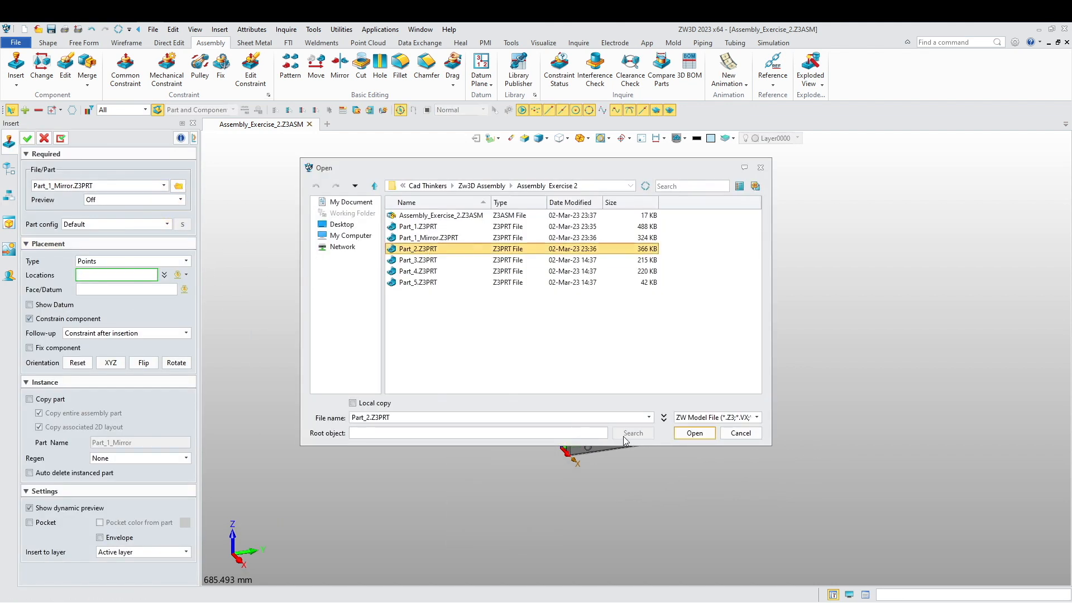
pyautogui.click(698, 437)
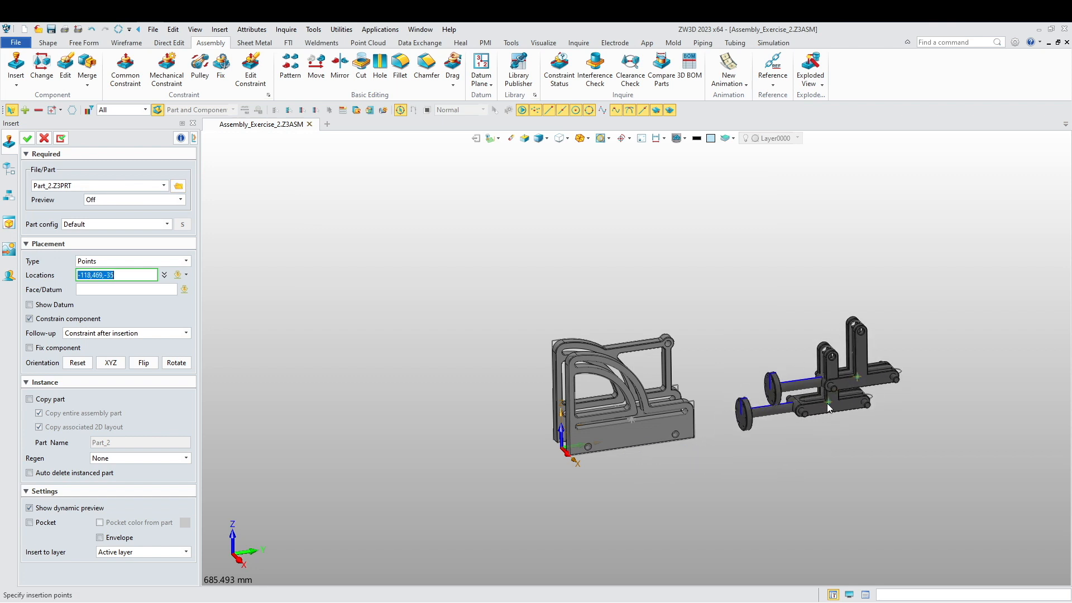
pyautogui.click(766, 427)
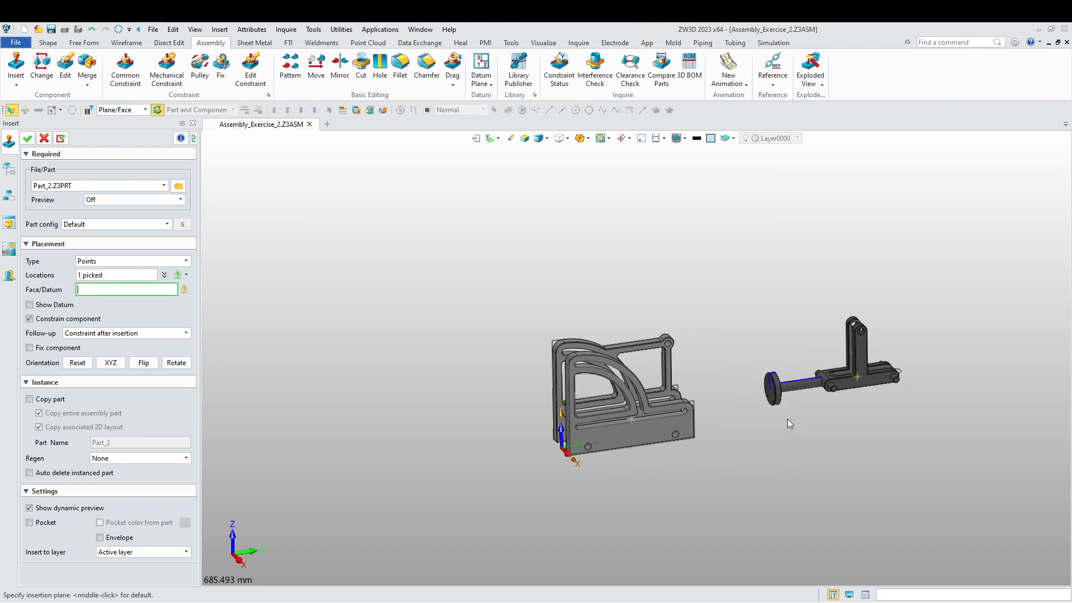
pyautogui.scroll(3, 788, 422)
pyautogui.middleClick(791, 432)
pyautogui.moveTo(307, 420); pyautogui.dragTo(339, 424, button='middle')
pyautogui.moveTo(721, 442)
pyautogui.mouseDown(button='right')
pyautogui.moveTo(704, 430)
pyautogui.moveTo(726, 438)
pyautogui.mouseUp(button='right')
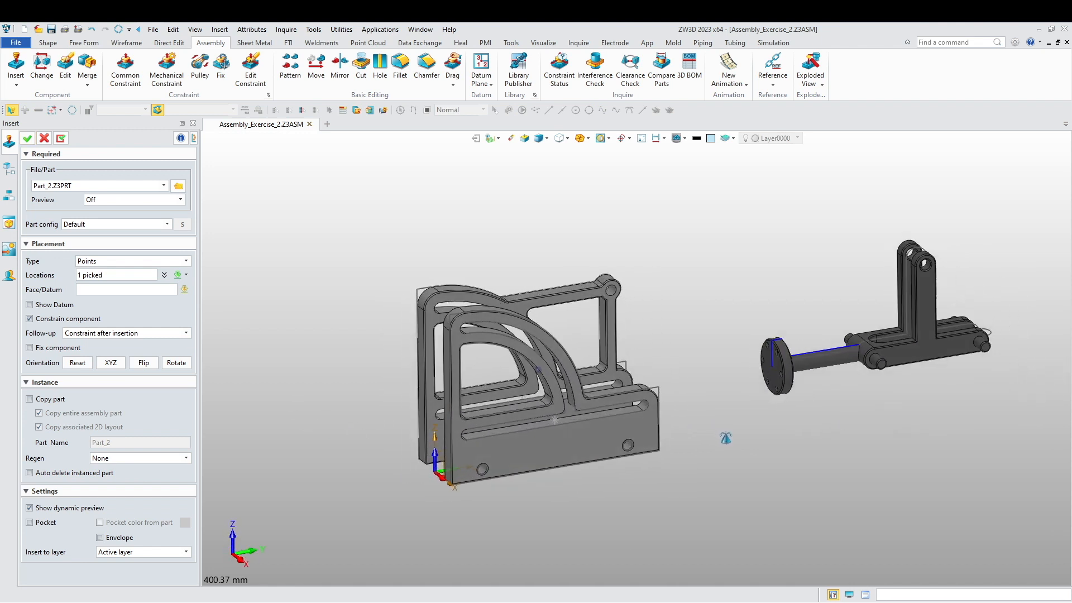
pyautogui.middleClick(611, 411)
# Step: Select Part_2's outer side face and Part_1_Mirror's large inner face for a coincident constraint with opposite facing
pyautogui.scroll(8, 919, 349)
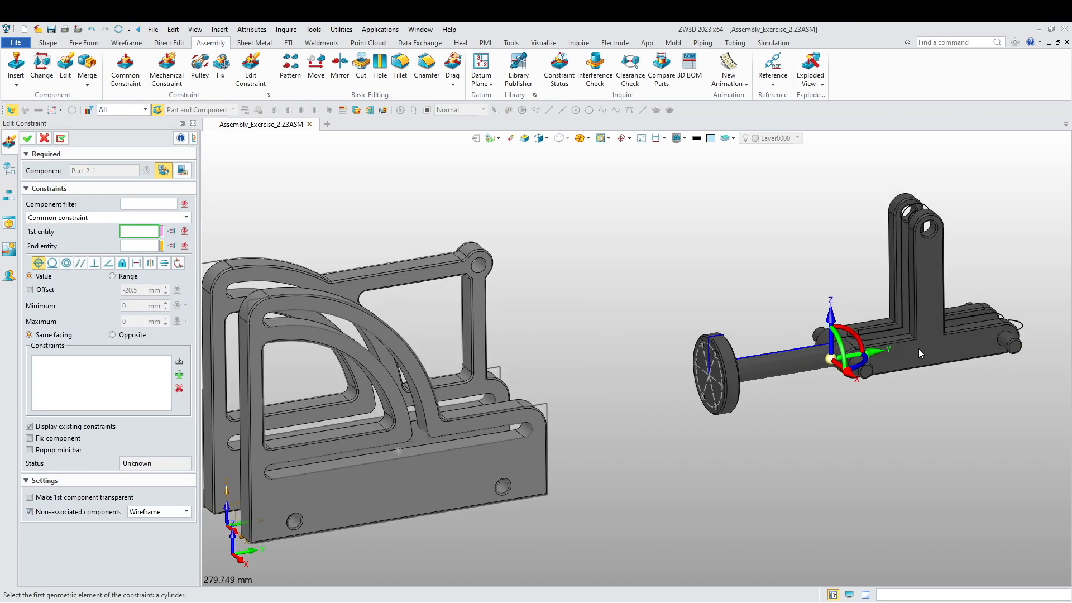
pyautogui.scroll(3, 788, 369)
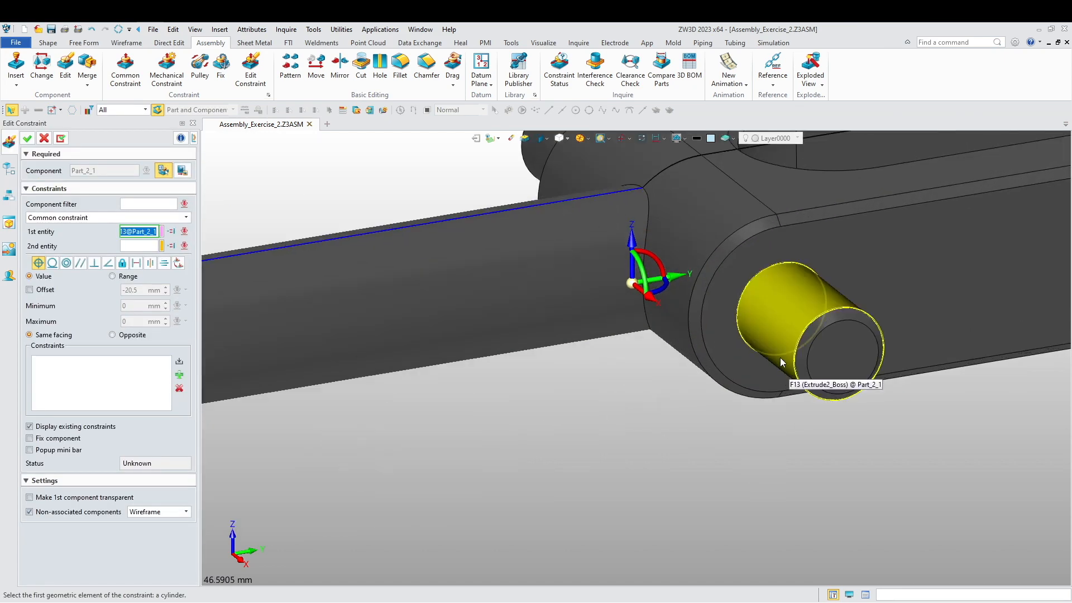
pyautogui.click(748, 373)
pyautogui.scroll(-4, 746, 389)
pyautogui.scroll(-5, 746, 389)
pyautogui.moveTo(732, 429); pyautogui.dragTo(622, 527, button='right')
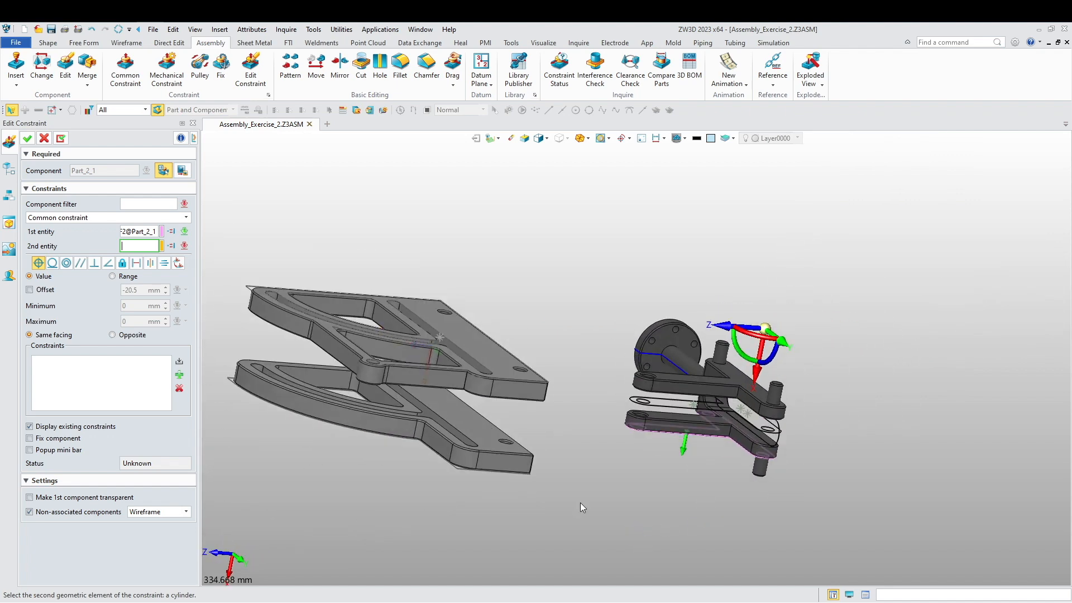
pyautogui.scroll(5, 468, 435)
pyautogui.click(477, 435)
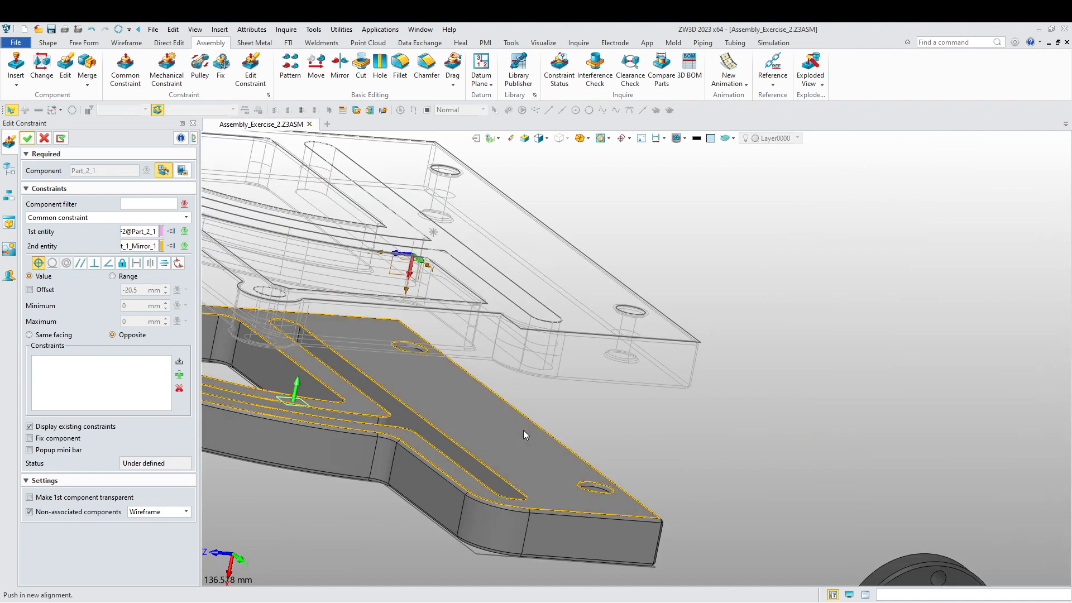
# Step: Give the coincident constraint between Part_2 and Part_1_Mirror a 0.5 mm offset and finish the constraint editing
pyautogui.scroll(-8, 594, 409)
pyautogui.moveTo(648, 411); pyautogui.dragTo(763, 299, button='right')
pyautogui.scroll(1, 690, 392)
pyautogui.scroll(2, 690, 395)
pyautogui.moveTo(691, 395); pyautogui.dragTo(758, 422, button='right')
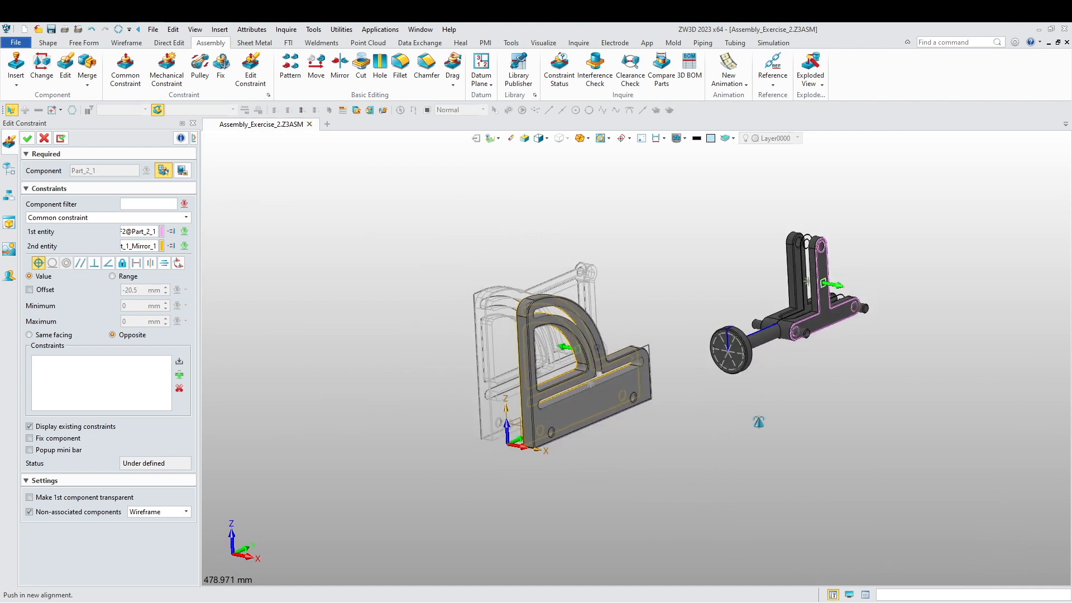
pyautogui.click(35, 291)
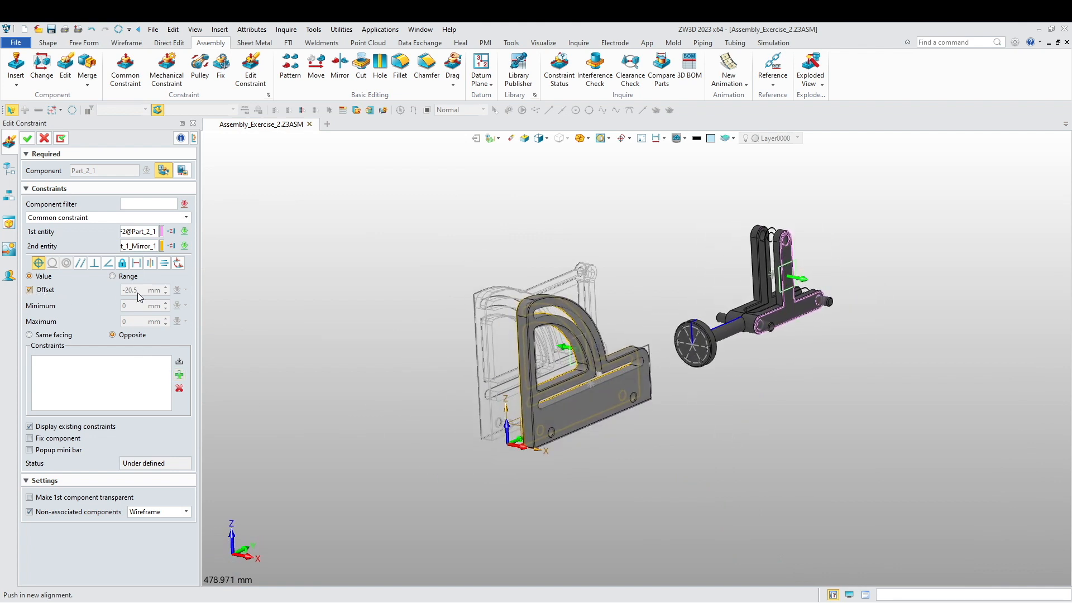
pyautogui.write('0.5')
pyautogui.press('Return')
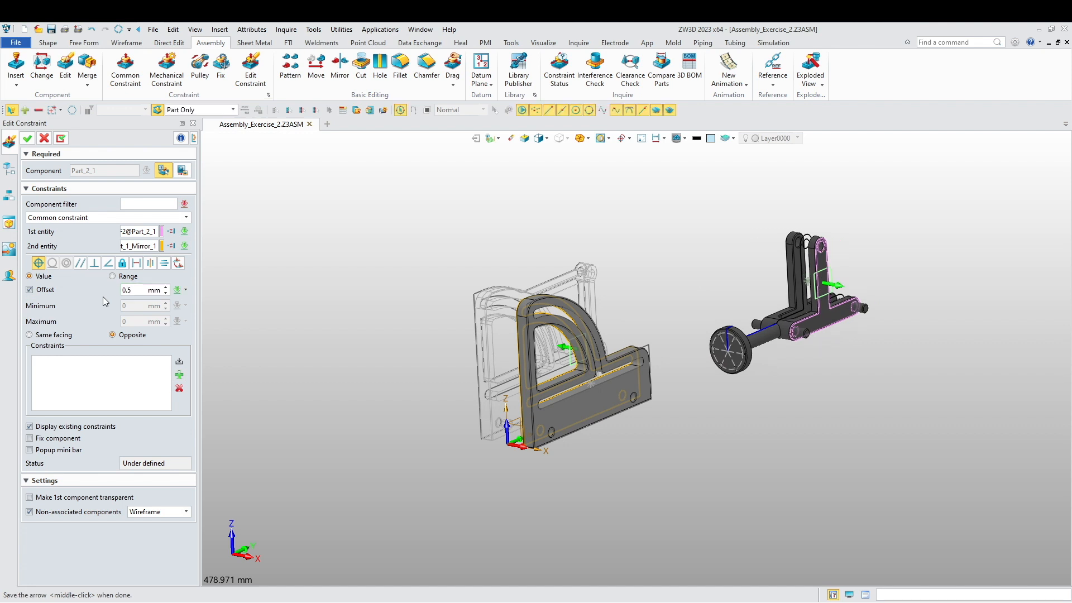
pyautogui.click(27, 138)
# Step: Check from the front the clearance between Part_2's arms and the inner faces of the two side plates
pyautogui.hotkey('ctrl', 'Down')
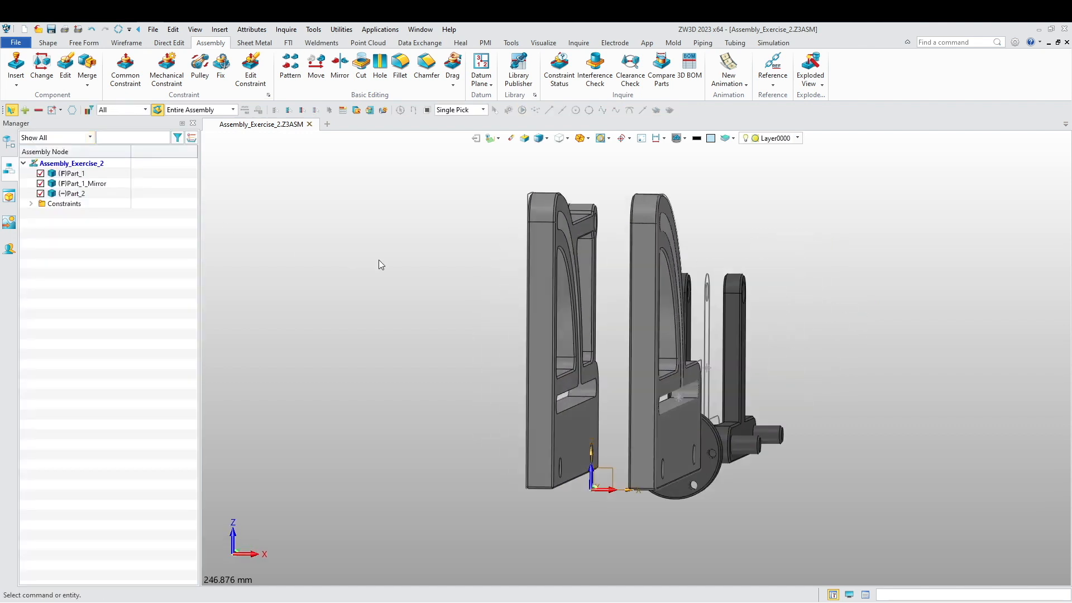
pyautogui.scroll(6, 603, 323)
pyautogui.scroll(-5, 551, 269)
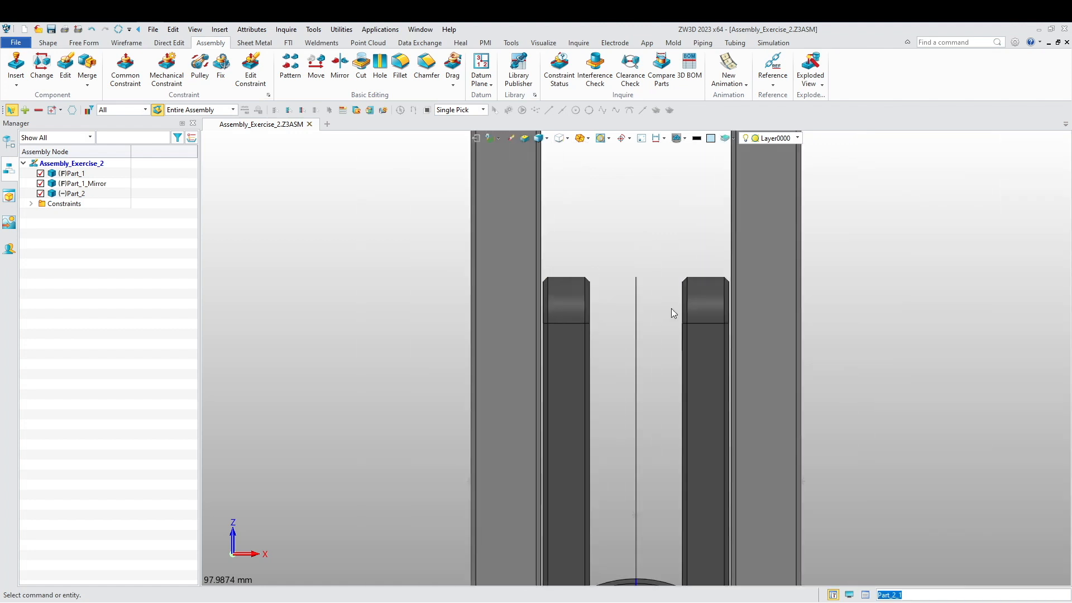
pyautogui.scroll(4, 715, 296)
pyautogui.scroll(-10, 737, 290)
pyautogui.moveTo(726, 334); pyautogui.dragTo(615, 405, button='right')
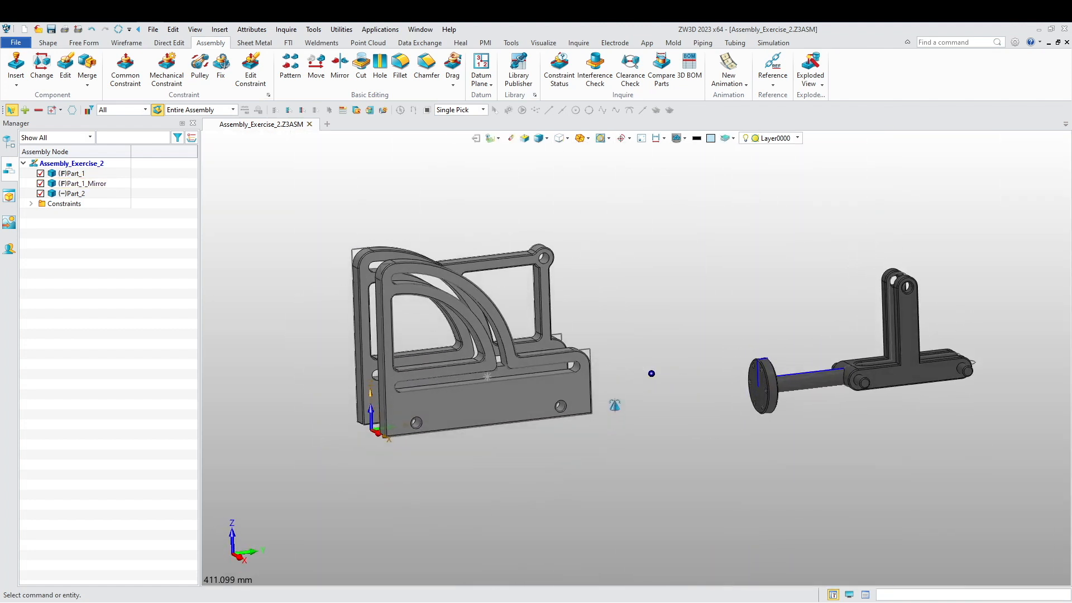
pyautogui.moveTo(724, 439); pyautogui.dragTo(733, 469, button='right')
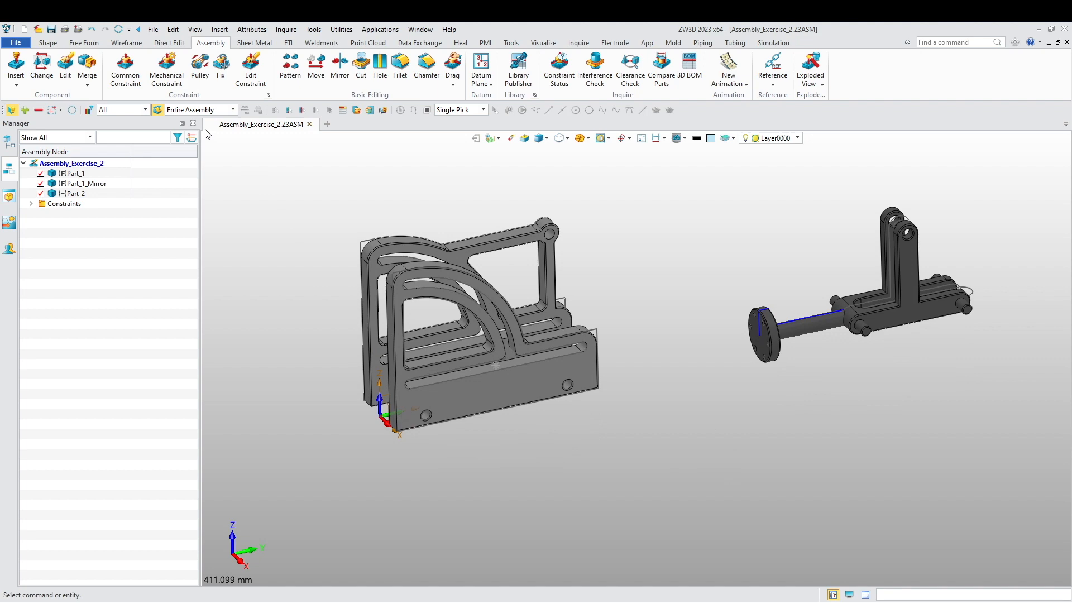
# Step: Add a tangent constraint with 0 mm offset between Part_2's pin nearest the round flange and the upper wall of Part_1_Mirror's straight slot
pyautogui.click(137, 77)
pyautogui.scroll(5, 861, 315)
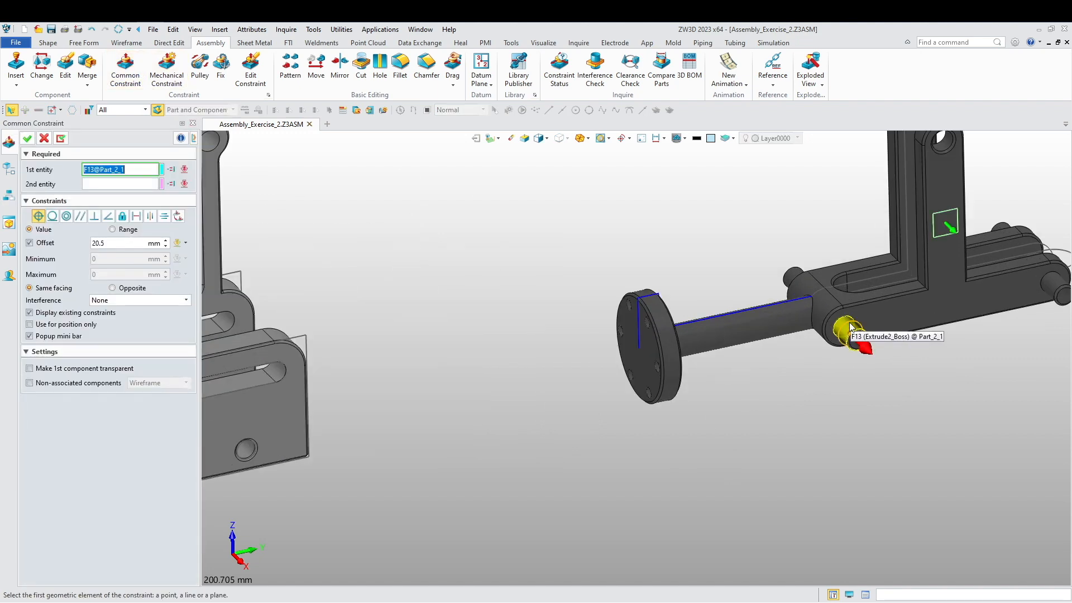
pyautogui.click(860, 337)
pyautogui.scroll(-5, 840, 370)
pyautogui.scroll(8, 578, 370)
pyautogui.click(662, 396)
pyautogui.scroll(-5, 663, 397)
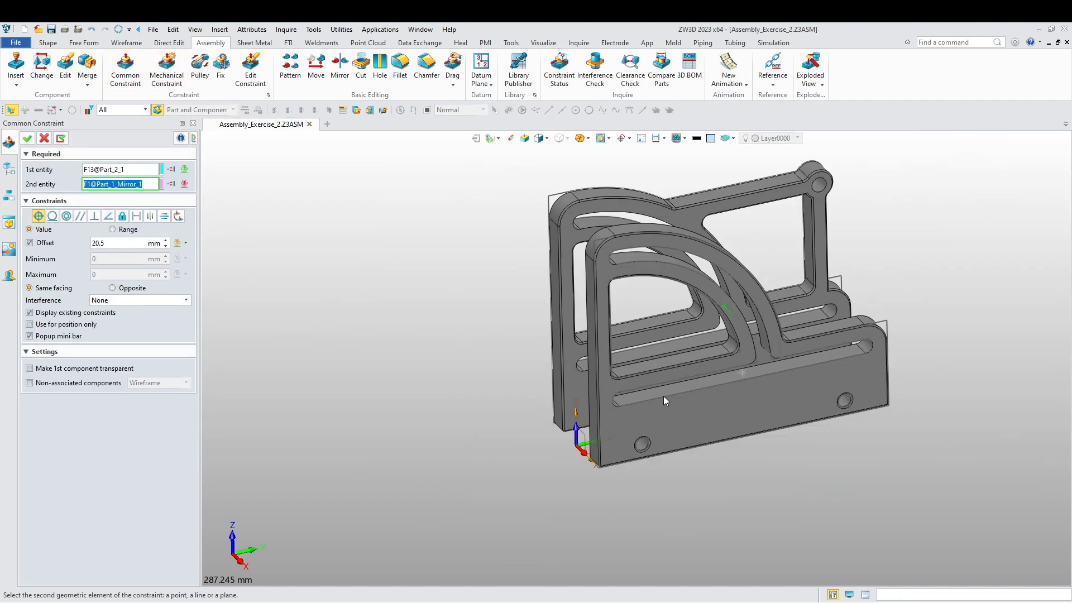
pyautogui.moveTo(663, 396); pyautogui.dragTo(654, 343, button='right')
pyautogui.scroll(5, 621, 386)
pyautogui.click(624, 388)
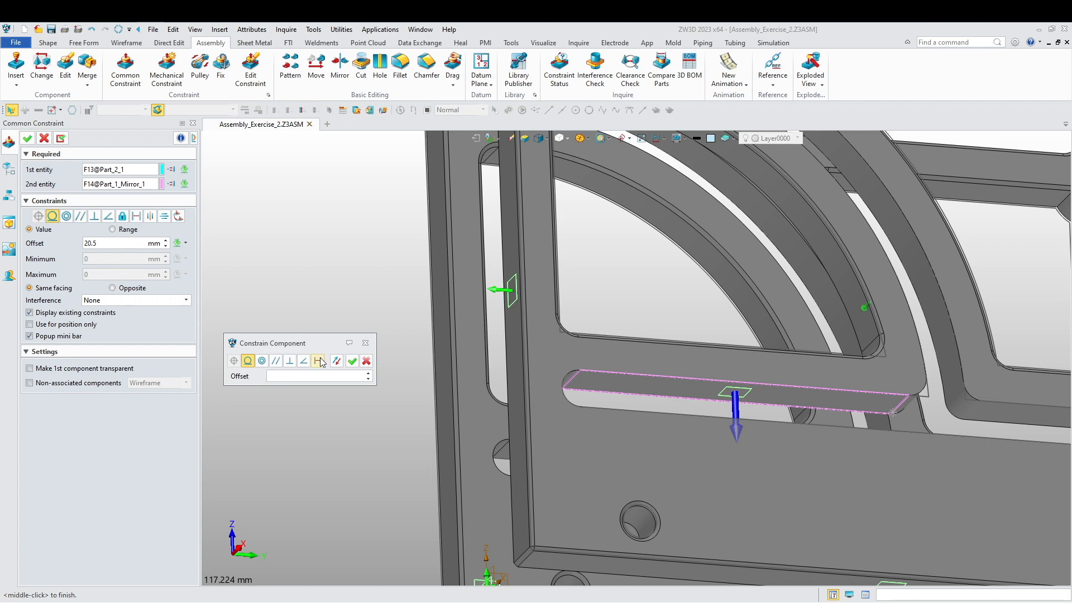
pyautogui.click(353, 361)
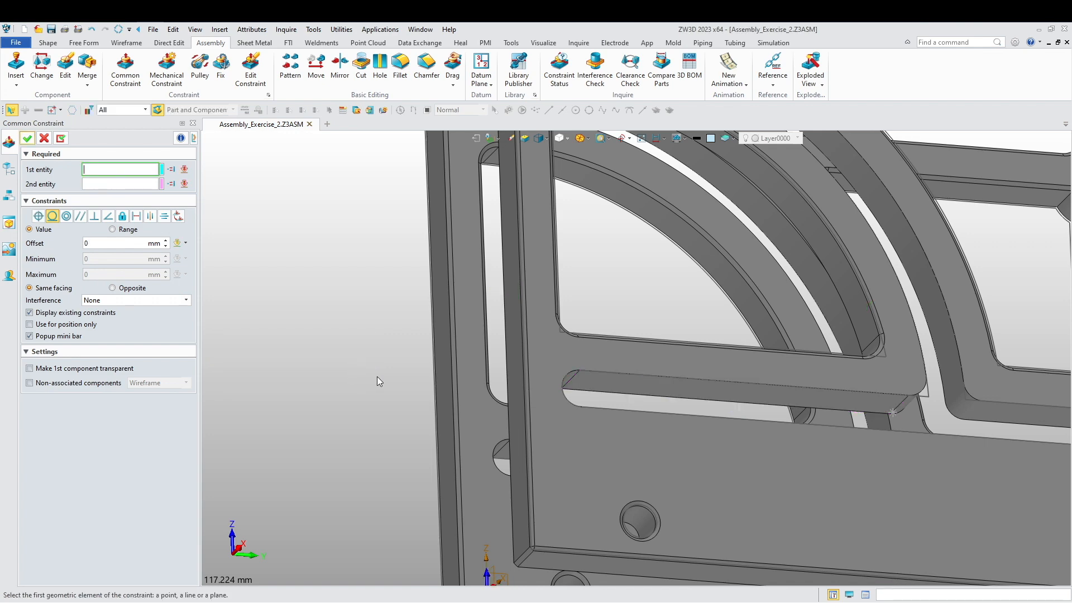
# Step: Add a tangent constraint with 0 mm offset between Part_2's pin farthest from the flange and the upper wall of Part_1_Mirror's curved slot's straight end
pyautogui.scroll(-5, 399, 411)
pyautogui.click(400, 414)
pyautogui.click(417, 470)
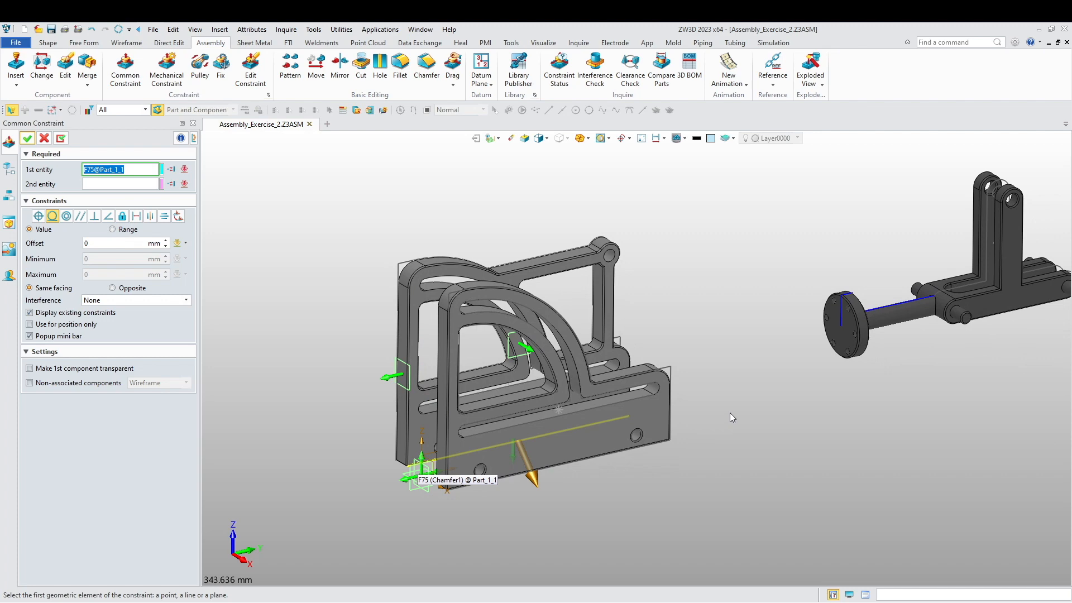
pyautogui.scroll(-3, 778, 392)
pyautogui.scroll(8, 826, 386)
pyautogui.click(880, 339)
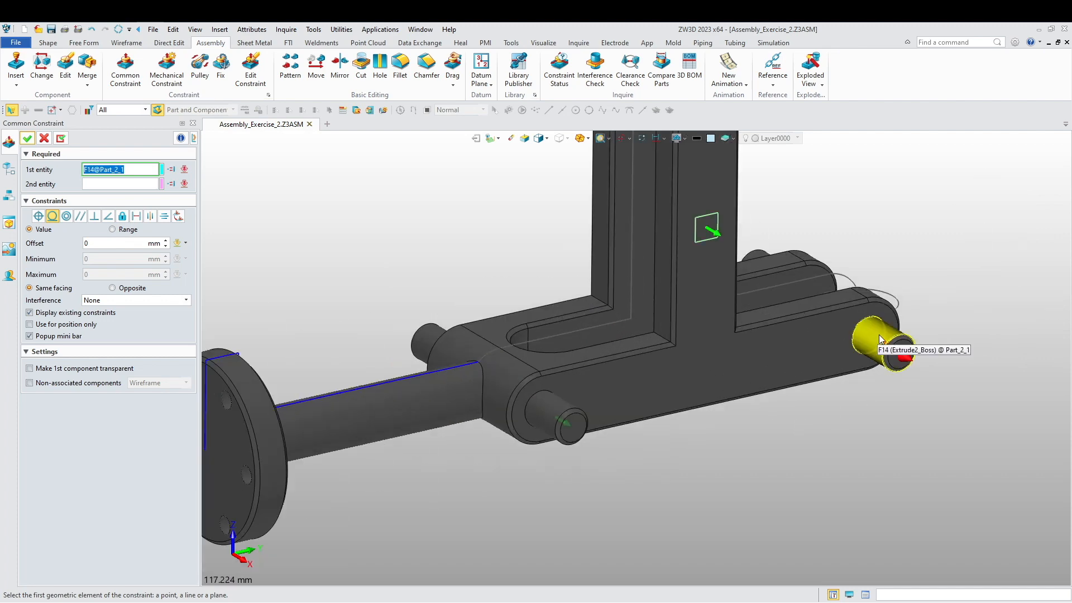
pyautogui.scroll(-3, 806, 444)
pyautogui.scroll(6, 358, 249)
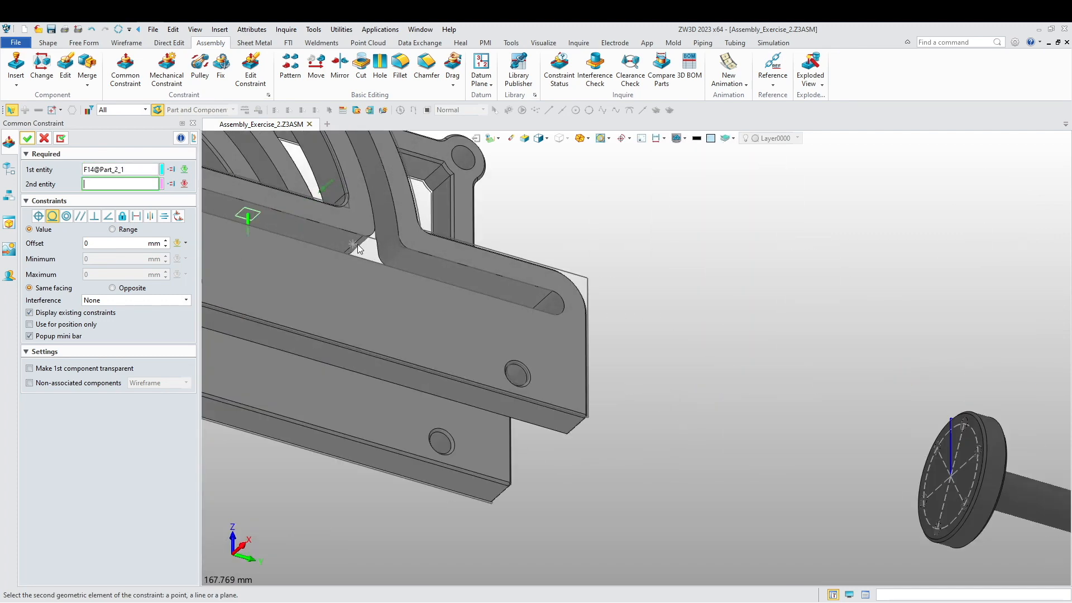
pyautogui.scroll(5, 431, 262)
pyautogui.click(432, 262)
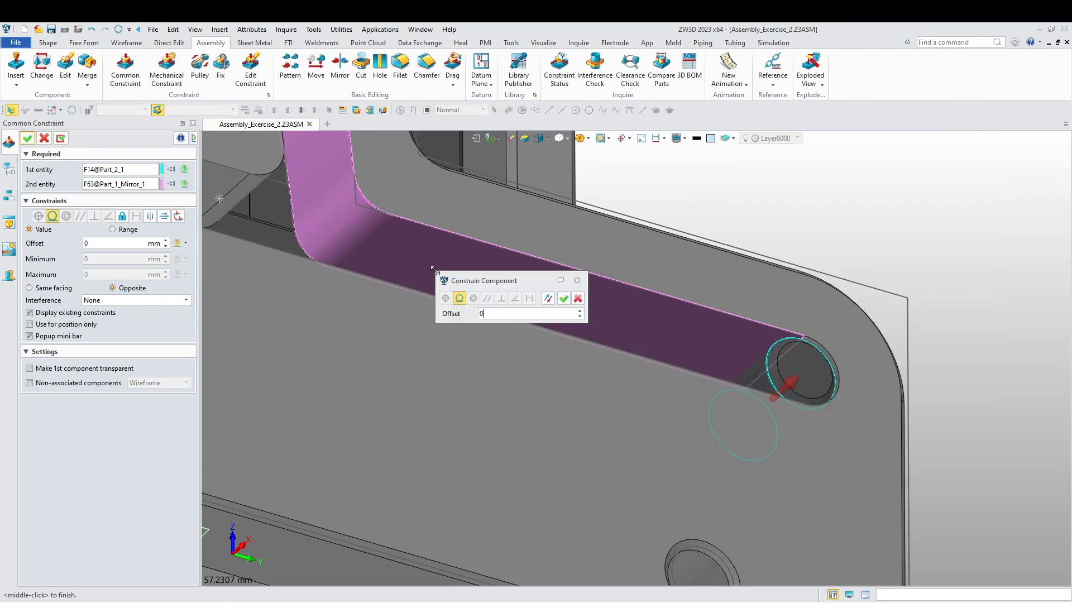
pyautogui.click(564, 300)
pyautogui.scroll(-5, 569, 315)
pyautogui.moveTo(541, 481); pyautogui.dragTo(811, 443, button='middle')
pyautogui.moveTo(730, 417); pyautogui.dragTo(733, 481, button='right')
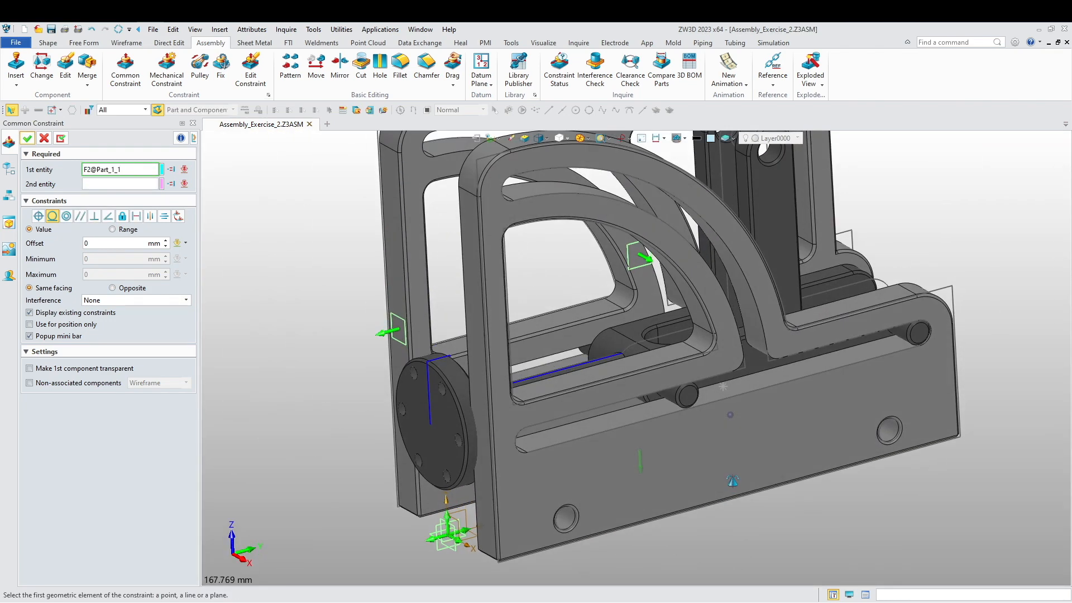
pyautogui.scroll(-3, 644, 445)
pyautogui.scroll(3, 642, 446)
pyautogui.click(642, 448)
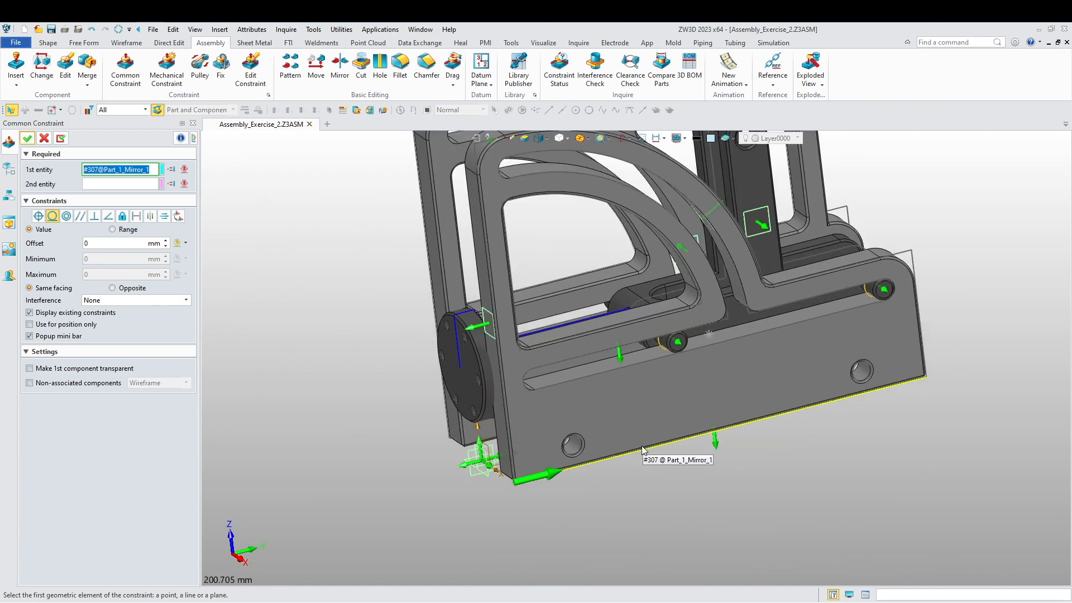
# Step: Open Part_2 for in-place editing and roll its feature history back to edit Sketch1
pyautogui.moveTo(480, 439); pyautogui.dragTo(455, 465, button='middle')
pyautogui.press('Escape')
pyautogui.scroll(-2, 365, 458)
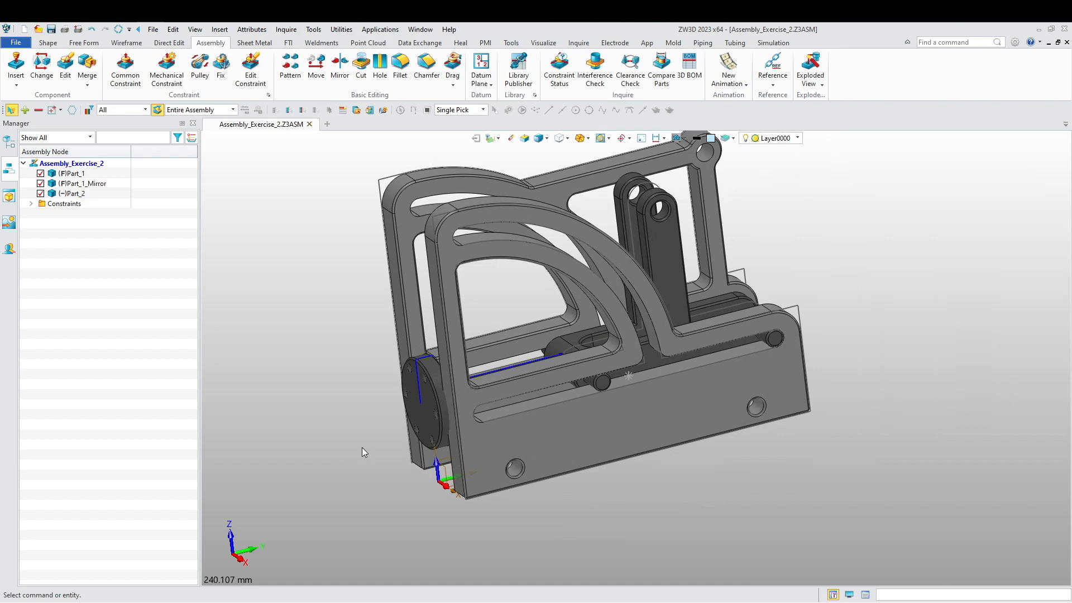
pyautogui.moveTo(447, 442)
pyautogui.mouseDown(button='right')
pyautogui.moveTo(456, 468)
pyautogui.moveTo(445, 457)
pyautogui.mouseUp(button='right')
pyautogui.moveTo(445, 458); pyautogui.dragTo(523, 524, button='middle')
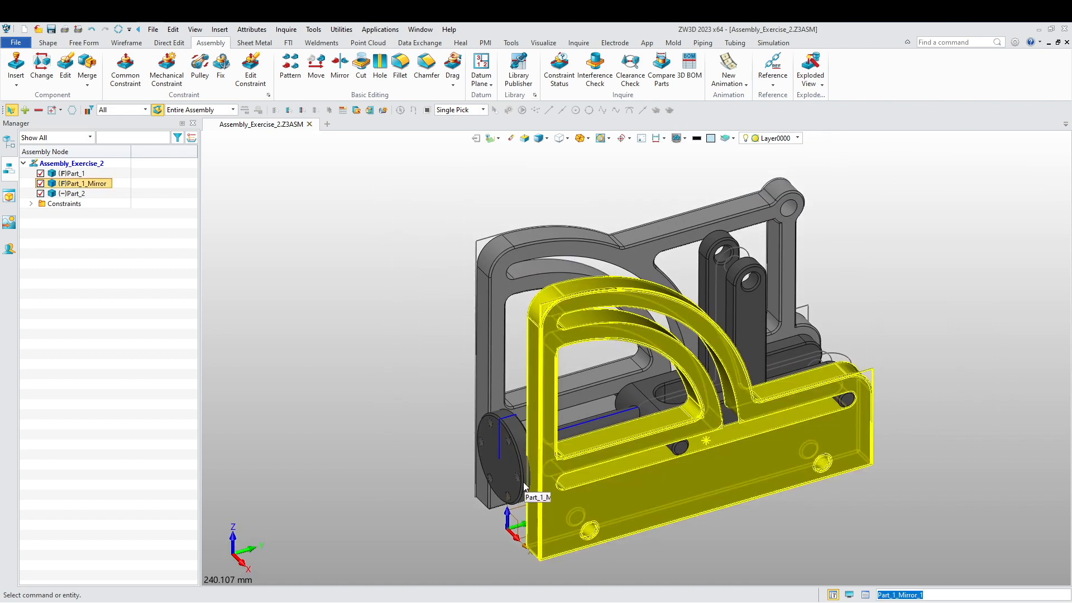
pyautogui.moveTo(524, 483); pyautogui.dragTo(519, 480, button='right')
pyautogui.scroll(5, 523, 484)
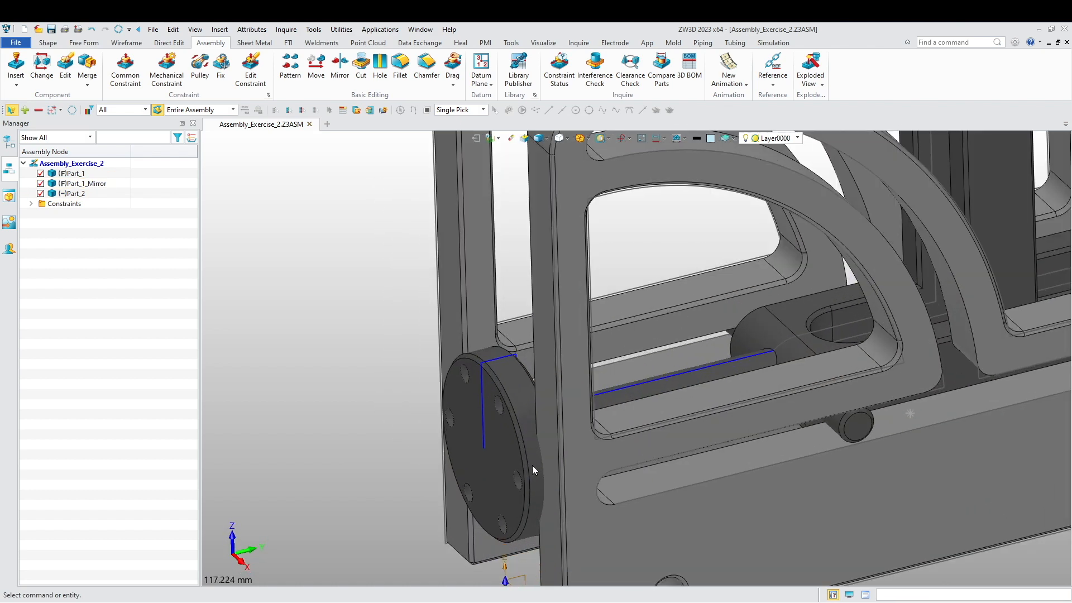
pyautogui.scroll(-5, 538, 447)
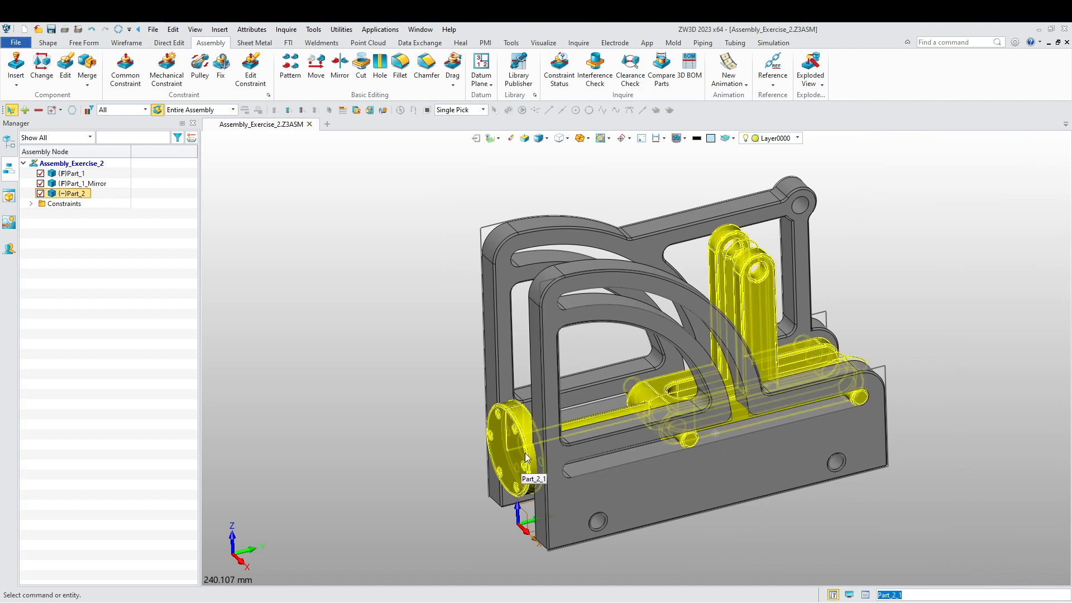
pyautogui.doubleClick(527, 453)
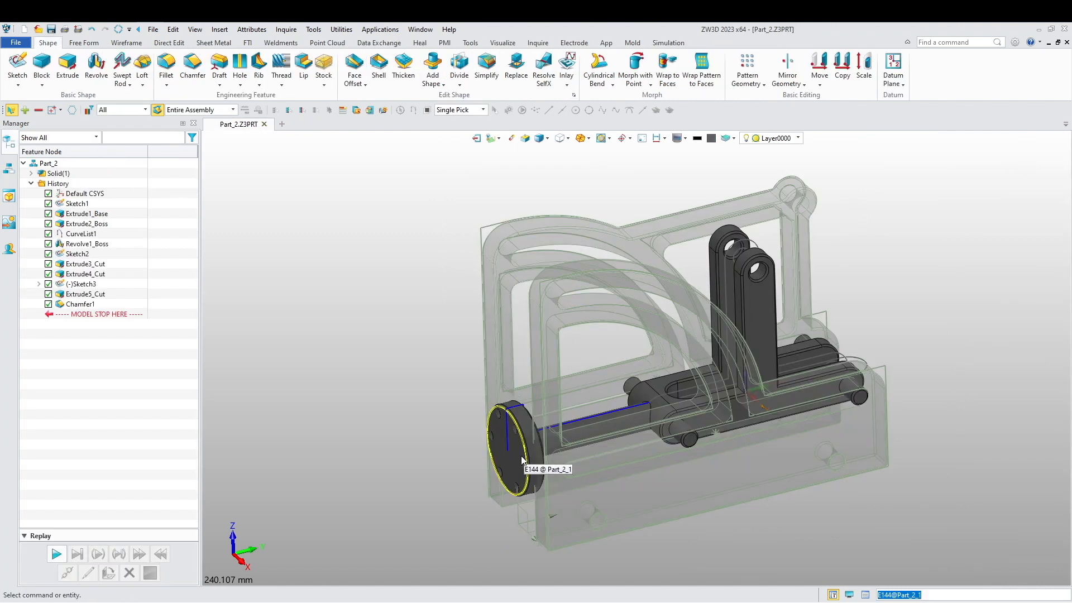
pyautogui.click(57, 554)
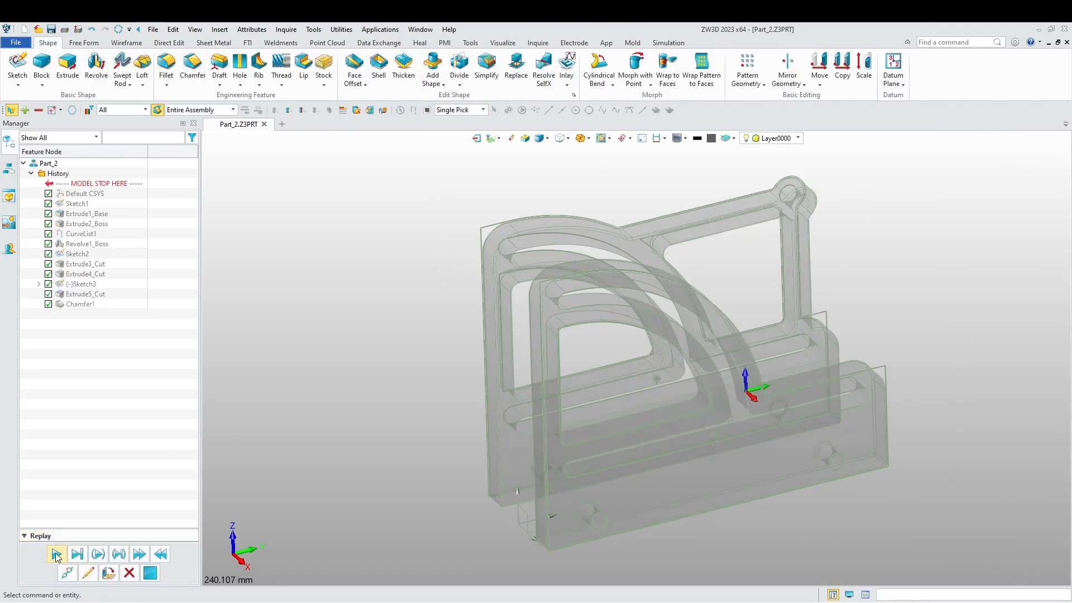
pyautogui.click(89, 575)
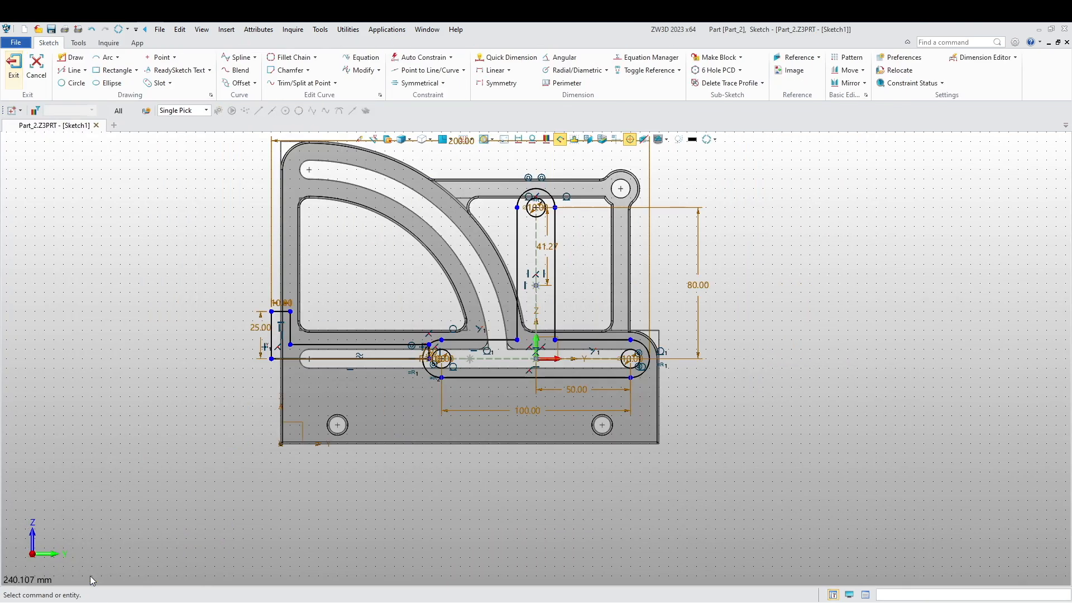
# Step: Set the overall length dimension of Part_2's profile to 220 mm and exit the sketch
pyautogui.click(504, 140)
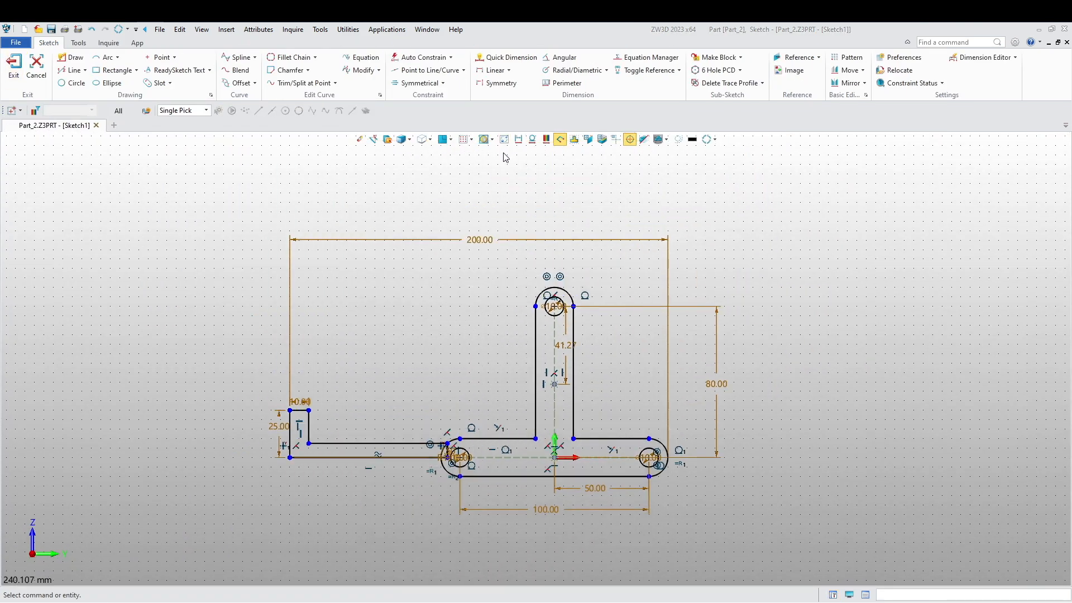
pyautogui.doubleClick(475, 238)
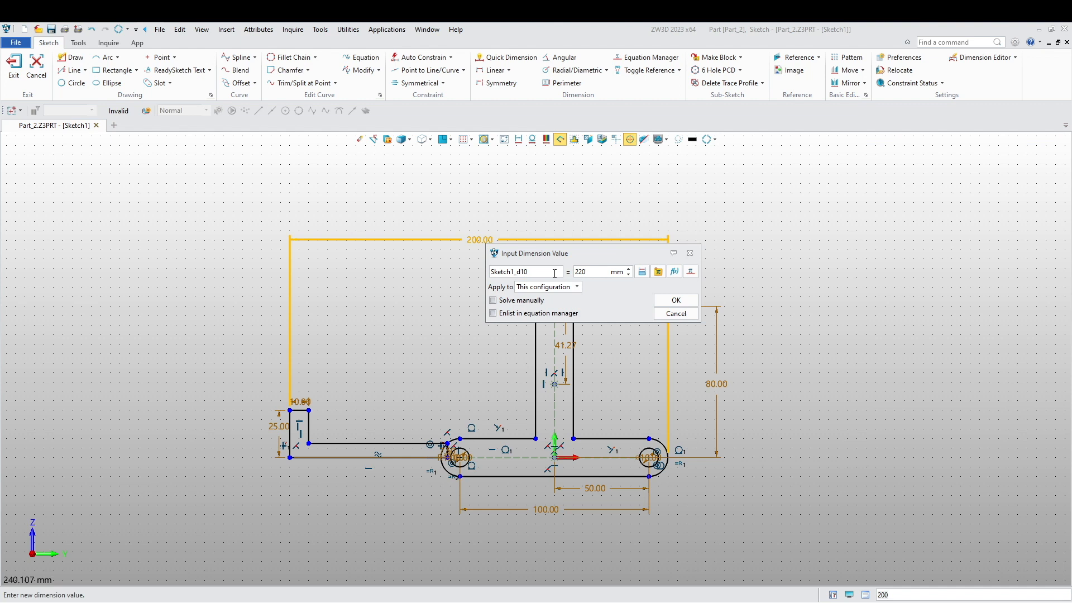
pyautogui.write('220')
pyautogui.press('Return')
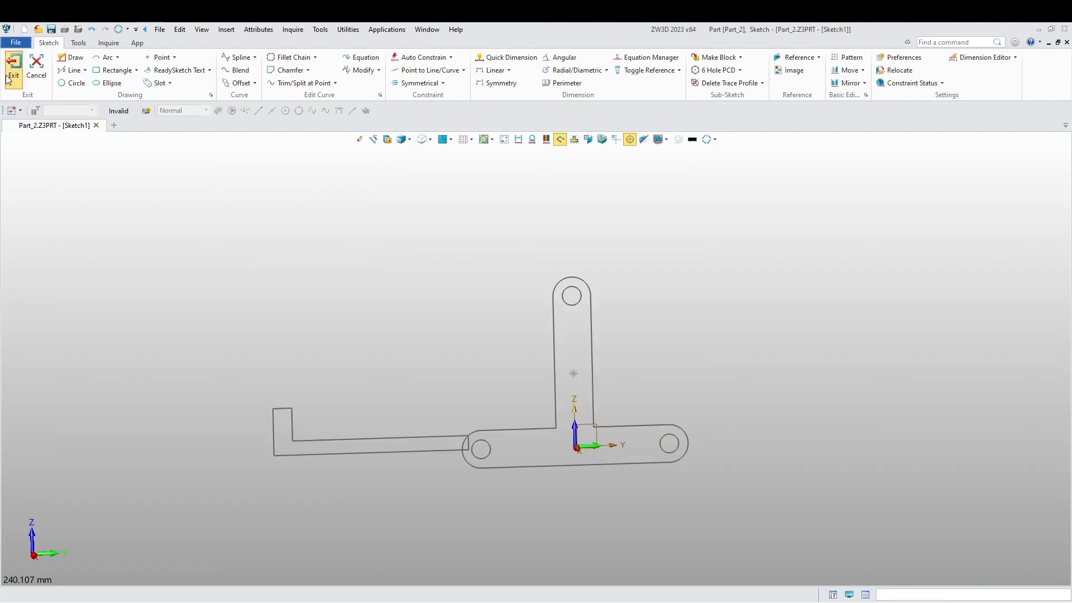
pyautogui.click(11, 68)
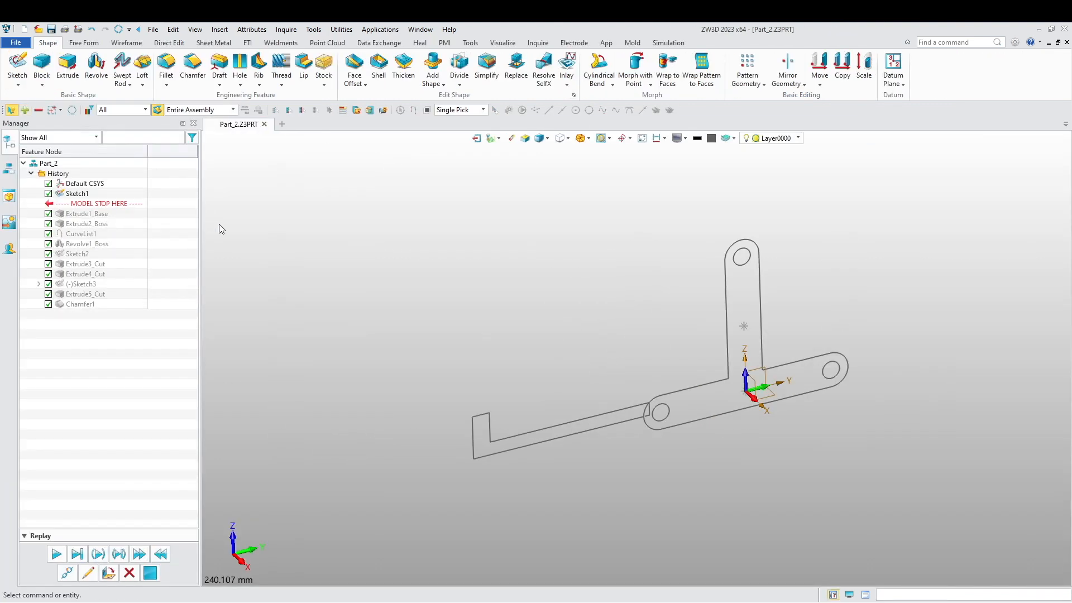
# Step: Replay Part_2's remaining features to the end of its history and return to the assembly
pyautogui.click(76, 554)
pyautogui.moveTo(342, 407); pyautogui.dragTo(341, 446, button='middle')
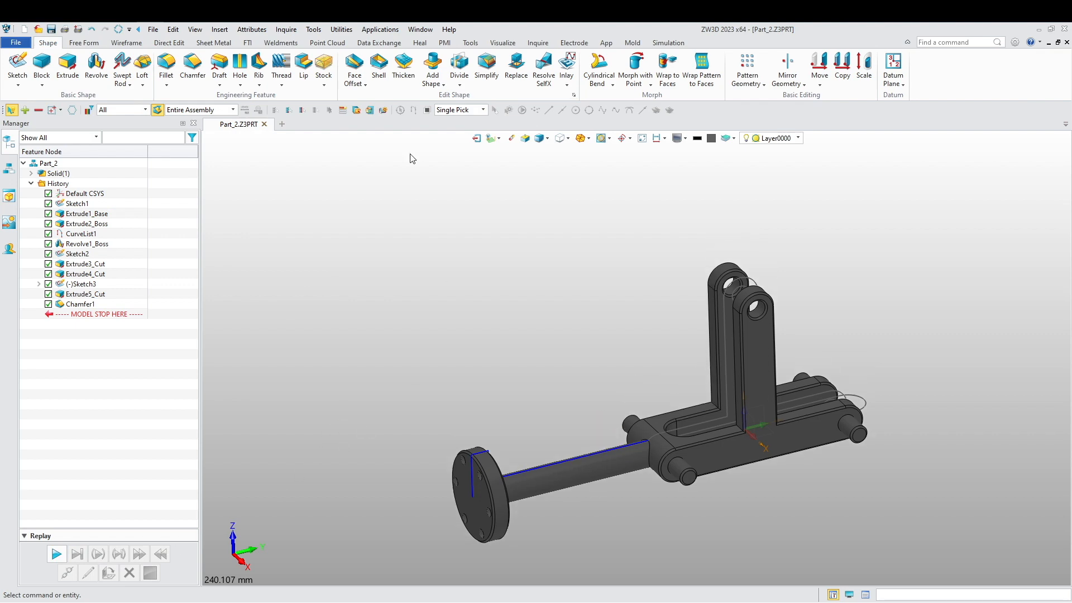
pyautogui.click(476, 139)
# Step: Test Part_2's sliding motion by moving its round flange outward along the straight slot
pyautogui.moveTo(441, 297); pyautogui.dragTo(406, 335, button='right')
pyautogui.scroll(-3, 407, 336)
pyautogui.moveTo(407, 336); pyautogui.dragTo(479, 282, button='middle')
pyautogui.scroll(1, 471, 337)
pyautogui.scroll(1, 490, 391)
pyautogui.scroll(-2, 453, 394)
pyautogui.moveTo(453, 394); pyautogui.dragTo(446, 398, button='right')
pyautogui.moveTo(503, 390); pyautogui.dragTo(419, 367)
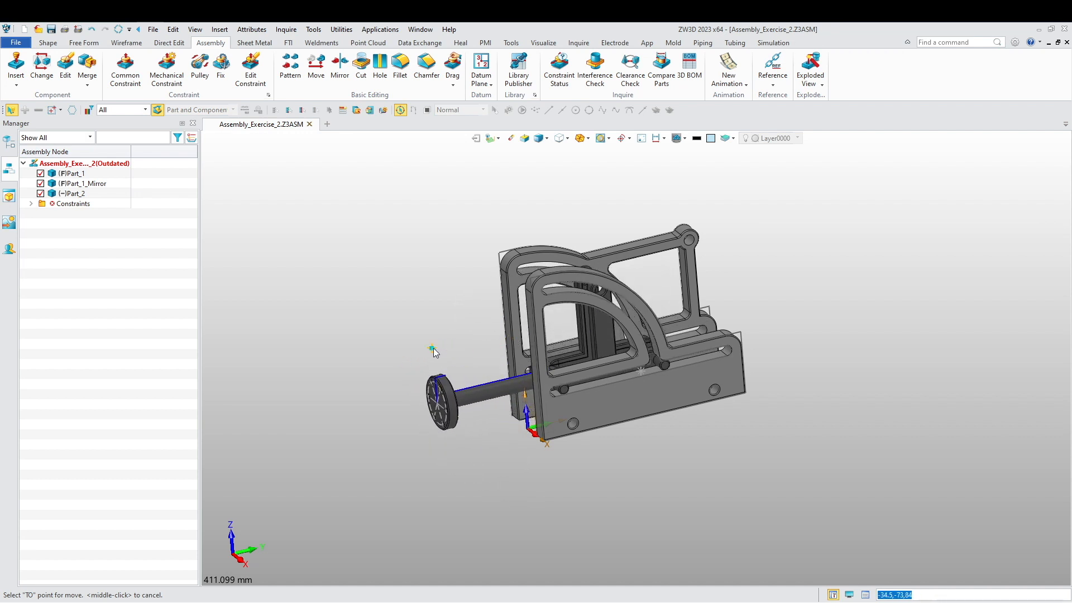
pyautogui.click(469, 352)
# Step: Swing Part_2's flange downward so its far pin climbs the curved slot, and examine how the pins follow both slots
pyautogui.moveTo(565, 470); pyautogui.dragTo(604, 418, button='right')
pyautogui.scroll(2, 617, 359)
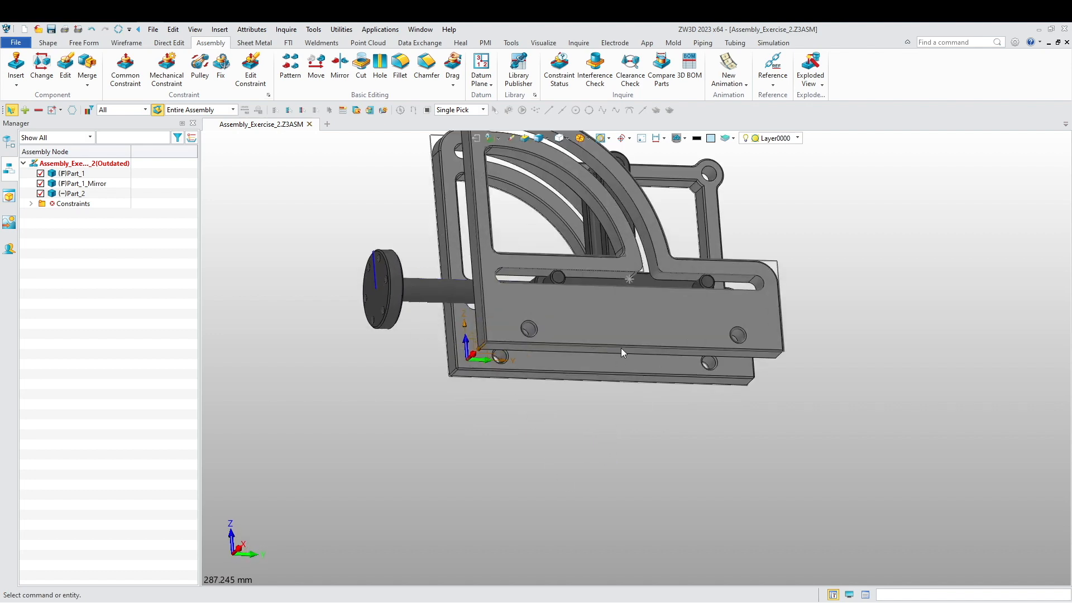
pyautogui.moveTo(608, 410); pyautogui.dragTo(600, 508, button='middle')
pyautogui.scroll(6, 631, 395)
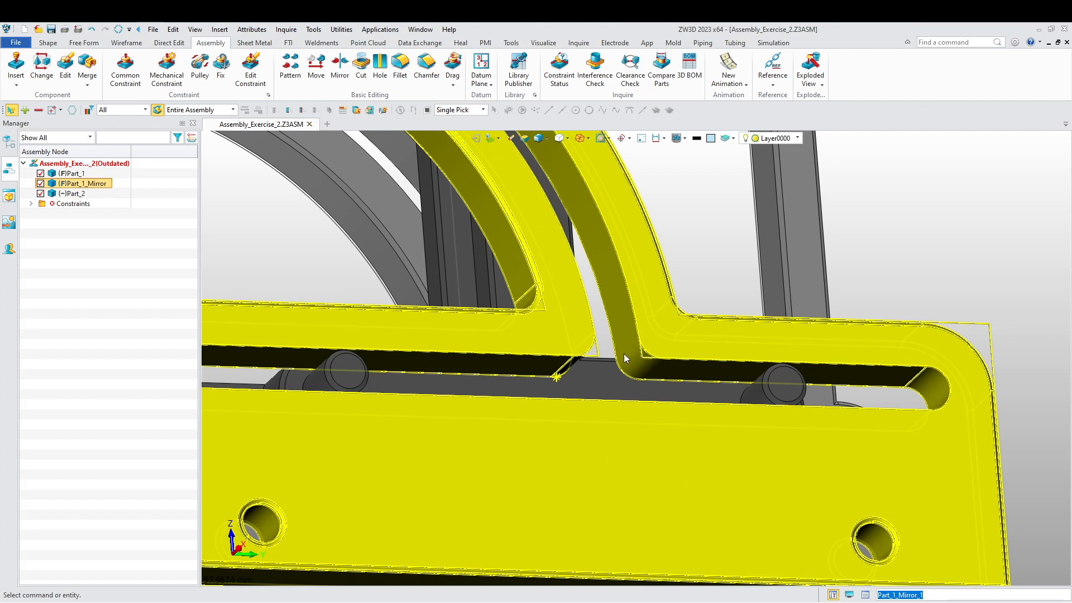
pyautogui.scroll(-3, 587, 367)
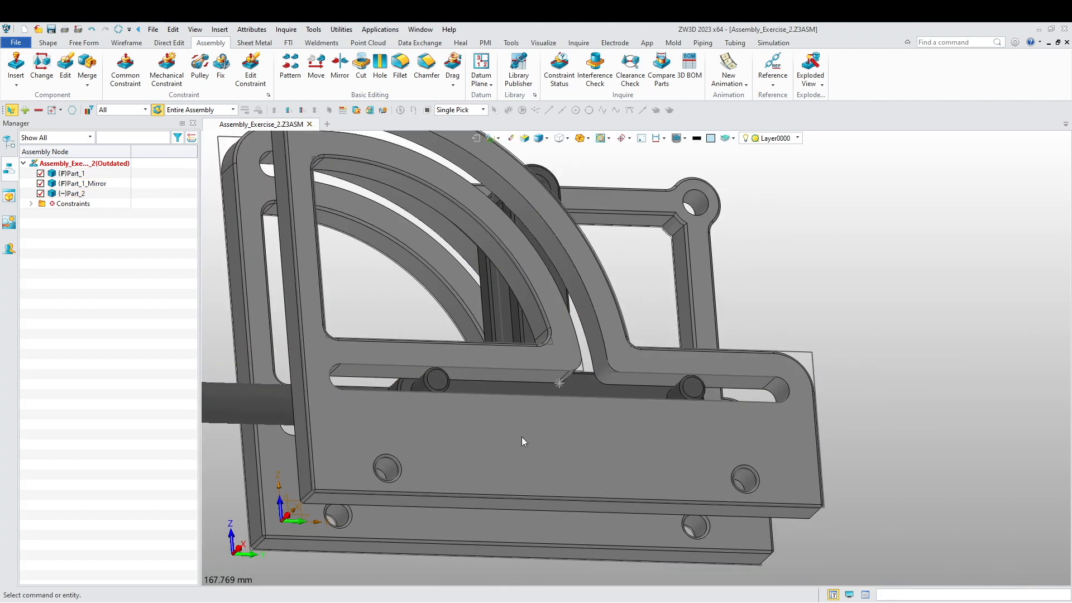
pyautogui.scroll(-2, 369, 388)
pyautogui.moveTo(345, 417); pyautogui.dragTo(474, 413, button='middle')
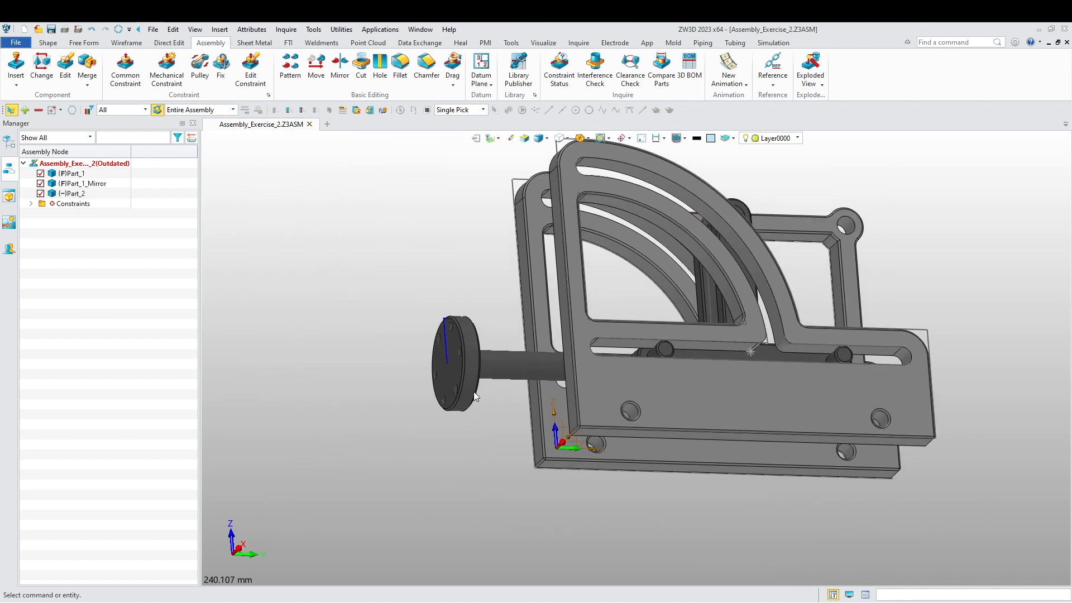
pyautogui.moveTo(468, 357); pyautogui.dragTo(442, 468)
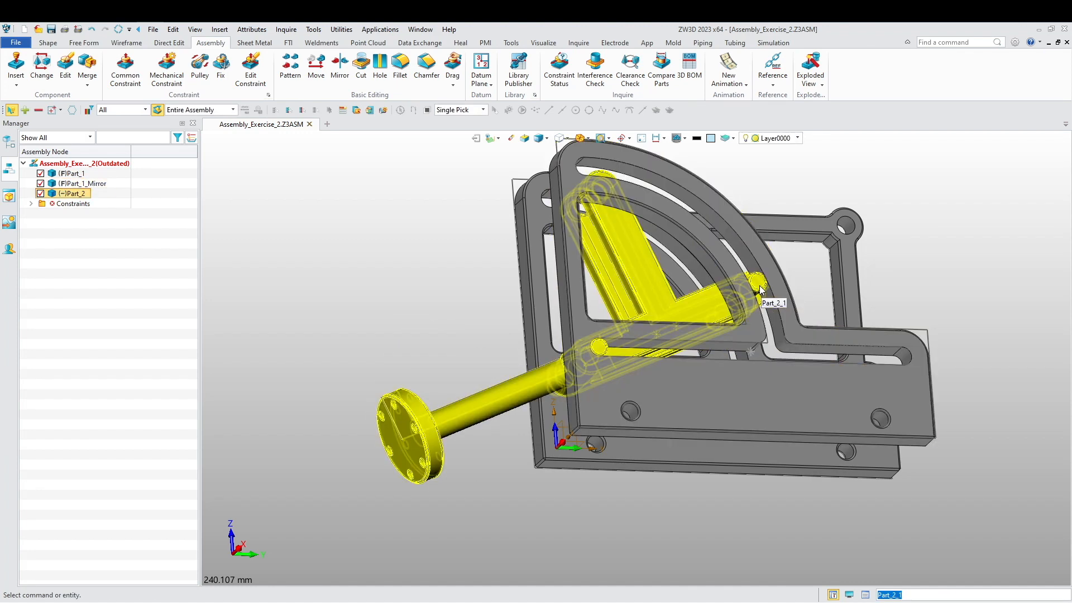
pyautogui.scroll(4, 754, 285)
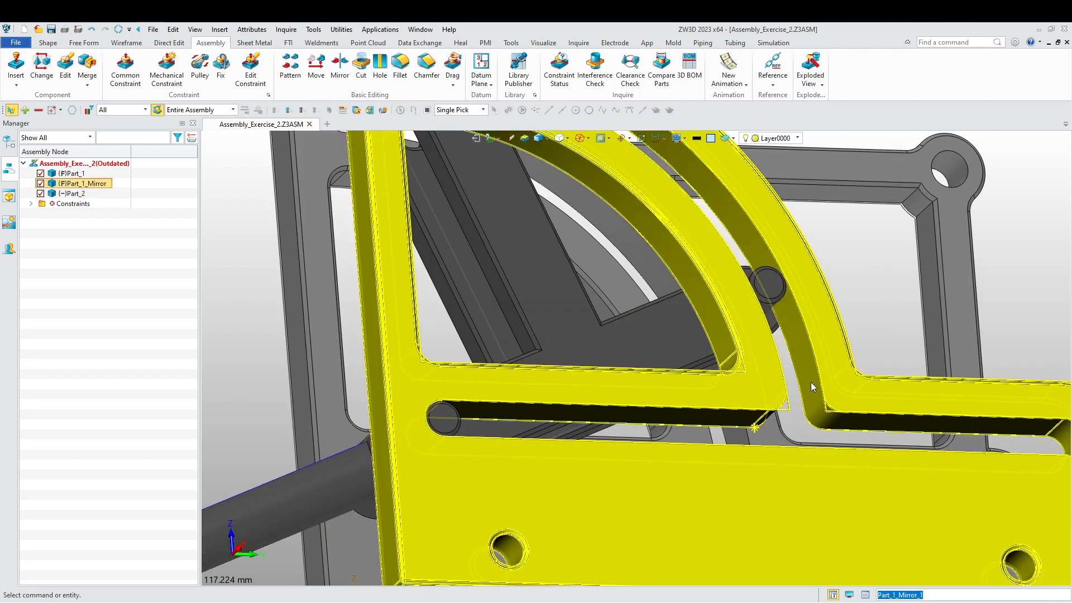
pyautogui.scroll(-2, 809, 377)
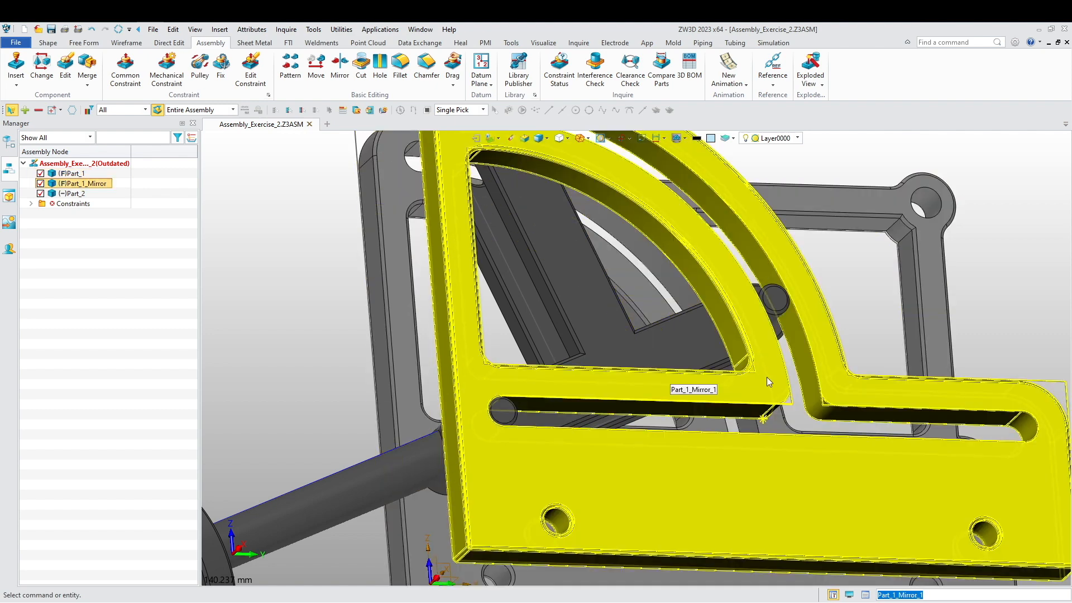
# Step: Rotate Part_2 to the upper end of the curved slot and move it back to its horizontal position in the straight slot
pyautogui.scroll(-10, 366, 421)
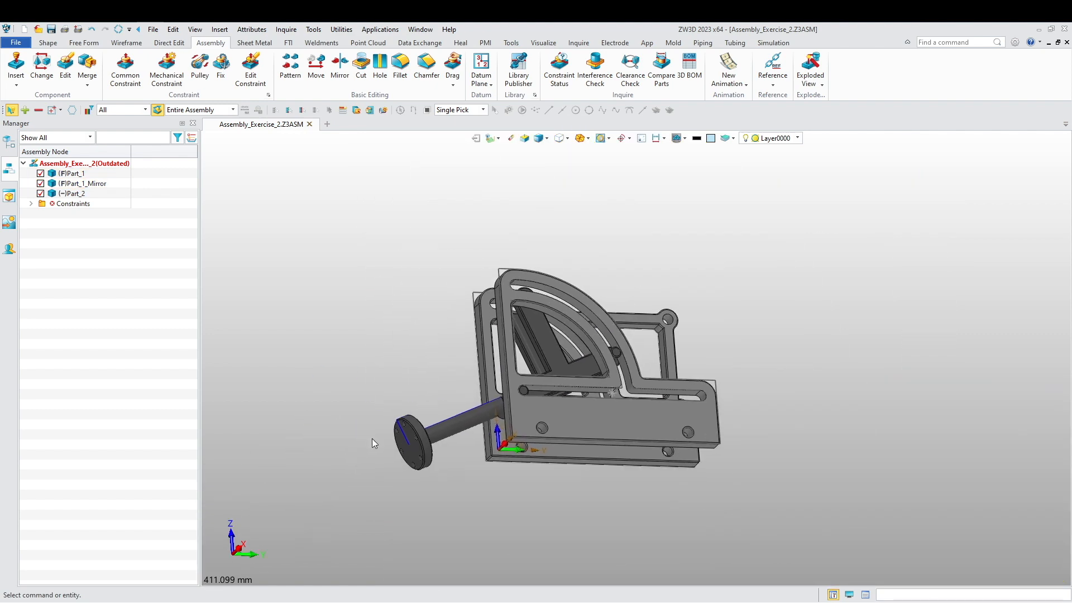
pyautogui.moveTo(401, 447); pyautogui.dragTo(527, 460)
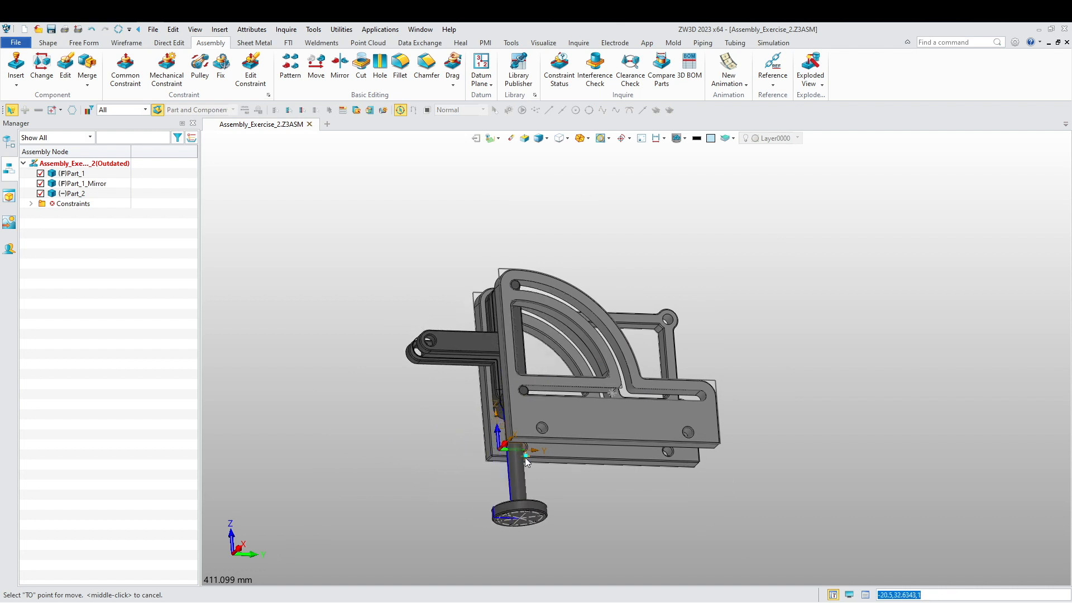
pyautogui.moveTo(409, 435); pyautogui.dragTo(456, 369)
# Step: Regenerate the assembly and its outdated components, and expand the list of constraints
pyautogui.moveTo(386, 319)
pyautogui.mouseDown(button='right')
pyautogui.moveTo(460, 431)
pyautogui.moveTo(470, 408)
pyautogui.moveTo(448, 387)
pyautogui.moveTo(340, 341)
pyautogui.moveTo(416, 363)
pyautogui.mouseUp(button='right')
pyautogui.rightClick(108, 292)
pyautogui.click(139, 298)
pyautogui.rightClick(99, 287)
pyautogui.click(133, 309)
pyautogui.rightClick(86, 299)
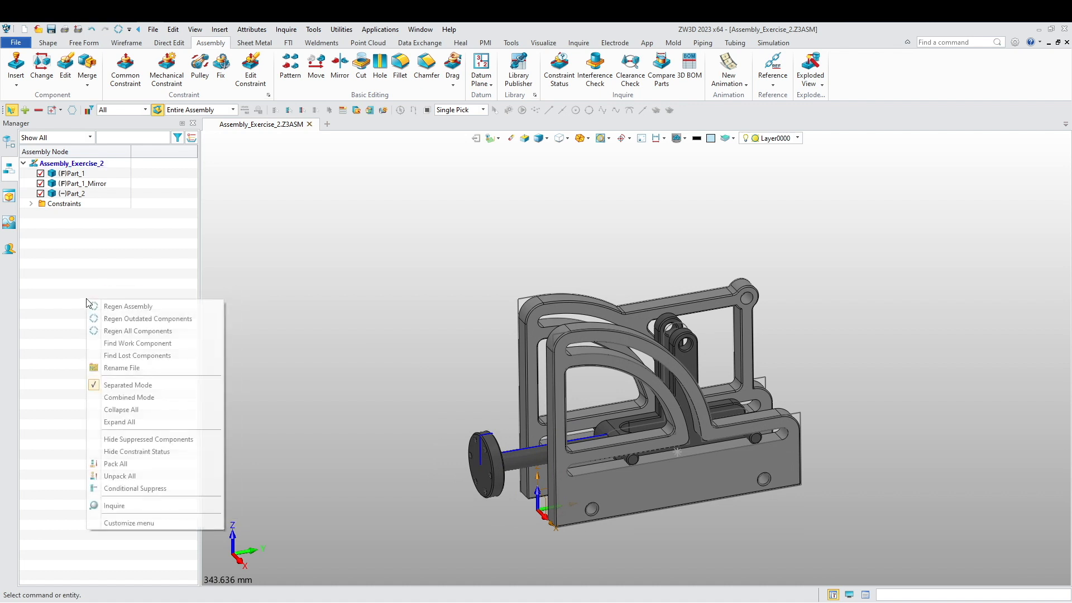
pyautogui.click(32, 208)
pyautogui.click(31, 205)
# Step: Insert Part_3.Z3PRT at a free point beside the side plates, with constraining after insertion
pyautogui.moveTo(392, 375); pyautogui.dragTo(339, 396, button='middle')
pyautogui.scroll(-1, 357, 386)
pyautogui.rightClick(748, 333)
pyautogui.click(807, 433)
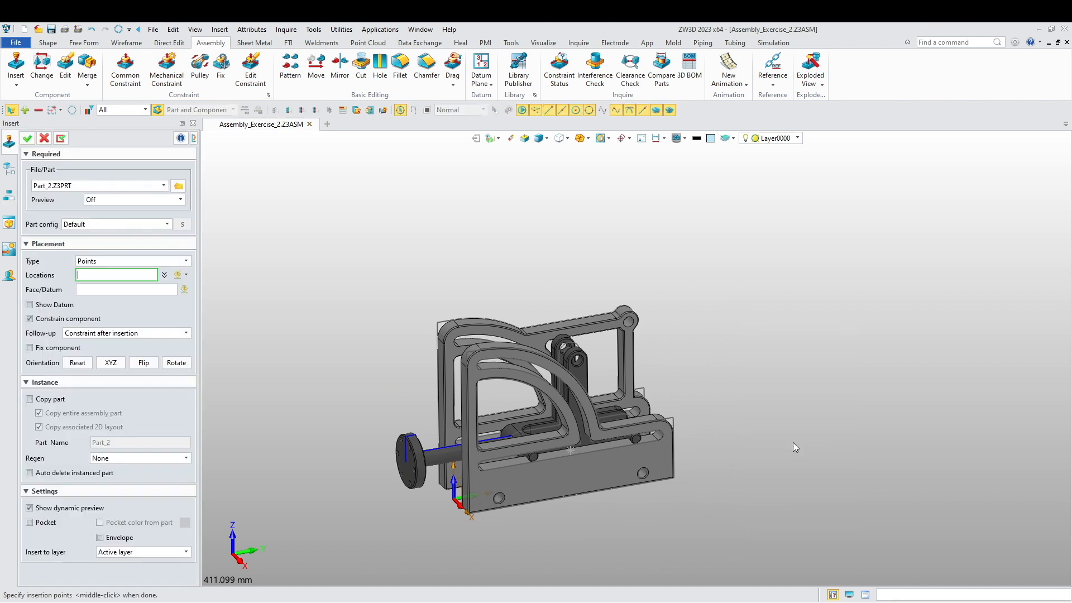
pyautogui.click(182, 188)
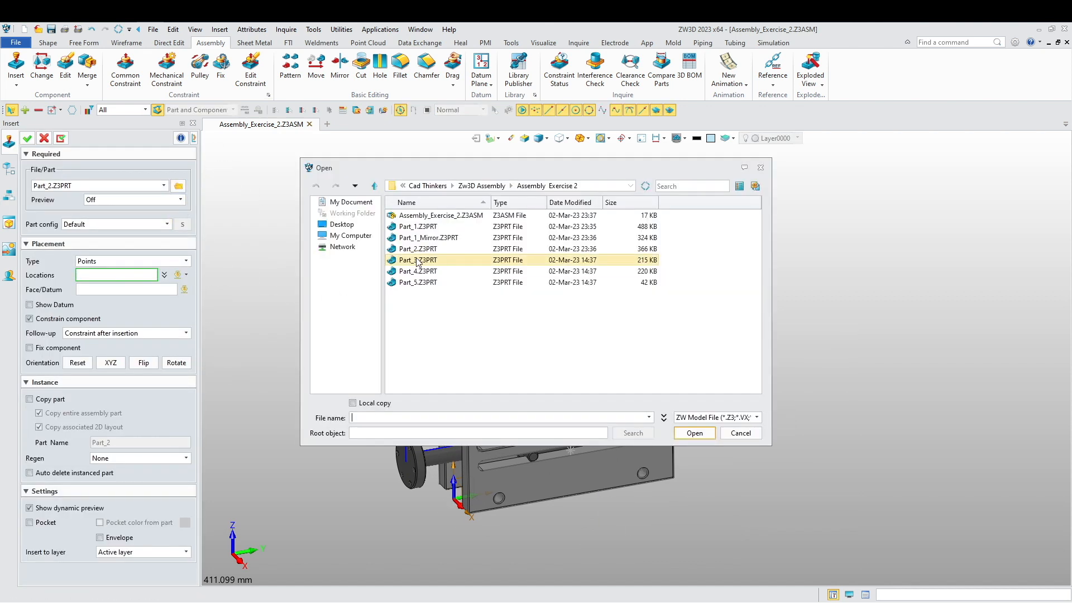
pyautogui.click(430, 260)
pyautogui.click(695, 434)
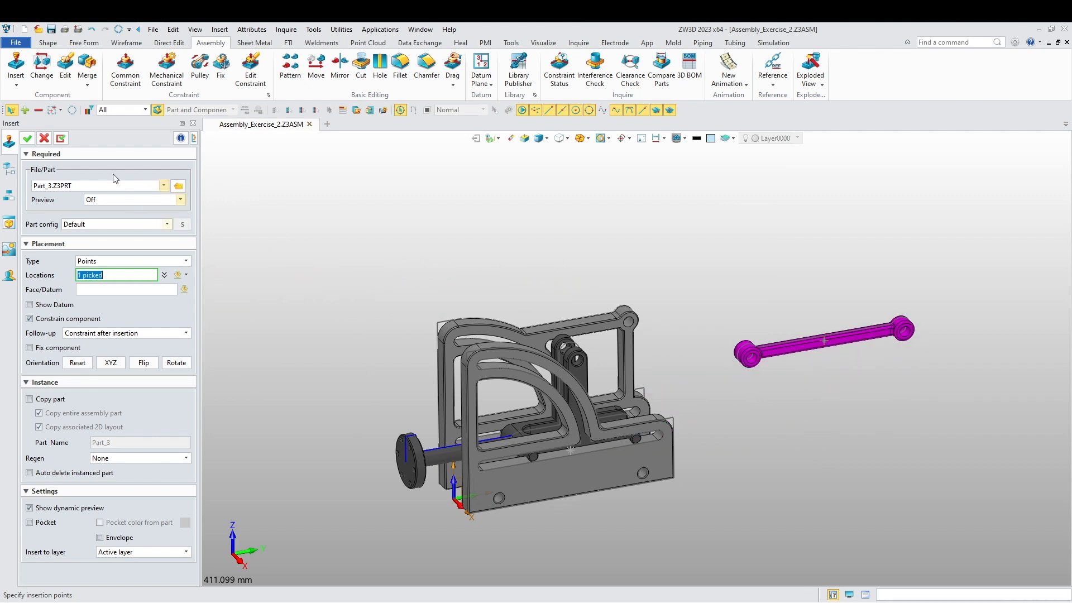
pyautogui.click(29, 139)
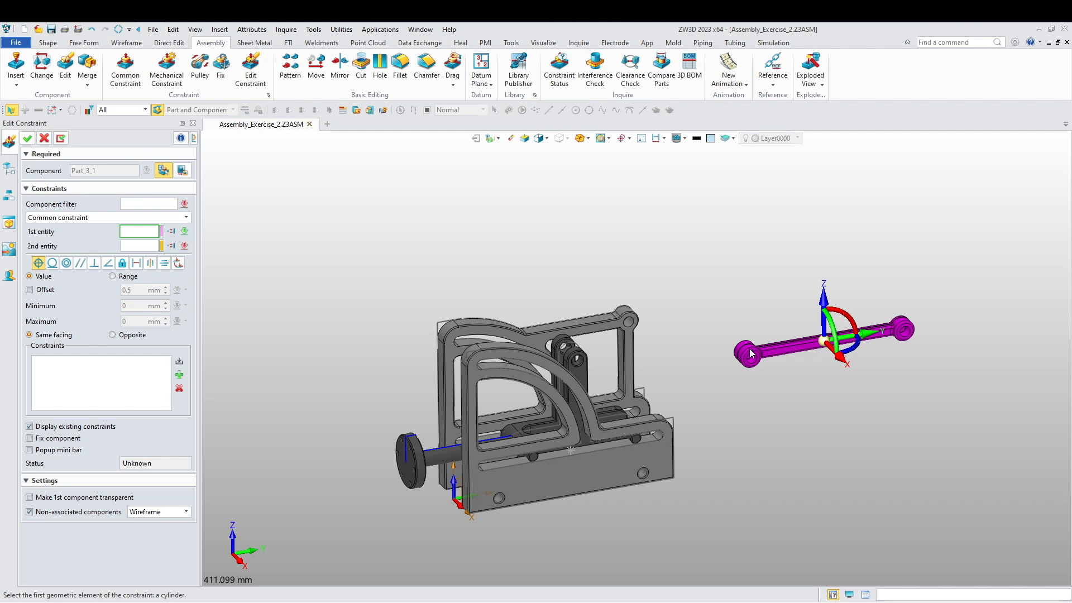
# Step: Add a concentric constraint between Part_3's end hole and the hole at the top of Part_2's upright arm
pyautogui.scroll(5, 731, 352)
pyautogui.click(785, 348)
pyautogui.scroll(-1, 787, 345)
pyautogui.scroll(-5, 787, 346)
pyautogui.scroll(6, 464, 326)
pyautogui.click(497, 307)
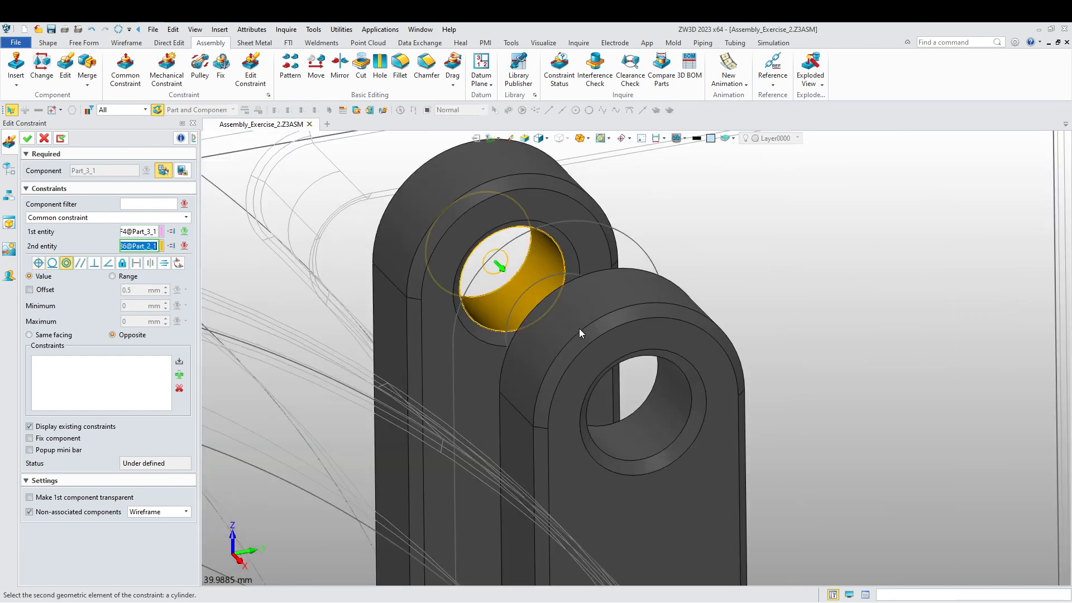
pyautogui.scroll(-8, 579, 329)
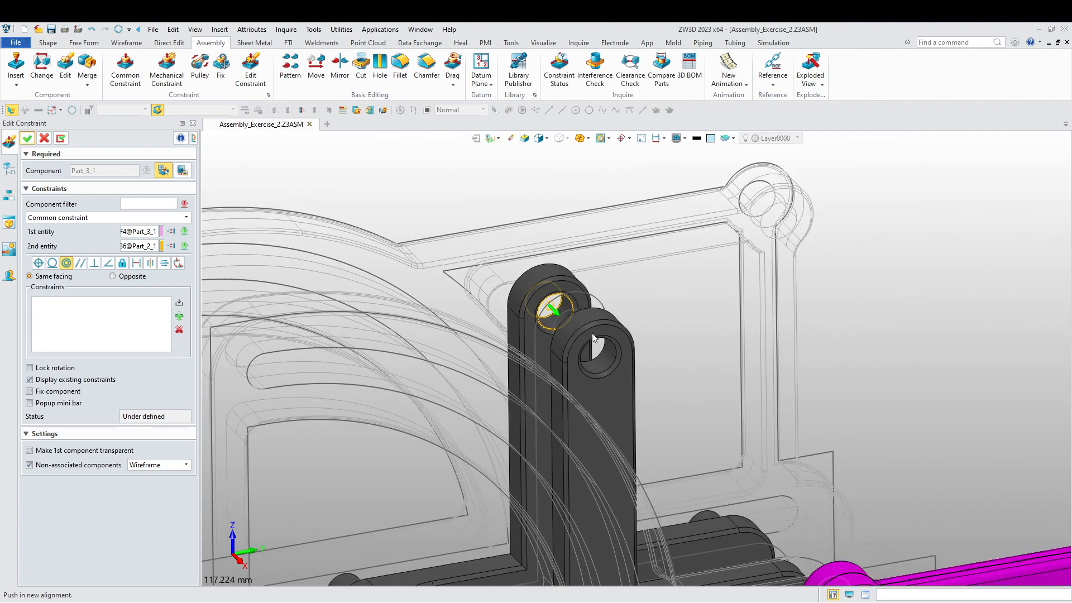
pyautogui.middleClick(811, 319)
# Step: Add an opposite-facing coincident constraint between Part_3's hub end face and the inner face of Part_2's upright arm, and finish constraining
pyautogui.moveTo(748, 501); pyautogui.dragTo(804, 553, button='right')
pyautogui.moveTo(783, 441); pyautogui.dragTo(776, 294, button='middle')
pyautogui.scroll(8, 782, 349)
pyautogui.click(745, 427)
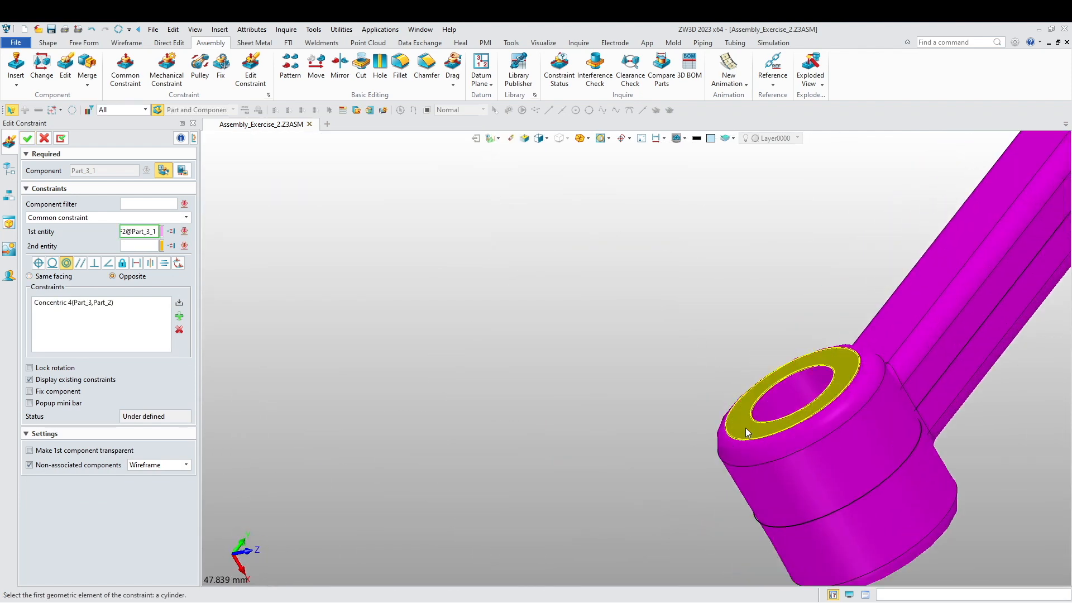
pyautogui.scroll(-8, 745, 428)
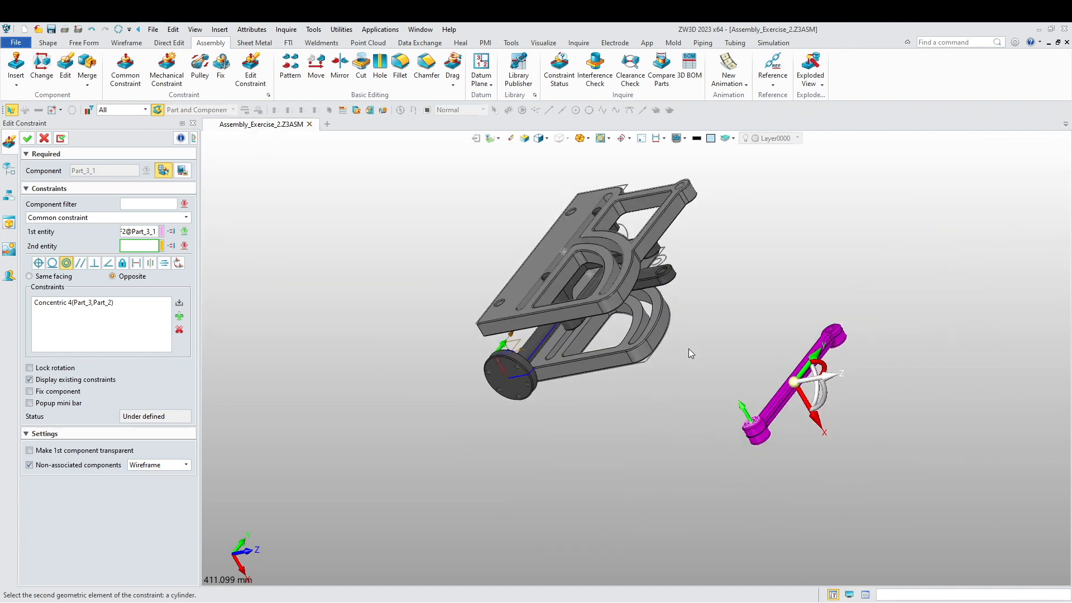
pyautogui.moveTo(688, 349); pyautogui.dragTo(720, 351, button='right')
pyautogui.scroll(7, 740, 355)
pyautogui.click(716, 318)
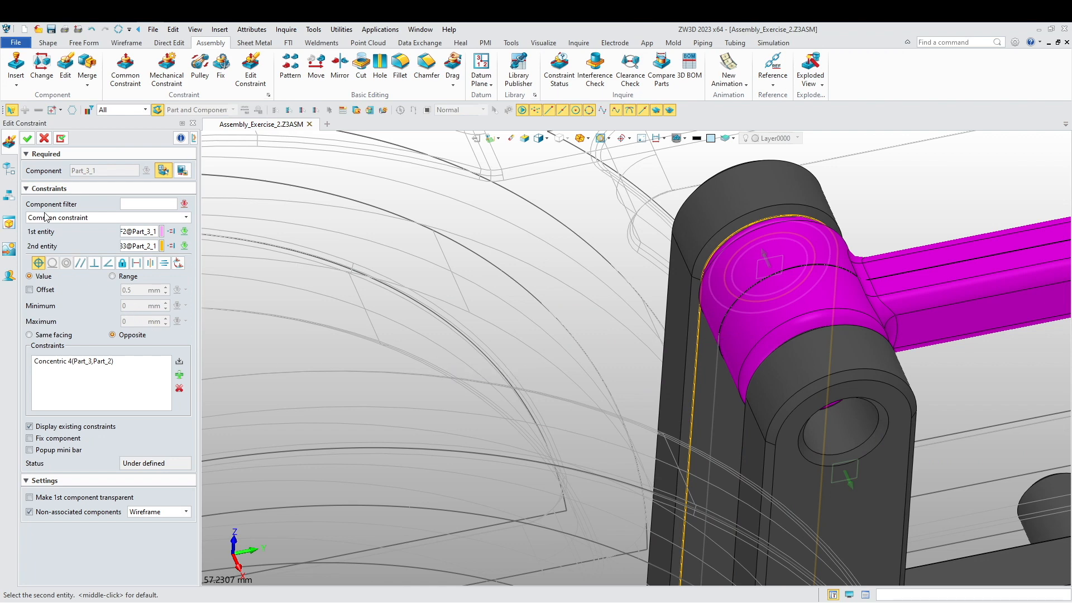
pyautogui.middleClick(433, 308)
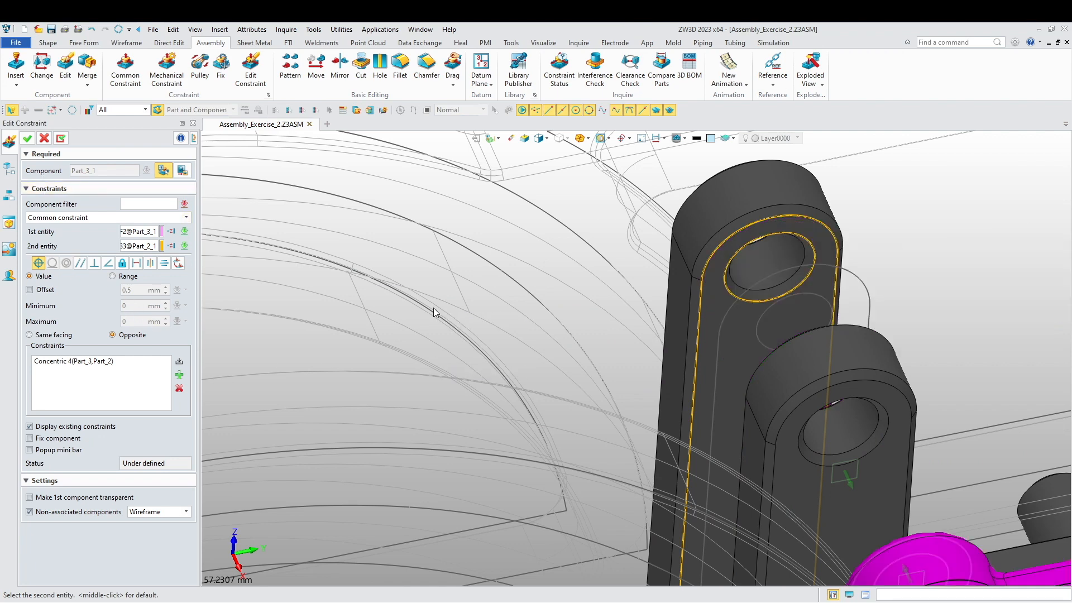
pyautogui.middleClick(364, 307)
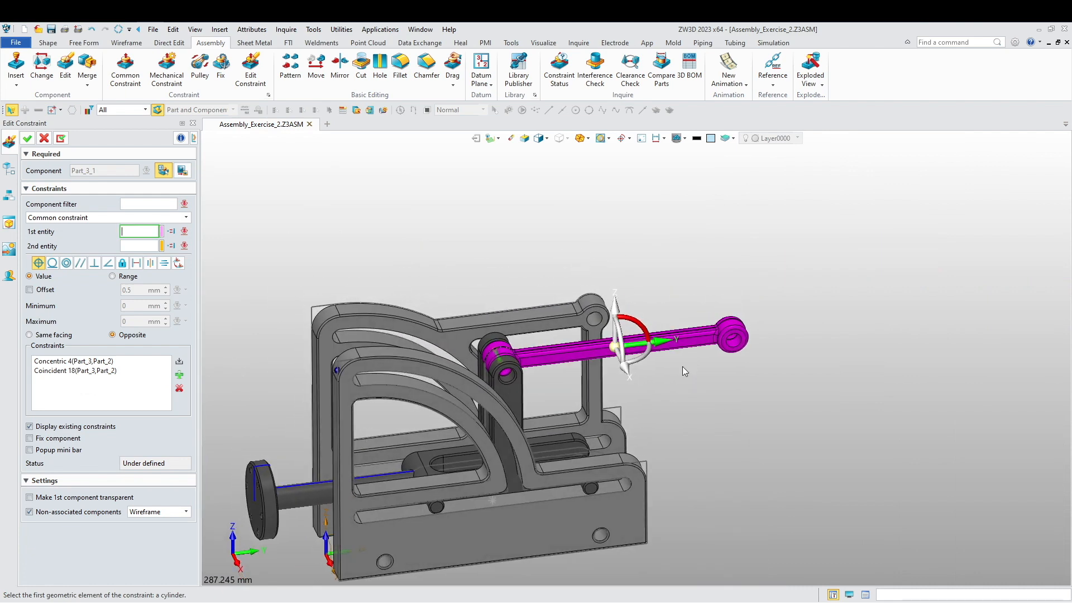
pyautogui.click(27, 138)
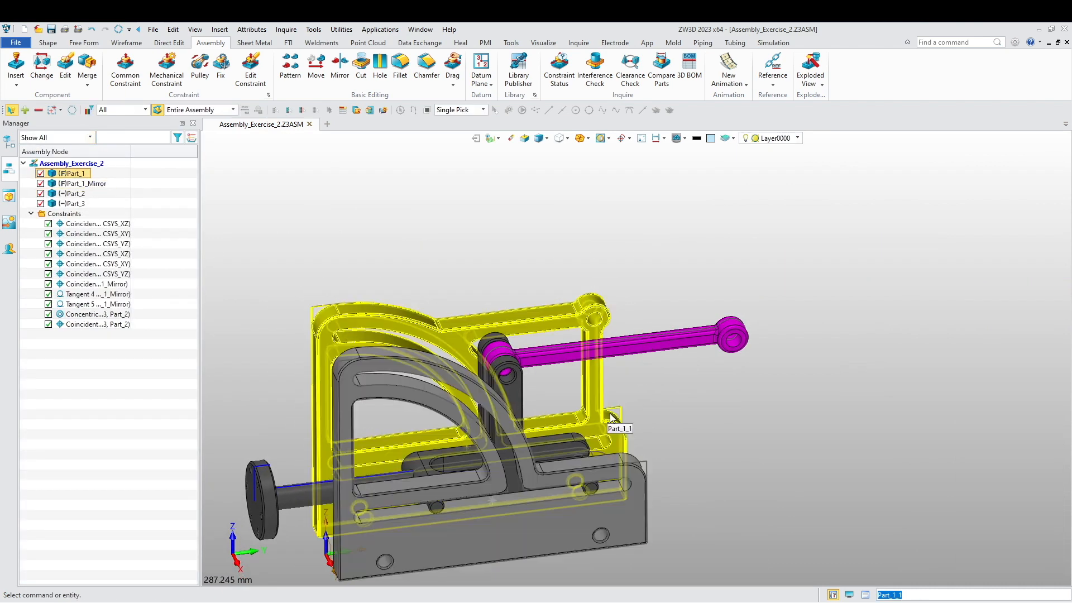
# Step: Slide Part_2 outward along the side plates' slots, moving it by its disc
pyautogui.scroll(2, 610, 417)
pyautogui.moveTo(759, 456); pyautogui.dragTo(842, 457, button='middle')
pyautogui.moveTo(307, 519); pyautogui.dragTo(305, 518)
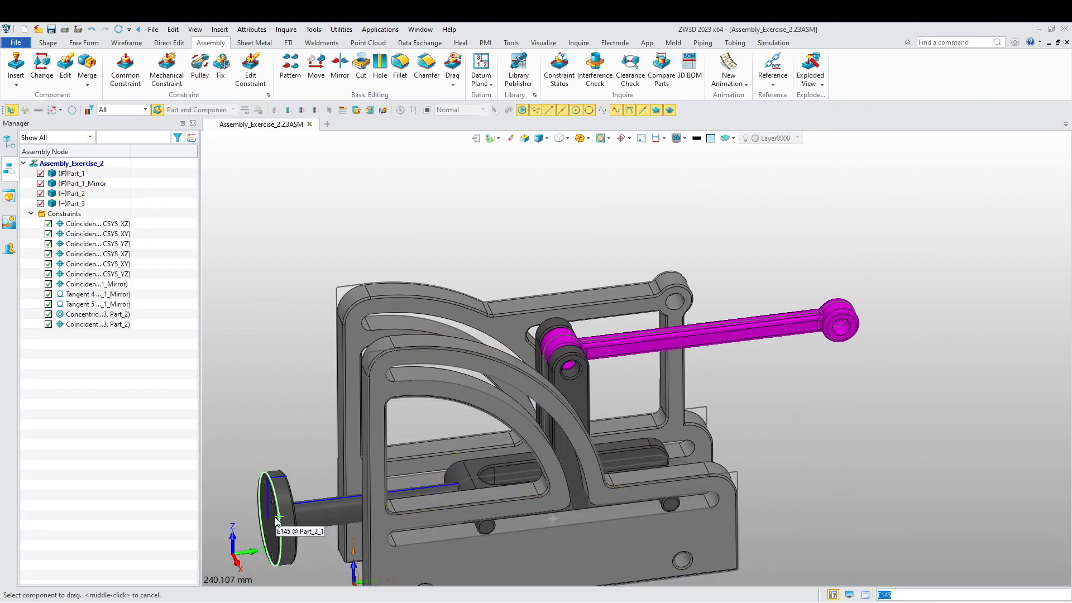
pyautogui.click(305, 520)
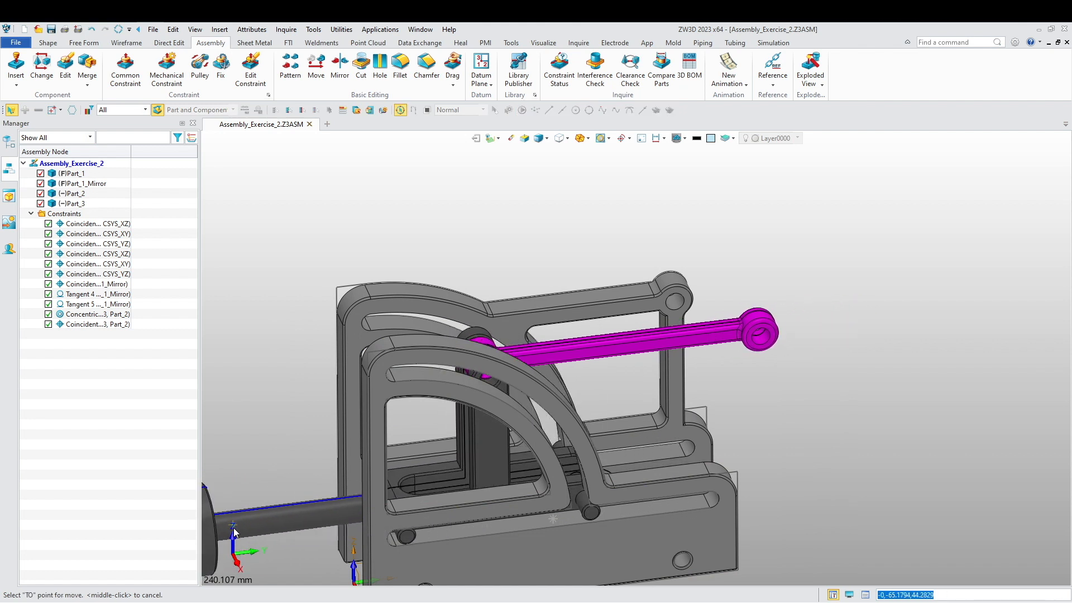
pyautogui.click(240, 527)
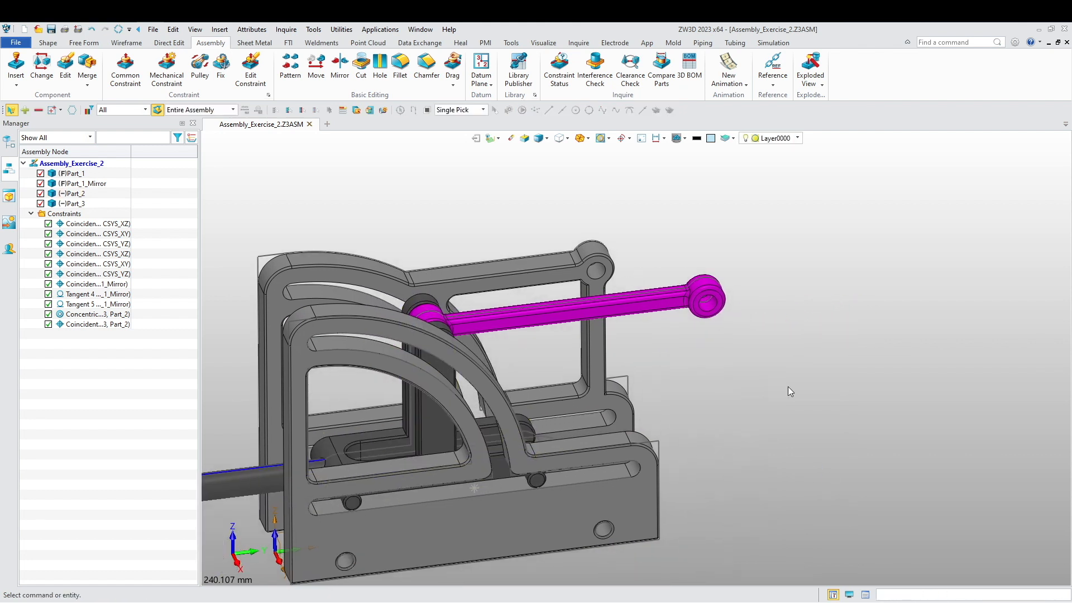
# Step: Insert Part_4.Z3PRT at a free point beside Part_3, using the default plane and constraining after insertion
pyautogui.rightClick(791, 418)
pyautogui.click(834, 245)
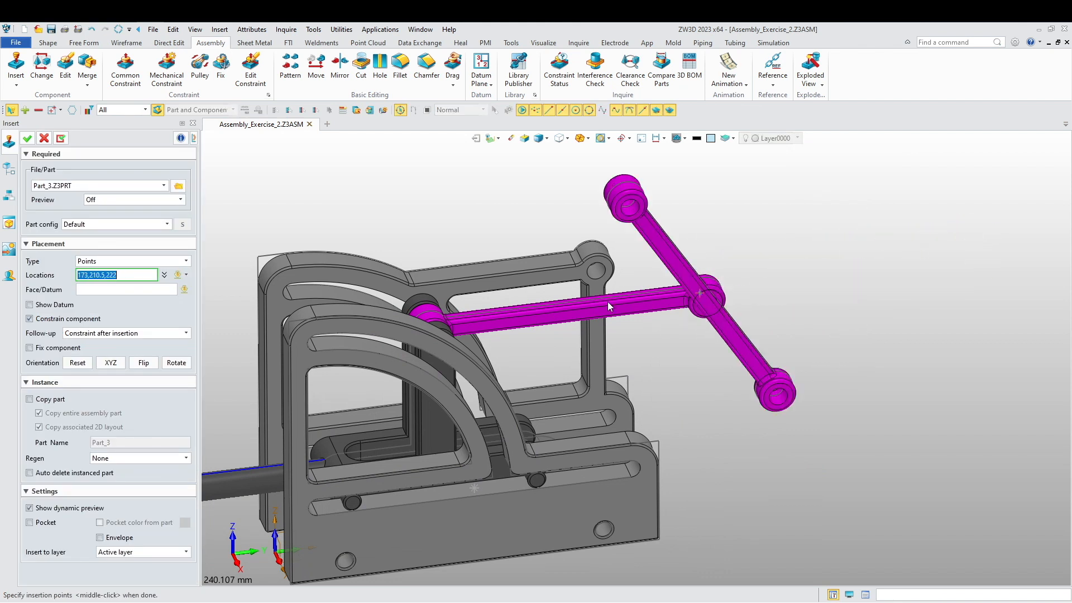
pyautogui.click(179, 186)
pyautogui.click(424, 271)
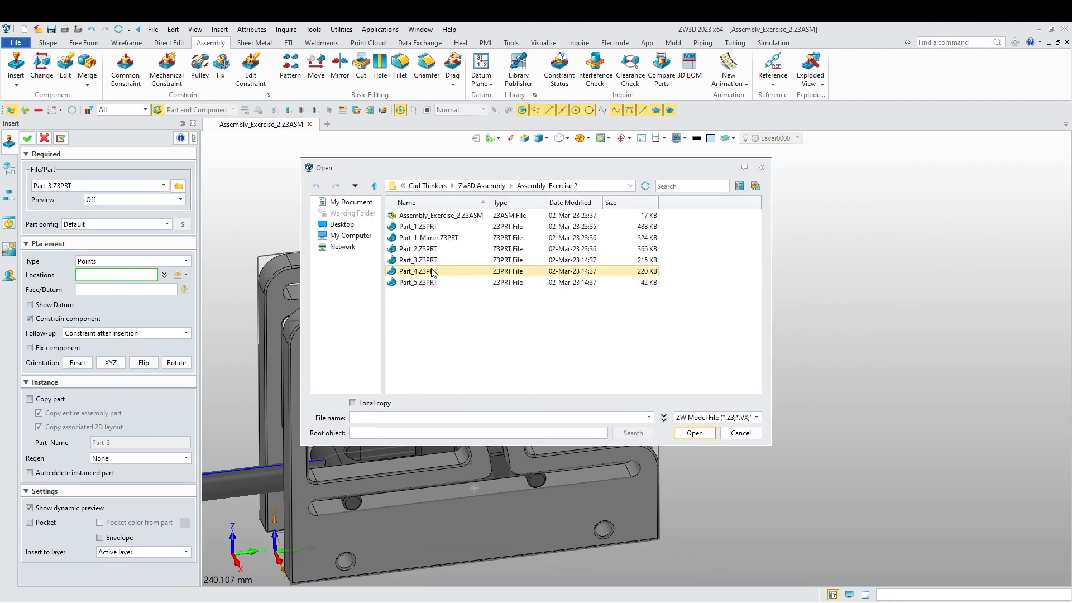
pyautogui.click(695, 433)
pyautogui.scroll(-2, 821, 378)
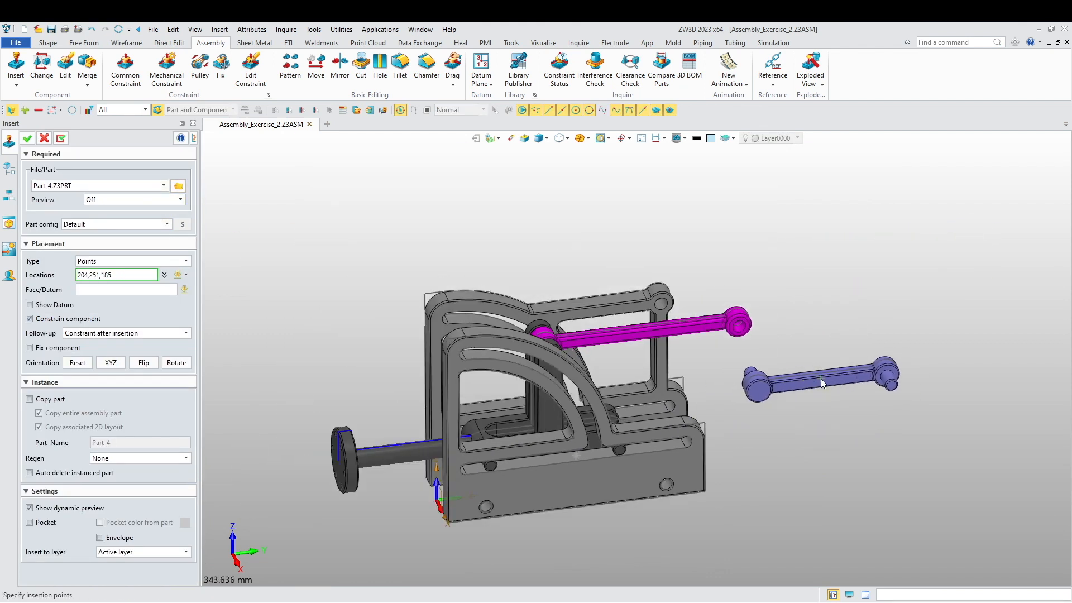
pyautogui.click(716, 308)
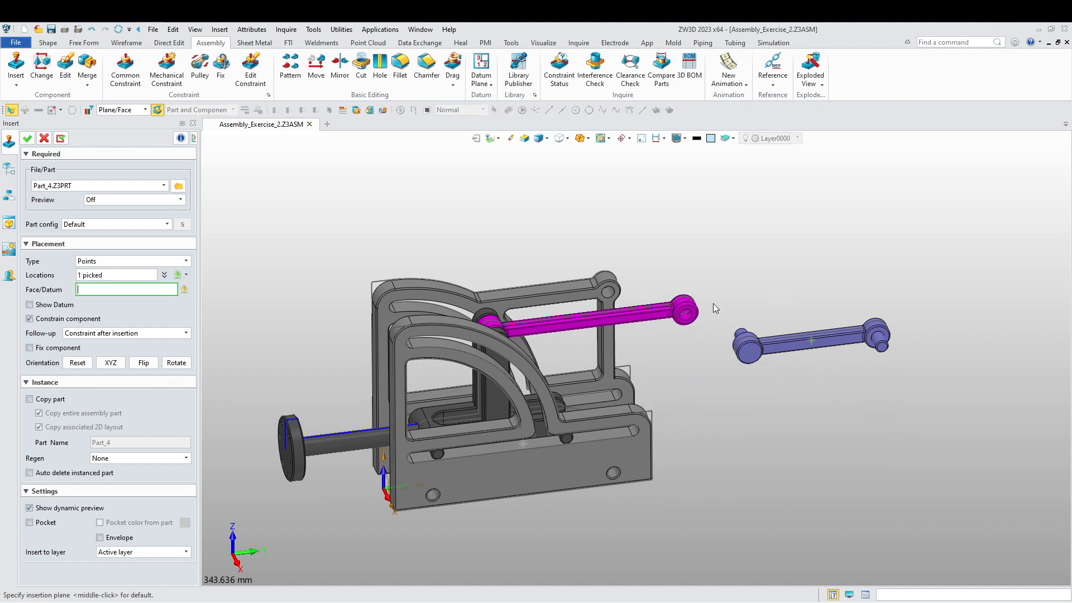
pyautogui.middleClick(712, 308)
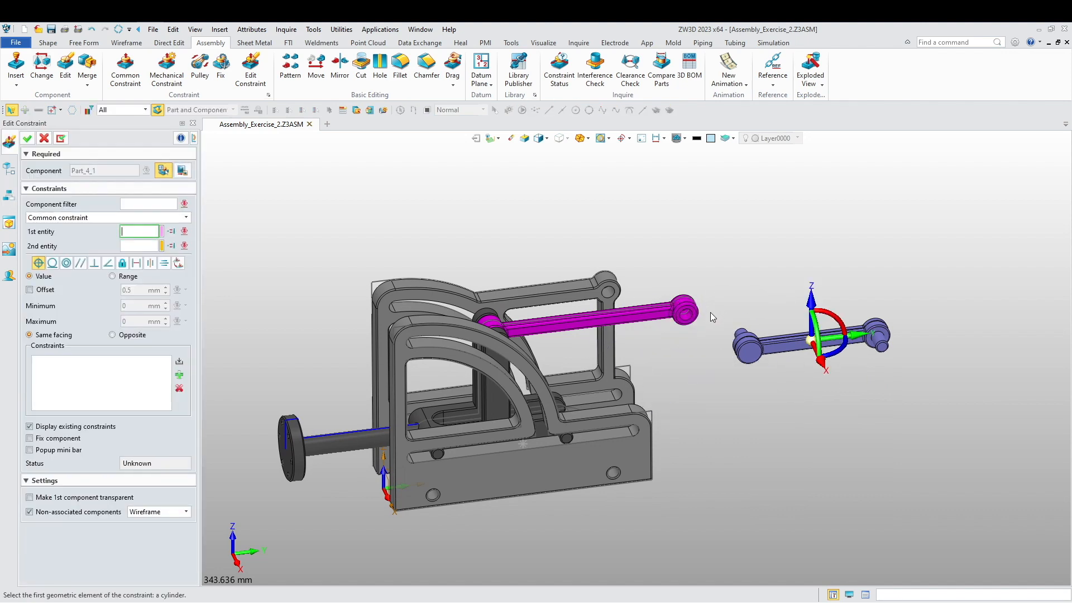
# Step: Add an opposite-facing concentric constraint between Part_4's end pin and the hole in Part_1's upper corner
pyautogui.moveTo(712, 311); pyautogui.dragTo(724, 405, button='right')
pyautogui.scroll(5, 779, 416)
pyautogui.click(738, 371)
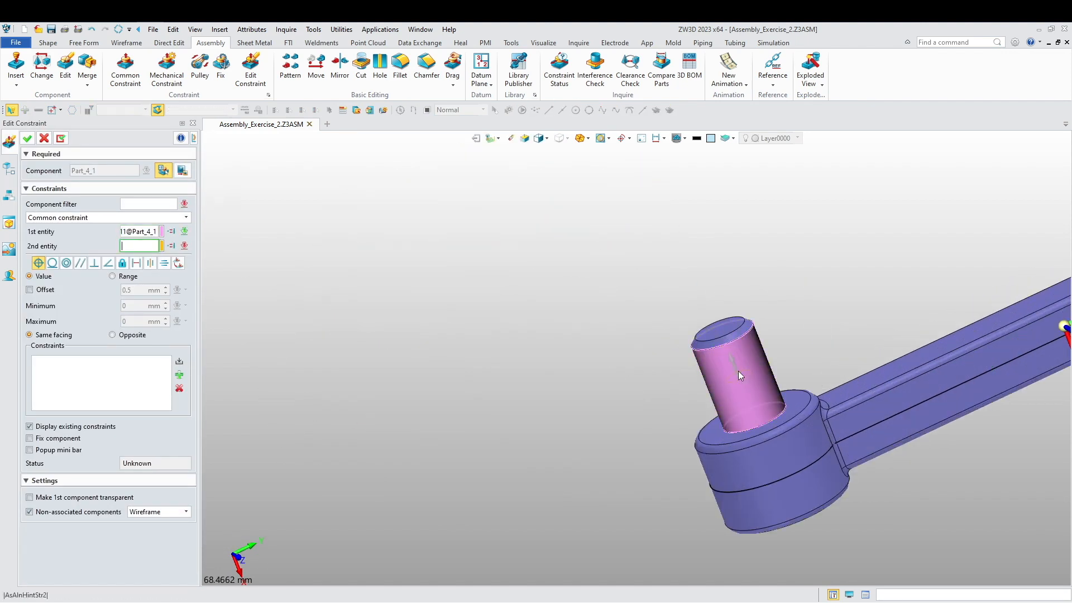
pyautogui.scroll(-4, 665, 394)
pyautogui.scroll(-3, 664, 394)
pyautogui.moveTo(664, 394); pyautogui.dragTo(582, 339, button='right')
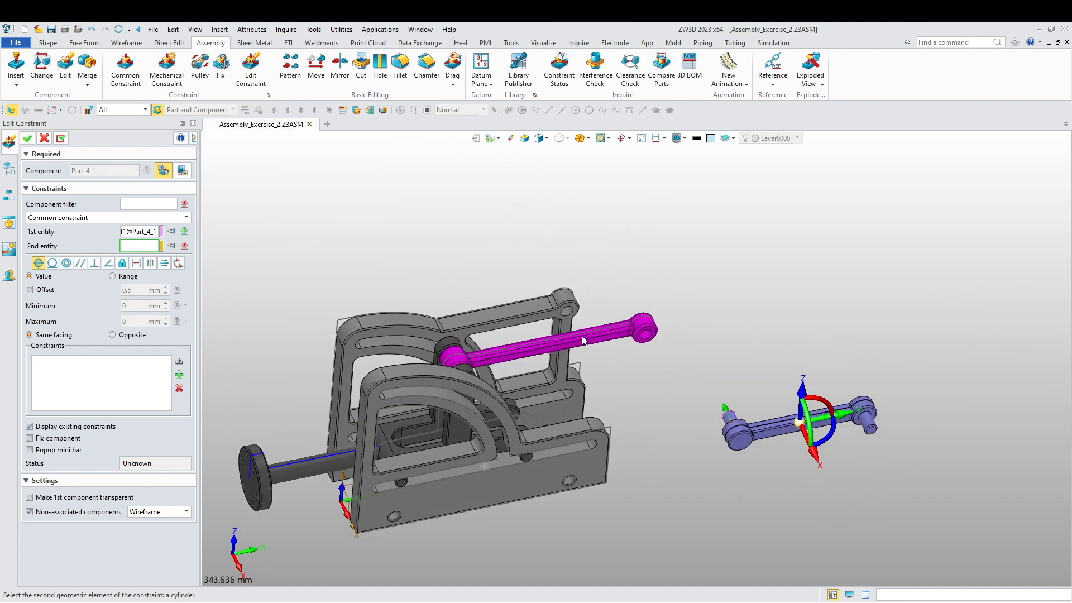
pyautogui.scroll(10, 565, 302)
pyautogui.click(564, 259)
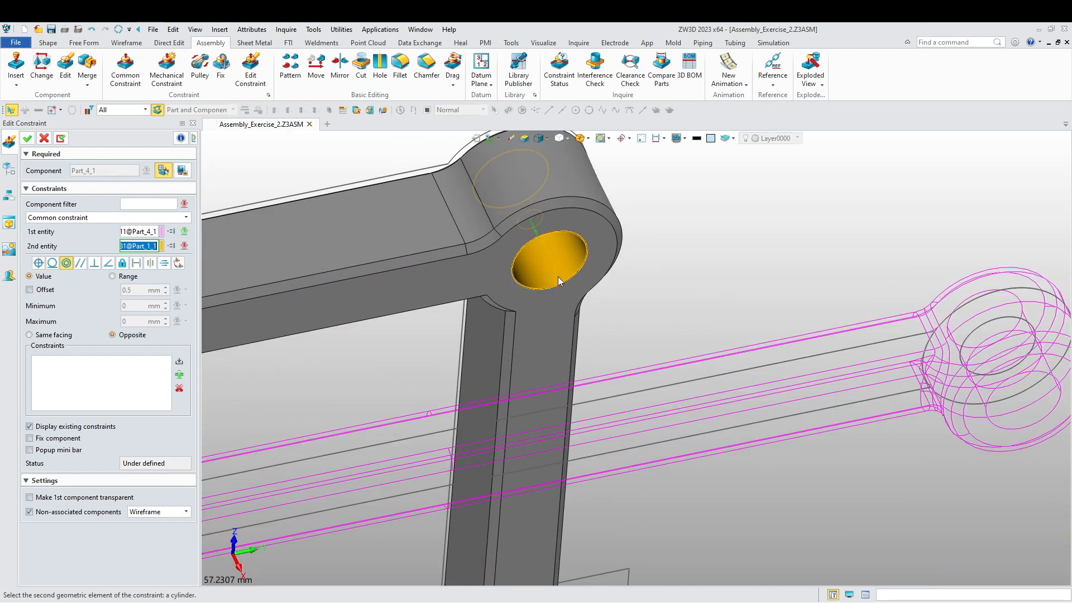
pyautogui.middleClick(573, 333)
# Step: Add a same-facing coincident constraint between Part_4's flat face at the pin end and Part_1's side face around the corner hole
pyautogui.scroll(-4, 602, 343)
pyautogui.scroll(-6, 602, 343)
pyautogui.moveTo(637, 394); pyautogui.dragTo(594, 383, button='right')
pyautogui.scroll(9, 642, 404)
pyautogui.click(694, 449)
pyautogui.scroll(-5, 573, 327)
pyautogui.scroll(6, 621, 387)
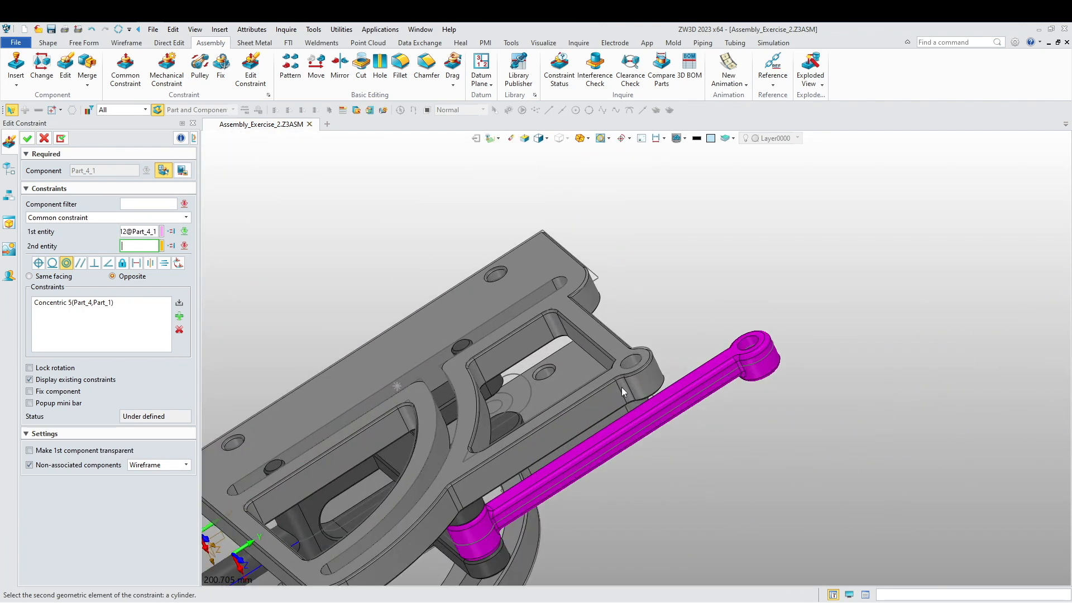
pyautogui.scroll(4, 621, 387)
pyautogui.click(509, 246)
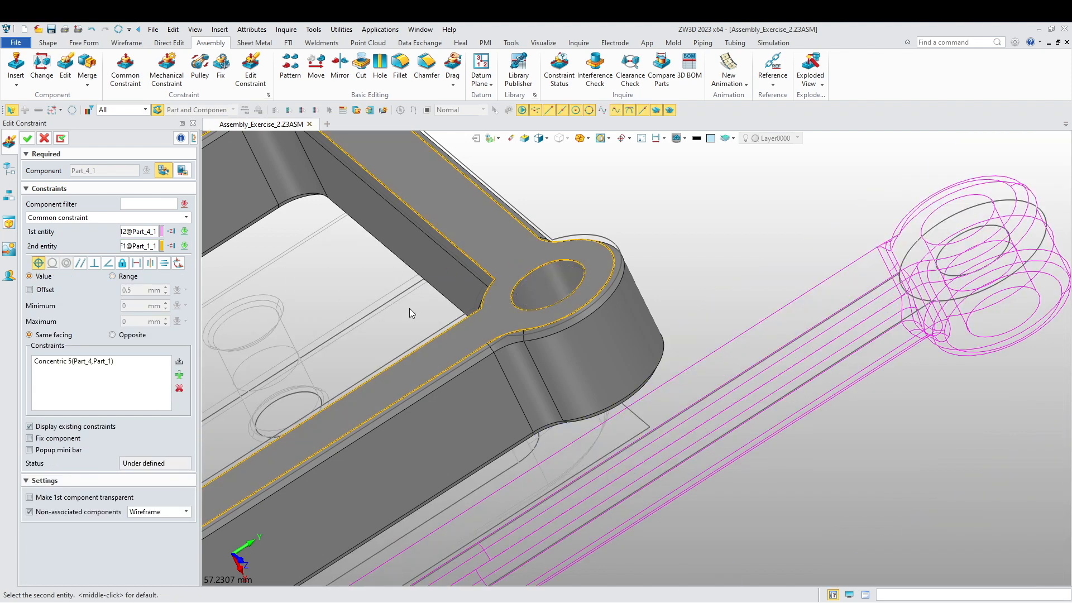
pyautogui.middleClick(410, 308)
pyautogui.scroll(-9, 410, 308)
pyautogui.moveTo(504, 351); pyautogui.dragTo(572, 311, button='right')
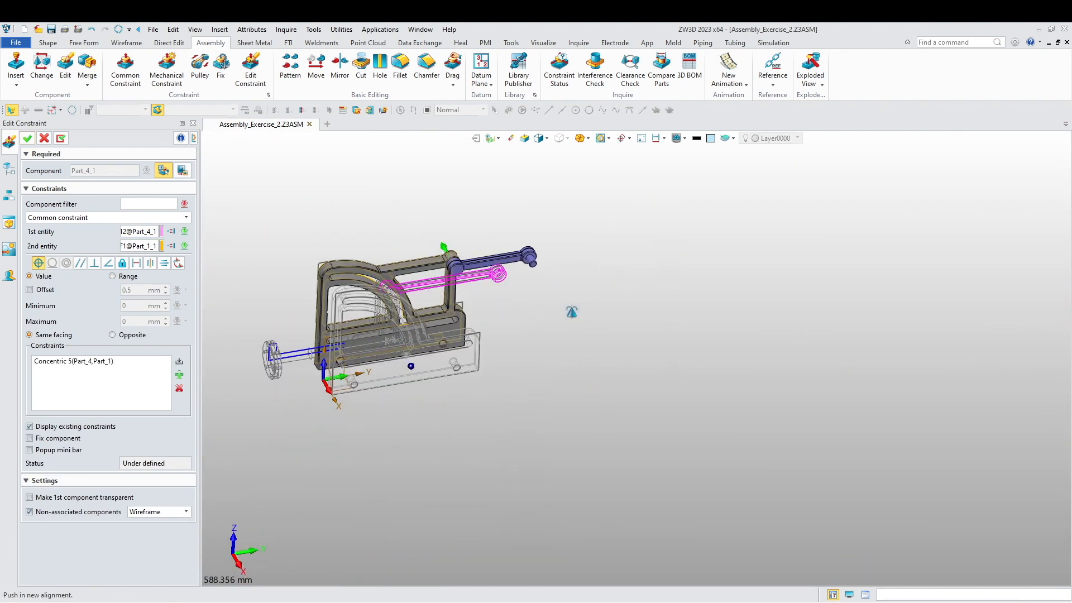
pyautogui.middleClick(568, 314)
# Step: Add a same-facing concentric constraint between Part_4's free pin and Part_3's free end hole, and finish constraining
pyautogui.scroll(6, 618, 411)
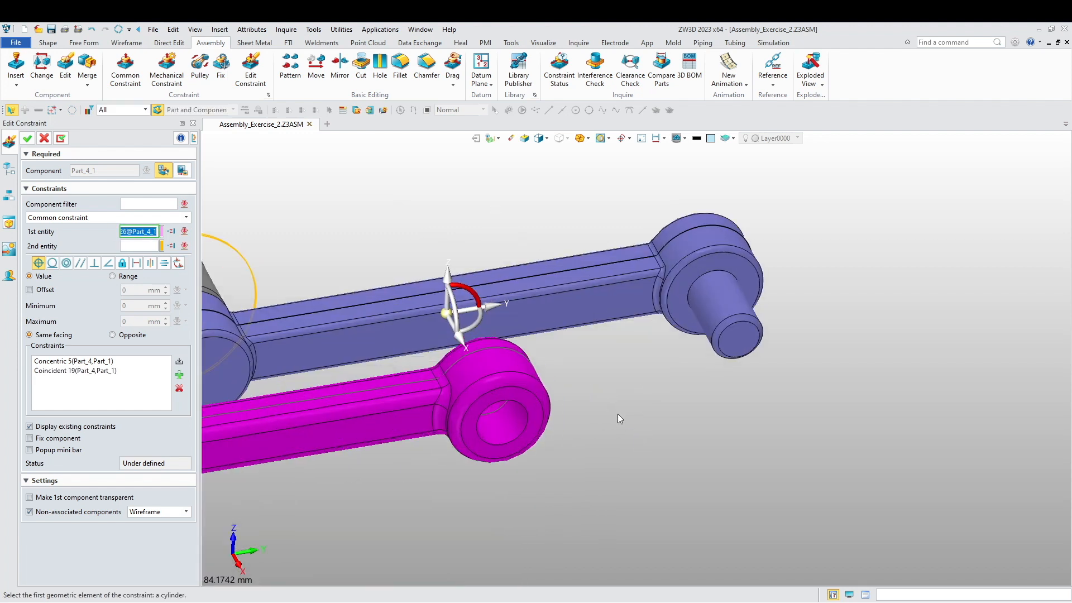
pyautogui.click(720, 302)
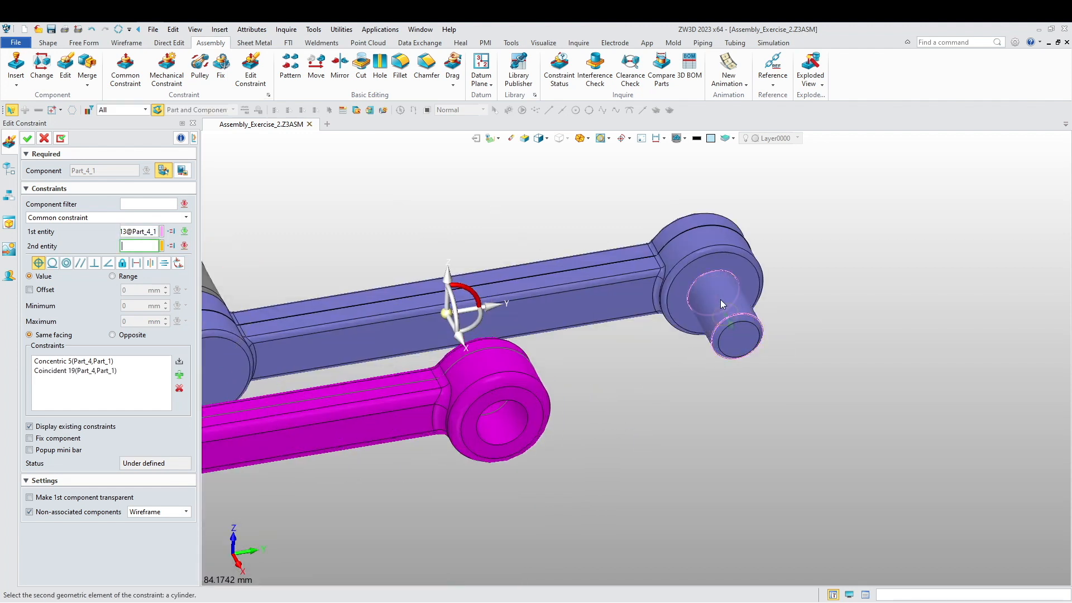
pyautogui.click(512, 424)
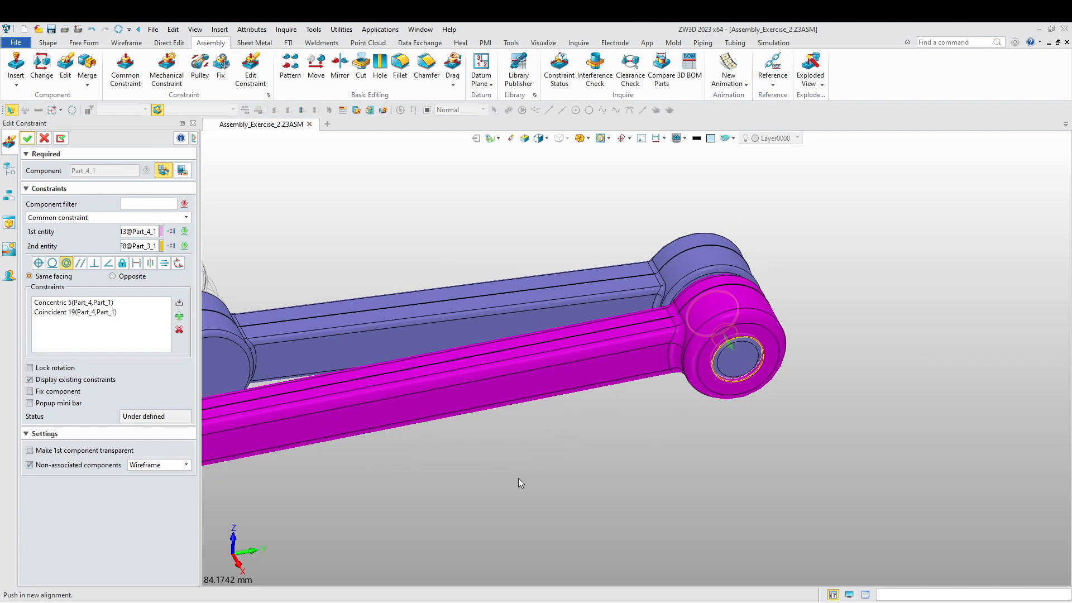
pyautogui.scroll(-6, 518, 478)
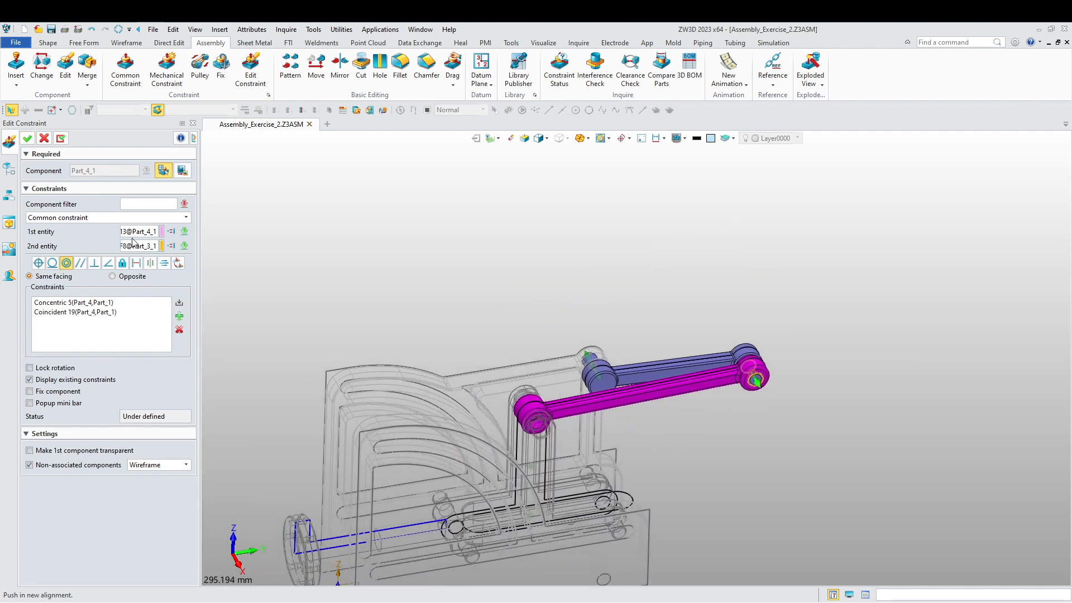
pyautogui.click(29, 139)
# Step: Slide Part_2 slightly inward between the side plates so the linked arms follow
pyautogui.scroll(-3, 357, 272)
pyautogui.moveTo(391, 277); pyautogui.dragTo(659, 269, button='middle')
pyautogui.moveTo(654, 279); pyautogui.dragTo(525, 271, button='right')
pyautogui.moveTo(531, 328); pyautogui.dragTo(524, 380, button='right')
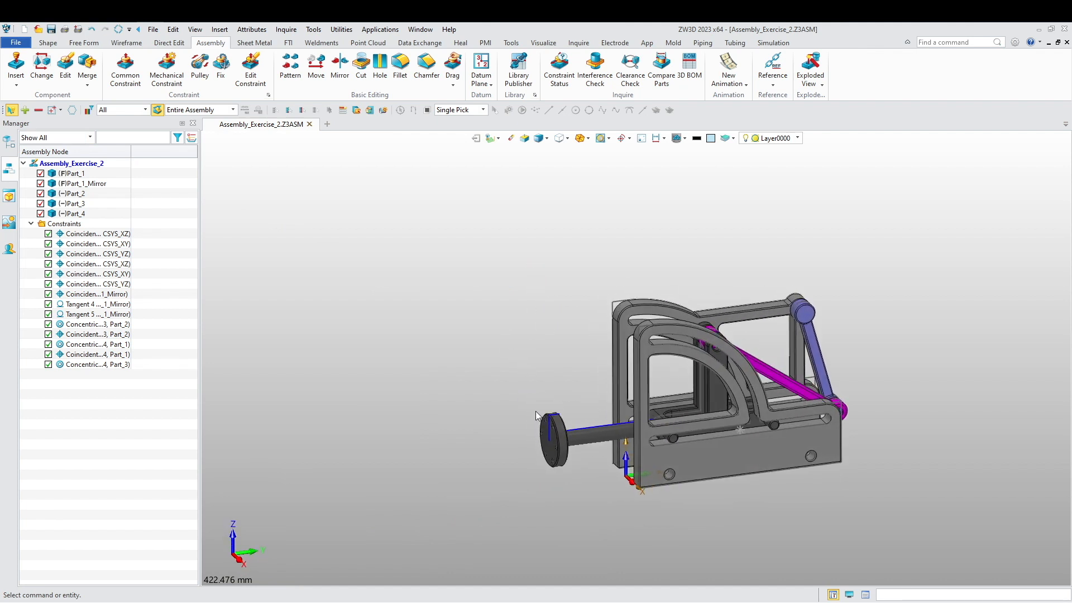
pyautogui.moveTo(554, 448); pyautogui.dragTo(585, 450)
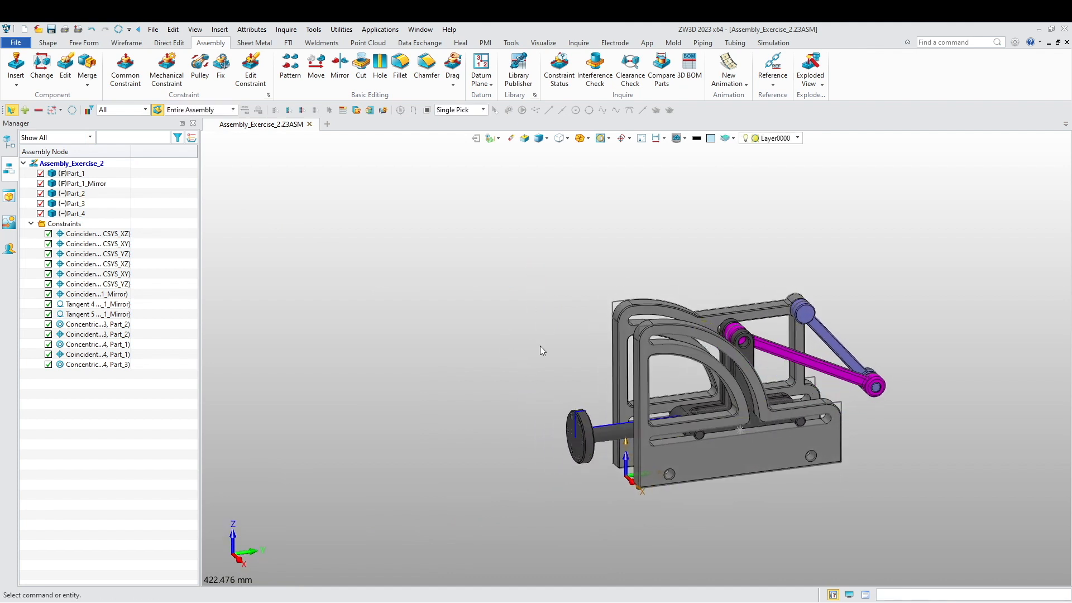
# Step: Insert Part_5.Z3PRT at a free point beside the side plates, constraining after insertion
pyautogui.rightClick(494, 263)
pyautogui.click(530, 376)
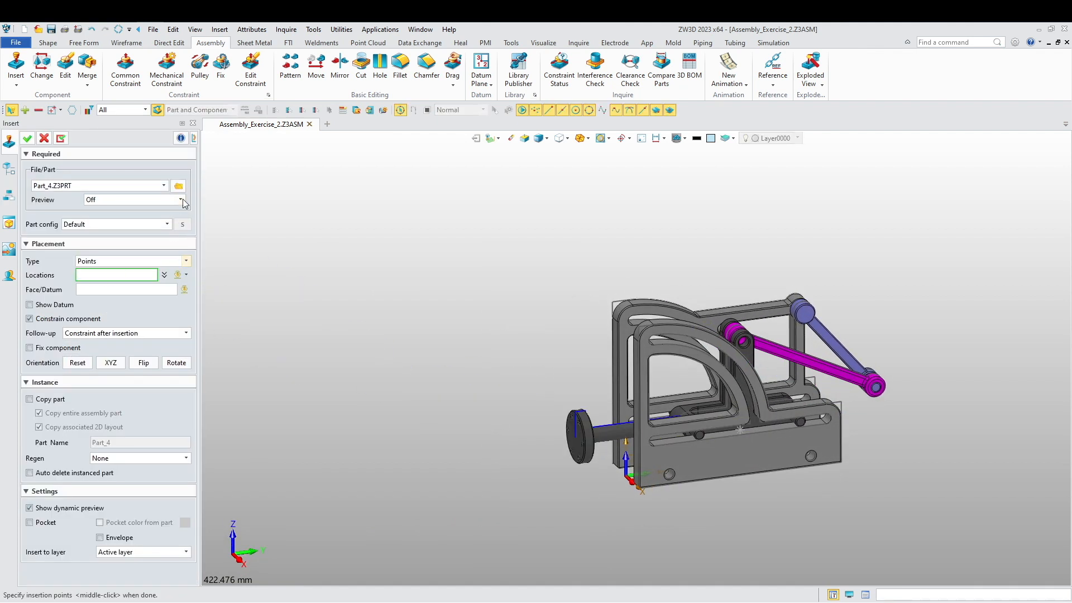
pyautogui.click(178, 186)
pyautogui.click(430, 284)
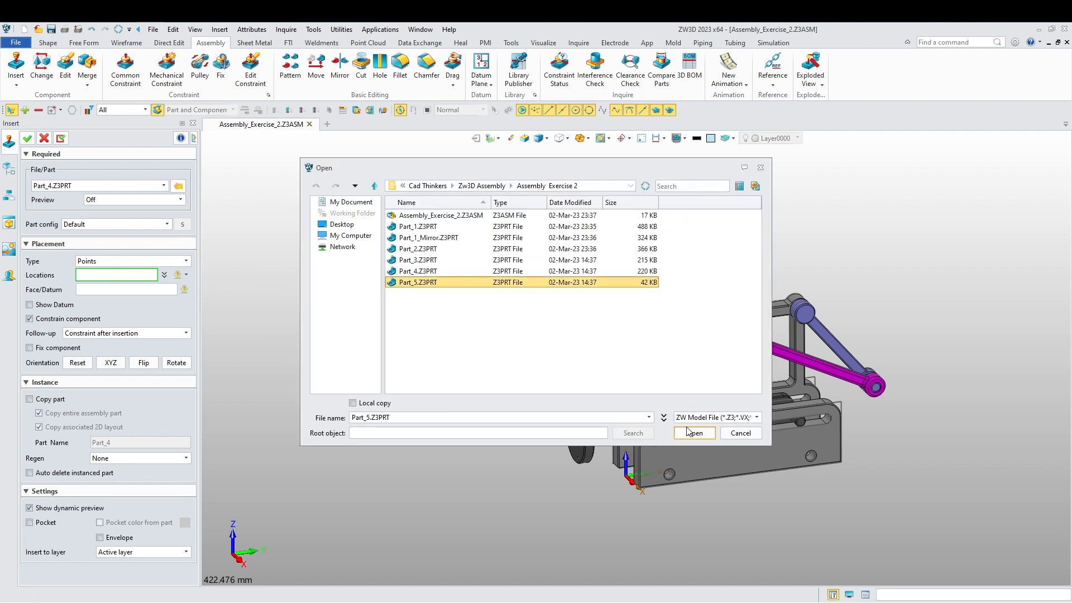
pyautogui.click(694, 434)
pyautogui.click(537, 372)
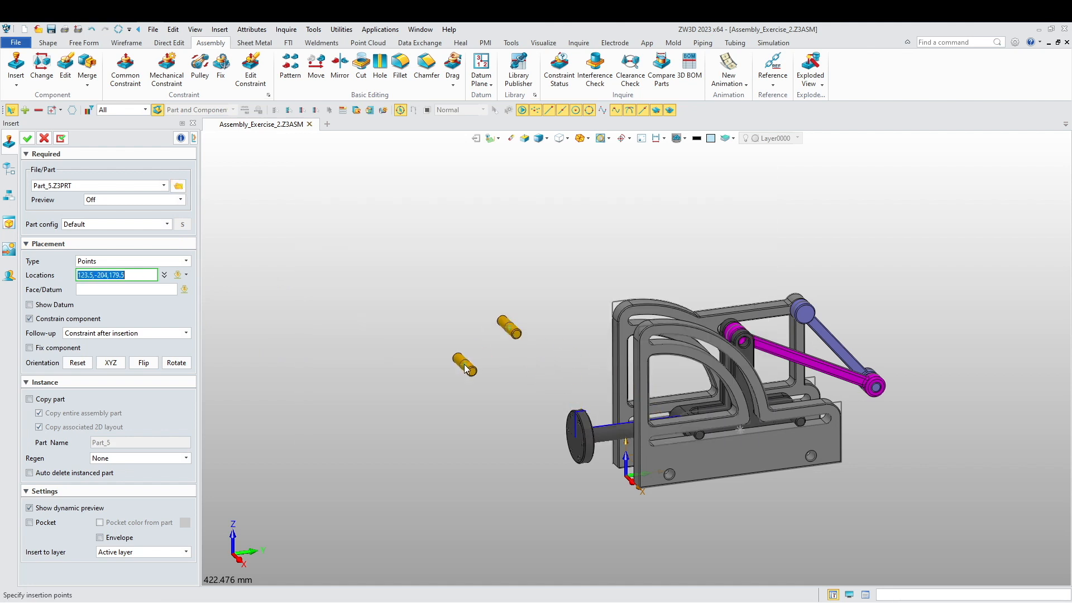
pyautogui.middleClick(405, 331)
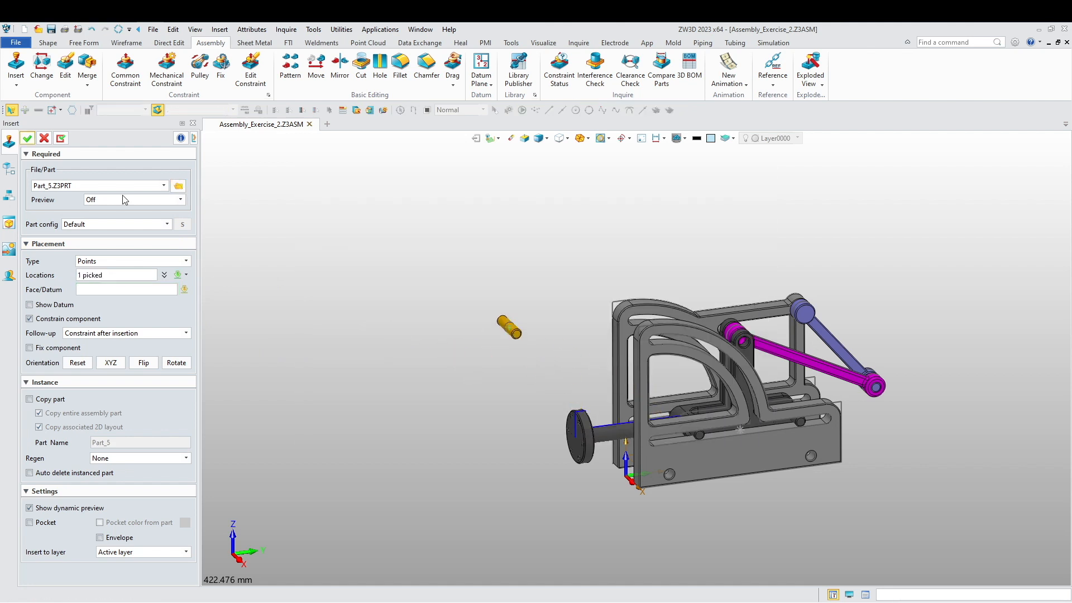
pyautogui.click(27, 137)
# Step: Add an opposite-facing concentric constraint between Part_5's cylindrical face and Part_3's hole at the top of Part_2's arm
pyautogui.scroll(6, 501, 332)
pyautogui.click(503, 296)
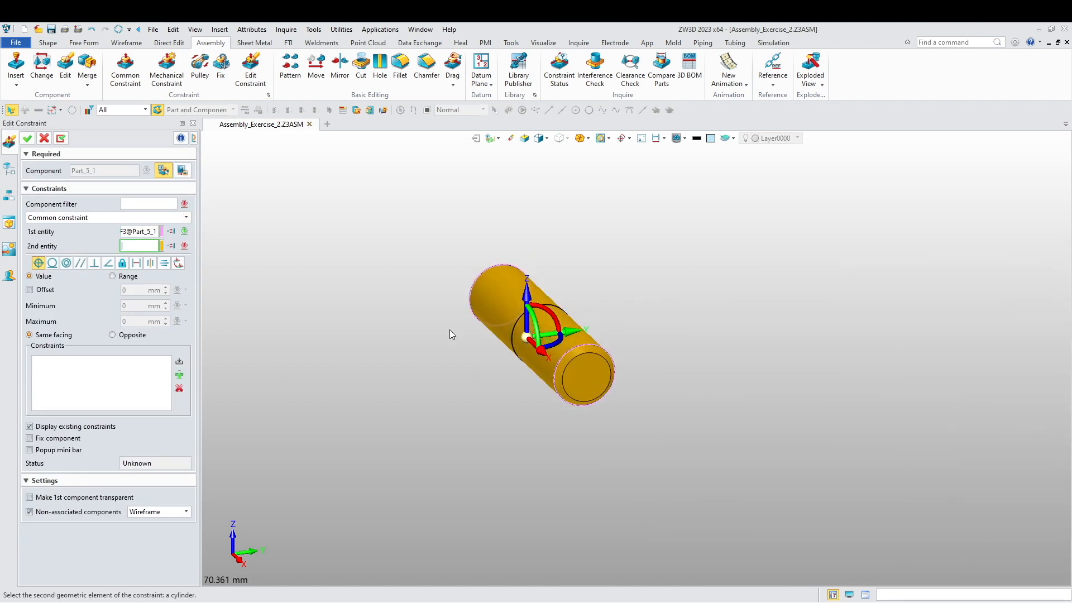
pyautogui.scroll(-5, 450, 329)
pyautogui.scroll(8, 860, 351)
pyautogui.click(825, 274)
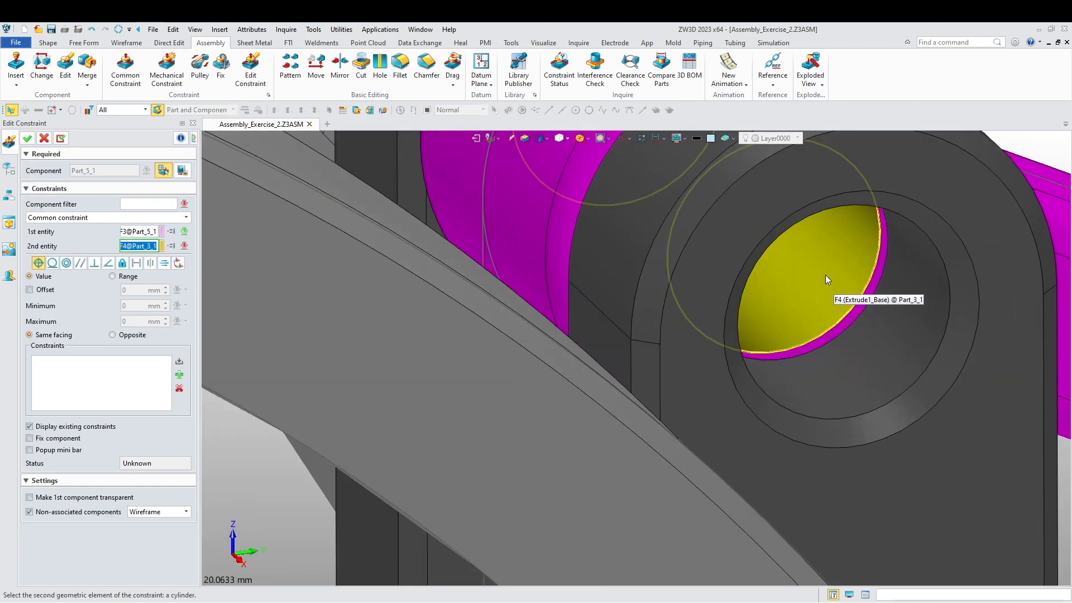
pyautogui.scroll(-5, 789, 296)
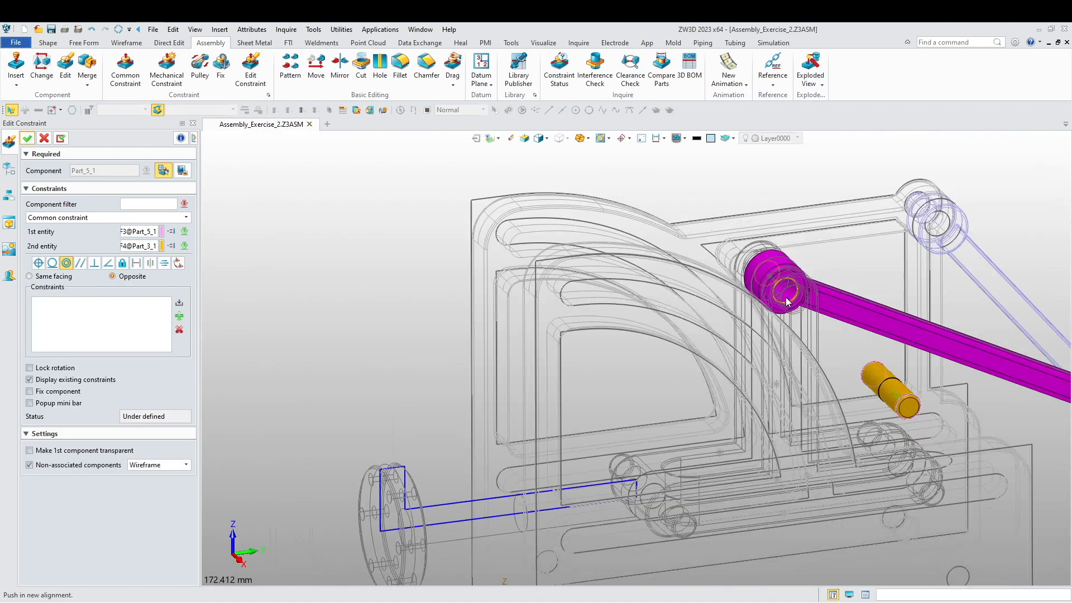
pyautogui.scroll(-3, 787, 297)
pyautogui.middleClick(752, 336)
# Step: Add a same-facing coincident constraint between Part_5's end face and the outer face of Part_2's arm, and finish constraining
pyautogui.scroll(7, 847, 356)
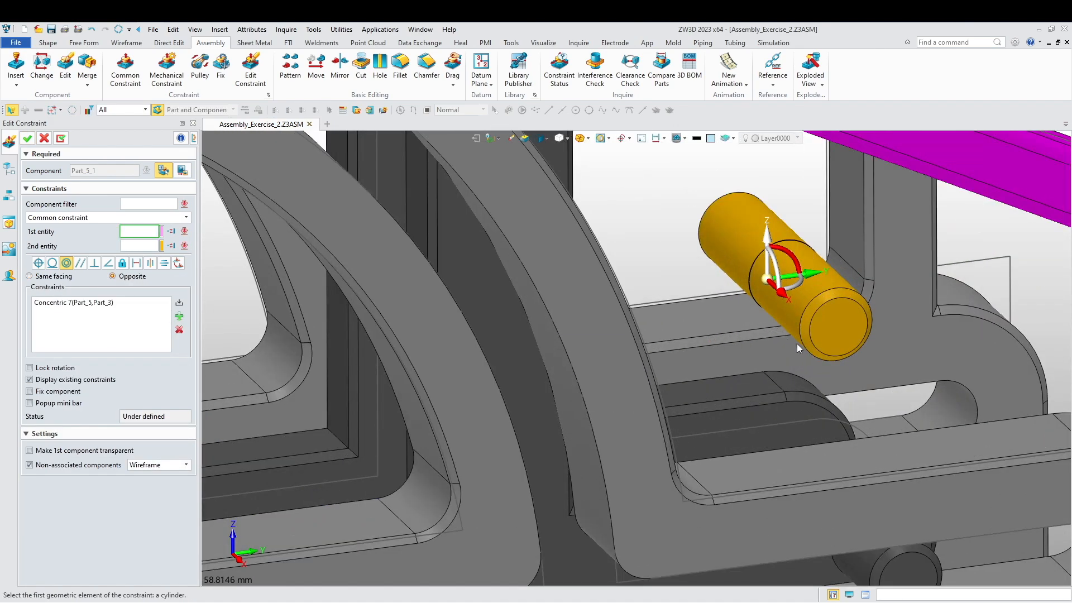
pyautogui.scroll(2, 796, 343)
pyautogui.click(839, 333)
pyautogui.scroll(-5, 839, 334)
pyautogui.scroll(7, 790, 345)
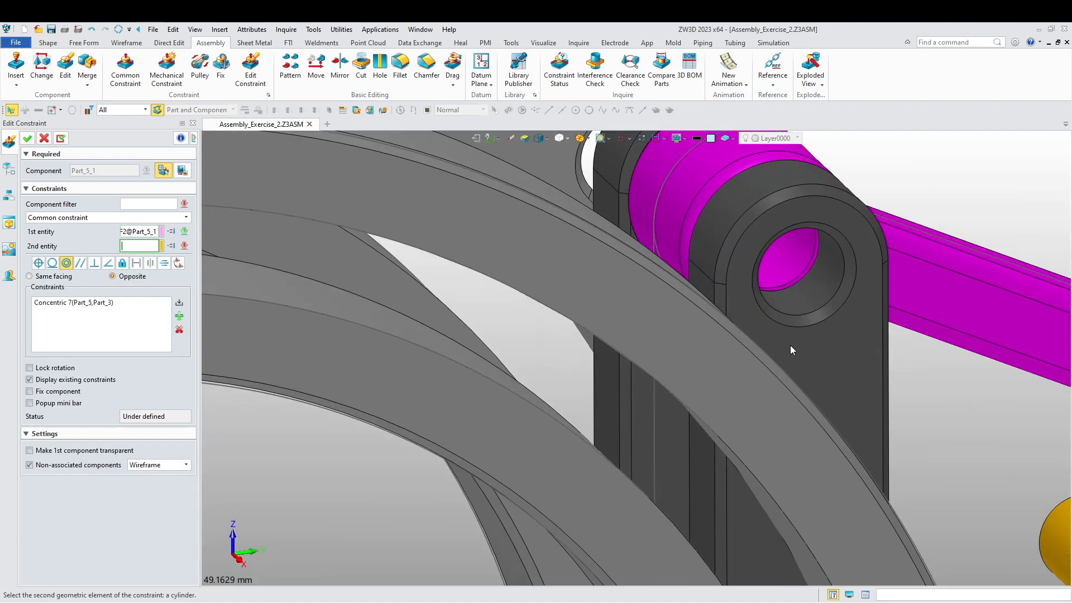
pyautogui.click(856, 343)
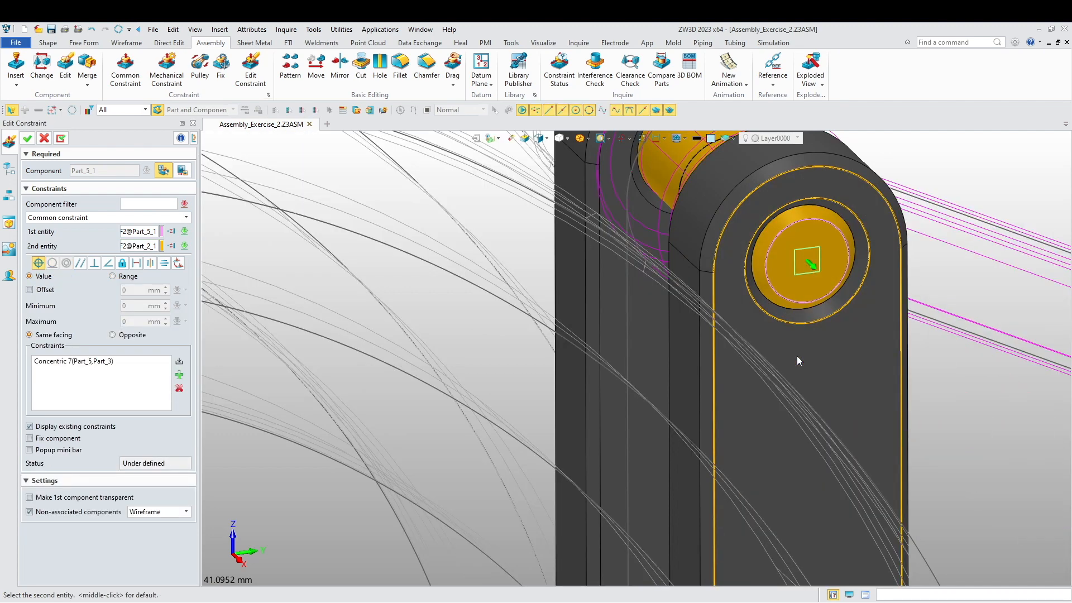
pyautogui.click(27, 138)
# Step: Test the mechanism's motion by moving the joint between Part_3 and Part_4 upward
pyautogui.scroll(-6, 653, 311)
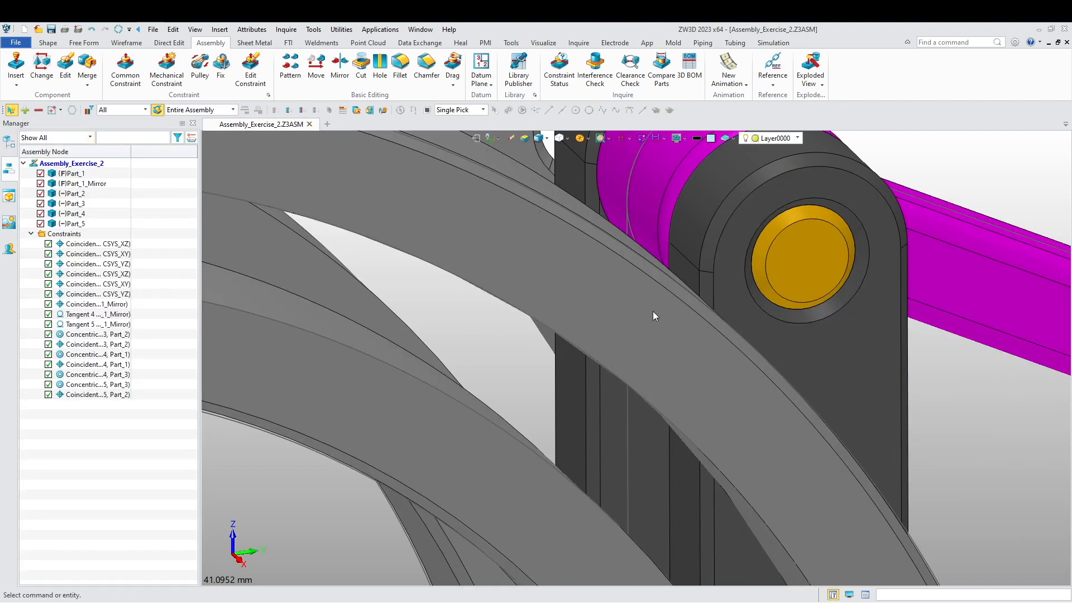
pyautogui.scroll(1, 759, 421)
pyautogui.moveTo(753, 421); pyautogui.dragTo(750, 427, button='right')
pyautogui.moveTo(750, 427); pyautogui.dragTo(645, 417, button='middle')
pyautogui.scroll(1, 662, 379)
pyautogui.moveTo(654, 408); pyautogui.dragTo(644, 386, button='right')
pyautogui.moveTo(621, 431); pyautogui.dragTo(647, 449, button='right')
pyautogui.moveTo(622, 428); pyautogui.dragTo(685, 442, button='middle')
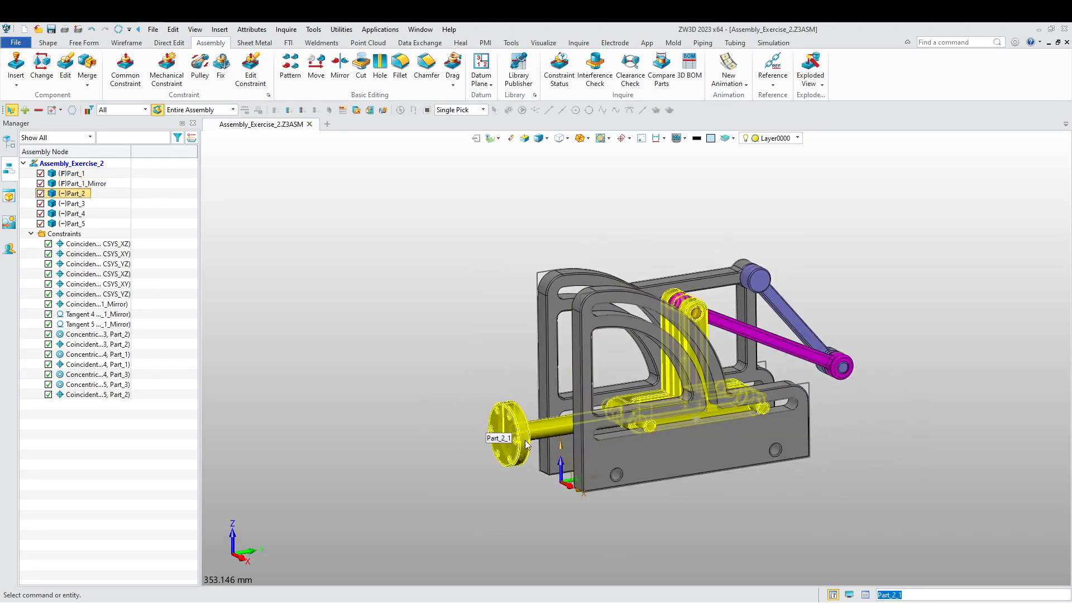
pyautogui.moveTo(831, 363); pyautogui.dragTo(782, 294)
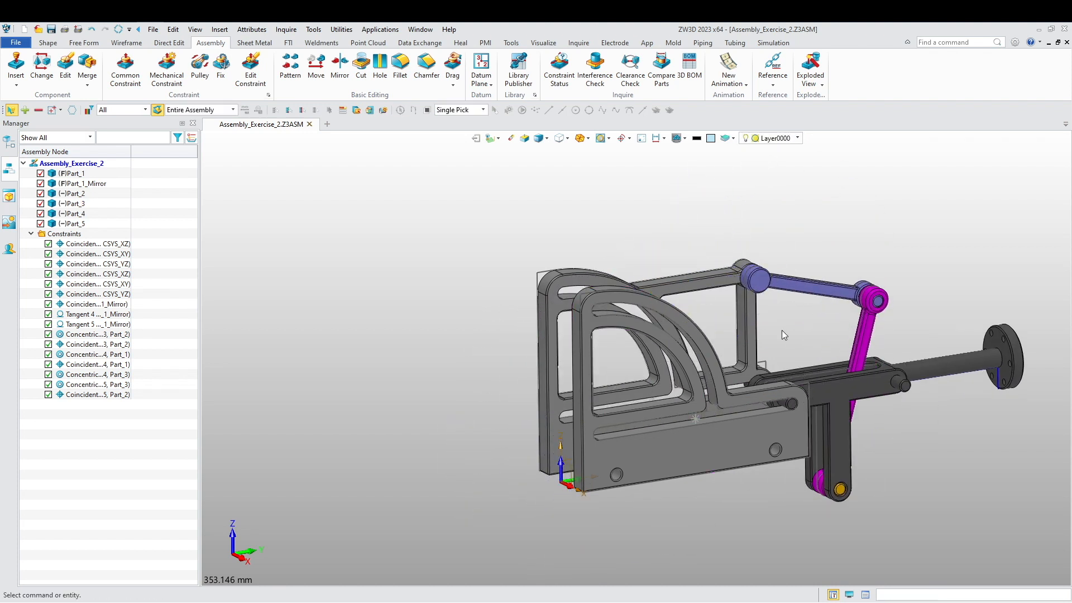
# Step: Swing Part_2's arm around to the opposite end of the side plates so its disc points down
pyautogui.moveTo(809, 494); pyautogui.dragTo(457, 391)
pyautogui.middleClick(465, 387)
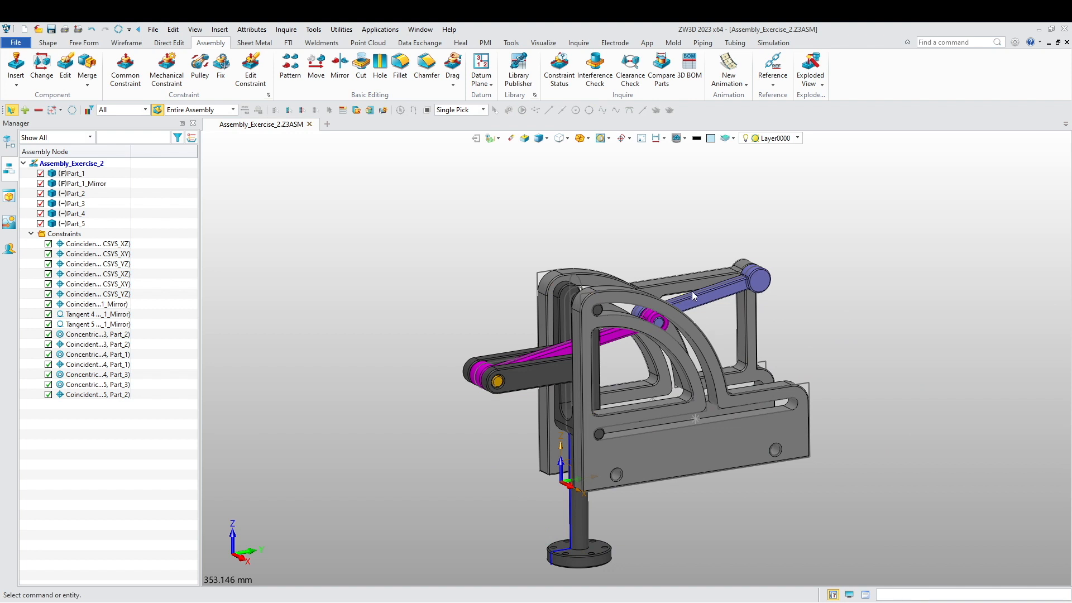
pyautogui.moveTo(497, 381); pyautogui.dragTo(527, 335)
pyautogui.moveTo(560, 557); pyautogui.dragTo(553, 519)
pyautogui.scroll(-3, 714, 497)
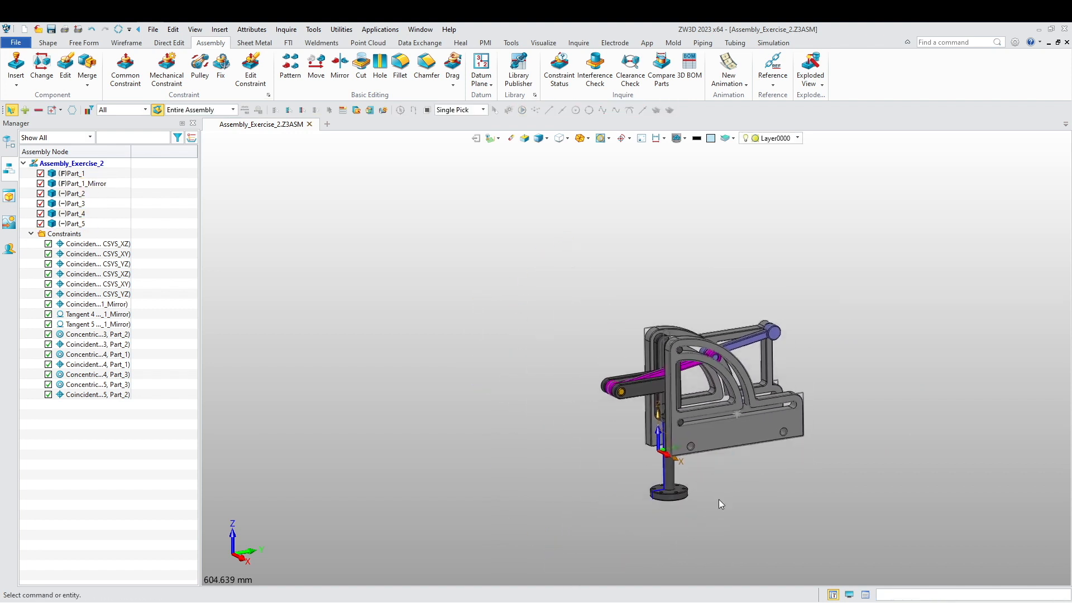
# Step: Try moving Part_2's downward-pointing disc and arm to check the mechanism's range of travel
pyautogui.moveTo(675, 494)
pyautogui.mouseDown()
pyautogui.moveTo(571, 481)
pyautogui.moveTo(671, 488)
pyautogui.mouseUp()
pyautogui.moveTo(619, 460); pyautogui.dragTo(616, 457)
pyautogui.press('Escape')
pyautogui.moveTo(662, 494); pyautogui.dragTo(666, 416)
pyautogui.moveTo(592, 426); pyautogui.dragTo(515, 497)
pyautogui.moveTo(666, 495)
pyautogui.mouseDown()
pyautogui.moveTo(587, 480)
pyautogui.moveTo(686, 491)
pyautogui.mouseUp()
pyautogui.moveTo(686, 491)
pyautogui.mouseDown(button='right')
pyautogui.moveTo(705, 505)
pyautogui.moveTo(685, 493)
pyautogui.mouseUp(button='right')
pyautogui.scroll(3, 683, 494)
pyautogui.moveTo(682, 494); pyautogui.dragTo(610, 513, button='middle')
pyautogui.scroll(-2, 603, 514)
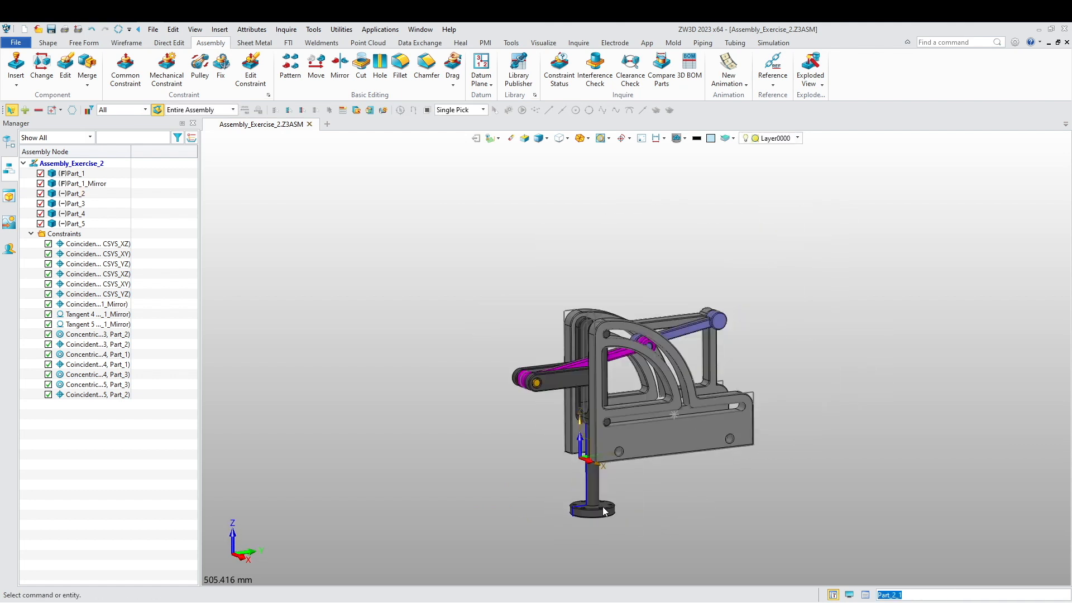
# Step: Swing Part_2's disc up so its rod lies along the side plates' lower slots with the arm upright
pyautogui.moveTo(590, 511); pyautogui.dragTo(556, 371)
pyautogui.scroll(3, 632, 461)
pyautogui.scroll(-2, 631, 470)
pyautogui.moveTo(631, 470); pyautogui.dragTo(670, 509, button='middle')
pyautogui.moveTo(672, 521); pyautogui.dragTo(673, 539, button='right')
pyautogui.moveTo(672, 539); pyautogui.dragTo(647, 484, button='middle')
pyautogui.scroll(1, 688, 477)
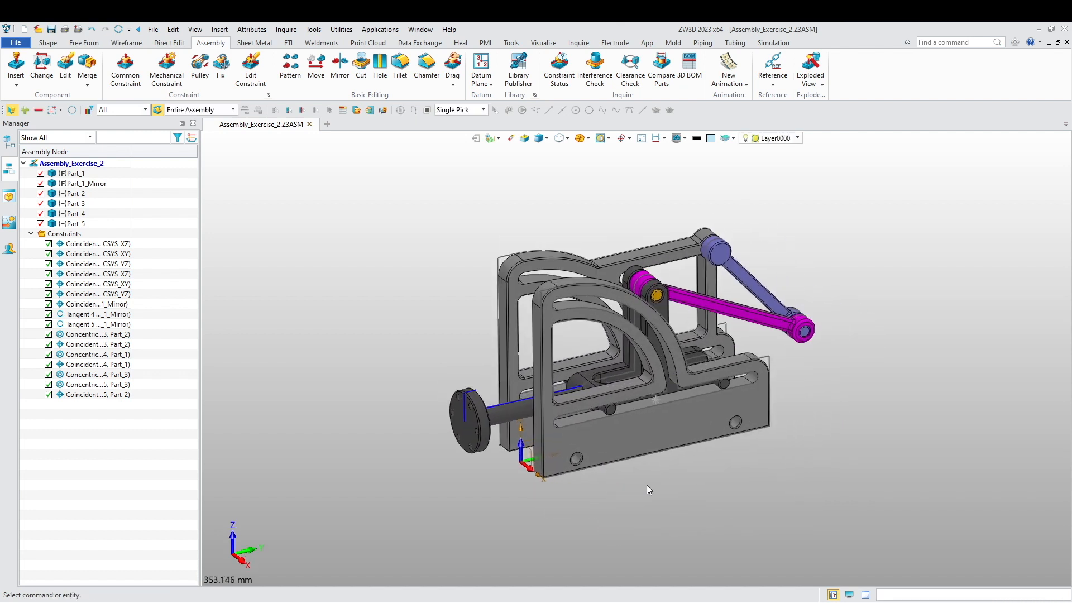